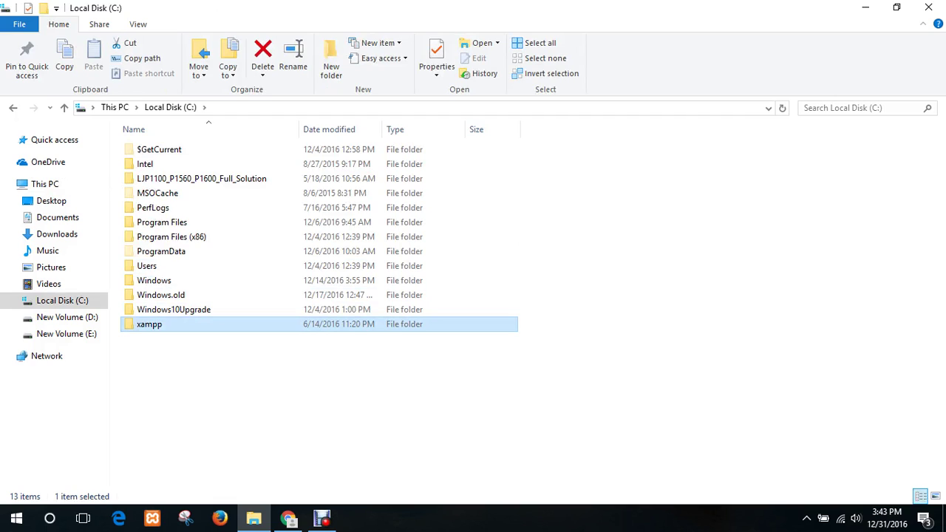
- Open C:\xampp and then its htdocs folder in File Explorer
{"action": "double_click", "coordinate": [148, 323]}
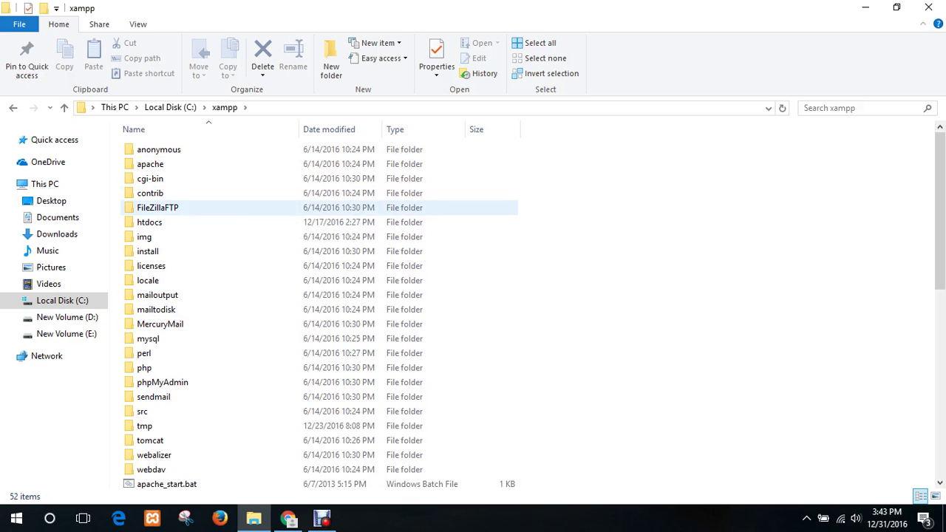
{"action": "scroll", "coordinate": [296, 235], "scroll_direction": "down", "scroll_amount": 4}
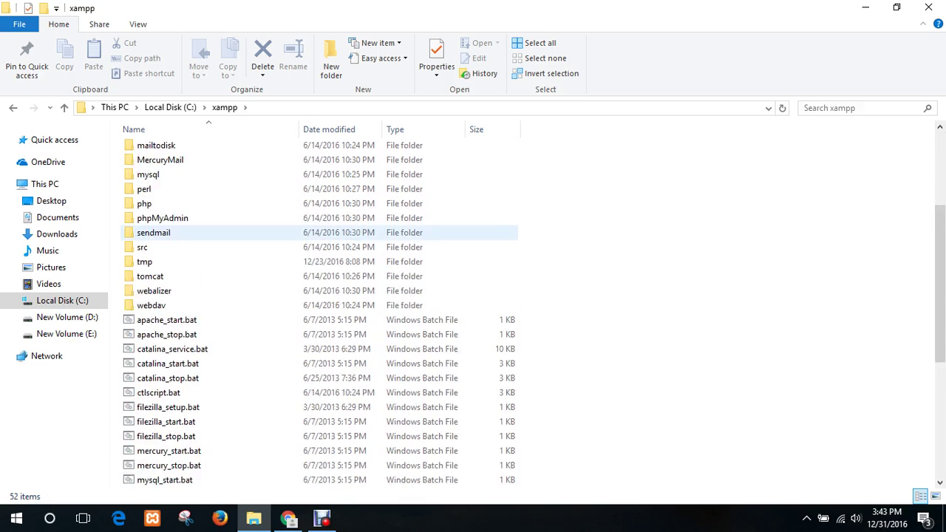
{"action": "scroll", "coordinate": [296, 233], "scroll_direction": "up", "scroll_amount": 4}
{"action": "scroll", "coordinate": [295, 232], "scroll_direction": "down", "scroll_amount": 10}
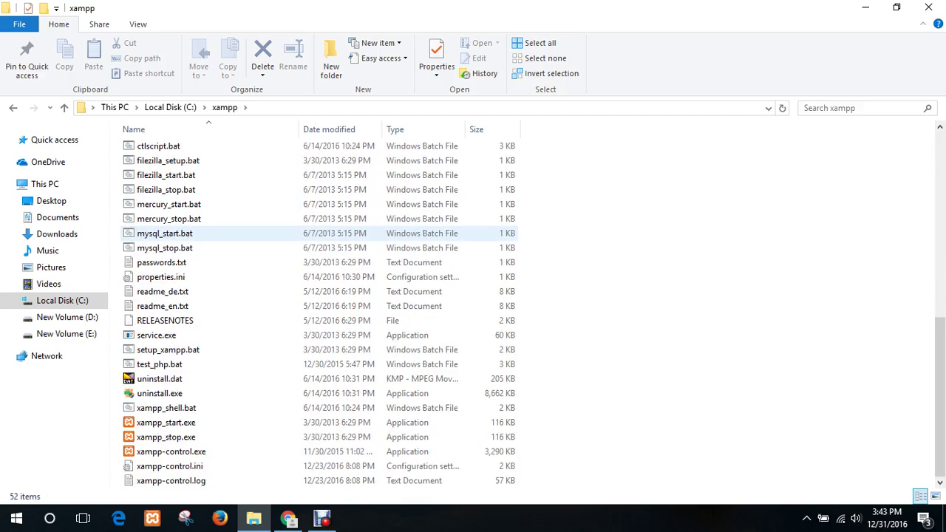
{"action": "scroll", "coordinate": [296, 233], "scroll_direction": "up", "scroll_amount": 11}
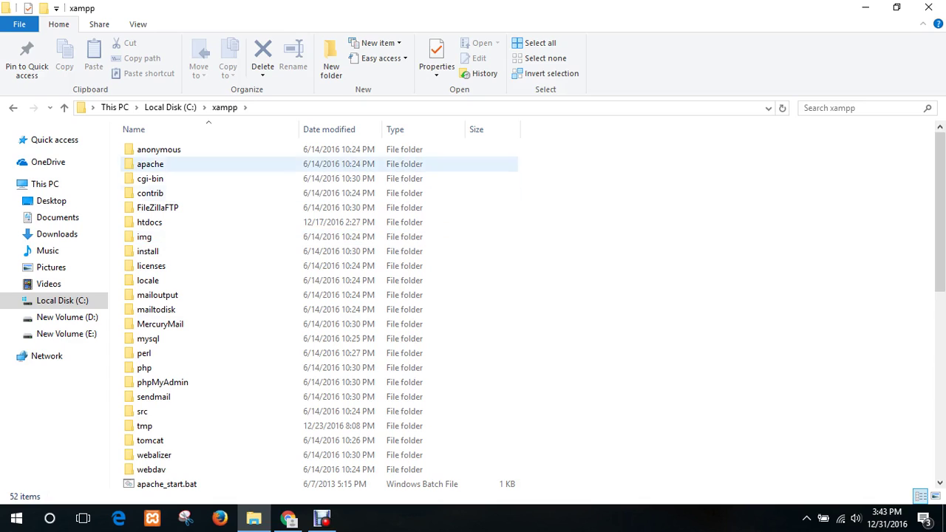
{"action": "left_click", "coordinate": [149, 222]}
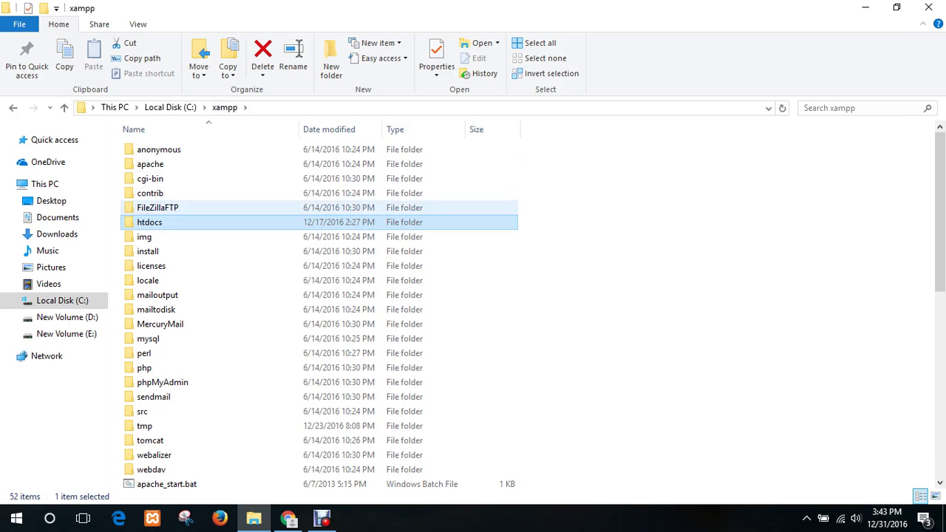
{"action": "double_click", "coordinate": [156, 222]}
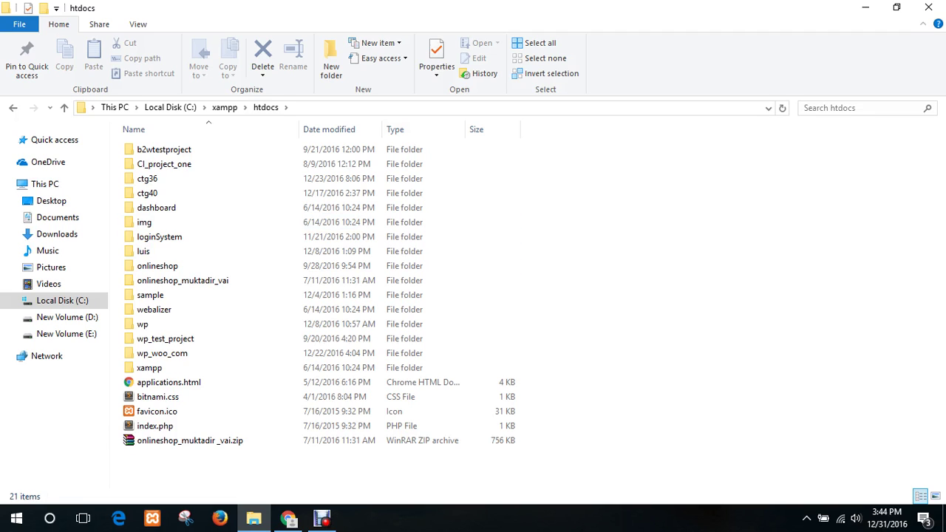
- Create and open a new folder named ctg-35 in htdocs, then launch XAMPP Control Panel
{"action": "right_click", "coordinate": [684, 170]}
{"action": "mouse_move", "coordinate": [715, 321]}
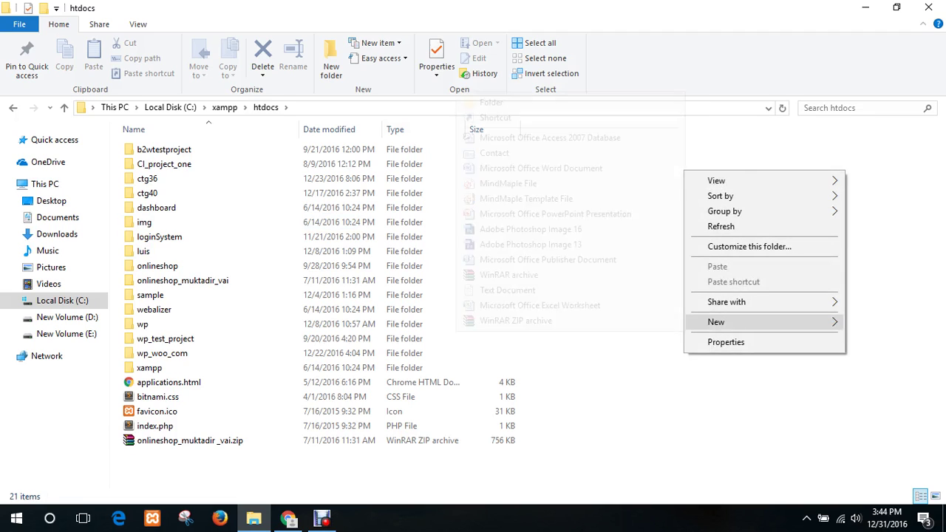
{"action": "left_click", "coordinate": [491, 102]}
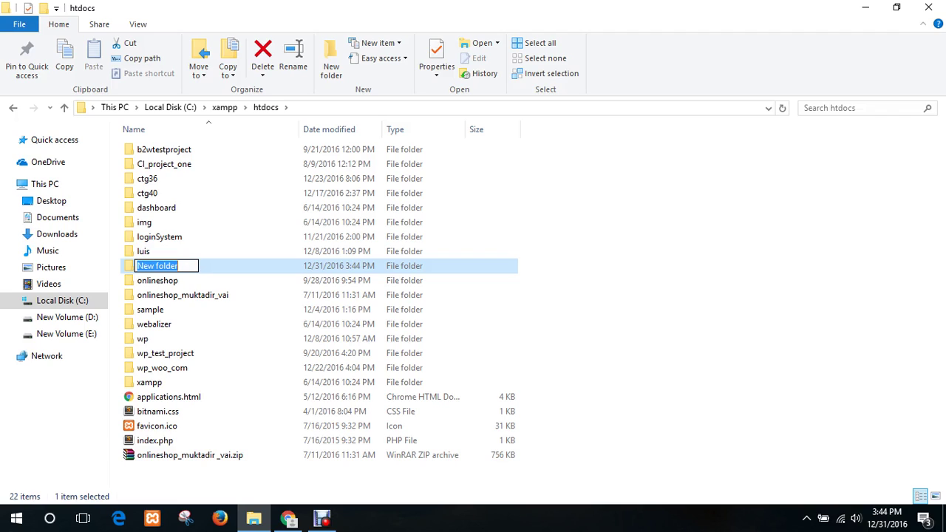
{"action": "type", "text": "ctg-35"}
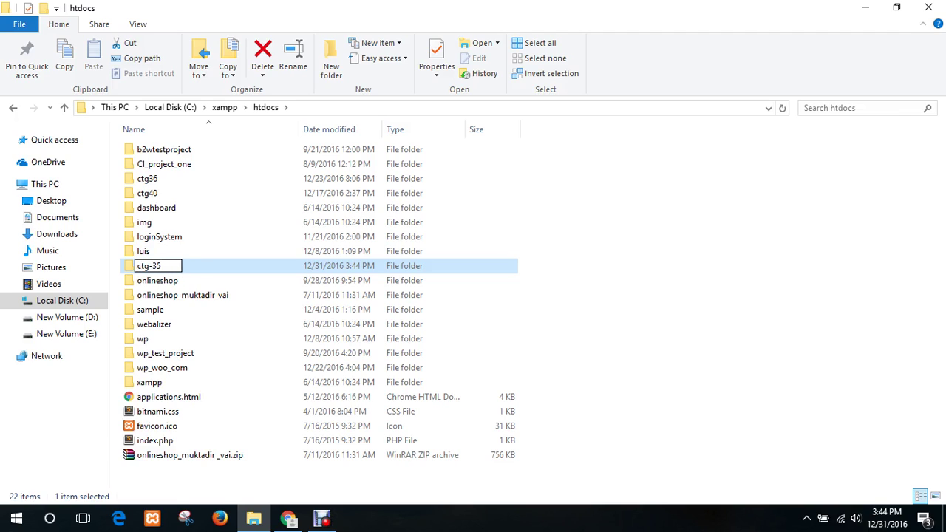
{"action": "key", "text": "Return"}
{"action": "key", "text": "Return"}
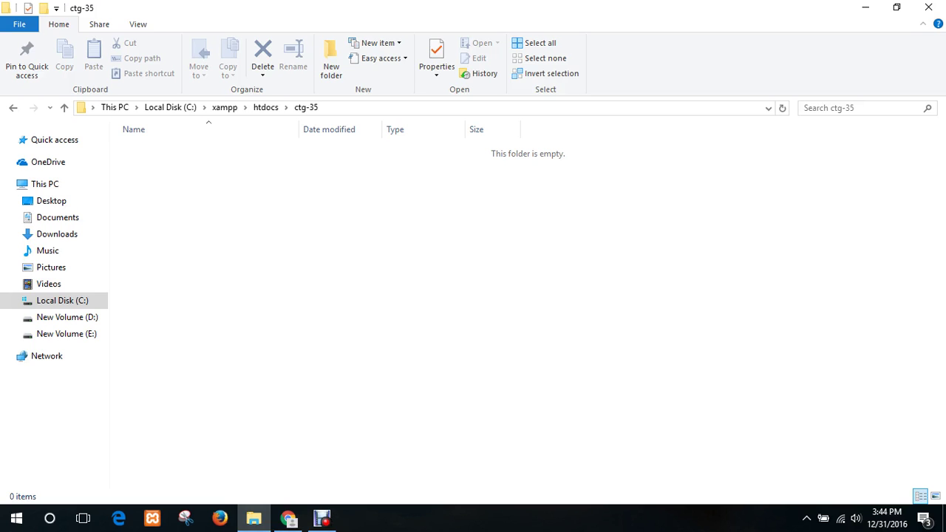
{"action": "left_click", "coordinate": [153, 517]}
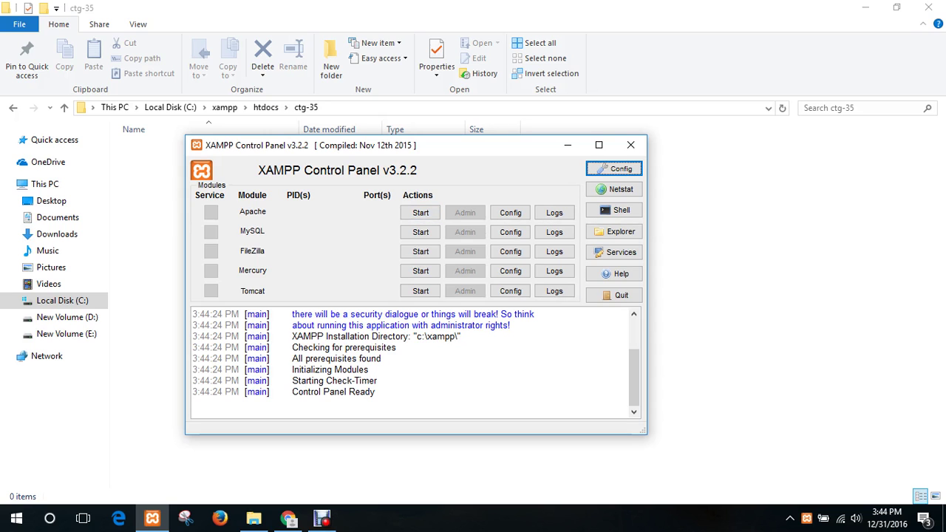
- Start the Apache and MySQL servers in XAMPP, then minimize the control panel
{"action": "left_click_drag", "start_coordinate": [443, 145], "coordinate": [461, 96]}
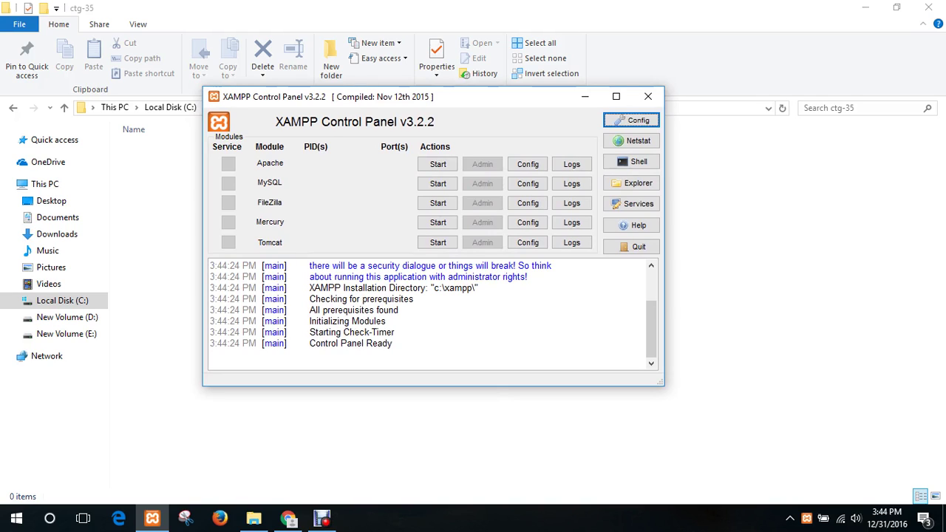
{"action": "left_click", "coordinate": [438, 163]}
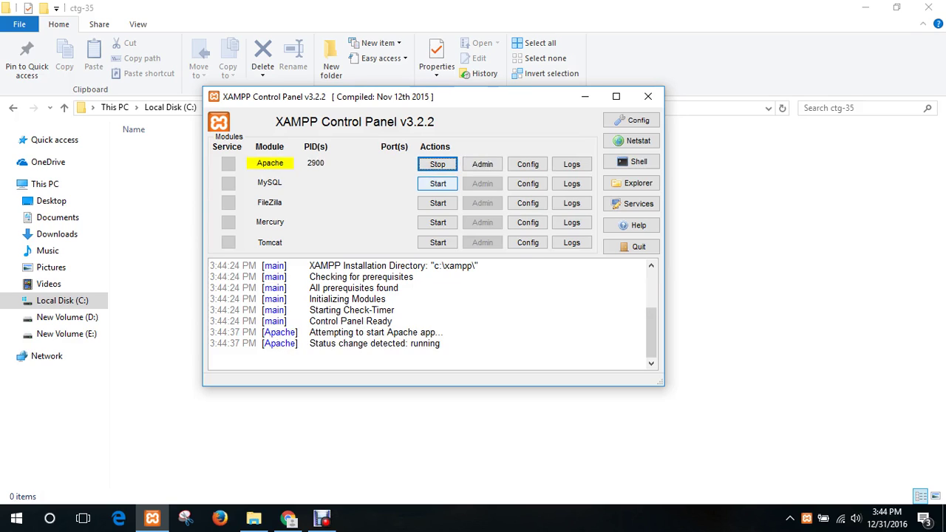
{"action": "left_click", "coordinate": [438, 184]}
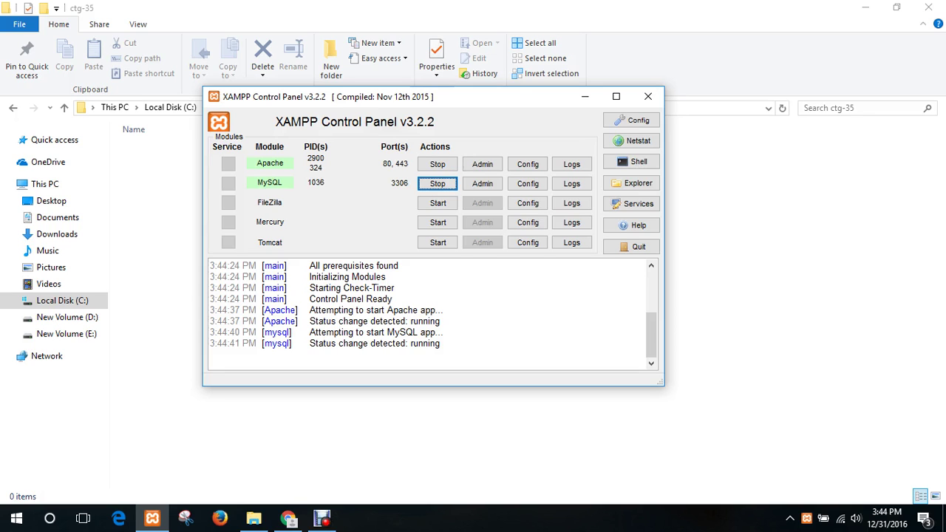
{"action": "left_click", "coordinate": [584, 96]}
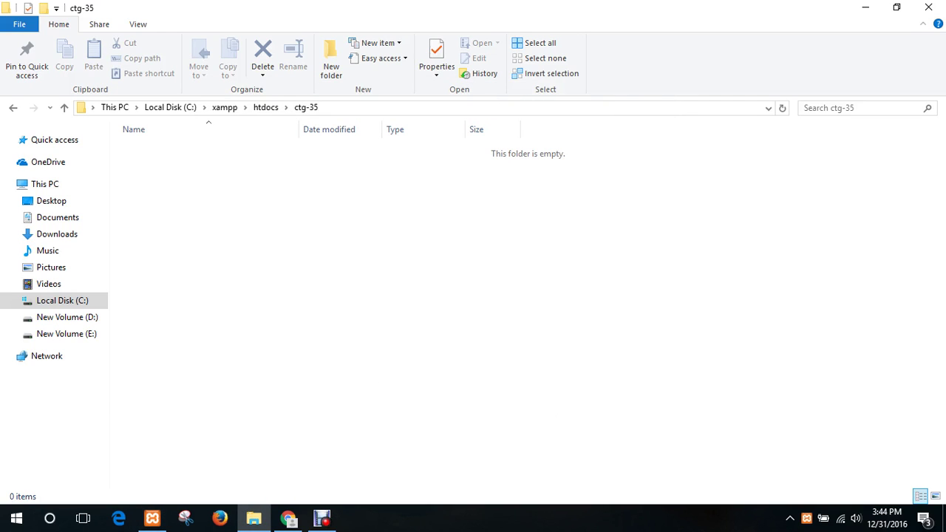
- In a new Chrome tab, load localhost/ctg-35 to show its empty directory index
{"action": "left_click", "coordinate": [288, 518]}
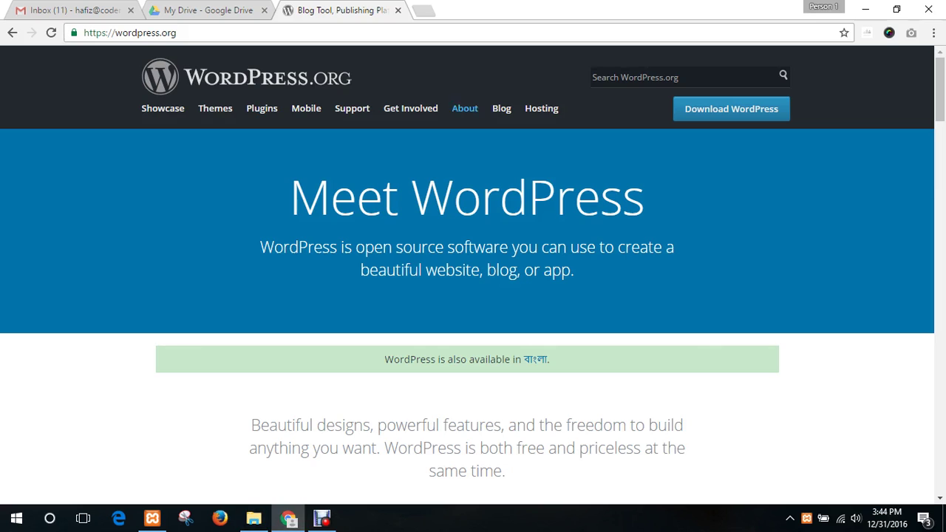
{"action": "left_click", "coordinate": [422, 10]}
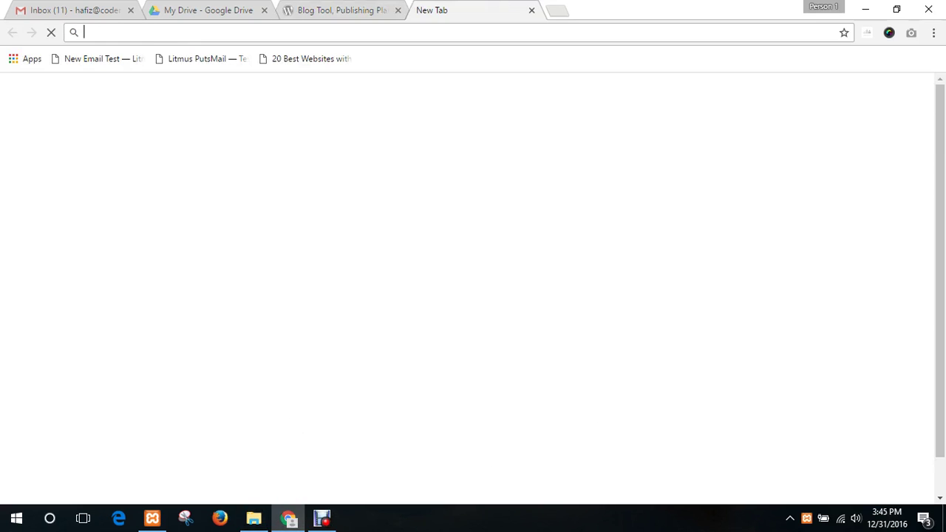
{"action": "type", "text": "lo"}
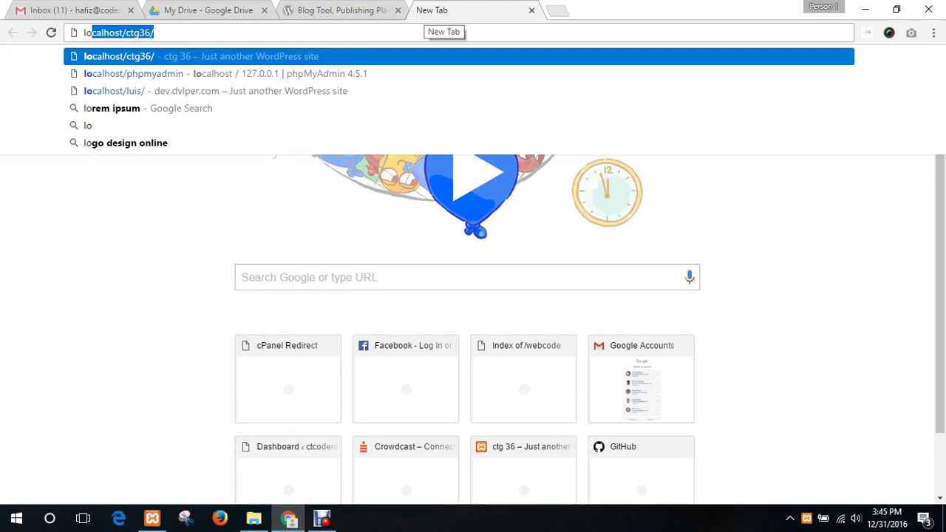
{"action": "key", "text": "Right"}
{"action": "key", "text": "BackSpace"}
{"action": "key", "text": "BackSpace"}
{"action": "key", "text": "BackSpace"}
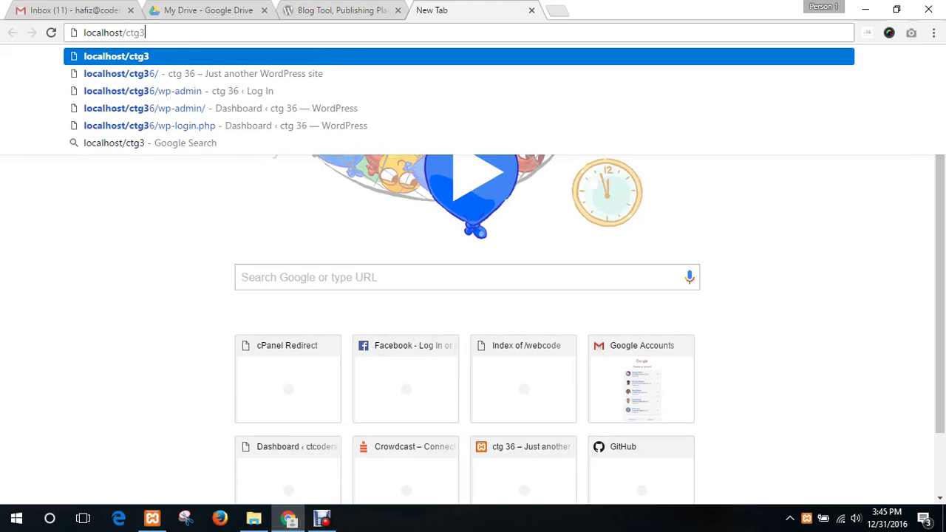
{"action": "type", "text": "-35"}
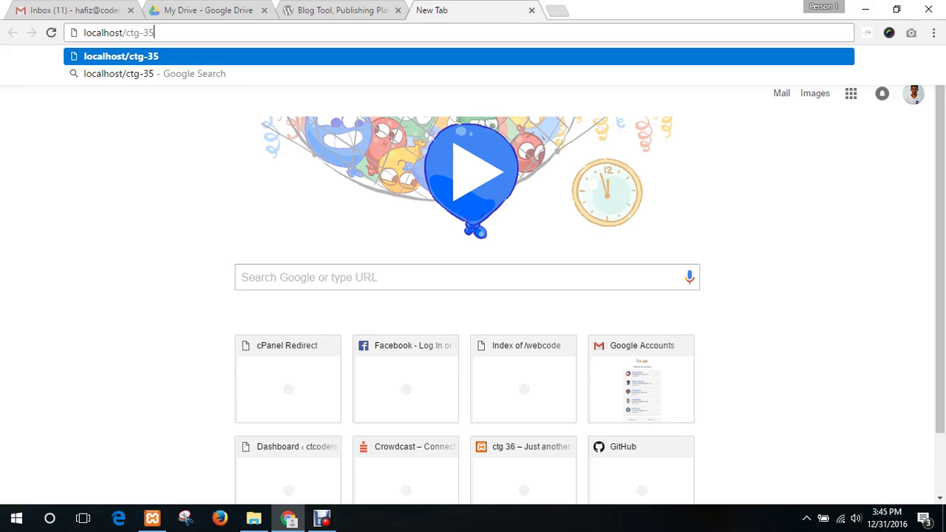
{"action": "left_click_drag", "start_coordinate": [122, 33], "coordinate": [155, 32]}
{"action": "left_click", "coordinate": [121, 33]}
{"action": "left_click", "coordinate": [154, 33]}
{"action": "key", "text": "Return"}
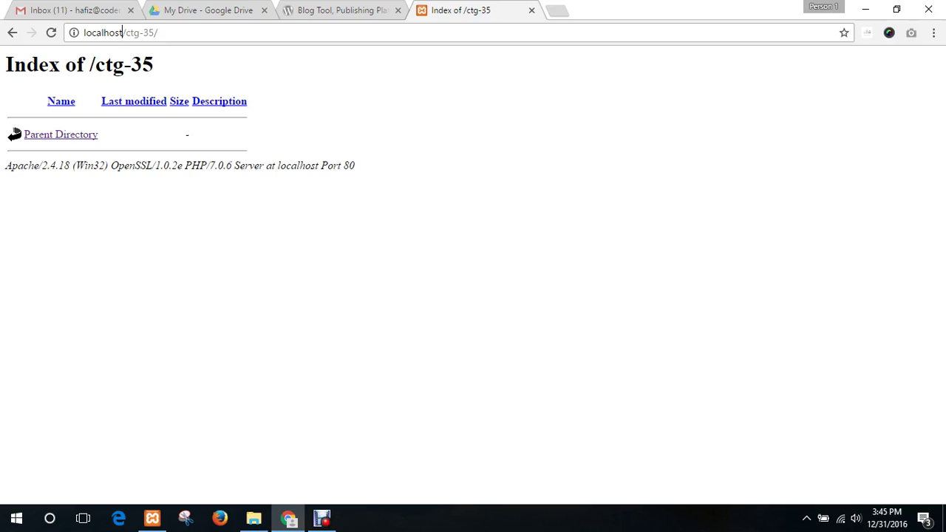
- Open another blank browser tab
{"action": "key", "text": "shift+End"}
{"action": "key", "text": "End"}
{"action": "left_click", "coordinate": [557, 10]}
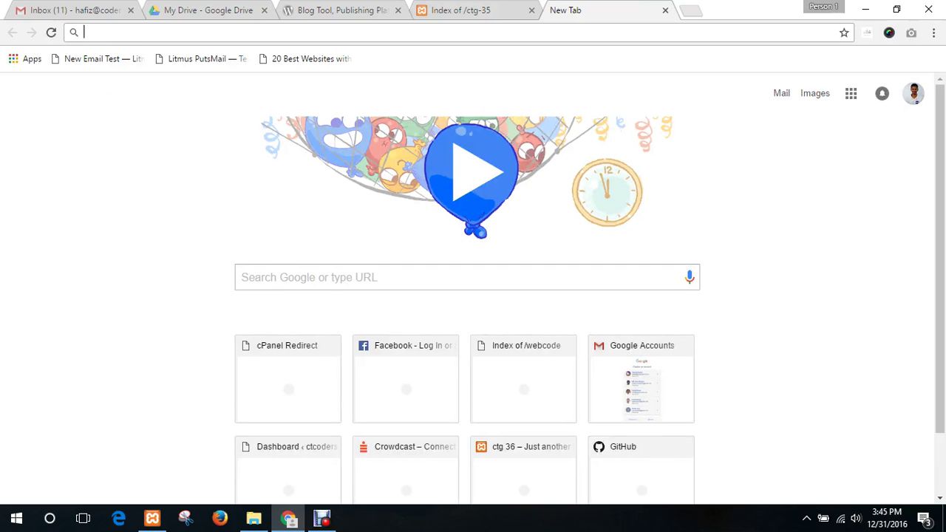
- Load localhost/phpmyadmin and go to its Databases page
{"action": "type", "text": "loca"}
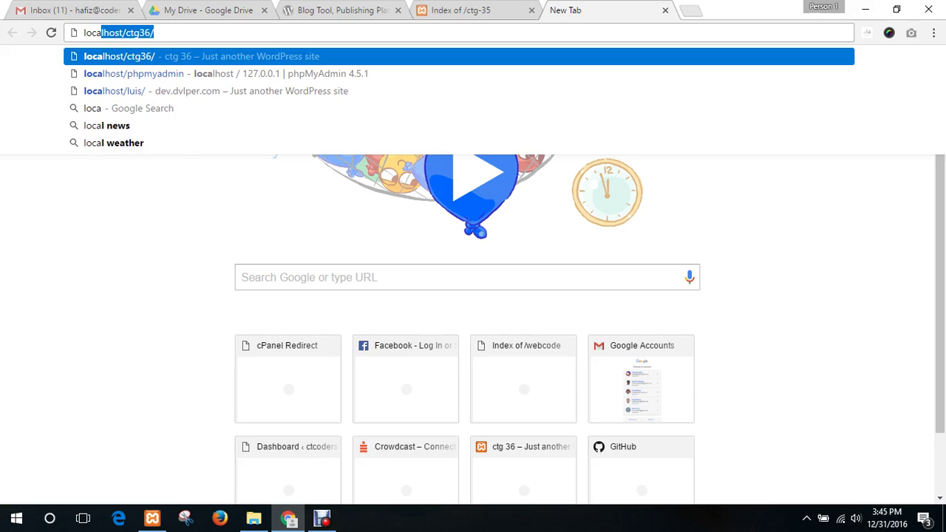
{"action": "type", "text": "lhost/ctg36"}
{"action": "key", "text": "BackSpace"}
{"action": "key", "text": "BackSpace"}
{"action": "key", "text": "BackSpace"}
{"action": "key", "text": "BackSpace"}
{"action": "key", "text": "BackSpace"}
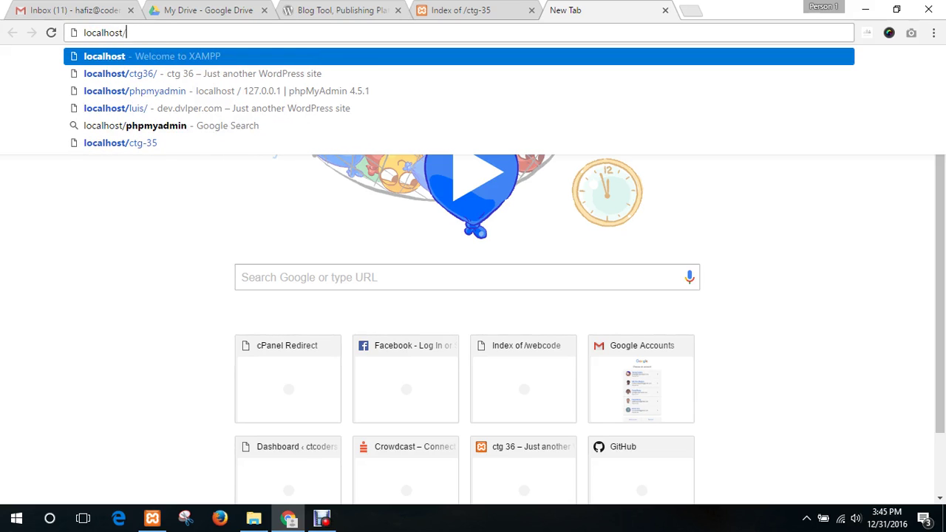
{"action": "type", "text": "p"}
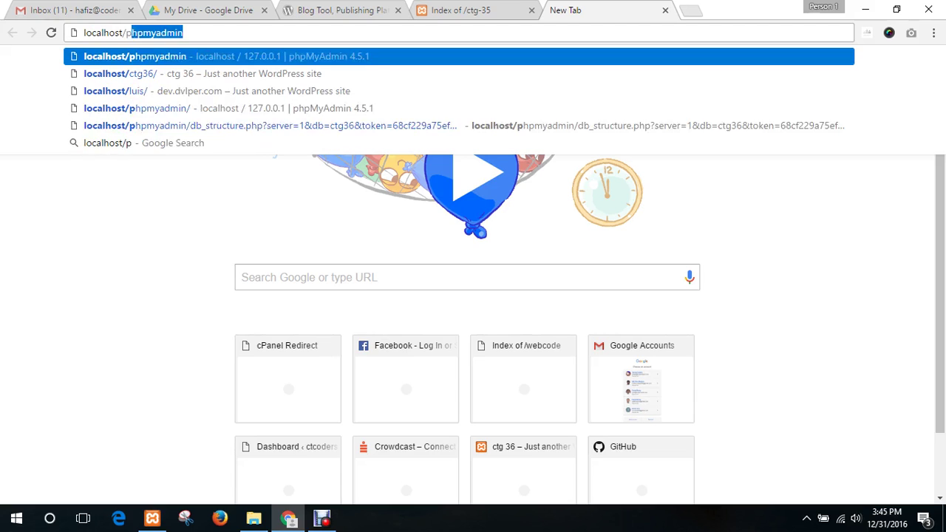
{"action": "type", "text": "hpmyadmin"}
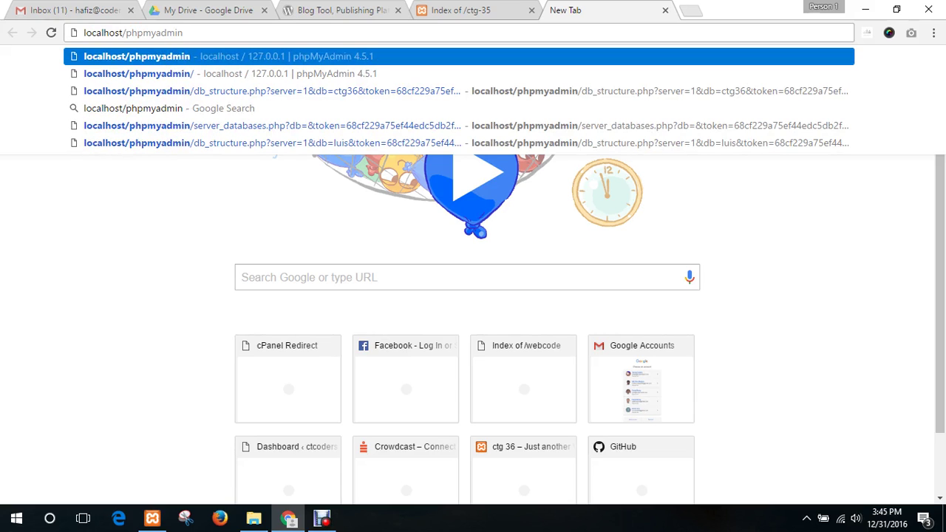
{"action": "key", "text": "shift+Left"}
{"action": "key", "text": "shift+Left"}
{"action": "key", "text": "shift+Left"}
{"action": "key", "text": "shift+Left"}
{"action": "key", "text": "shift+Left"}
{"action": "key", "text": "shift+Left"}
{"action": "key", "text": "shift+Left"}
{"action": "key", "text": "shift+Left"}
{"action": "key", "text": "shift+Left"}
{"action": "key", "text": "shift+Left"}
{"action": "key", "text": "shift+Left"}
{"action": "key", "text": "shift+Left"}
{"action": "key", "text": "shift+Left"}
{"action": "key", "text": "shift+Left"}
{"action": "key", "text": "shift+Left"}
{"action": "key", "text": "shift+Left"}
{"action": "key", "text": "shift+Left"}
{"action": "key", "text": "shift+Left"}
{"action": "key", "text": "shift+Left"}
{"action": "key", "text": "shift+Left"}
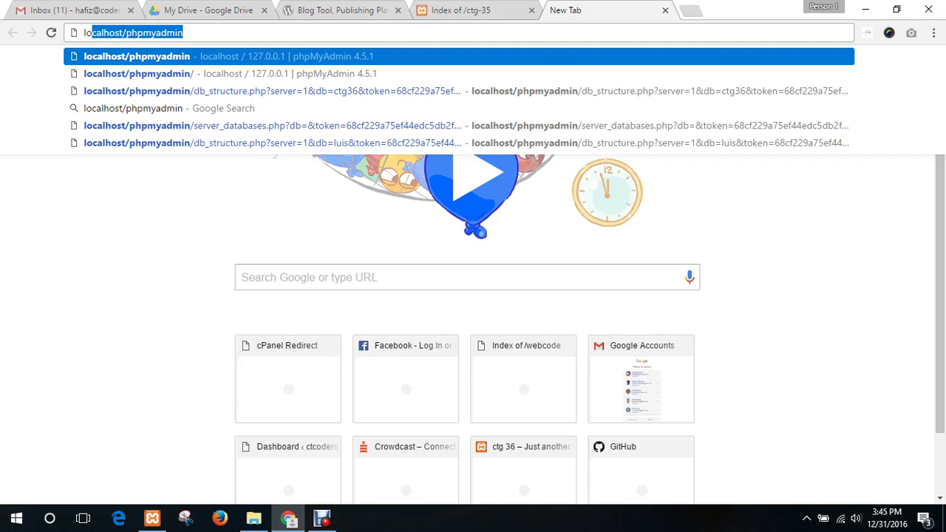
{"action": "key", "text": "End"}
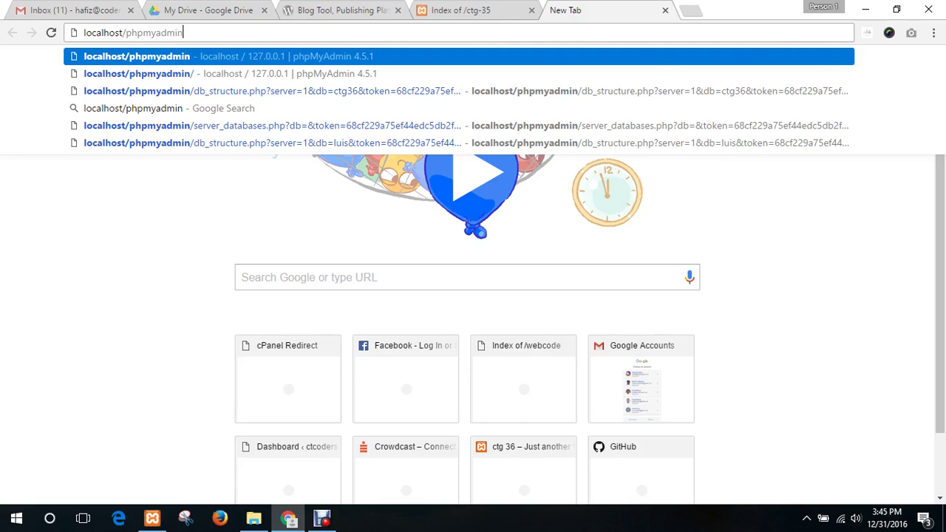
{"action": "key", "text": "Return"}
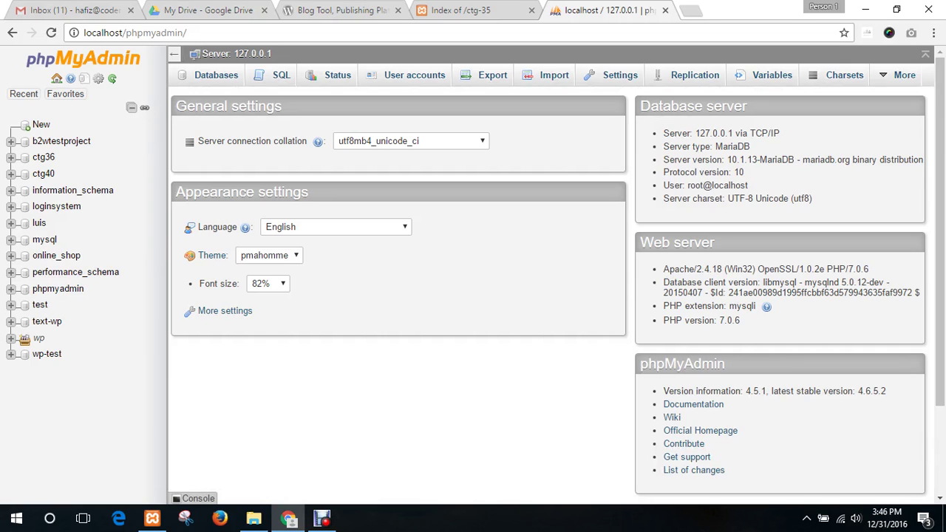
{"action": "left_click_drag", "start_coordinate": [121, 32], "coordinate": [188, 32]}
{"action": "left_click", "coordinate": [187, 33]}
{"action": "left_click", "coordinate": [216, 75]}
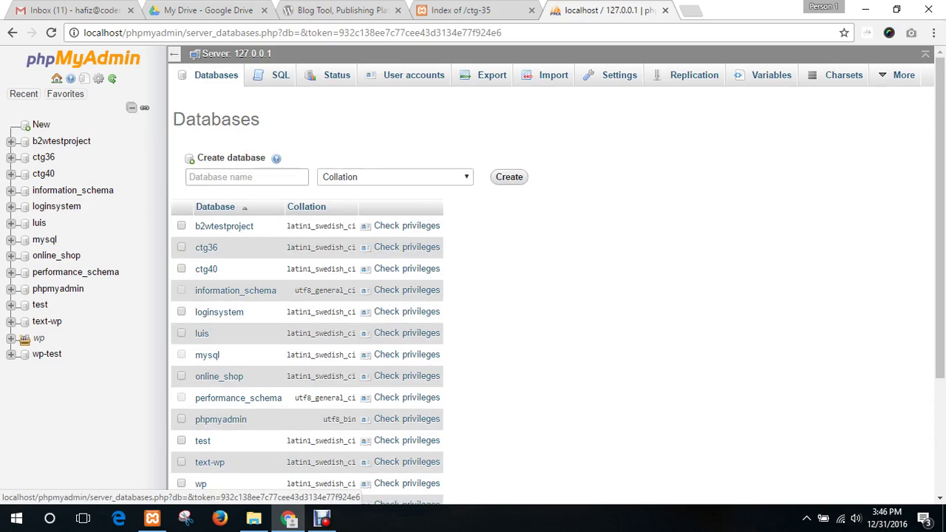
- Create a database named ctg35, open it, then return to the Index of /ctg-35 tab
{"action": "left_click", "coordinate": [241, 177]}
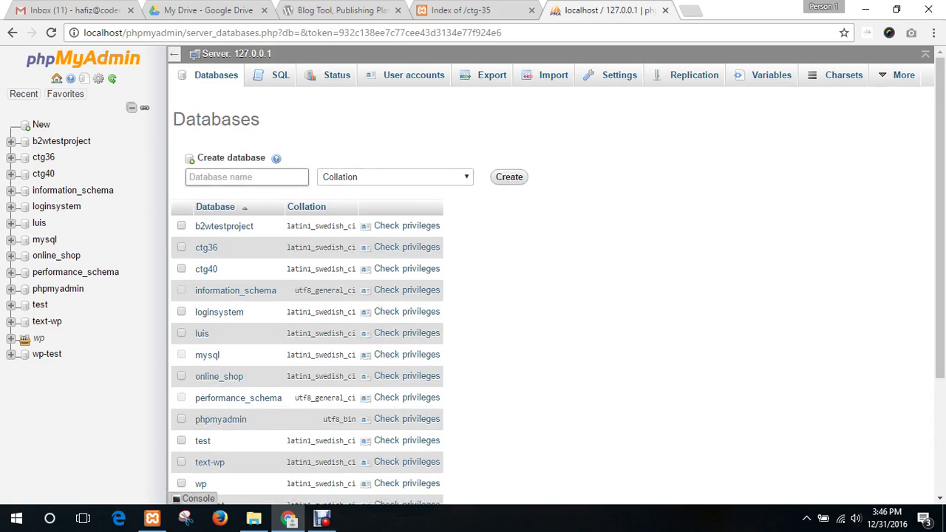
{"action": "type", "text": "ctg"}
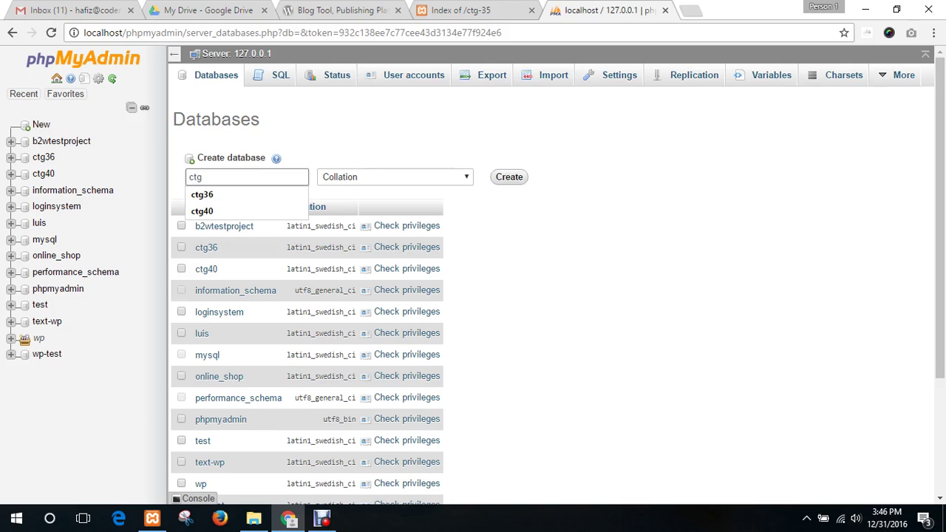
{"action": "type", "text": "35"}
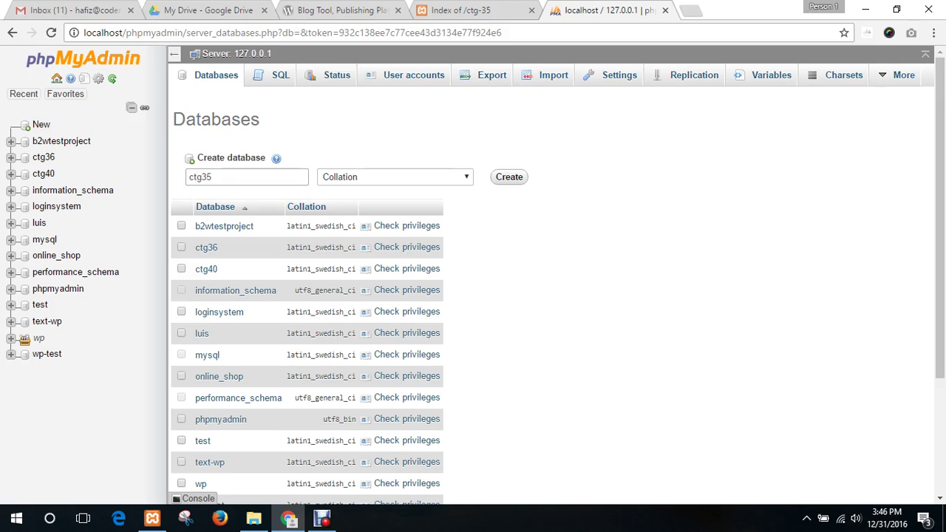
{"action": "key", "text": "Return"}
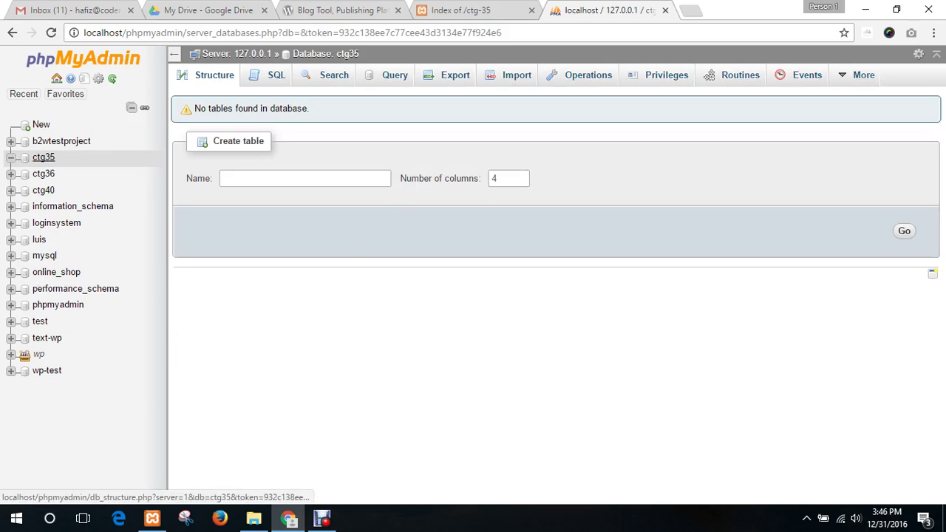
{"action": "left_click", "coordinate": [44, 158]}
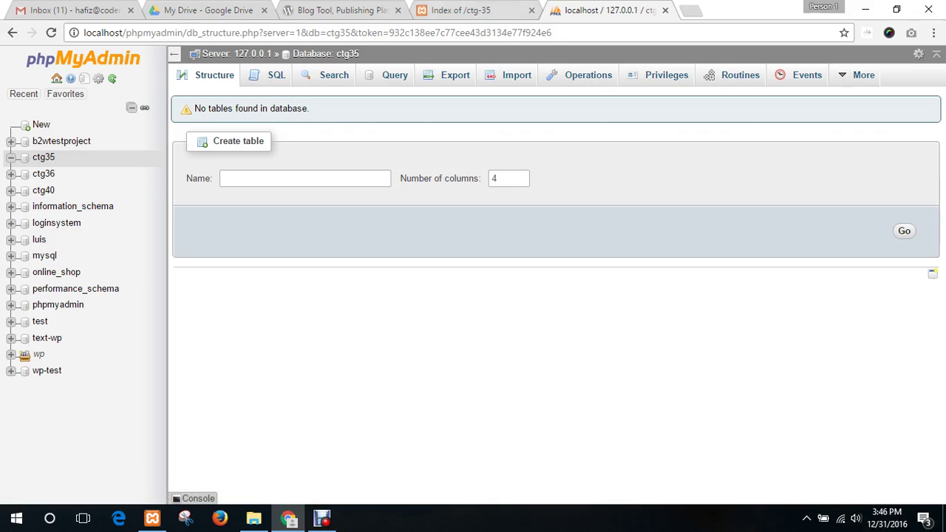
{"action": "left_click", "coordinate": [460, 10]}
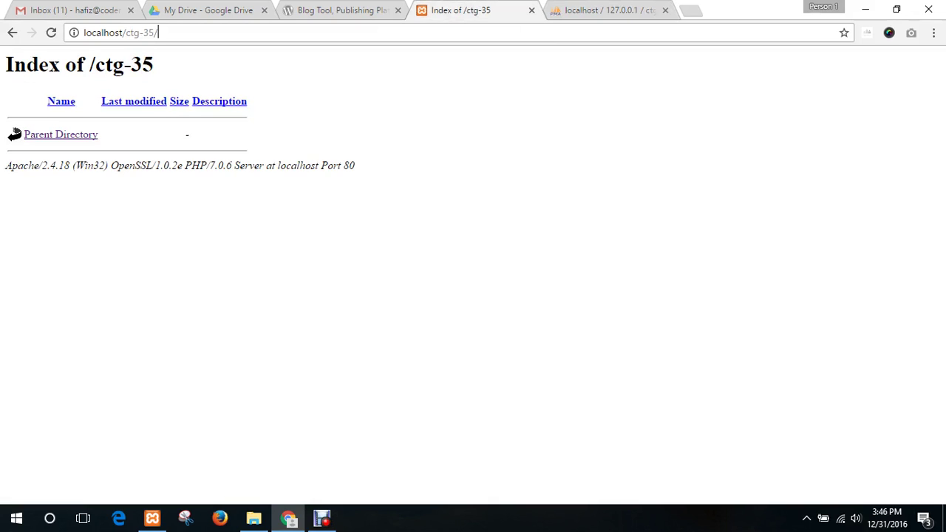
- Go to wordpress.org's Download WordPress 4.7 page and open Chrome's Downloads list
{"action": "key", "text": "ctrl+shift+Tab"}
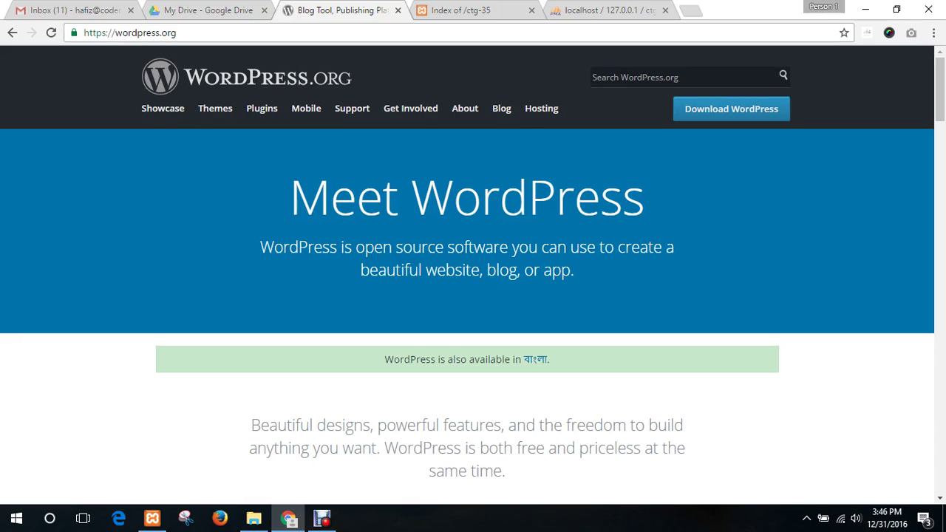
{"action": "left_click_drag", "start_coordinate": [139, 109], "coordinate": [184, 108]}
{"action": "left_click", "coordinate": [111, 148]}
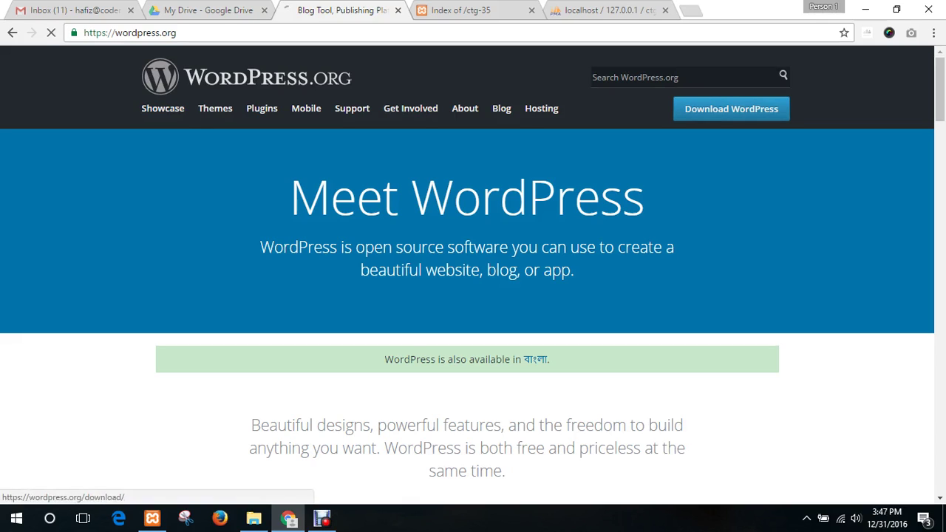
{"action": "left_click", "coordinate": [731, 108]}
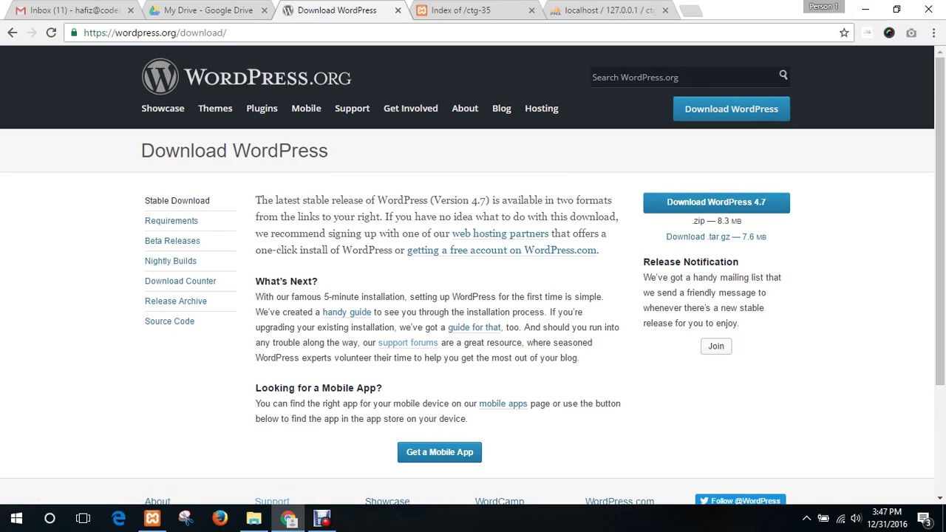
{"action": "scroll", "coordinate": [473, 274], "scroll_direction": "down", "scroll_amount": 2}
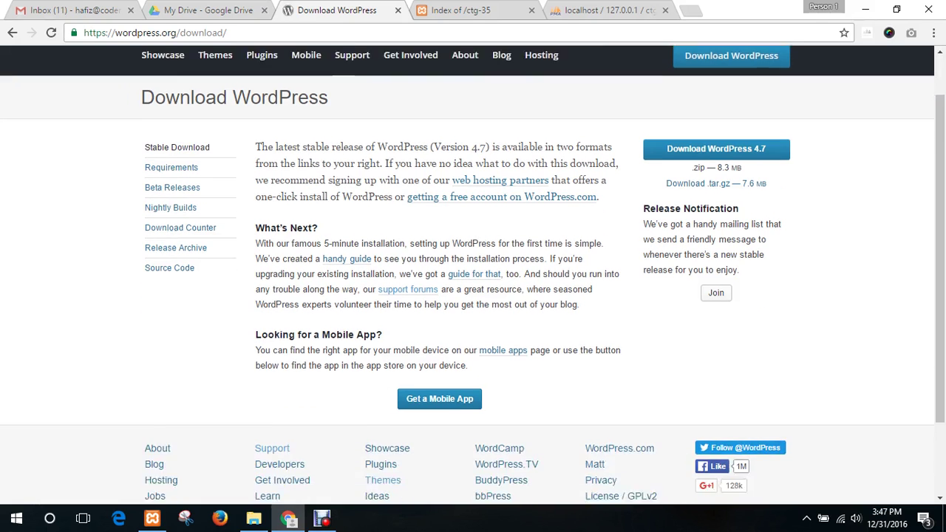
{"action": "scroll", "coordinate": [473, 274], "scroll_direction": "up", "scroll_amount": 2}
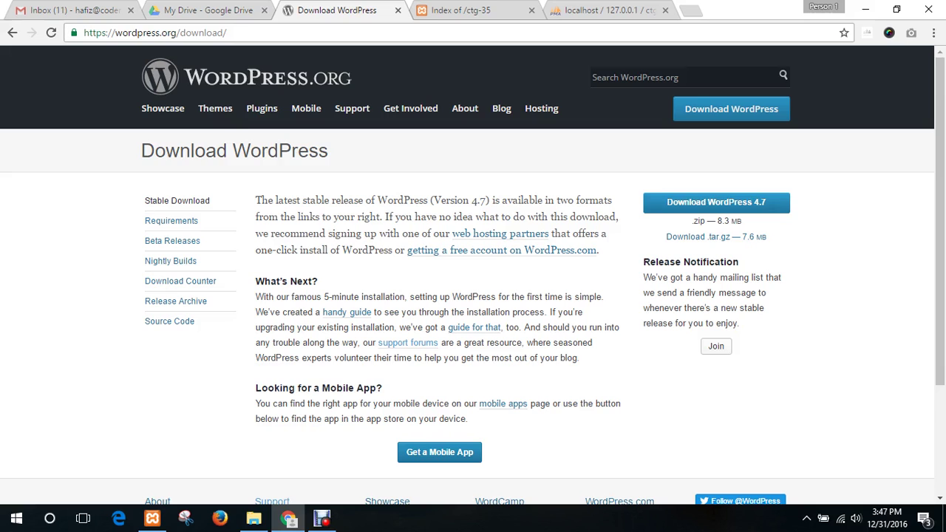
{"action": "left_click", "coordinate": [933, 32]}
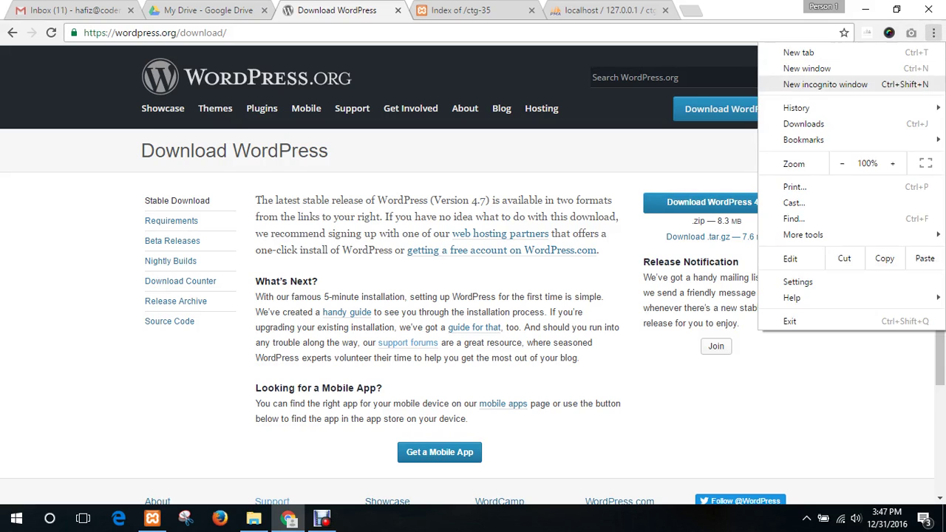
{"action": "left_click", "coordinate": [886, 123]}
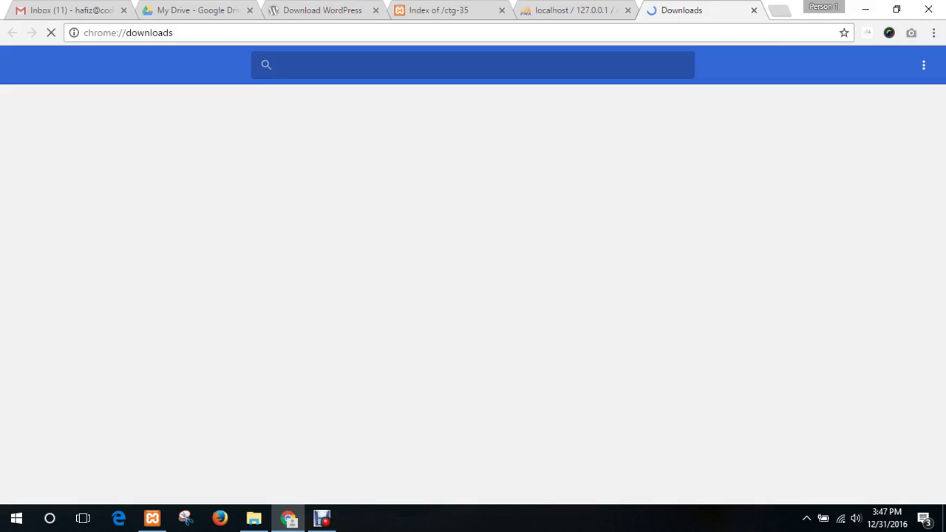
- Download the WordPress 4.7 zip and close the extra Downloads tab
{"action": "key", "text": "ctrl+3"}
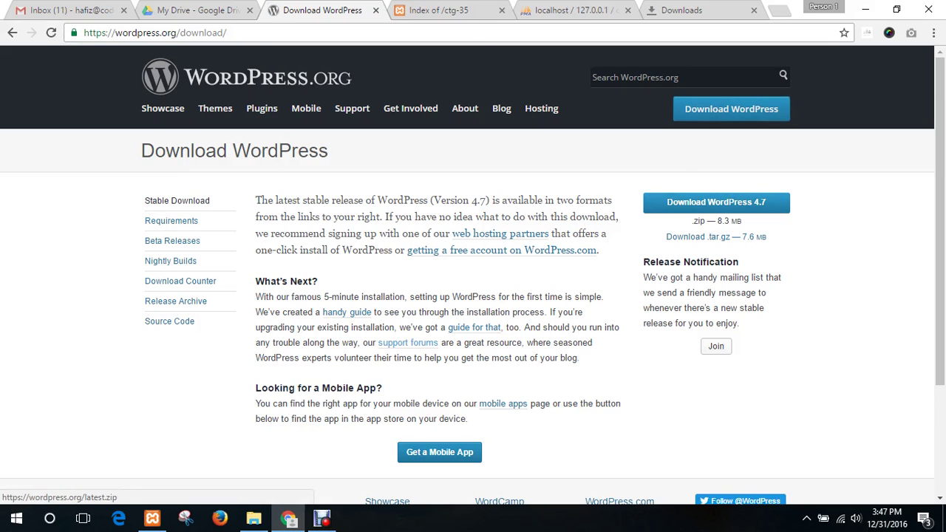
{"action": "scroll", "coordinate": [473, 295], "scroll_direction": "down", "scroll_amount": 1}
{"action": "scroll", "coordinate": [473, 296], "scroll_direction": "up", "scroll_amount": 1}
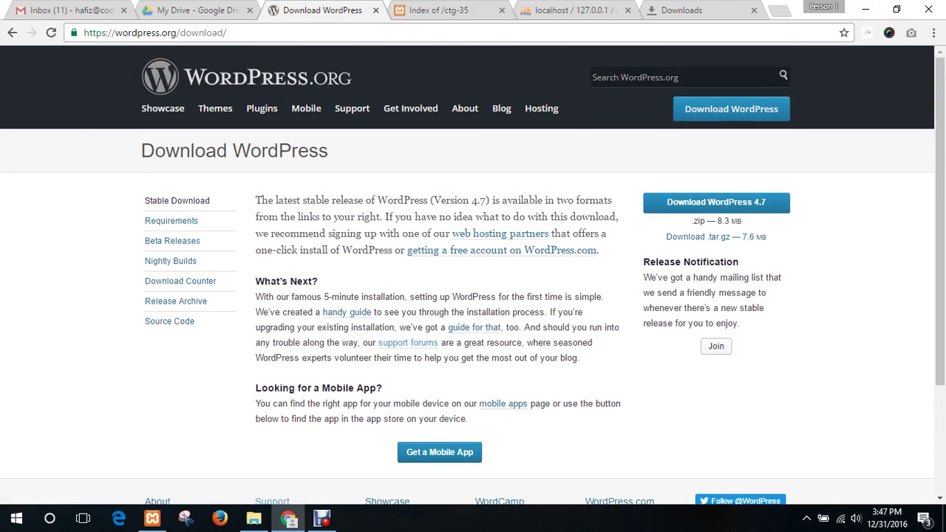
{"action": "left_click", "coordinate": [716, 202]}
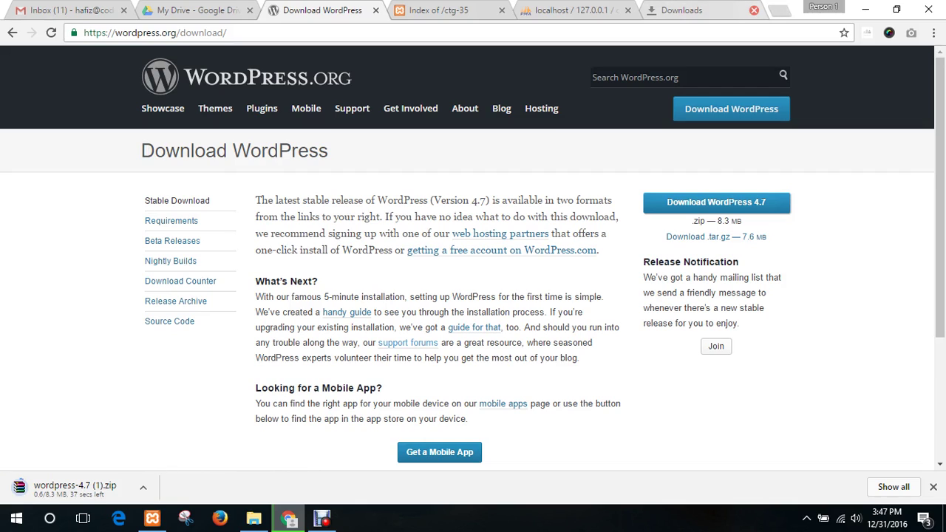
{"action": "left_click", "coordinate": [754, 10]}
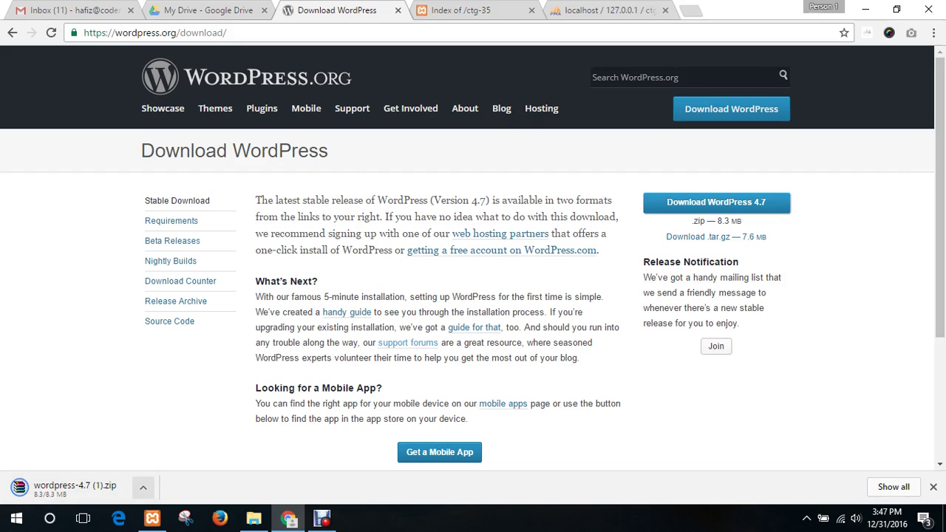
- Open and dismiss the zip download's options menu twice
{"action": "left_click", "coordinate": [143, 487]}
{"action": "left_click", "coordinate": [164, 441]}
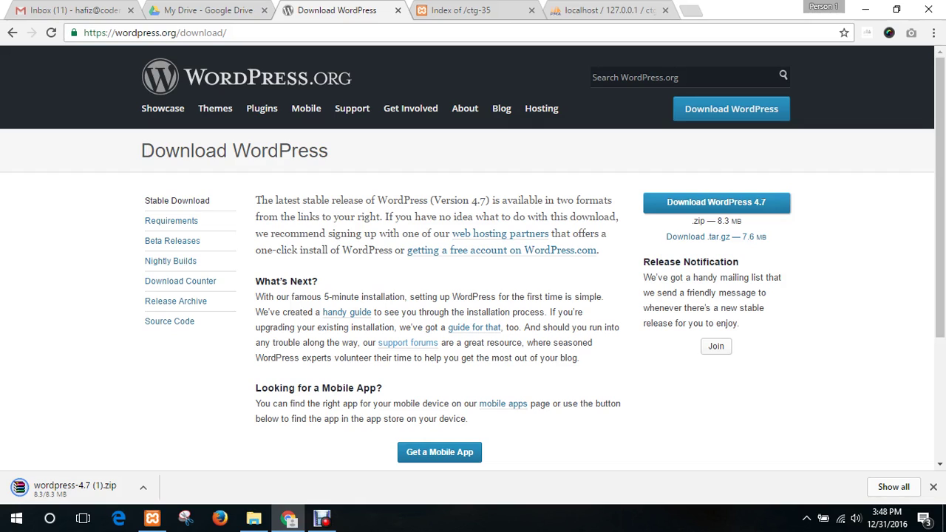
{"action": "left_click", "coordinate": [142, 487]}
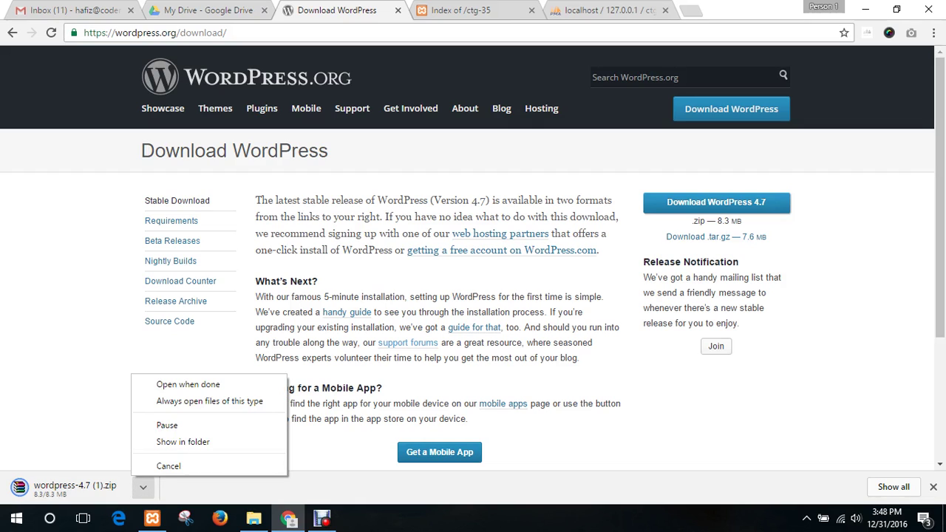
{"action": "left_click", "coordinate": [170, 441]}
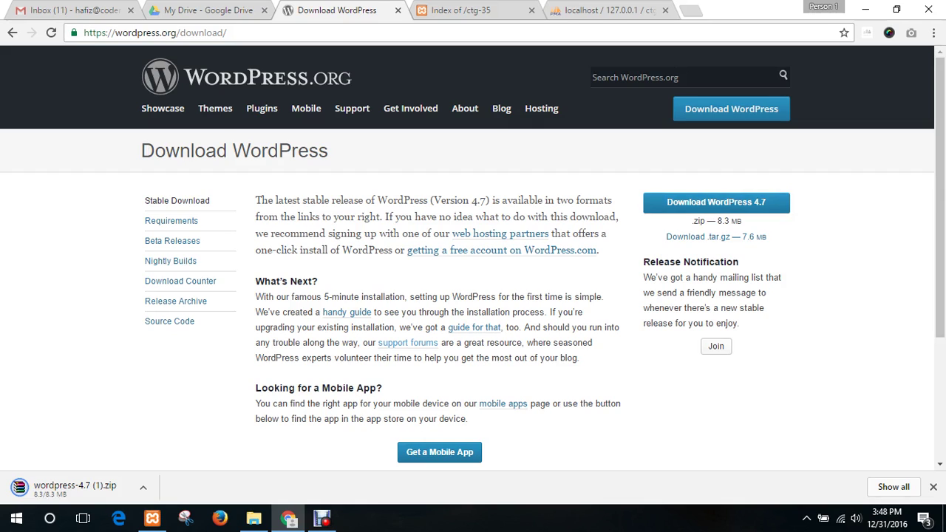
- From Chrome's Downloads list, show wordpress-4.7 (1).zip in its Downloads folder
{"action": "left_click", "coordinate": [933, 32]}
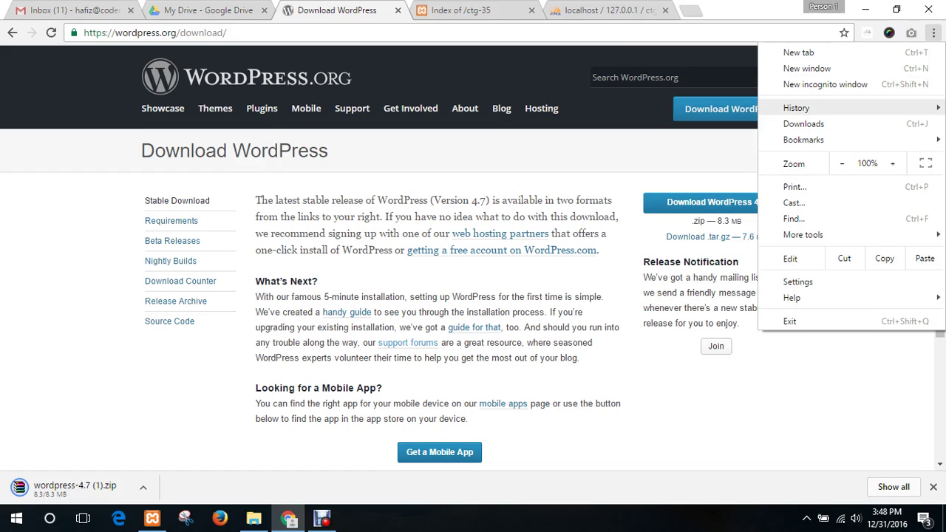
{"action": "left_click", "coordinate": [785, 124]}
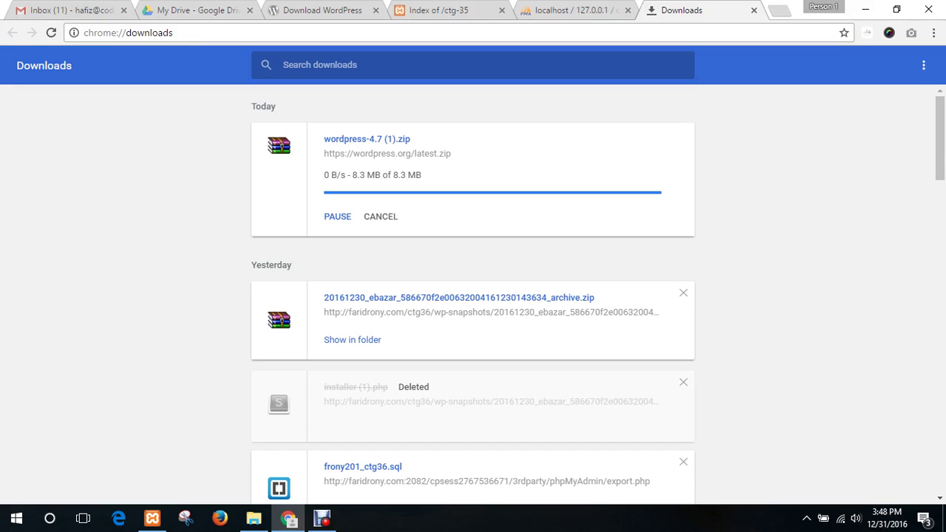
{"action": "scroll", "coordinate": [473, 296], "scroll_direction": "down", "scroll_amount": 5}
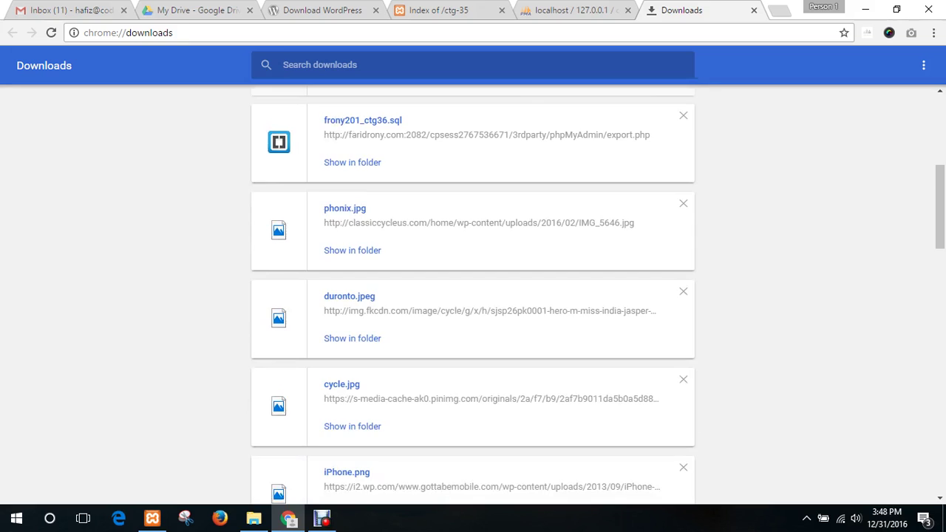
{"action": "scroll", "coordinate": [473, 296], "scroll_direction": "up", "scroll_amount": 5}
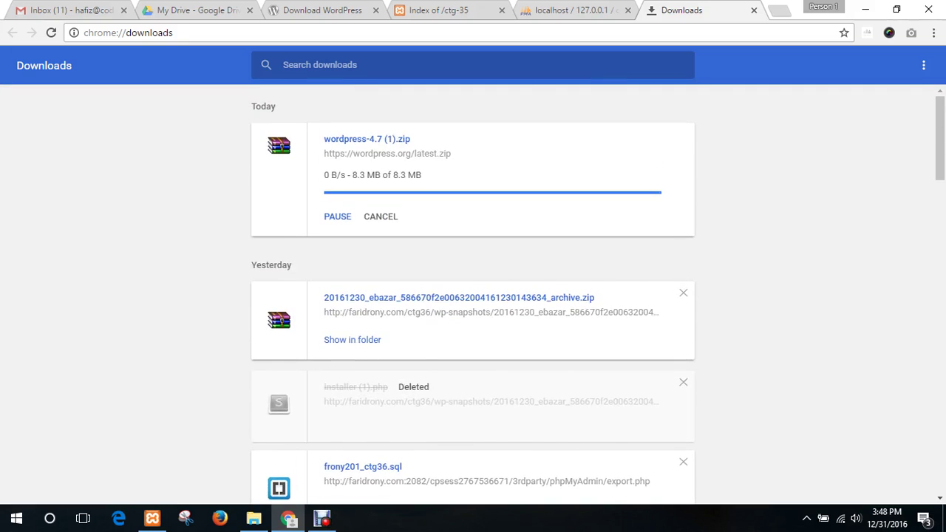
{"action": "left_click", "coordinate": [352, 181]}
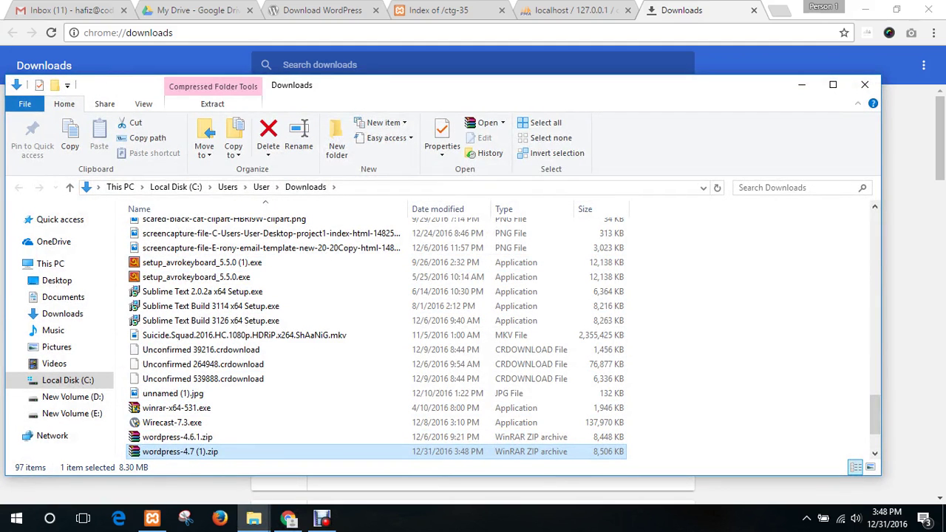
- Cut wordpress-4.7 (1).zip and paste it into the ctg-35 folder
{"action": "key", "text": "ctrl+x"}
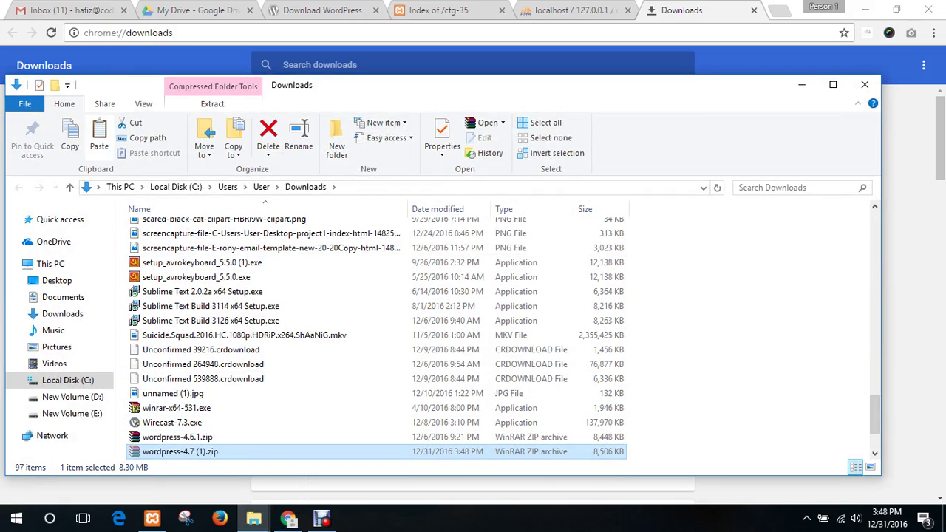
{"action": "left_click", "coordinate": [253, 518]}
{"action": "left_click", "coordinate": [178, 459]}
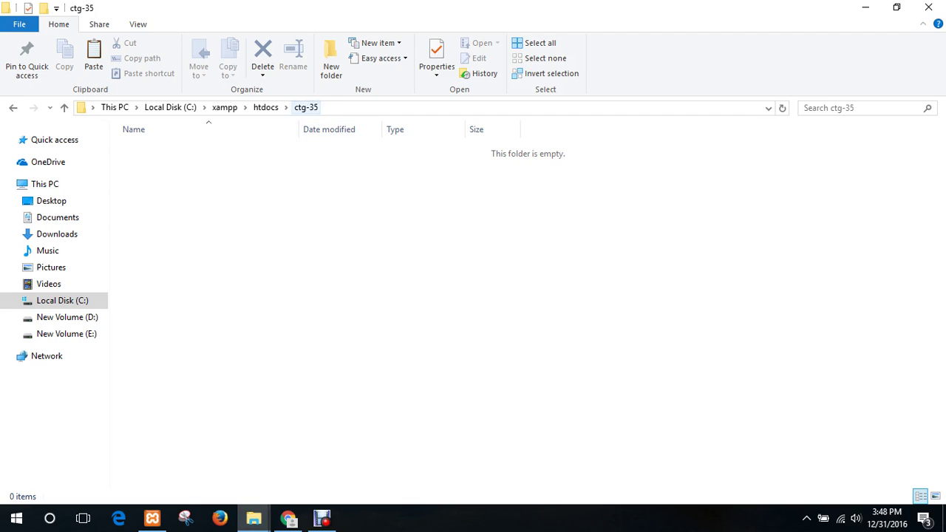
{"action": "key", "text": "ctrl+v"}
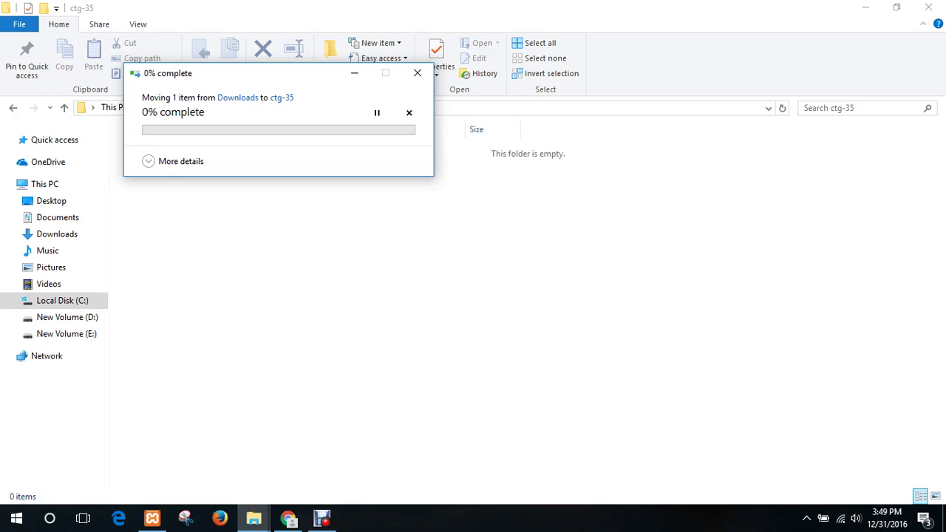
- Expand the move progress details, reposition that window, and select the moved zip
{"action": "left_click", "coordinate": [149, 161]}
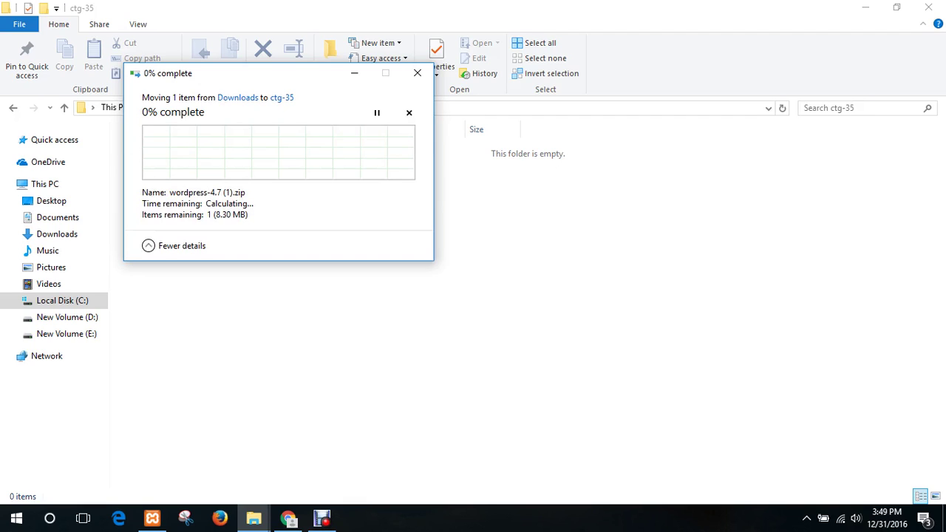
{"action": "left_click_drag", "start_coordinate": [222, 73], "coordinate": [480, 135]}
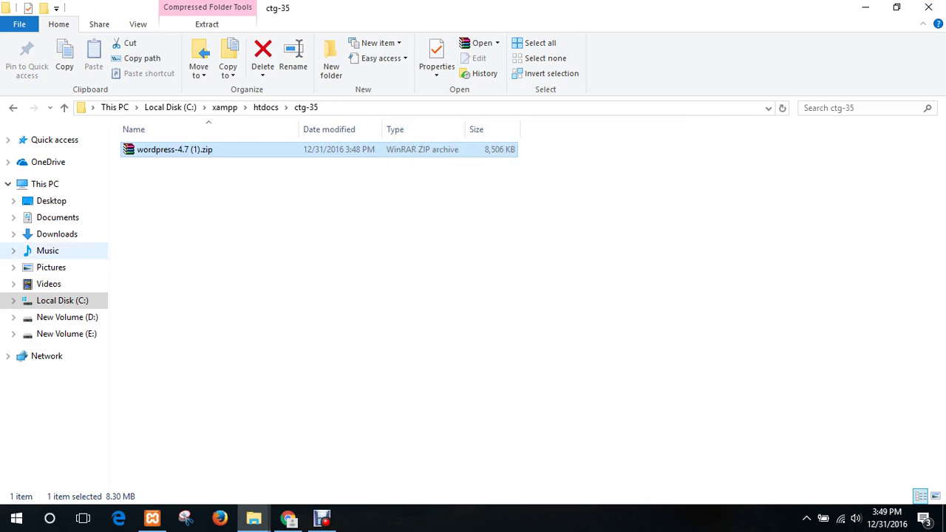
{"action": "left_click", "coordinate": [251, 251]}
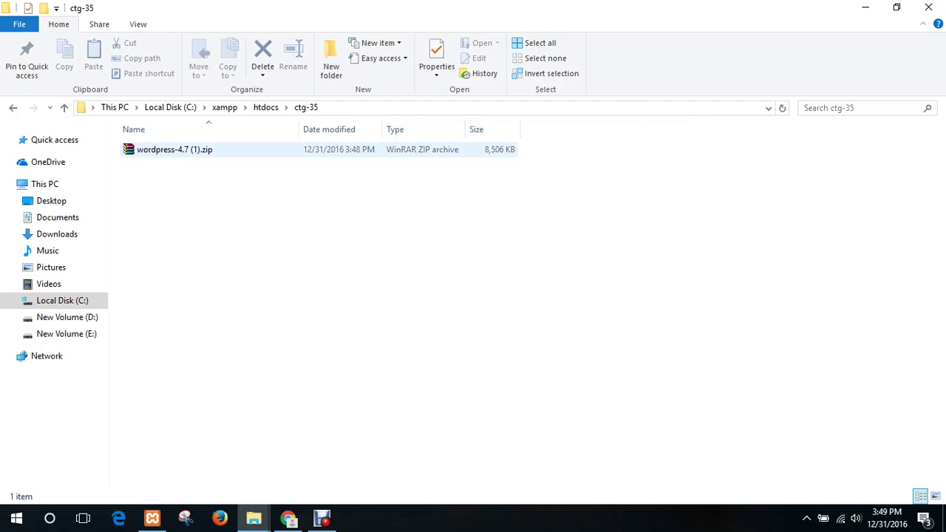
{"action": "left_click", "coordinate": [175, 150]}
- Extract wordpress-4.7 (1).zip into its default wordpress-4.7 (1) folder inside ctg-35
{"action": "right_click", "coordinate": [171, 150]}
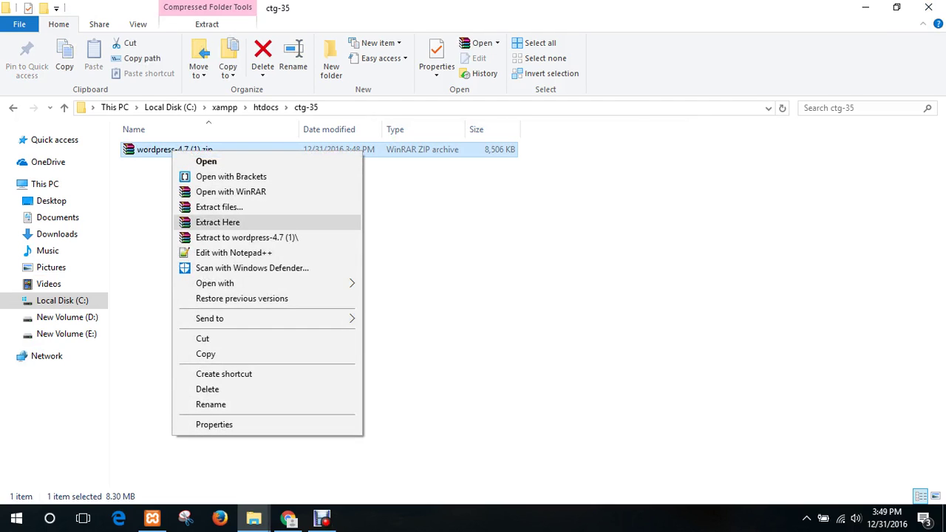
{"action": "left_click", "coordinate": [222, 208]}
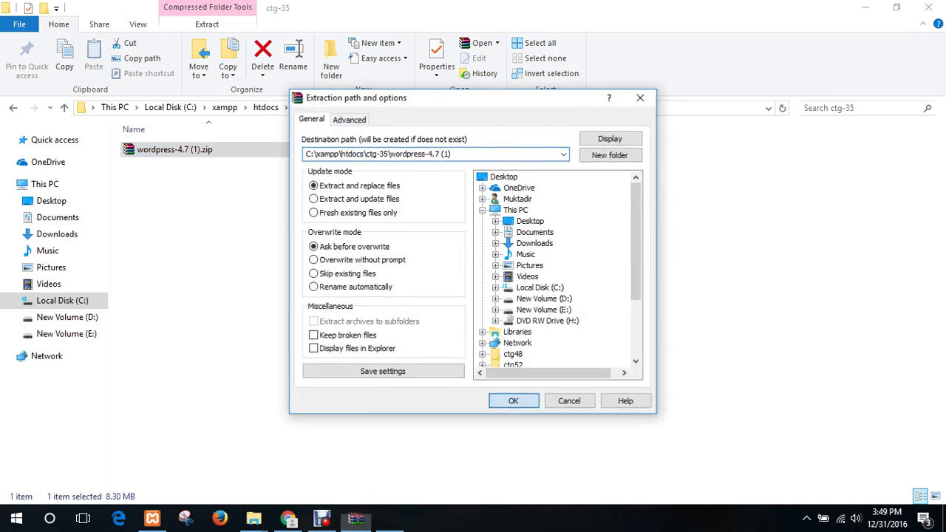
{"action": "left_click", "coordinate": [513, 401]}
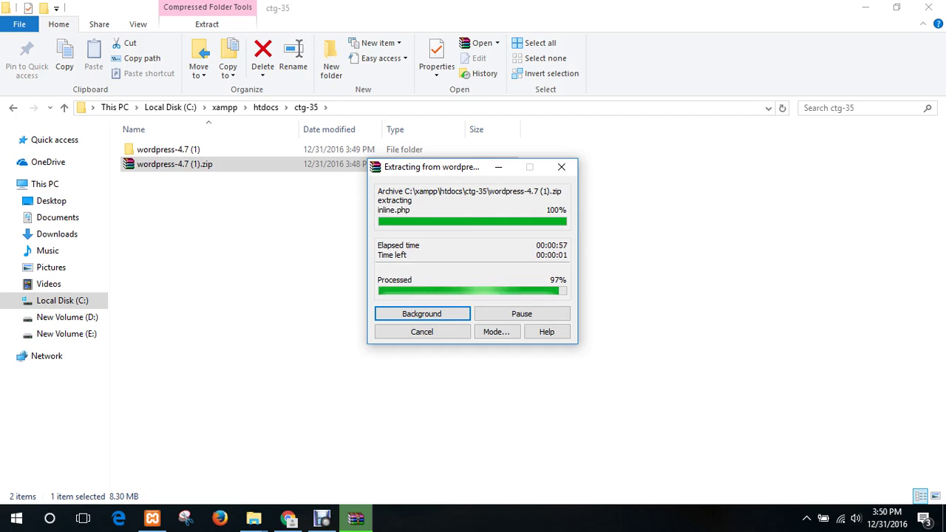
{"action": "left_click", "coordinate": [295, 251]}
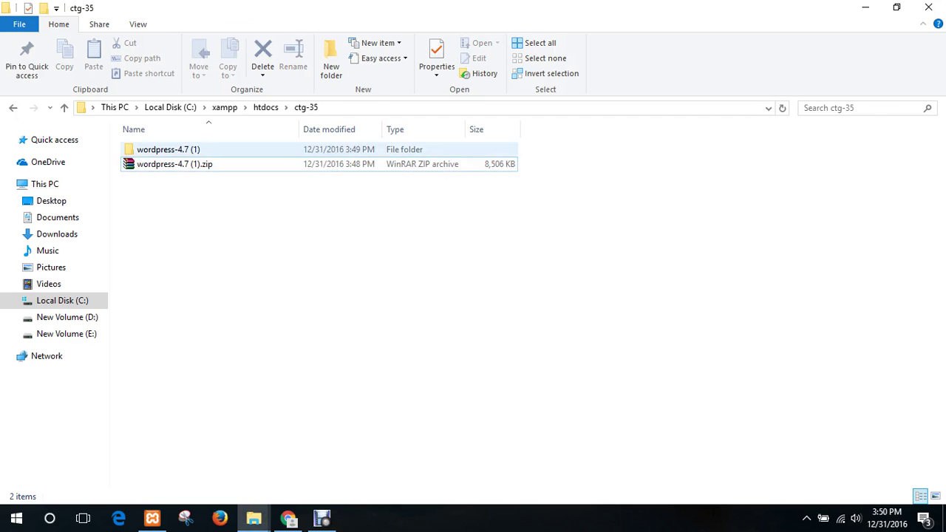
- Move all files from wordpress-4.7 (1)\wordpress up into the ctg-35 folder
{"action": "double_click", "coordinate": [168, 150]}
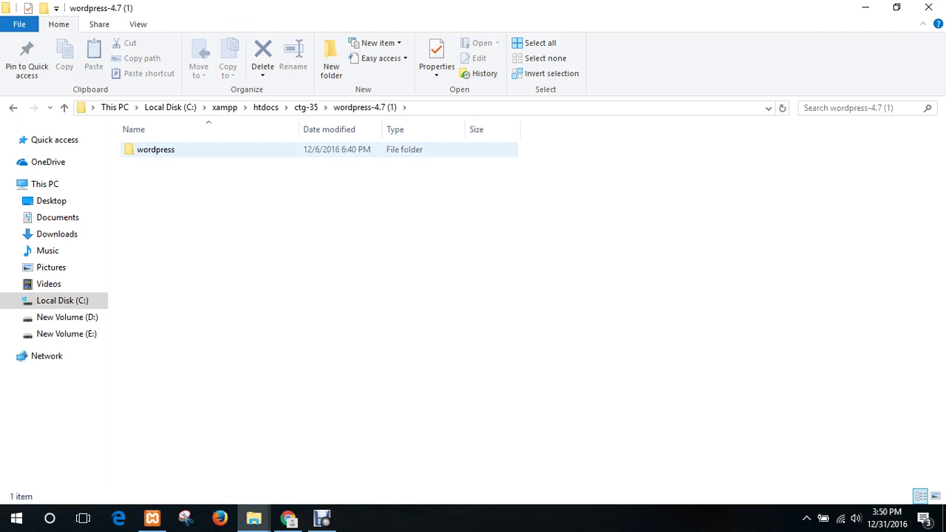
{"action": "double_click", "coordinate": [155, 149]}
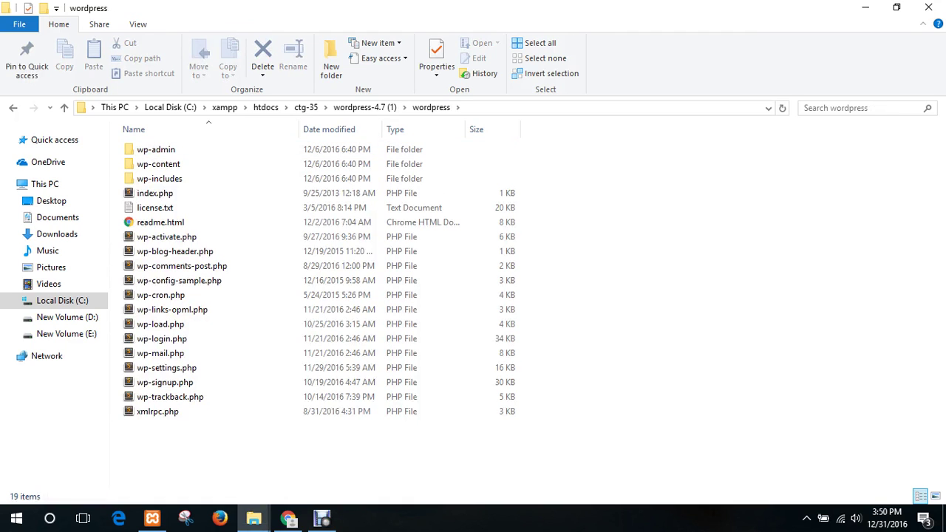
{"action": "left_click_drag", "start_coordinate": [541, 440], "coordinate": [122, 144]}
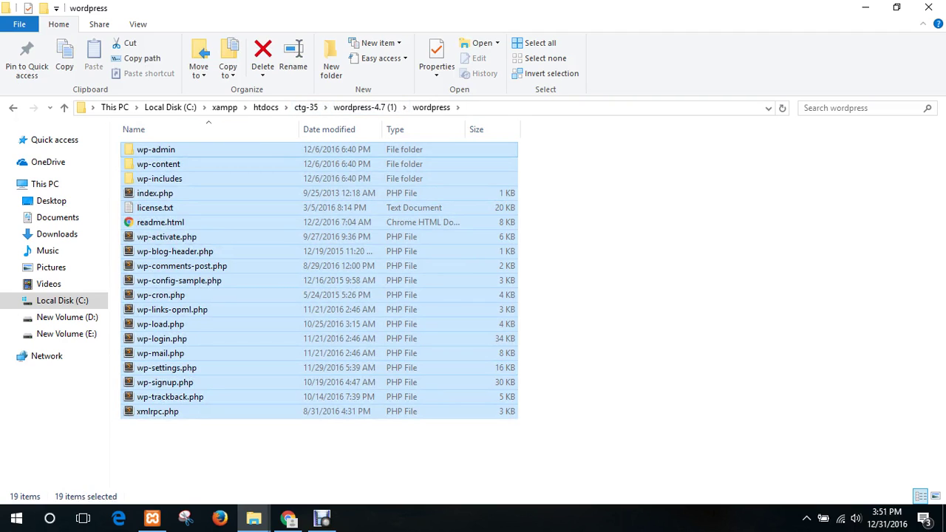
{"action": "key", "text": "ctrl+c"}
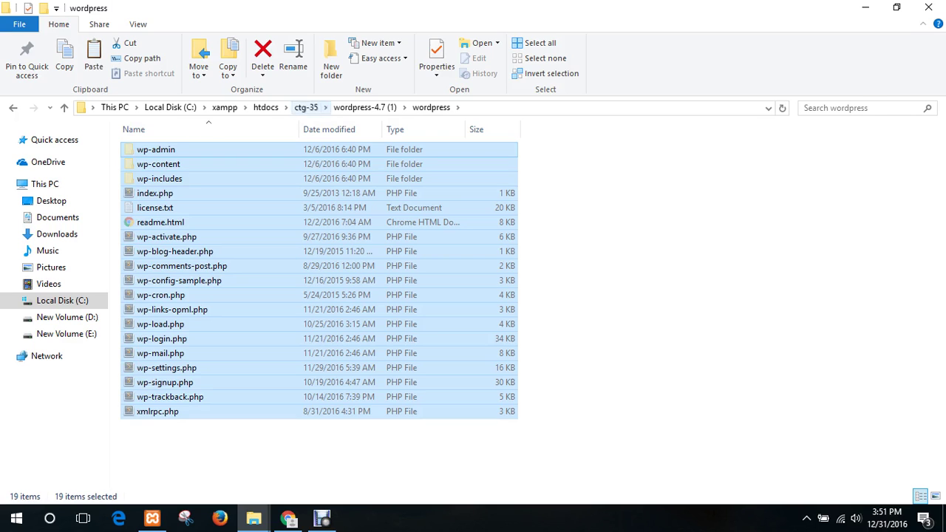
{"action": "left_click", "coordinate": [305, 107]}
{"action": "key", "text": "ctrl+v"}
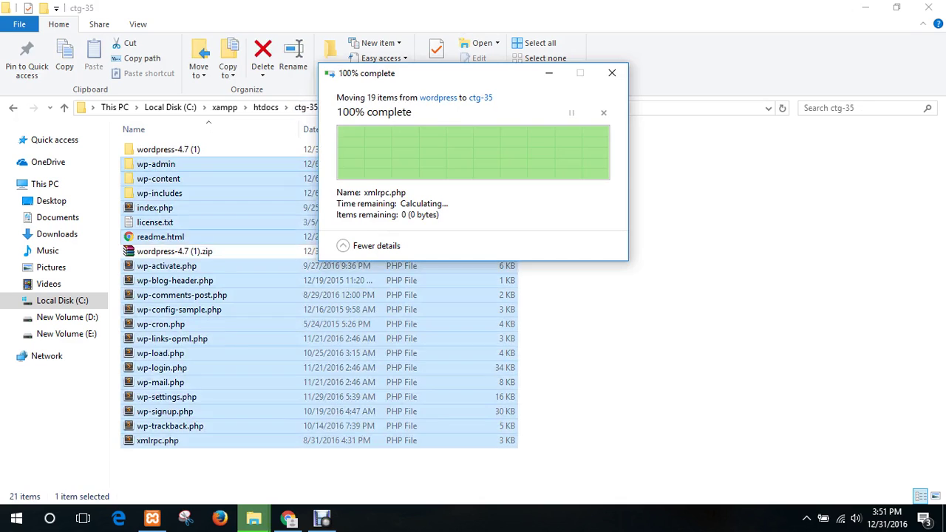
- Delete the leftover wordpress-4.7 (1) folder and the wordpress-4.7 (1).zip archive
{"action": "left_click", "coordinate": [168, 149]}
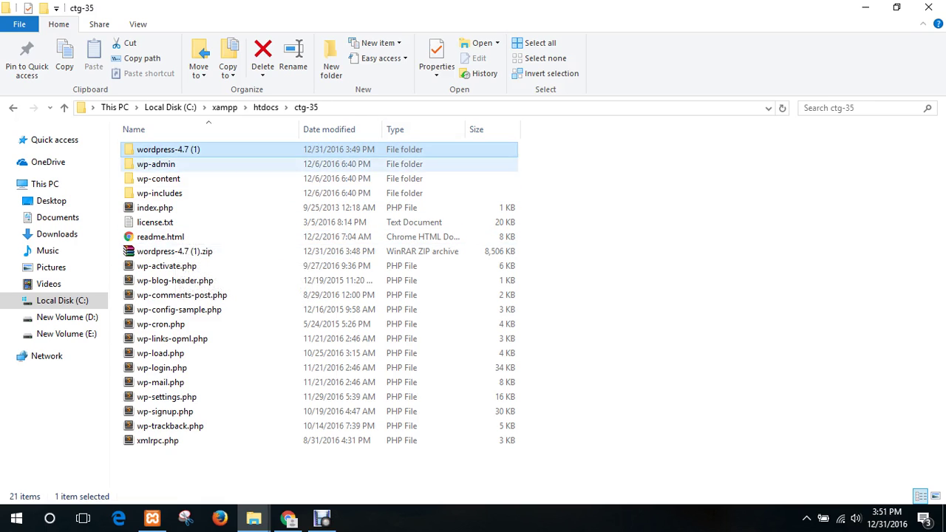
{"action": "key", "text": "Delete"}
{"action": "left_click", "coordinate": [175, 236]}
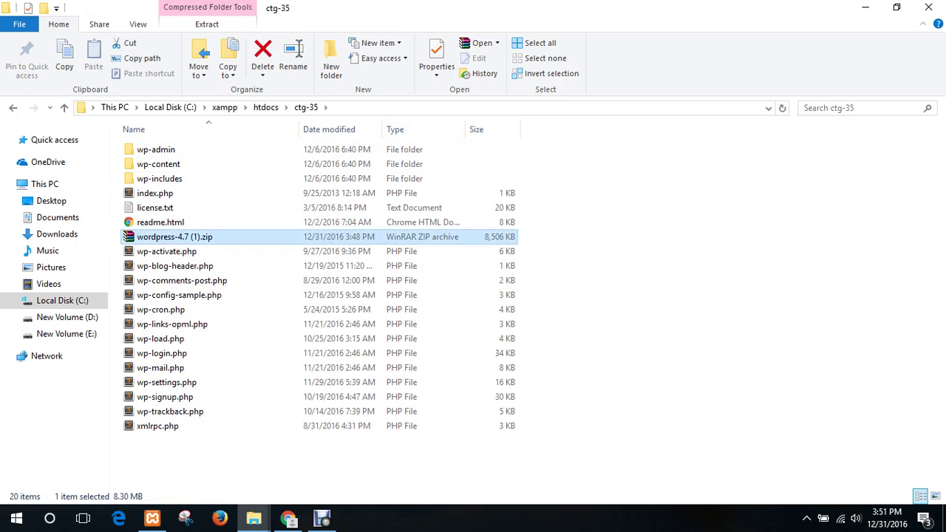
{"action": "key", "text": "Delete"}
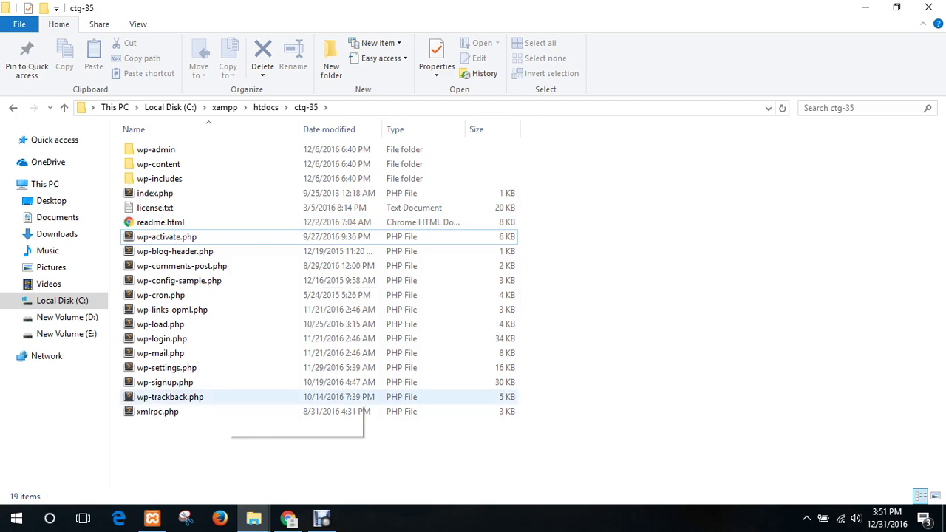
- Review the WordPress files now in ctg-35 and return to Chrome
{"action": "left_click_drag", "start_coordinate": [314, 451], "coordinate": [194, 166]}
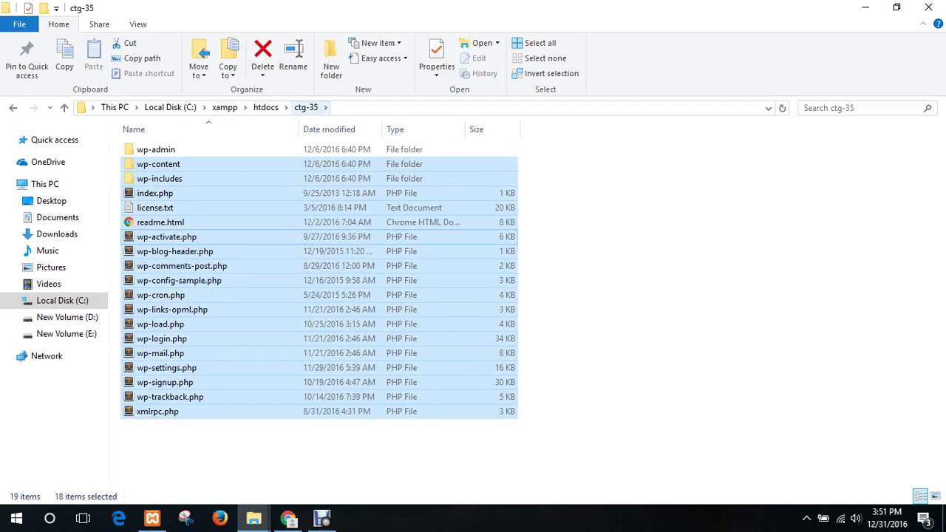
{"action": "left_click", "coordinate": [306, 107]}
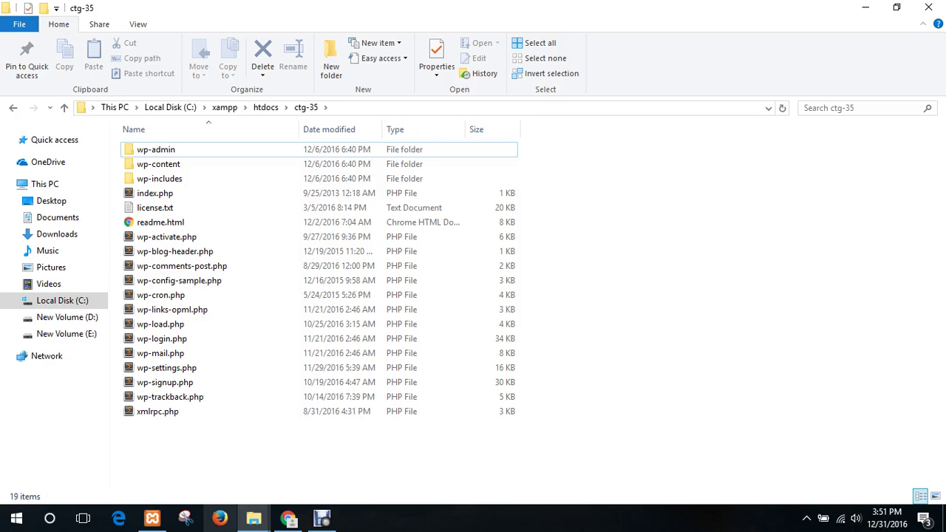
{"action": "left_click", "coordinate": [287, 518]}
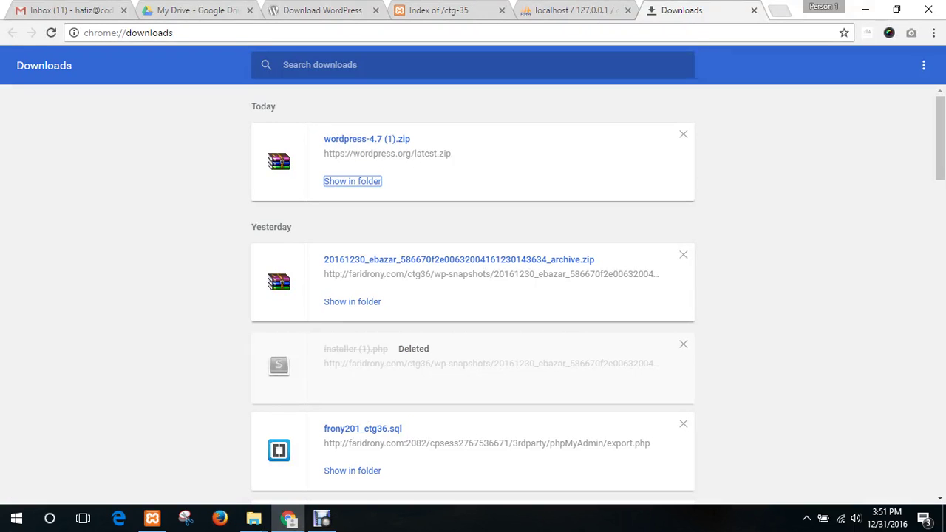
- Close the Downloads page and reload localhost/ctg-35 to reach the WordPress language screen
{"action": "left_click", "coordinate": [754, 10]}
{"action": "key", "text": "ctrl+Tab"}
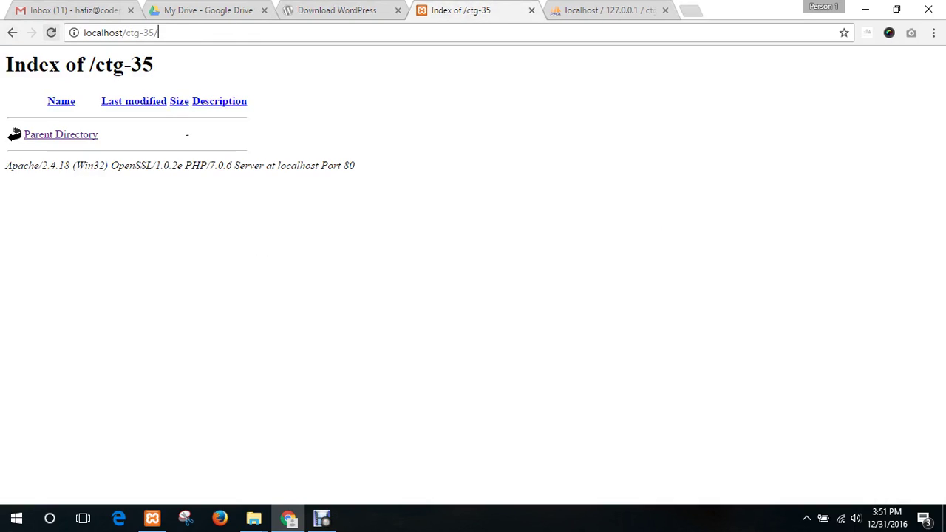
{"action": "key", "text": "Return"}
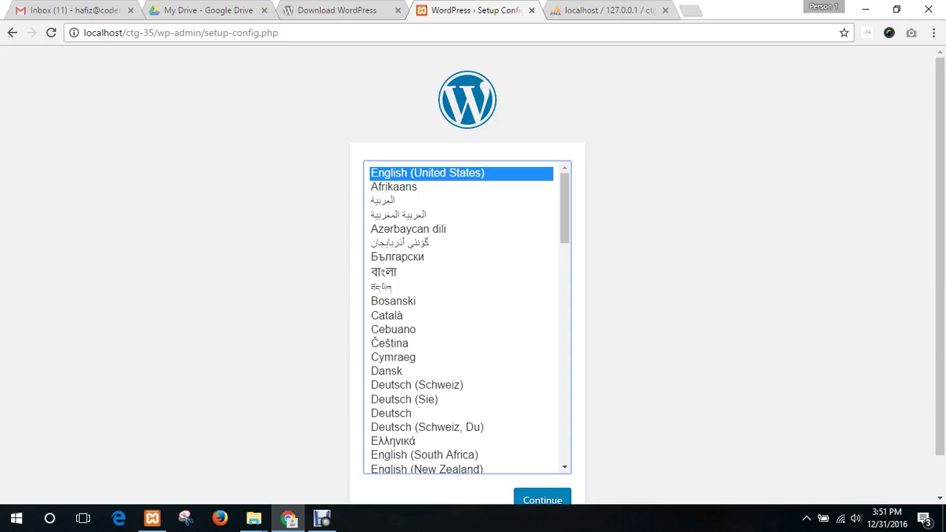
{"action": "left_click_drag", "start_coordinate": [205, 32], "coordinate": [279, 33]}
{"action": "left_click", "coordinate": [296, 155]}
{"action": "scroll", "coordinate": [296, 221], "scroll_direction": "down", "scroll_amount": 2}
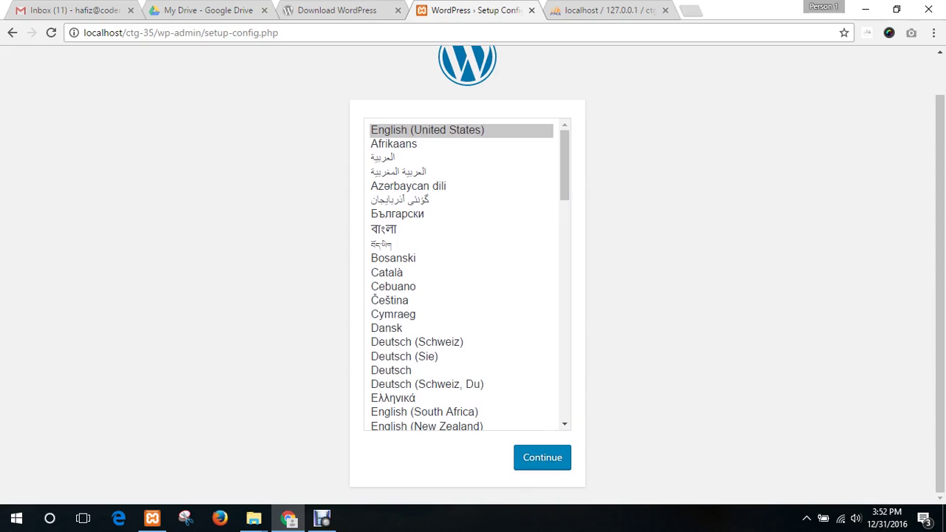
{"action": "scroll", "coordinate": [575, 455], "scroll_direction": "up", "scroll_amount": 2}
{"action": "scroll", "coordinate": [576, 456], "scroll_direction": "down", "scroll_amount": 2}
- Continue with English (United States) and review the five required database details
{"action": "left_click", "coordinate": [547, 457]}
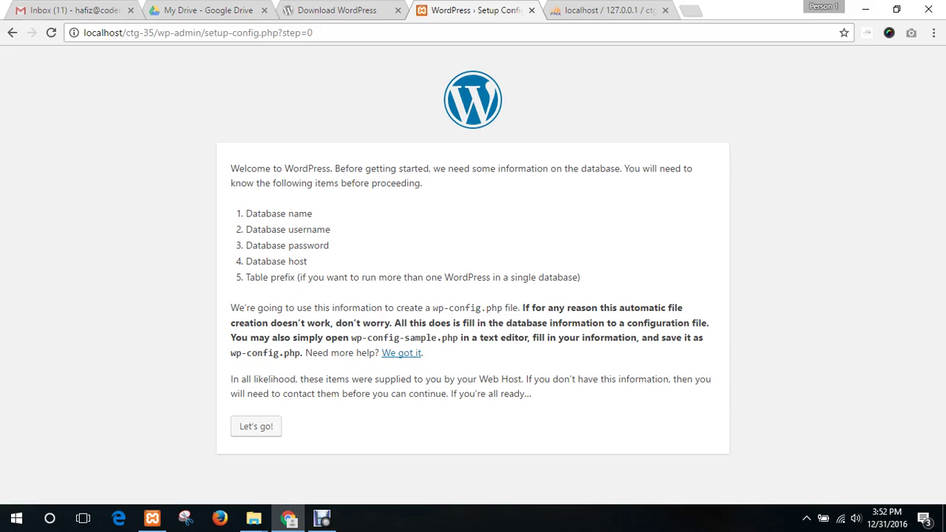
{"action": "left_click_drag", "start_coordinate": [240, 169], "coordinate": [454, 169]}
{"action": "left_click", "coordinate": [453, 169]}
{"action": "left_click_drag", "start_coordinate": [581, 277], "coordinate": [245, 214]}
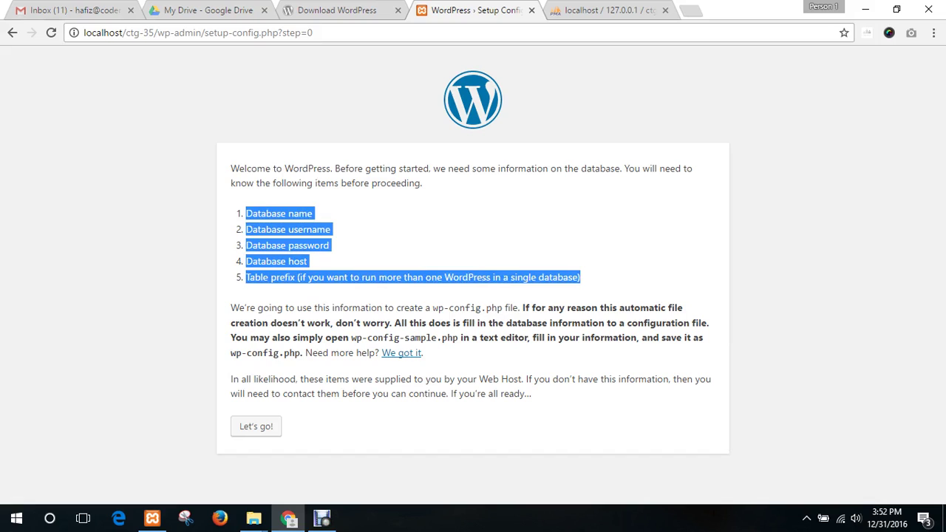
{"action": "left_click", "coordinate": [254, 214]}
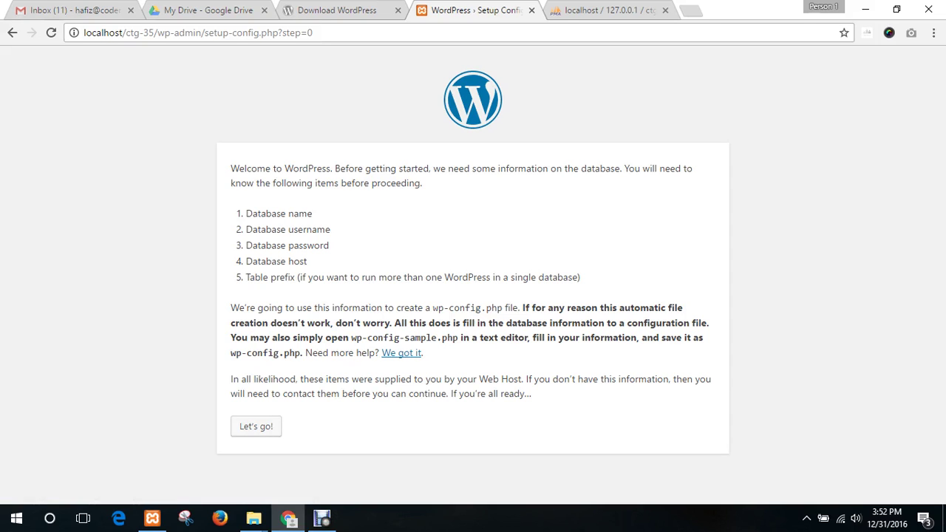
{"action": "mouse_move", "coordinate": [254, 518]}
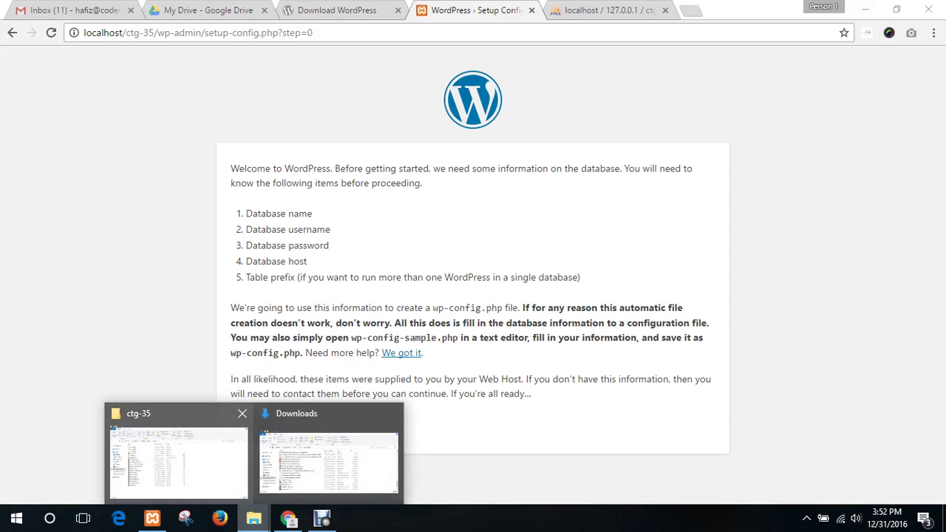
{"action": "left_click", "coordinate": [177, 455]}
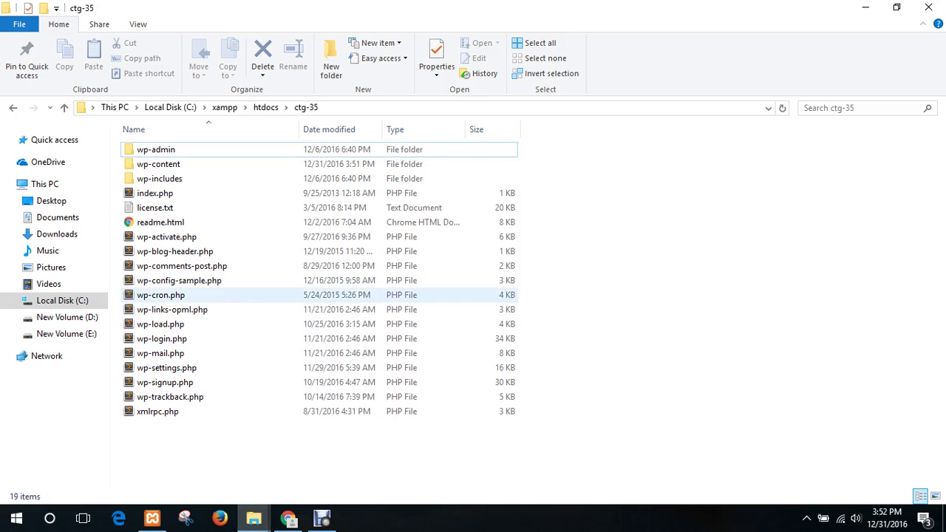
{"action": "left_click", "coordinate": [179, 280]}
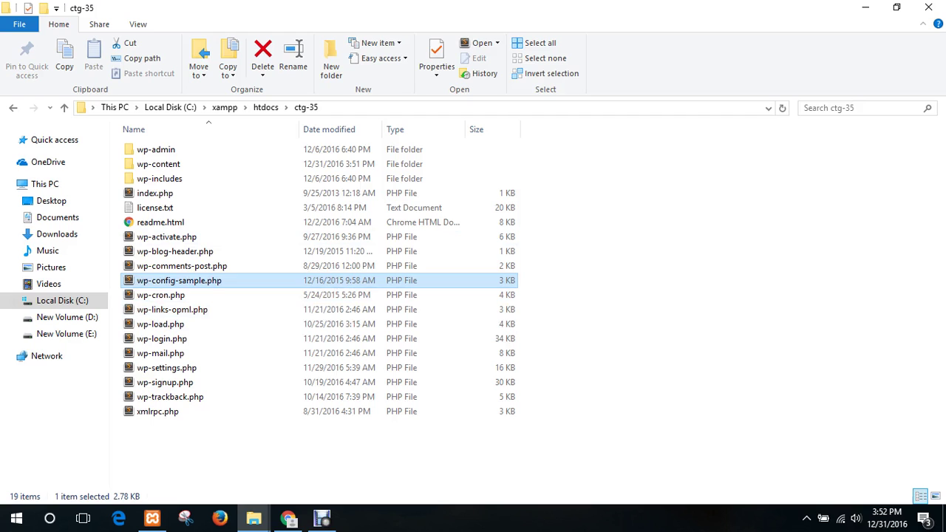
{"action": "left_click", "coordinate": [176, 279]}
{"action": "left_click", "coordinate": [246, 452]}
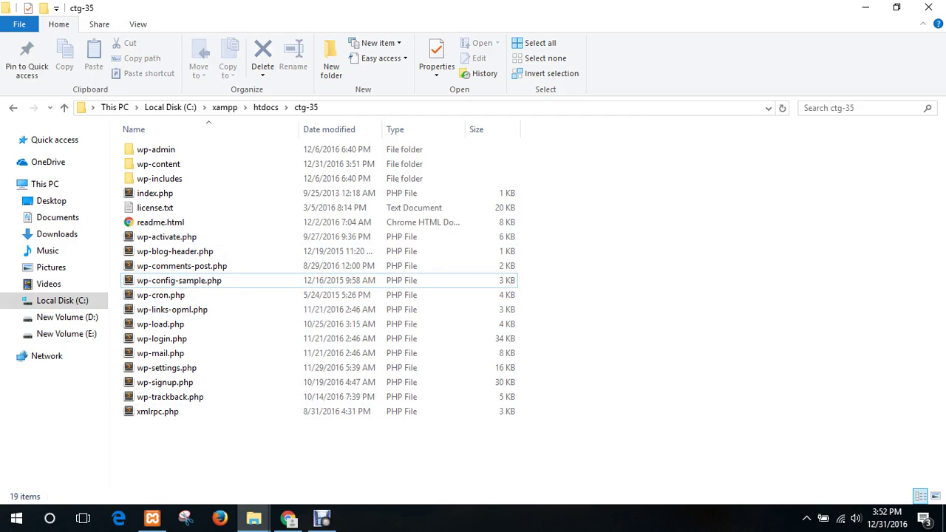
{"action": "left_click", "coordinate": [151, 519]}
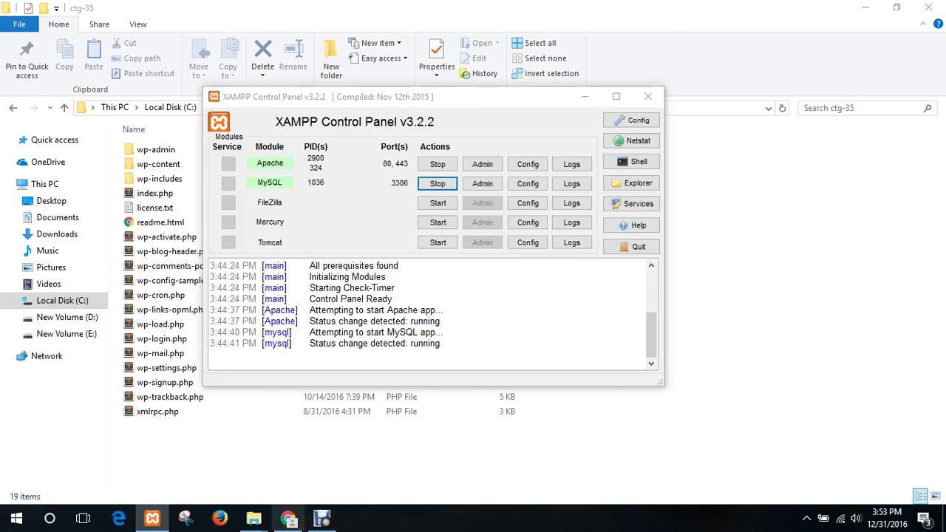
{"action": "left_click", "coordinate": [288, 519]}
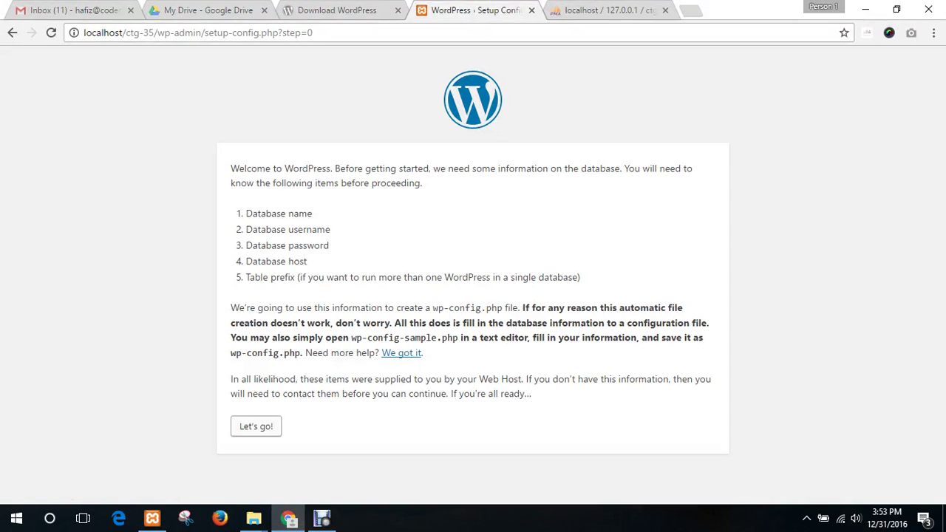
- On the database form, enter database name ctg35 and username root
{"action": "left_click", "coordinate": [255, 426]}
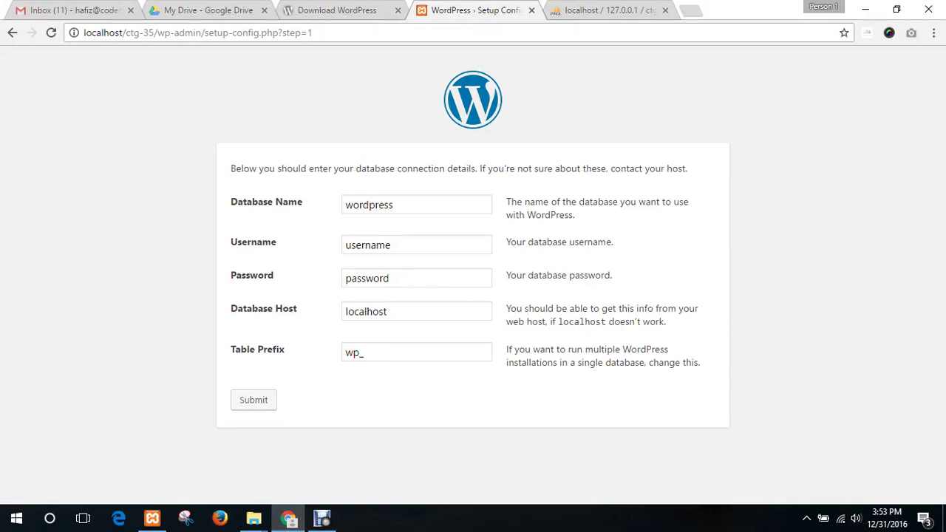
{"action": "left_click", "coordinate": [417, 205]}
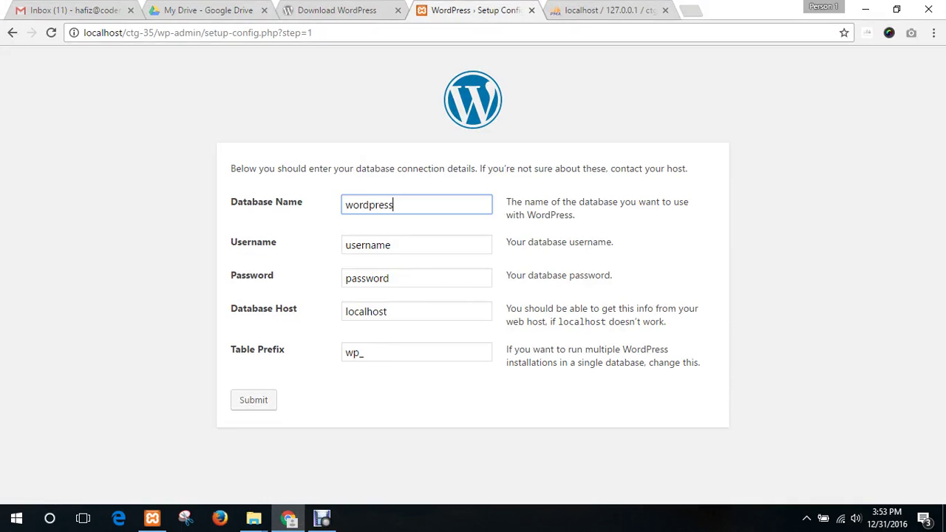
{"action": "key", "text": "ctrl+a"}
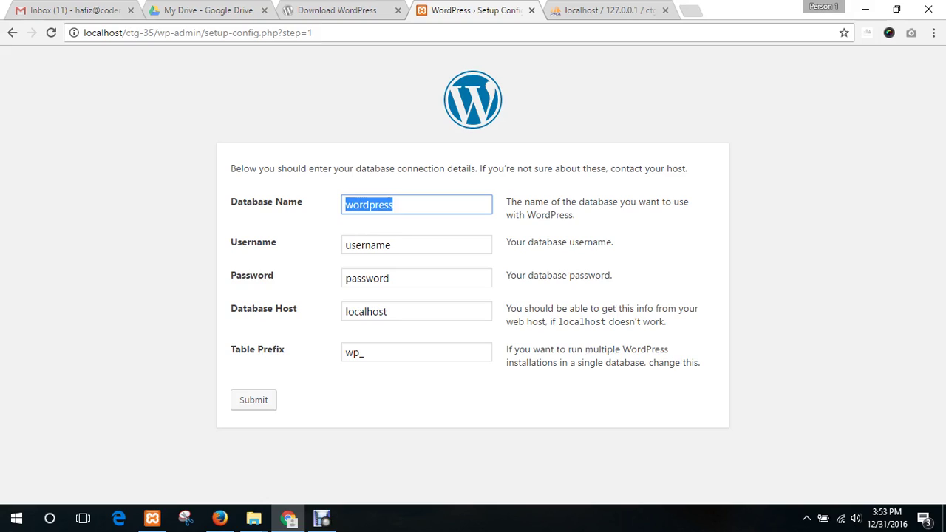
{"action": "key", "text": "Right"}
{"action": "key", "text": "ctrl+a"}
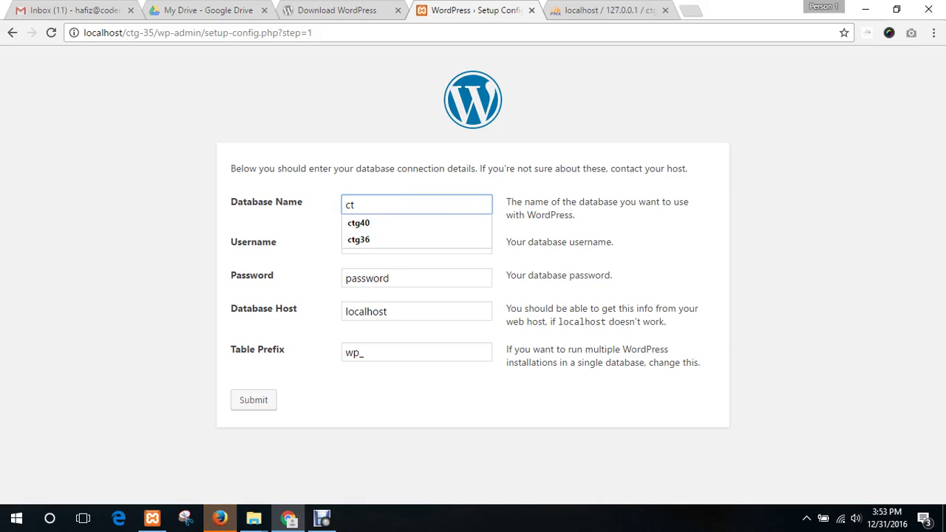
{"action": "type", "text": "g"}
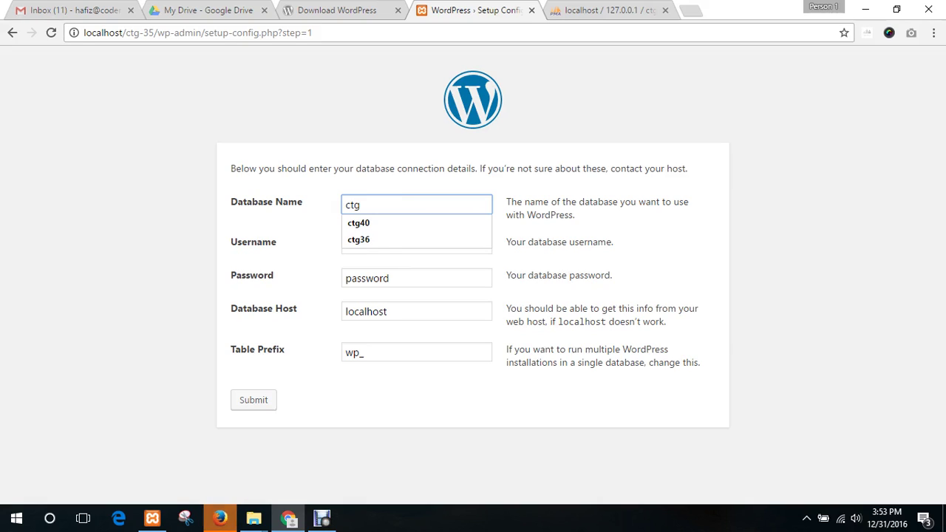
{"action": "type", "text": "35"}
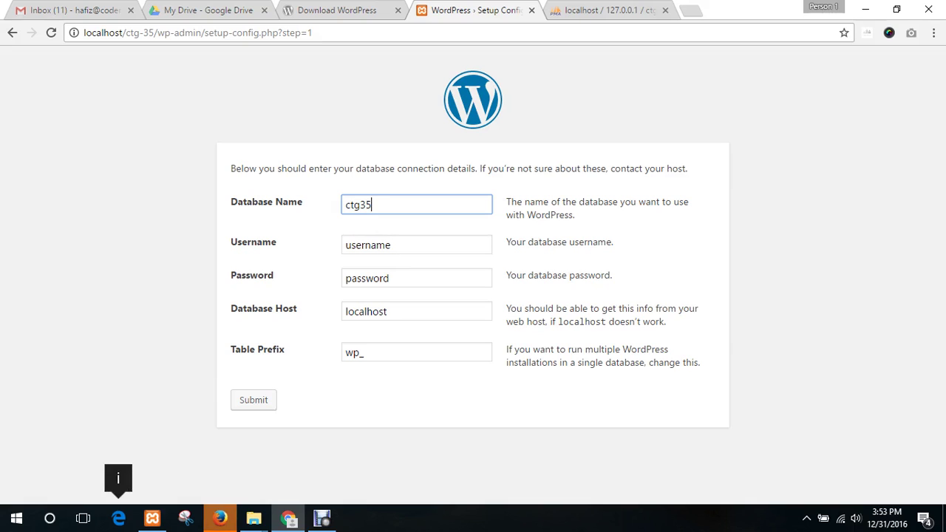
{"action": "key", "text": "Tab"}
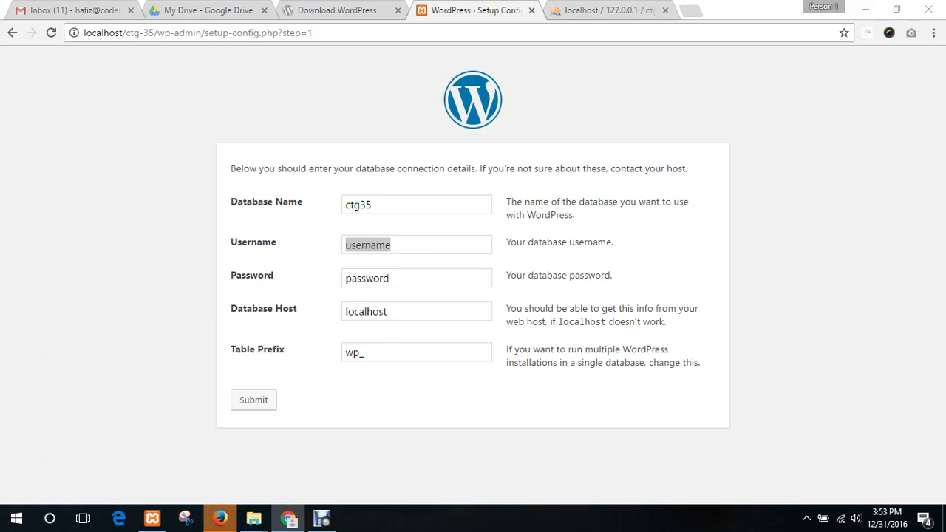
{"action": "type", "text": "roo"}
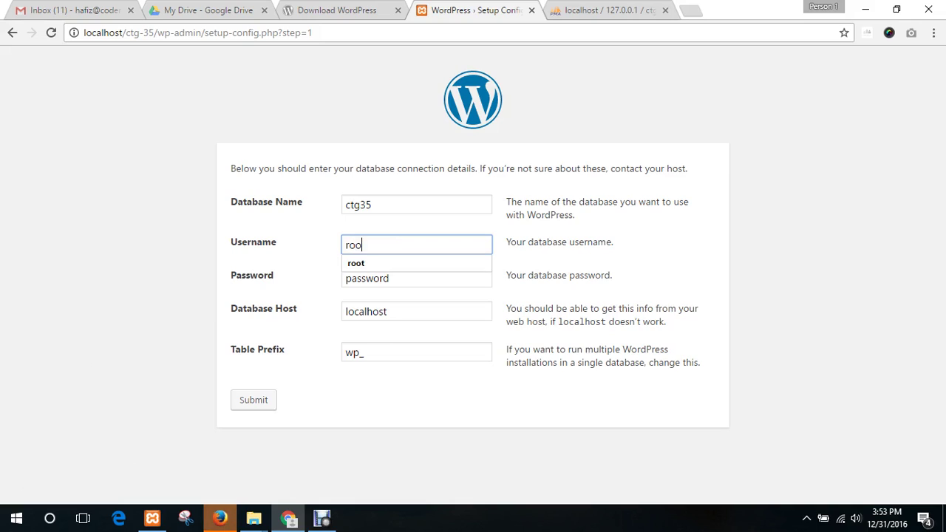
{"action": "type", "text": "t"}
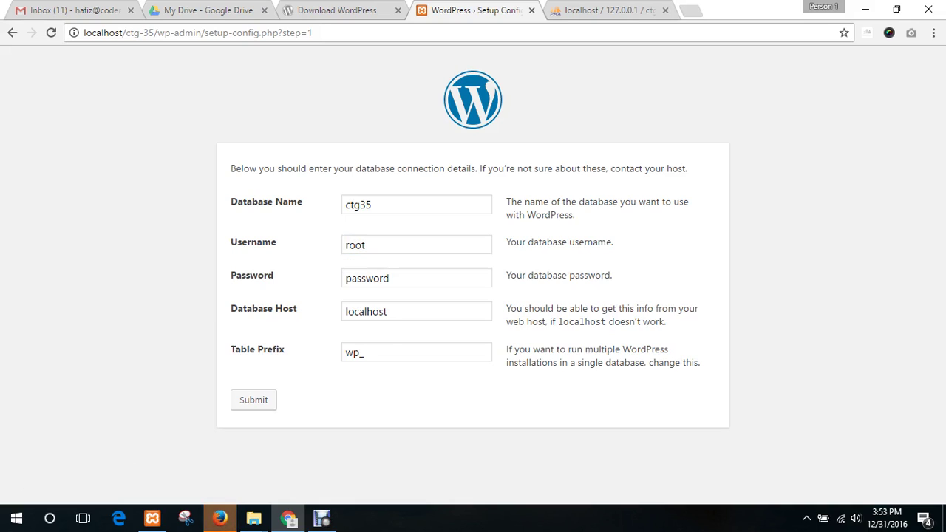
- Empty the password field and keep host localhost and table prefix wp_
{"action": "left_click", "coordinate": [380, 278]}
{"action": "double_click", "coordinate": [380, 278]}
{"action": "key", "text": "BackSpace"}
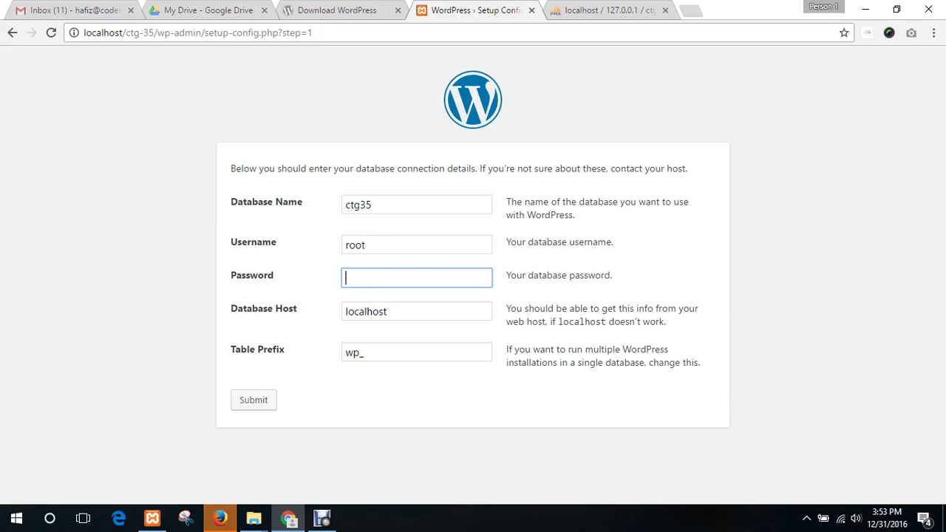
{"action": "left_click", "coordinate": [473, 399]}
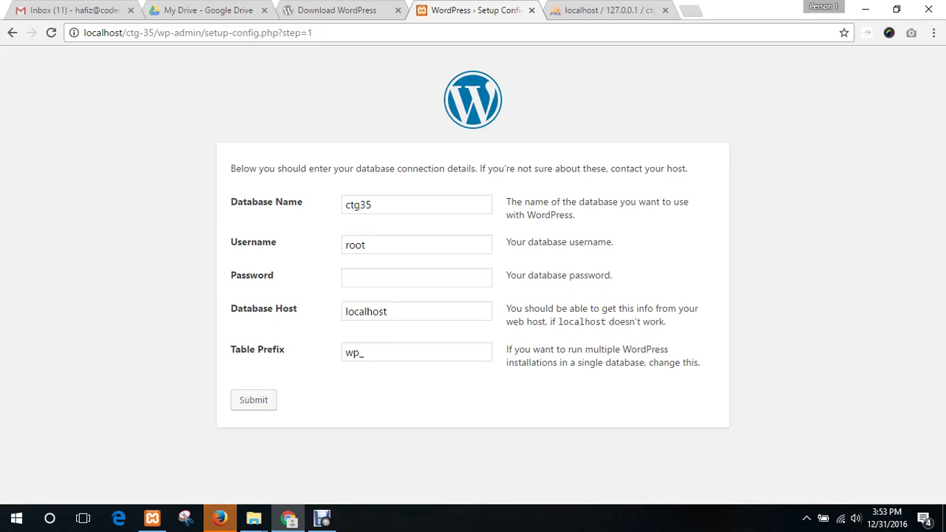
{"action": "left_click", "coordinate": [380, 278]}
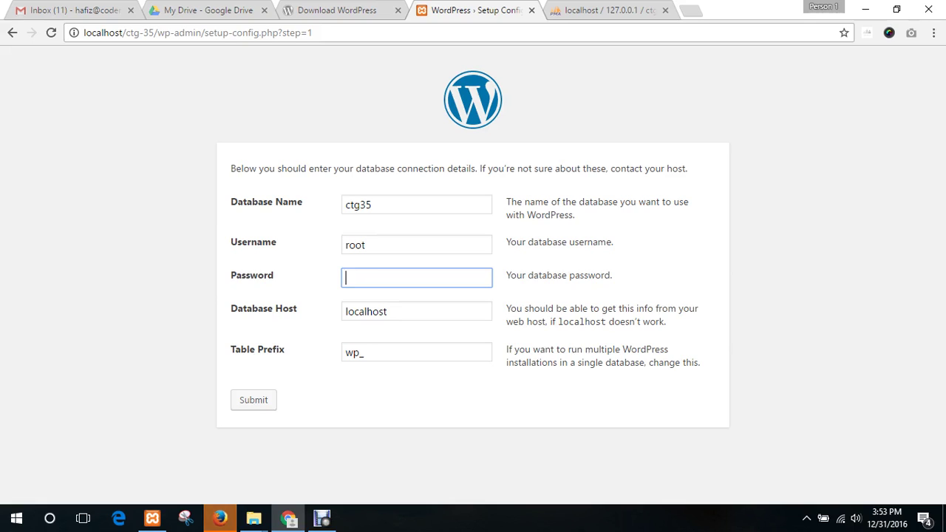
{"action": "left_click", "coordinate": [392, 245]}
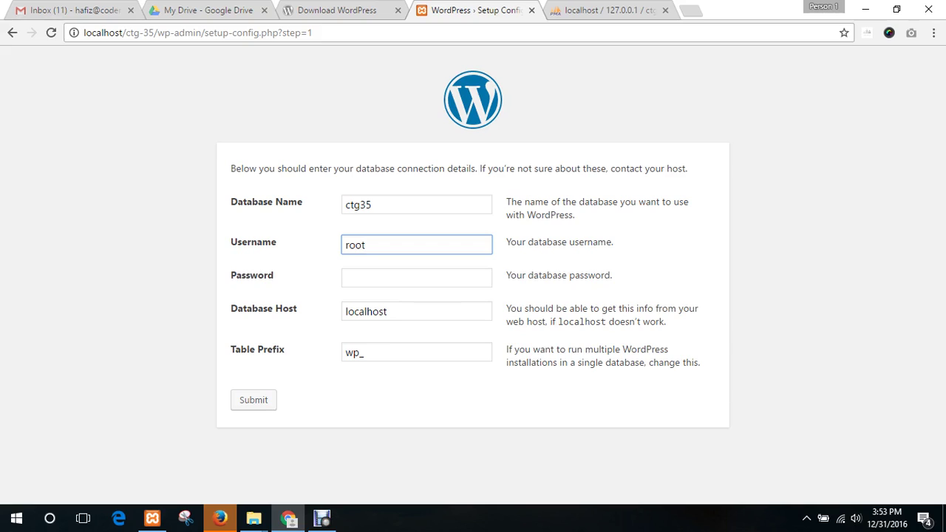
{"action": "double_click", "coordinate": [356, 245]}
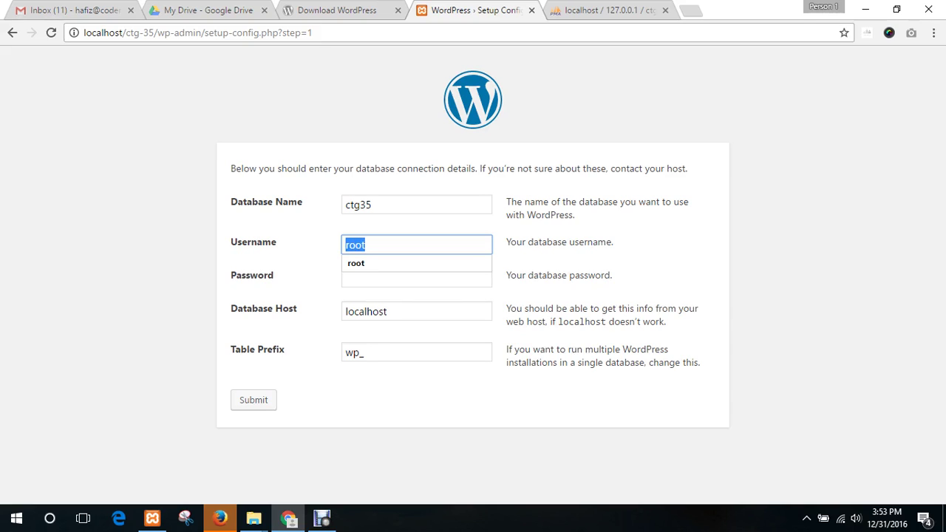
{"action": "left_click", "coordinate": [473, 261]}
{"action": "left_click", "coordinate": [399, 278]}
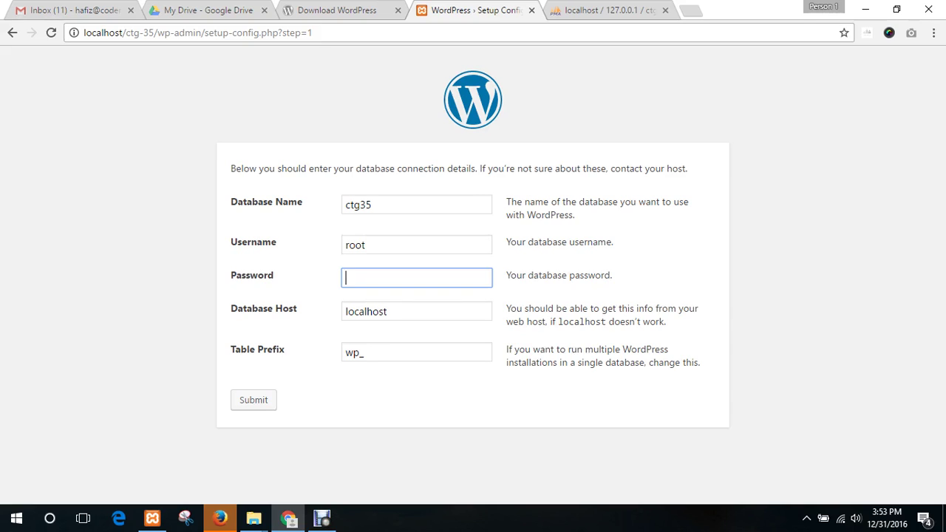
{"action": "left_click", "coordinate": [399, 311]}
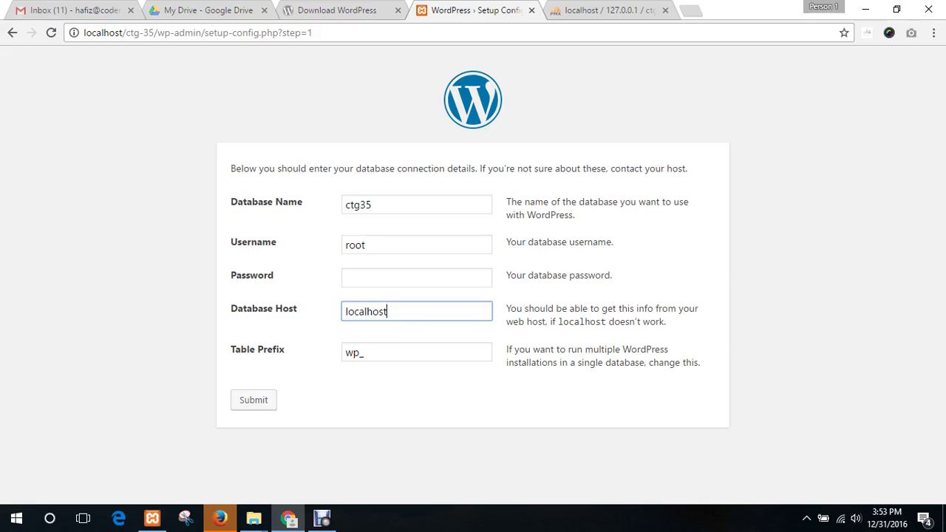
{"action": "left_click", "coordinate": [399, 352]}
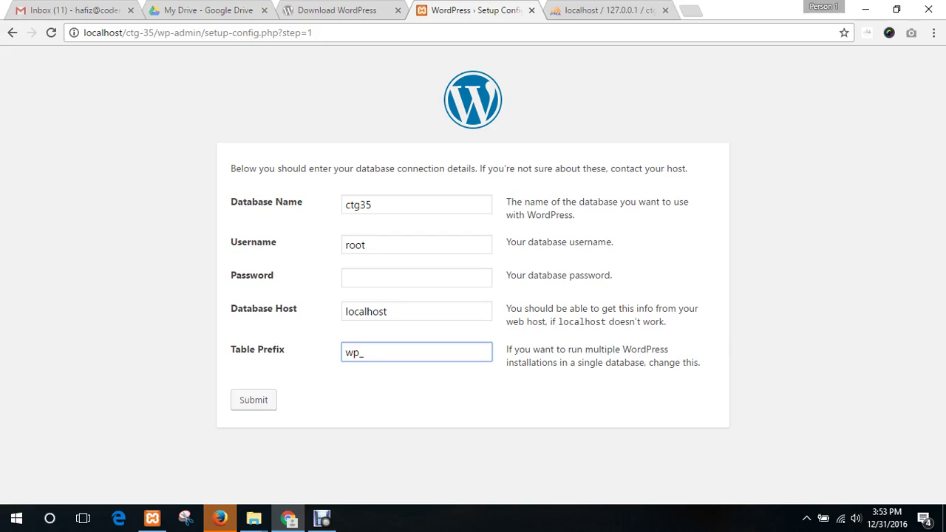
{"action": "left_click", "coordinate": [443, 401]}
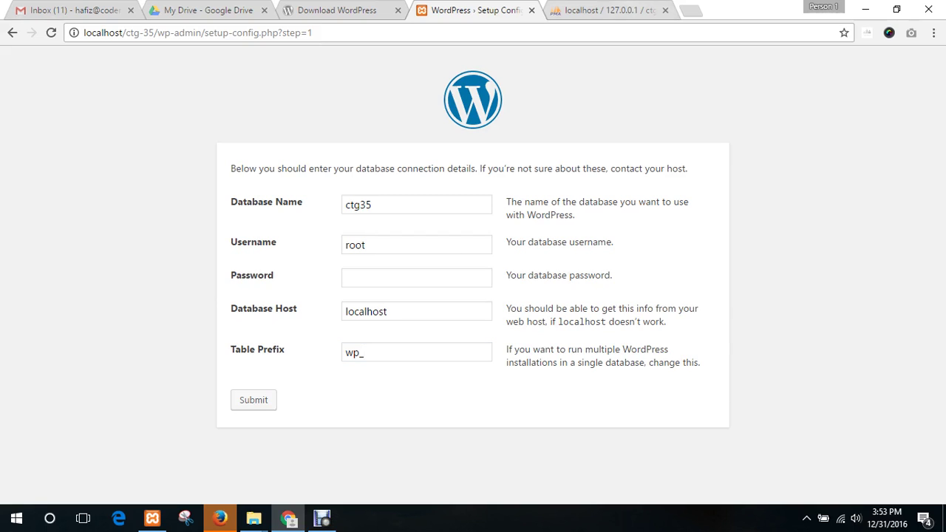
{"action": "left_click", "coordinate": [607, 10]}
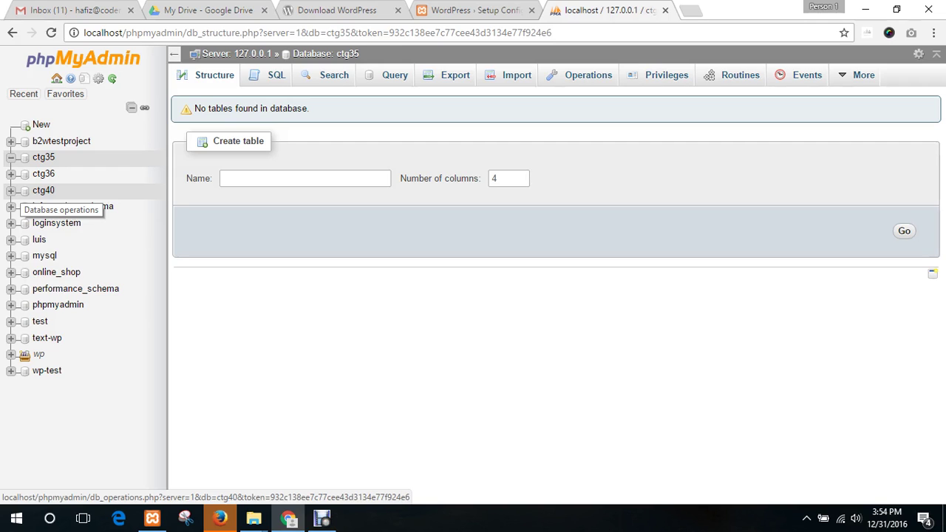
{"action": "left_click", "coordinate": [466, 10]}
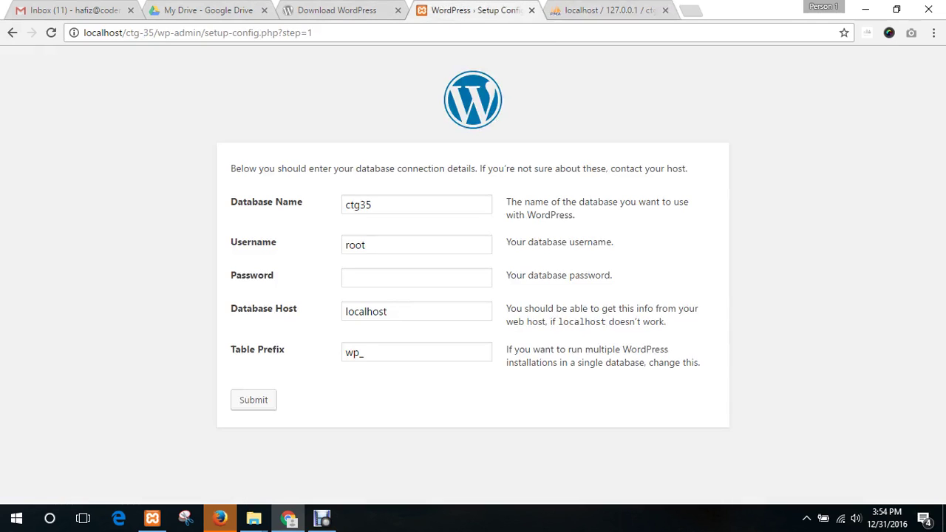
{"action": "double_click", "coordinate": [355, 245]}
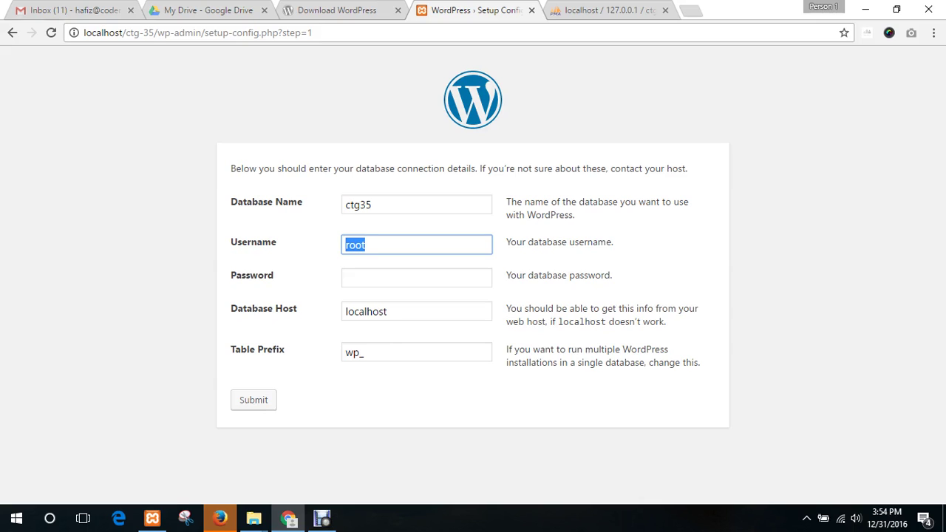
{"action": "left_click", "coordinate": [599, 9]}
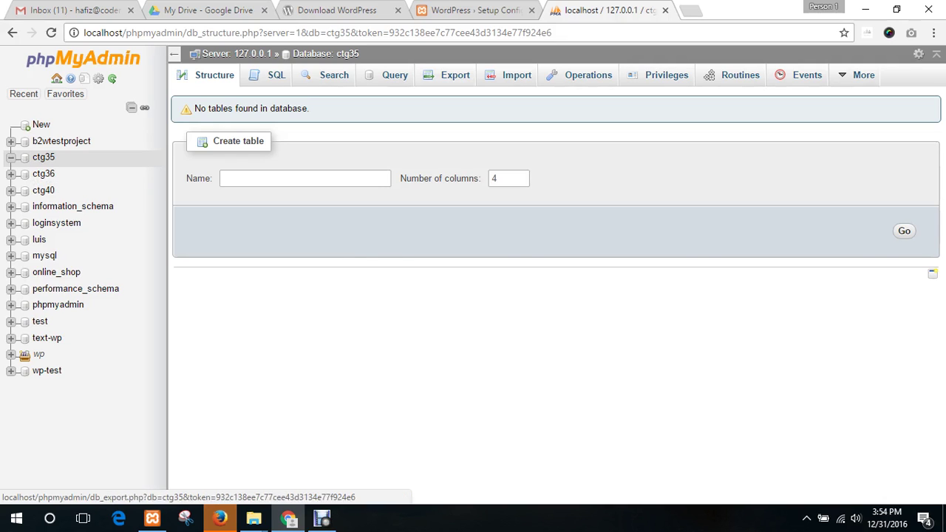
{"action": "left_click", "coordinate": [477, 9]}
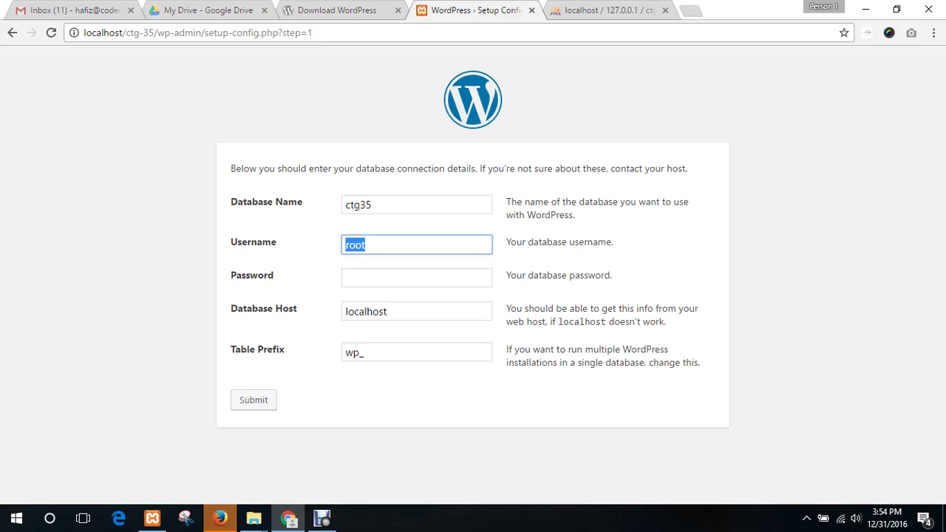
{"action": "left_click", "coordinate": [428, 399]}
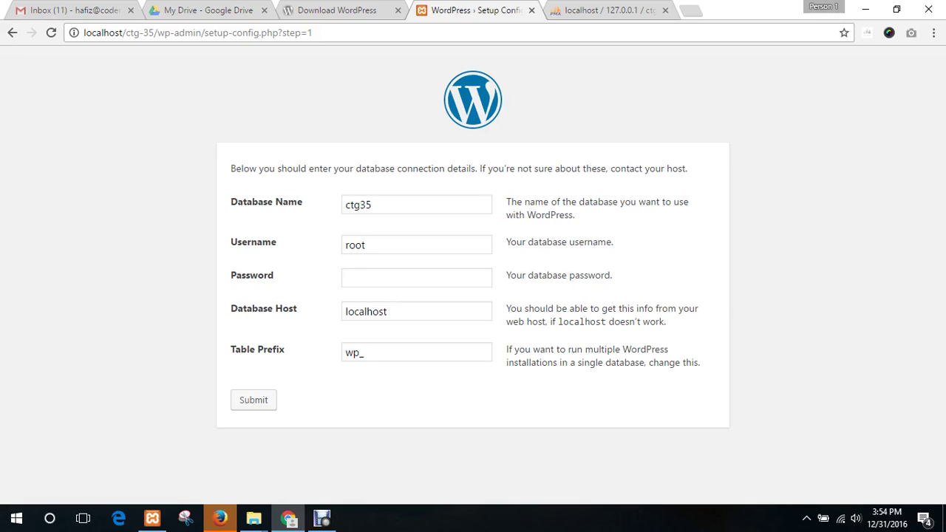
{"action": "left_click_drag", "start_coordinate": [366, 352], "coordinate": [343, 352]}
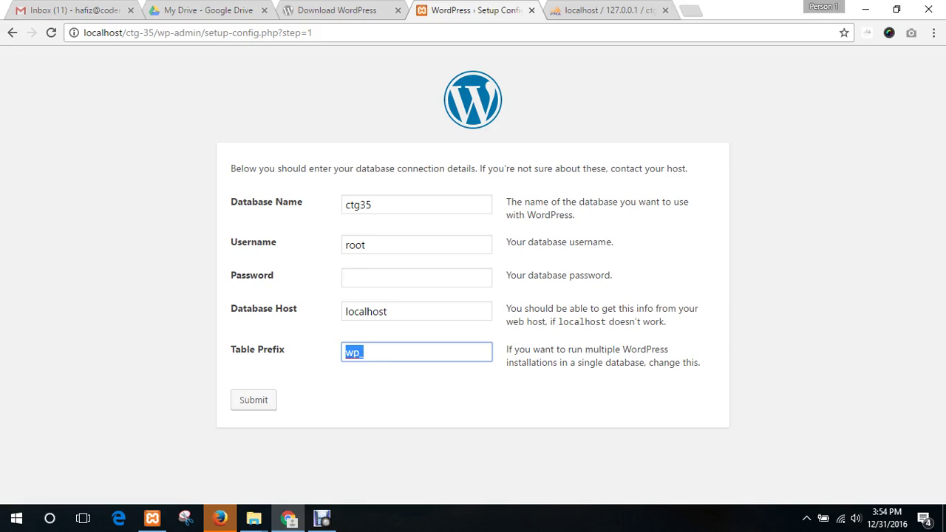
{"action": "left_click", "coordinate": [416, 399]}
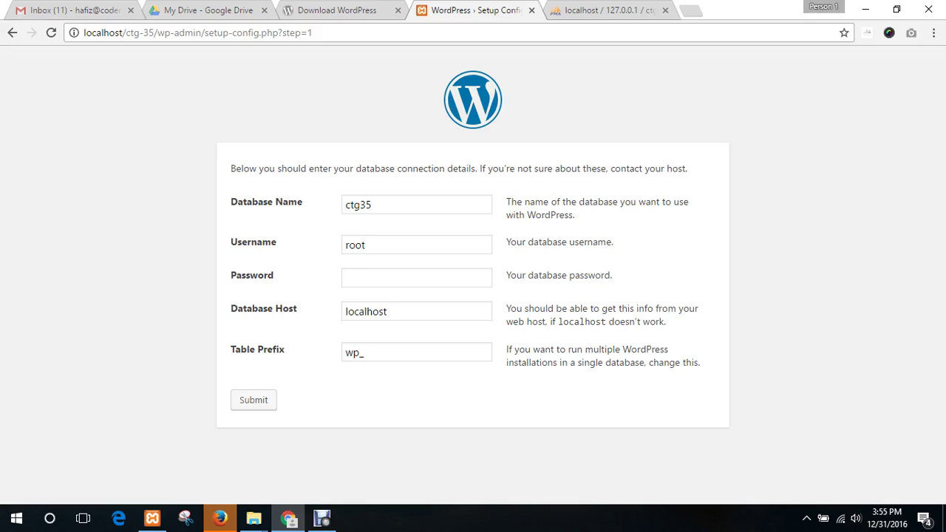
{"action": "double_click", "coordinate": [354, 353]}
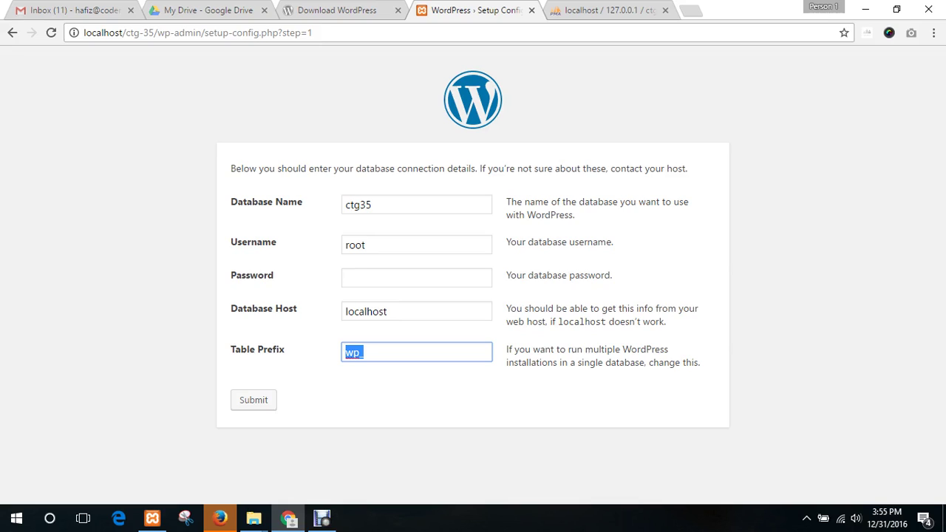
{"action": "left_click", "coordinate": [429, 400]}
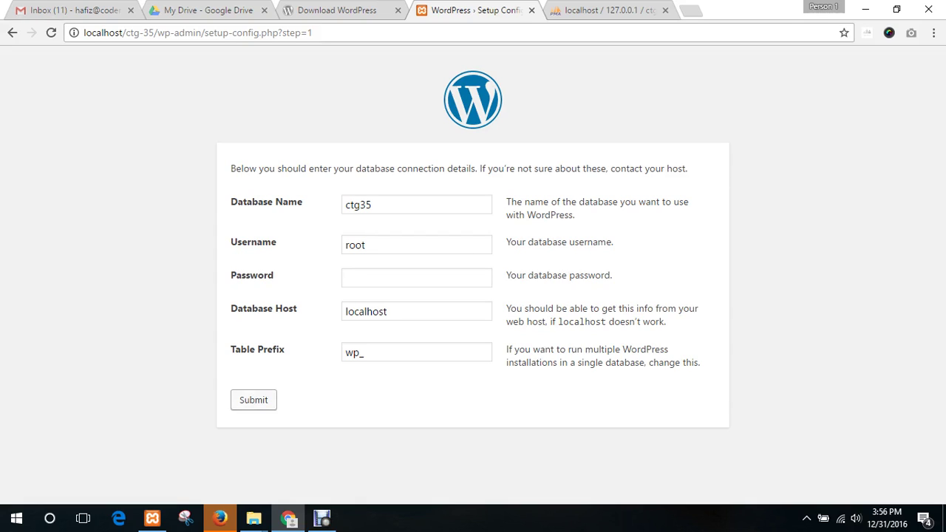
- Submit the database connection details and run the WordPress install
{"action": "left_click", "coordinate": [253, 400]}
{"action": "left_click_drag", "start_coordinate": [313, 216], "coordinate": [245, 216]}
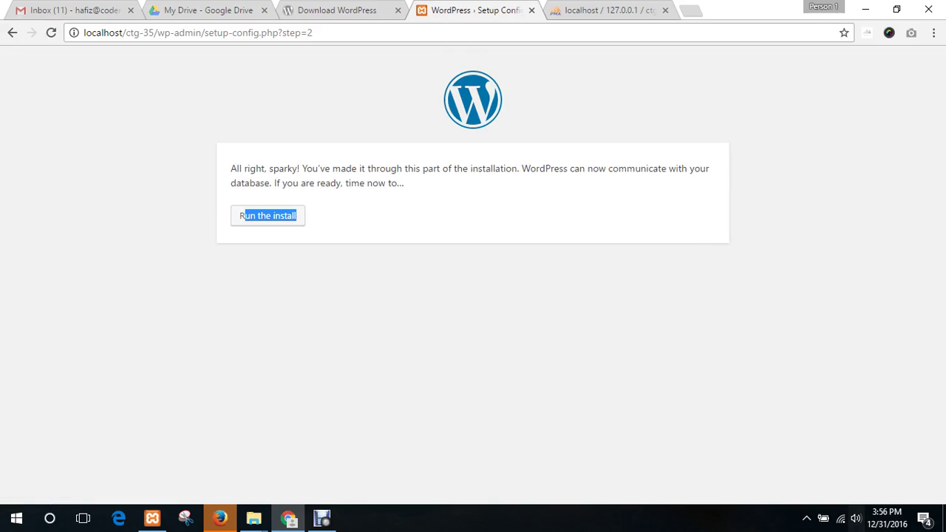
{"action": "left_click", "coordinate": [798, 414]}
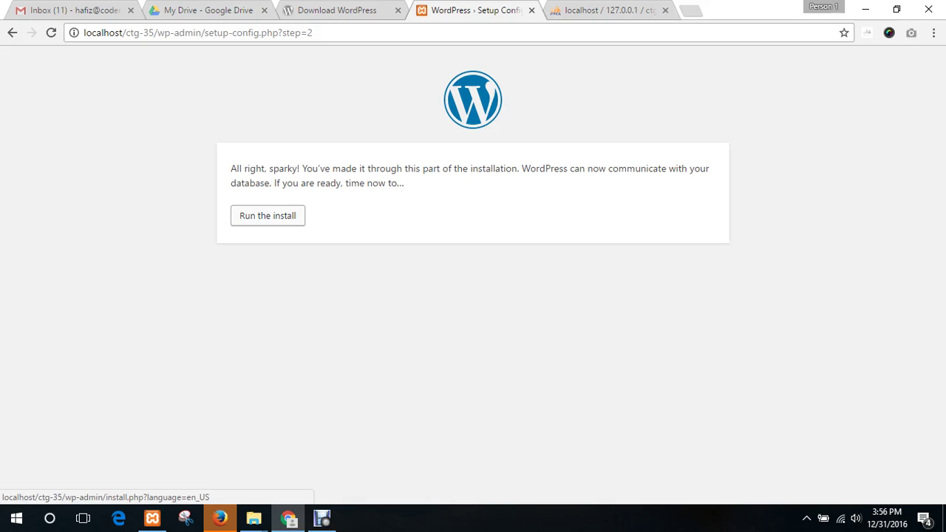
{"action": "left_click", "coordinate": [268, 215]}
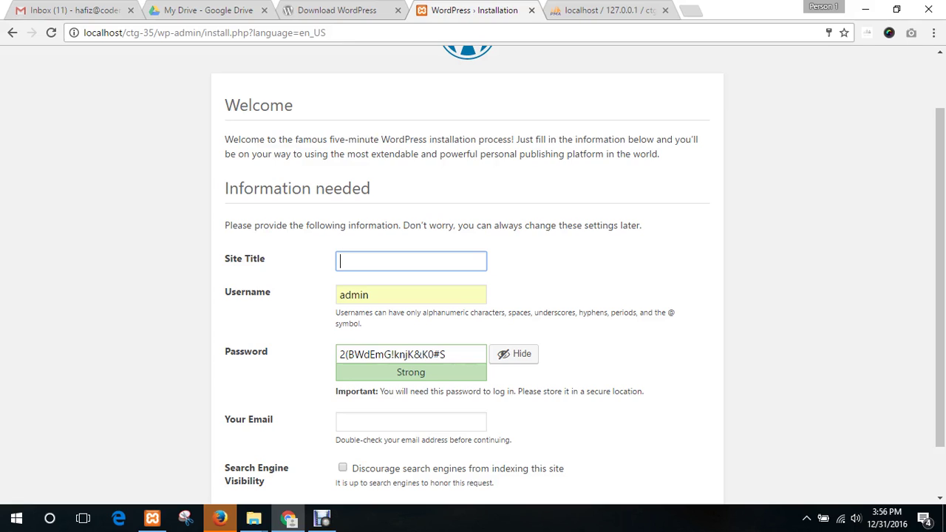
- Enter the site title 'Welcome to CodersTrust!' and keep admin as the username
{"action": "type", "text": "Welcome to CodersTrust"}
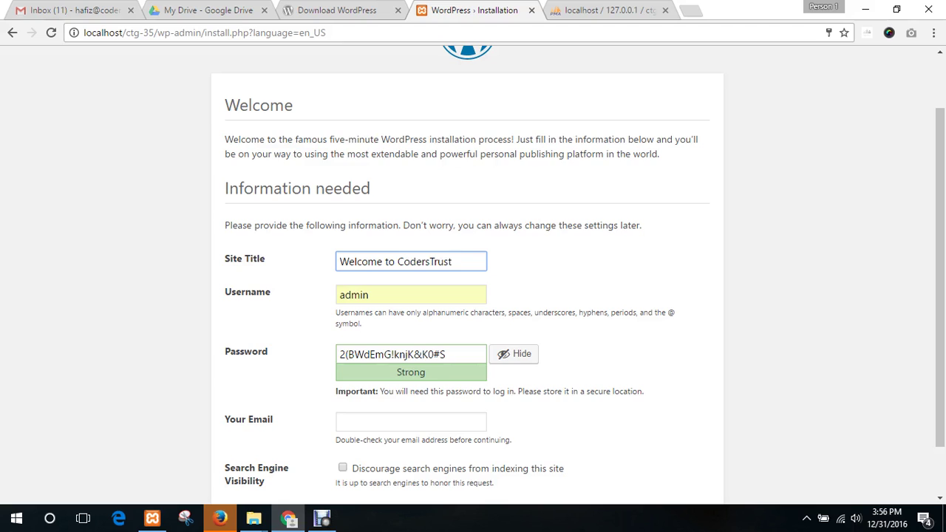
{"action": "type", "text": "!"}
{"action": "scroll", "coordinate": [467, 275], "scroll_direction": "down", "scroll_amount": 2}
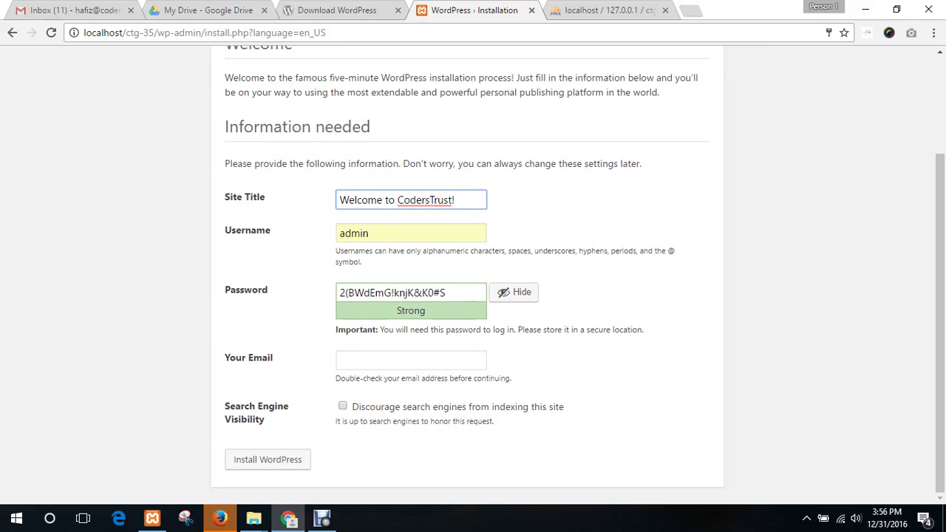
{"action": "left_click", "coordinate": [369, 232]}
{"action": "double_click", "coordinate": [362, 233]}
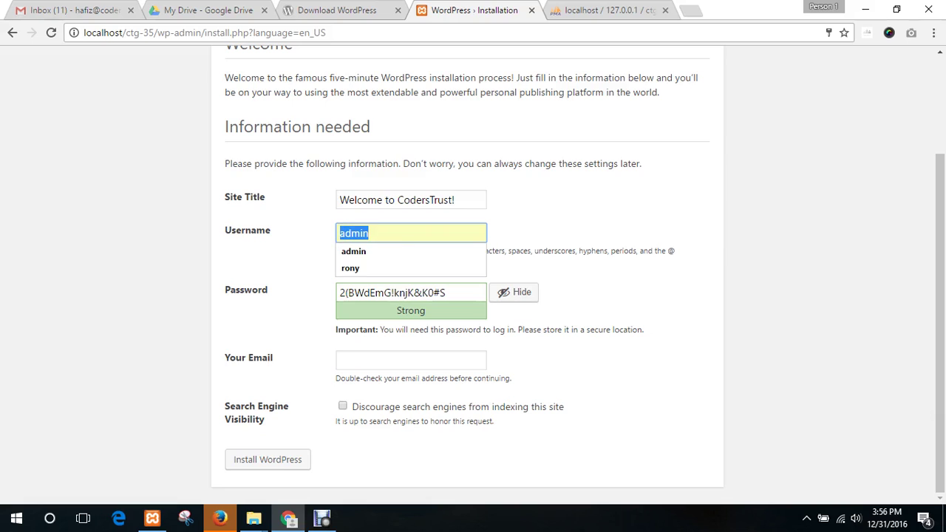
{"action": "left_click", "coordinate": [591, 233]}
{"action": "double_click", "coordinate": [369, 232]}
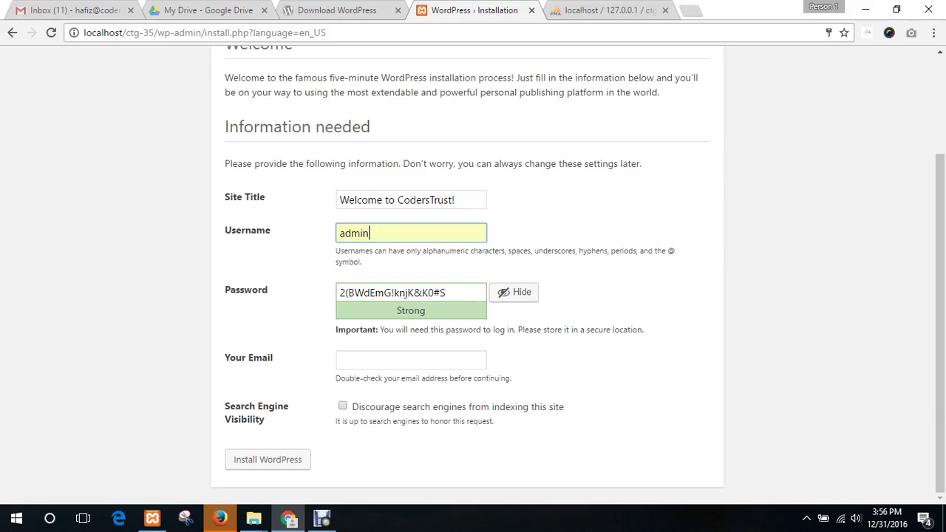
{"action": "left_click", "coordinate": [591, 233]}
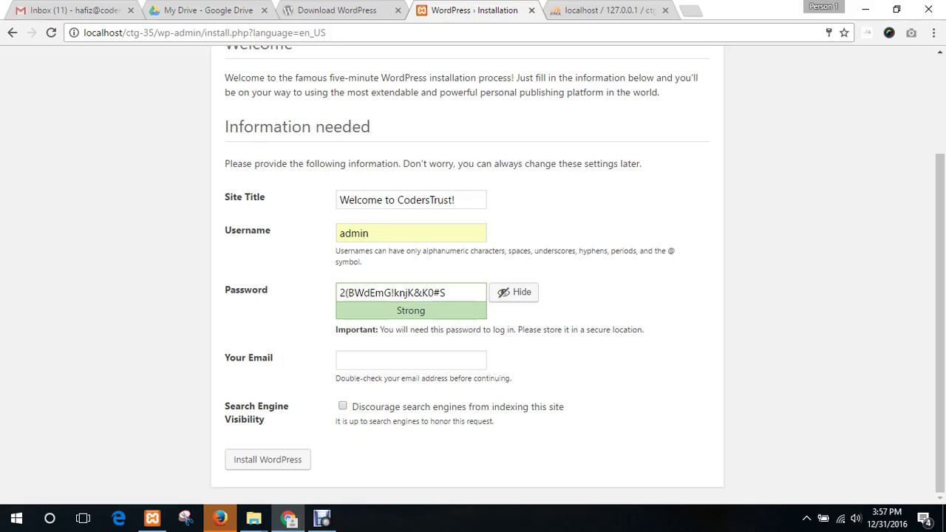
- Change the username to adminfor35, replace the password with a weak one, and confirm it
{"action": "left_click", "coordinate": [399, 234]}
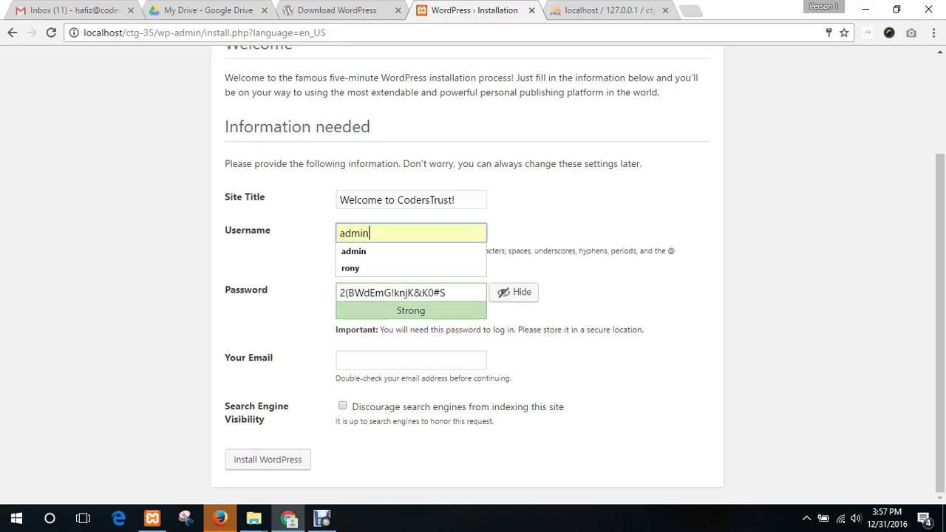
{"action": "type", "text": "for"}
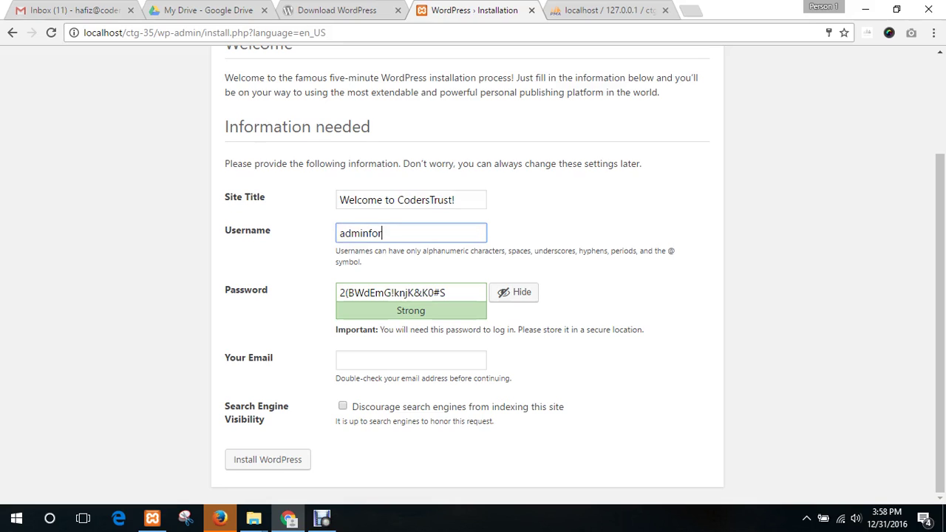
{"action": "type", "text": "35"}
{"action": "left_click", "coordinate": [392, 293]}
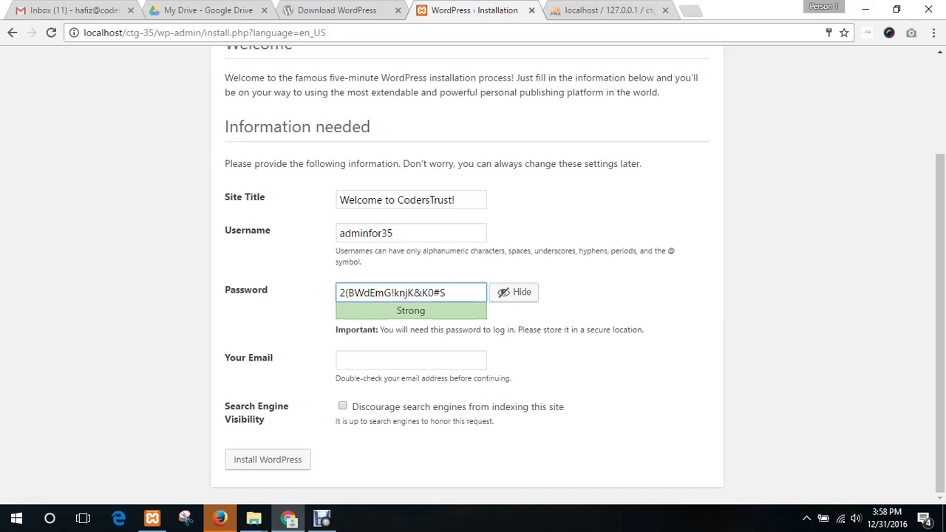
{"action": "key", "text": "ctrl+a"}
{"action": "type", "text": "admin"}
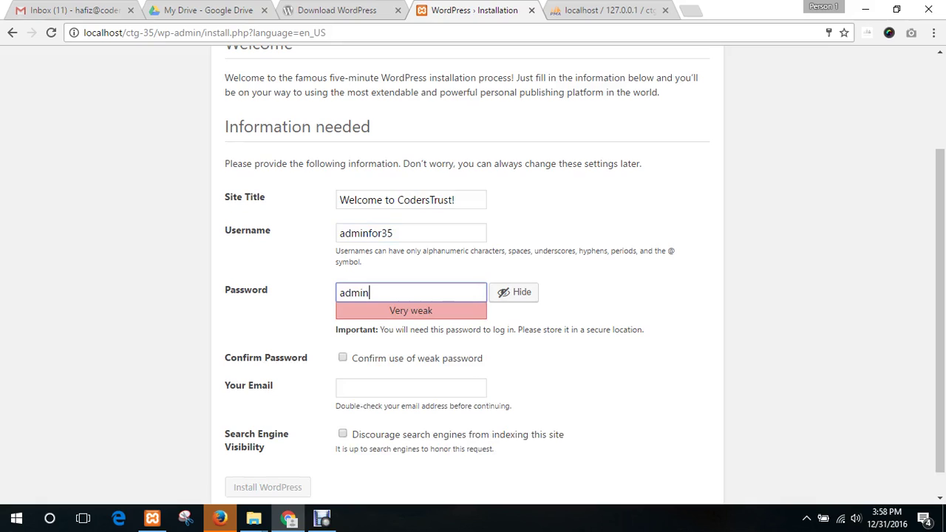
{"action": "type", "text": "for35"}
{"action": "key", "text": "Tab"}
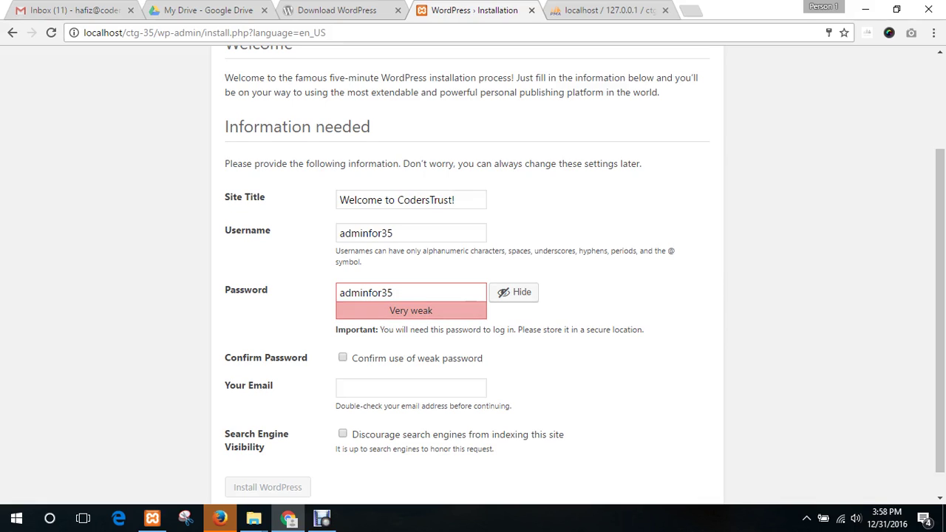
{"action": "scroll", "coordinate": [467, 274], "scroll_direction": "down", "scroll_amount": 1}
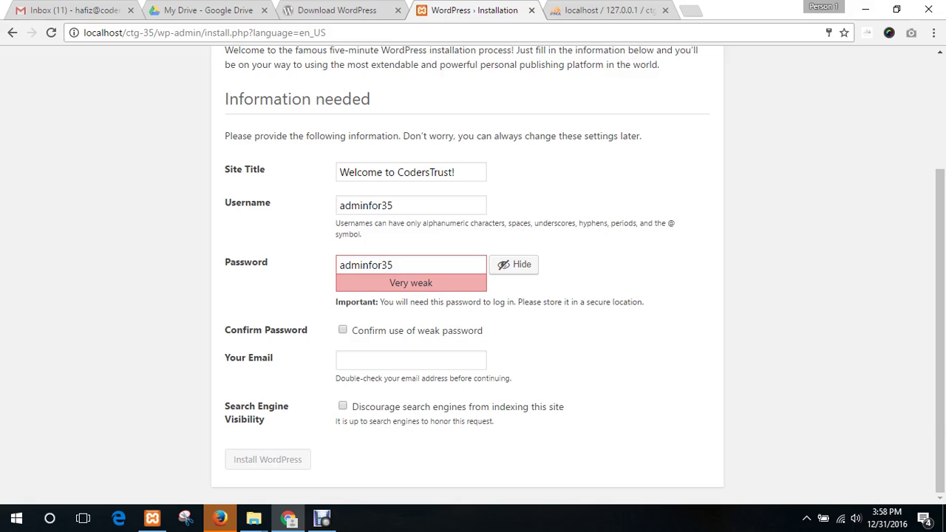
{"action": "scroll", "coordinate": [467, 274], "scroll_direction": "up", "scroll_amount": 1}
{"action": "scroll", "coordinate": [467, 274], "scroll_direction": "down", "scroll_amount": 1}
{"action": "left_click", "coordinate": [342, 329]}
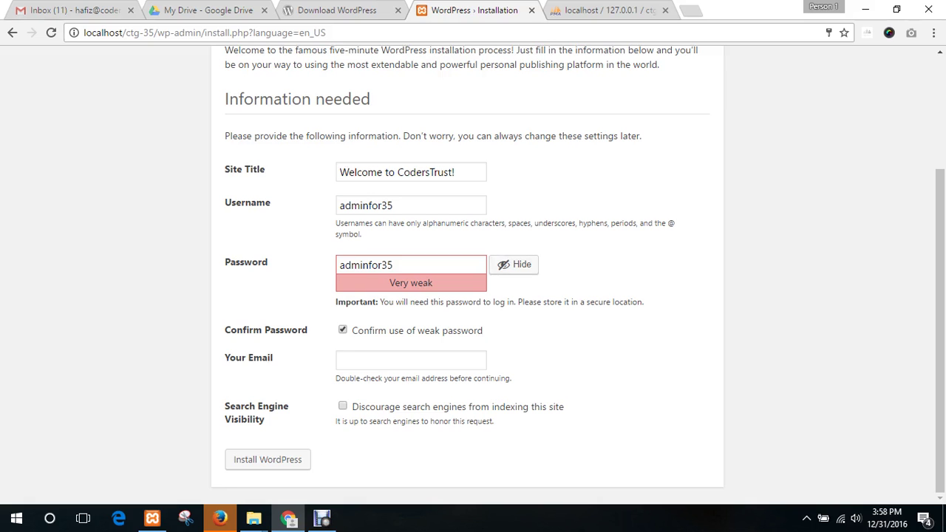
- Fill in the admin's email address after the error, re-confirm the weak password, and resubmit
{"action": "left_click", "coordinate": [267, 459]}
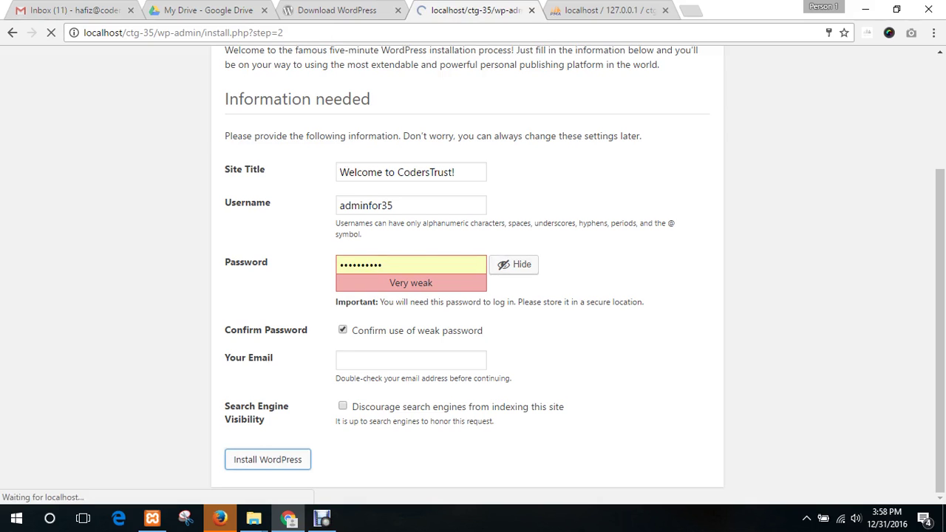
{"action": "scroll", "coordinate": [473, 273], "scroll_direction": "down", "scroll_amount": 2}
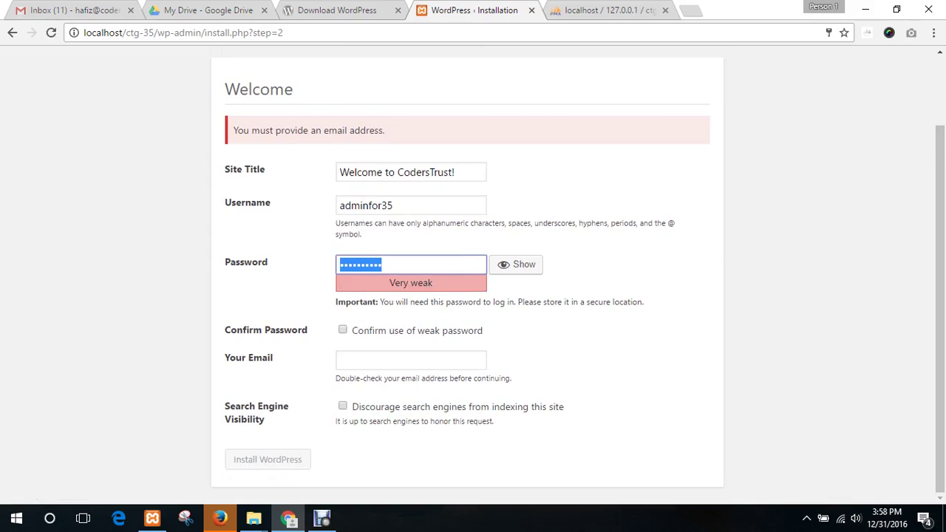
{"action": "left_click", "coordinate": [411, 360]}
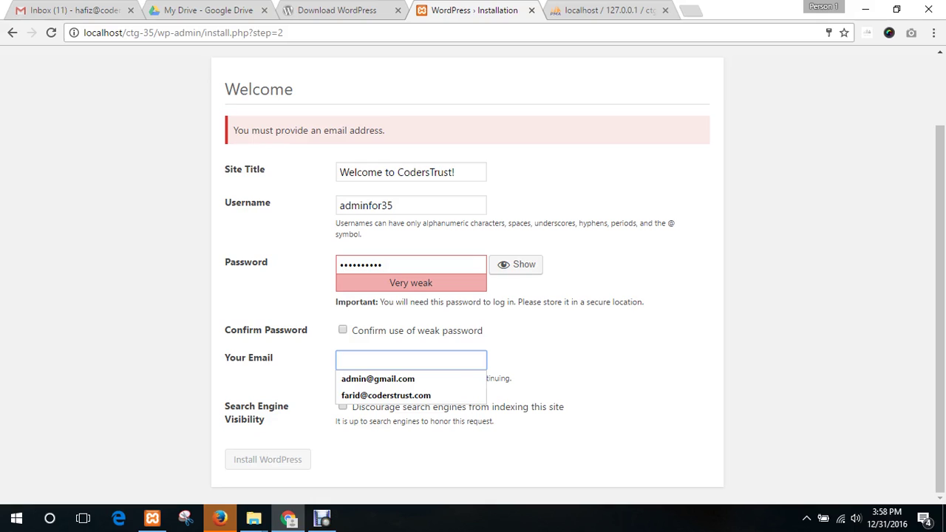
{"action": "type", "text": "ha"}
{"action": "key", "text": "BackSpace"}
{"action": "key", "text": "BackSpace"}
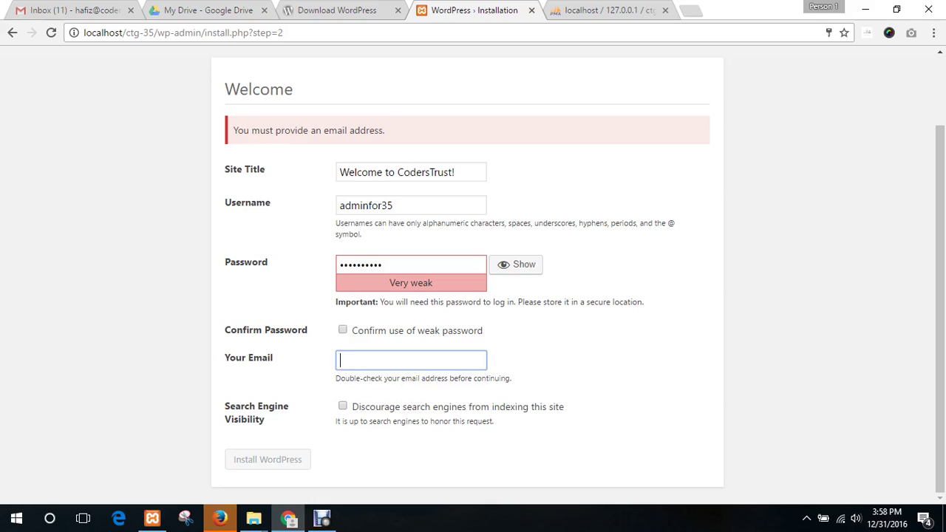
{"action": "key", "text": "Down"}
{"action": "key", "text": "Down"}
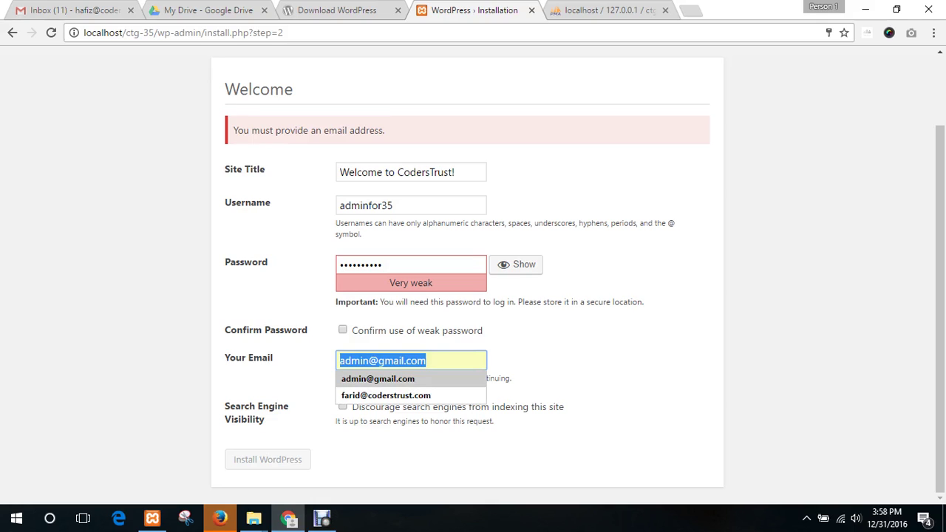
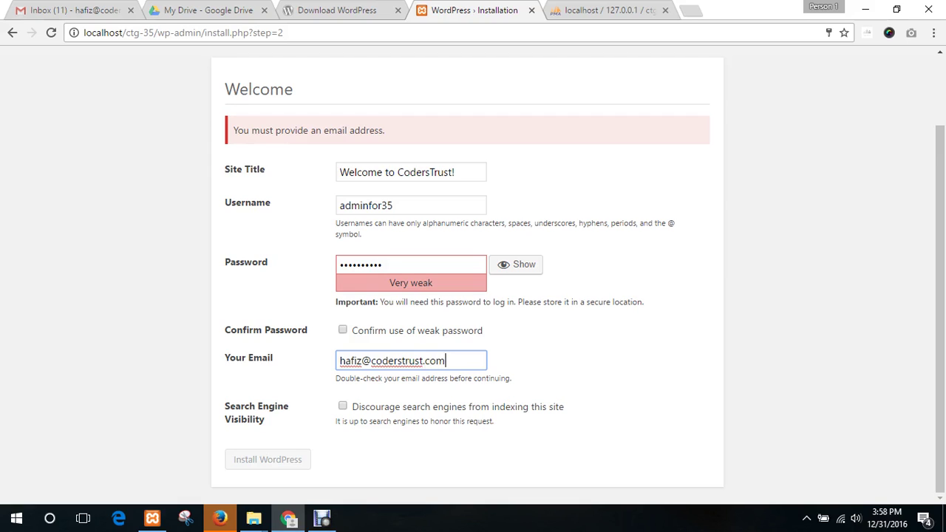
{"action": "left_click", "coordinate": [343, 330]}
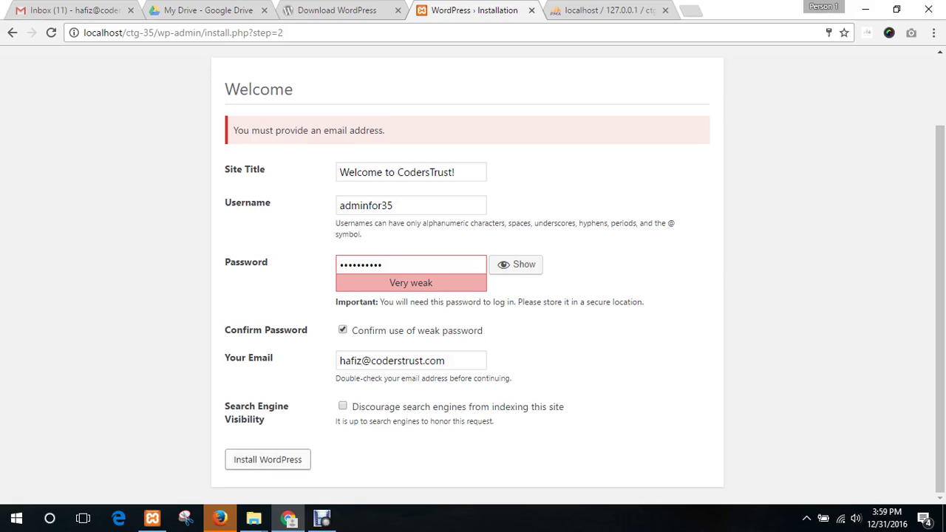
{"action": "left_click", "coordinate": [267, 459]}
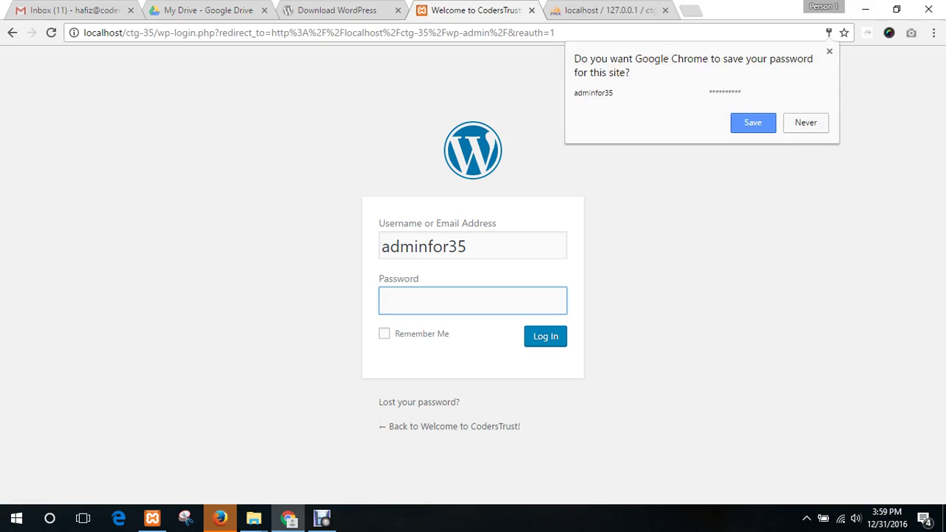
- Log in as adminfor35 with the account password, ticking Remember Me
{"action": "left_click", "coordinate": [473, 301]}
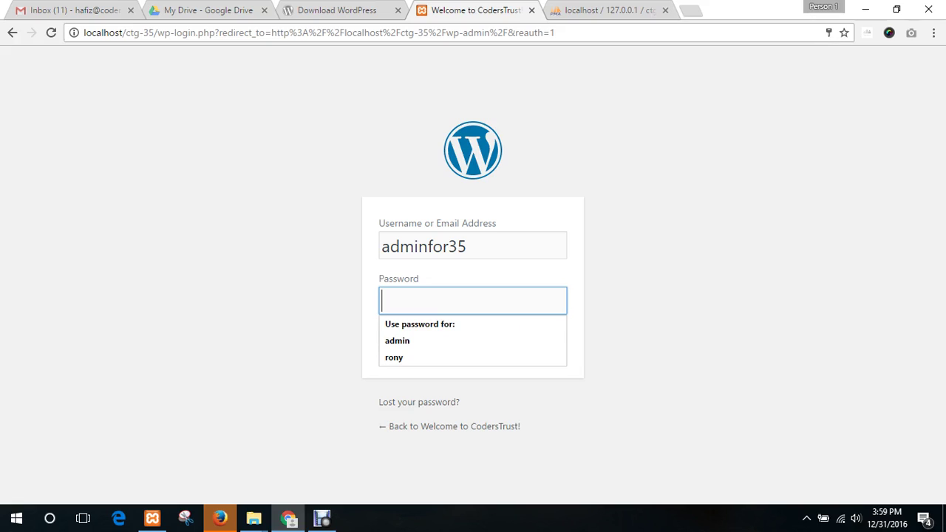
{"action": "type", "text": "••••"}
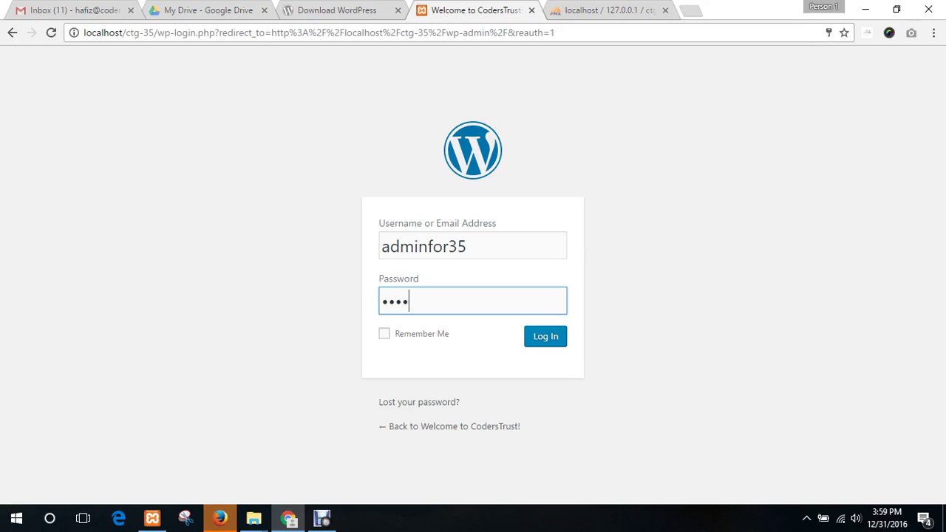
{"action": "key", "text": "BackSpace"}
{"action": "key", "text": "BackSpace"}
{"action": "key", "text": "BackSpace"}
{"action": "key", "text": "BackSpace"}
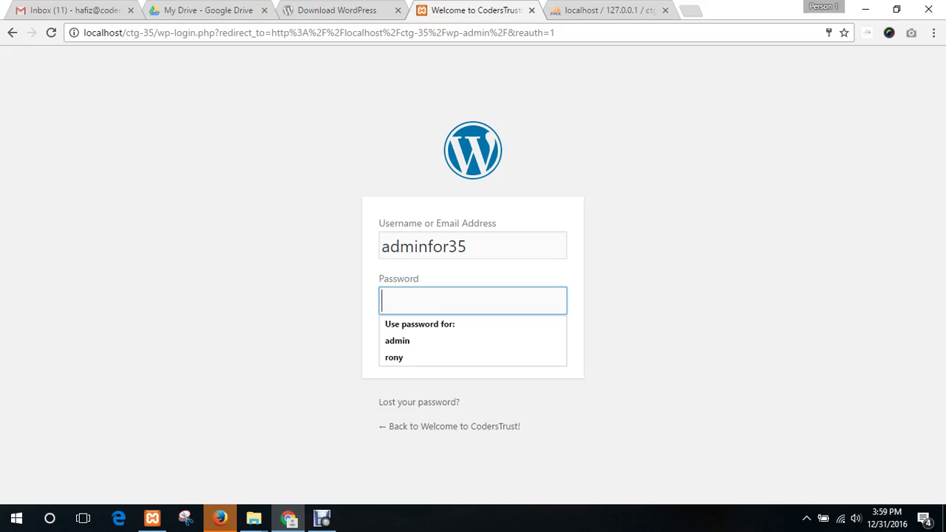
{"action": "left_click", "coordinate": [635, 273]}
{"action": "left_click_drag", "start_coordinate": [472, 246], "coordinate": [390, 246]}
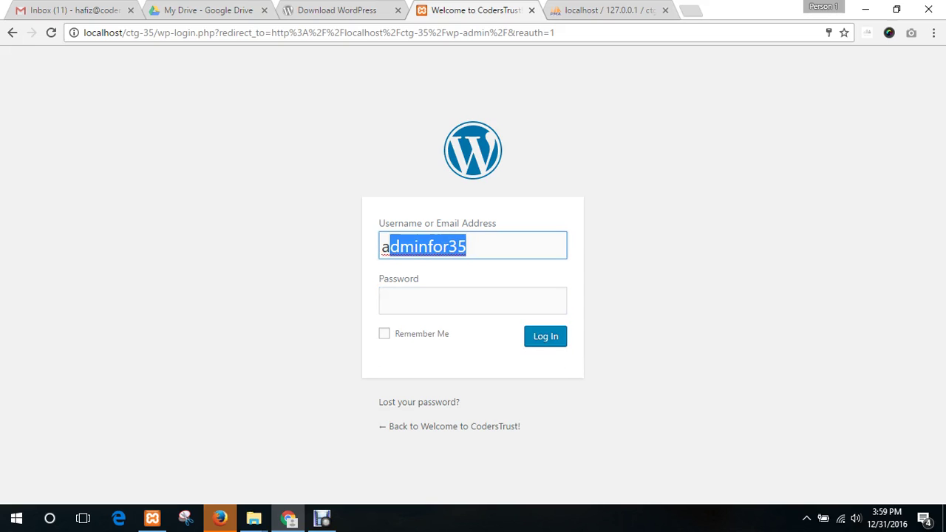
{"action": "key", "text": "Tab"}
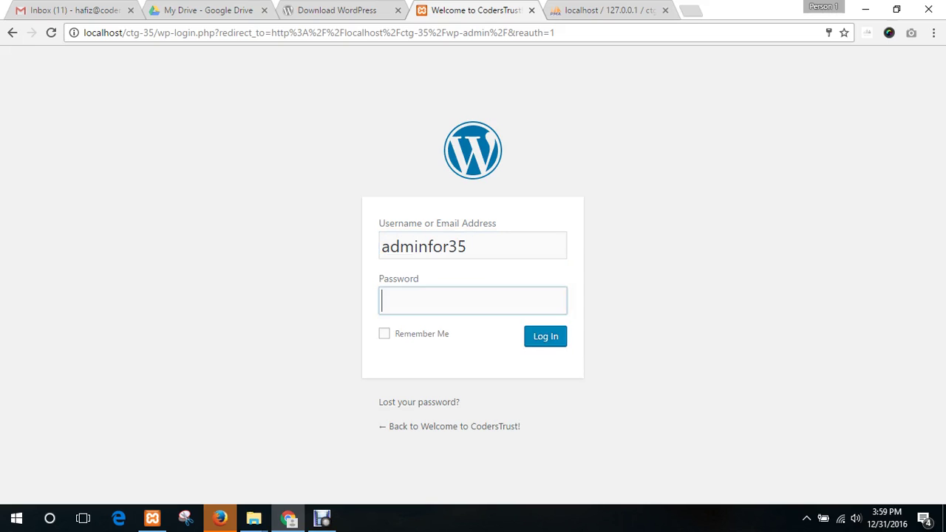
{"action": "type", "text": "*****"}
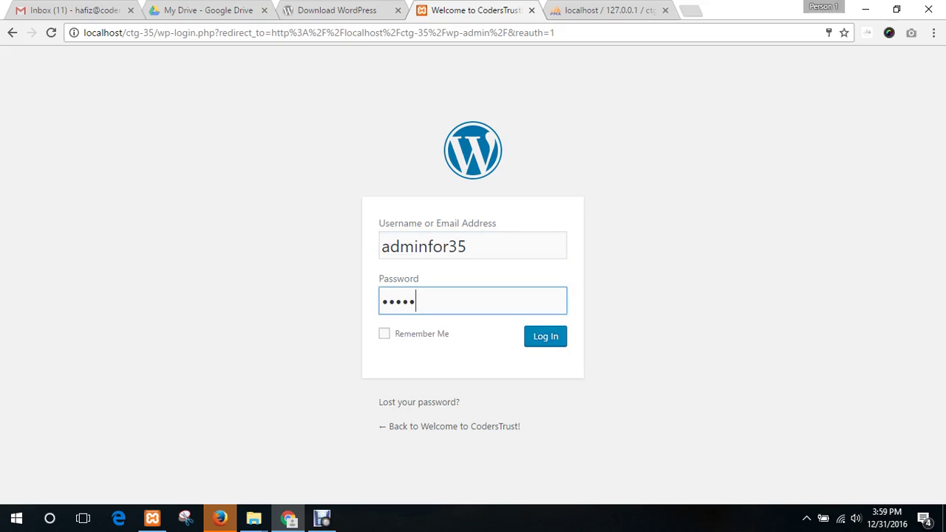
{"action": "type", "text": "*****"}
{"action": "key", "text": "Tab"}
{"action": "key", "text": "space"}
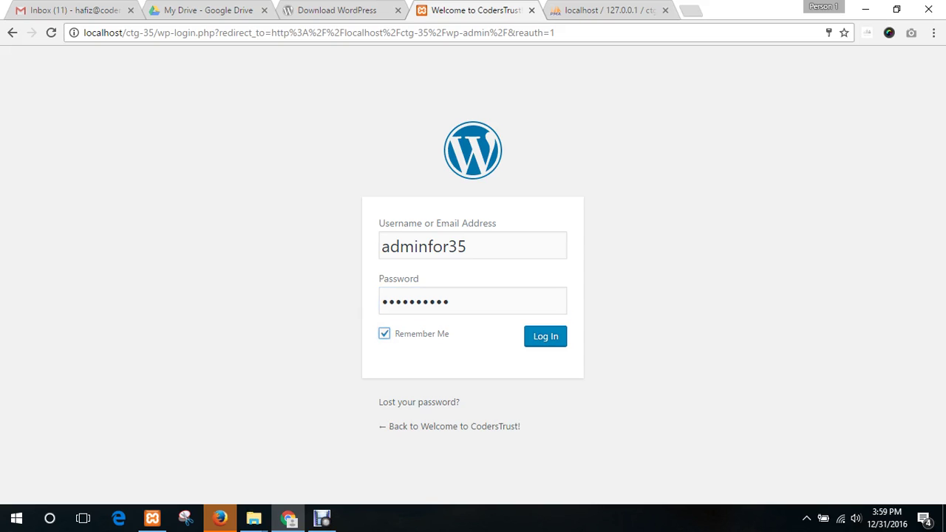
{"action": "key", "text": "Tab"}
{"action": "key", "text": "Return"}
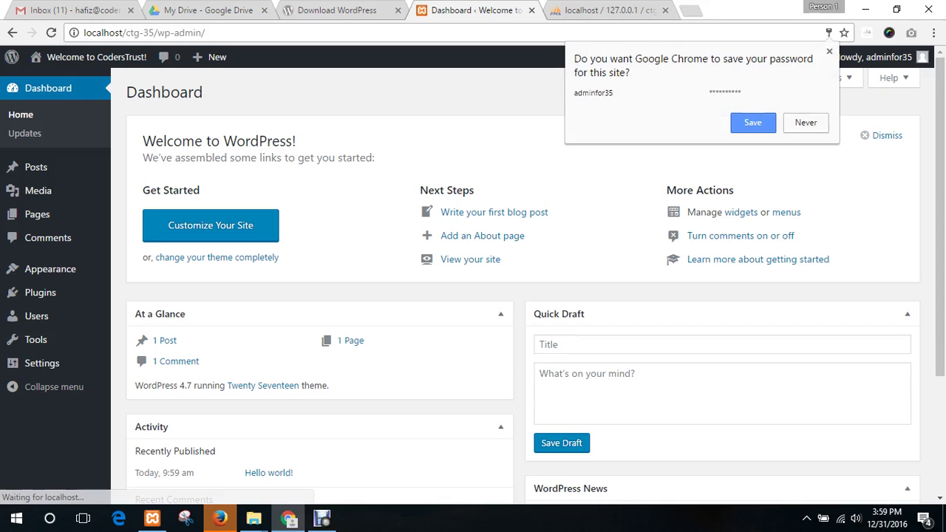
- Dismiss Chrome's save-password prompt and scroll over the Dashboard
{"action": "key", "text": "Escape"}
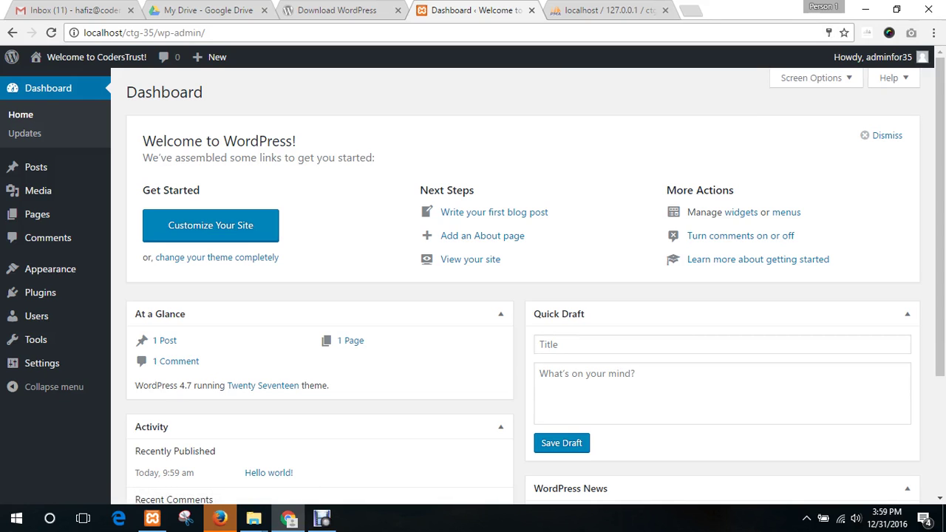
{"action": "scroll", "coordinate": [523, 286], "scroll_direction": "down", "scroll_amount": 3}
{"action": "scroll", "coordinate": [522, 286], "scroll_direction": "up", "scroll_amount": 3}
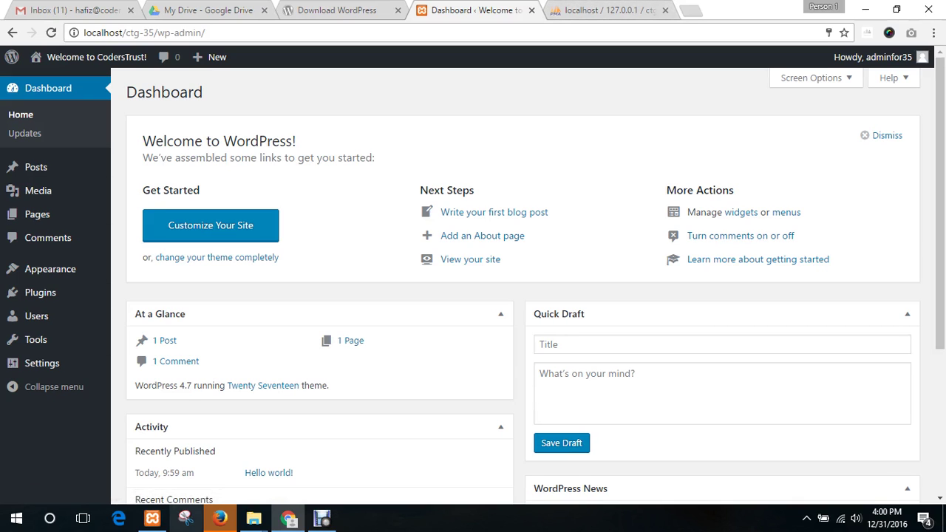
- In the ctg-35 folder, check the newly generated wp-config.php beside wp-config-sample.php
{"action": "mouse_move", "coordinate": [254, 519]}
{"action": "left_click", "coordinate": [179, 462]}
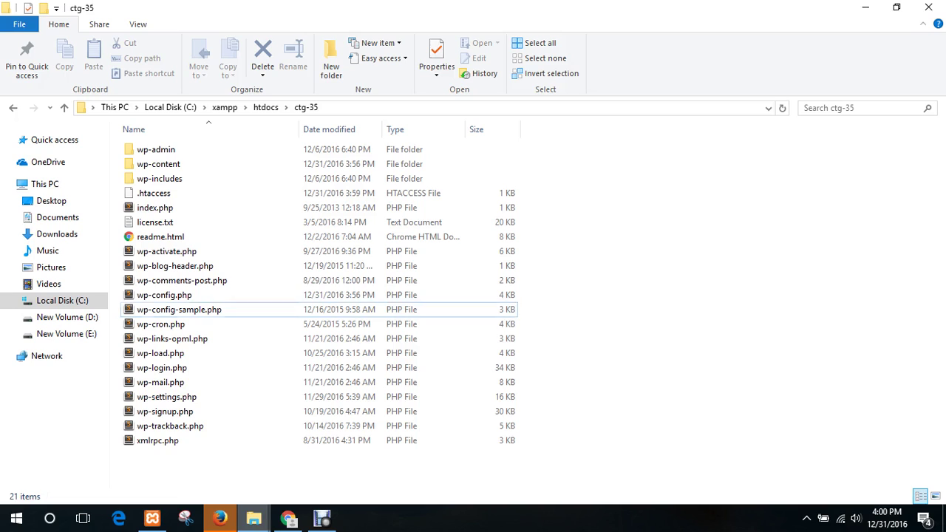
{"action": "left_click", "coordinate": [179, 310]}
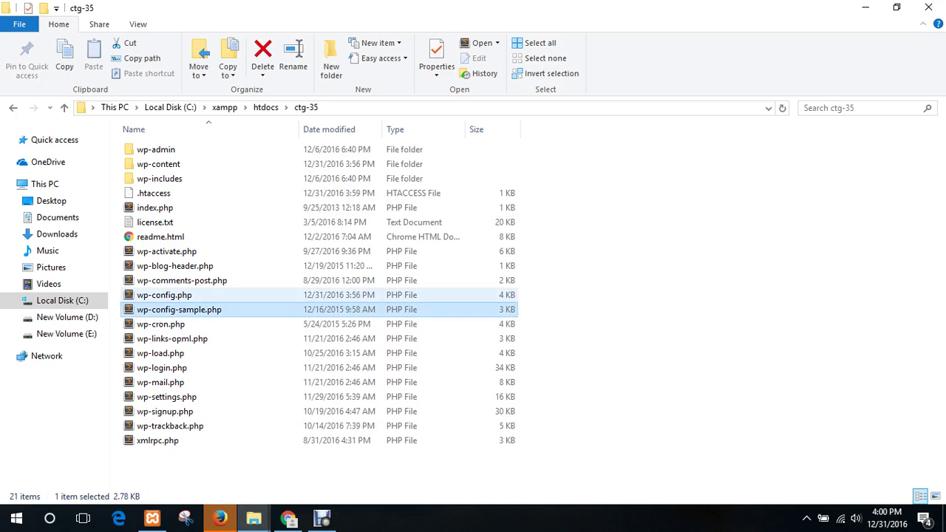
{"action": "left_click", "coordinate": [171, 296]}
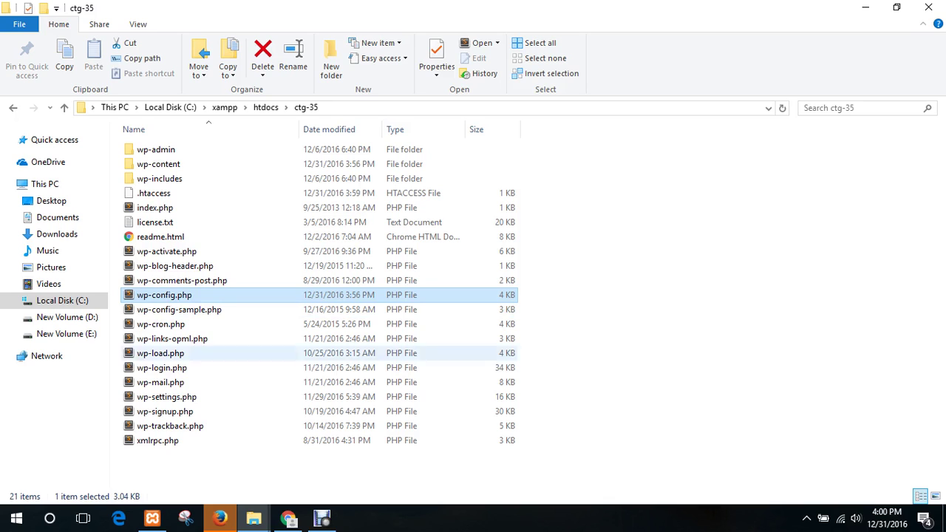
- Decline Firefox's default-browser prompt with 'Not now' and close Firefox
{"action": "left_click", "coordinate": [591, 362]}
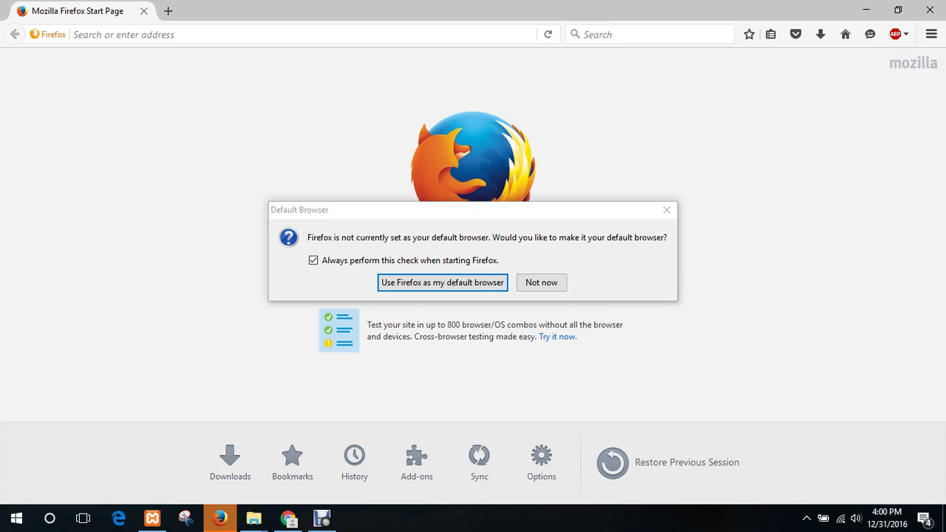
{"action": "left_click", "coordinate": [541, 282]}
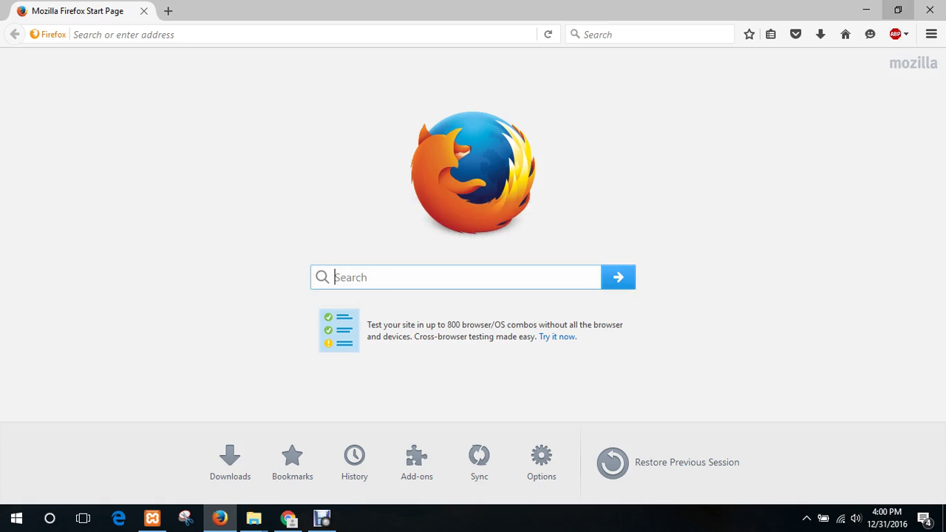
{"action": "left_click", "coordinate": [929, 11]}
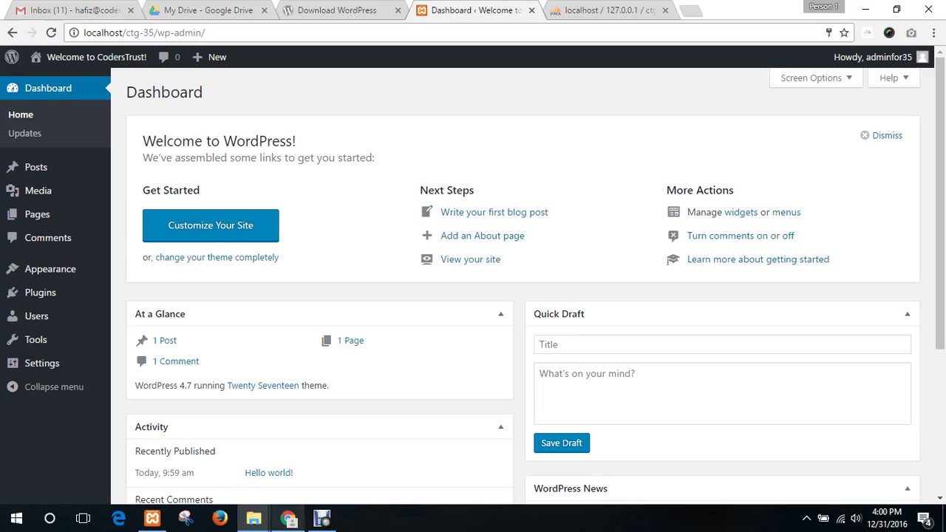
- Switch from the WordPress Dashboard back to the ctg-35 File Explorer window
{"action": "left_click", "coordinate": [287, 518]}
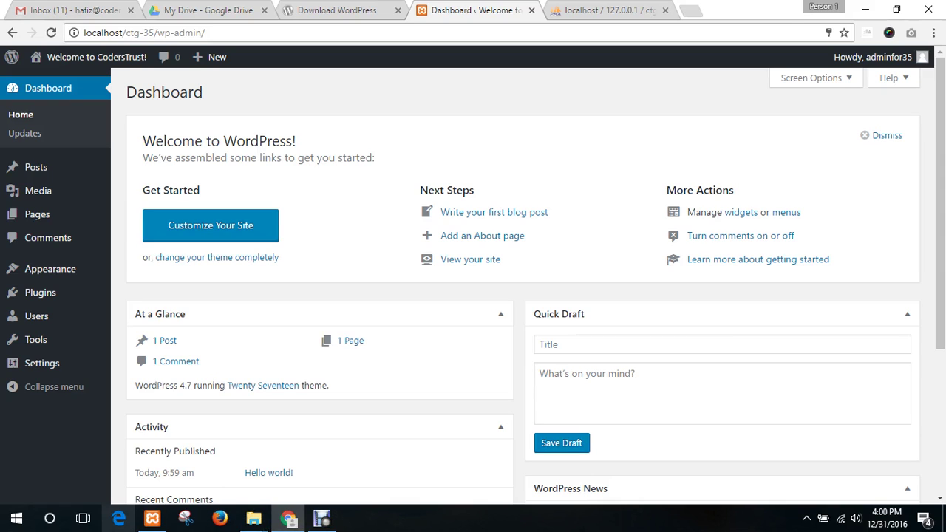
{"action": "mouse_move", "coordinate": [253, 518]}
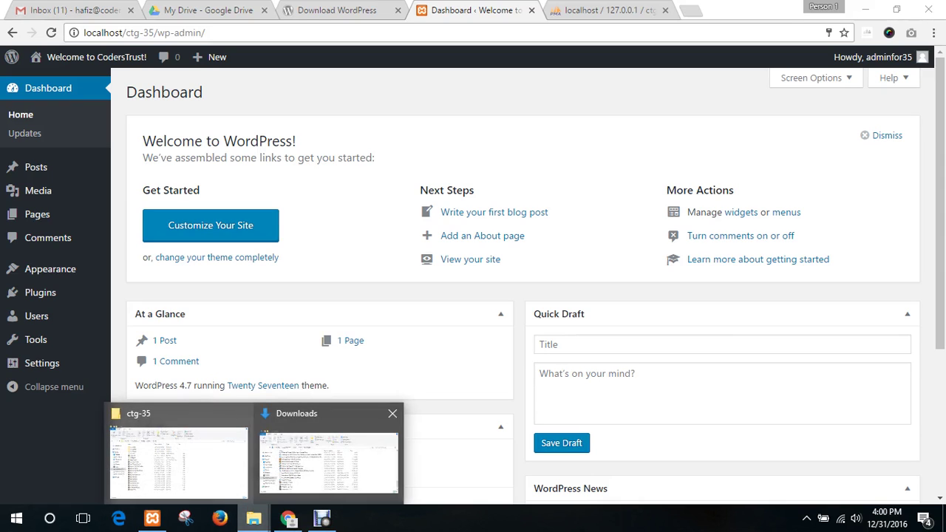
{"action": "mouse_move", "coordinate": [328, 460]}
{"action": "left_click", "coordinate": [237, 462]}
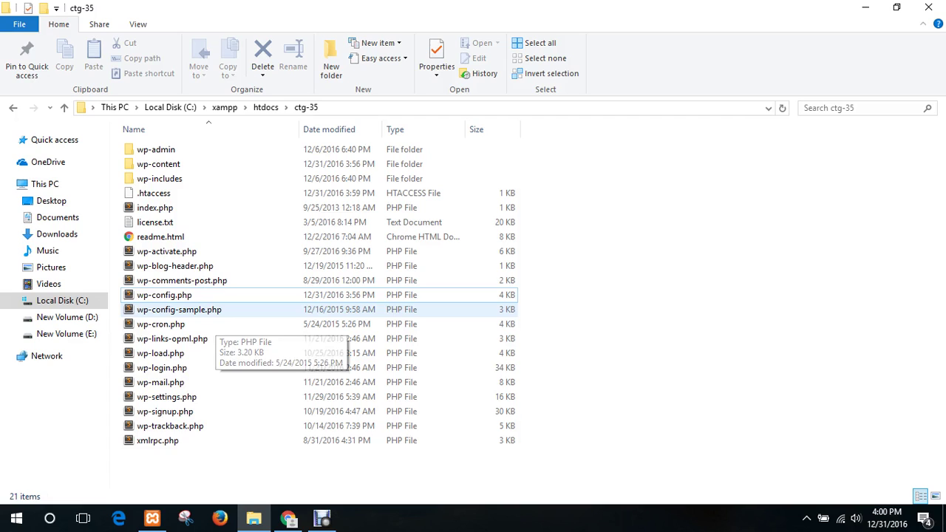
- Select wp-config.php in the ctg-35 folder and bring up its actions to edit it
{"action": "left_click", "coordinate": [211, 310]}
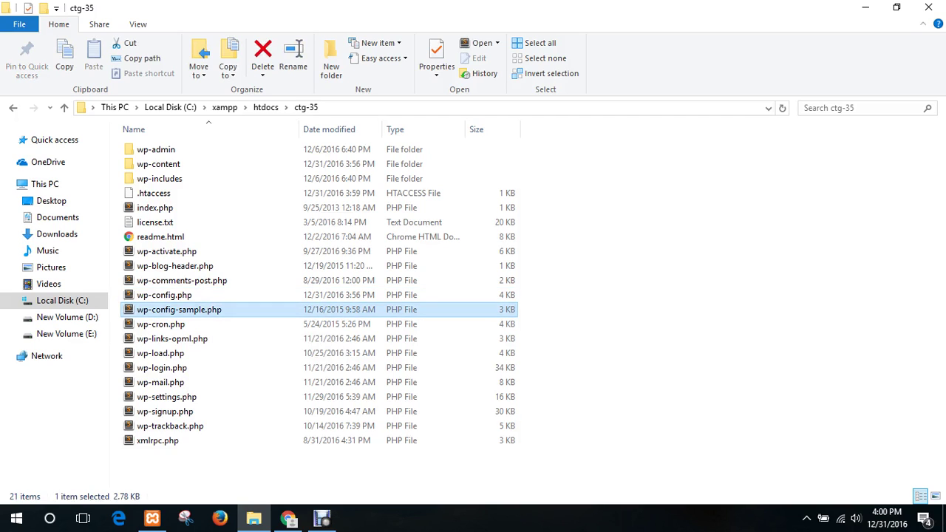
{"action": "left_click", "coordinate": [164, 295]}
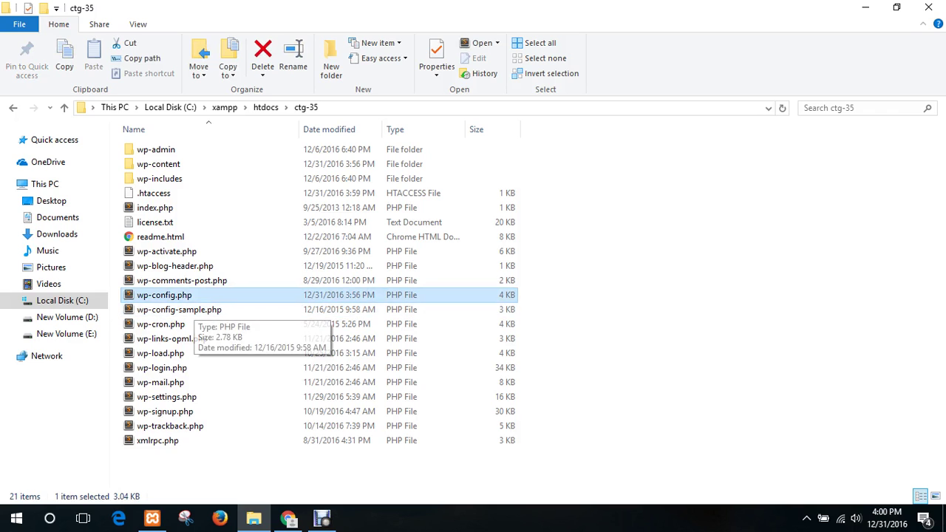
{"action": "right_click", "coordinate": [177, 296]}
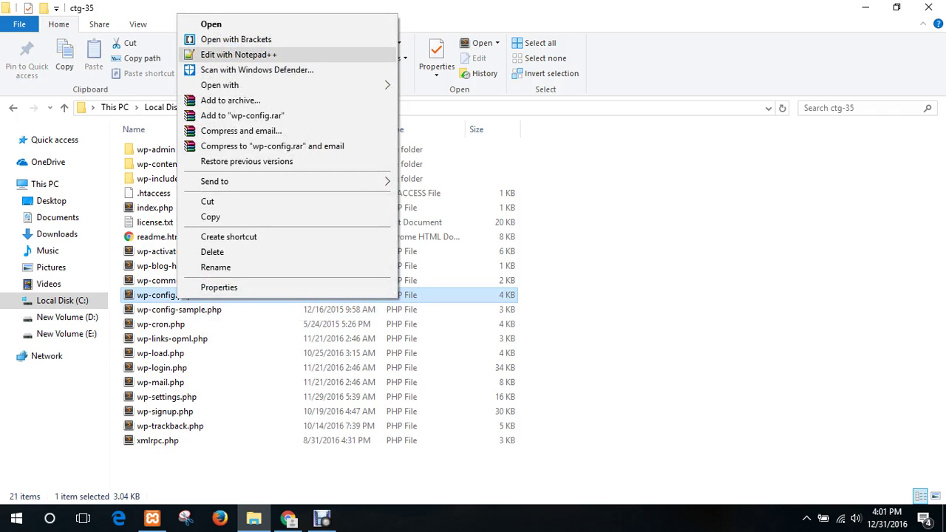
{"action": "left_click", "coordinate": [230, 54]}
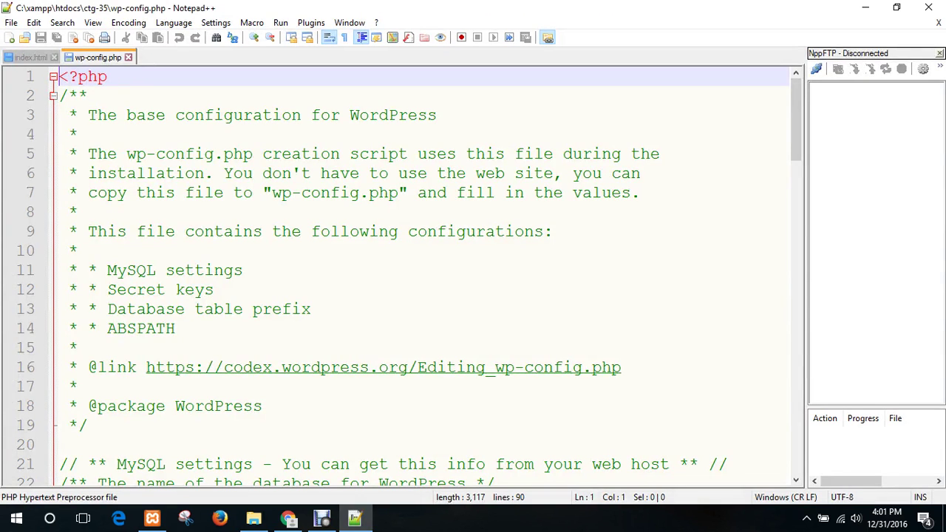
{"action": "scroll", "coordinate": [399, 273], "scroll_direction": "down", "scroll_amount": 2}
{"action": "scroll", "coordinate": [399, 273], "scroll_direction": "down", "scroll_amount": 4}
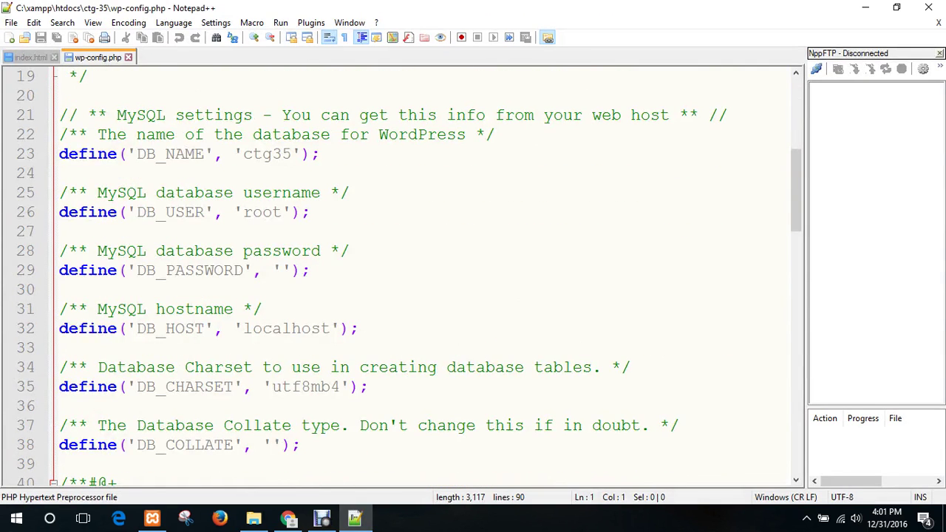
{"action": "scroll", "coordinate": [399, 273], "scroll_direction": "up", "scroll_amount": 1}
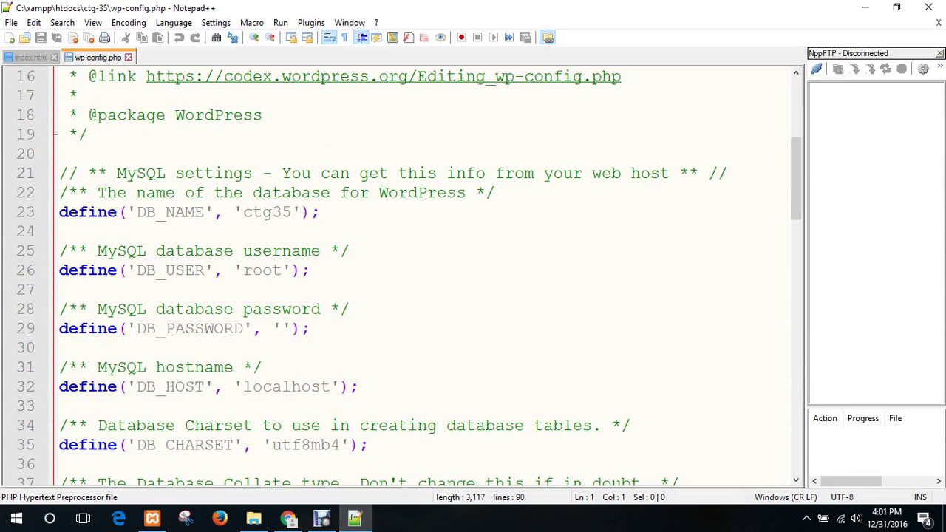
{"action": "left_click", "coordinate": [185, 212]}
{"action": "double_click", "coordinate": [263, 212]}
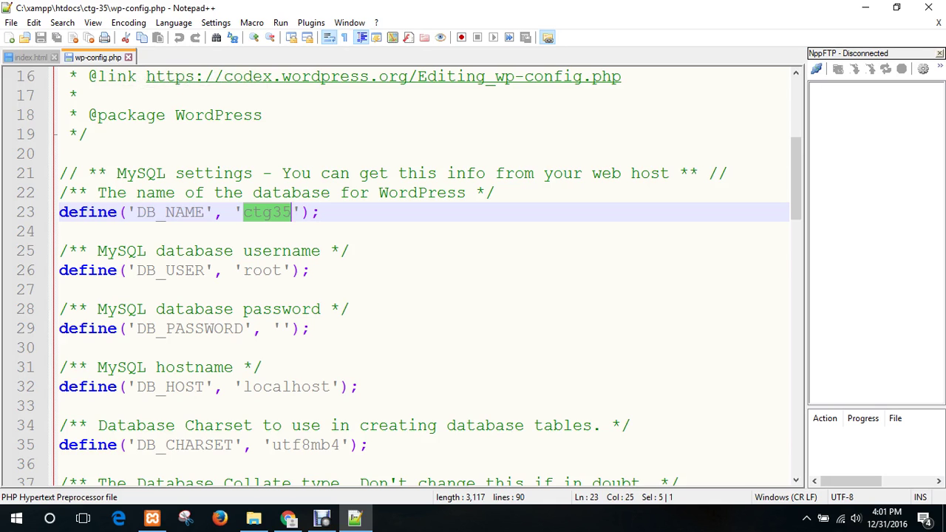
{"action": "scroll", "coordinate": [425, 273], "scroll_direction": "down", "scroll_amount": 1}
{"action": "double_click", "coordinate": [170, 154]}
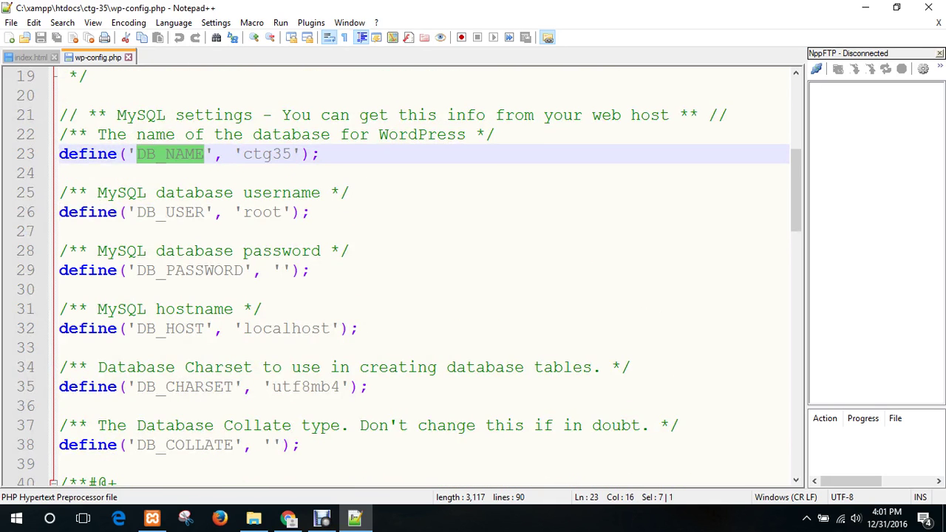
{"action": "double_click", "coordinate": [267, 154]}
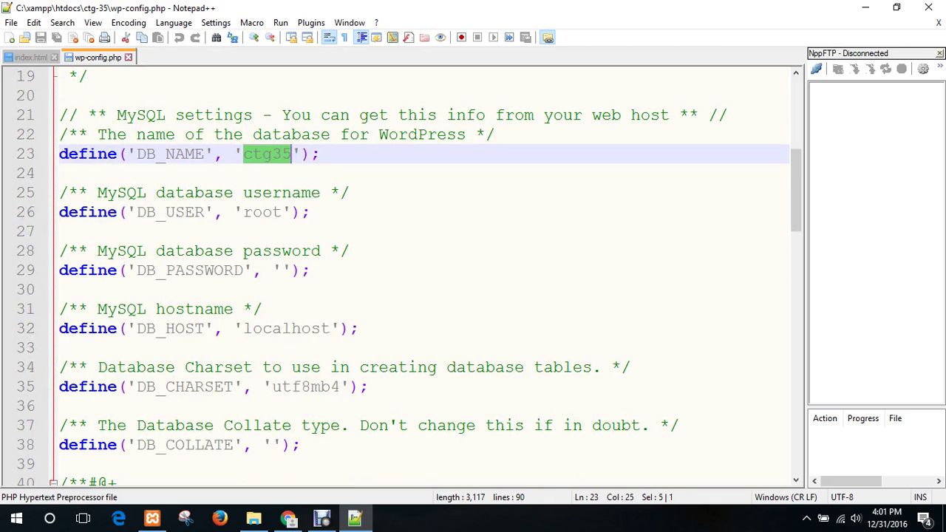
{"action": "left_click", "coordinate": [165, 212]}
{"action": "double_click", "coordinate": [263, 212]}
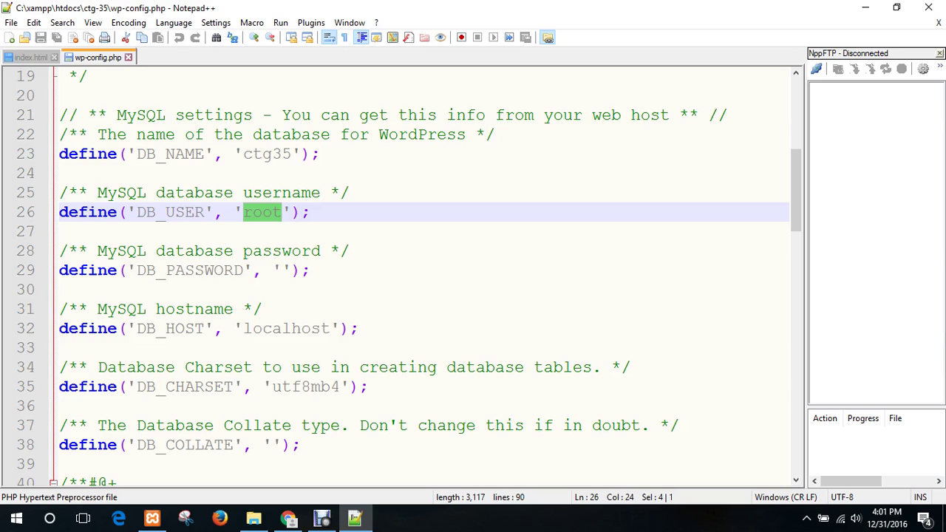
{"action": "double_click", "coordinate": [189, 271]}
{"action": "left_click", "coordinate": [281, 270]}
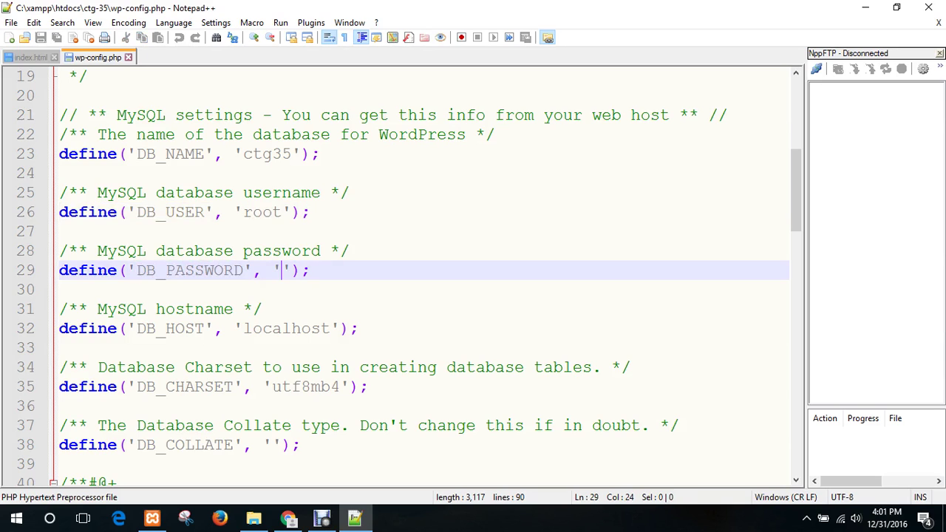
{"action": "left_click", "coordinate": [279, 308]}
{"action": "left_click", "coordinate": [272, 328]}
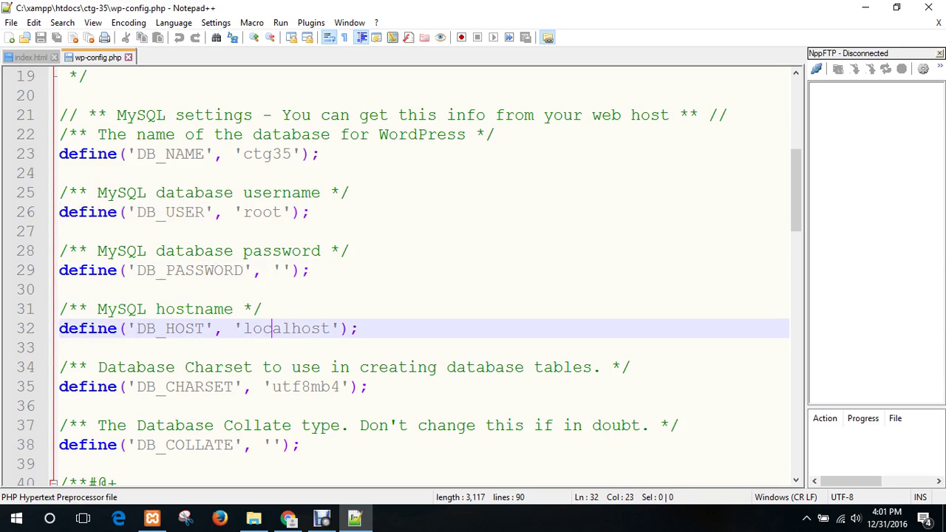
{"action": "double_click", "coordinate": [287, 328]}
{"action": "scroll", "coordinate": [287, 328], "scroll_direction": "down", "scroll_amount": 1}
{"action": "left_click_drag", "start_coordinate": [300, 386], "coordinate": [234, 271]}
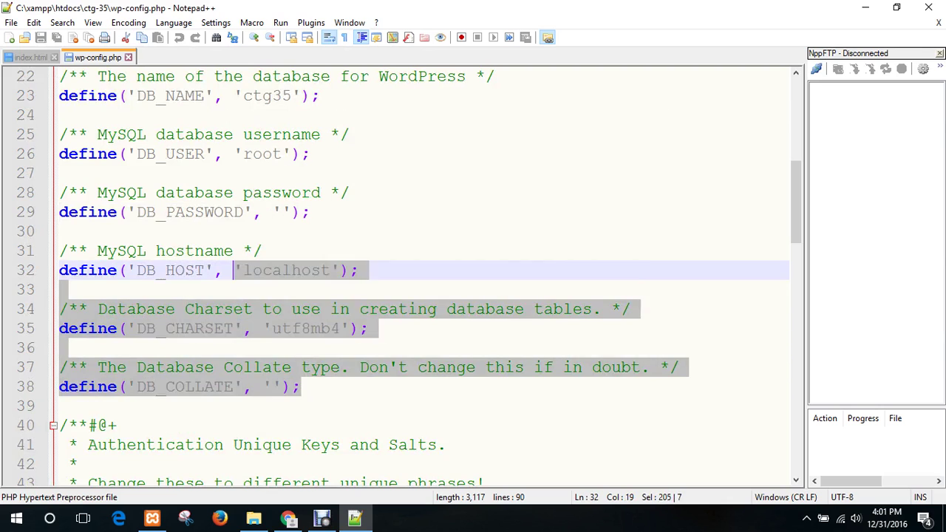
{"action": "scroll", "coordinate": [234, 270], "scroll_direction": "up", "scroll_amount": 3}
{"action": "left_click", "coordinate": [234, 270]}
{"action": "left_click_drag", "start_coordinate": [301, 328], "coordinate": [253, 328]}
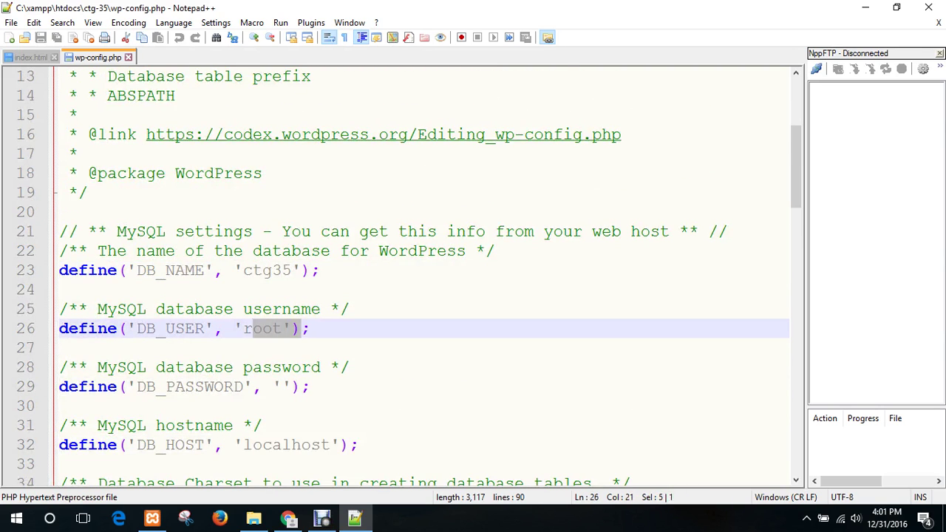
{"action": "double_click", "coordinate": [267, 271]}
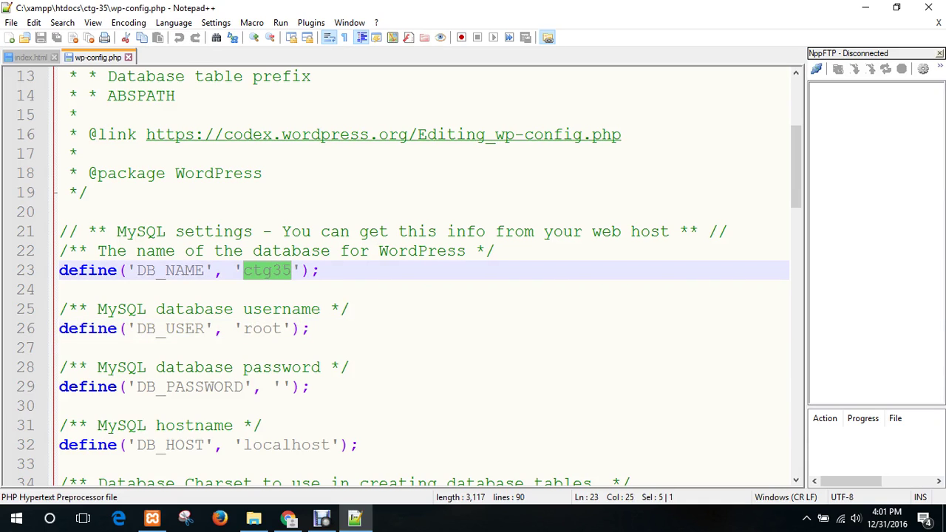
{"action": "left_click", "coordinate": [244, 328]}
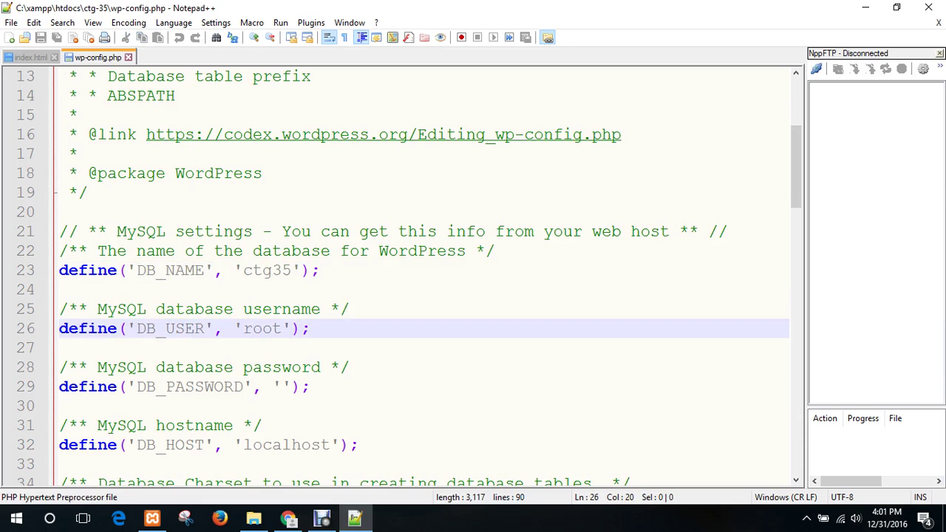
{"action": "scroll", "coordinate": [425, 273], "scroll_direction": "down", "scroll_amount": 2}
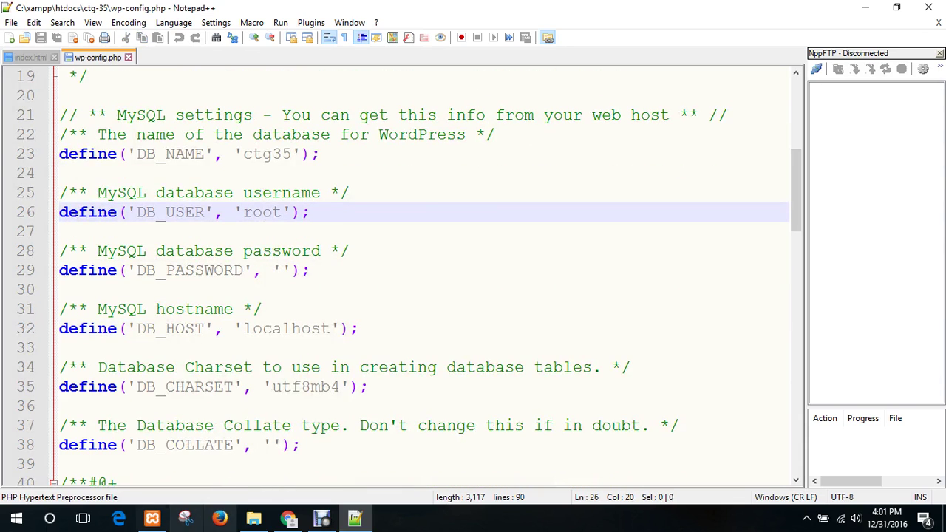
{"action": "left_click", "coordinate": [289, 518]}
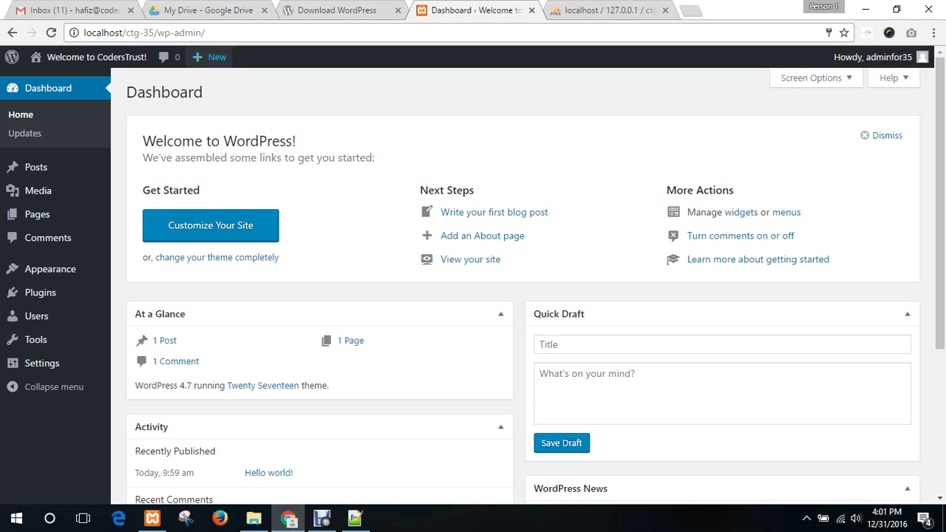
- Open the live localhost/ctg-35 front page in a new tab and switch to it
{"action": "mouse_move", "coordinate": [92, 57]}
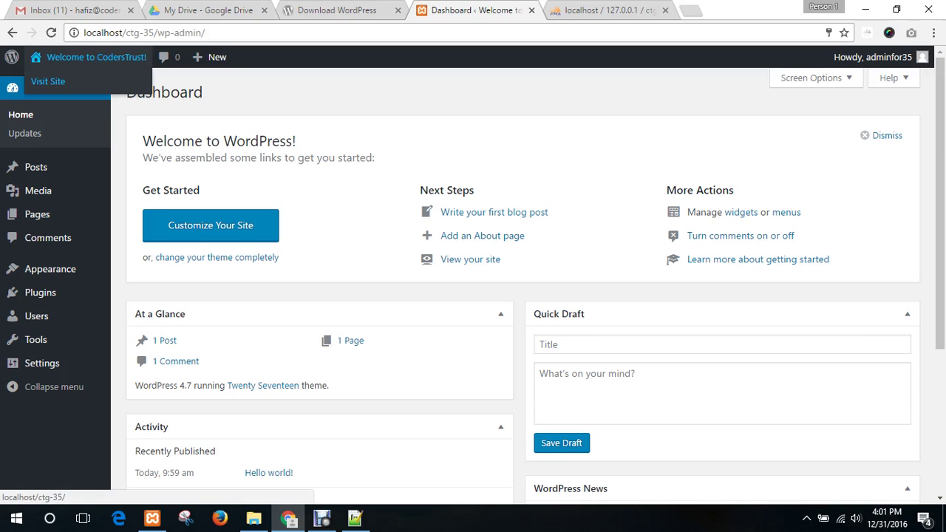
{"action": "middle_click", "coordinate": [47, 81]}
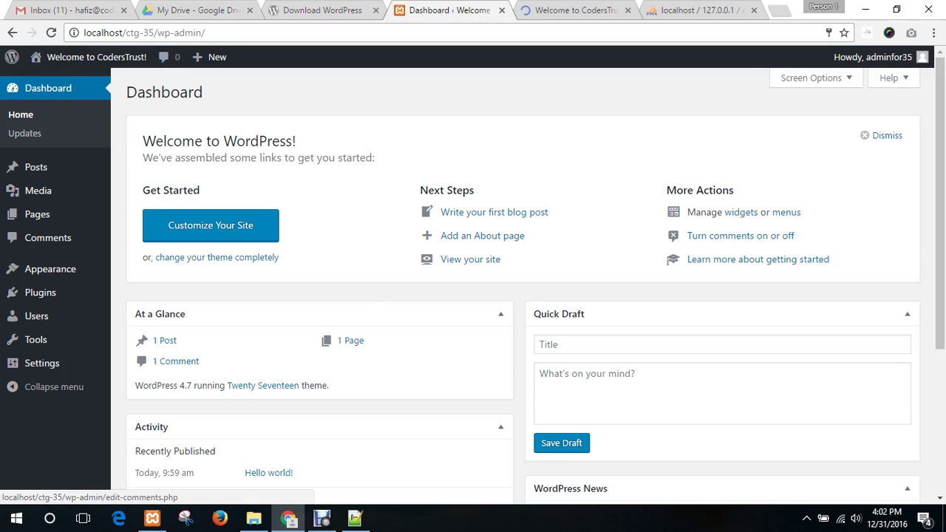
{"action": "left_click_drag", "start_coordinate": [154, 33], "coordinate": [84, 32]}
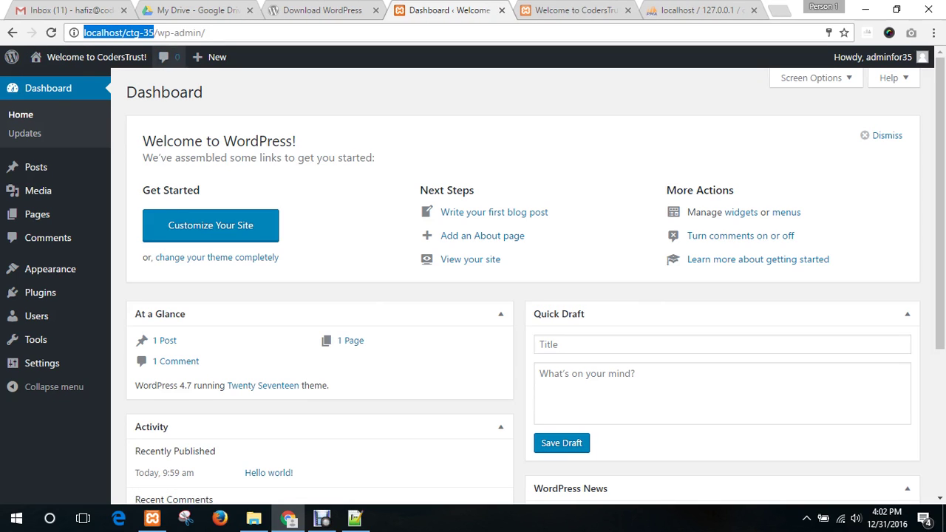
{"action": "key", "text": "ctrl+Tab"}
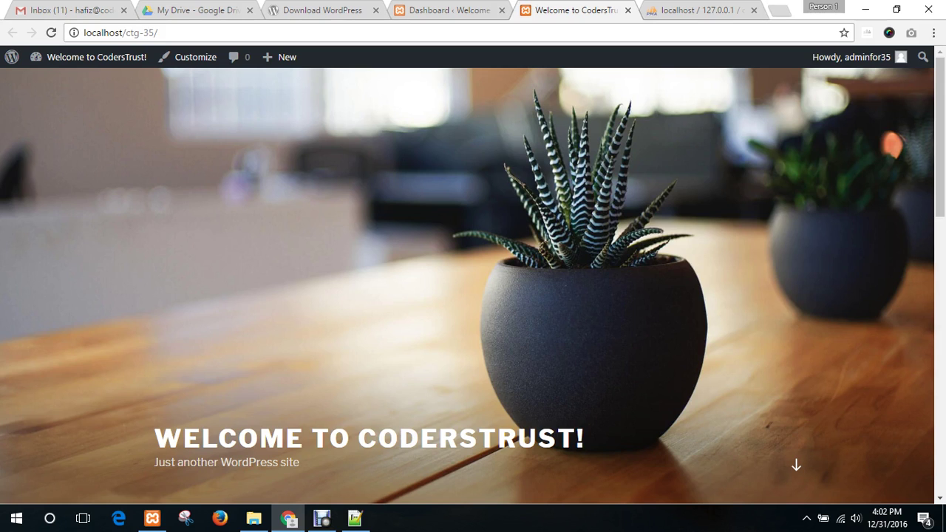
- Browse the 'WELCOME TO CODERSTRUST!' front page, then return to the Dashboard tab
{"action": "scroll", "coordinate": [472, 281], "scroll_direction": "down", "scroll_amount": 7}
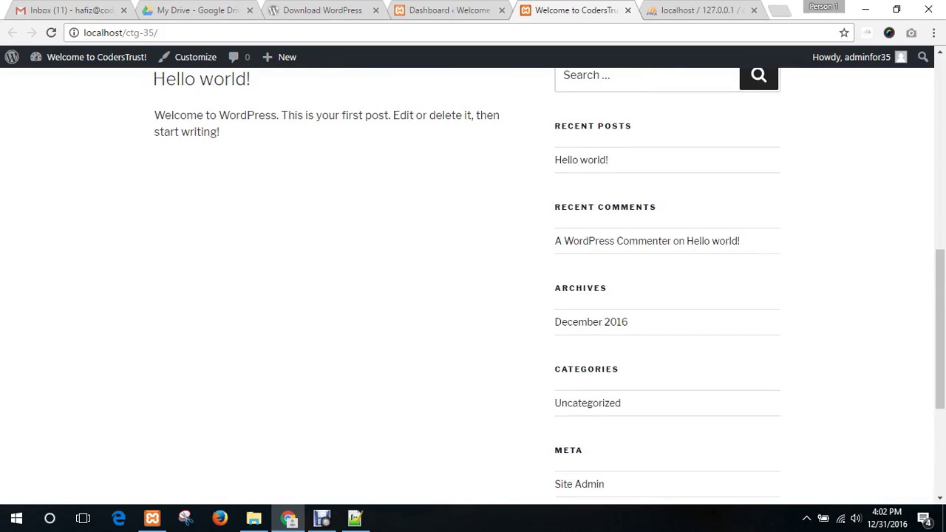
{"action": "scroll", "coordinate": [473, 281], "scroll_direction": "up", "scroll_amount": 6}
{"action": "scroll", "coordinate": [473, 281], "scroll_direction": "down", "scroll_amount": 10}
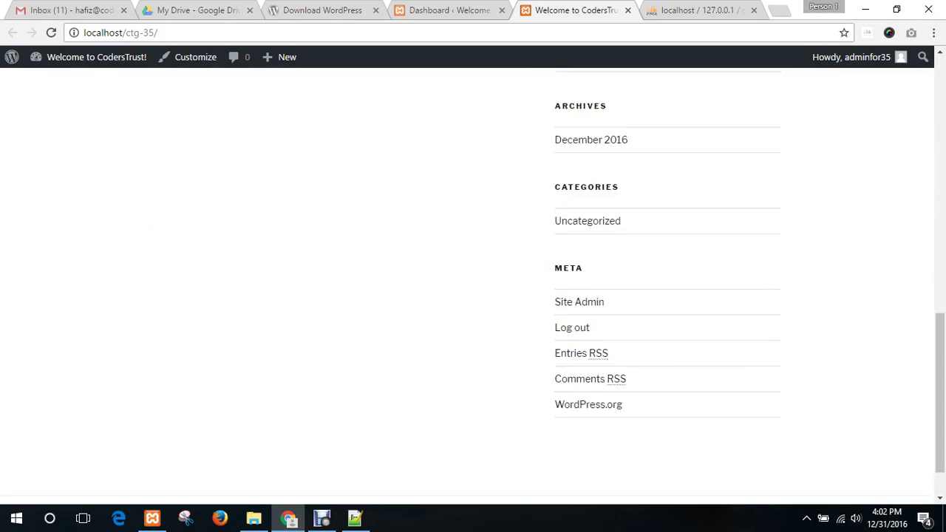
{"action": "scroll", "coordinate": [472, 281], "scroll_direction": "up", "scroll_amount": 10}
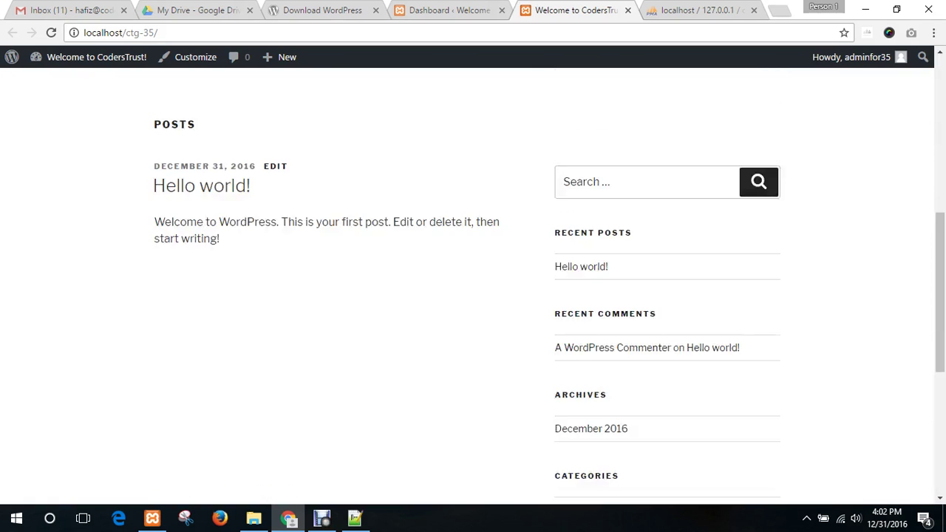
{"action": "scroll", "coordinate": [472, 281], "scroll_direction": "down", "scroll_amount": 3}
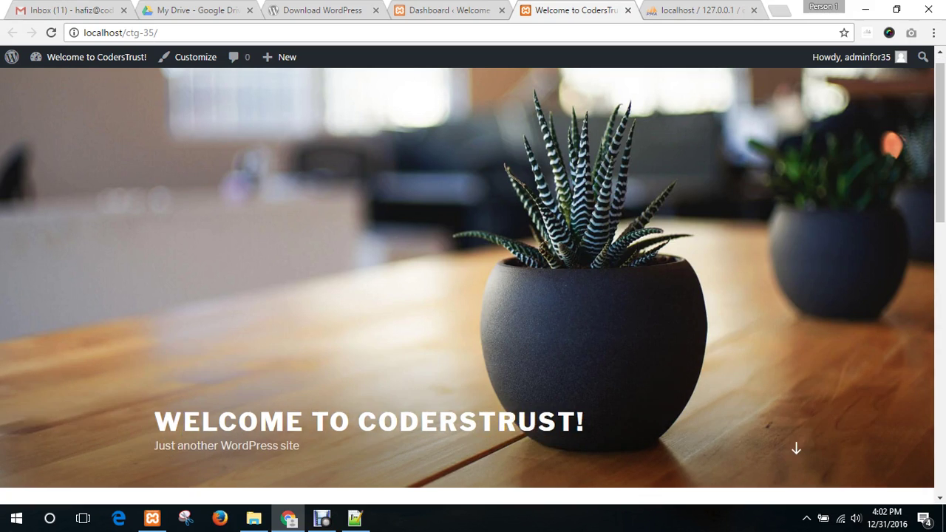
{"action": "scroll", "coordinate": [201, 222], "scroll_direction": "down", "scroll_amount": 3}
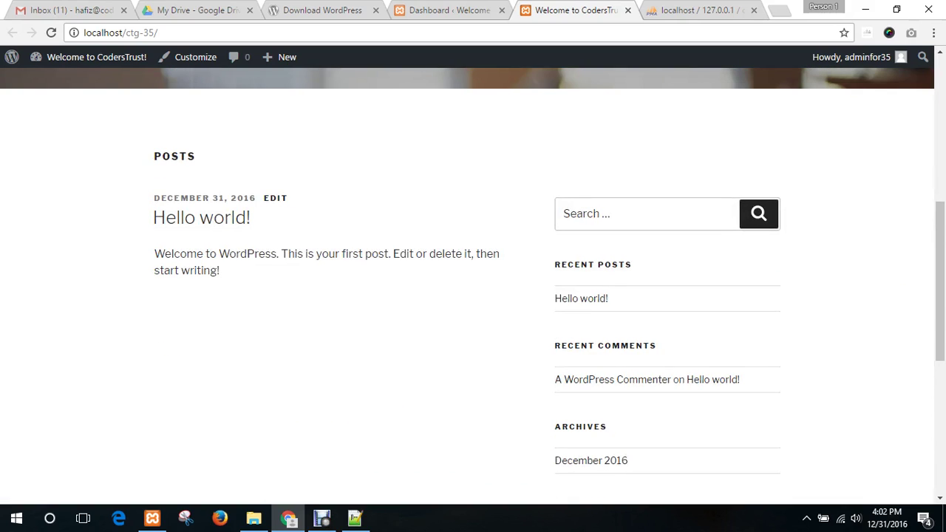
{"action": "scroll", "coordinate": [473, 280], "scroll_direction": "down", "scroll_amount": 5}
{"action": "scroll", "coordinate": [473, 281], "scroll_direction": "up", "scroll_amount": 10}
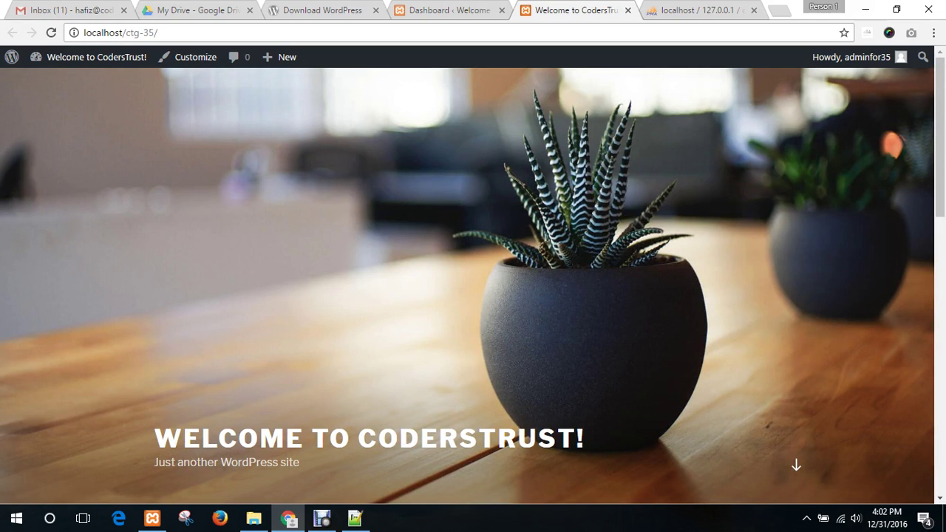
{"action": "scroll", "coordinate": [472, 281], "scroll_direction": "down", "scroll_amount": 4}
{"action": "scroll", "coordinate": [473, 281], "scroll_direction": "up", "scroll_amount": 4}
{"action": "left_click", "coordinate": [795, 464]}
{"action": "scroll", "coordinate": [473, 280], "scroll_direction": "down", "scroll_amount": 4}
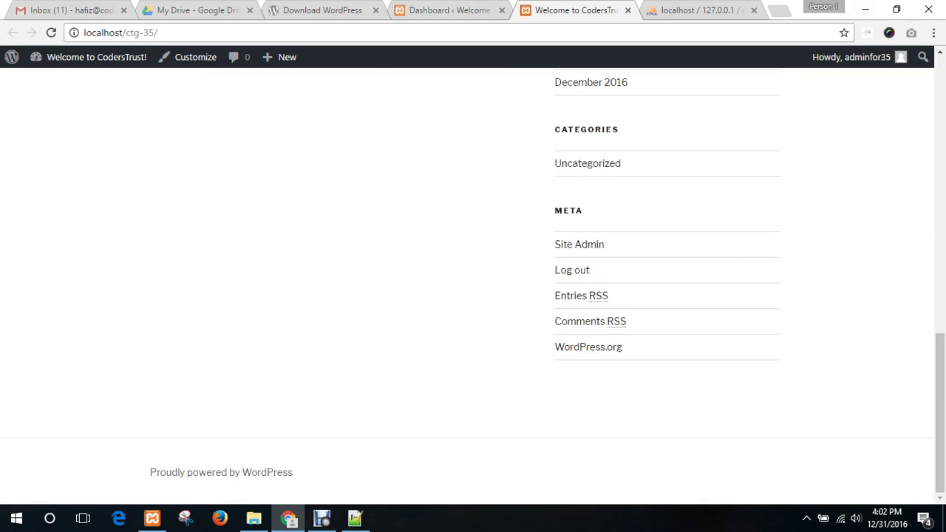
{"action": "scroll", "coordinate": [473, 280], "scroll_direction": "up", "scroll_amount": 9}
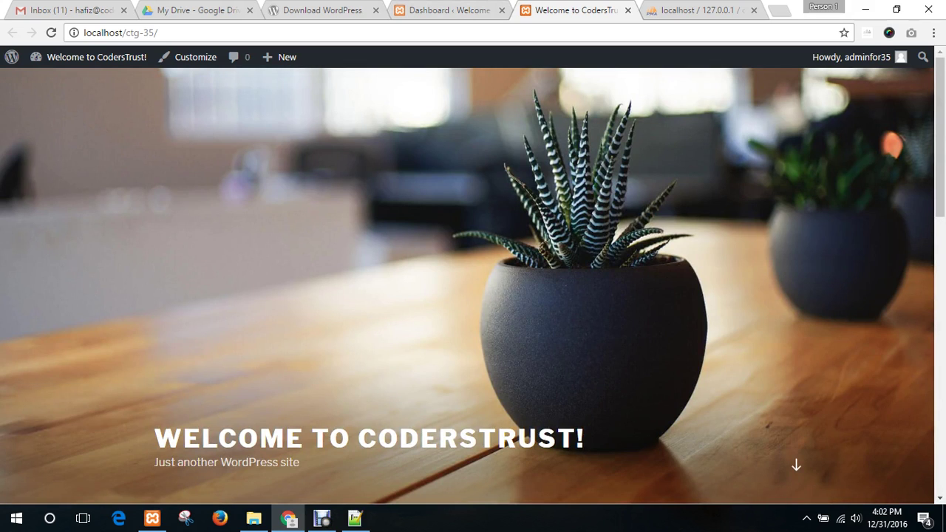
{"action": "left_click", "coordinate": [458, 10]}
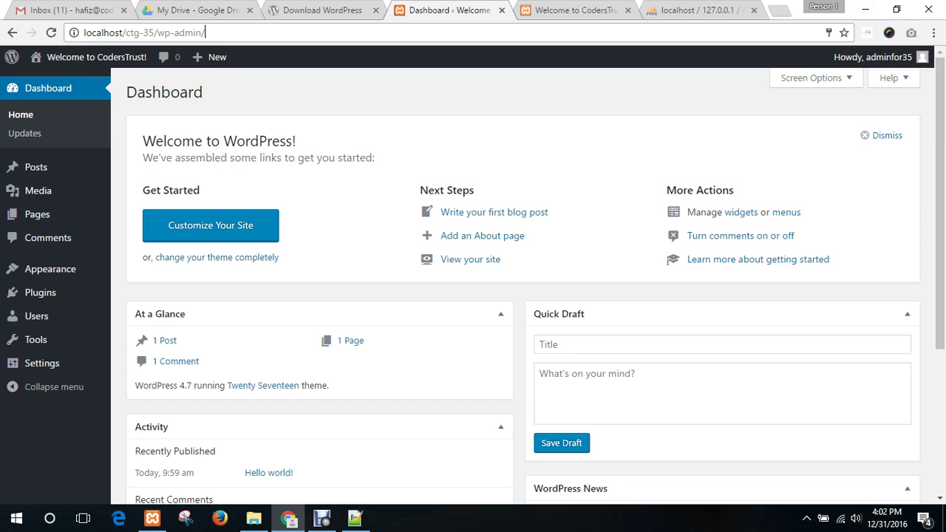
- Reload the site front page, then show the admin All Posts list with 'Hello world!'
{"action": "key", "text": "ctrl+Tab"}
{"action": "key", "text": "F5"}
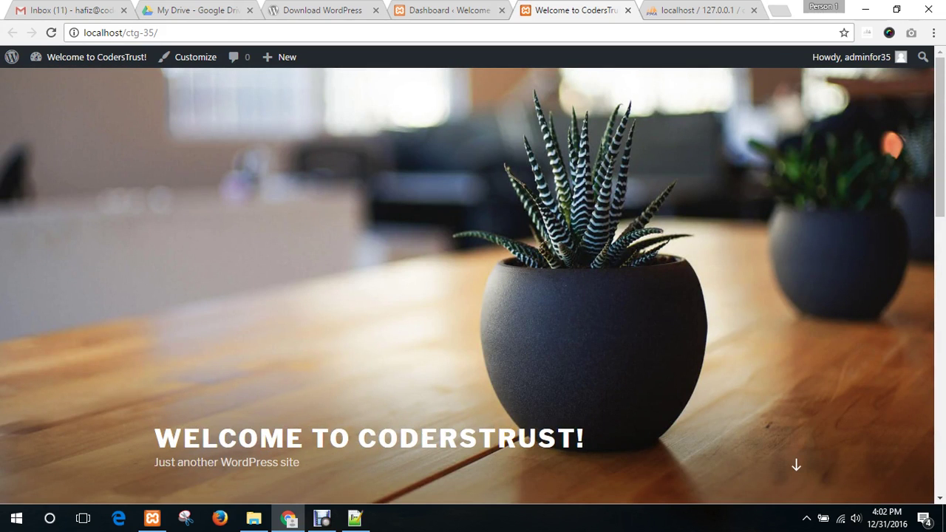
{"action": "key", "text": "ctrl+shift+Tab"}
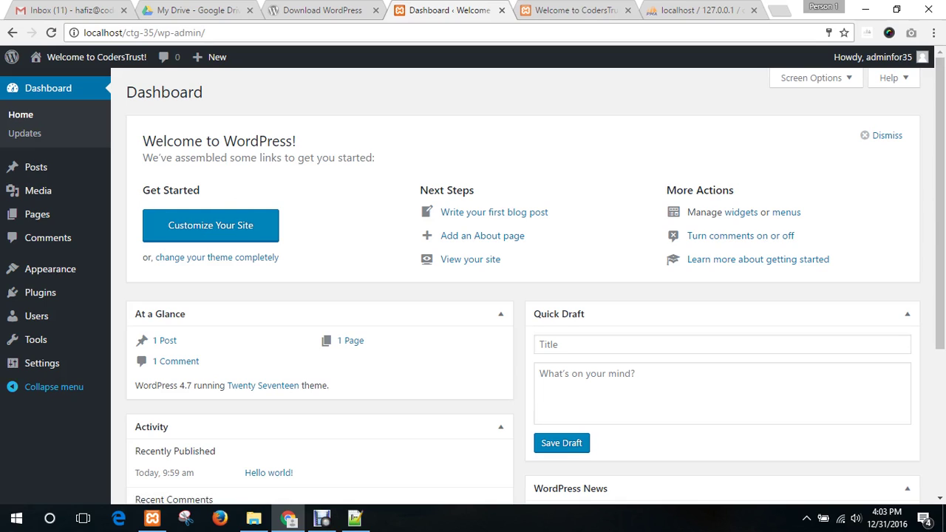
{"action": "mouse_move", "coordinate": [45, 167]}
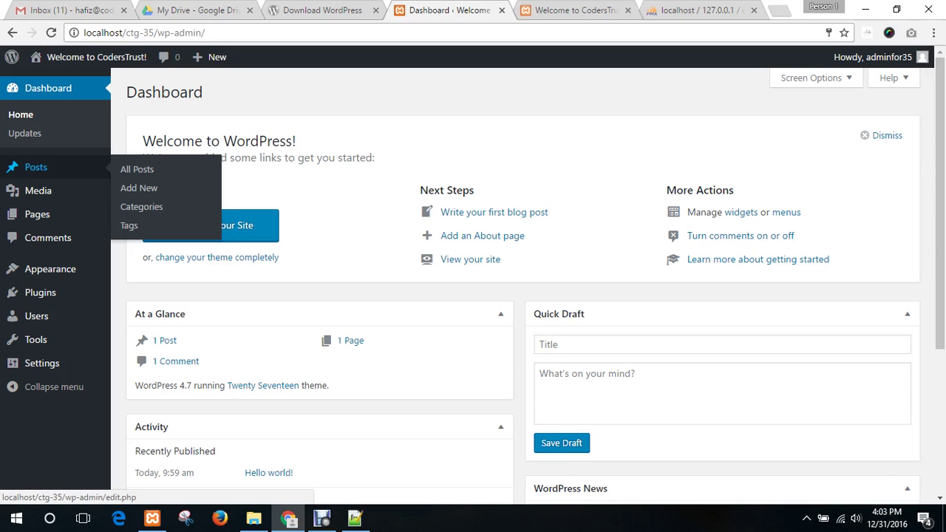
{"action": "left_click", "coordinate": [36, 167]}
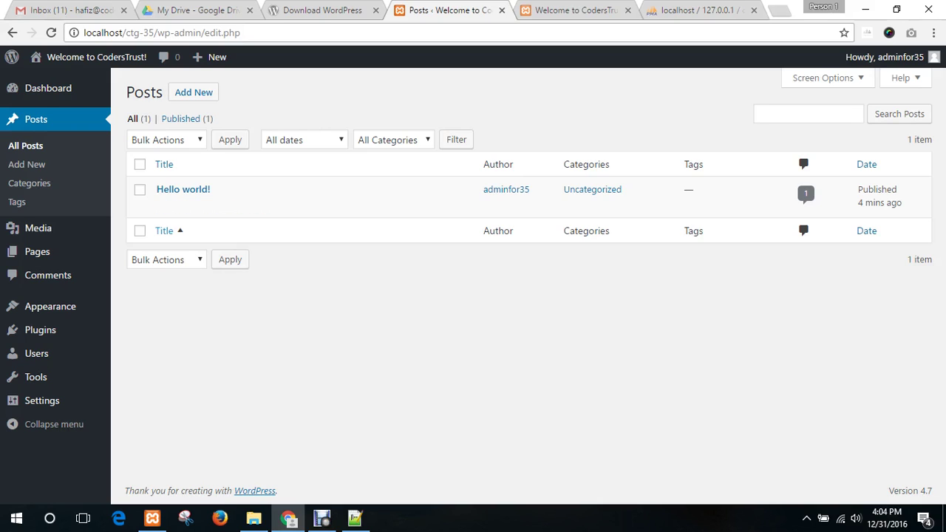
{"action": "mouse_move", "coordinate": [198, 206]}
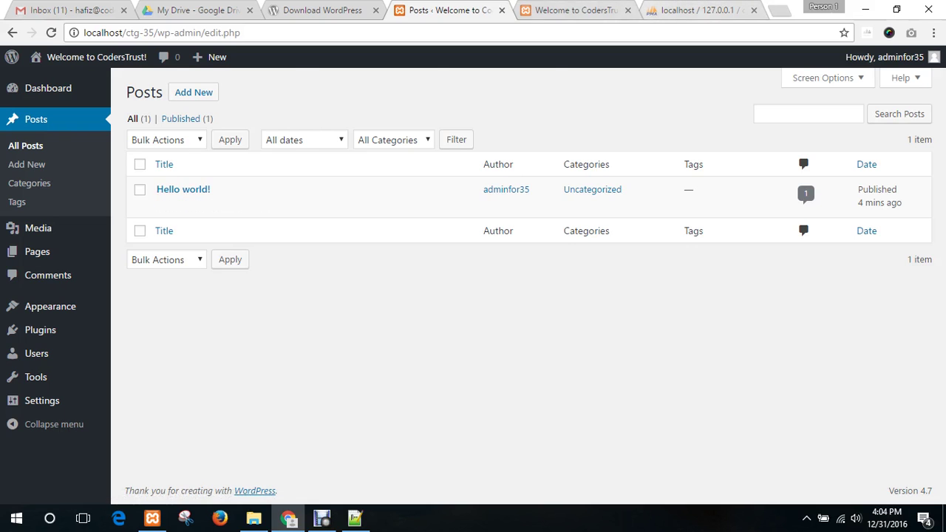
{"action": "key", "text": "ctrl+Tab"}
{"action": "scroll", "coordinate": [201, 217], "scroll_direction": "down", "scroll_amount": 5}
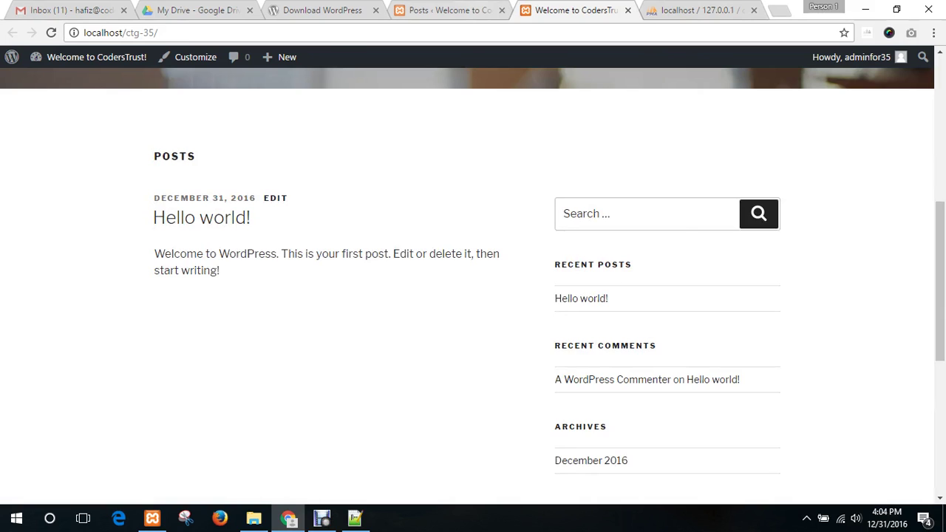
{"action": "key", "text": "ctrl+shift+Tab"}
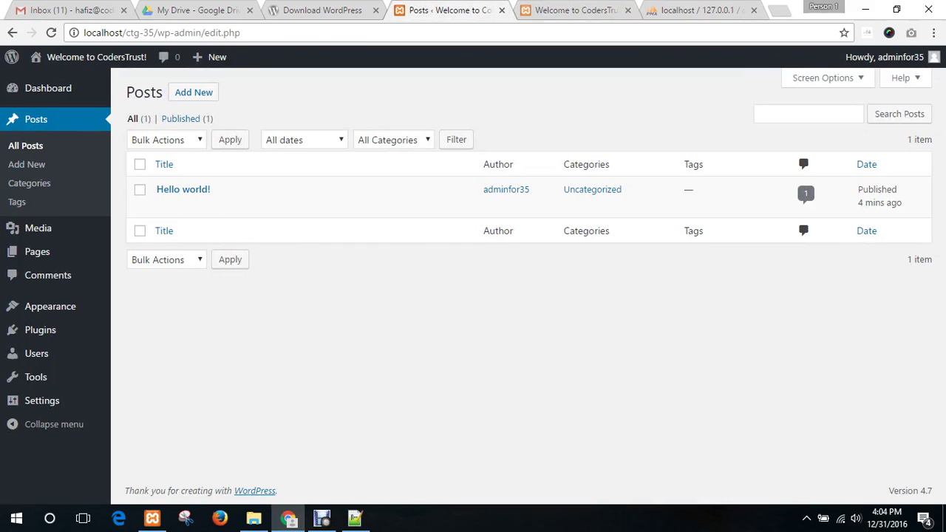
- Start a new post titled 'First Post'
{"action": "left_click", "coordinate": [26, 164]}
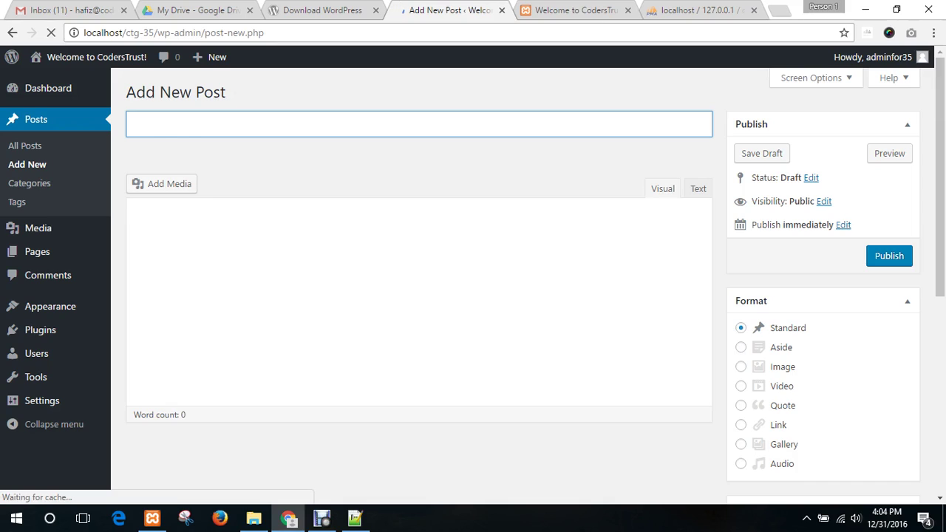
{"action": "type", "text": "Fi"}
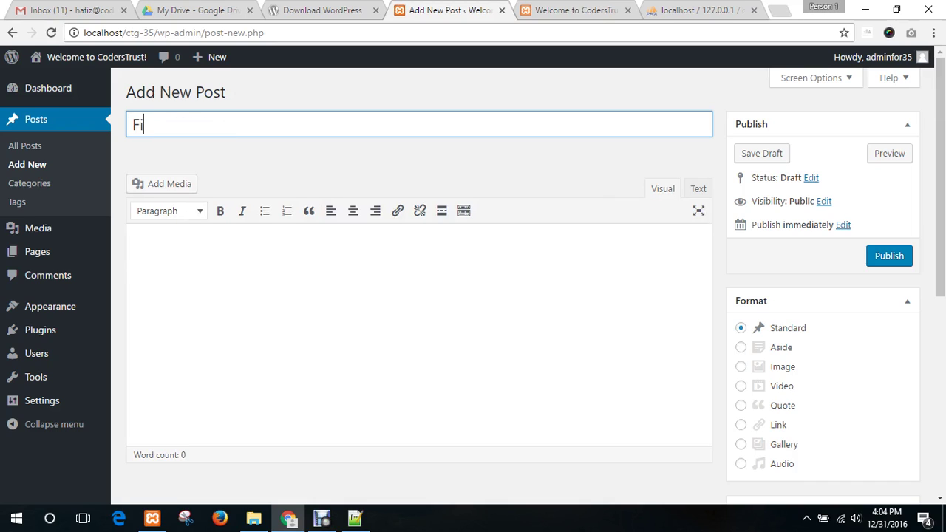
{"action": "type", "text": "rst Post"}
- Search 'lorem ipsum' in a new tab and select lipsum.com's first paragraph
{"action": "key", "text": "ctrl+t"}
{"action": "type", "text": "l"}
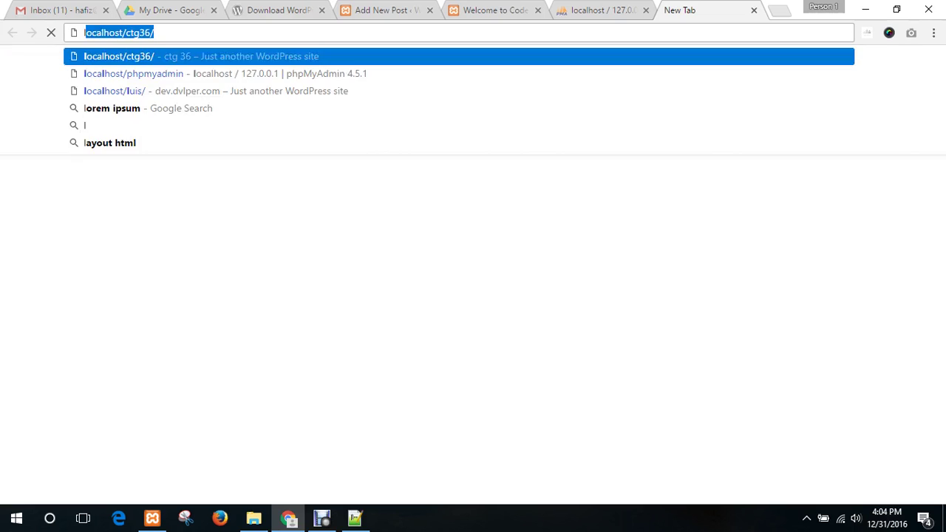
{"action": "type", "text": "orem ipsum"}
{"action": "key", "text": "Return"}
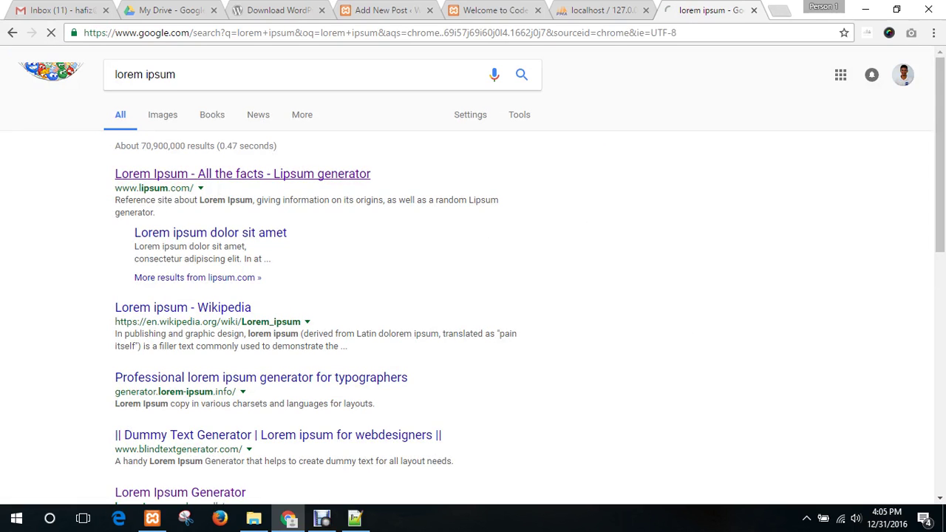
{"action": "left_click", "coordinate": [242, 173]}
{"action": "scroll", "coordinate": [472, 295], "scroll_direction": "down", "scroll_amount": 1}
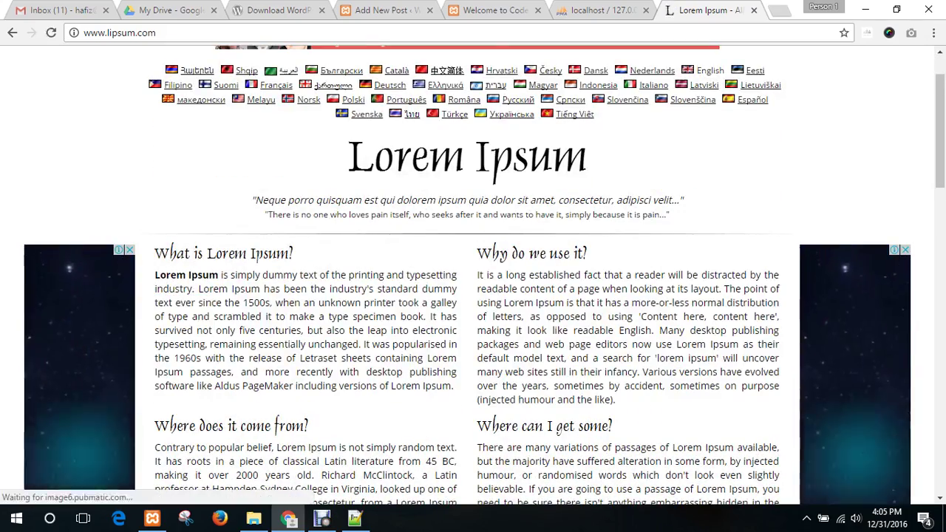
{"action": "left_click_drag", "start_coordinate": [154, 275], "coordinate": [454, 387]}
{"action": "key", "text": "ctrl+c"}
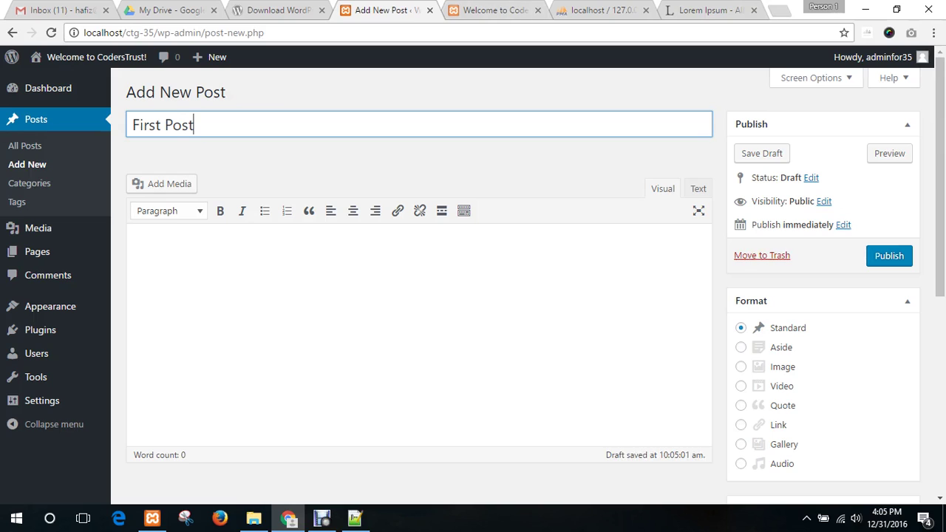
- Paste the Lorem Ipsum paragraph into the First Post body as plain text, giving 91 words
{"action": "key", "text": "Tab"}
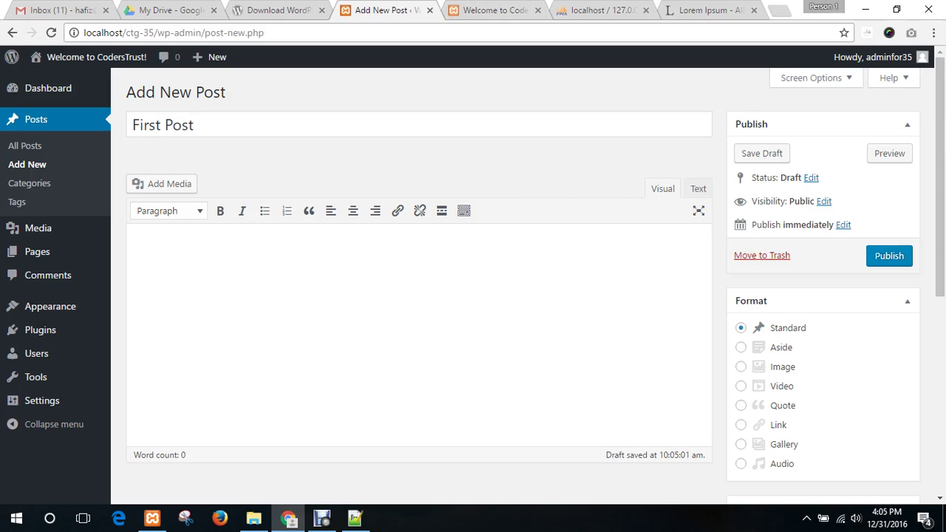
{"action": "key", "text": "ctrl+v"}
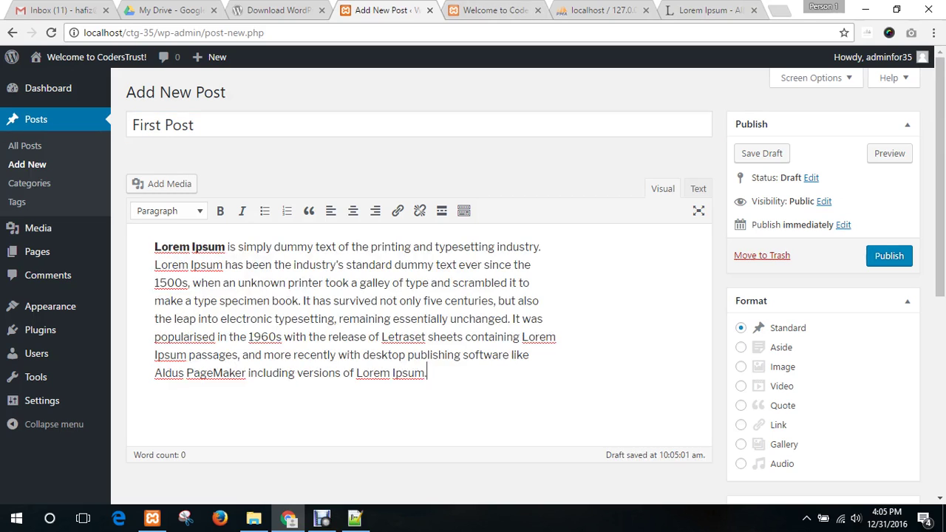
{"action": "key", "text": "ctrl+z"}
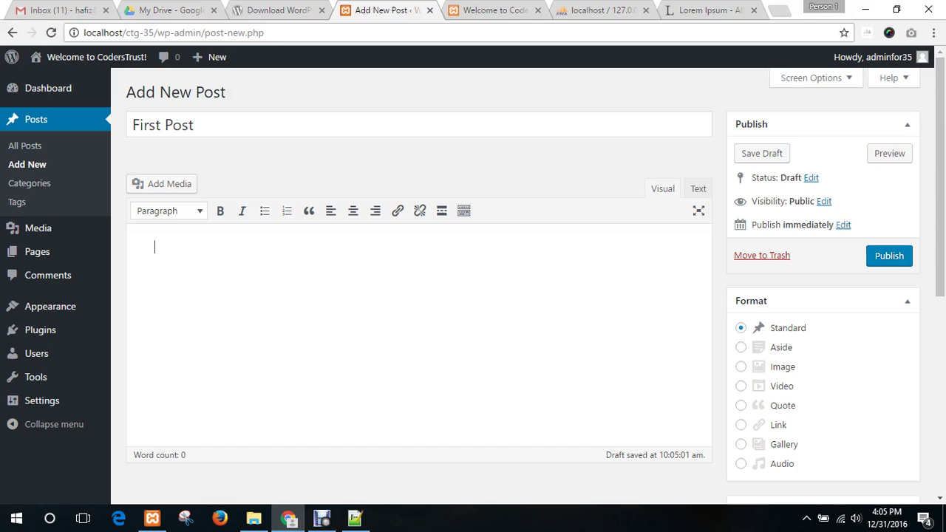
{"action": "left_click", "coordinate": [698, 188]}
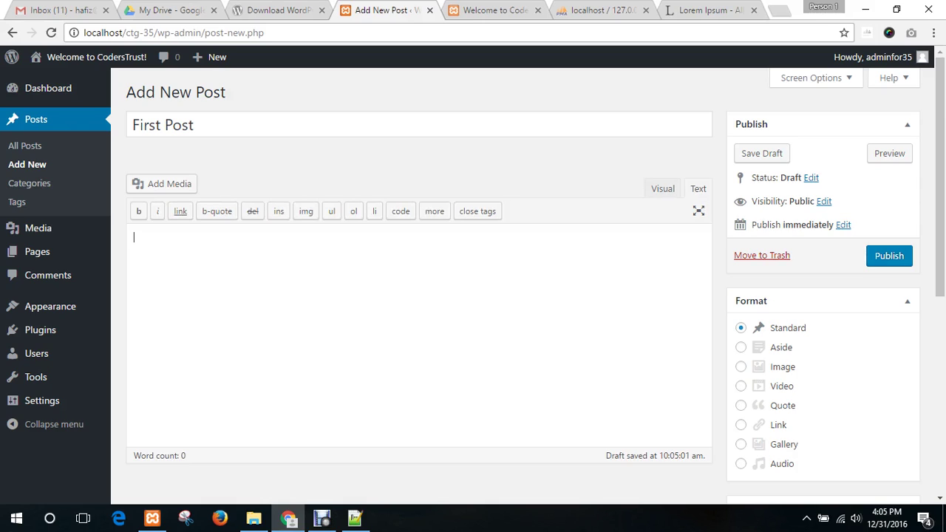
{"action": "key", "text": "ctrl+v"}
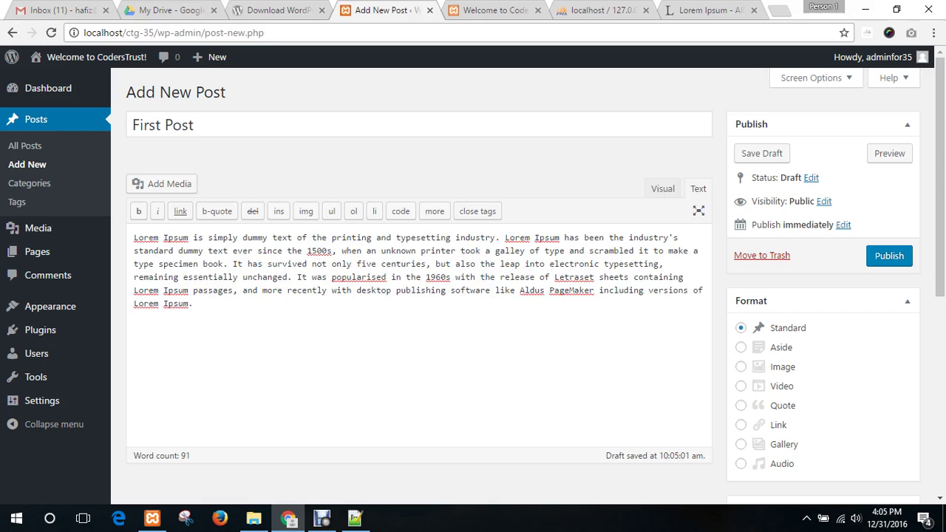
{"action": "scroll", "coordinate": [472, 295], "scroll_direction": "down", "scroll_amount": 5}
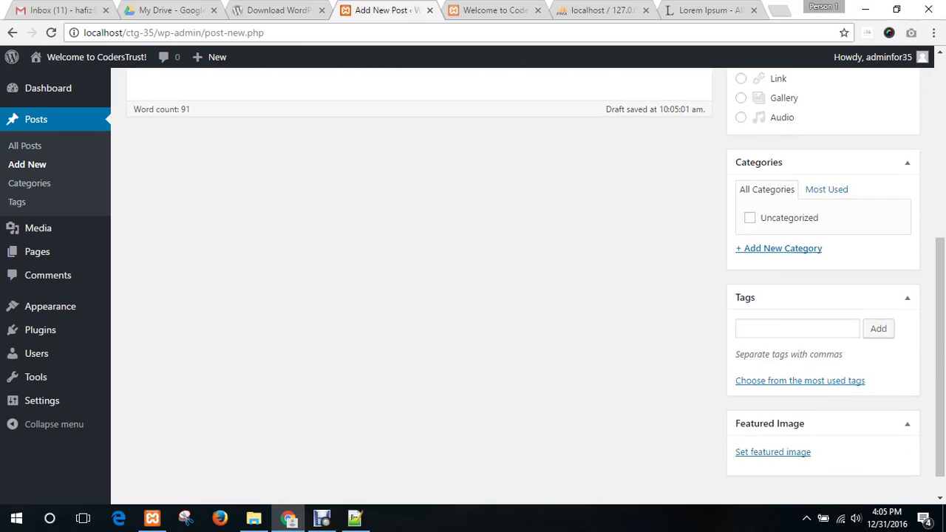
{"action": "scroll", "coordinate": [473, 296], "scroll_direction": "up", "scroll_amount": 4}
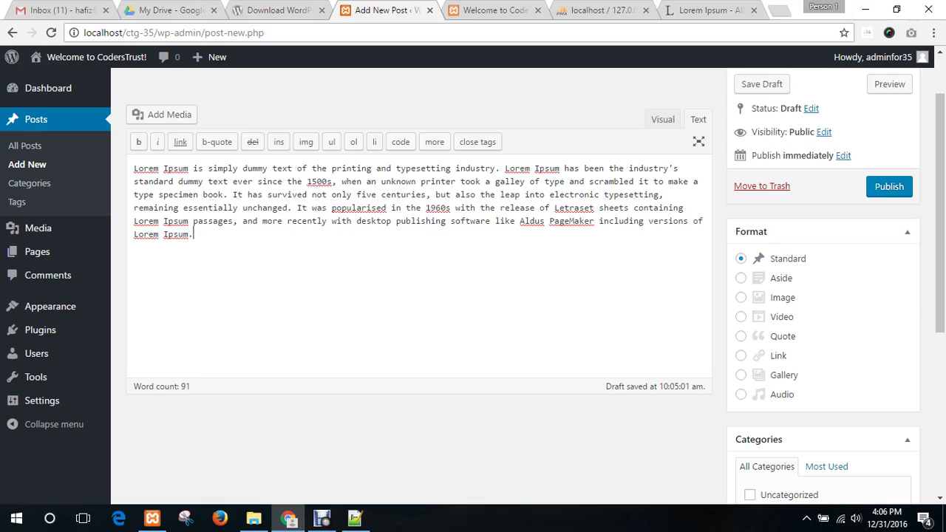
- Add a new category named 'First Cat' to the draft post
{"action": "scroll", "coordinate": [419, 288], "scroll_direction": "down", "scroll_amount": 3}
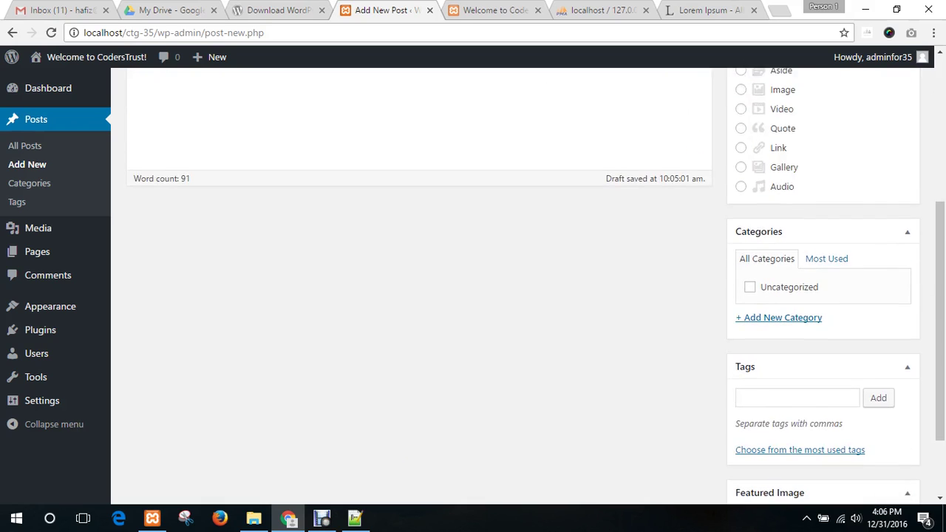
{"action": "scroll", "coordinate": [419, 288], "scroll_direction": "up", "scroll_amount": 3}
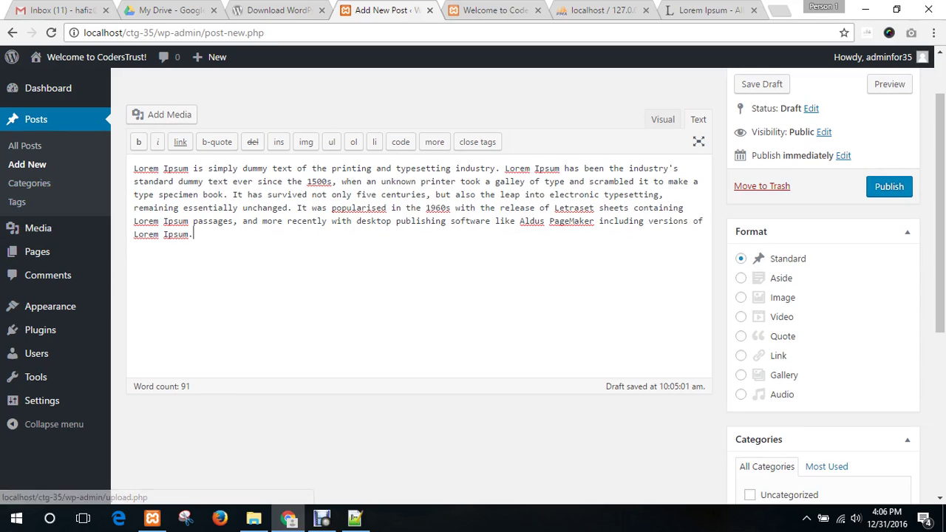
{"action": "scroll", "coordinate": [419, 288], "scroll_direction": "down", "scroll_amount": 3}
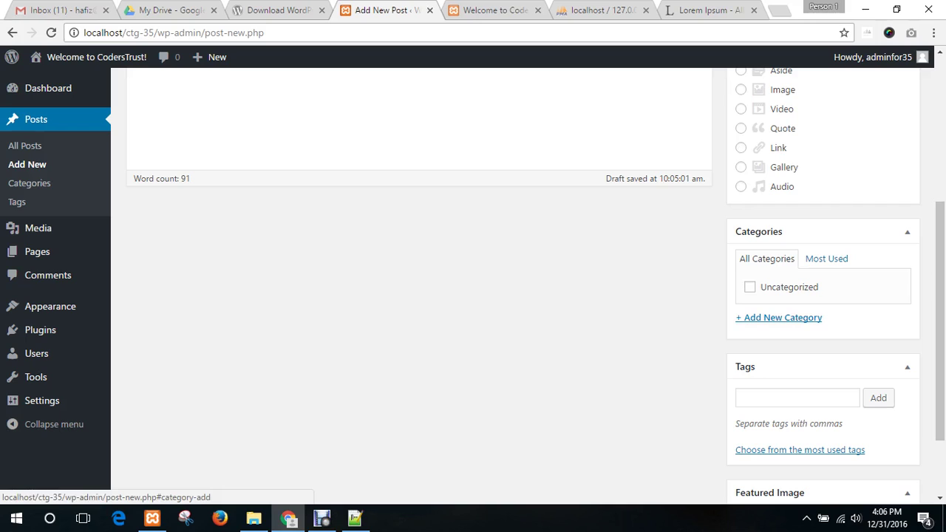
{"action": "left_click", "coordinate": [782, 317]}
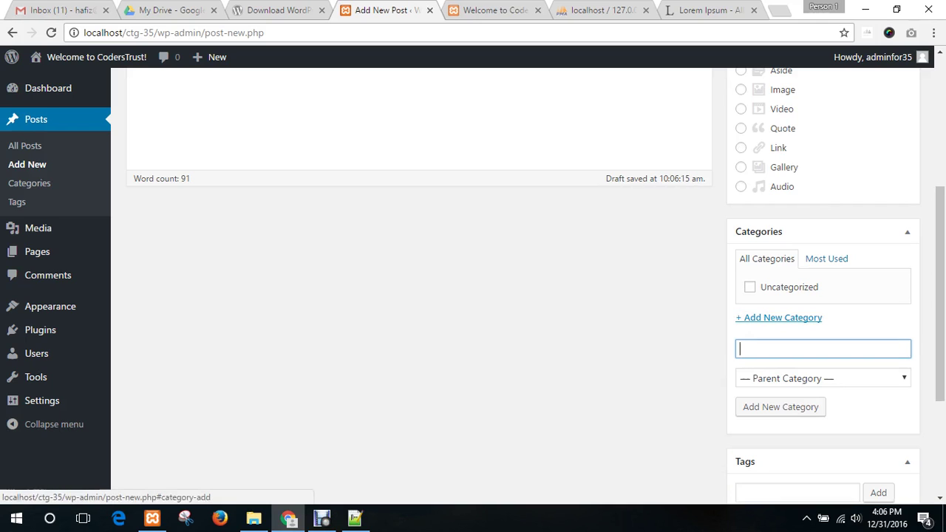
{"action": "type", "text": "first"}
{"action": "key", "text": "BackSpace"}
{"action": "key", "text": "BackSpace"}
{"action": "key", "text": "BackSpace"}
{"action": "key", "text": "BackSpace"}
{"action": "key", "text": "BackSpace"}
{"action": "type", "text": "First Cat"}
{"action": "key", "text": "Return"}
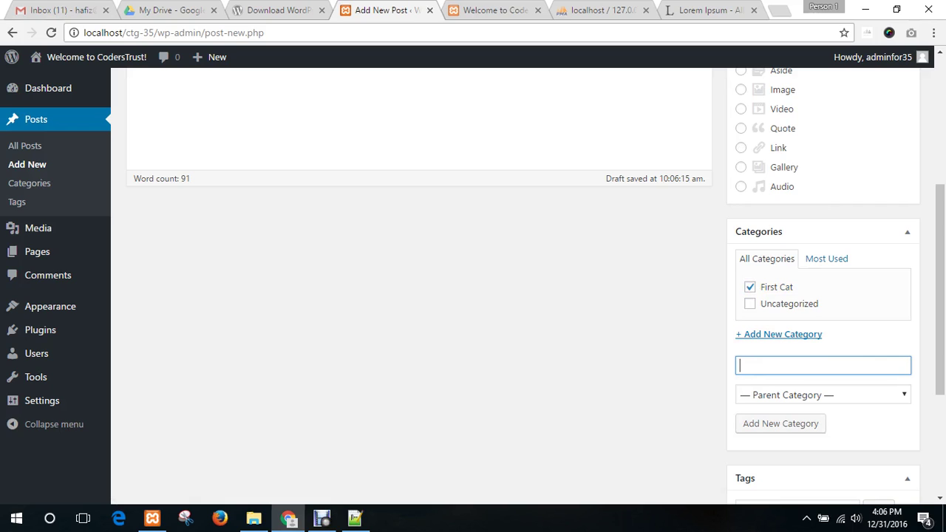
- Tag the post with 'first tag' and 'wp tag'
{"action": "scroll", "coordinate": [805, 340], "scroll_direction": "down", "scroll_amount": 2}
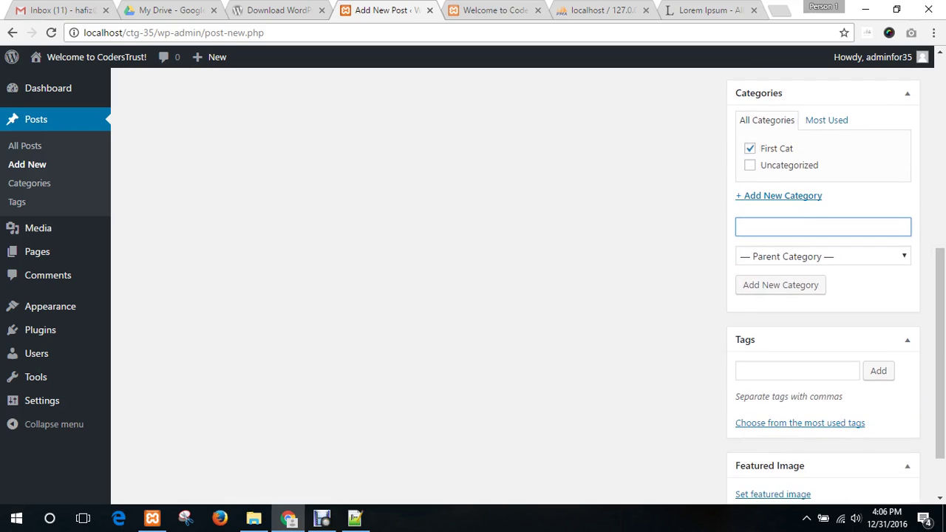
{"action": "left_click", "coordinate": [787, 371]}
{"action": "type", "text": "f"}
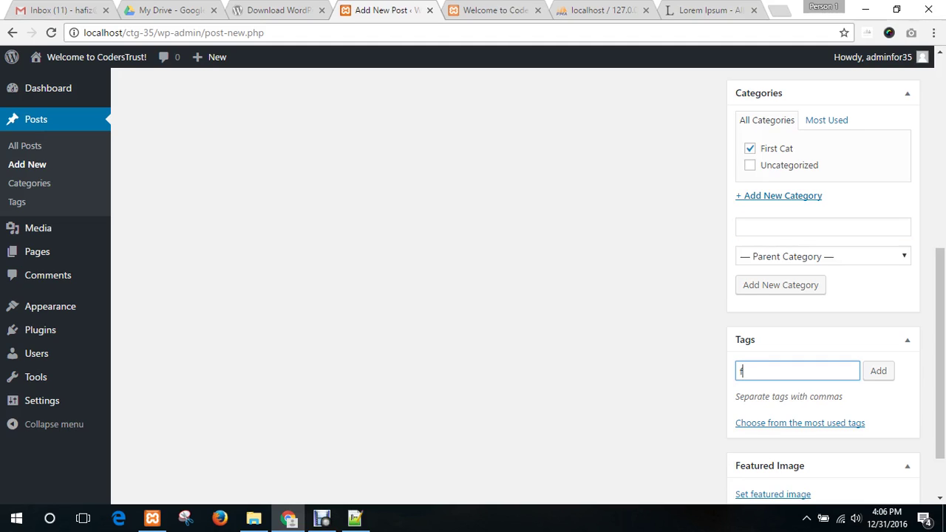
{"action": "type", "text": "irst tag"}
{"action": "type", "text": ", sec"}
{"action": "key", "text": "BackSpace"}
{"action": "key", "text": "BackSpace"}
{"action": "key", "text": "BackSpace"}
{"action": "type", "text": "wo"}
{"action": "key", "text": "BackSpace"}
{"action": "type", "text": "p tag"}
{"action": "left_click", "coordinate": [775, 371]}
{"action": "key", "text": "Return"}
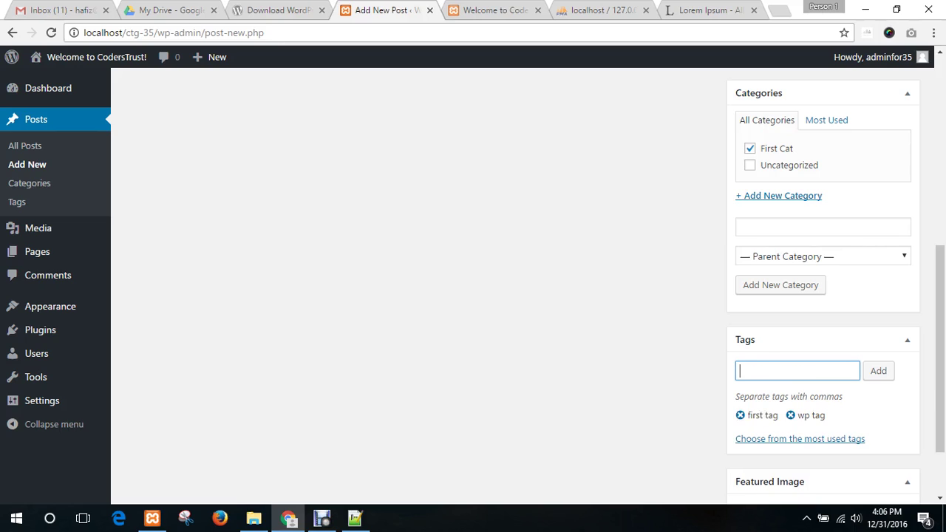
{"action": "scroll", "coordinate": [823, 288], "scroll_direction": "down", "scroll_amount": 1}
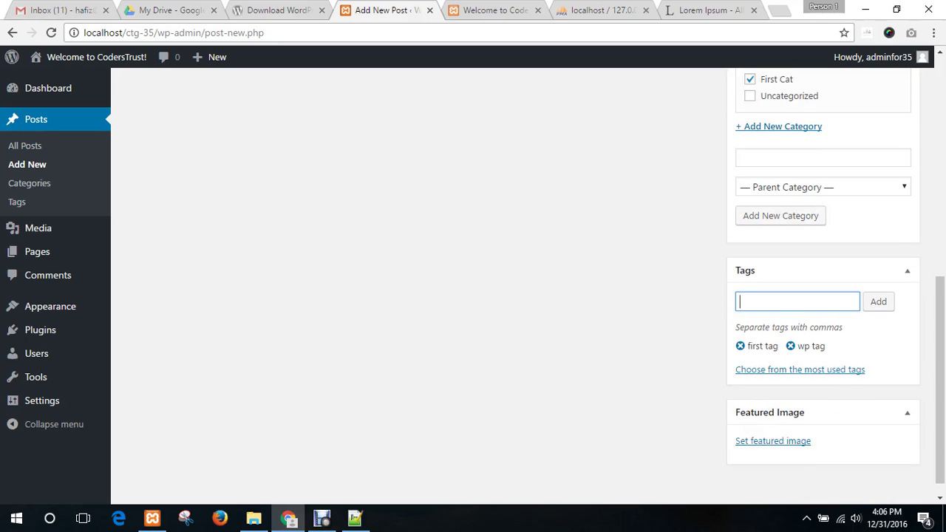
{"action": "scroll", "coordinate": [534, 287], "scroll_direction": "down", "scroll_amount": 1}
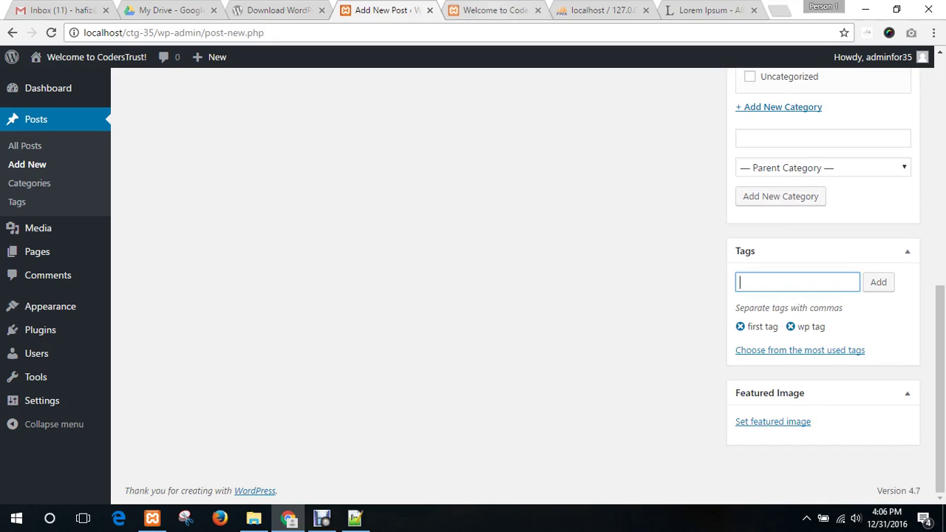
- Upload the desktop device mockup PNG (1400 × 752) and make it the post's featured image
{"action": "left_click", "coordinate": [944, 518]}
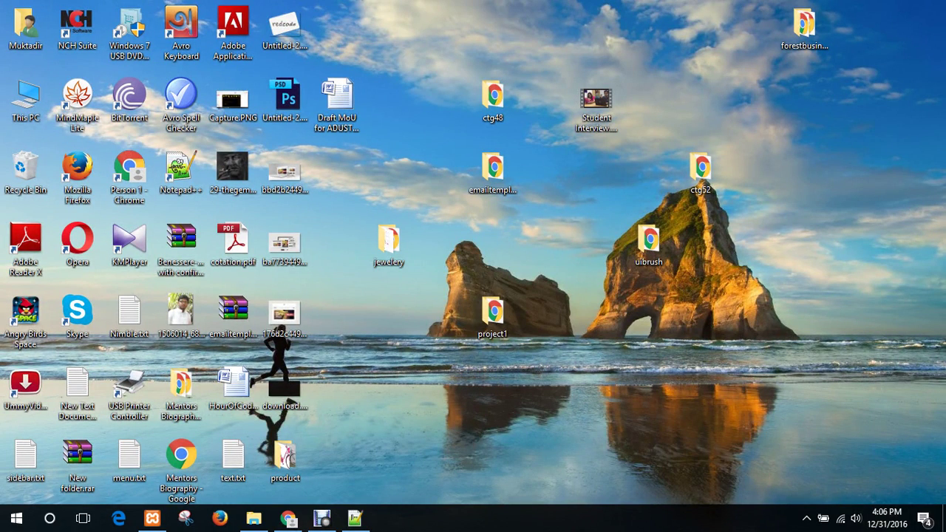
{"action": "left_click", "coordinate": [288, 518]}
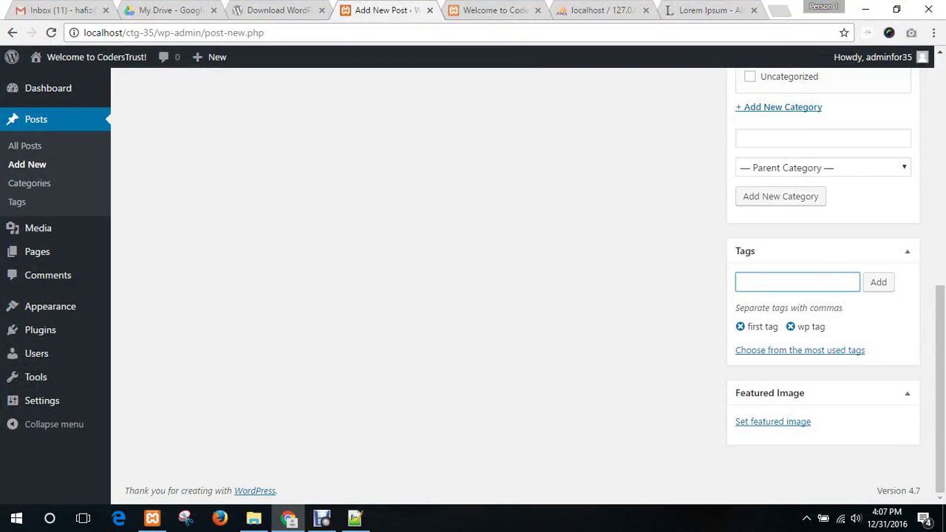
{"action": "left_click", "coordinate": [772, 421]}
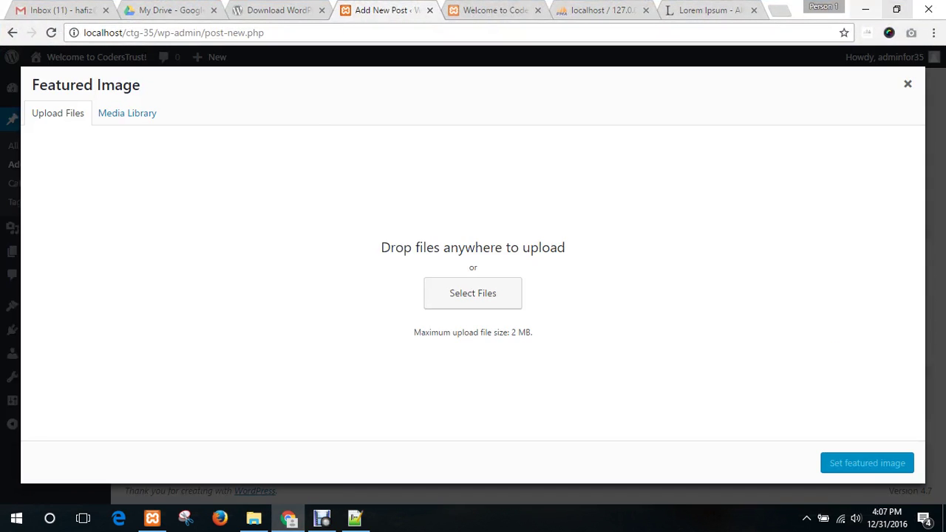
{"action": "left_click", "coordinate": [896, 9]}
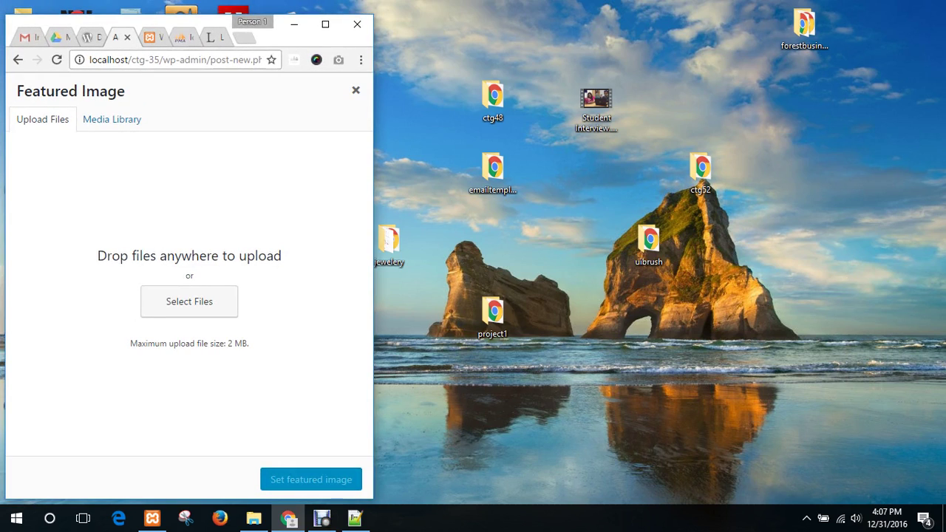
{"action": "left_click_drag", "start_coordinate": [266, 30], "coordinate": [653, 16]}
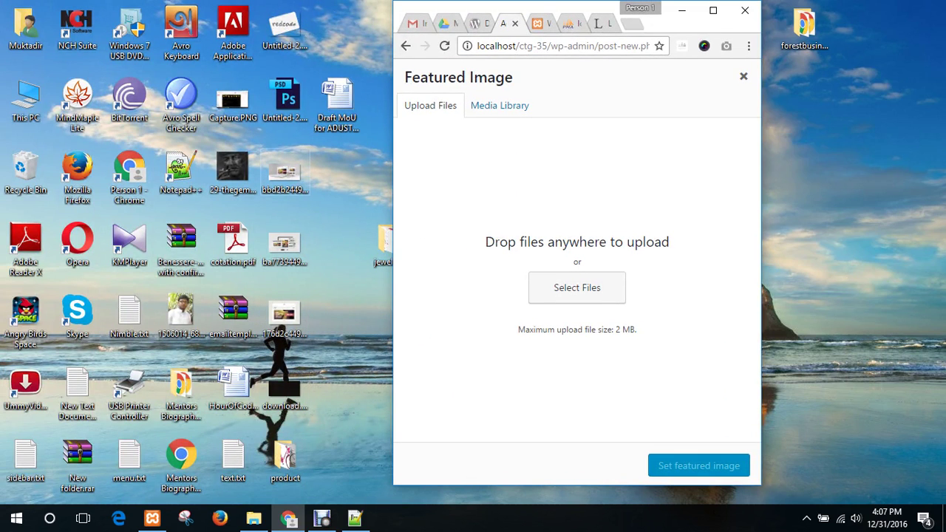
{"action": "left_click_drag", "start_coordinate": [285, 172], "coordinate": [520, 241]}
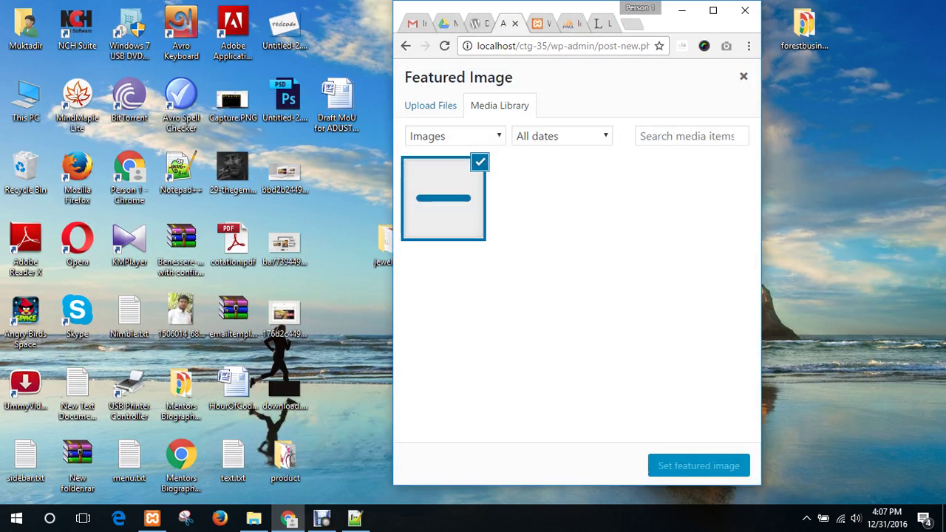
{"action": "left_click", "coordinate": [712, 11]}
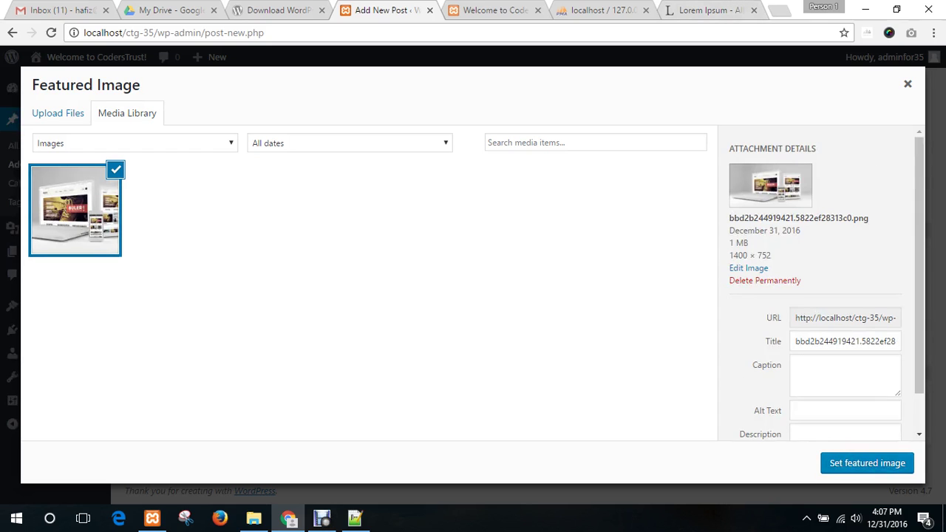
{"action": "left_click", "coordinate": [866, 463]}
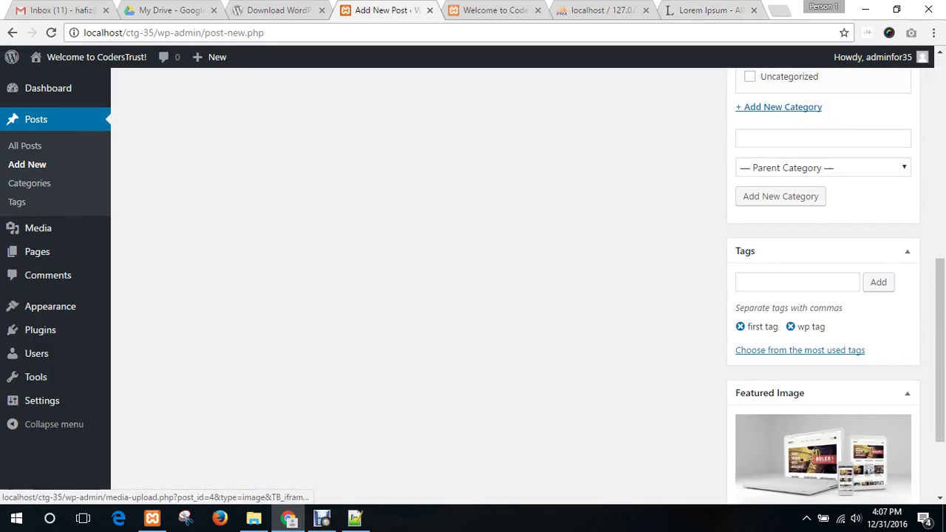
{"action": "scroll", "coordinate": [822, 370], "scroll_direction": "down", "scroll_amount": 3}
{"action": "scroll", "coordinate": [517, 288], "scroll_direction": "up", "scroll_amount": 10}
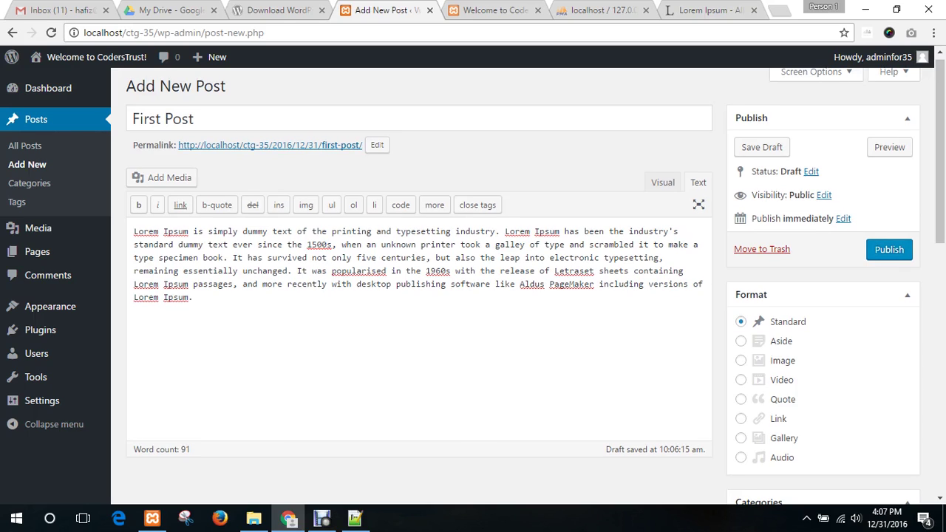
- Publish First Post and view its live page in a new tab
{"action": "left_click", "coordinate": [889, 249]}
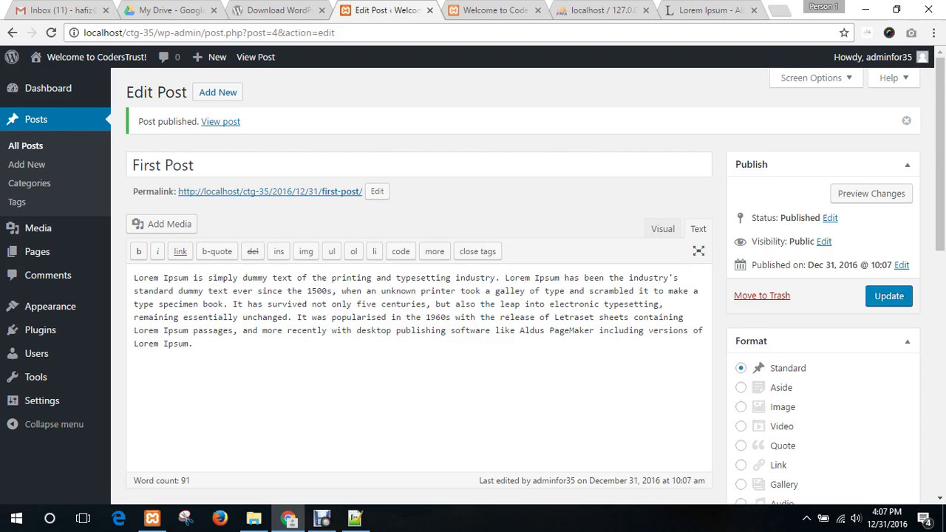
{"action": "right_click", "coordinate": [222, 122]}
{"action": "left_click", "coordinate": [266, 133]}
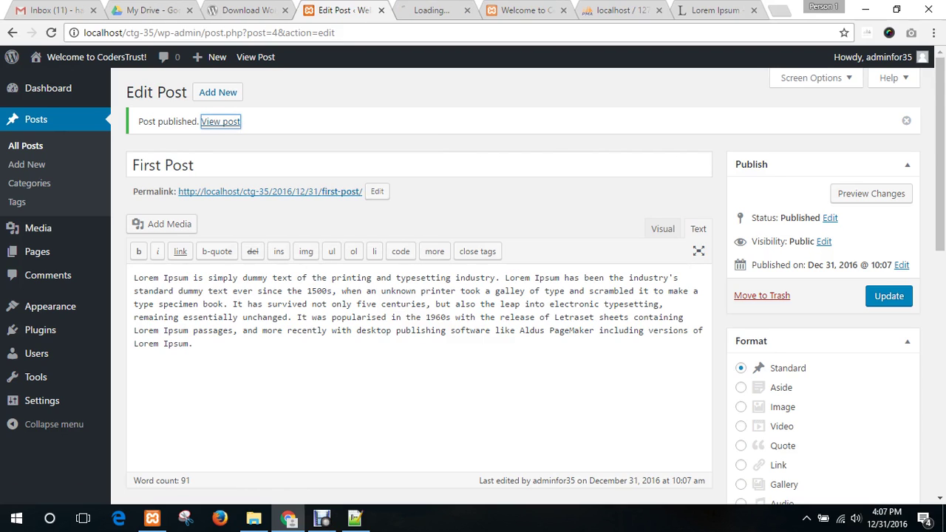
{"action": "key", "text": "ctrl+Tab"}
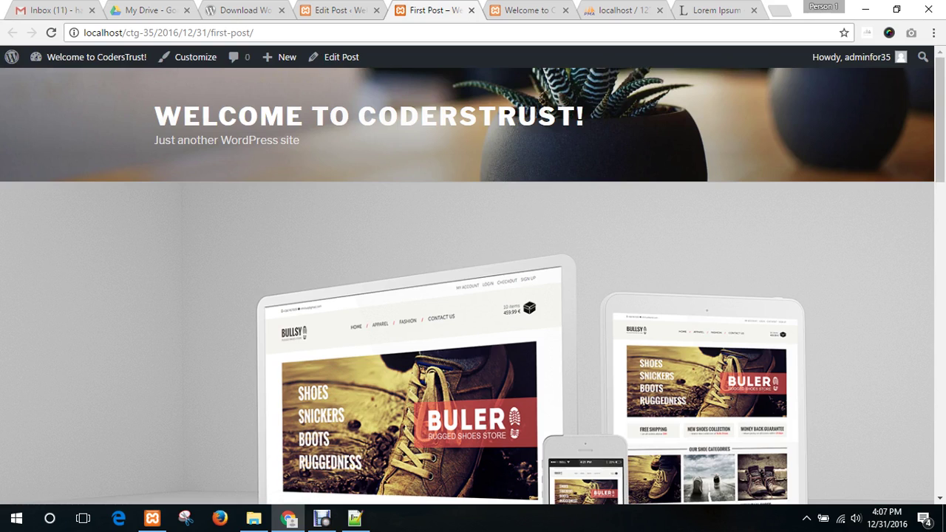
{"action": "scroll", "coordinate": [473, 295], "scroll_direction": "down", "scroll_amount": 7}
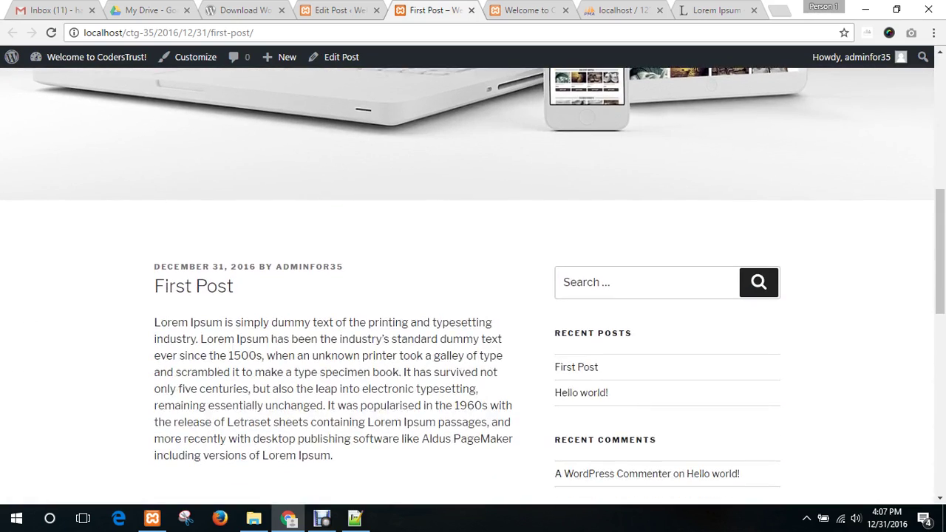
{"action": "scroll", "coordinate": [473, 296], "scroll_direction": "up", "scroll_amount": 5}
{"action": "scroll", "coordinate": [473, 295], "scroll_direction": "down", "scroll_amount": 6}
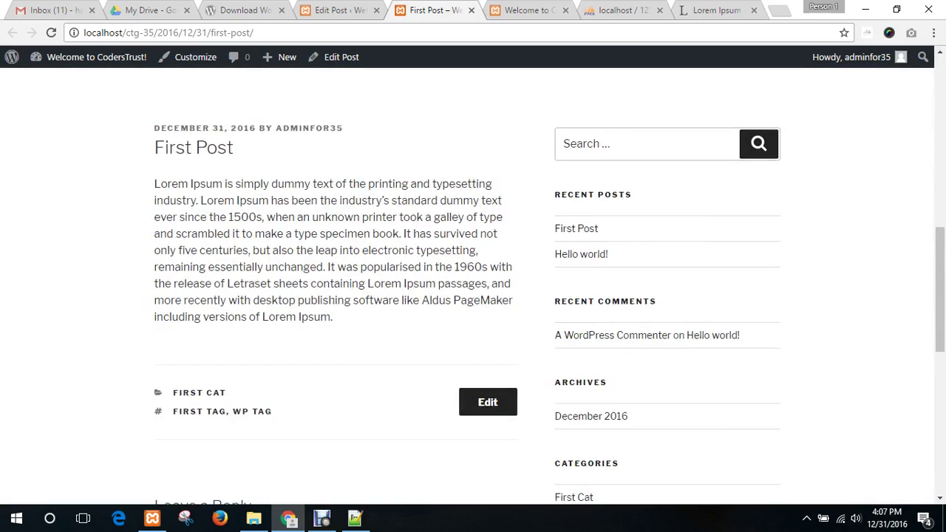
- Highlight the post text and the site-folder and date parts of the post address
{"action": "left_click_drag", "start_coordinate": [334, 316], "coordinate": [154, 183]}
{"action": "scroll", "coordinate": [186, 254], "scroll_direction": "down", "scroll_amount": 2}
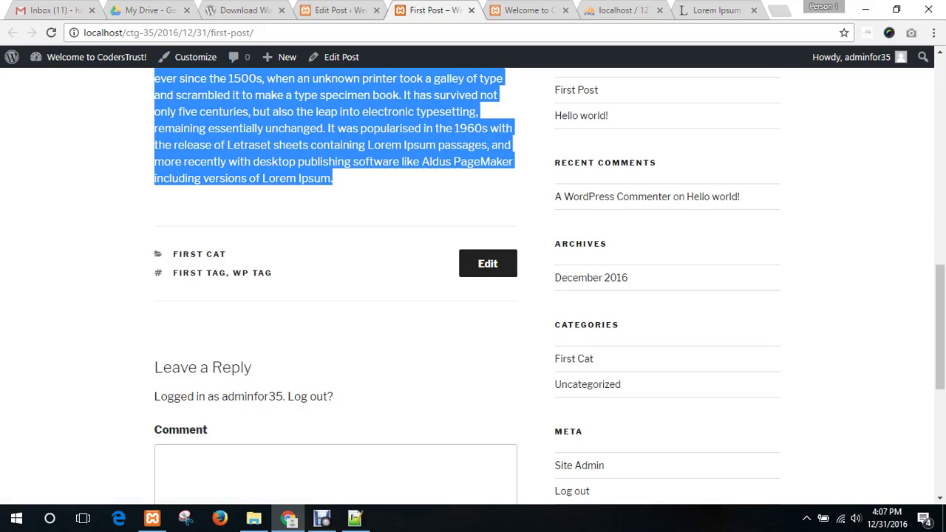
{"action": "scroll", "coordinate": [473, 286], "scroll_direction": "up", "scroll_amount": 6}
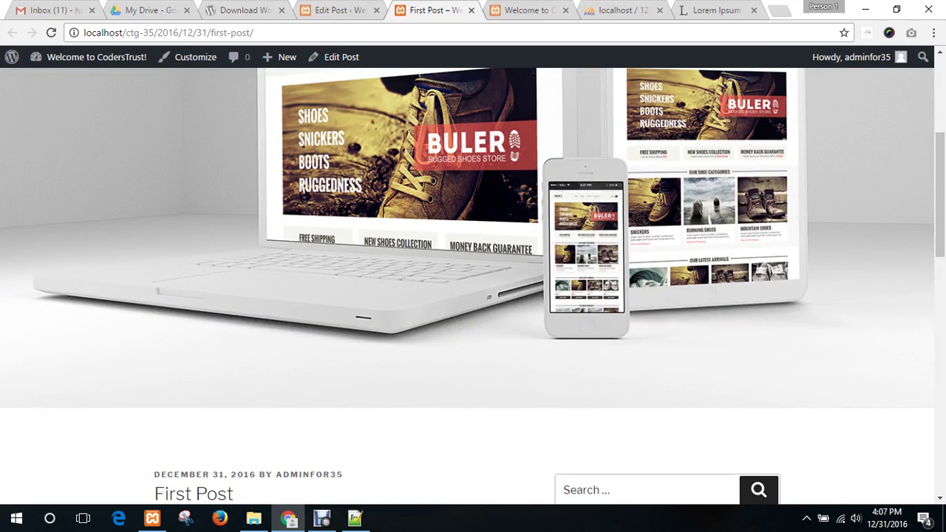
{"action": "scroll", "coordinate": [472, 286], "scroll_direction": "up", "scroll_amount": 4}
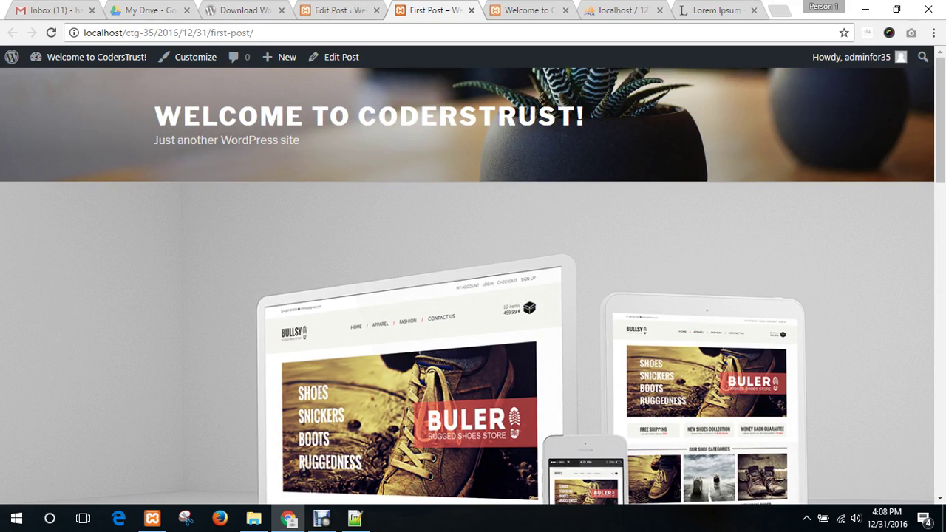
{"action": "key", "text": "ctrl+l"}
{"action": "left_click", "coordinate": [104, 32]}
{"action": "left_click_drag", "start_coordinate": [83, 32], "coordinate": [154, 32]}
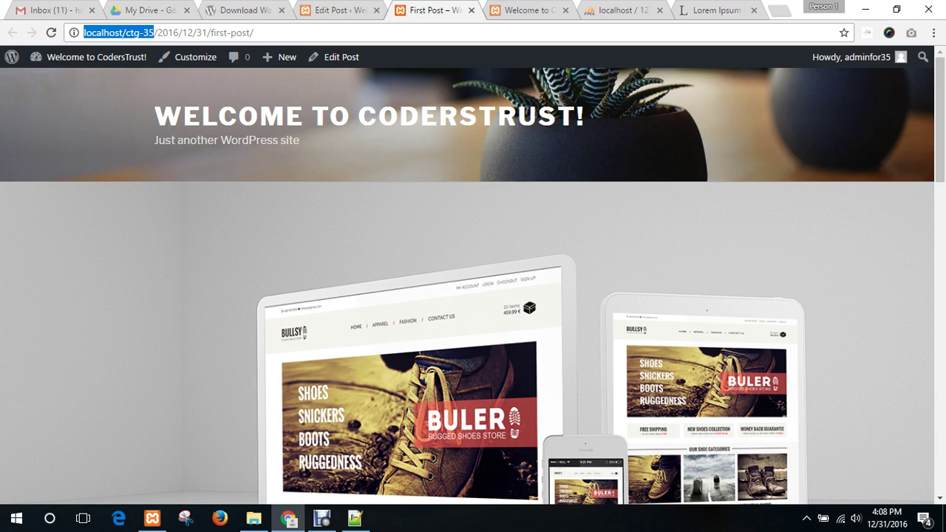
{"action": "left_click", "coordinate": [173, 32]}
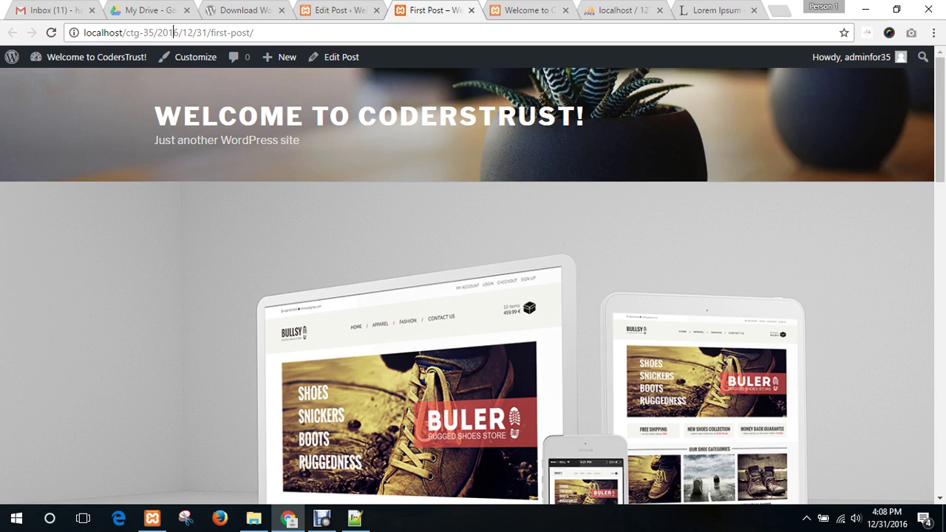
{"action": "left_click_drag", "start_coordinate": [157, 33], "coordinate": [207, 33]}
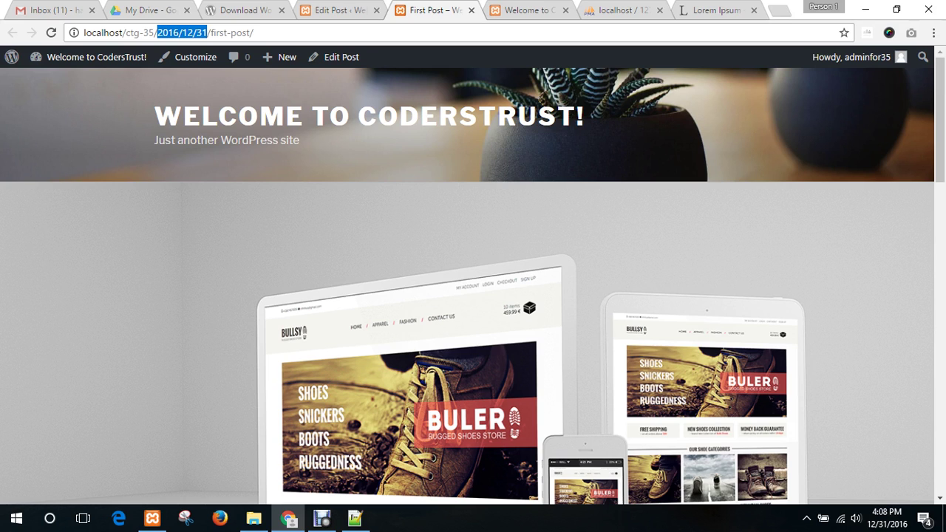
{"action": "left_click", "coordinate": [338, 10]}
{"action": "left_click", "coordinate": [245, 11]}
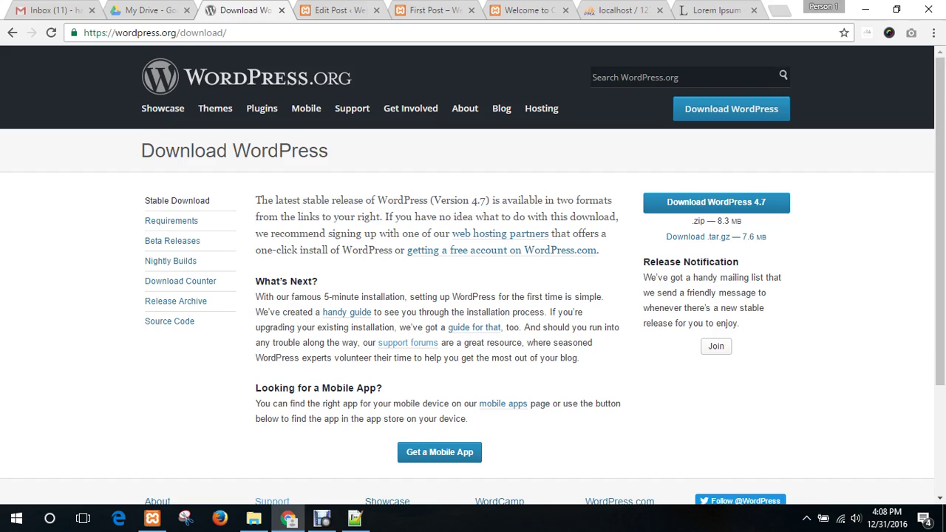
- Go to Settings > Permalinks and point out the default date-based example URL
{"action": "left_click", "coordinate": [332, 10]}
{"action": "mouse_move", "coordinate": [42, 401]}
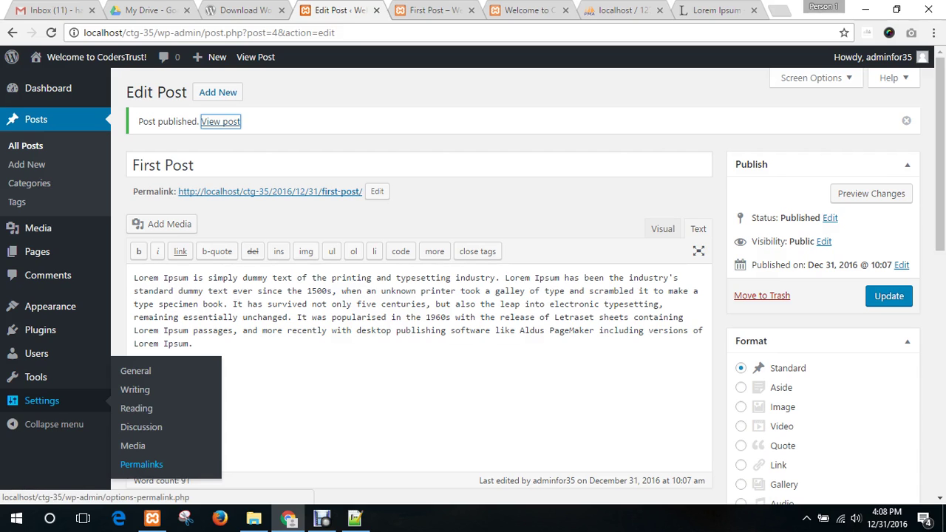
{"action": "left_click", "coordinate": [141, 464]}
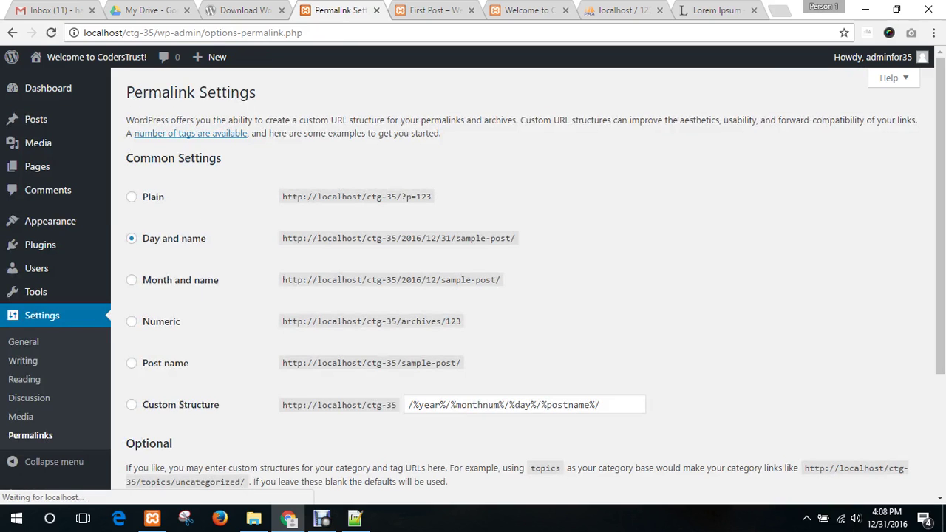
{"action": "scroll", "coordinate": [535, 291], "scroll_direction": "down", "scroll_amount": 1}
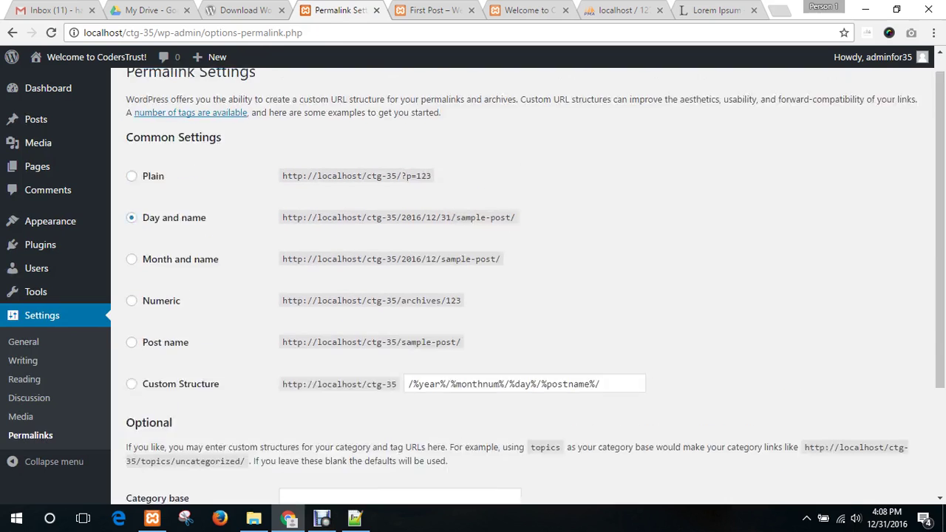
{"action": "scroll", "coordinate": [535, 292], "scroll_direction": "up", "scroll_amount": 1}
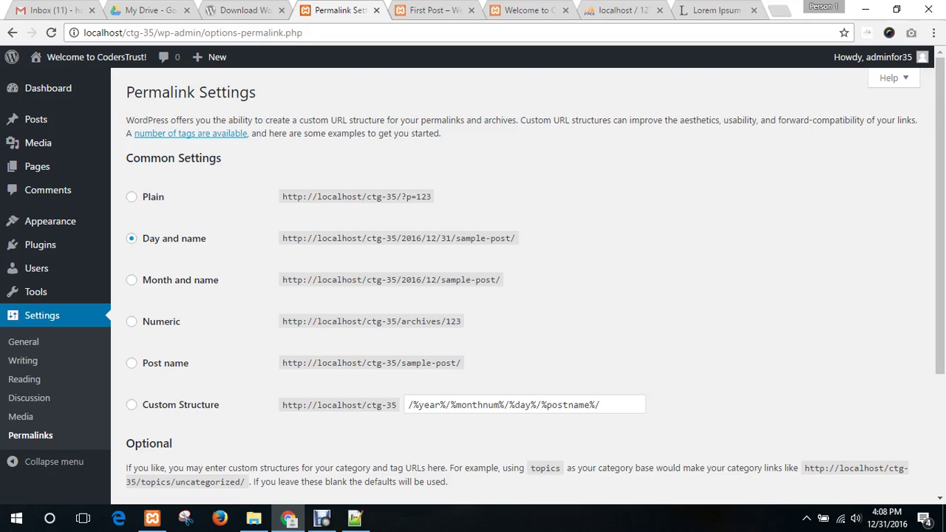
{"action": "left_click_drag", "start_coordinate": [256, 93], "coordinate": [125, 93]}
{"action": "left_click", "coordinate": [191, 93]}
{"action": "left_click_drag", "start_coordinate": [282, 238], "coordinate": [515, 238]}
{"action": "left_click", "coordinate": [452, 238]}
{"action": "left_click", "coordinate": [516, 239]}
- Switch permalinks to the Post name structure (/%postname%/) and save
{"action": "left_click", "coordinate": [132, 362]}
{"action": "scroll", "coordinate": [132, 363], "scroll_direction": "down", "scroll_amount": 3}
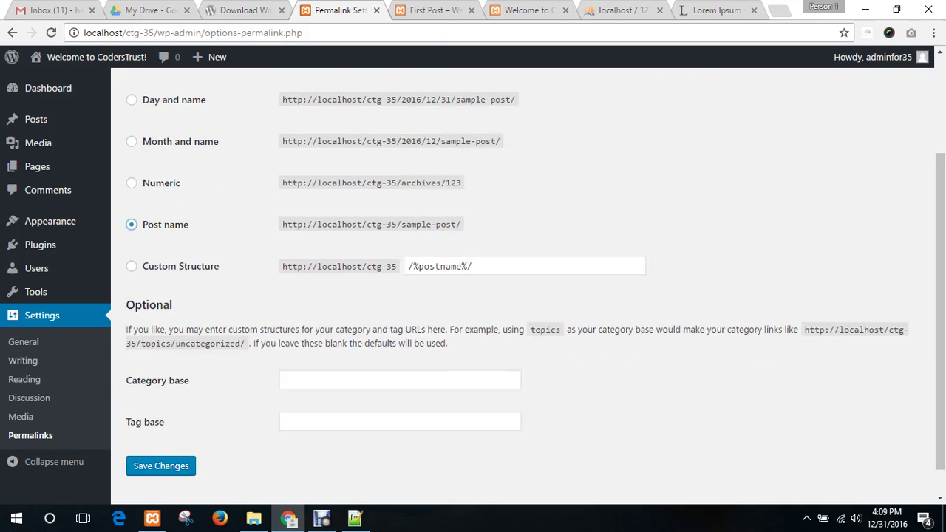
{"action": "left_click_drag", "start_coordinate": [282, 224], "coordinate": [460, 223]}
{"action": "left_click", "coordinate": [132, 224]}
{"action": "left_click", "coordinate": [161, 465]}
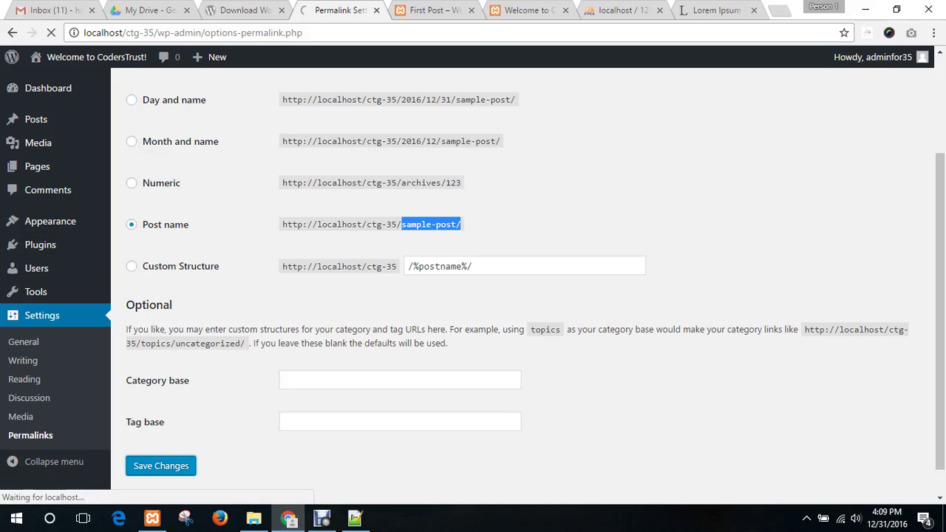
{"action": "key", "text": "ctrl+Tab"}
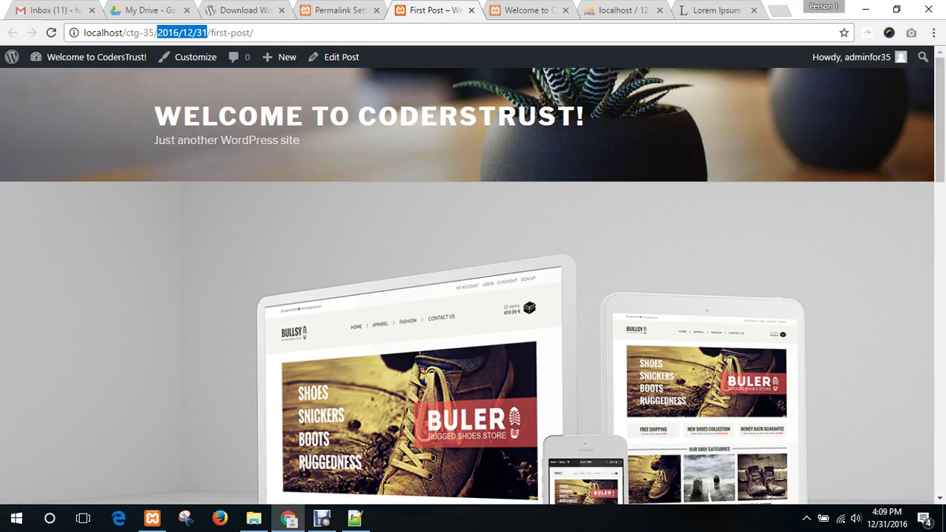
- Remove 2016/12/31/ from the post URL and load localhost/ctg-35/first-post/
{"action": "key", "text": "ctrl+Tab"}
{"action": "key", "text": "ctrl+shift+Tab"}
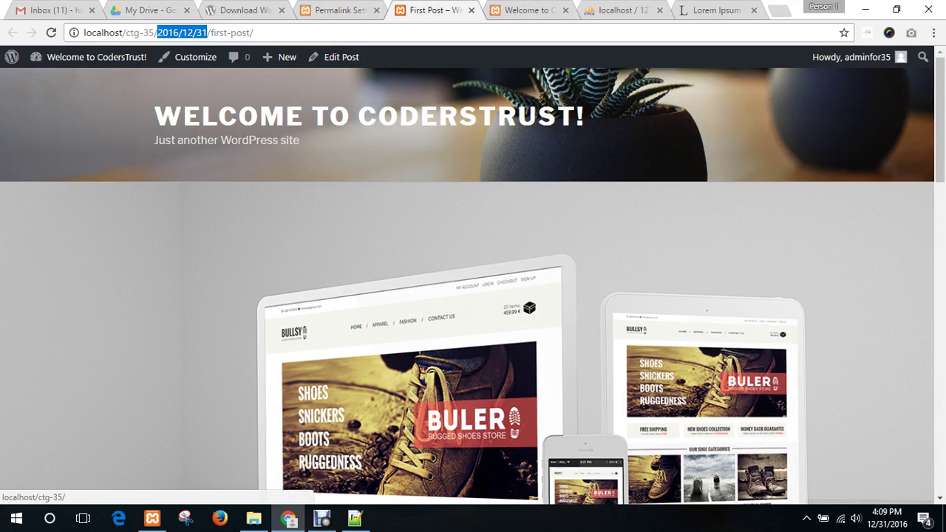
{"action": "key", "text": "BackSpace"}
{"action": "key", "text": "BackSpace"}
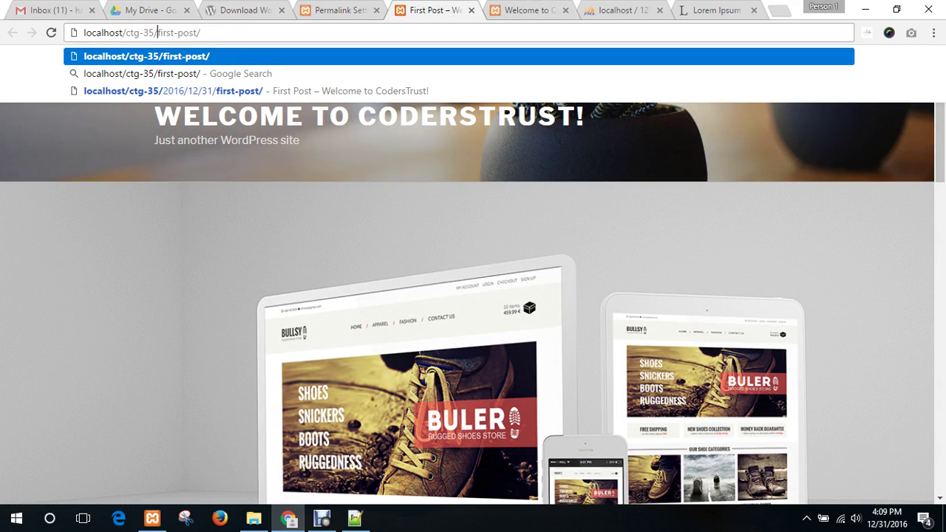
{"action": "key", "text": "Return"}
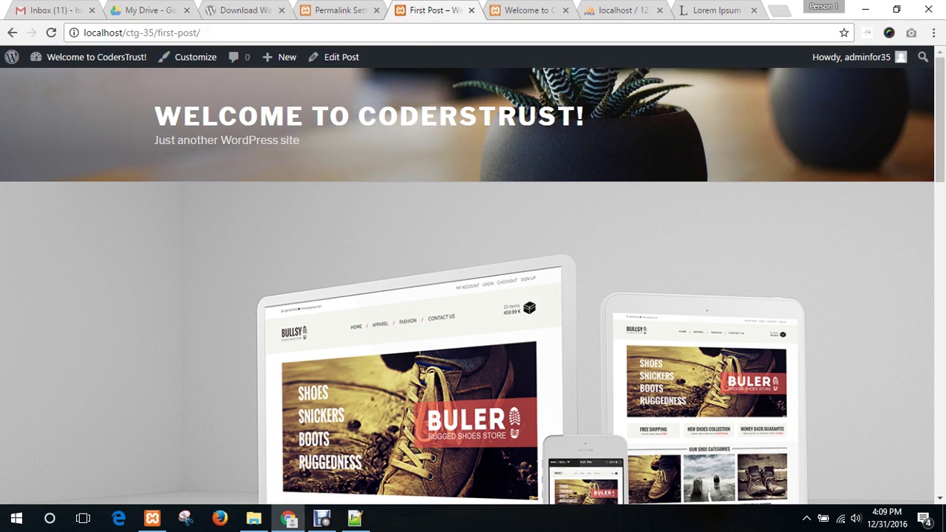
{"action": "left_click", "coordinate": [201, 33]}
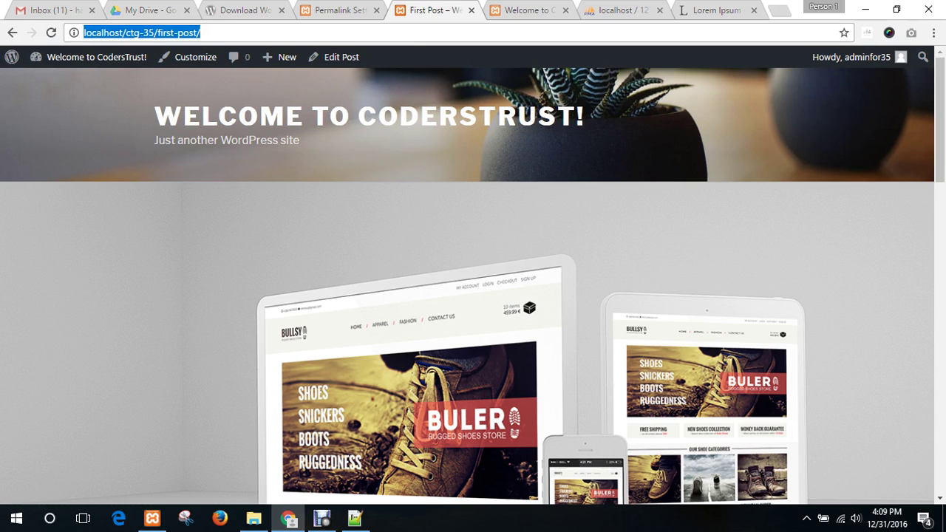
- Close First Post, reload the home page listing First Post and Hello world!, return to Permalinks
{"action": "left_click", "coordinate": [414, 229]}
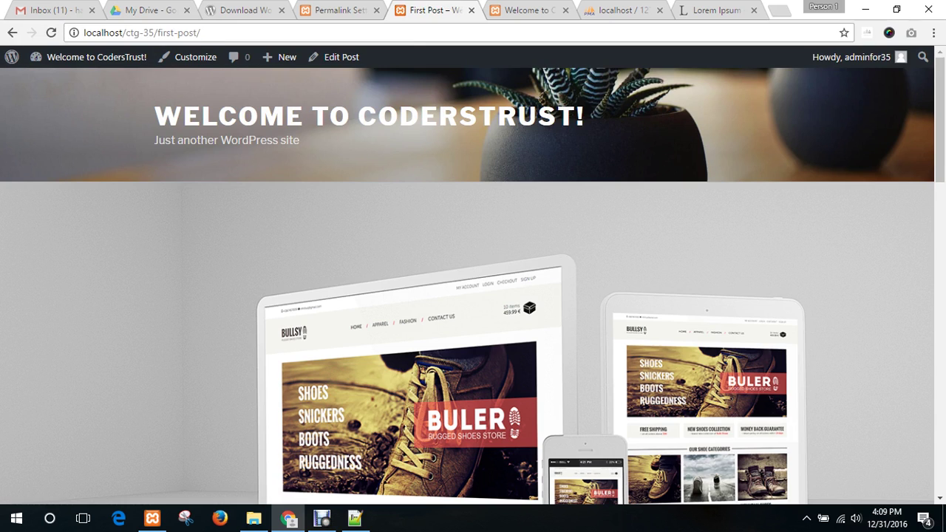
{"action": "scroll", "coordinate": [413, 229], "scroll_direction": "down", "scroll_amount": 2}
{"action": "scroll", "coordinate": [414, 229], "scroll_direction": "up", "scroll_amount": 2}
{"action": "left_click", "coordinate": [471, 10]}
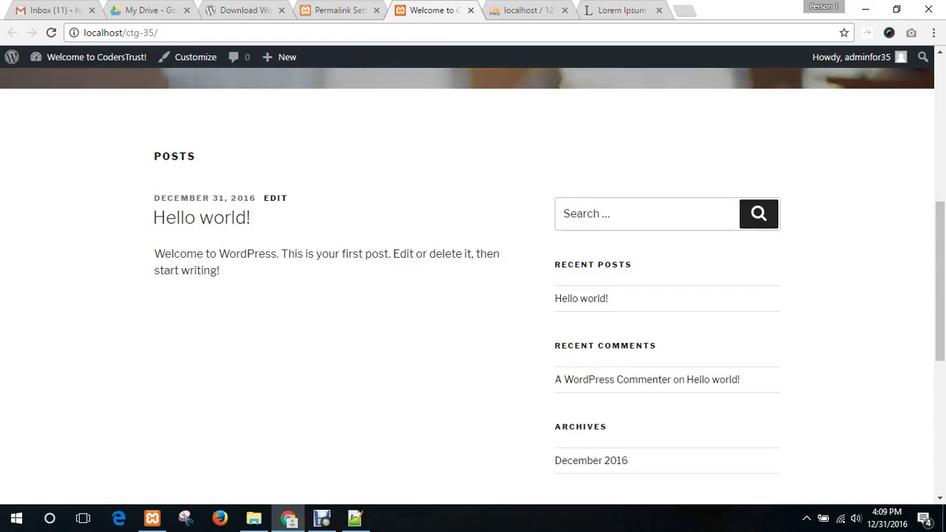
{"action": "scroll", "coordinate": [473, 280], "scroll_direction": "up", "scroll_amount": 8}
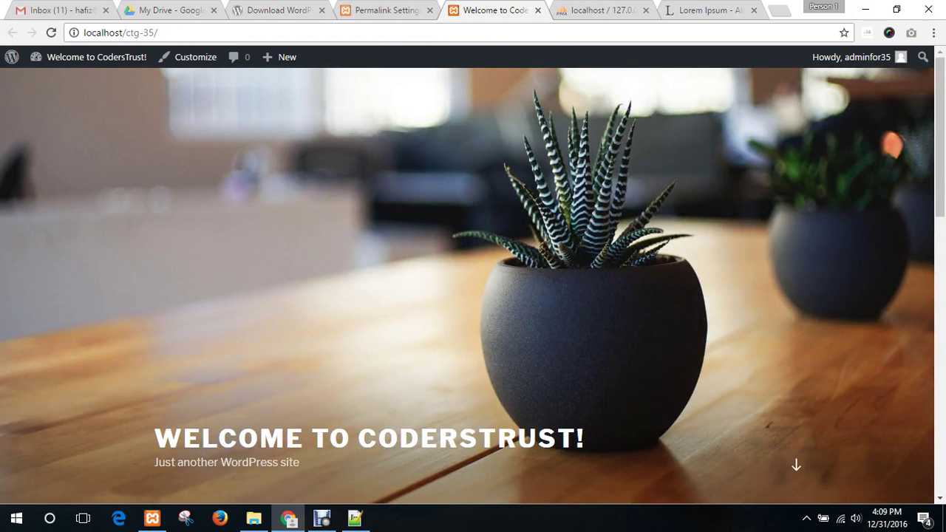
{"action": "scroll", "coordinate": [473, 280], "scroll_direction": "down", "scroll_amount": 5}
{"action": "scroll", "coordinate": [472, 281], "scroll_direction": "up", "scroll_amount": 5}
{"action": "left_click", "coordinate": [51, 32]}
{"action": "scroll", "coordinate": [333, 273], "scroll_direction": "down", "scroll_amount": 5}
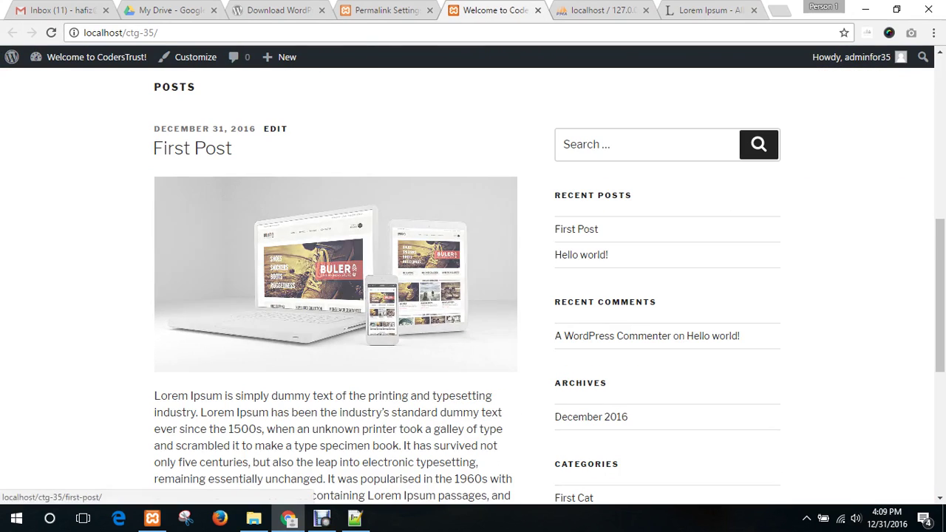
{"action": "scroll", "coordinate": [333, 274], "scroll_direction": "down", "scroll_amount": 5}
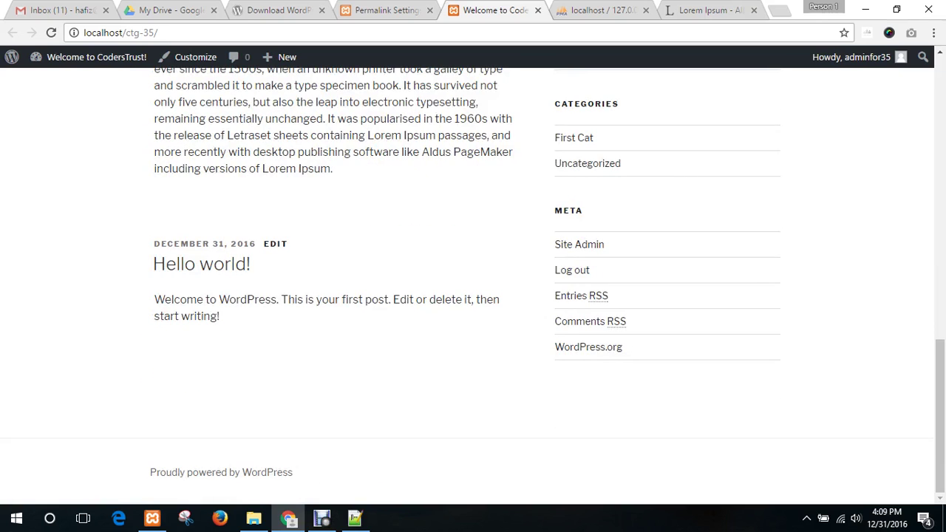
{"action": "scroll", "coordinate": [332, 273], "scroll_direction": "up", "scroll_amount": 10}
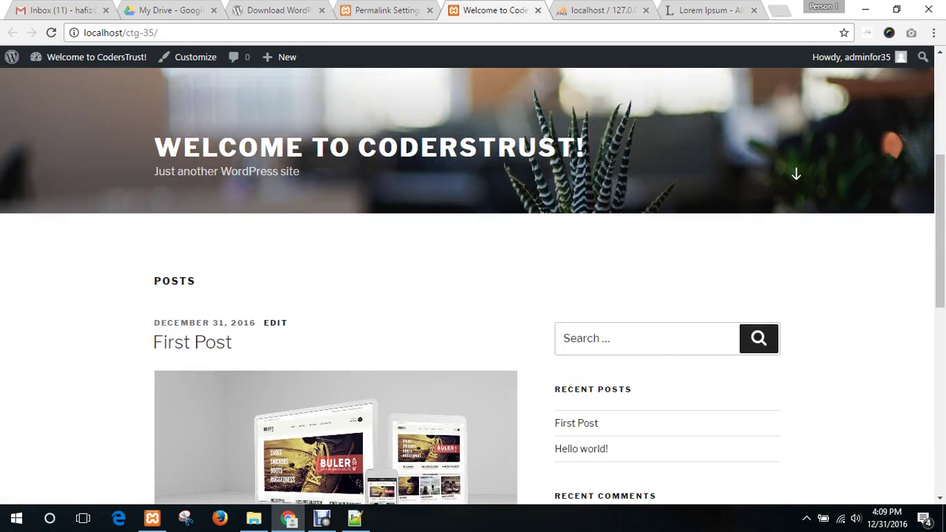
{"action": "key", "text": "ctrl+shift+Tab"}
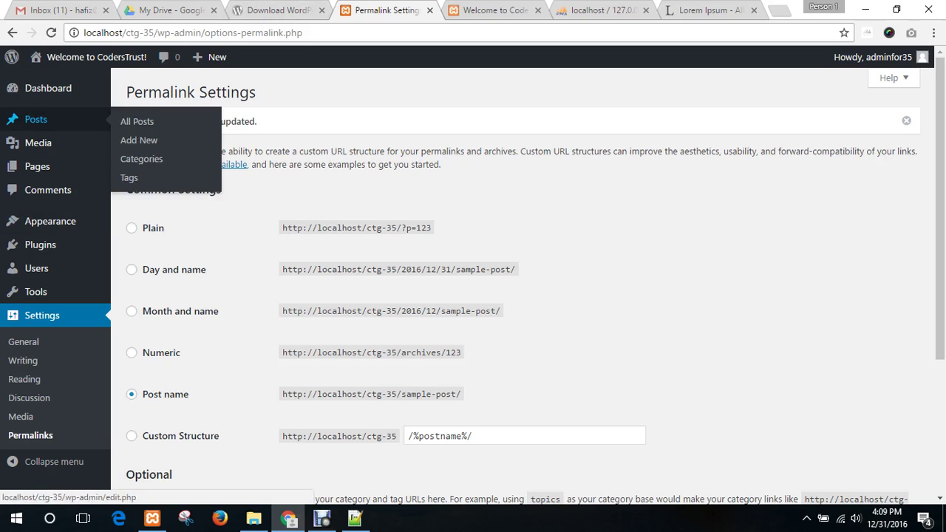
- Look over All Posts, then go to the Media Library with its single mockup image
{"action": "left_click", "coordinate": [45, 119]}
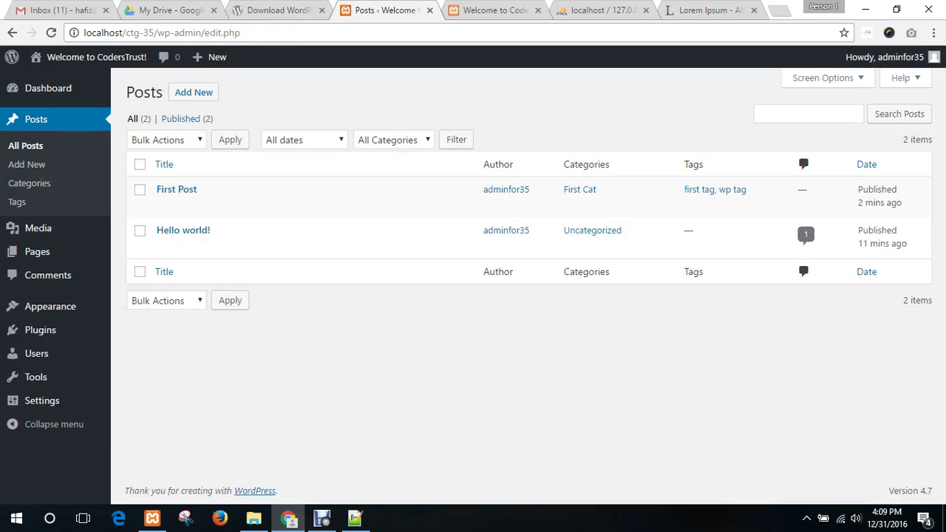
{"action": "mouse_move", "coordinate": [184, 231]}
{"action": "mouse_move", "coordinate": [176, 194]}
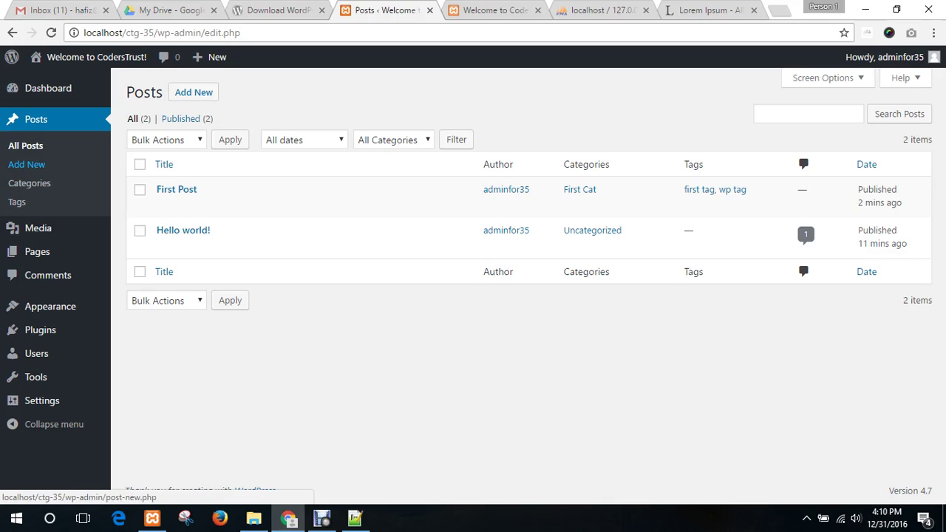
{"action": "mouse_move", "coordinate": [37, 228]}
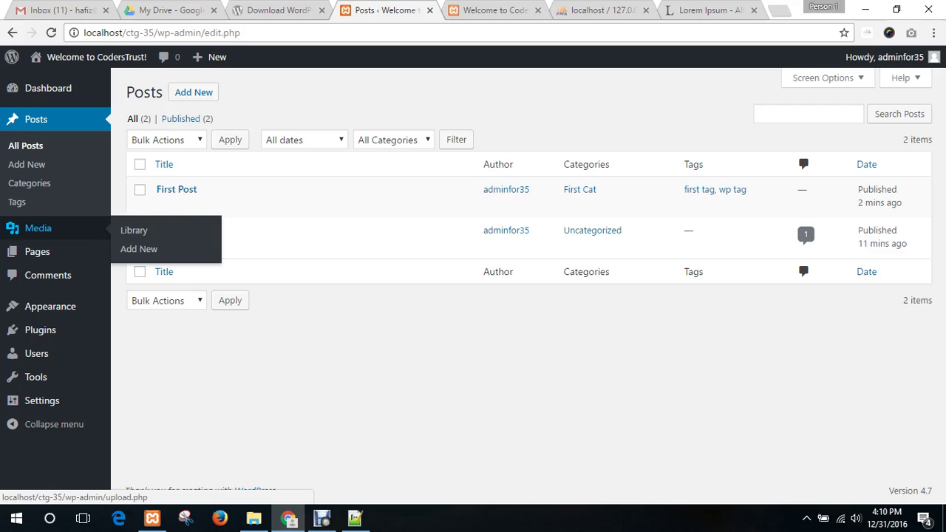
{"action": "left_click", "coordinate": [38, 227]}
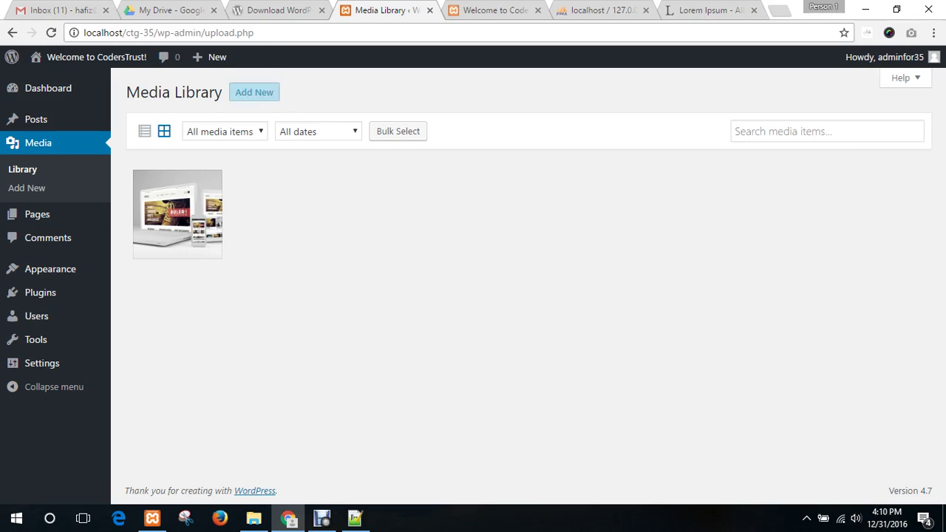
- Upload a second mockup image from the desktop to Media, then go to the Pages list
{"action": "left_click", "coordinate": [255, 92]}
{"action": "key", "text": "super+Down"}
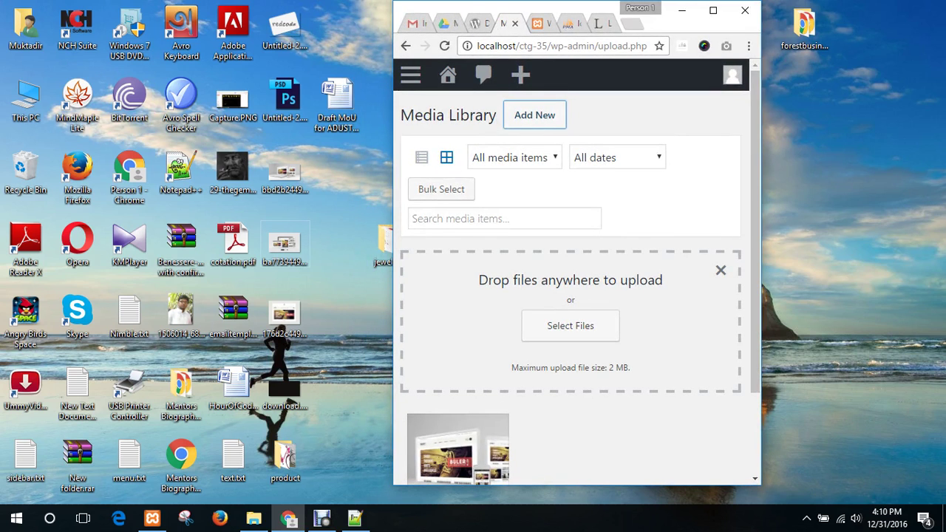
{"action": "left_click_drag", "start_coordinate": [285, 243], "coordinate": [650, 347]}
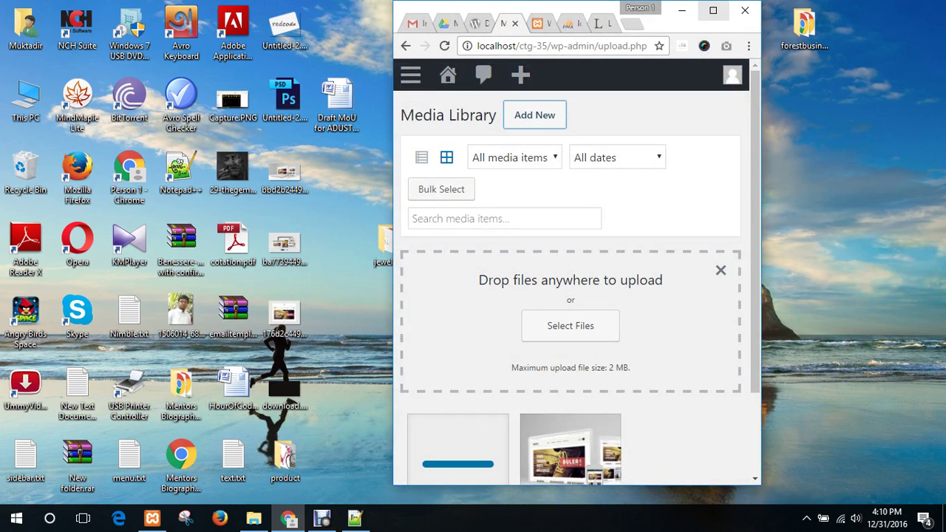
{"action": "key", "text": "super+Up"}
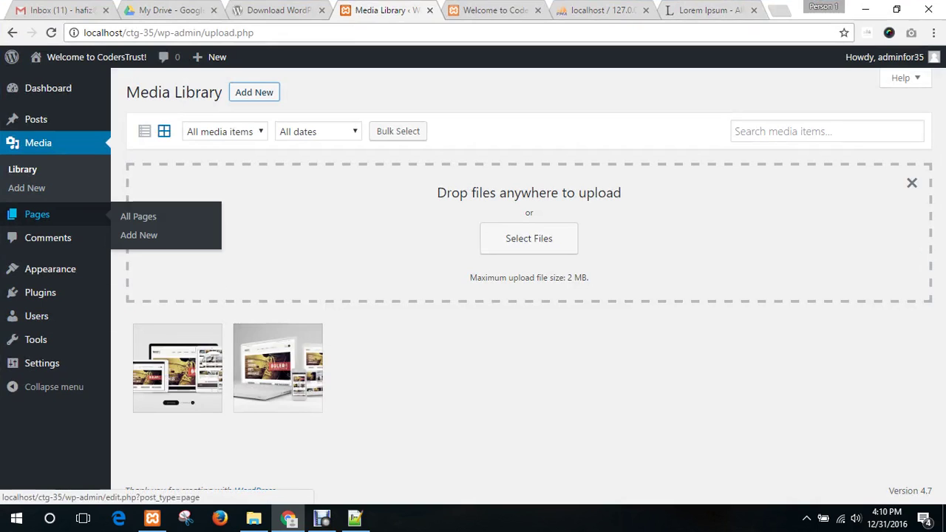
{"action": "left_click", "coordinate": [37, 214]}
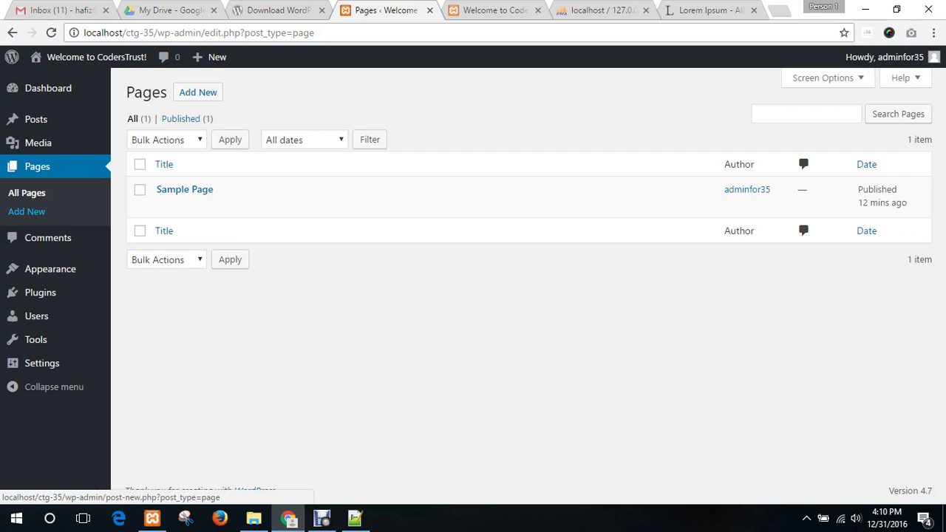
- Create a new page titled 'About Us' containing the pasted Lorem Ipsum paragraph
{"action": "left_click", "coordinate": [27, 211]}
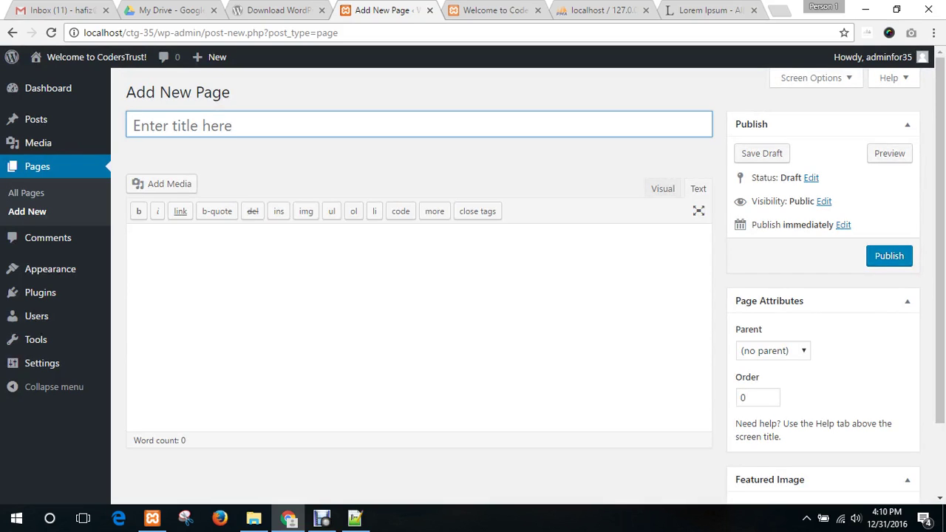
{"action": "type", "text": "Abo"}
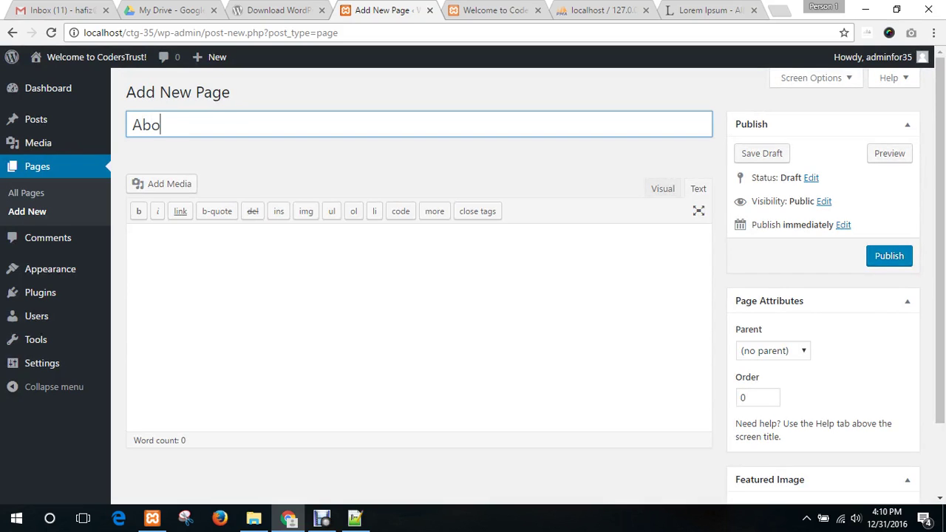
{"action": "type", "text": "ut Us"}
{"action": "left_click", "coordinate": [134, 237]}
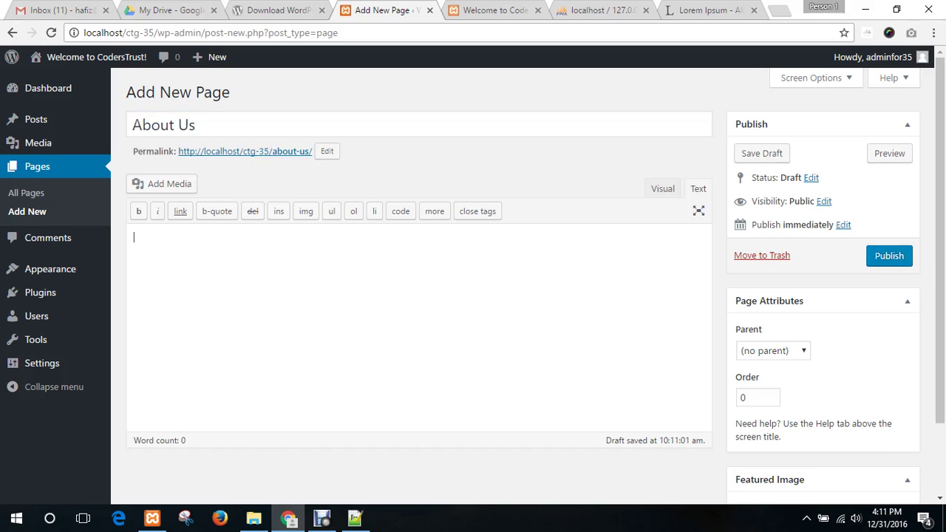
{"action": "type", "text": "Lorem Ipsum is simply dummy text of the printing and typesetting industry. Lorem Ipsum has been the industry's standard dummy text ever since the 1500s, when an unknown printer took a galley of type and scrambled it to make a type specimen book. It has survived not only five centuries, but also the leap into electronic typesetting, remaining essentially unchanged. It was popularised in the 1960s with the release of Letraset sheets containing Lorem Ipsum passages, and more recently with desktop publishing software like Aldus PageMaker including versions of Lorem Ipsum."}
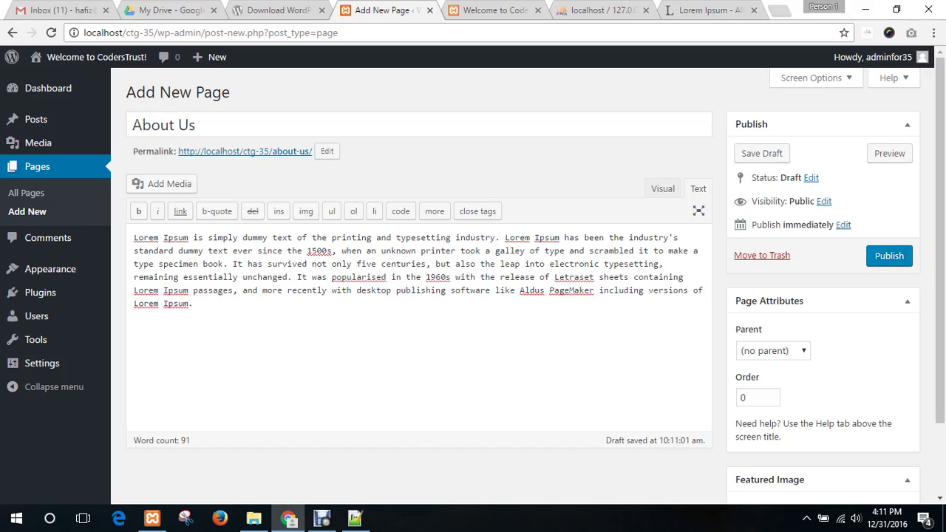
{"action": "scroll", "coordinate": [535, 280], "scroll_direction": "down", "scroll_amount": 1}
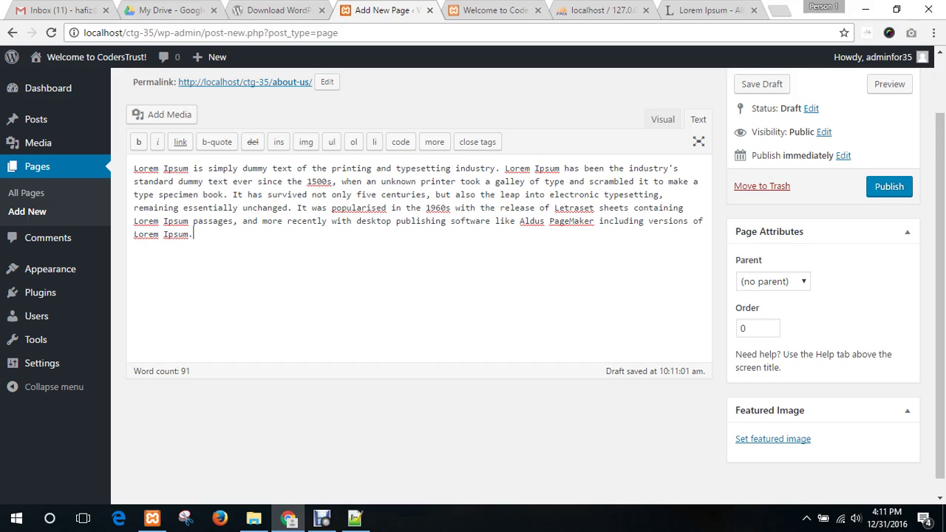
{"action": "scroll", "coordinate": [419, 281], "scroll_direction": "up", "scroll_amount": 2}
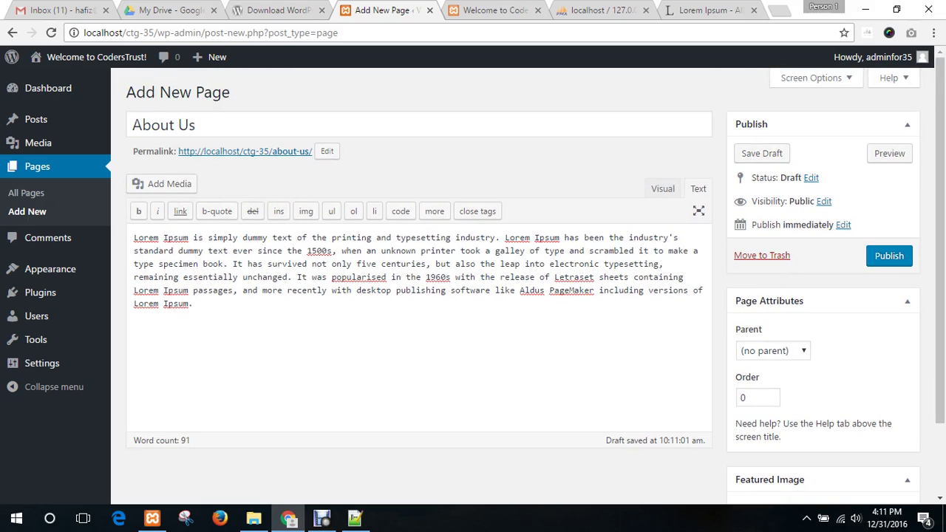
{"action": "scroll", "coordinate": [419, 281], "scroll_direction": "down", "scroll_amount": 2}
{"action": "scroll", "coordinate": [772, 421], "scroll_direction": "down", "scroll_amount": 1}
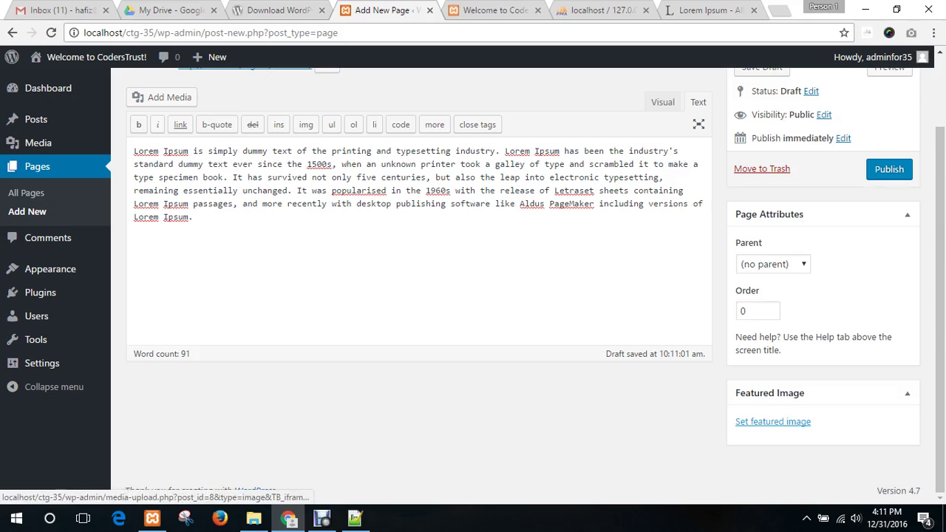
- Set the first device-mockup image as featured image and publish the page
{"action": "left_click", "coordinate": [772, 420]}
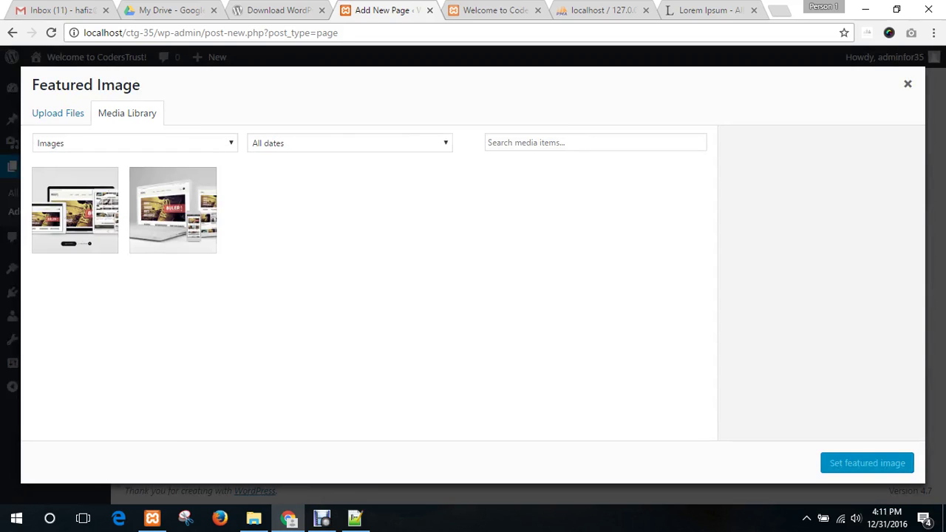
{"action": "left_click", "coordinate": [75, 210]}
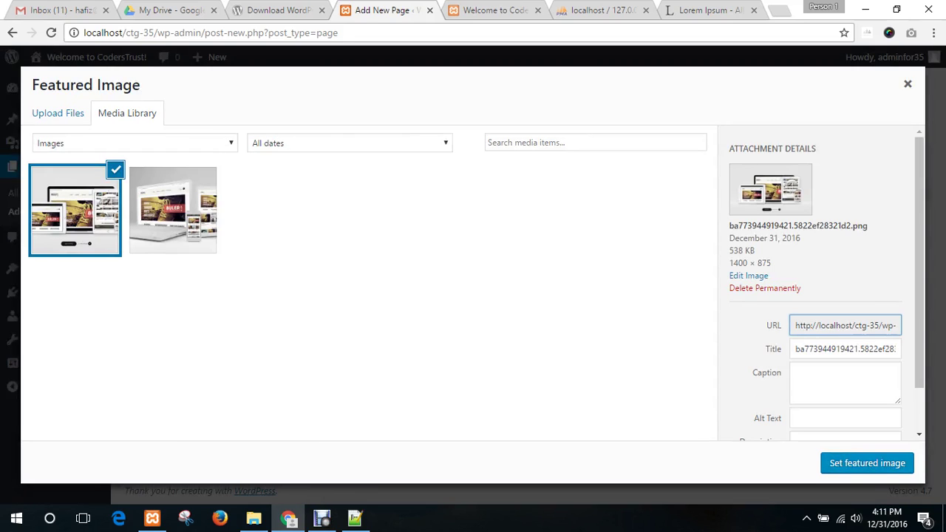
{"action": "left_click", "coordinate": [867, 462]}
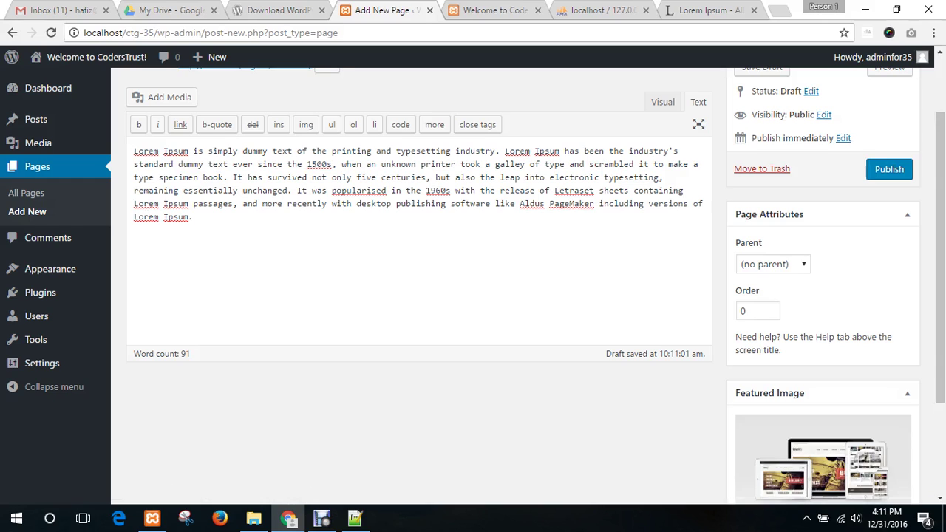
{"action": "scroll", "coordinate": [534, 287], "scroll_direction": "up", "scroll_amount": 2}
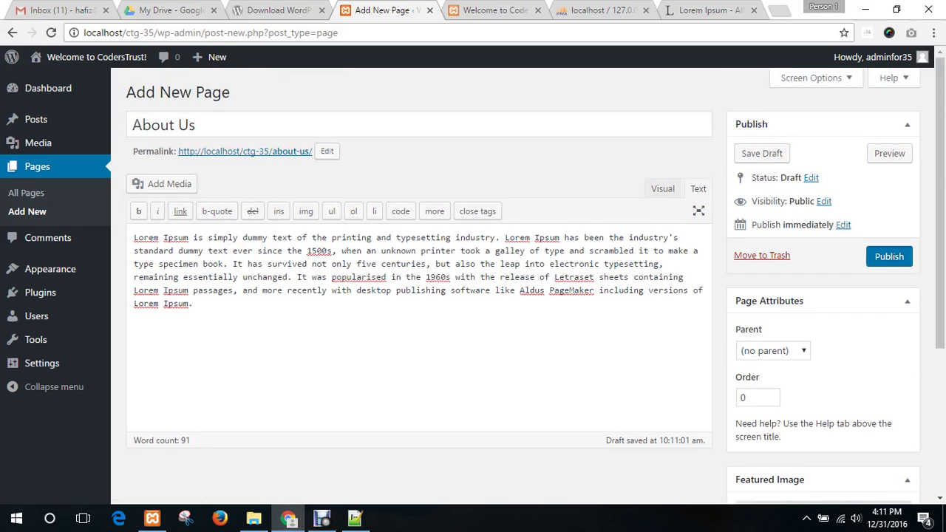
{"action": "left_click", "coordinate": [889, 256]}
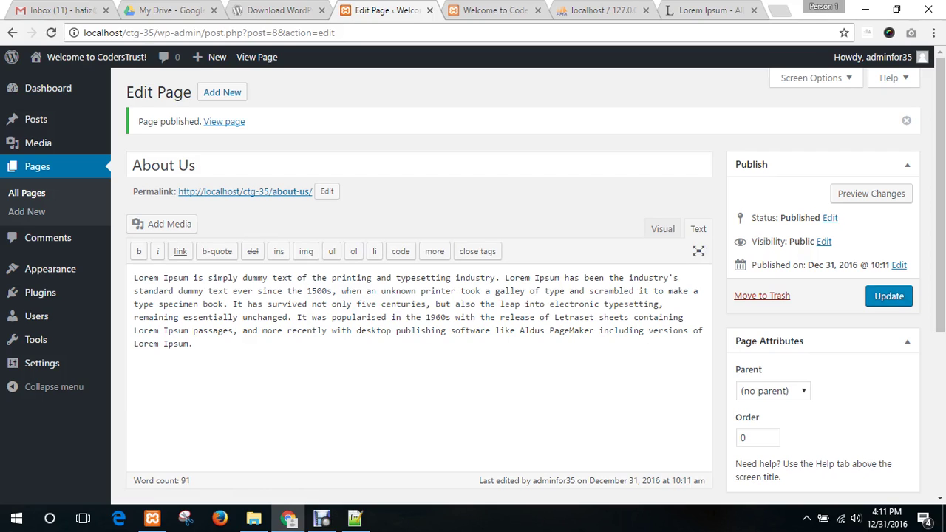
{"action": "right_click", "coordinate": [224, 121]}
{"action": "left_click", "coordinate": [235, 130]}
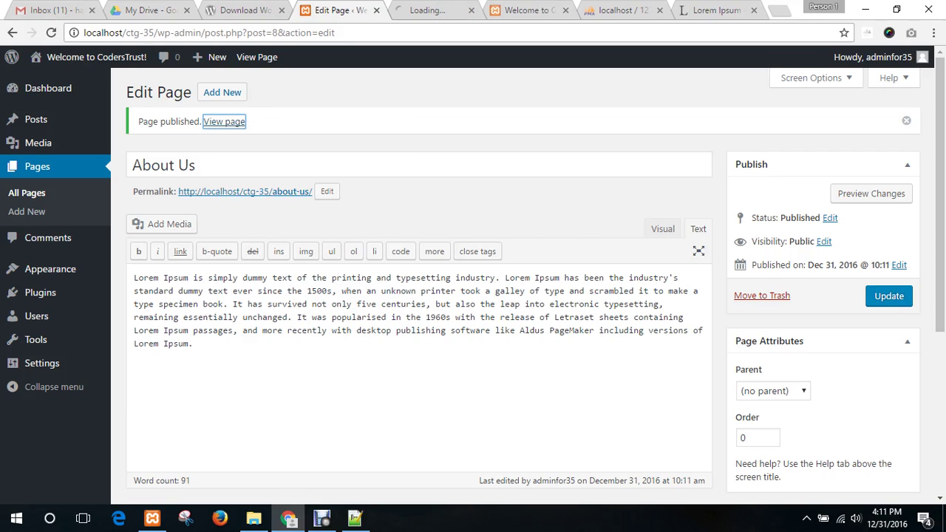
{"action": "left_click", "coordinate": [436, 10]}
{"action": "scroll", "coordinate": [473, 280], "scroll_direction": "down", "scroll_amount": 10}
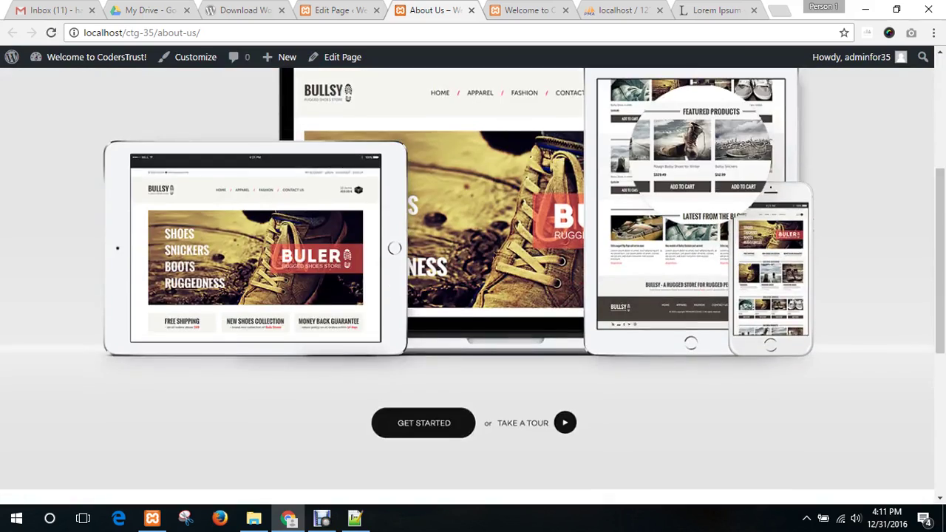
{"action": "scroll", "coordinate": [473, 281], "scroll_direction": "up", "scroll_amount": 8}
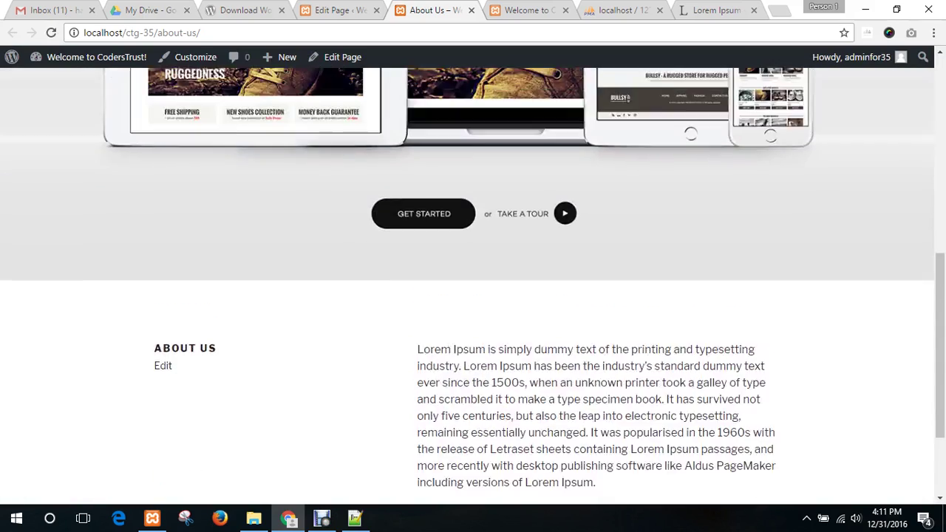
{"action": "scroll", "coordinate": [473, 280], "scroll_direction": "down", "scroll_amount": 3}
{"action": "scroll", "coordinate": [473, 280], "scroll_direction": "down", "scroll_amount": 5}
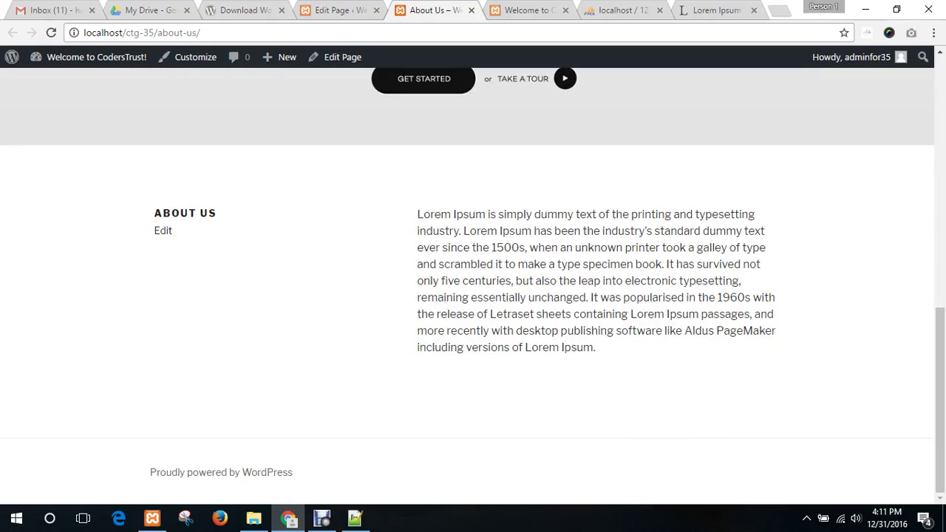
{"action": "scroll", "coordinate": [472, 281], "scroll_direction": "up", "scroll_amount": 10}
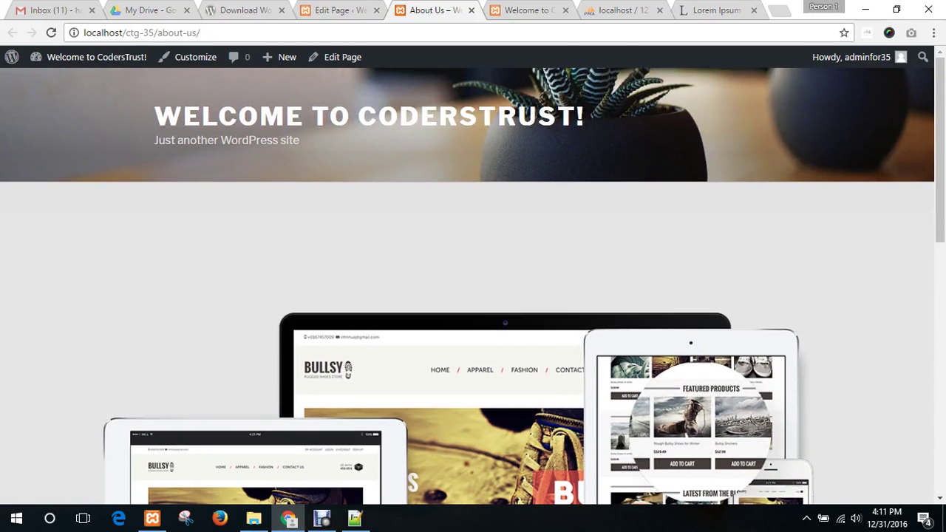
{"action": "left_click", "coordinate": [471, 10]}
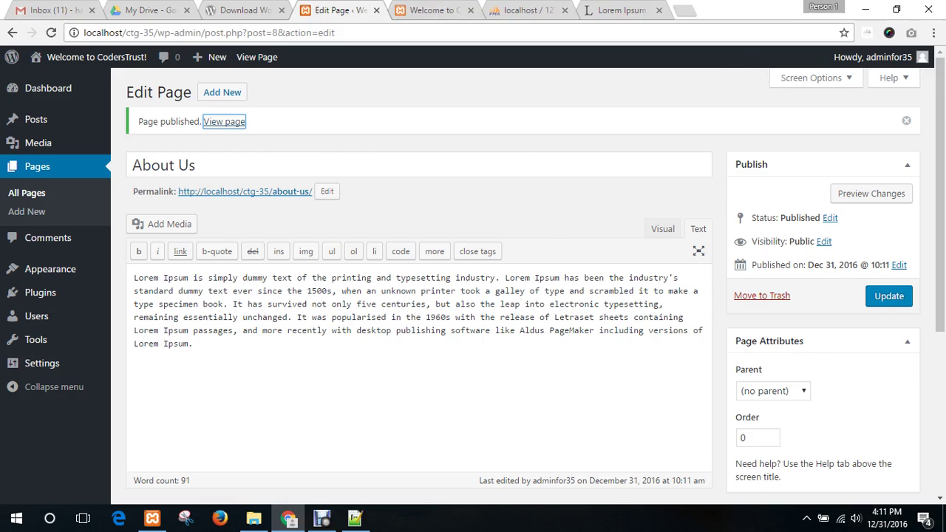
- Go to Appearance > Themes, showing Twenty Seventeen active beside Twenty Fifteen and Twenty Sixteen
{"action": "left_click", "coordinate": [255, 10]}
{"action": "left_click", "coordinate": [325, 11]}
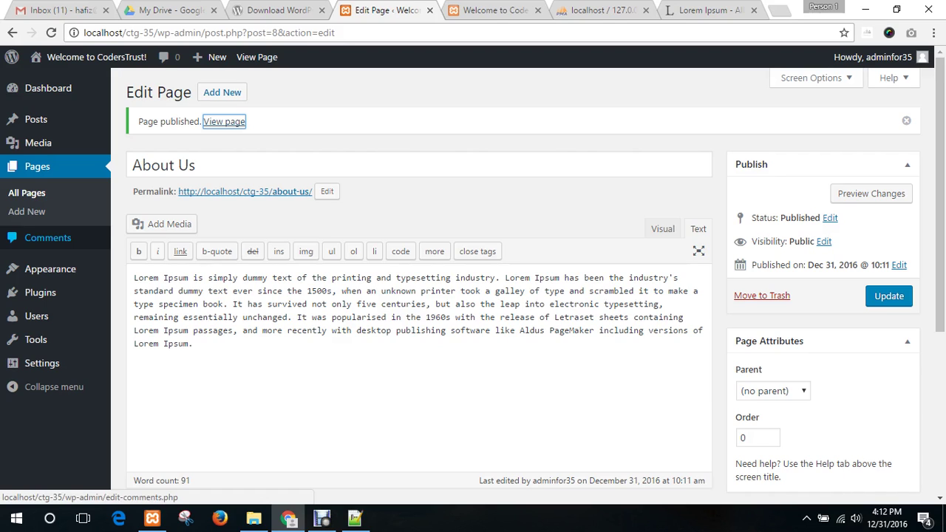
{"action": "mouse_move", "coordinate": [50, 269]}
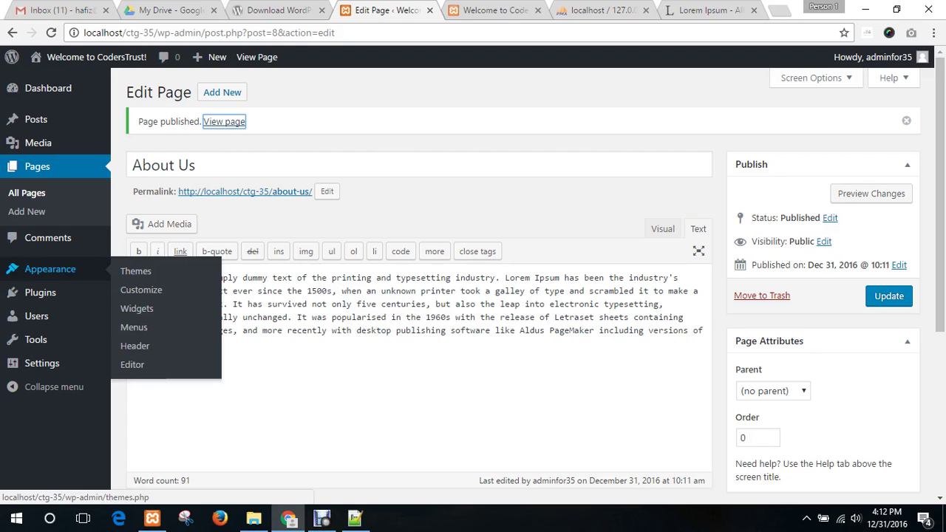
{"action": "left_click", "coordinate": [136, 271]}
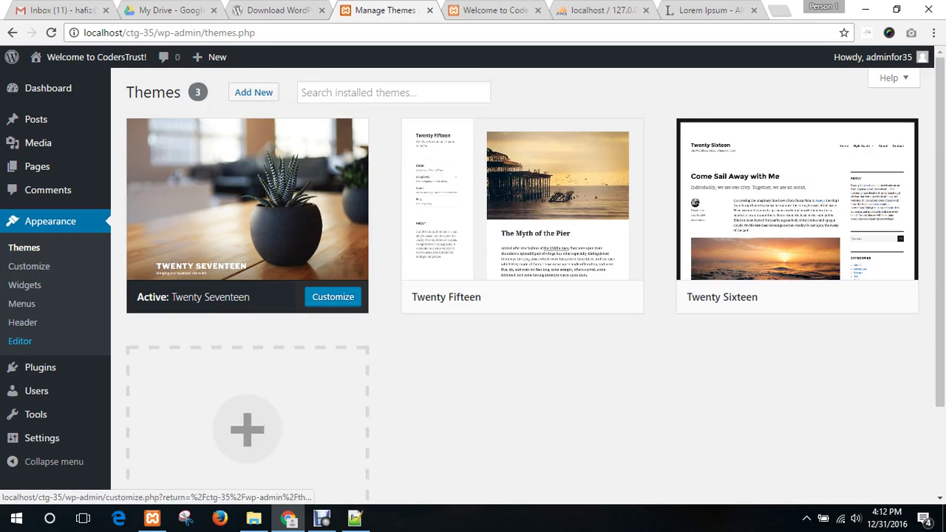
- Refresh the installed themes list and look over the current front page
{"action": "left_click", "coordinate": [23, 247]}
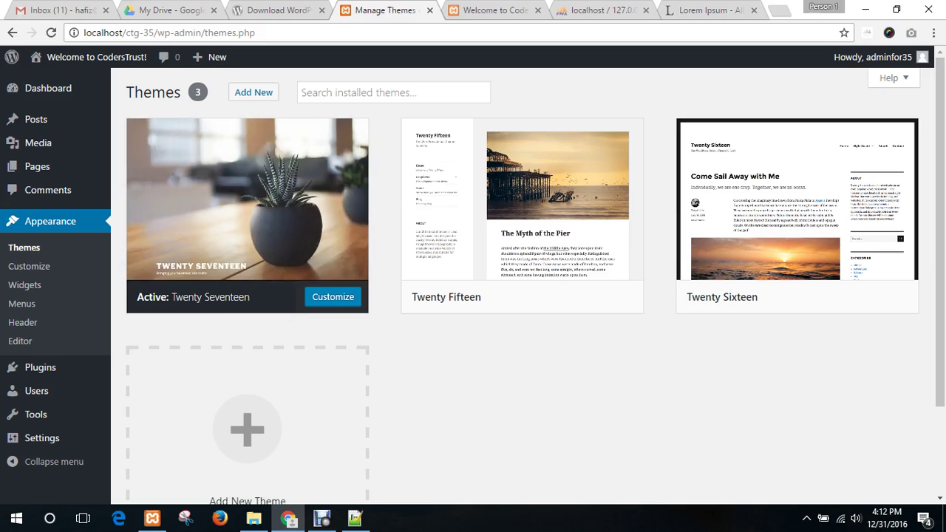
{"action": "left_click", "coordinate": [490, 10]}
{"action": "scroll", "coordinate": [467, 286], "scroll_direction": "up", "scroll_amount": 4}
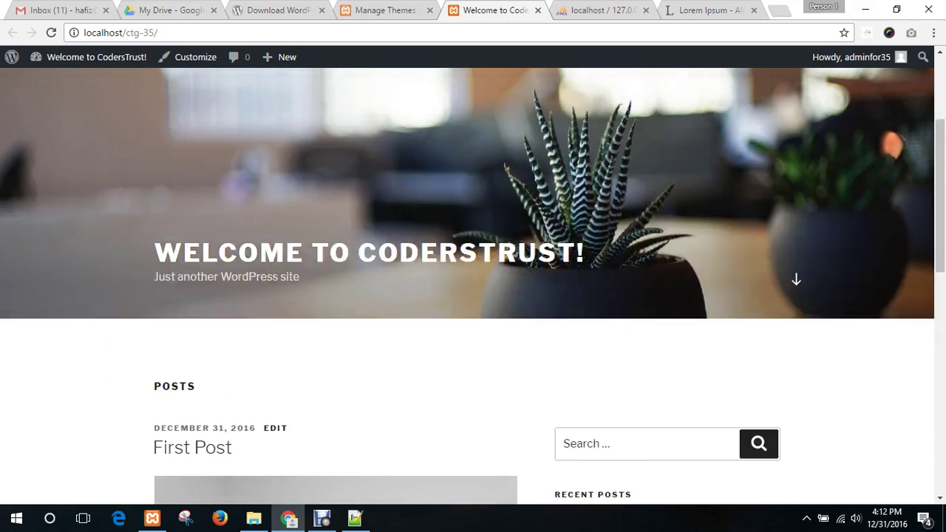
{"action": "scroll", "coordinate": [467, 286], "scroll_direction": "down", "scroll_amount": 7}
{"action": "scroll", "coordinate": [467, 286], "scroll_direction": "down", "scroll_amount": 6}
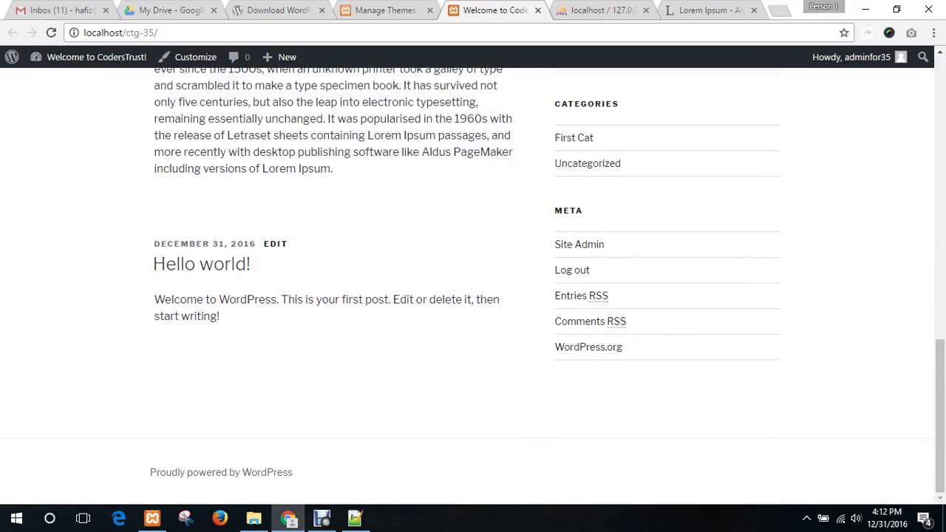
{"action": "scroll", "coordinate": [466, 286], "scroll_direction": "up", "scroll_amount": 12}
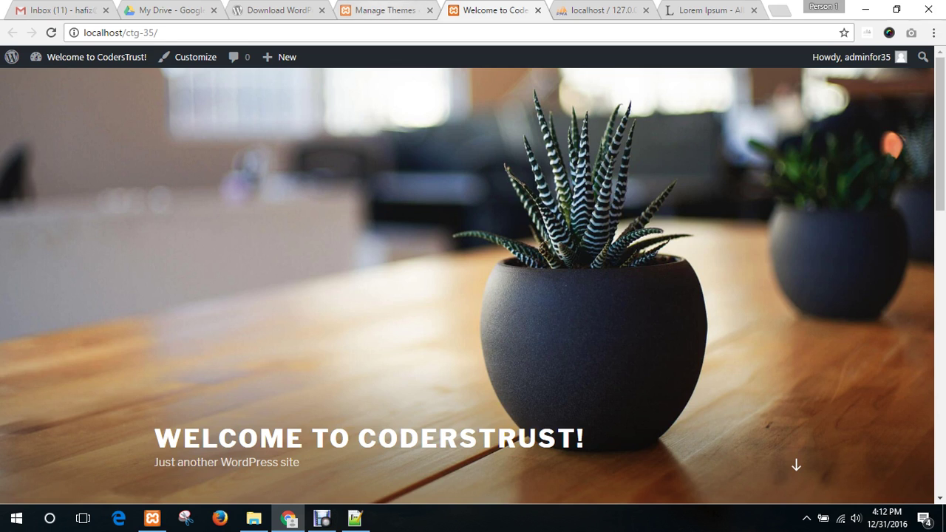
- Activate Twenty Fifteen and reload the front page to review its sidebar layout
{"action": "left_click", "coordinate": [374, 9]}
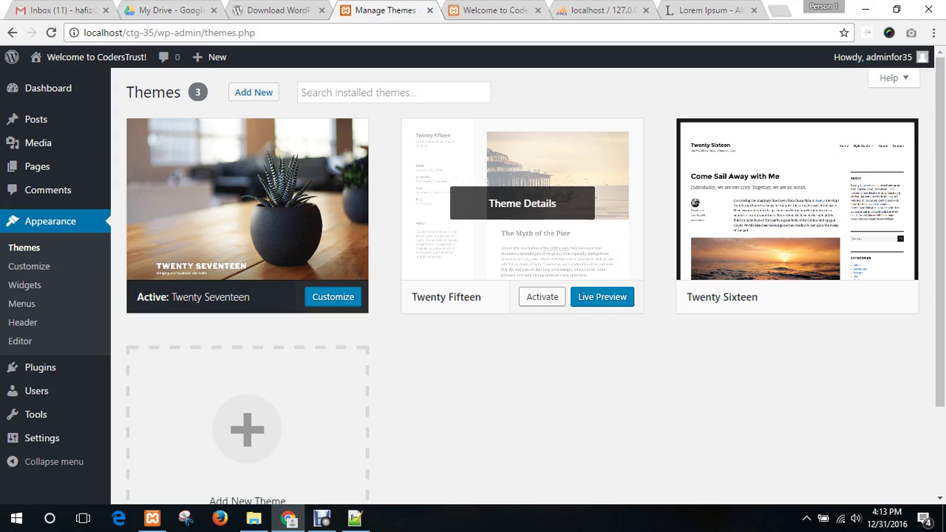
{"action": "left_click", "coordinate": [542, 296]}
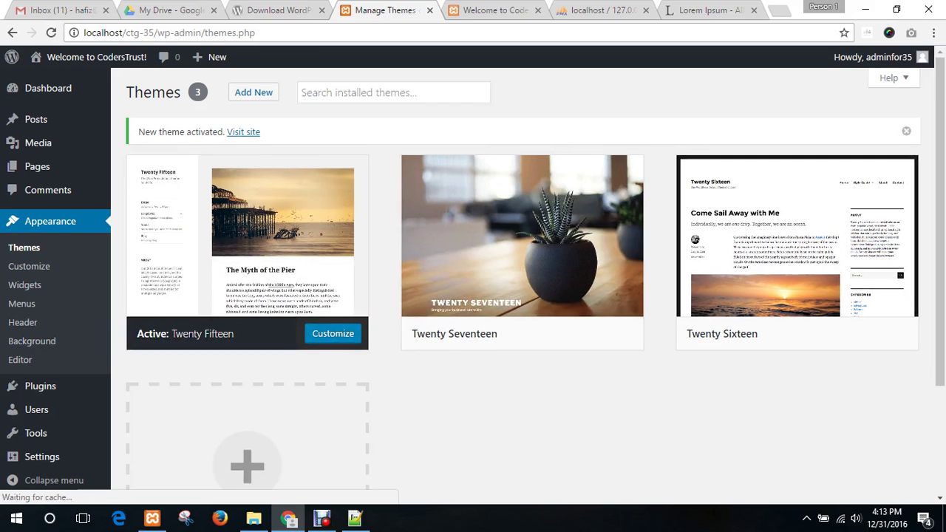
{"action": "left_click", "coordinate": [480, 10]}
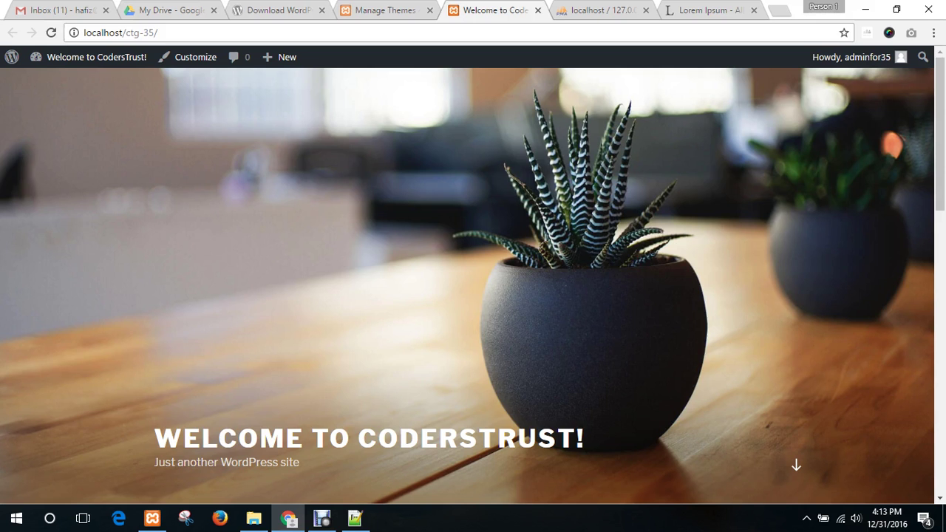
{"action": "left_click", "coordinate": [51, 32]}
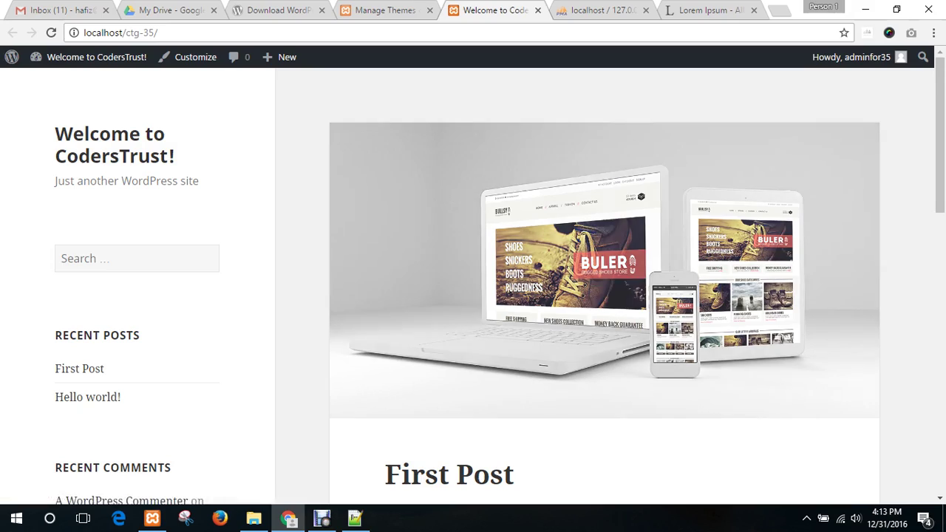
{"action": "scroll", "coordinate": [473, 281], "scroll_direction": "down", "scroll_amount": 3}
{"action": "scroll", "coordinate": [473, 281], "scroll_direction": "down", "scroll_amount": 6}
{"action": "scroll", "coordinate": [473, 281], "scroll_direction": "up", "scroll_amount": 9}
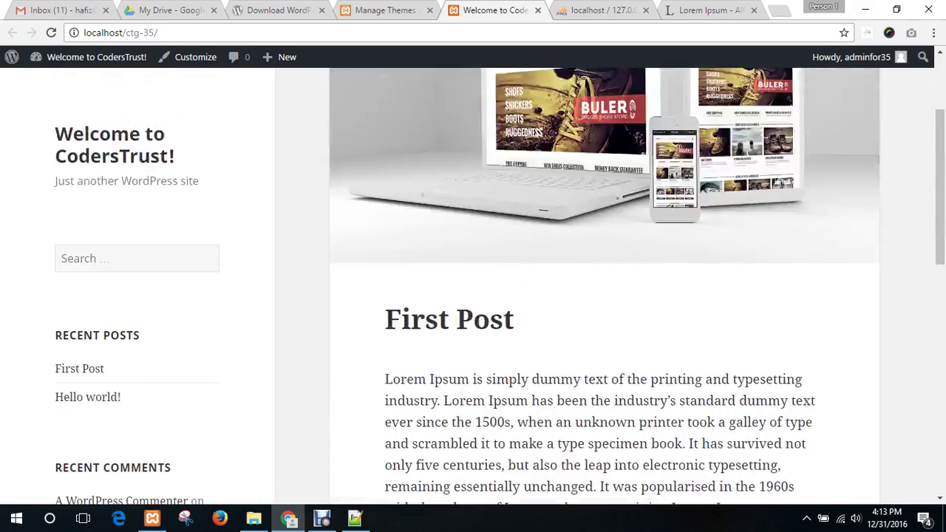
{"action": "scroll", "coordinate": [473, 281], "scroll_direction": "down", "scroll_amount": 10}
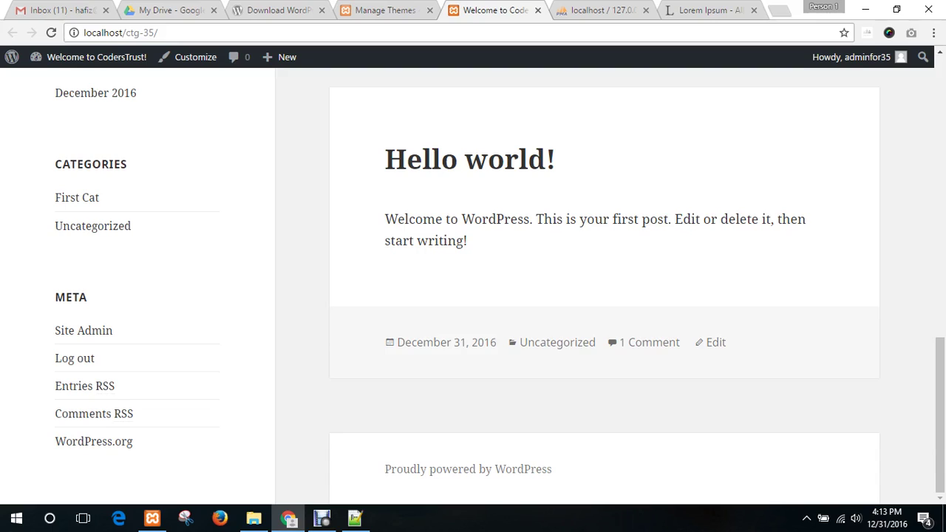
{"action": "scroll", "coordinate": [604, 295], "scroll_direction": "up", "scroll_amount": 10}
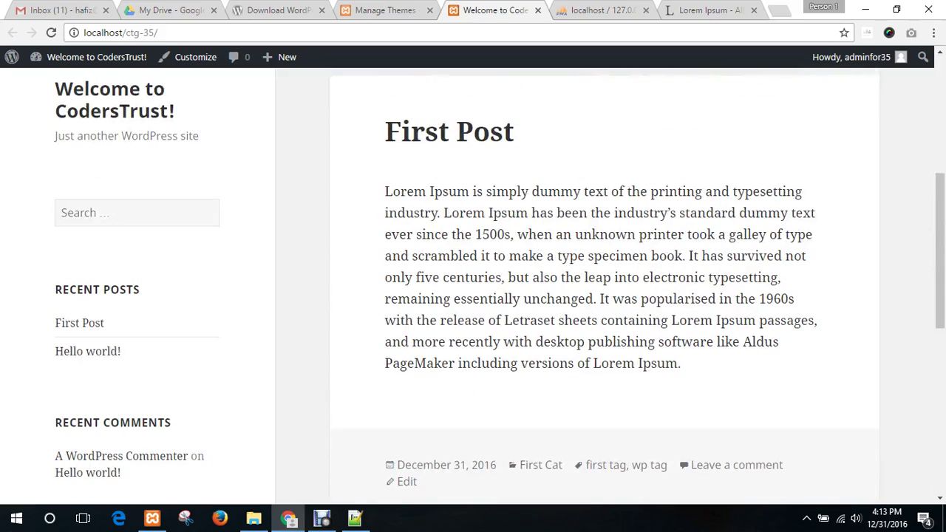
{"action": "scroll", "coordinate": [604, 296], "scroll_direction": "up", "scroll_amount": 2}
{"action": "scroll", "coordinate": [604, 296], "scroll_direction": "down", "scroll_amount": 12}
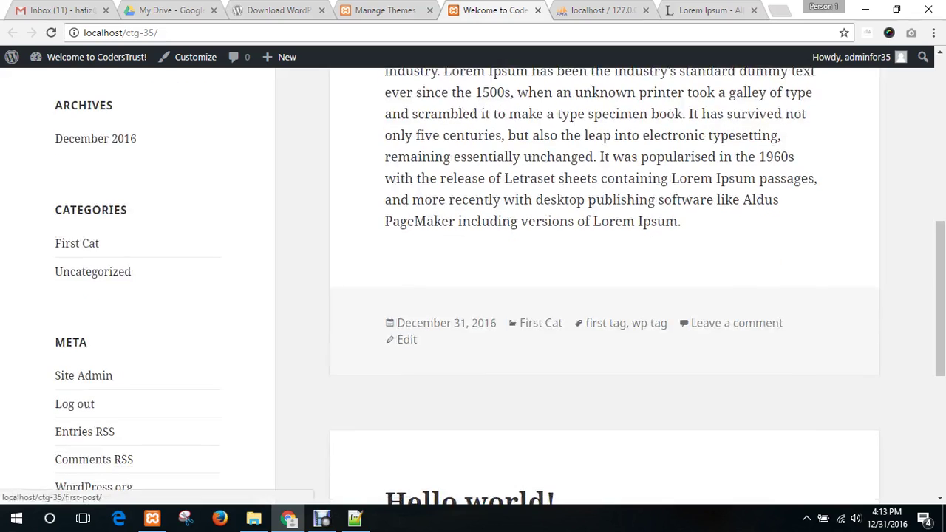
{"action": "scroll", "coordinate": [604, 296], "scroll_direction": "up", "scroll_amount": 15}
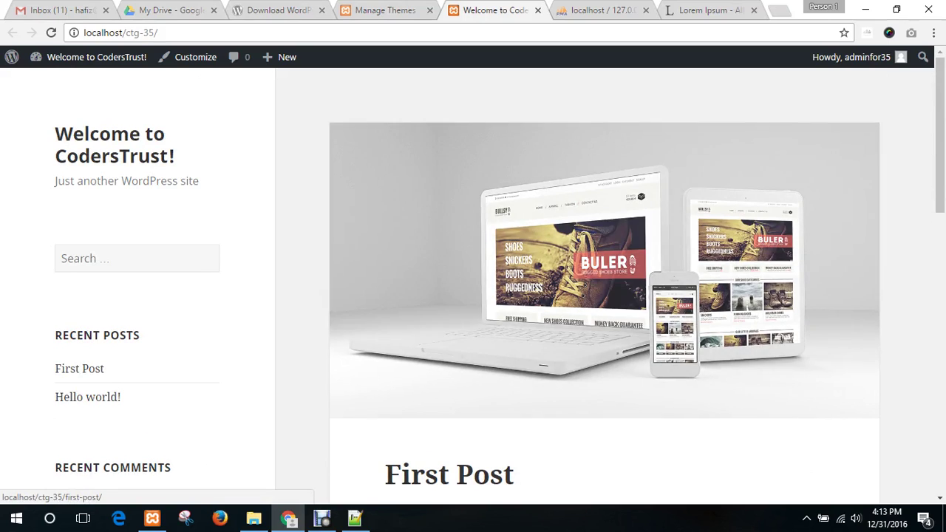
{"action": "key", "text": "ctrl+shift+Tab"}
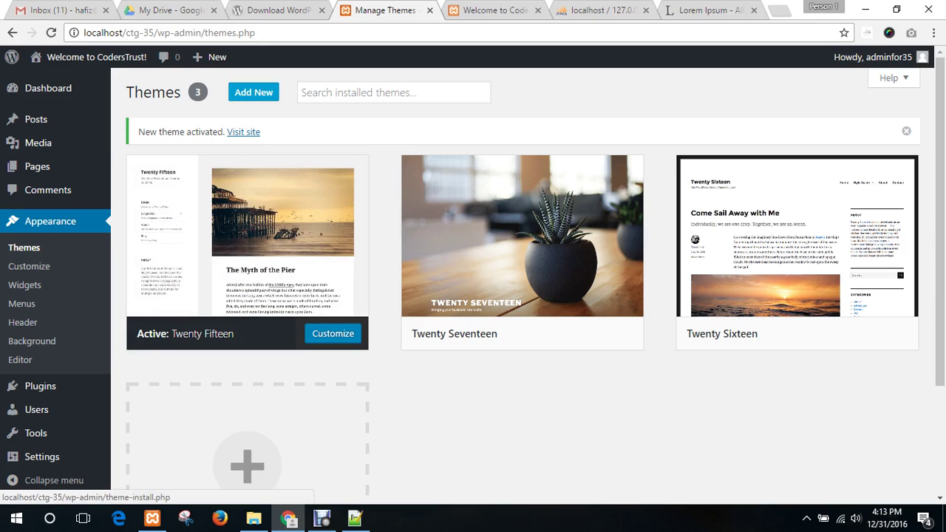
{"action": "left_click", "coordinate": [254, 92]}
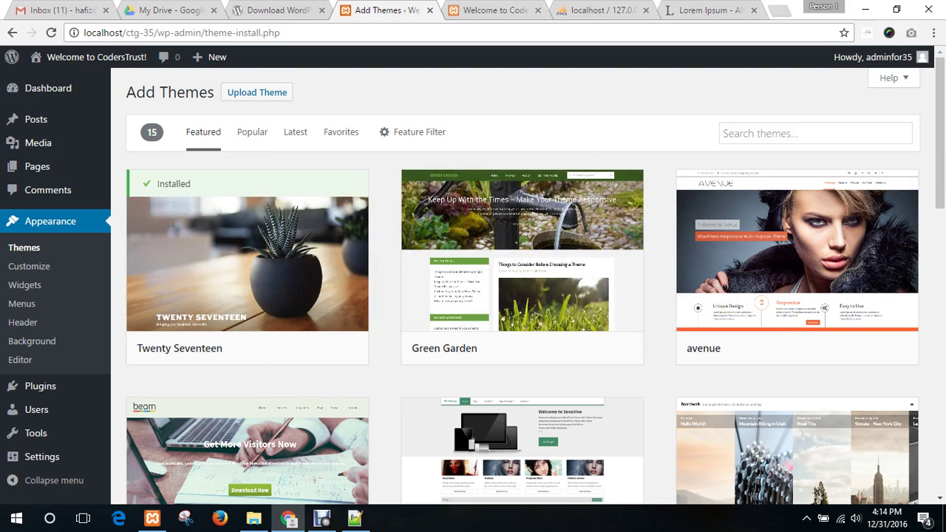
{"action": "left_click", "coordinate": [257, 91]}
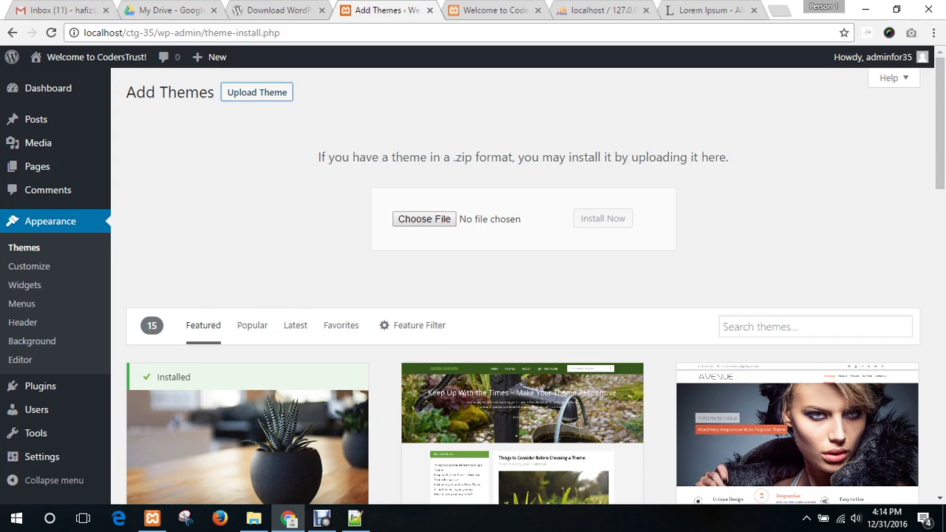
{"action": "left_click", "coordinate": [256, 92]}
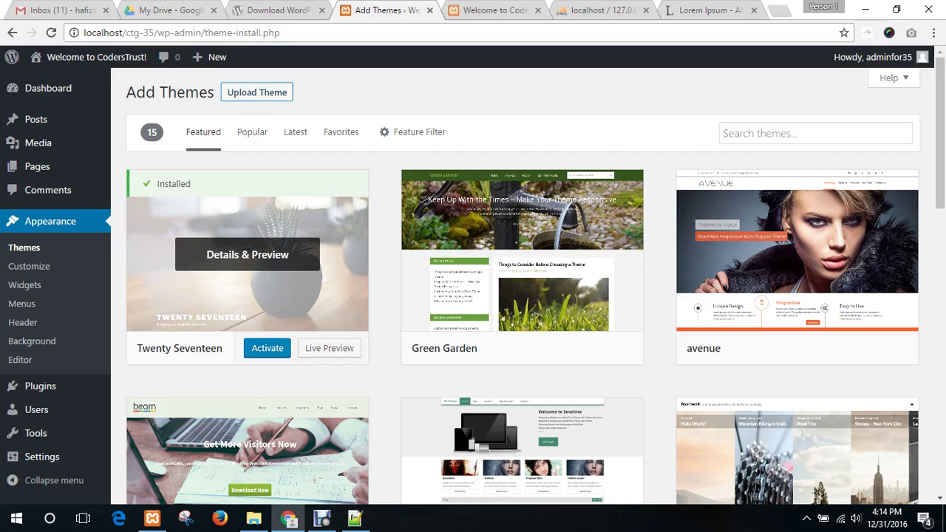
{"action": "scroll", "coordinate": [521, 252], "scroll_direction": "down", "scroll_amount": 4}
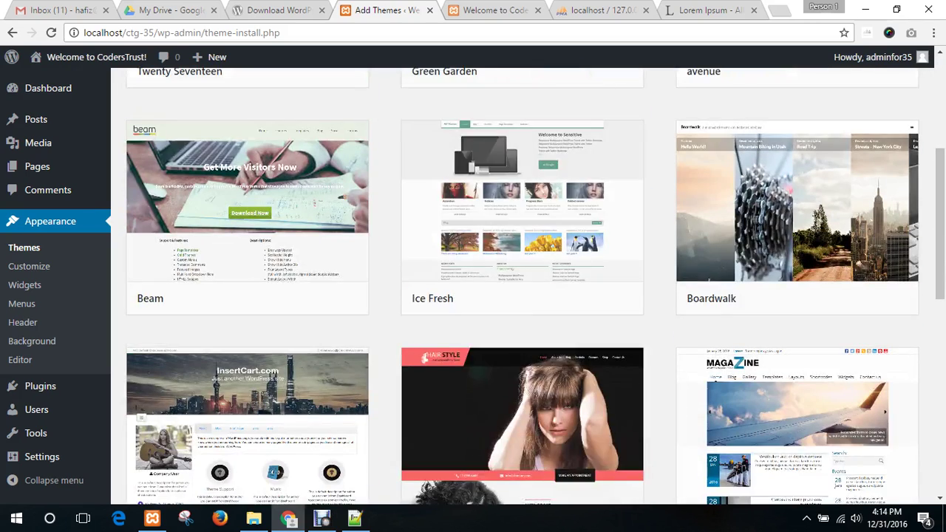
{"action": "scroll", "coordinate": [522, 443], "scroll_direction": "down", "scroll_amount": 9}
{"action": "scroll", "coordinate": [522, 443], "scroll_direction": "up", "scroll_amount": 10}
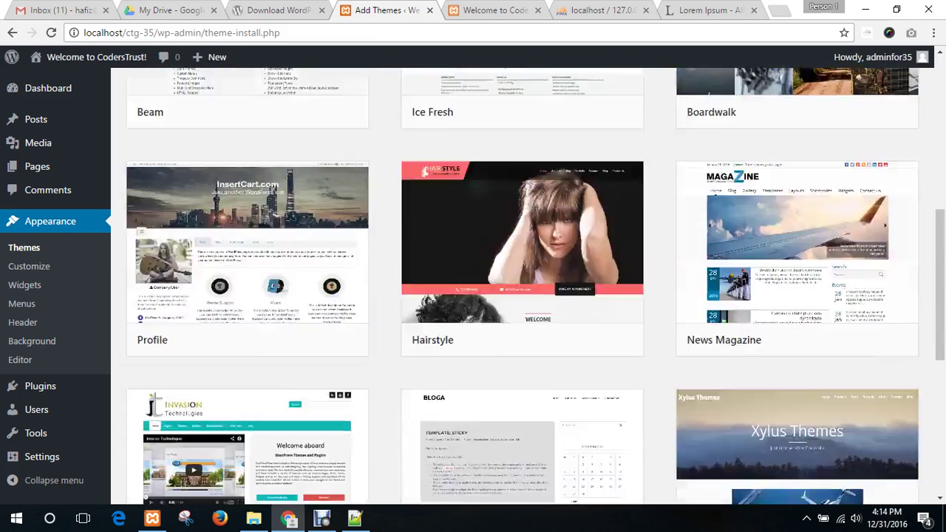
{"action": "scroll", "coordinate": [522, 443], "scroll_direction": "up", "scroll_amount": 3}
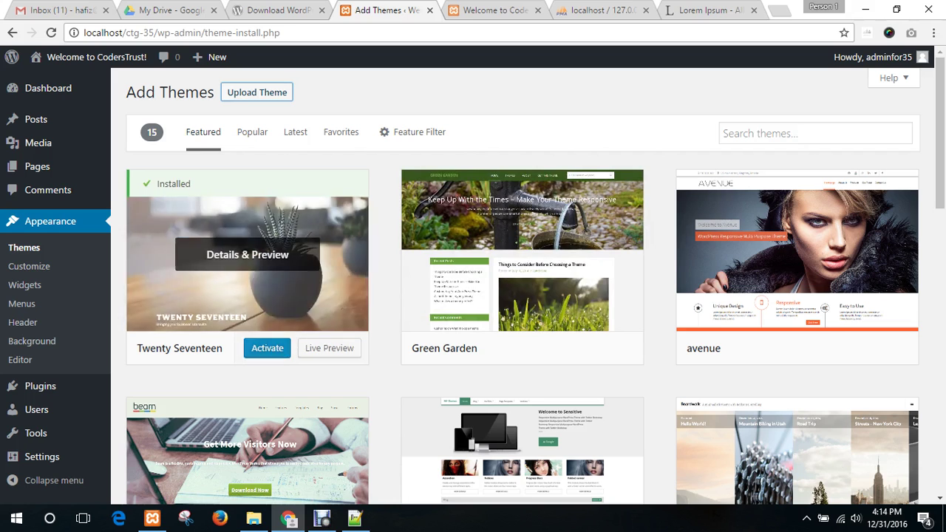
- Search the theme directory for 'enigma', then clear the search to list all 2420 themes
{"action": "left_click", "coordinate": [813, 133]}
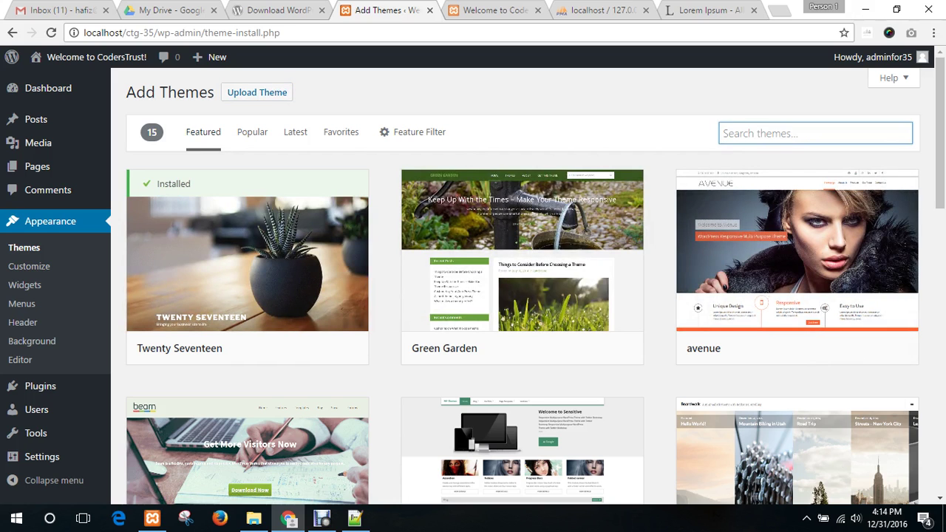
{"action": "type", "text": "enig"}
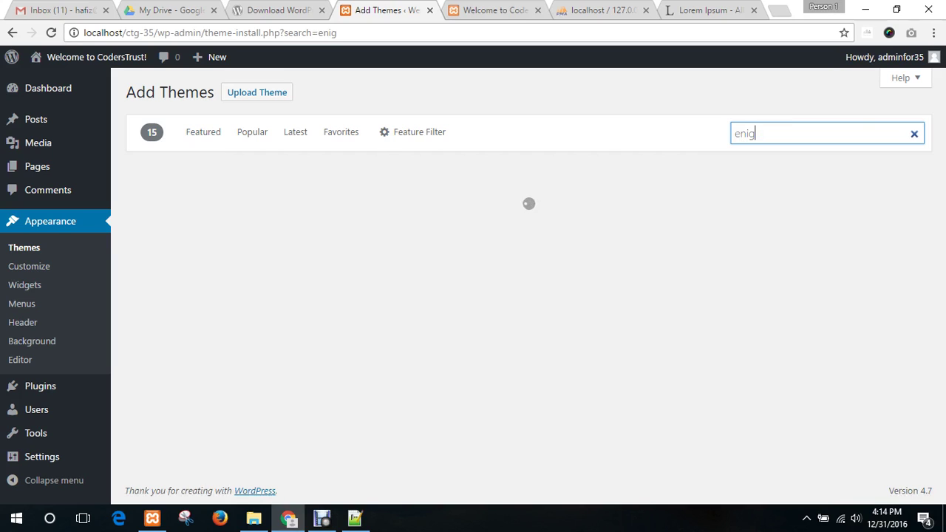
{"action": "type", "text": "ma"}
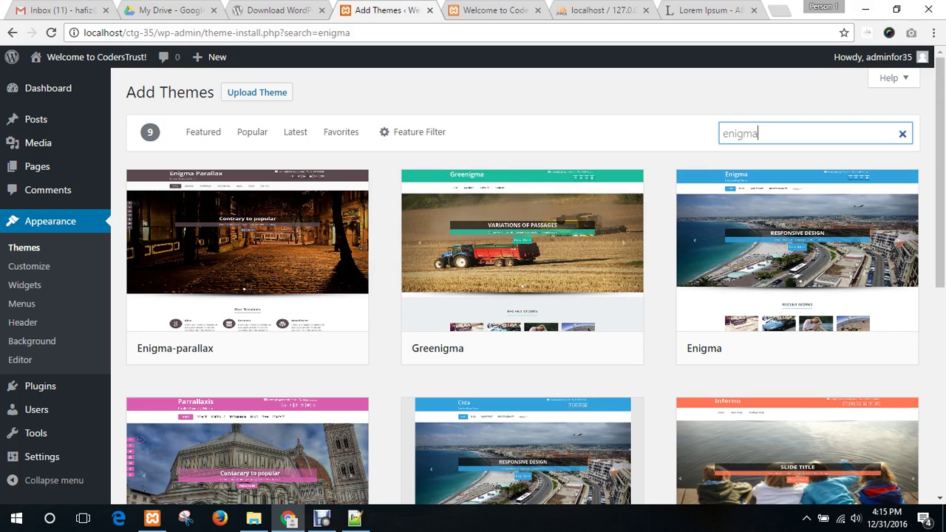
{"action": "left_click", "coordinate": [902, 134]}
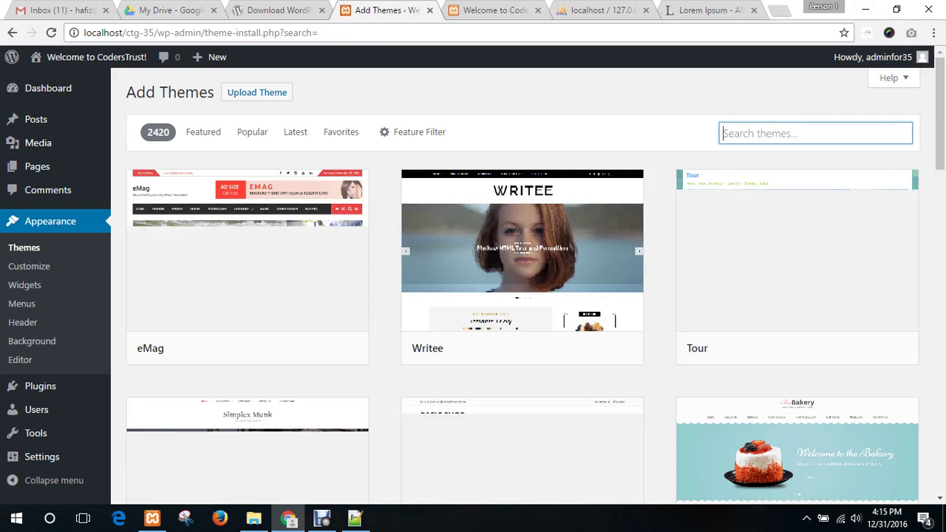
{"action": "mouse_move", "coordinate": [247, 254]}
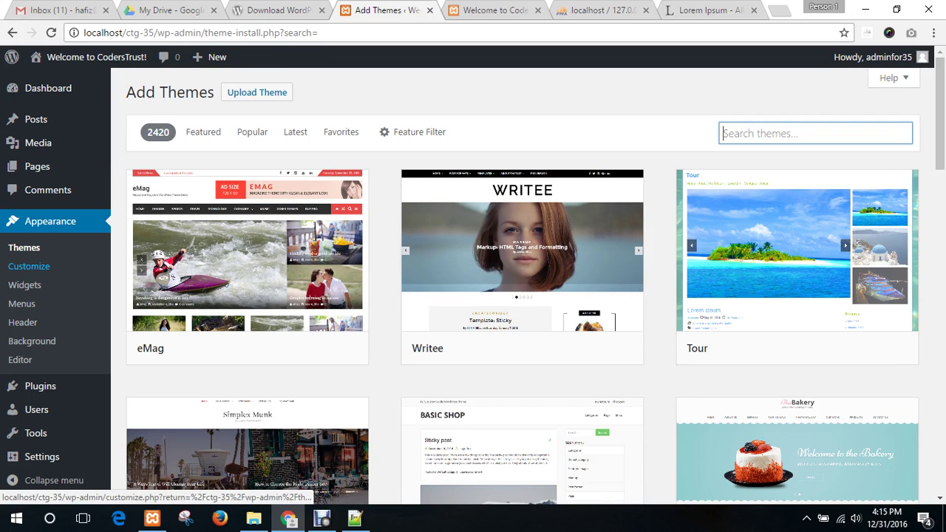
- In Customizer Site Identity, trim the site title from 'Welcome to CodersTrust!' to 'CodersTrust'
{"action": "left_click", "coordinate": [30, 266]}
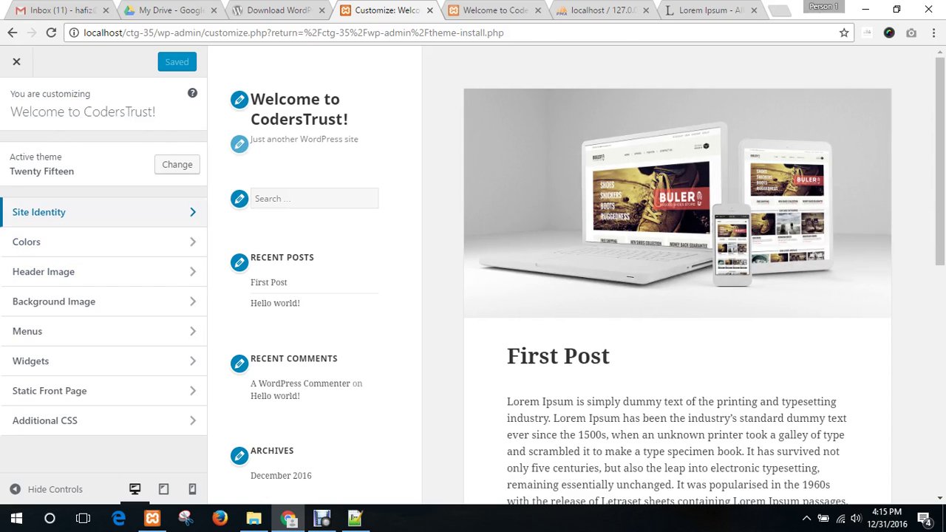
{"action": "left_click", "coordinate": [74, 212]}
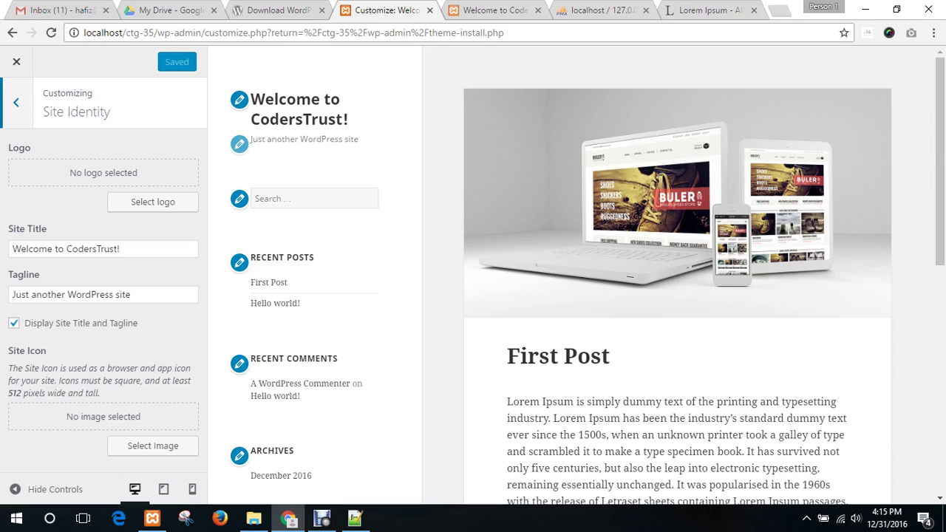
{"action": "left_click_drag", "start_coordinate": [125, 249], "coordinate": [10, 249]}
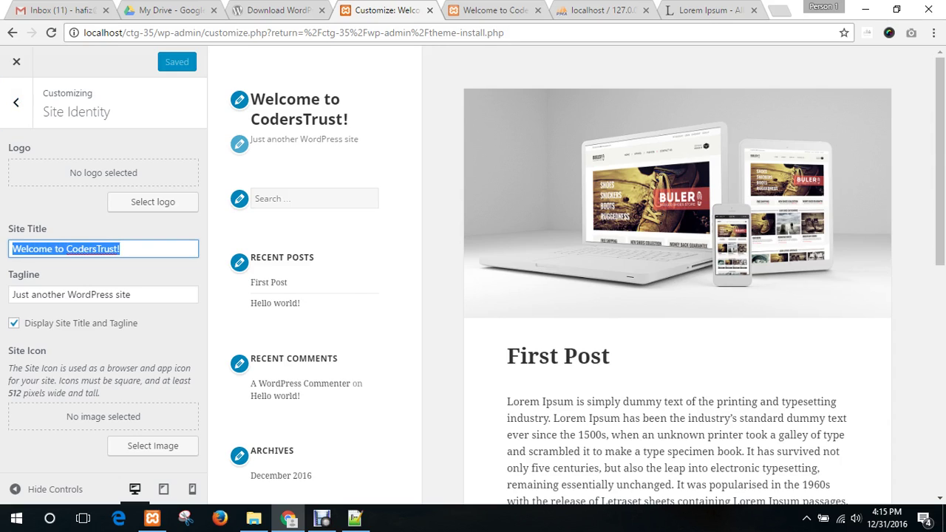
{"action": "left_click", "coordinate": [104, 249]}
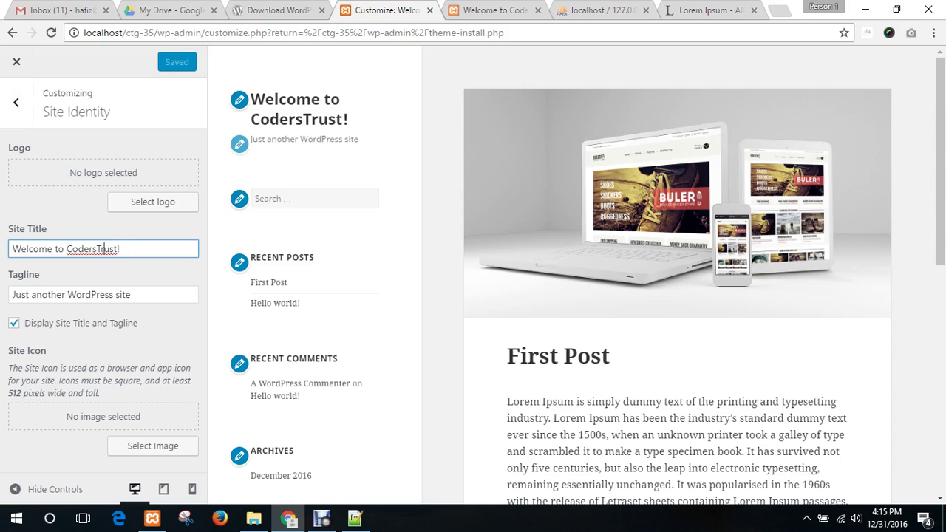
{"action": "left_click_drag", "start_coordinate": [66, 249], "coordinate": [10, 248]}
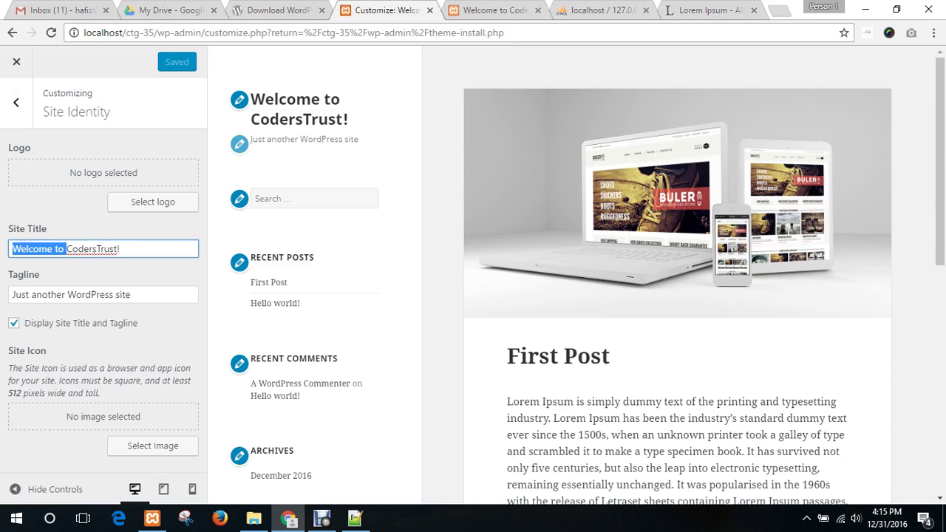
{"action": "key", "text": "BackSpace"}
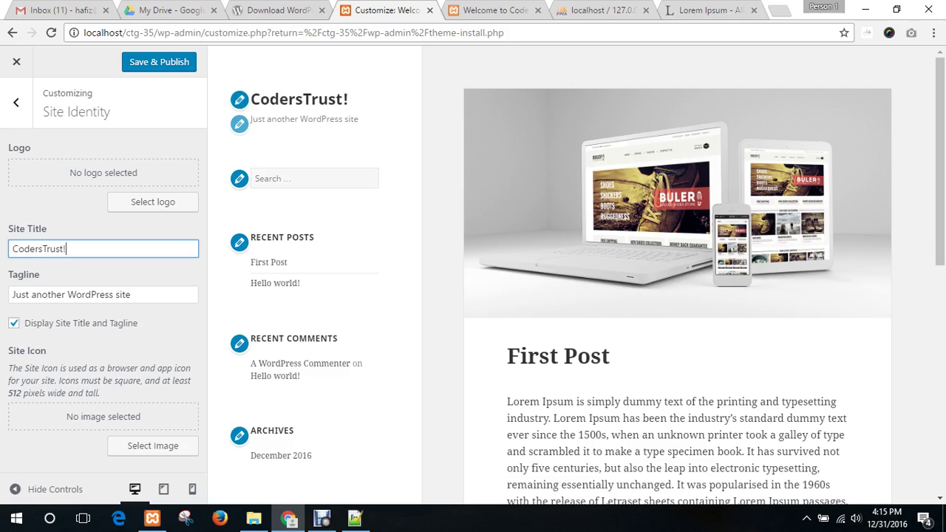
{"action": "key", "text": "BackSpace"}
{"action": "left_click", "coordinate": [69, 294]}
- Replace the tagline with 'Let's make your next project awesome!'
{"action": "triple_click", "coordinate": [69, 294]}
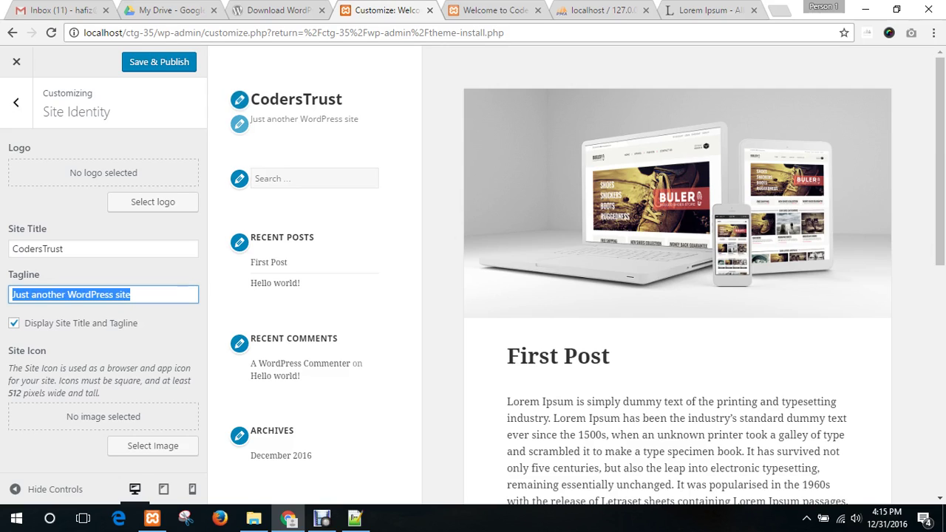
{"action": "key", "text": "BackSpace"}
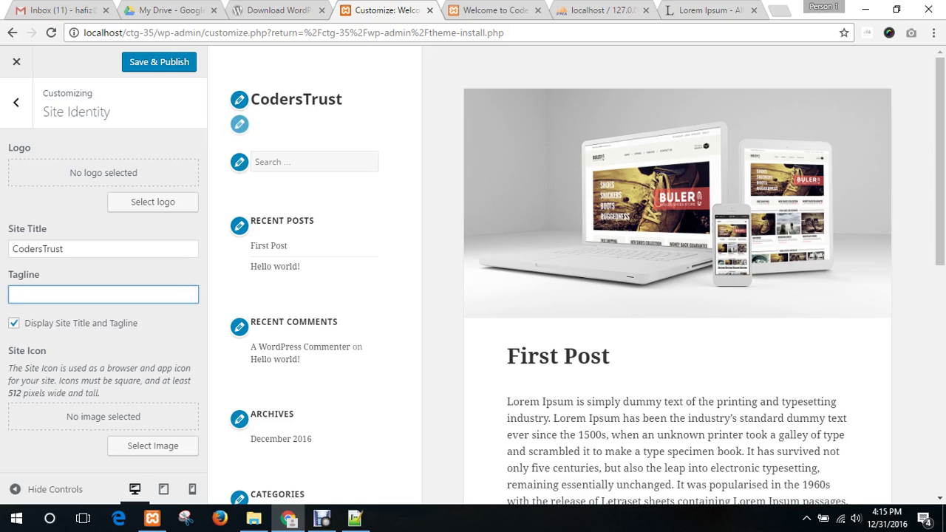
{"action": "type", "text": "Ne"}
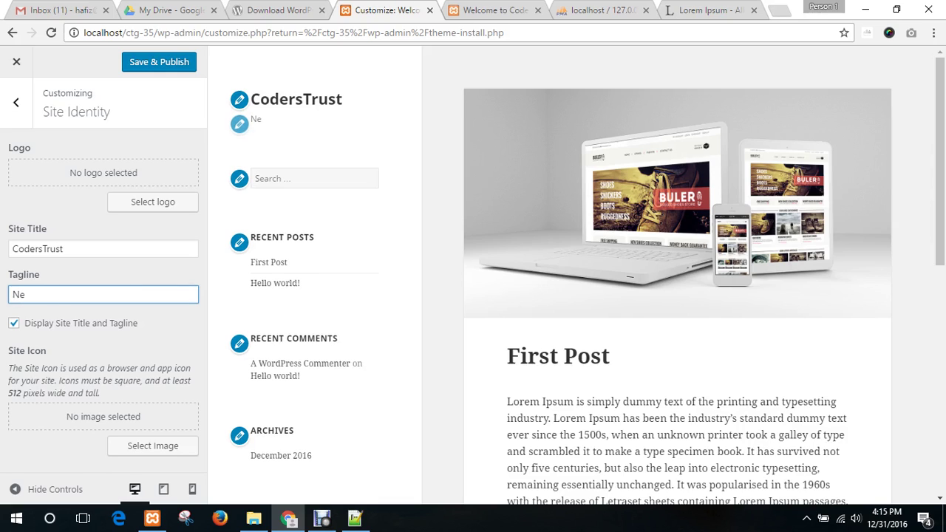
{"action": "key", "text": "BackSpace"}
{"action": "key", "text": "BackSpace"}
{"action": "type", "text": "Let's"}
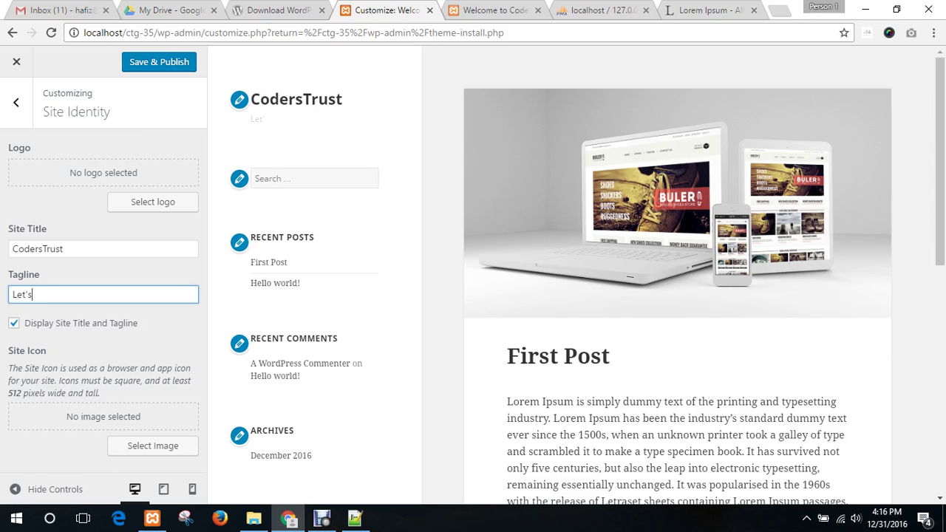
{"action": "type", "text": " make your next p"}
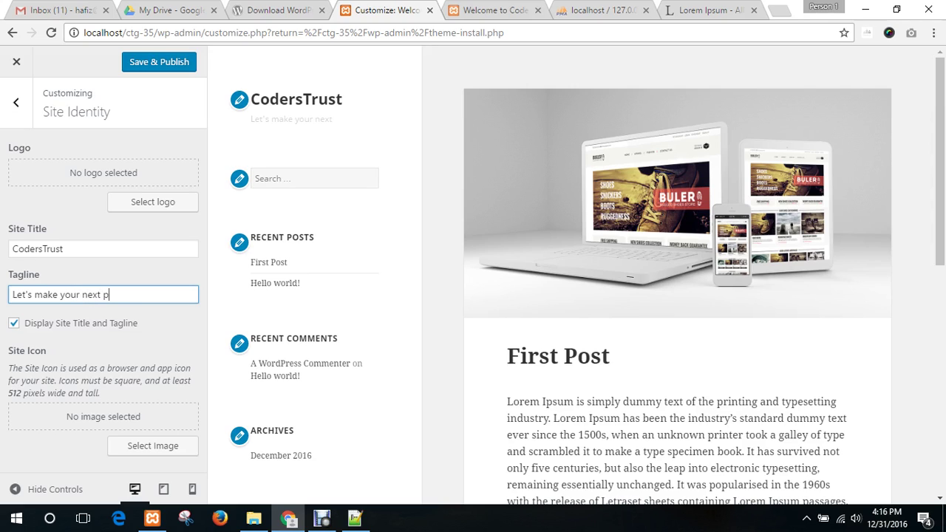
{"action": "type", "text": "roject"}
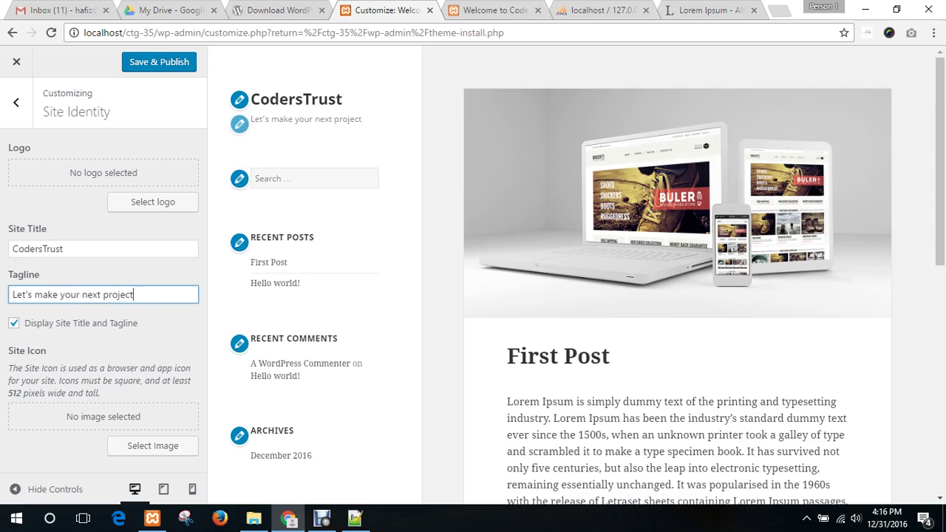
{"action": "type", "text": " aweso"}
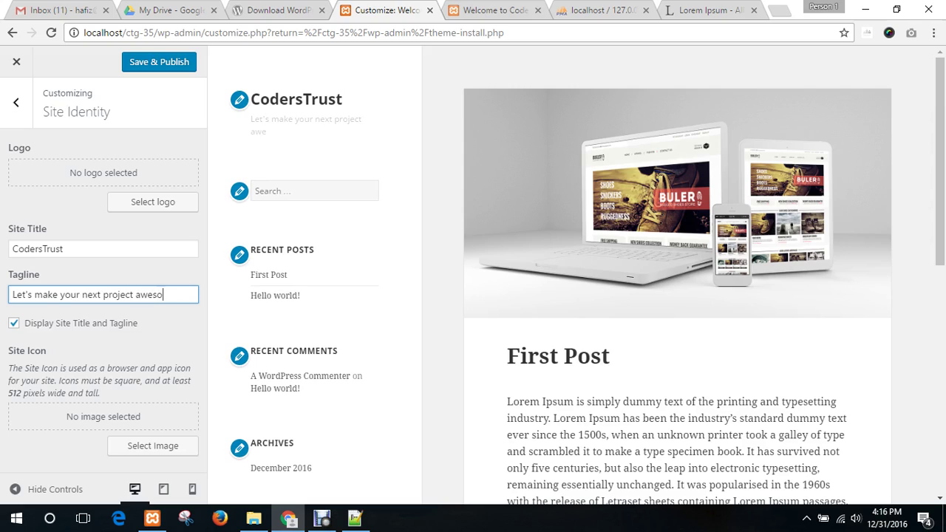
{"action": "type", "text": "me!"}
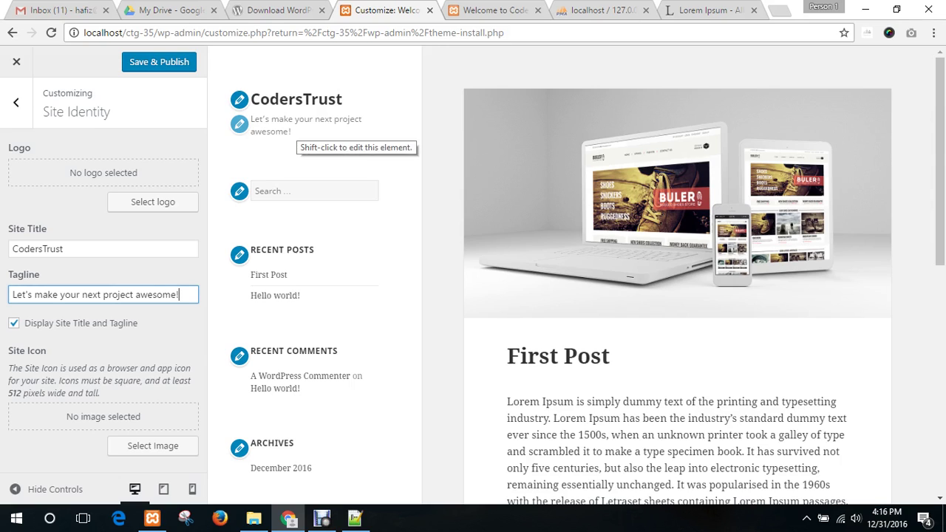
- Toggle Display Site Title and Tagline off and back on, and bring up the logo picker
{"action": "left_click", "coordinate": [153, 446]}
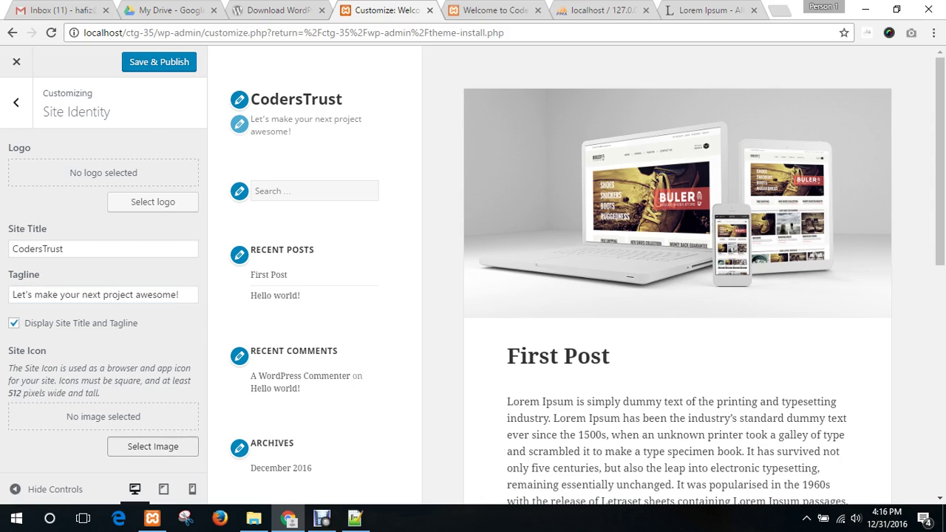
{"action": "left_click", "coordinate": [907, 83]}
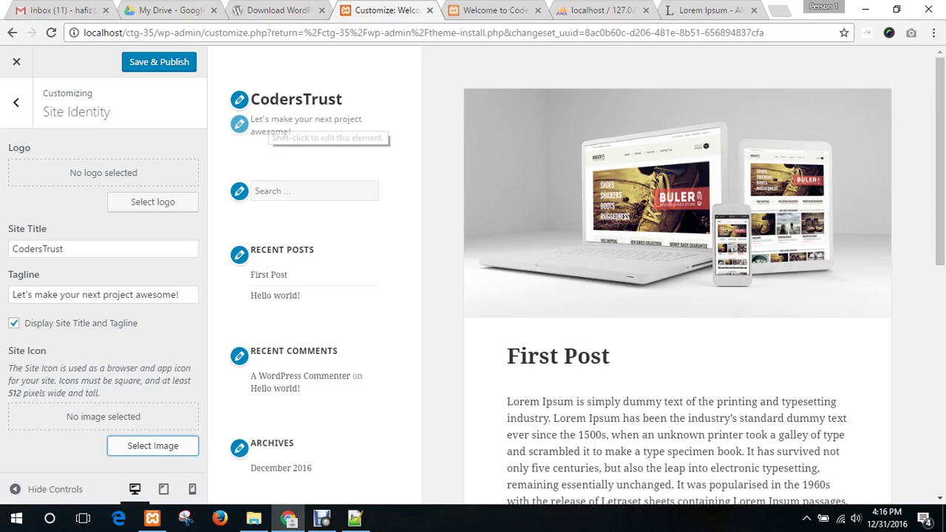
{"action": "left_click", "coordinate": [14, 323]}
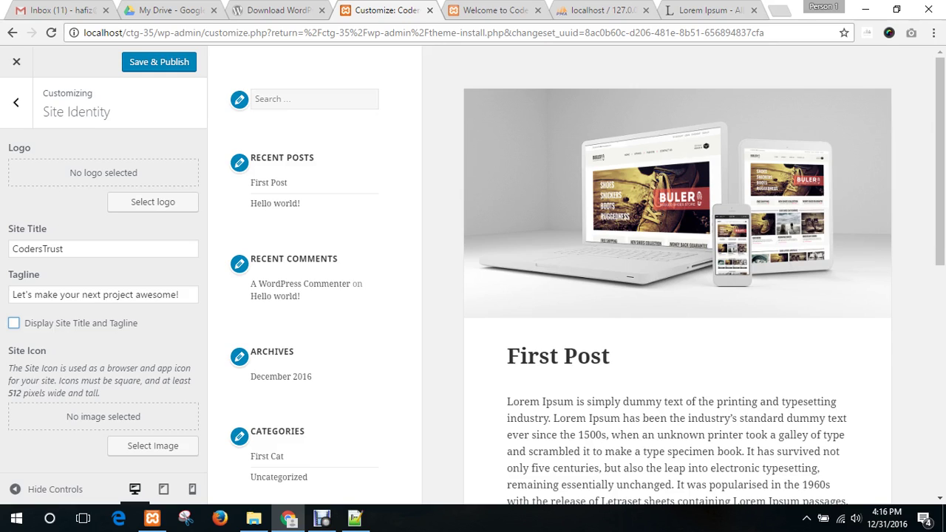
{"action": "left_click", "coordinate": [14, 323]}
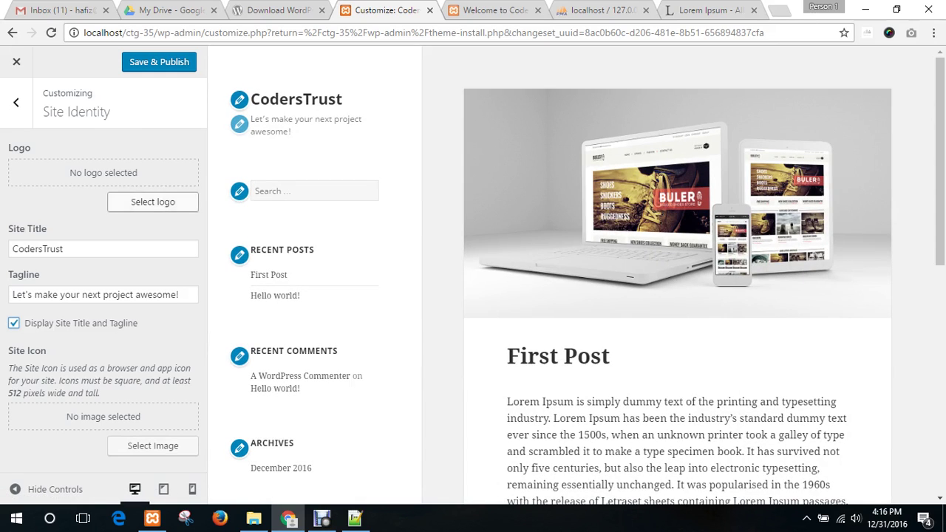
{"action": "left_click", "coordinate": [153, 201]}
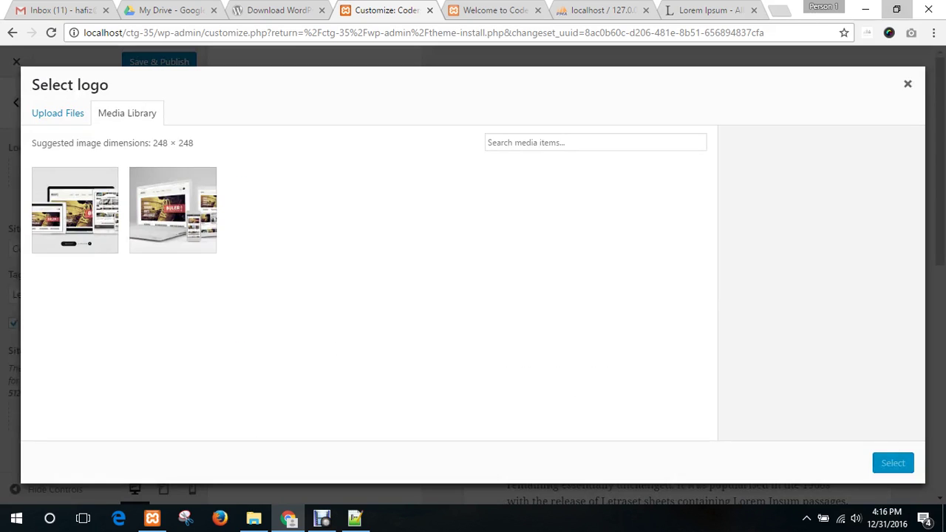
- Upload the redcode image, crop it as the site logo, and return to the main Customizer sections
{"action": "left_click", "coordinate": [896, 9]}
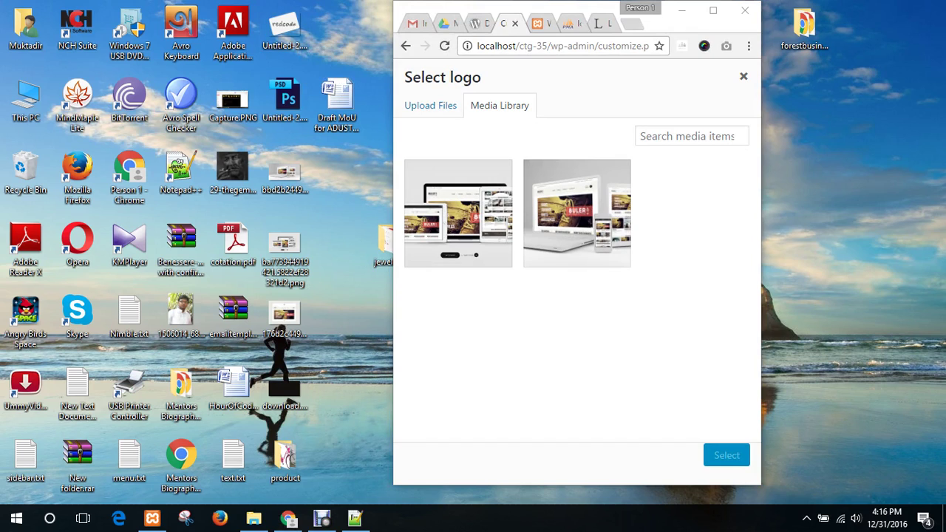
{"action": "left_click_drag", "start_coordinate": [284, 29], "coordinate": [554, 255]}
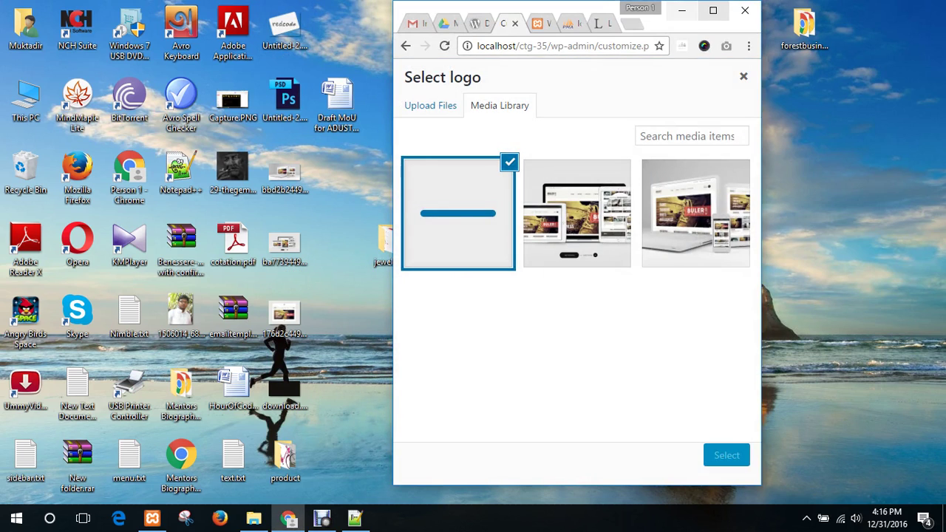
{"action": "left_click", "coordinate": [713, 10]}
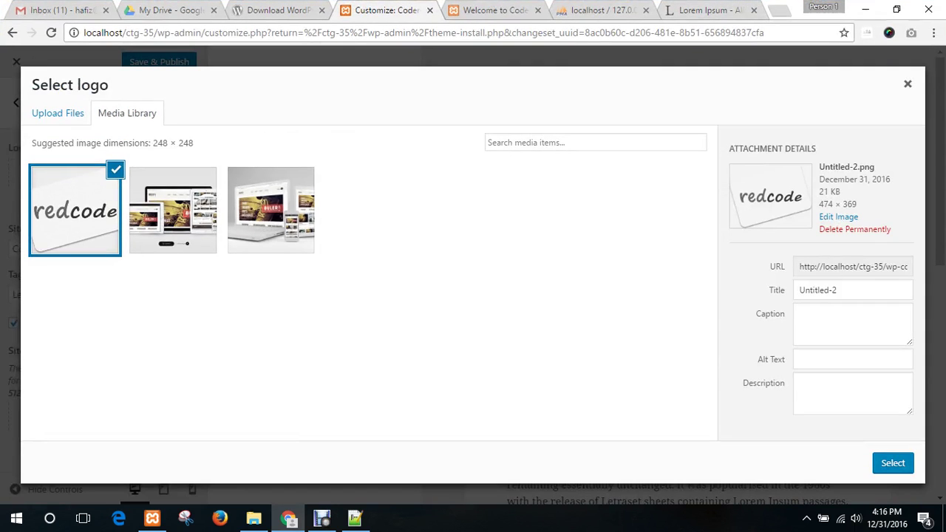
{"action": "left_click", "coordinate": [893, 462]}
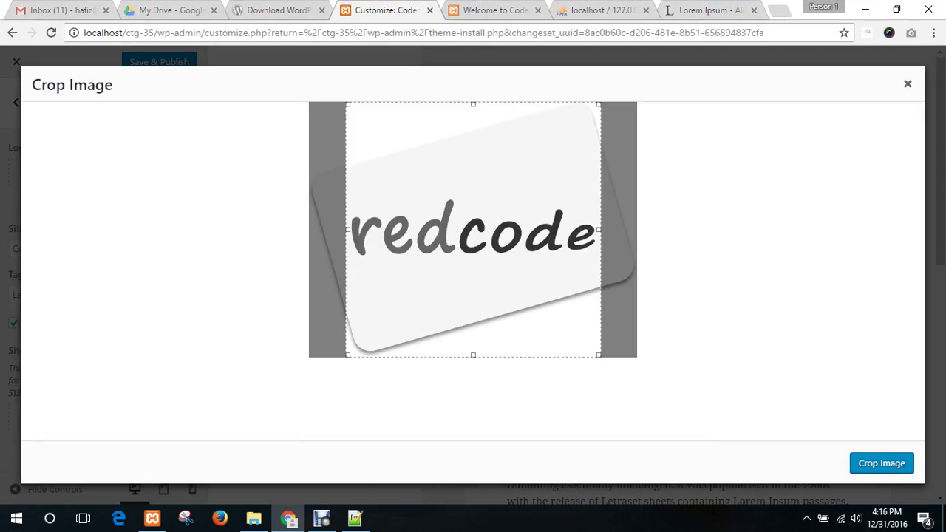
{"action": "left_click", "coordinate": [882, 462]}
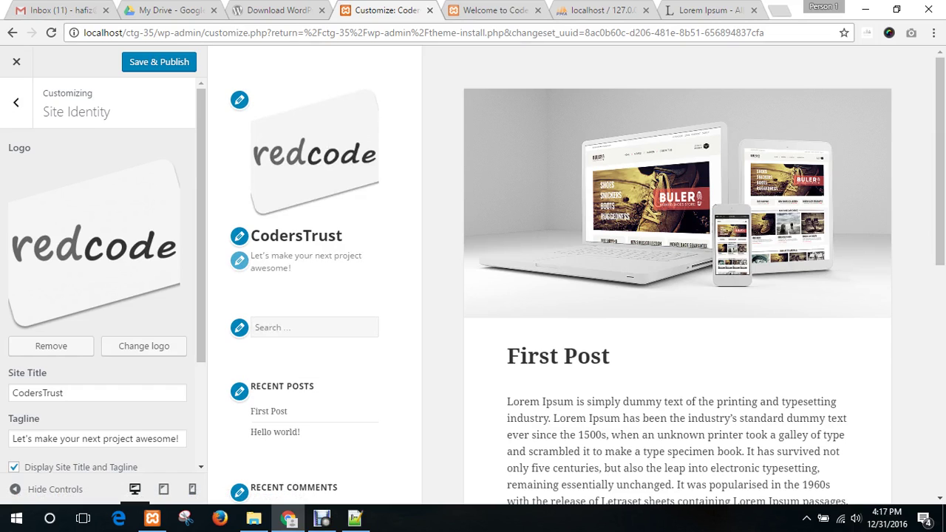
{"action": "scroll", "coordinate": [103, 273], "scroll_direction": "down", "scroll_amount": 2}
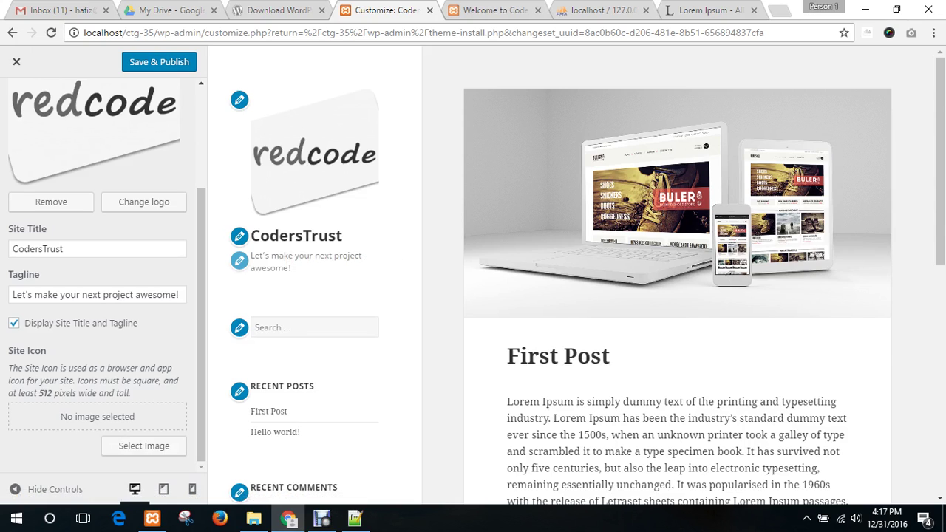
{"action": "scroll", "coordinate": [273, 251], "scroll_direction": "down", "scroll_amount": 2}
{"action": "scroll", "coordinate": [296, 236], "scroll_direction": "up", "scroll_amount": 2}
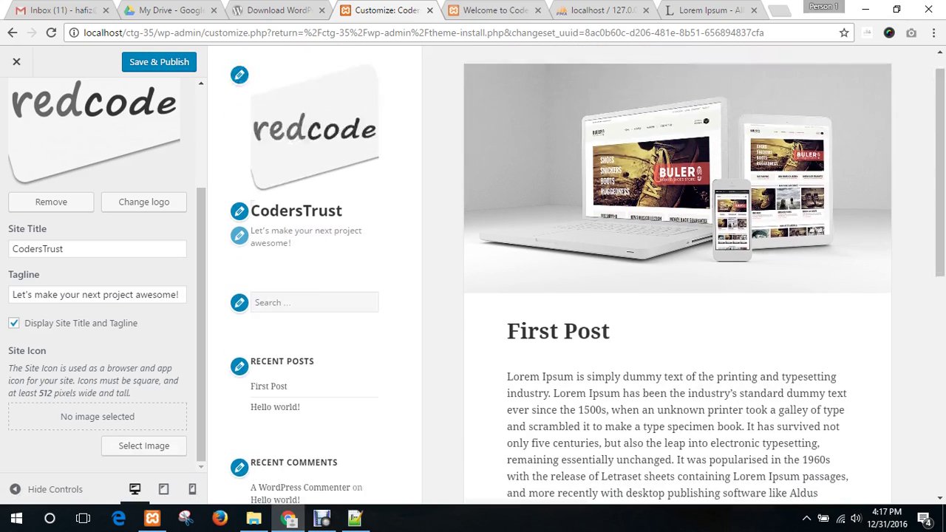
{"action": "scroll", "coordinate": [100, 281], "scroll_direction": "up", "scroll_amount": 2}
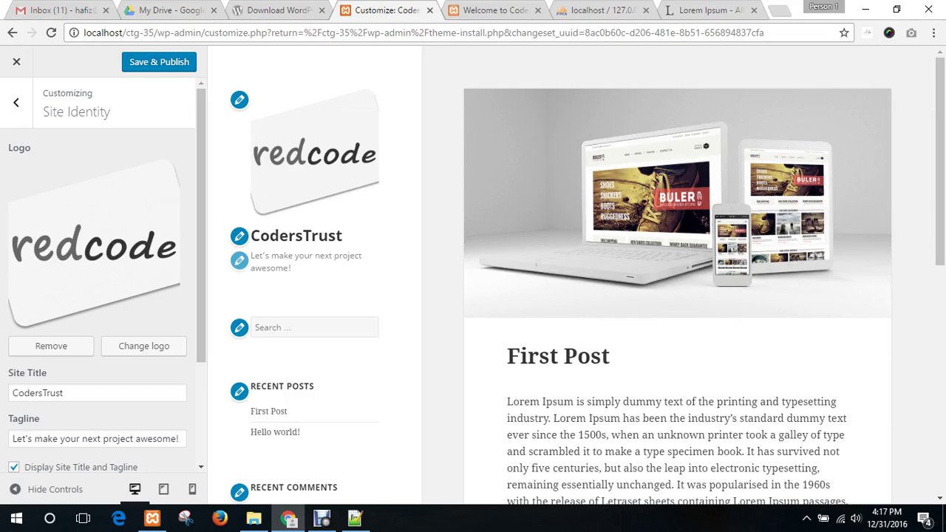
{"action": "left_click", "coordinate": [15, 102]}
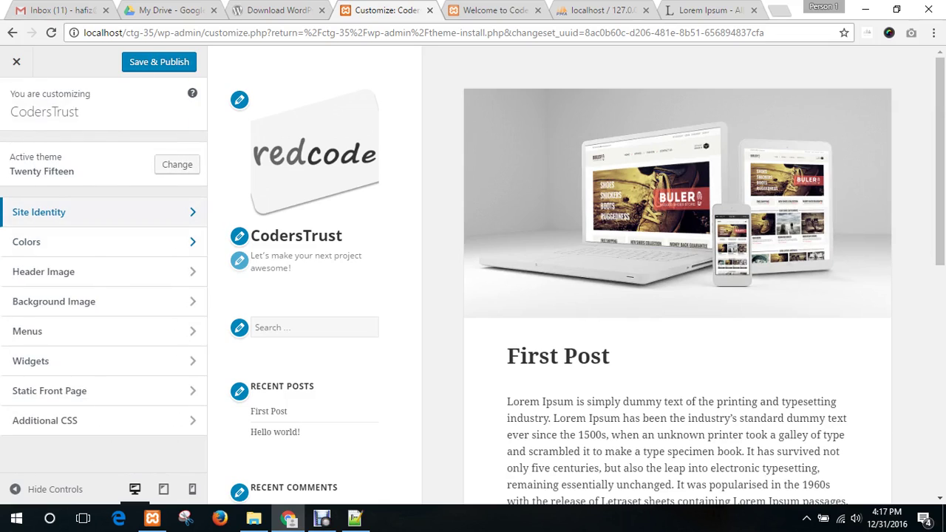
- In Colors, try the Dark, Yellow and Pink base colour schemes
{"action": "left_click", "coordinate": [89, 242]}
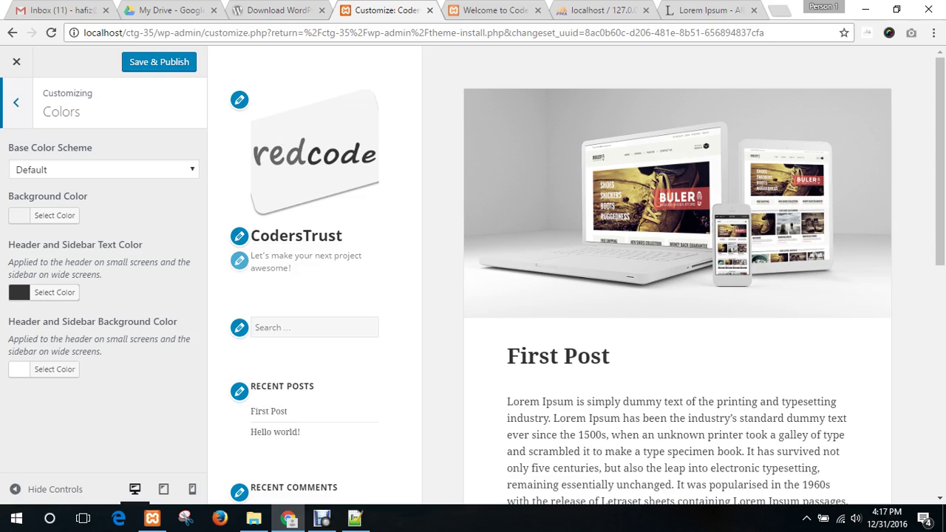
{"action": "left_click", "coordinate": [103, 170]}
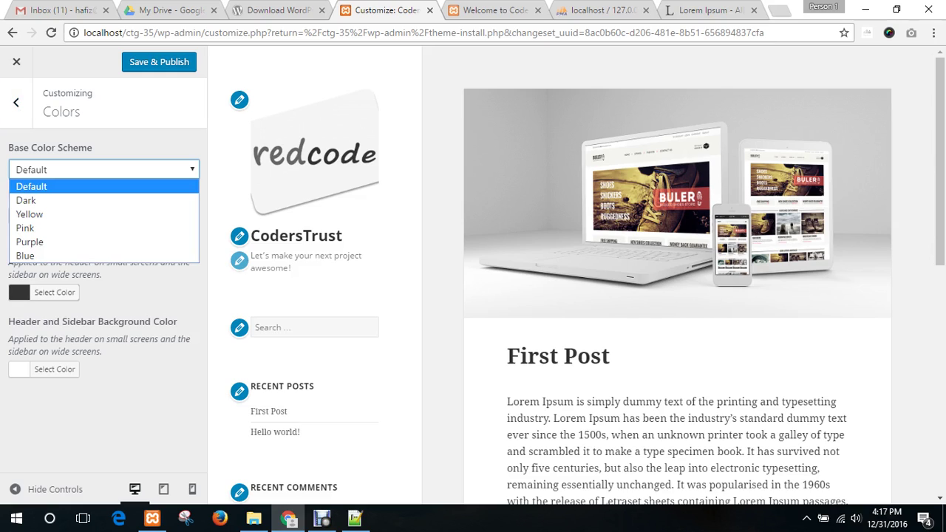
{"action": "key", "text": "Down"}
{"action": "key", "text": "Down"}
{"action": "key", "text": "Up"}
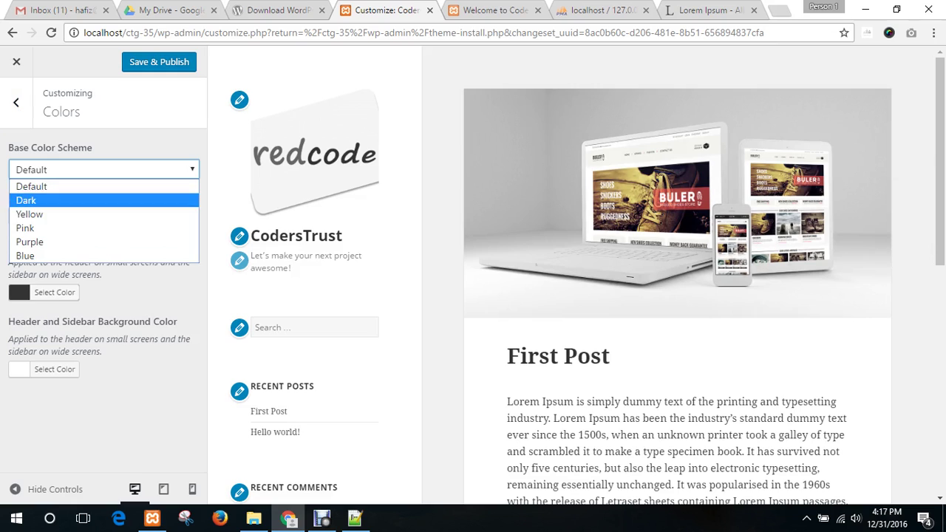
{"action": "key", "text": "Return"}
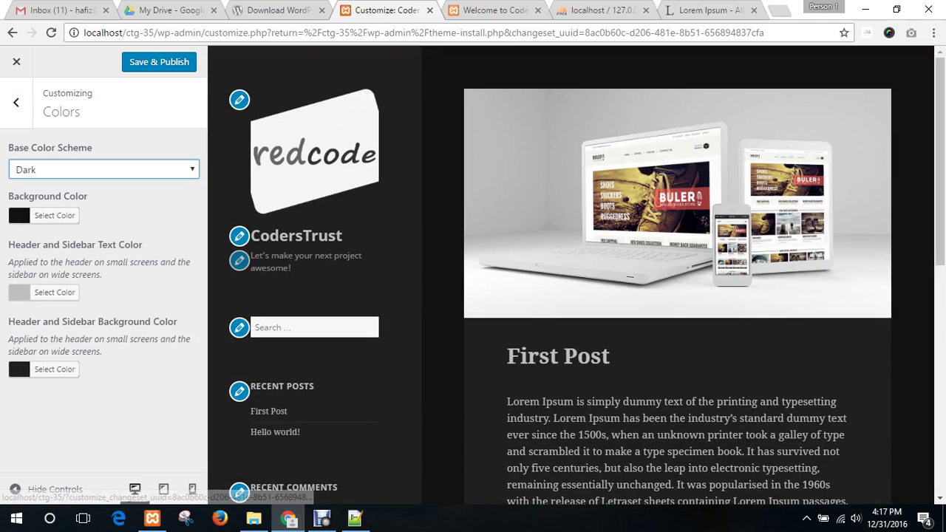
{"action": "key", "text": "alt+Down"}
{"action": "key", "text": "Down"}
{"action": "key", "text": "Return"}
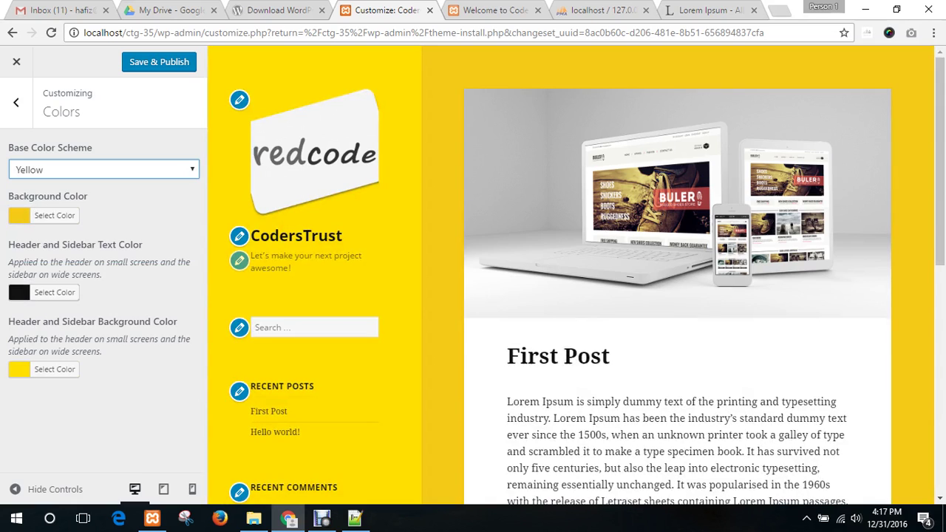
{"action": "key", "text": "alt+Down"}
{"action": "key", "text": "Down"}
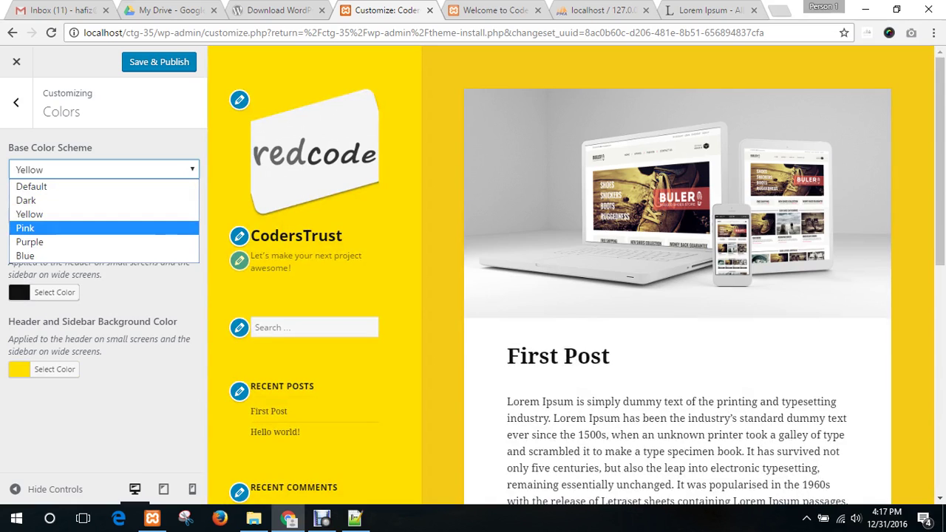
{"action": "key", "text": "Return"}
- Try the Purple scheme, then settle on the Blue base colour scheme
{"action": "key", "text": "alt+Down"}
{"action": "key", "text": "Up"}
{"action": "key", "text": "Down"}
{"action": "key", "text": "Down"}
{"action": "key", "text": "Return"}
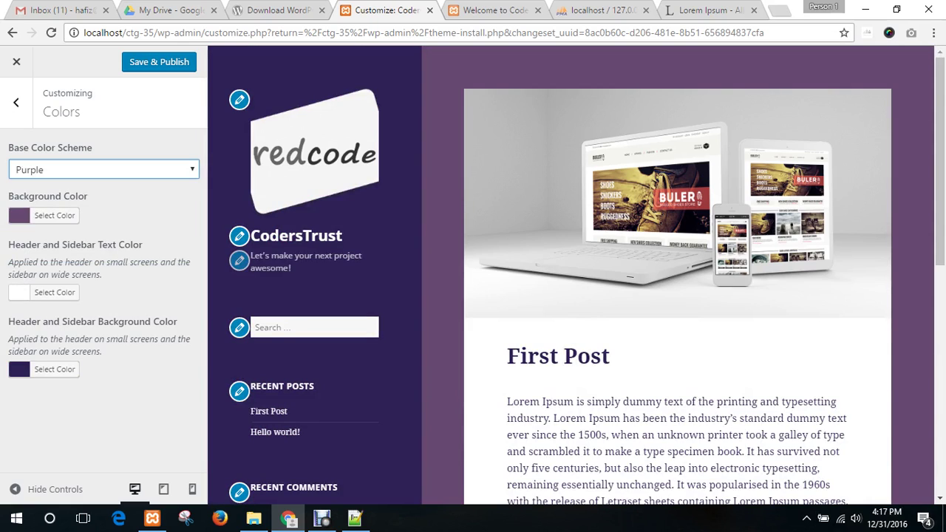
{"action": "key", "text": "alt+Down"}
{"action": "key", "text": "Down"}
{"action": "key", "text": "Return"}
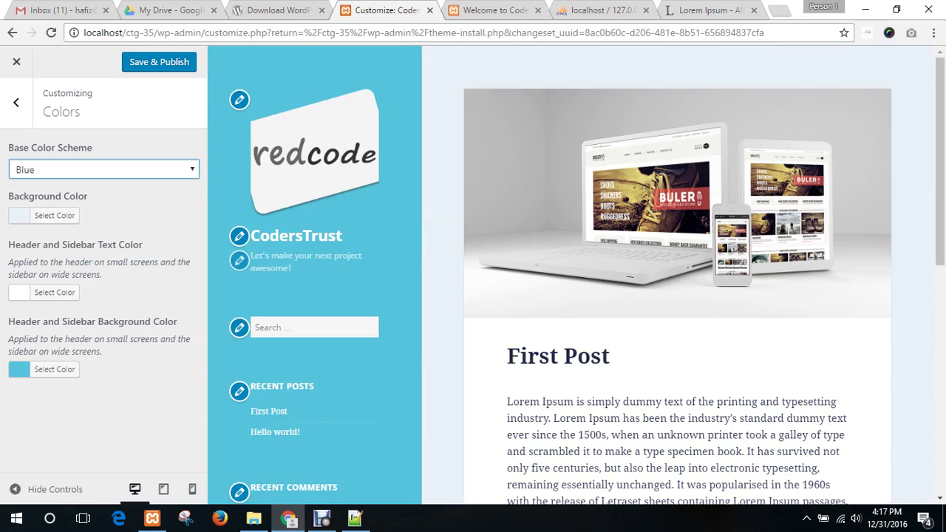
{"action": "scroll", "coordinate": [677, 273], "scroll_direction": "down", "scroll_amount": 5}
{"action": "scroll", "coordinate": [677, 274], "scroll_direction": "down", "scroll_amount": 2}
{"action": "scroll", "coordinate": [677, 274], "scroll_direction": "up", "scroll_amount": 15}
- Set the header and sidebar text colour to red (#dd3333)
{"action": "left_click", "coordinate": [54, 292]}
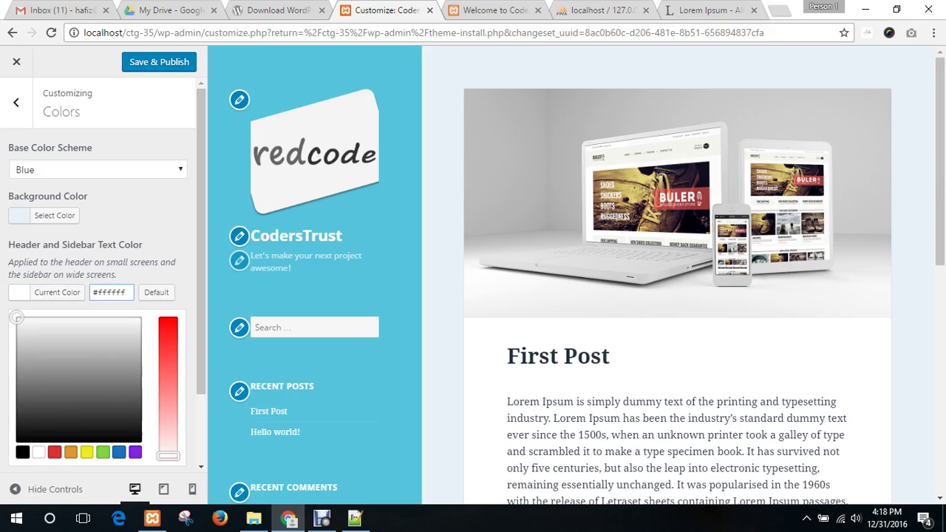
{"action": "left_click", "coordinate": [54, 452]}
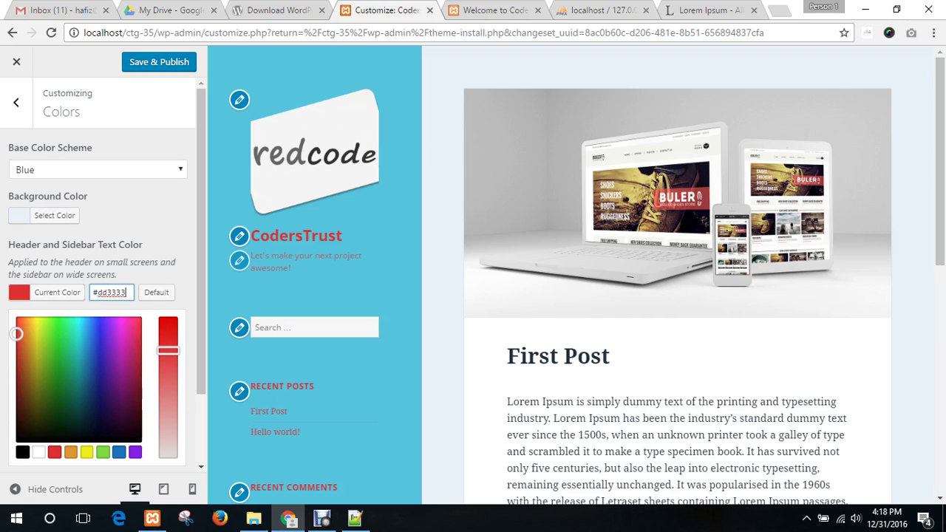
{"action": "left_click", "coordinate": [135, 452]}
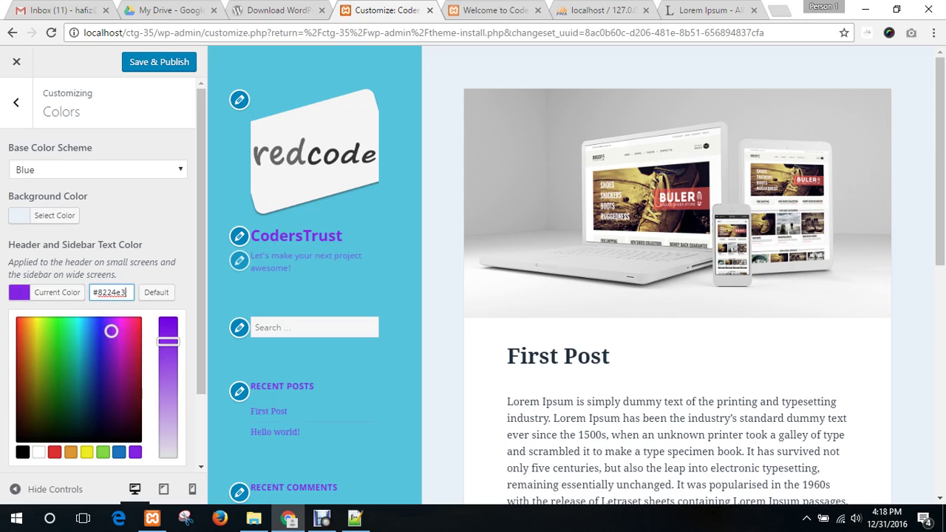
{"action": "left_click", "coordinate": [103, 452]}
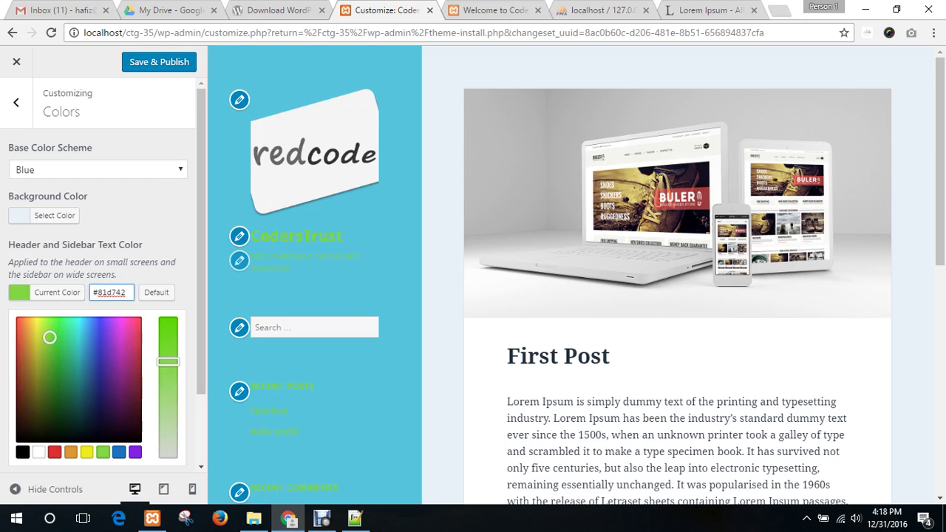
{"action": "left_click", "coordinate": [54, 452]}
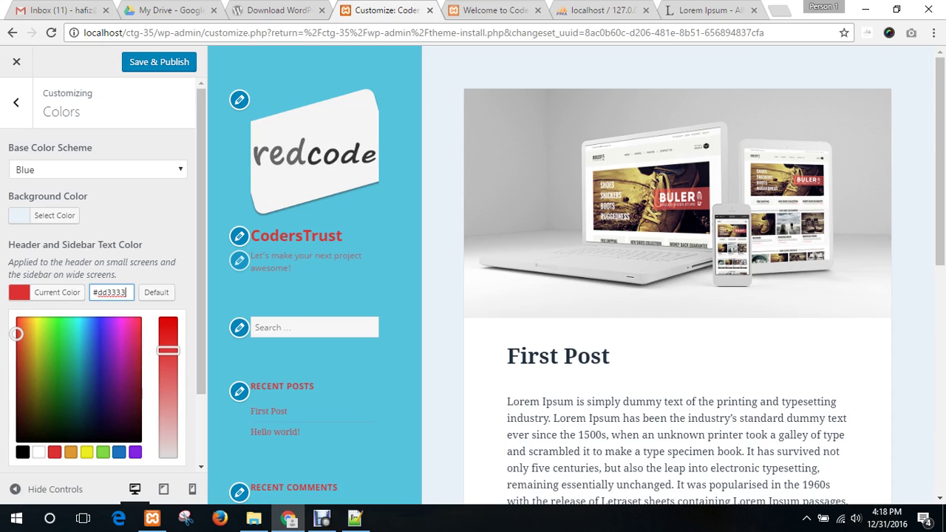
{"action": "left_click", "coordinate": [137, 215]}
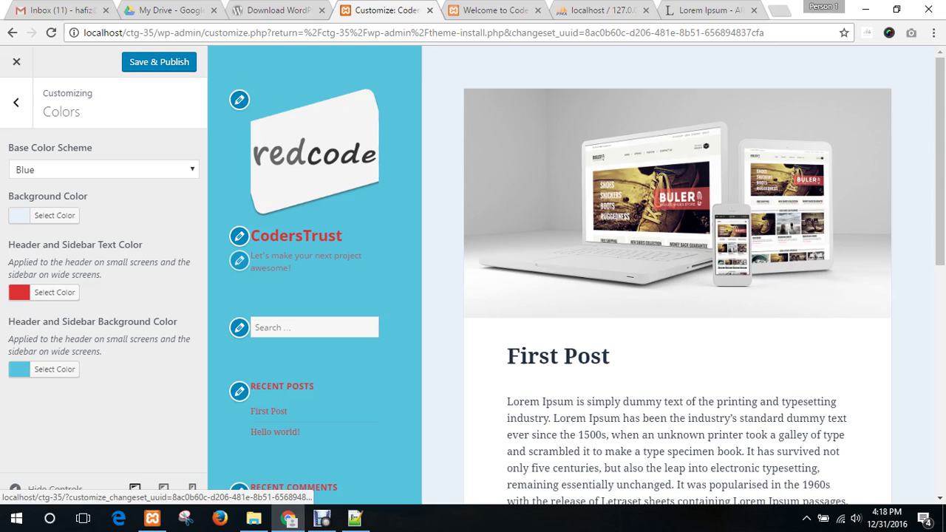
- Set the header and sidebar background colour to green (#81d742)
{"action": "left_click", "coordinate": [54, 369]}
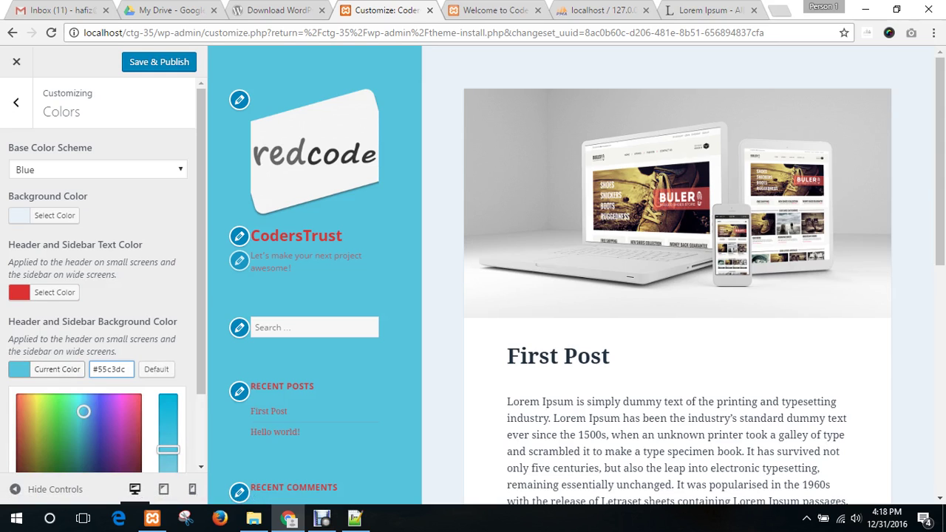
{"action": "key", "text": "ctrl+a"}
{"action": "type", "text": "#1e73be"}
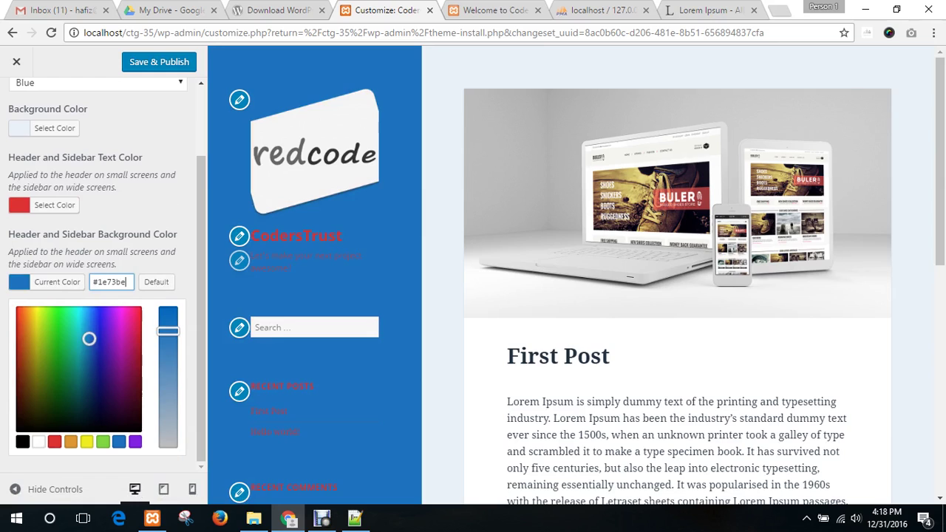
{"action": "mouse_move", "coordinate": [89, 339]}
{"action": "left_mouse_down"}
{"action": "mouse_move", "coordinate": [111, 317]}
{"action": "mouse_move", "coordinate": [120, 363]}
{"action": "mouse_move", "coordinate": [38, 348]}
{"action": "mouse_move", "coordinate": [23, 317]}
{"action": "mouse_move", "coordinate": [52, 319]}
{"action": "mouse_move", "coordinate": [51, 361]}
{"action": "mouse_move", "coordinate": [54, 325]}
{"action": "mouse_move", "coordinate": [37, 316]}
{"action": "mouse_move", "coordinate": [55, 349]}
{"action": "mouse_move", "coordinate": [37, 316]}
{"action": "mouse_move", "coordinate": [121, 362]}
{"action": "mouse_move", "coordinate": [111, 320]}
{"action": "left_mouse_up"}
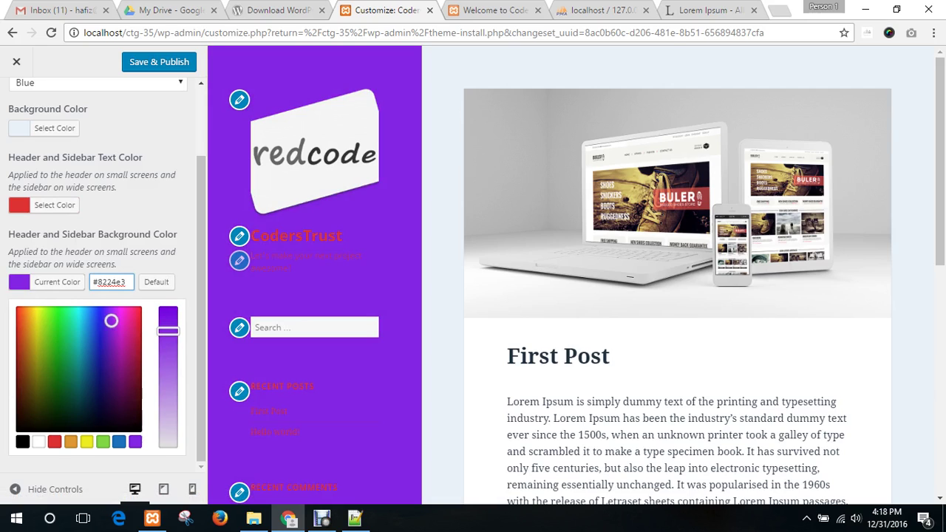
{"action": "left_click", "coordinate": [103, 442]}
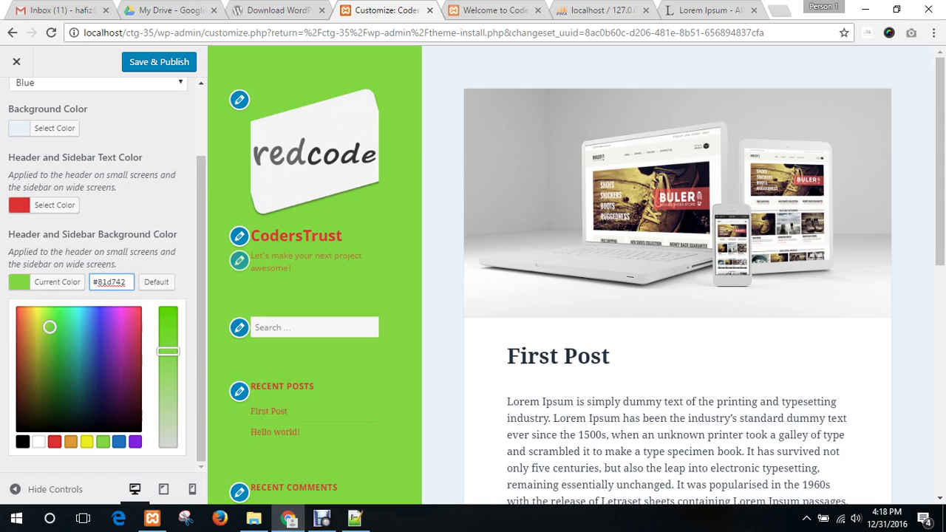
{"action": "key", "text": "ctrl+a"}
{"action": "type", "text": "#dd3333"}
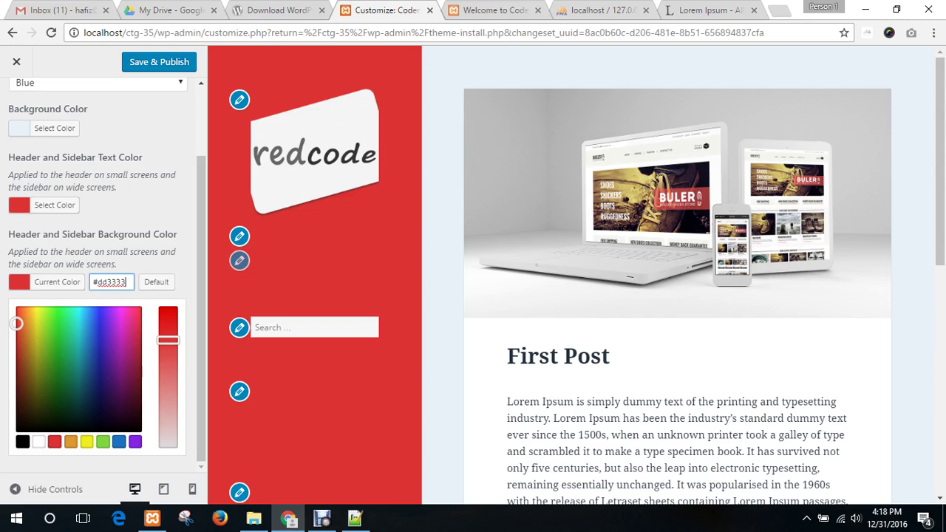
{"action": "left_click", "coordinate": [71, 442]}
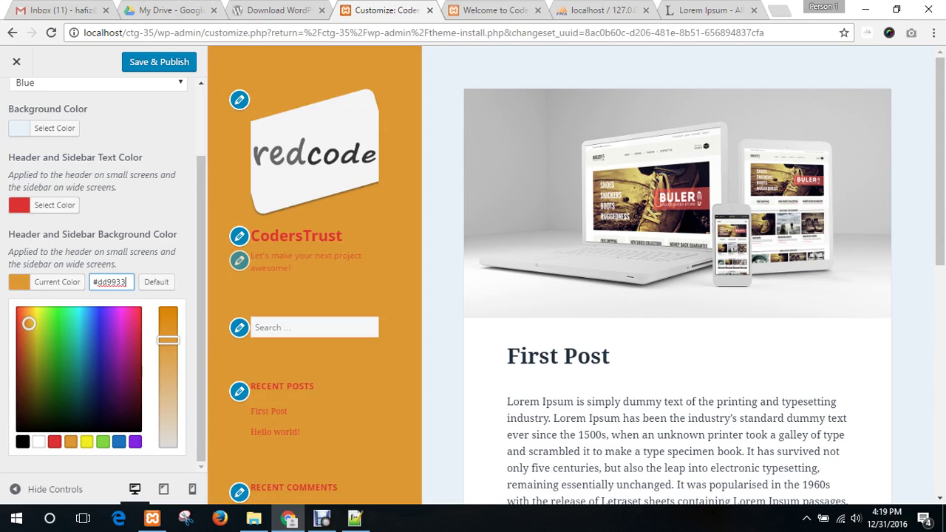
{"action": "left_click", "coordinate": [103, 442]}
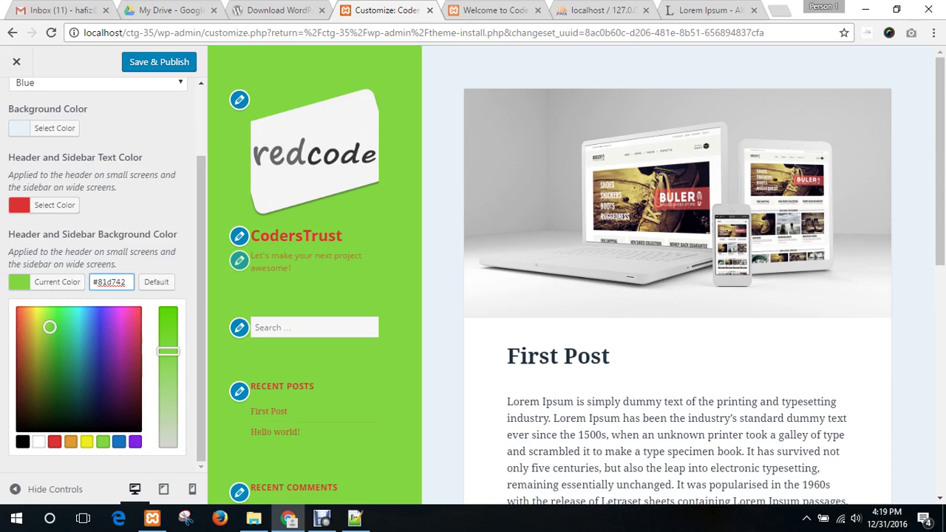
{"action": "left_click", "coordinate": [133, 463]}
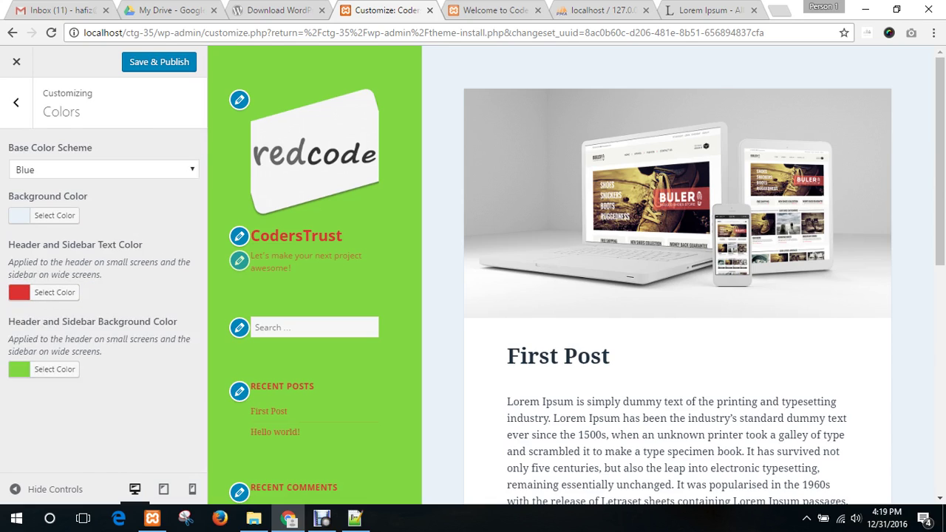
- Change the header and sidebar text colour to white
{"action": "left_click", "coordinate": [45, 292]}
{"action": "left_click", "coordinate": [38, 452]}
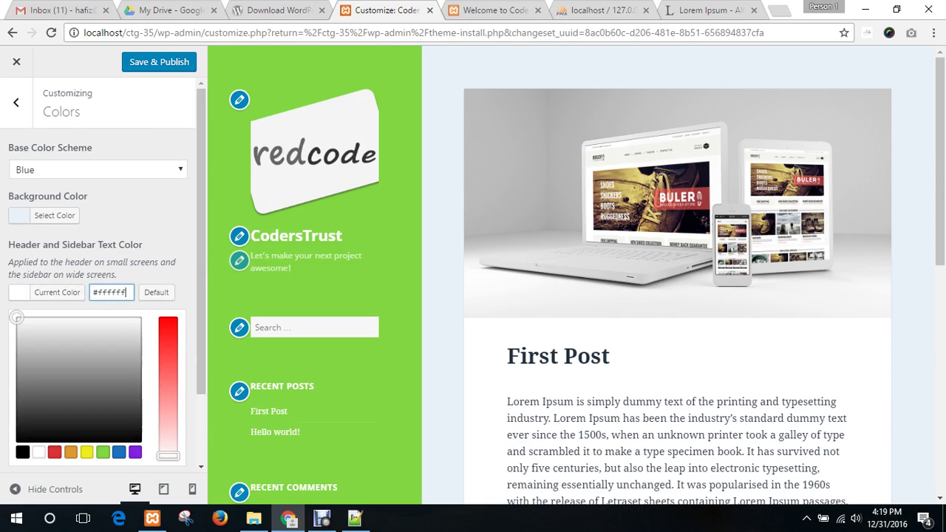
{"action": "left_click", "coordinate": [141, 218]}
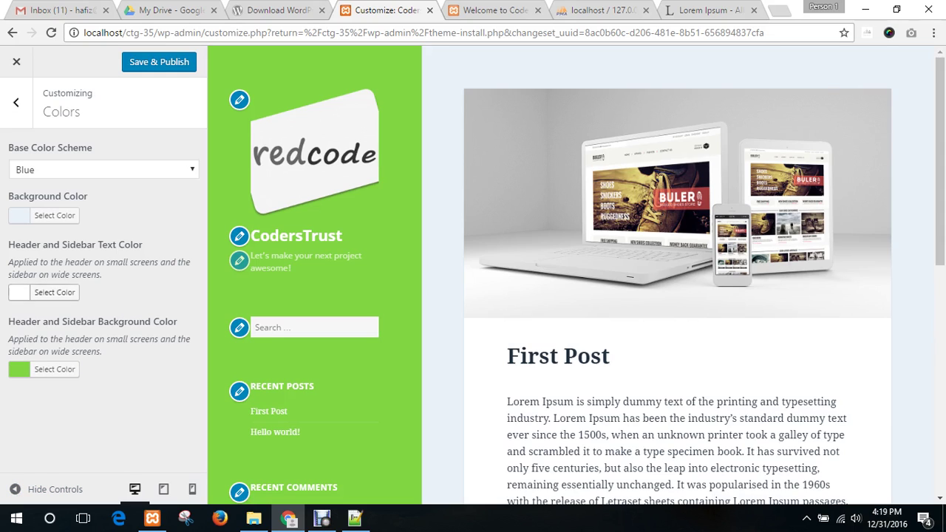
- Preview the Purple base colour scheme, then reapply Blue
{"action": "left_click", "coordinate": [104, 169]}
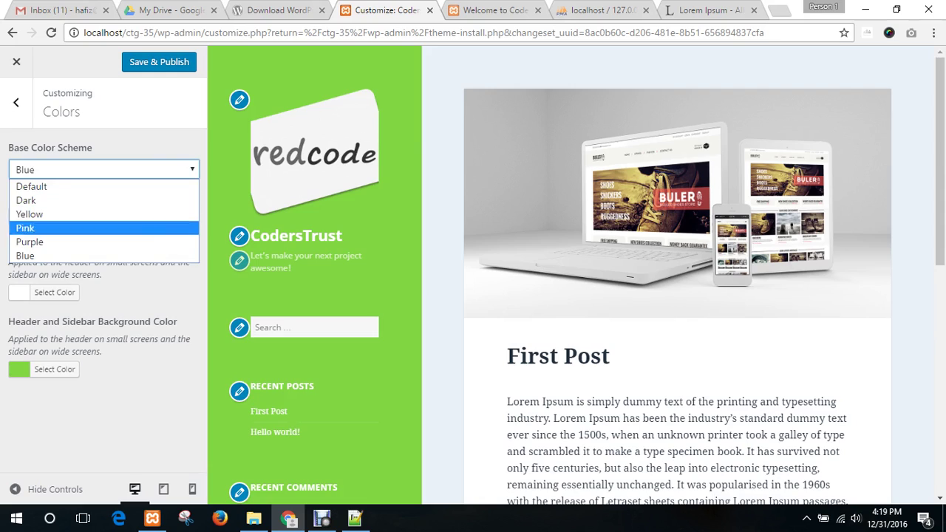
{"action": "left_click", "coordinate": [30, 241]}
{"action": "left_click", "coordinate": [104, 169]}
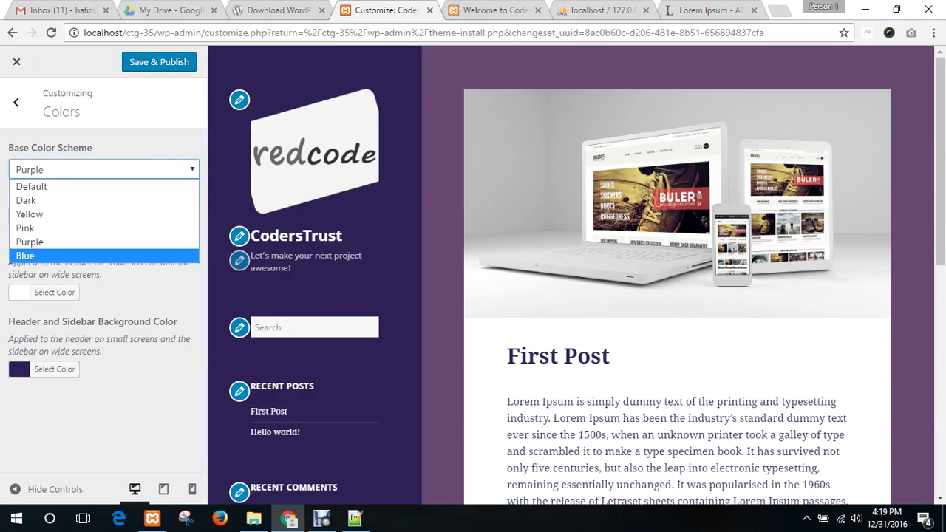
{"action": "left_click", "coordinate": [27, 256]}
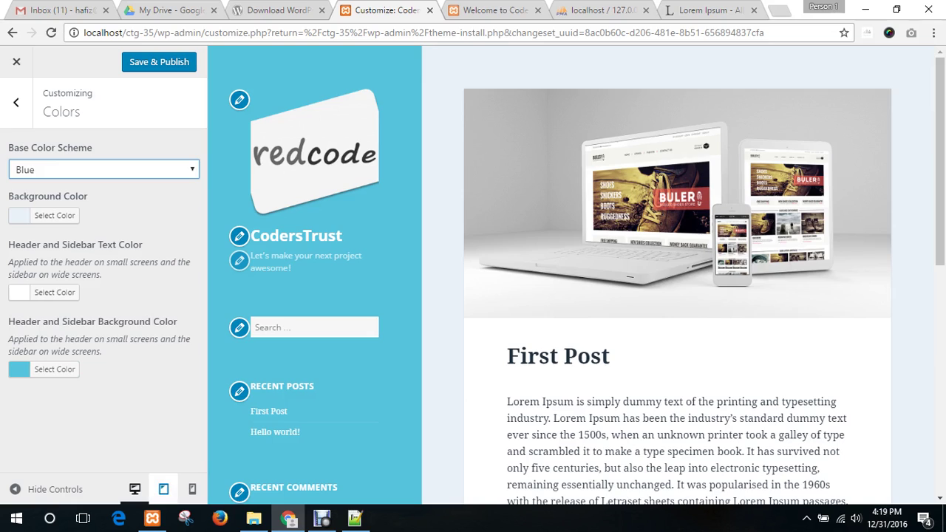
{"action": "left_click", "coordinate": [163, 489]}
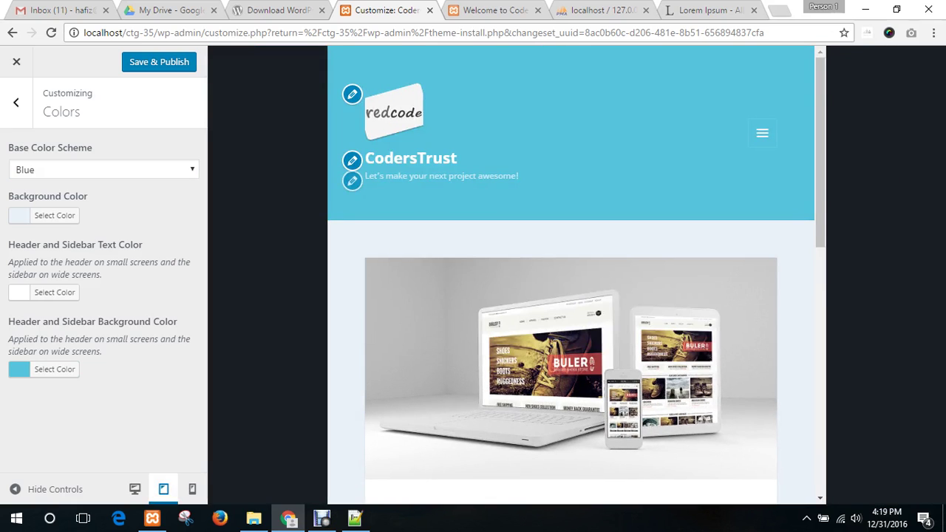
{"action": "left_click", "coordinate": [192, 489]}
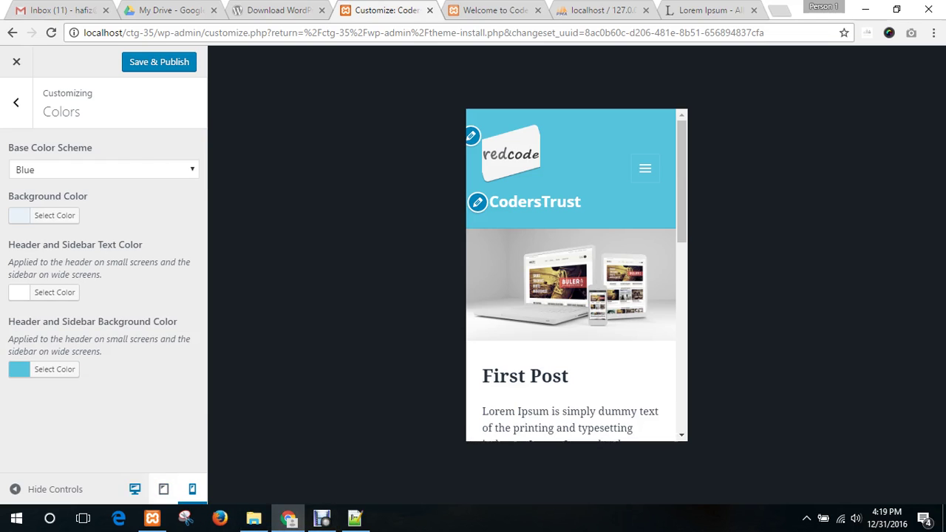
{"action": "left_click", "coordinate": [134, 488]}
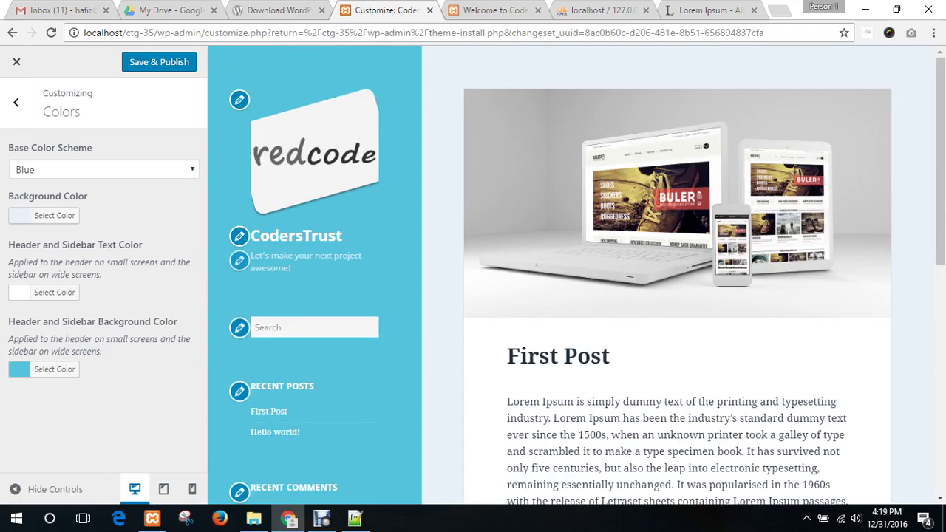
{"action": "left_click", "coordinate": [192, 488]}
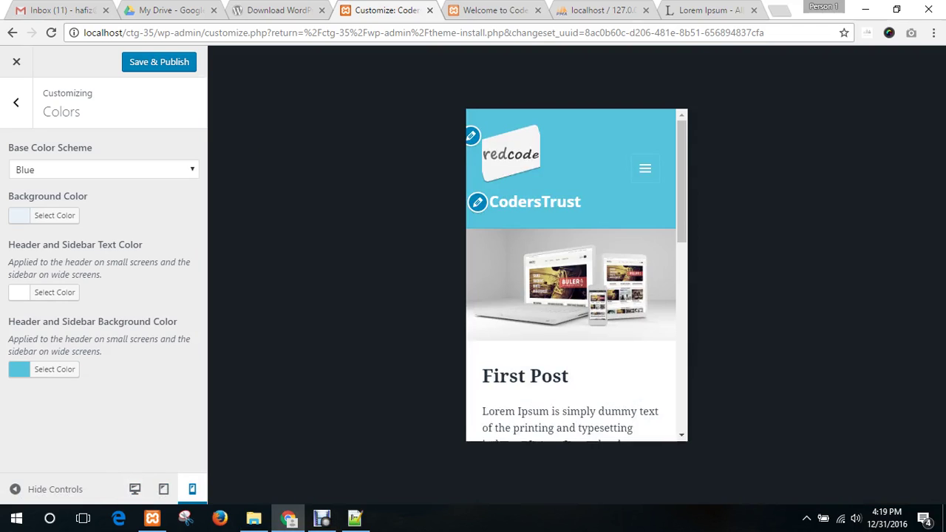
{"action": "left_click", "coordinate": [163, 489]}
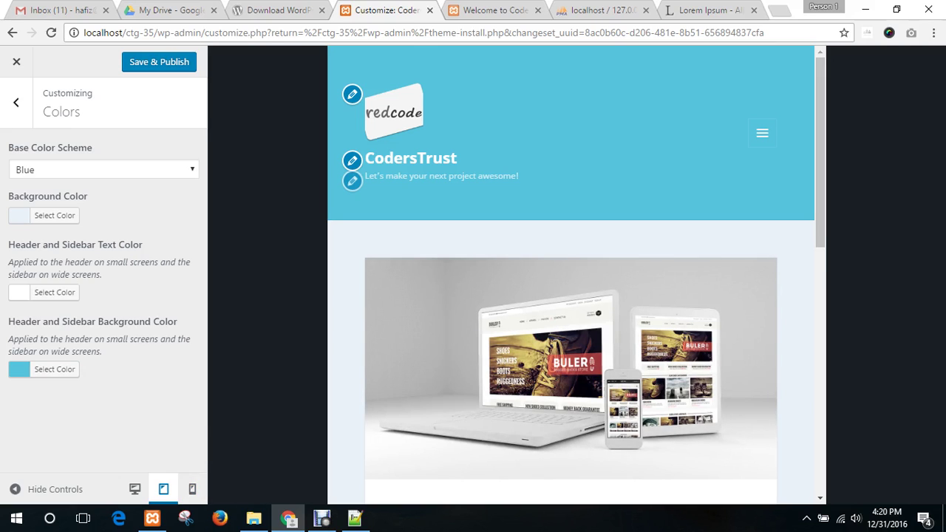
{"action": "left_click", "coordinate": [192, 489]}
{"action": "left_click", "coordinate": [135, 489]}
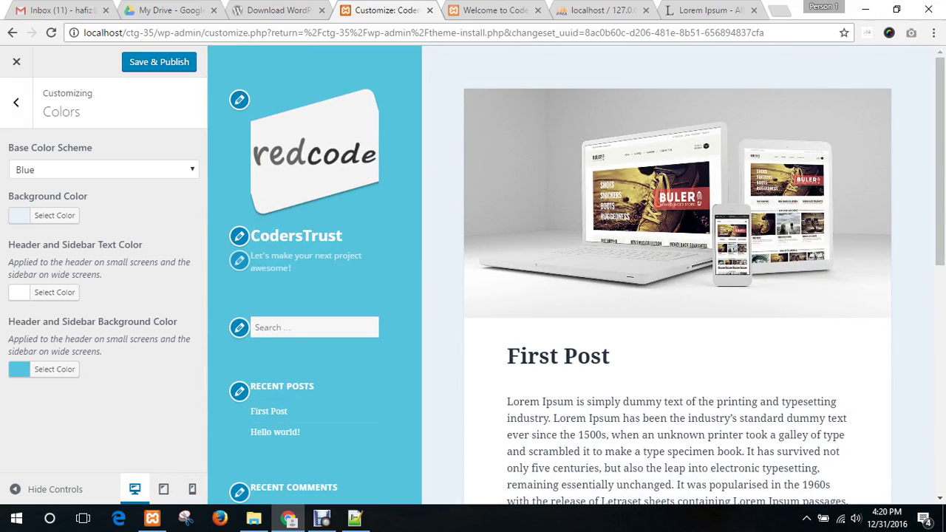
- Check the Header Image settings: no image set, recommended size 954 × 1300 pixels
{"action": "left_click", "coordinate": [16, 102]}
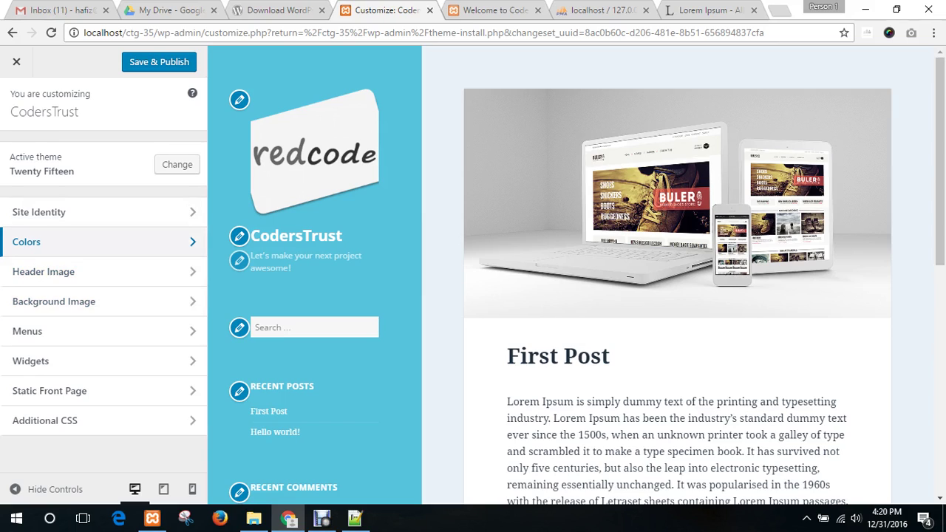
{"action": "left_click", "coordinate": [321, 517]}
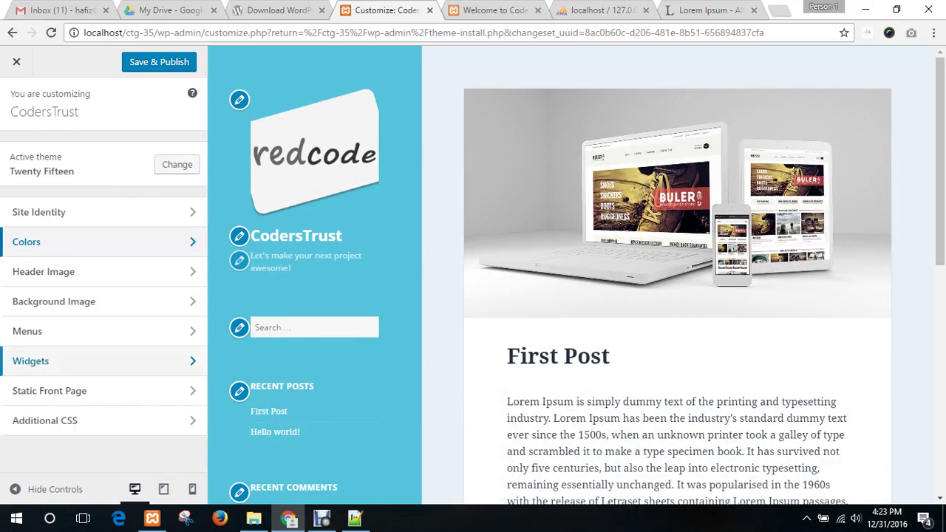
{"action": "left_click", "coordinate": [44, 271]}
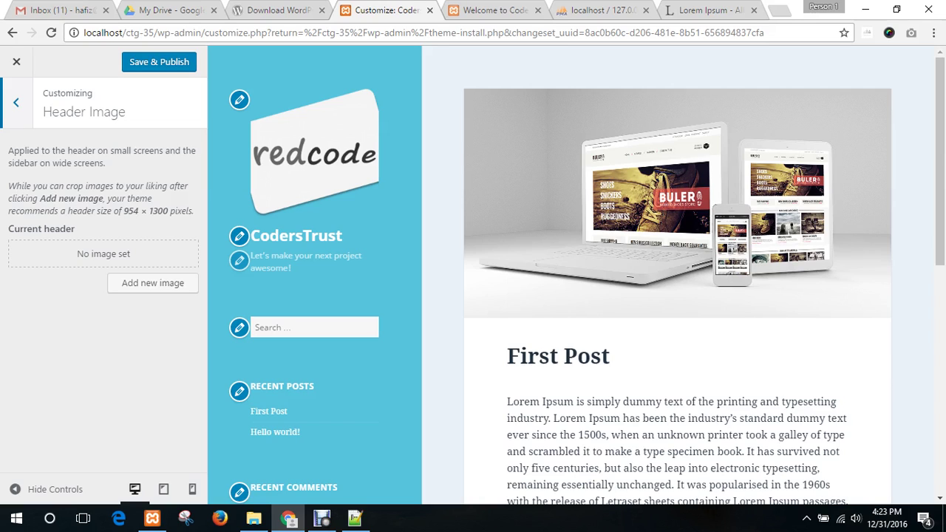
{"action": "key", "text": "Escape"}
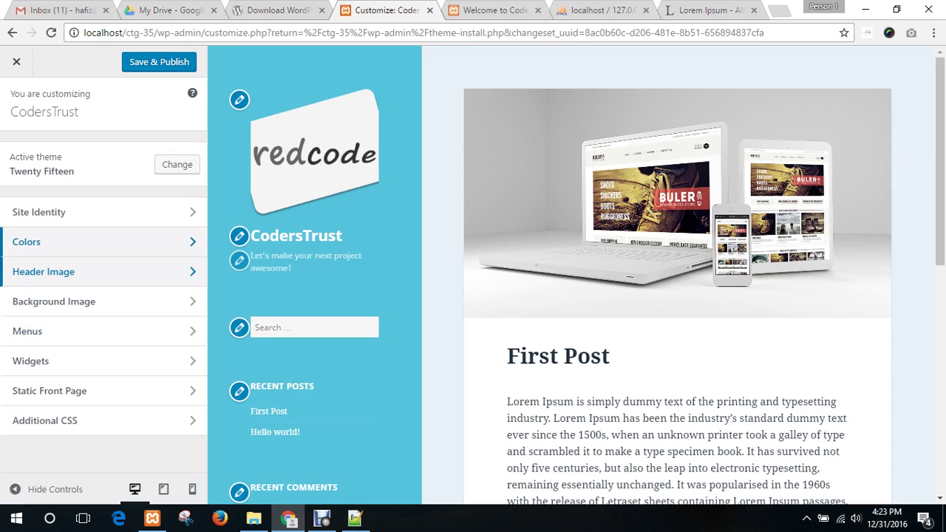
{"action": "left_click", "coordinate": [44, 271]}
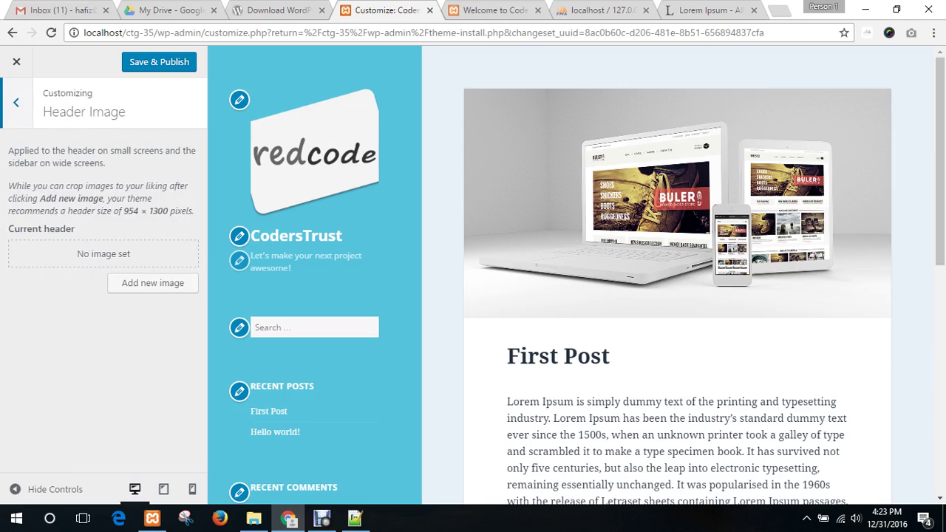
{"action": "left_click_drag", "start_coordinate": [14, 163], "coordinate": [168, 210]}
{"action": "left_click", "coordinate": [112, 212]}
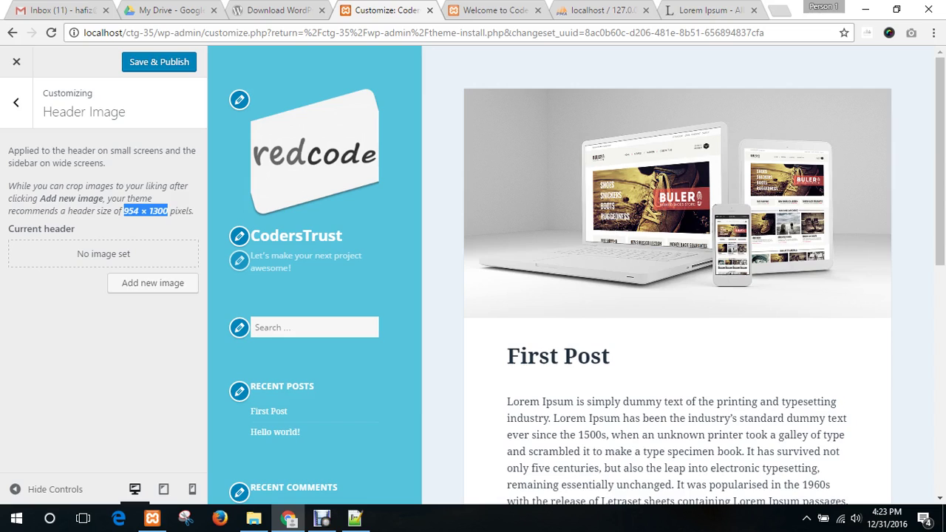
{"action": "left_click", "coordinate": [167, 212]}
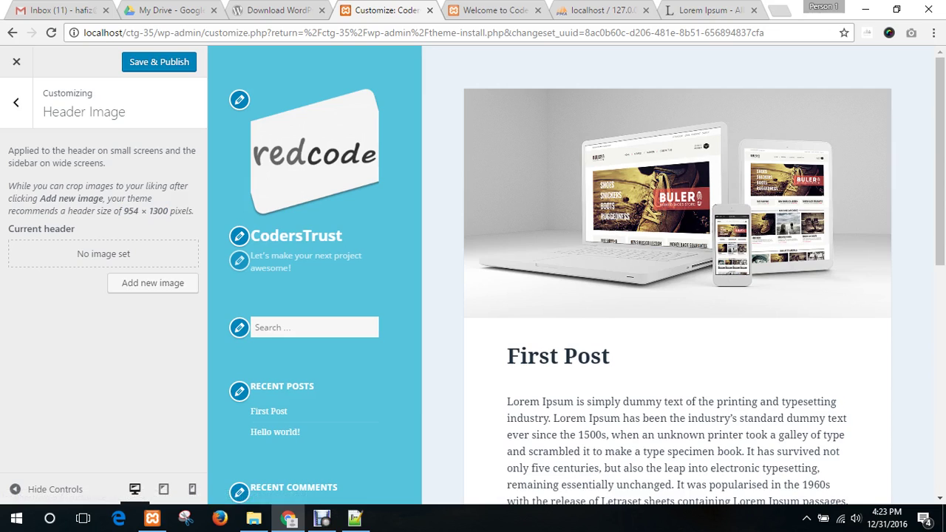
{"action": "left_click", "coordinate": [16, 102]}
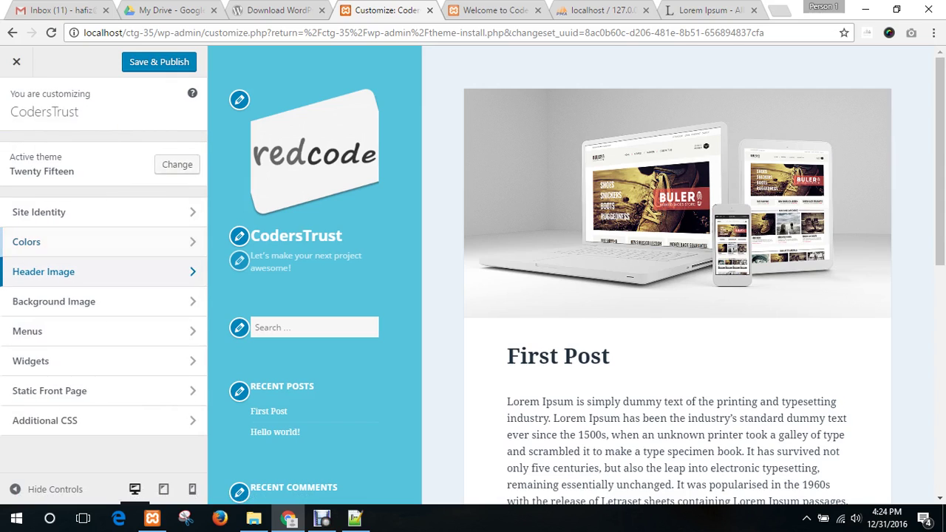
- Save & Publish the changes, check the reloaded front page, and close the Customizer
{"action": "left_click", "coordinate": [159, 62]}
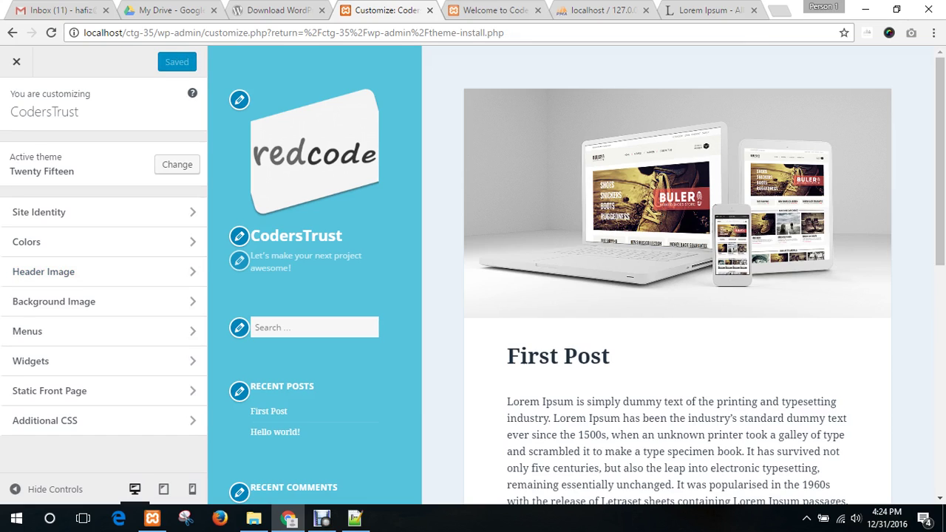
{"action": "key", "text": "ctrl+Tab"}
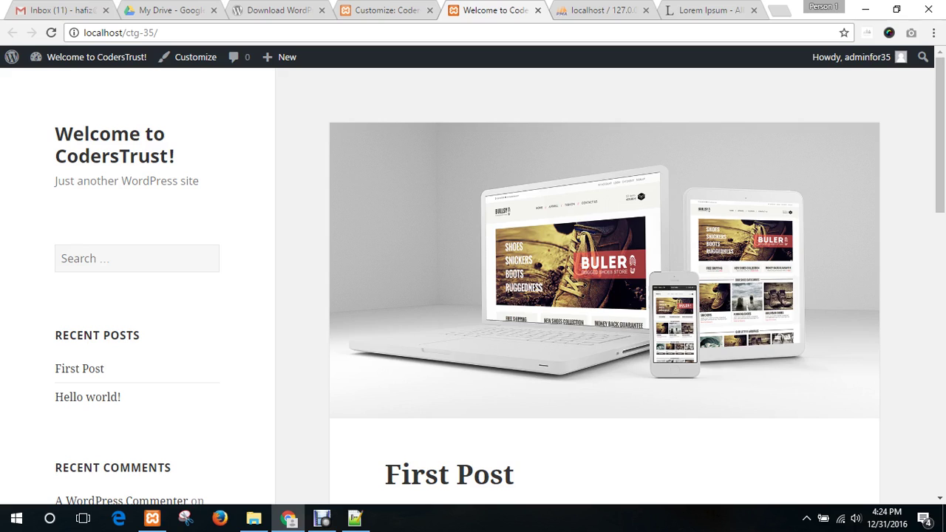
{"action": "key", "text": "F5"}
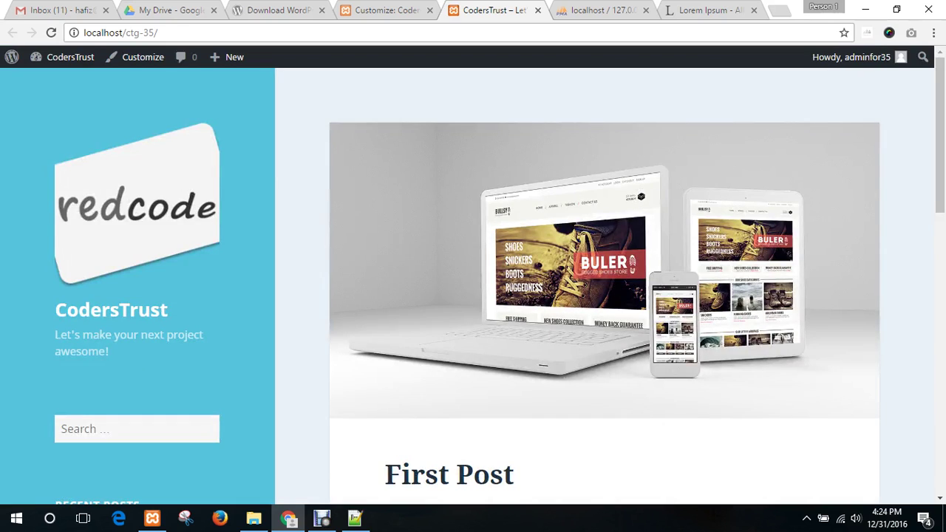
{"action": "scroll", "coordinate": [473, 280], "scroll_direction": "down", "scroll_amount": 5}
{"action": "scroll", "coordinate": [473, 280], "scroll_direction": "up", "scroll_amount": 5}
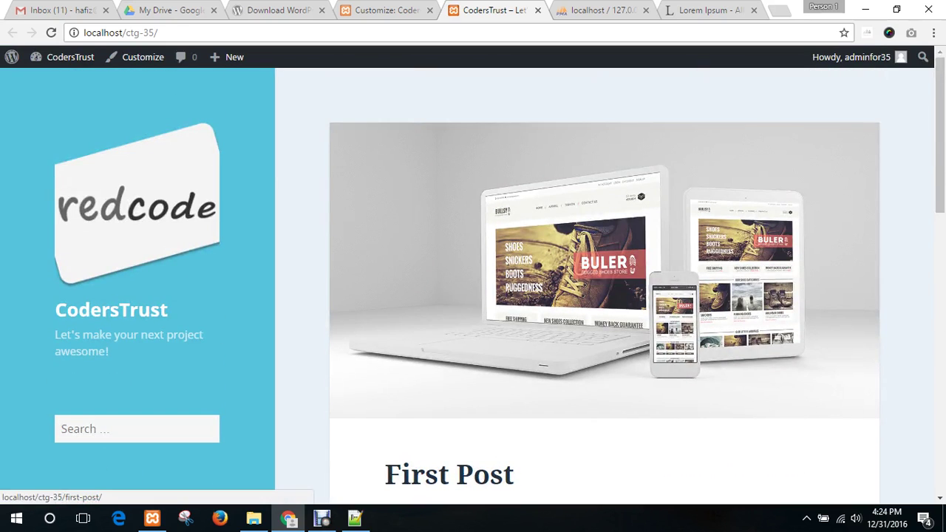
{"action": "scroll", "coordinate": [604, 281], "scroll_direction": "down", "scroll_amount": 12}
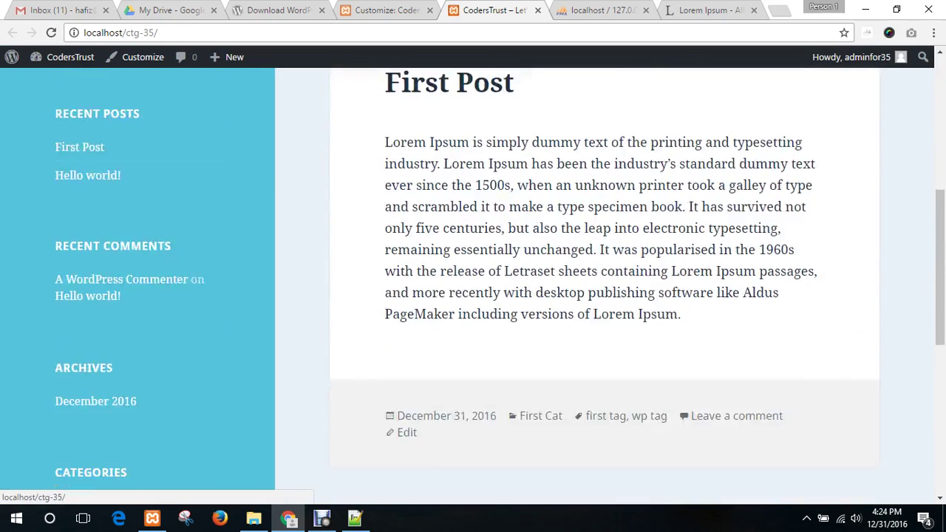
{"action": "scroll", "coordinate": [604, 281], "scroll_direction": "up", "scroll_amount": 12}
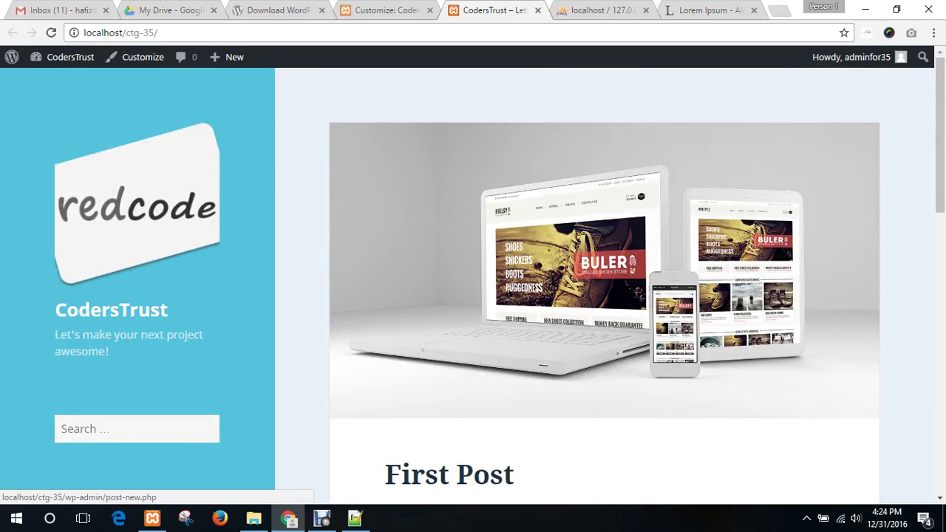
{"action": "left_click", "coordinate": [384, 10]}
{"action": "left_click", "coordinate": [16, 62]}
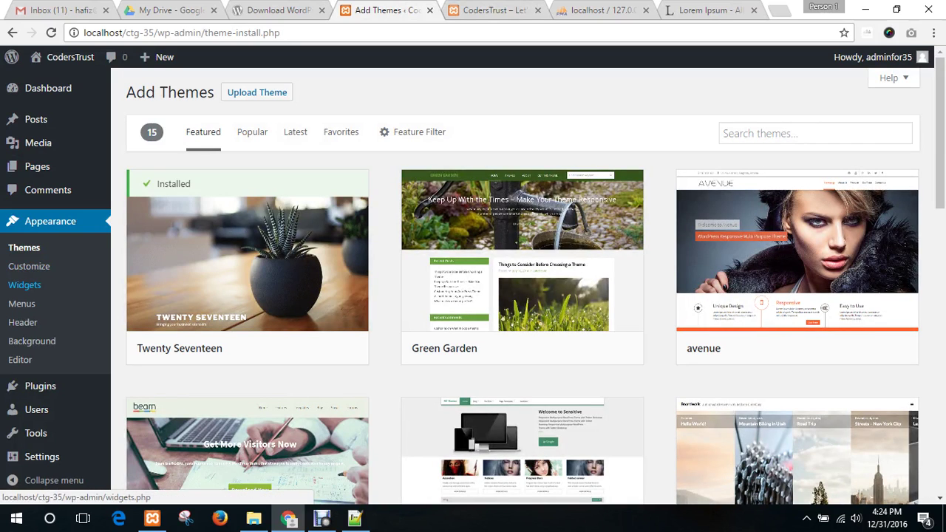
- Leave the Customizer and go to the Widgets admin page via Appearance > Widgets
{"action": "left_click", "coordinate": [25, 284]}
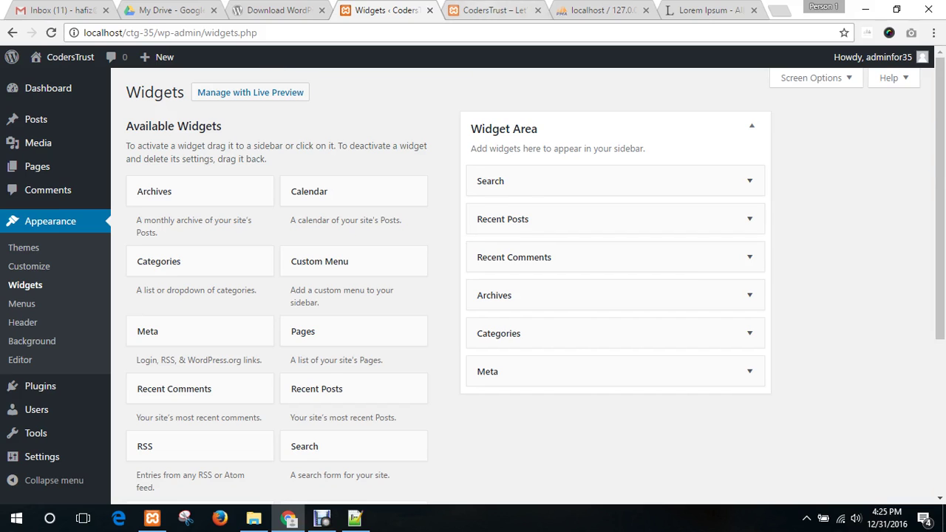
- Review the current sidebar widgets on the live site, then return to the Widgets admin
{"action": "left_click", "coordinate": [488, 10]}
{"action": "scroll", "coordinate": [473, 286], "scroll_direction": "down", "scroll_amount": 3}
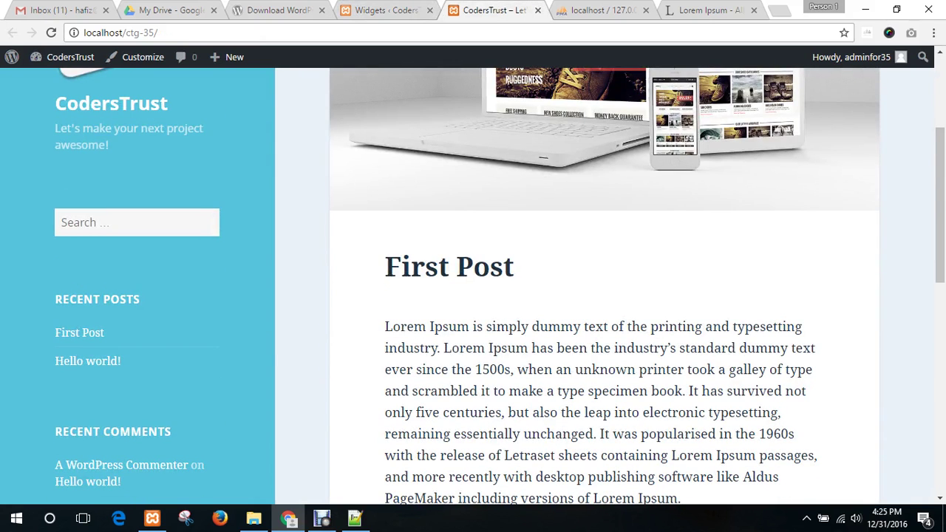
{"action": "left_click", "coordinate": [111, 222]}
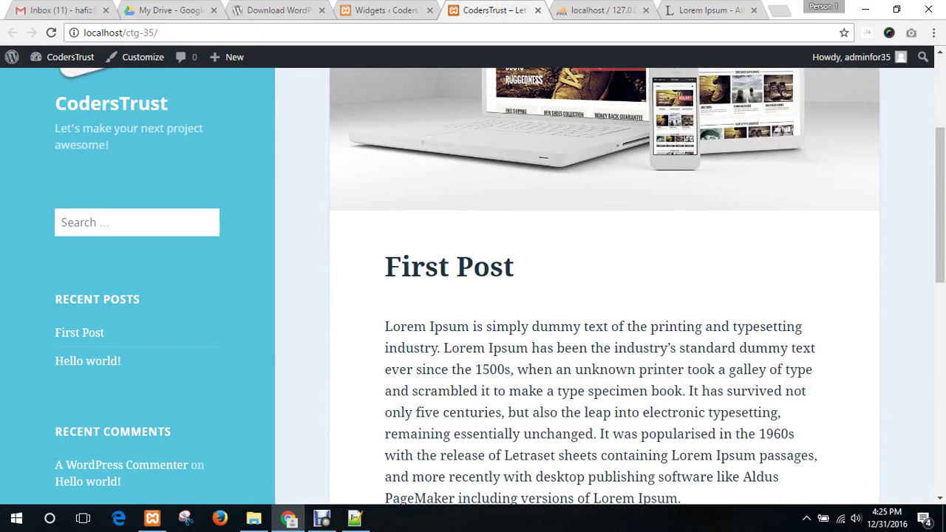
{"action": "scroll", "coordinate": [95, 312], "scroll_direction": "down", "scroll_amount": 7}
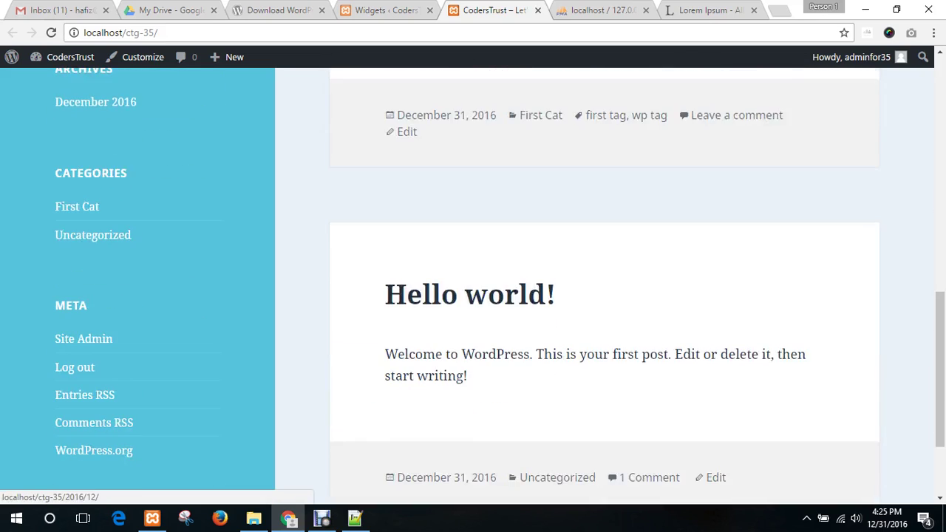
{"action": "scroll", "coordinate": [499, 275], "scroll_direction": "down", "scroll_amount": 2}
{"action": "scroll", "coordinate": [499, 275], "scroll_direction": "up", "scroll_amount": 10}
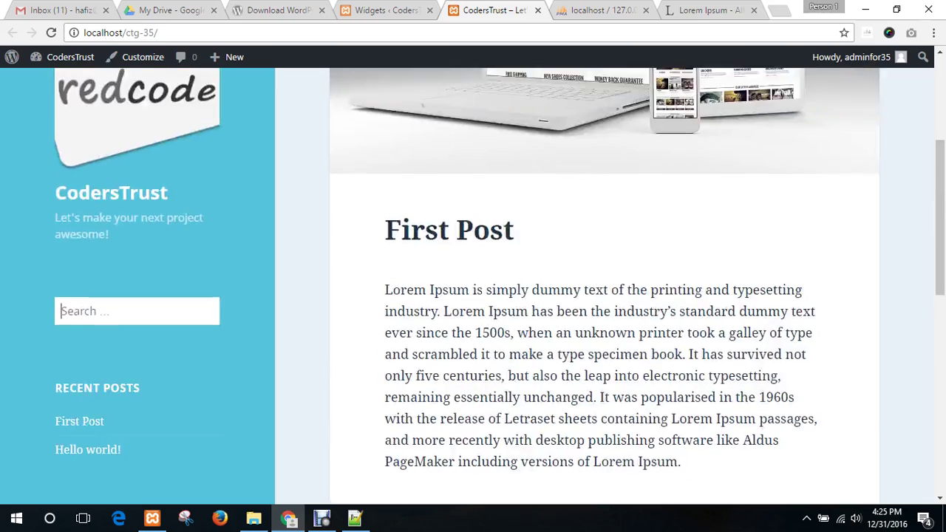
{"action": "scroll", "coordinate": [499, 276], "scroll_direction": "up", "scroll_amount": 3}
{"action": "key", "text": "ctrl+shift+Tab"}
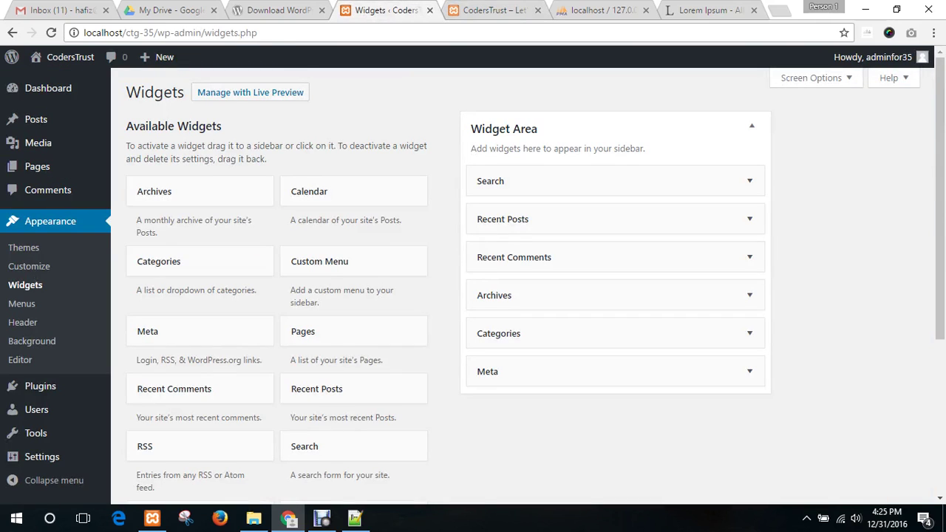
- Drag Meta, Categories, Archives and Recent Comments out of the sidebar Widget Area
{"action": "left_click_drag", "start_coordinate": [517, 371], "coordinate": [169, 370]}
{"action": "left_click_drag", "start_coordinate": [510, 333], "coordinate": [176, 316]}
{"action": "left_click_drag", "start_coordinate": [502, 295], "coordinate": [288, 305]}
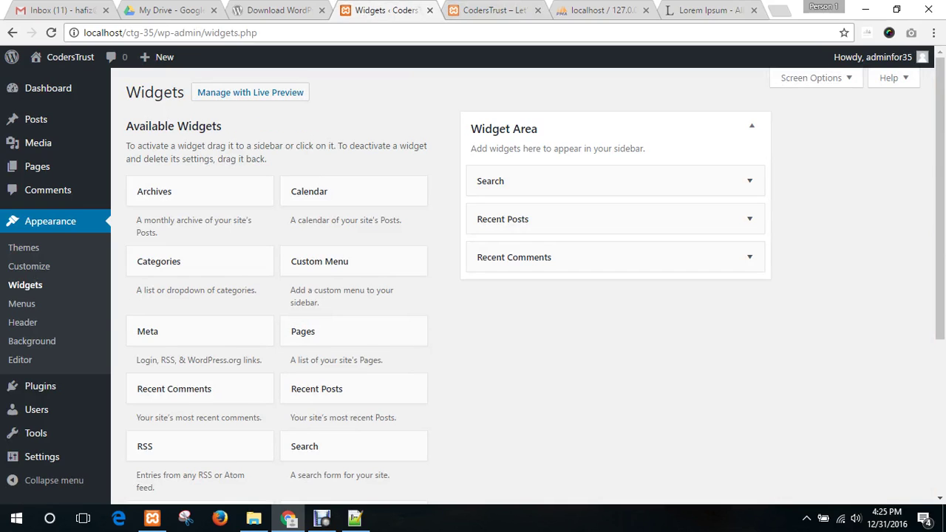
{"action": "left_click_drag", "start_coordinate": [510, 258], "coordinate": [236, 267]}
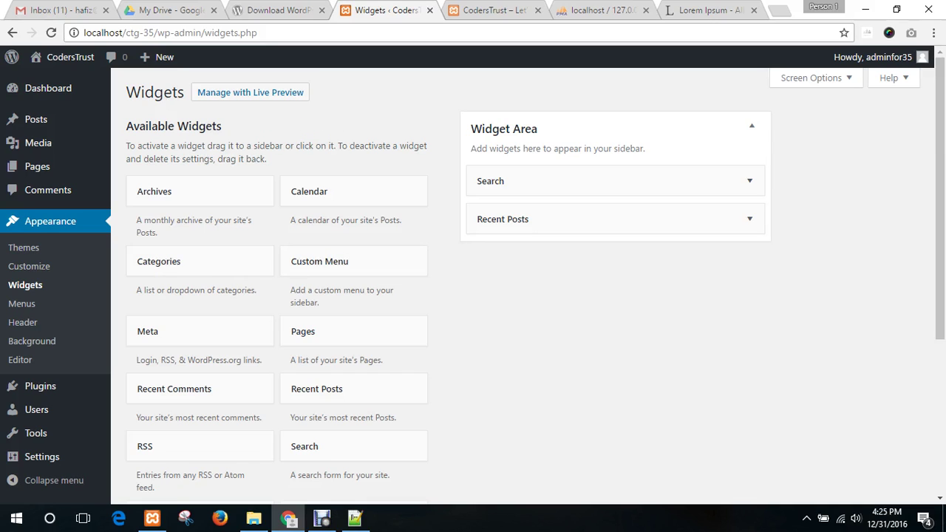
- Reload the live site to confirm only Search and Recent Posts remain in the sidebar
{"action": "left_click", "coordinate": [494, 10]}
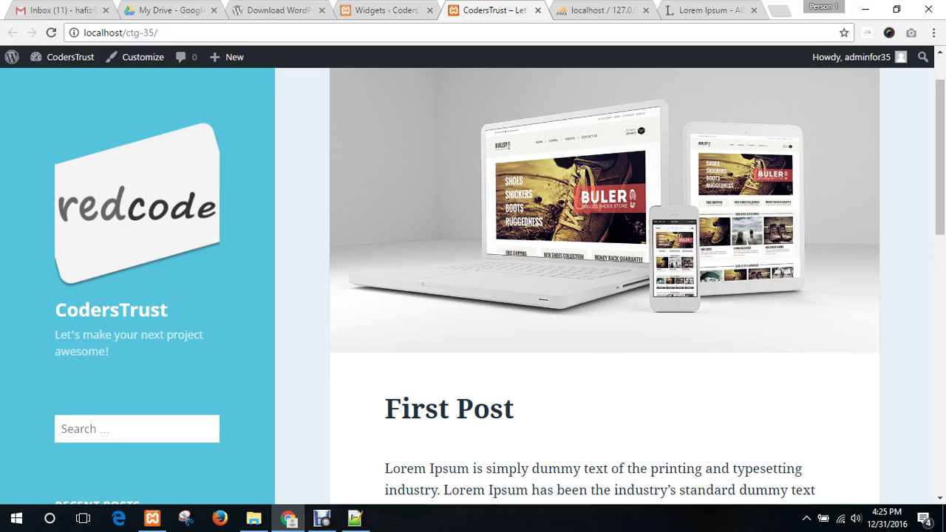
{"action": "left_click", "coordinate": [51, 32]}
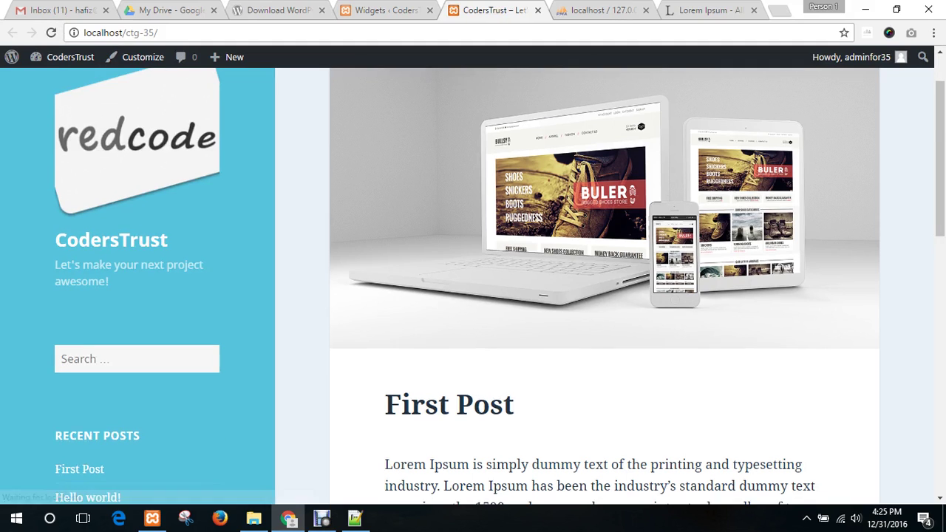
{"action": "scroll", "coordinate": [605, 281], "scroll_direction": "down", "scroll_amount": 4}
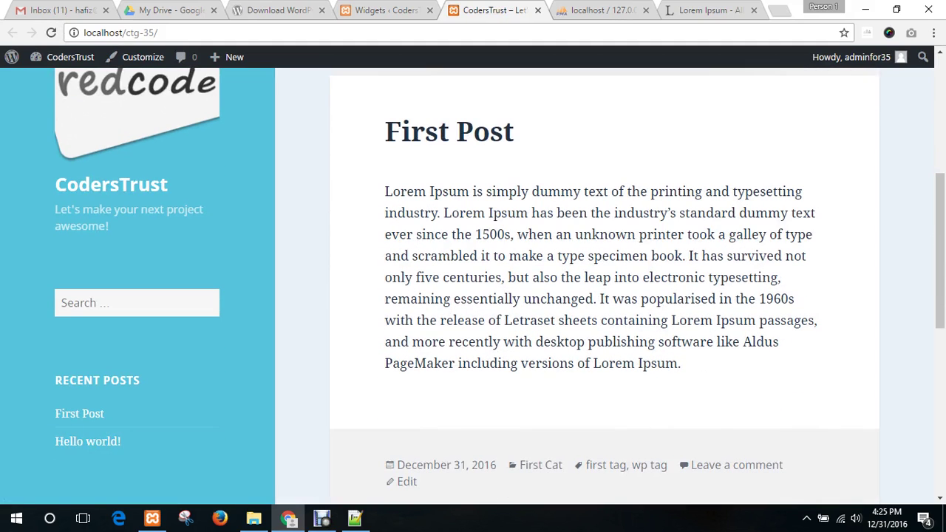
{"action": "scroll", "coordinate": [604, 281], "scroll_direction": "up", "scroll_amount": 5}
{"action": "scroll", "coordinate": [605, 280], "scroll_direction": "down", "scroll_amount": 5}
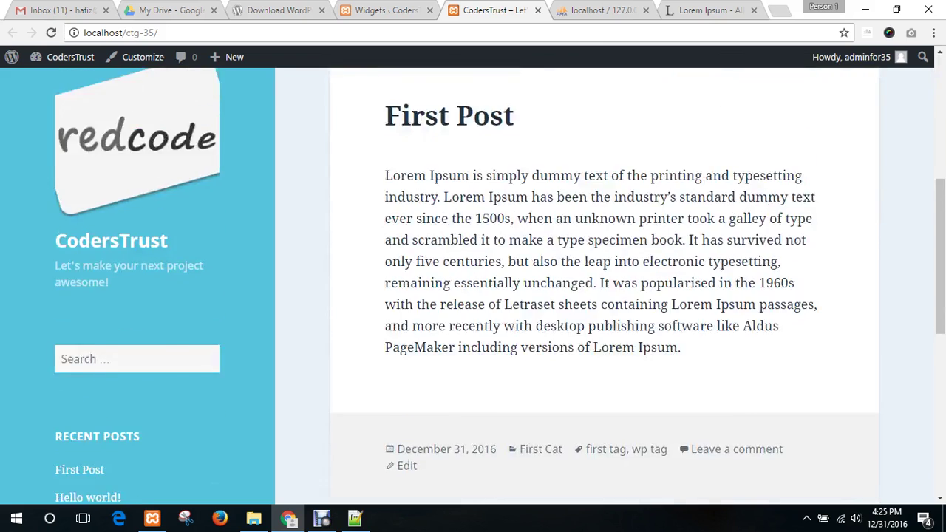
{"action": "scroll", "coordinate": [604, 281], "scroll_direction": "up", "scroll_amount": 4}
{"action": "left_click", "coordinate": [384, 10]}
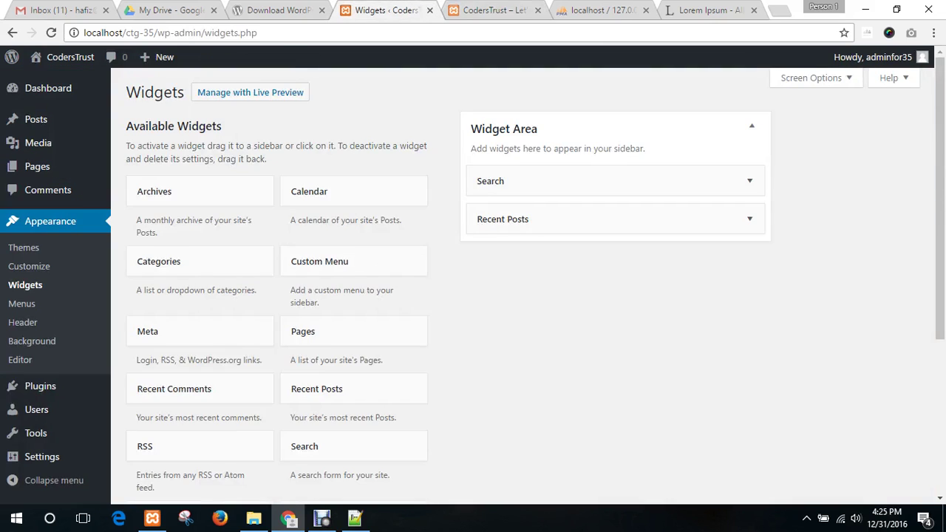
{"action": "scroll", "coordinate": [338, 386], "scroll_direction": "down", "scroll_amount": 4}
{"action": "scroll", "coordinate": [337, 386], "scroll_direction": "up", "scroll_amount": 3}
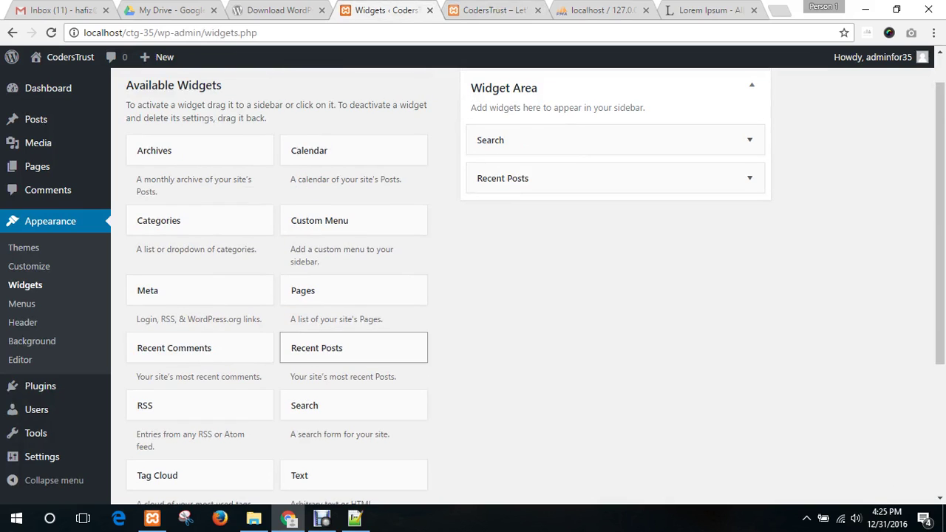
{"action": "scroll", "coordinate": [353, 348], "scroll_direction": "down", "scroll_amount": 3}
{"action": "scroll", "coordinate": [353, 340], "scroll_direction": "up", "scroll_amount": 3}
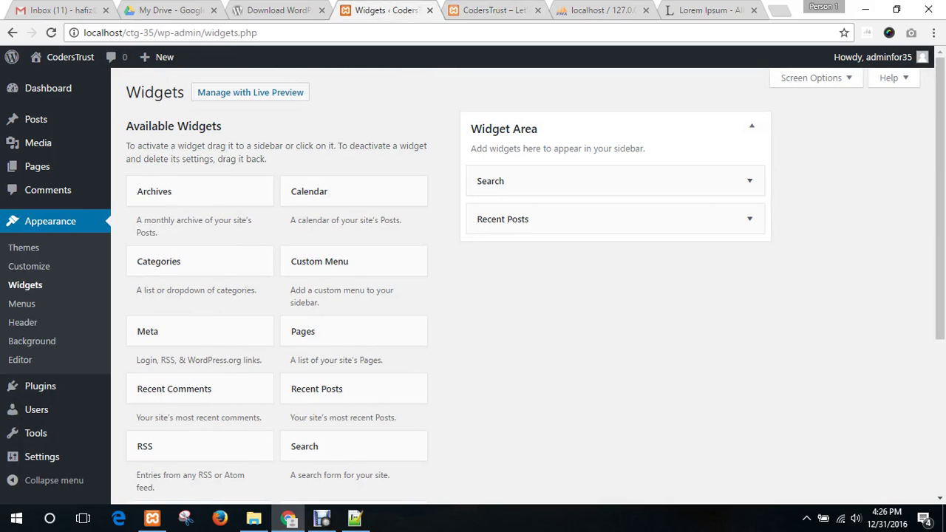
- Add a Calendar widget below Recent Posts with the title 'Calendar' and save it
{"action": "left_click_drag", "start_coordinate": [310, 192], "coordinate": [510, 260]}
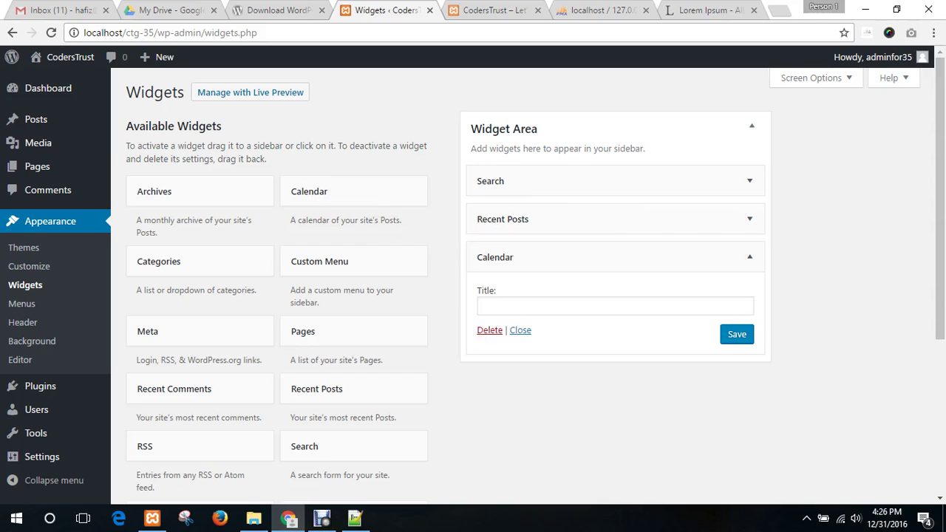
{"action": "left_click", "coordinate": [520, 306]}
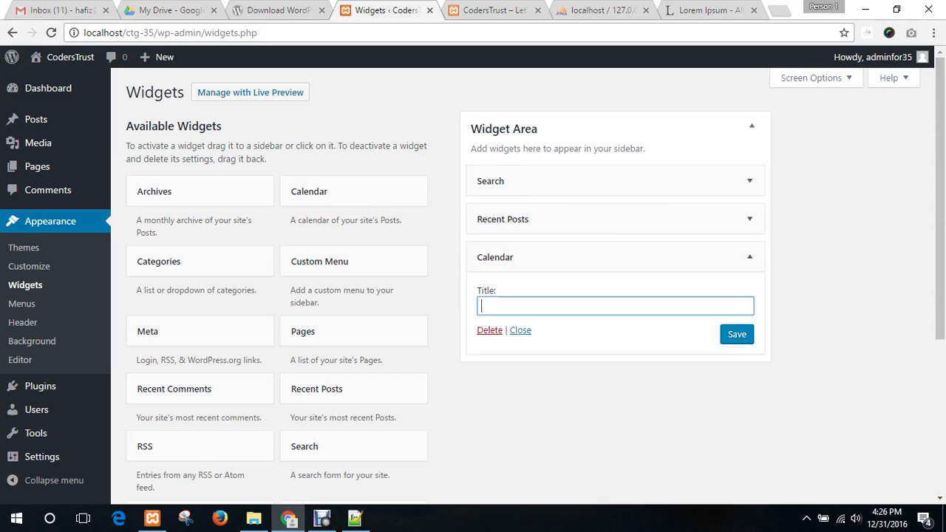
{"action": "type", "text": "C"}
{"action": "type", "text": "alendar"}
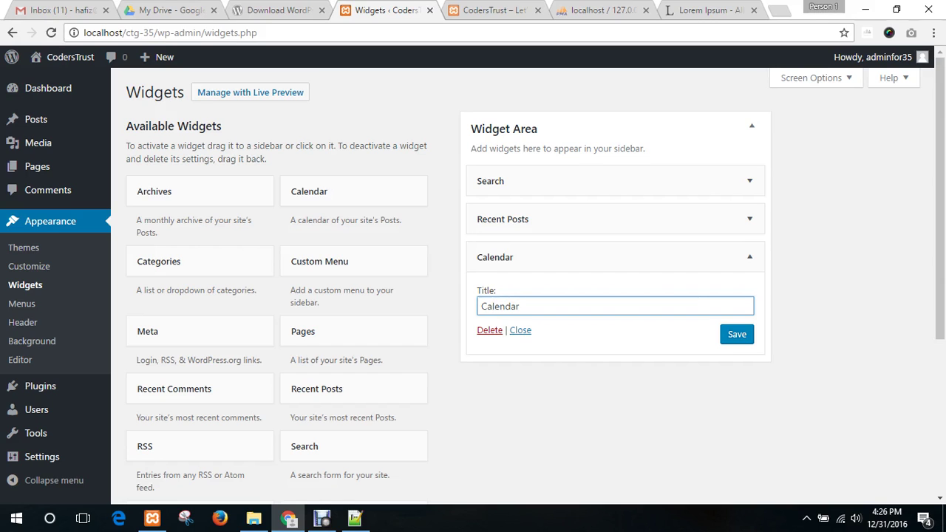
{"action": "left_click", "coordinate": [736, 334]}
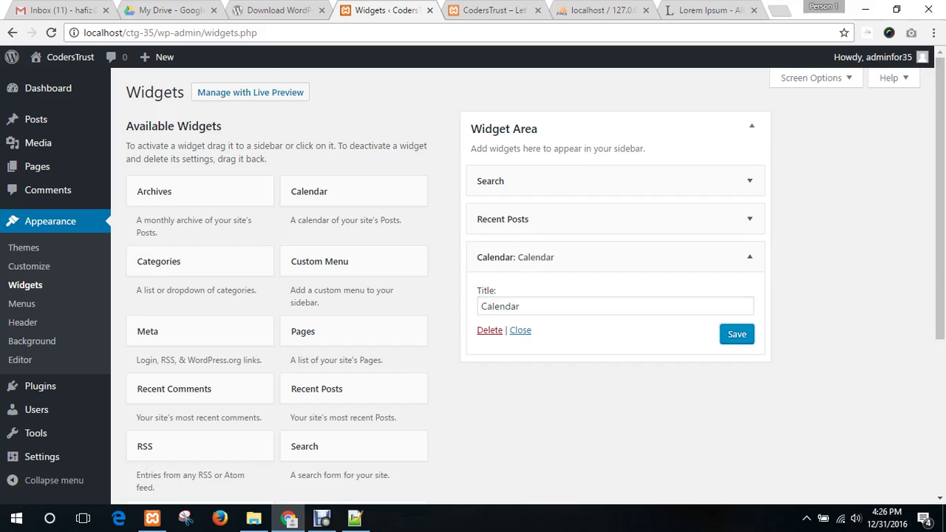
- Reload the live site to verify the December 2016 calendar appears in the sidebar
{"action": "left_click", "coordinate": [495, 11]}
{"action": "left_click", "coordinate": [50, 33]}
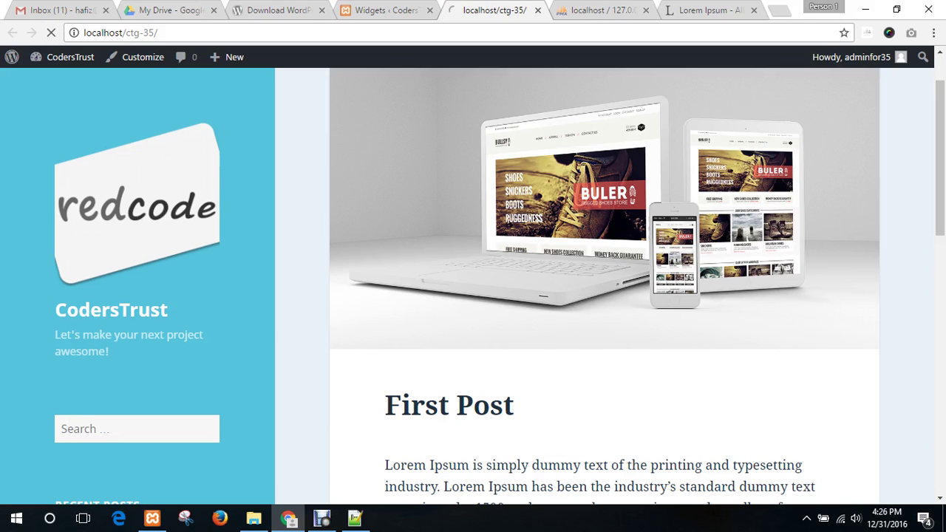
{"action": "scroll", "coordinate": [591, 296], "scroll_direction": "down", "scroll_amount": 4}
{"action": "scroll", "coordinate": [591, 295], "scroll_direction": "down", "scroll_amount": 1}
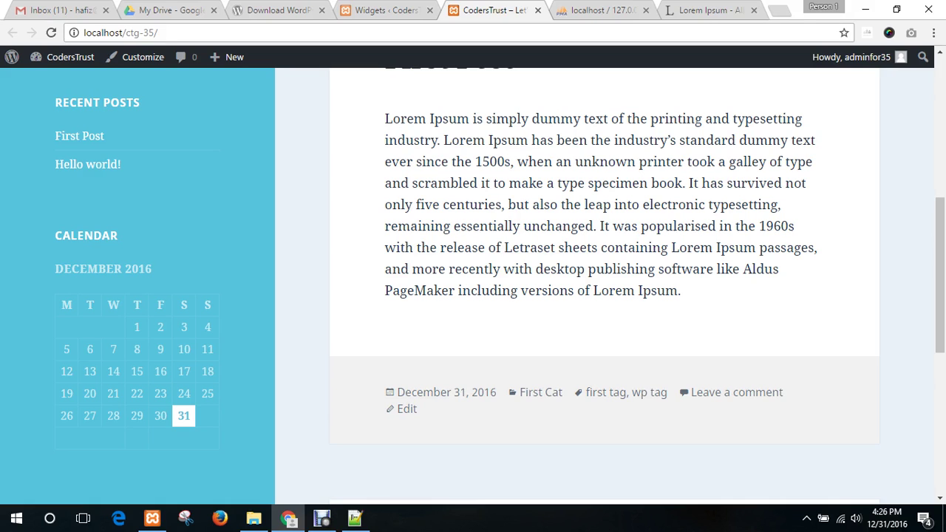
{"action": "key", "text": "Home"}
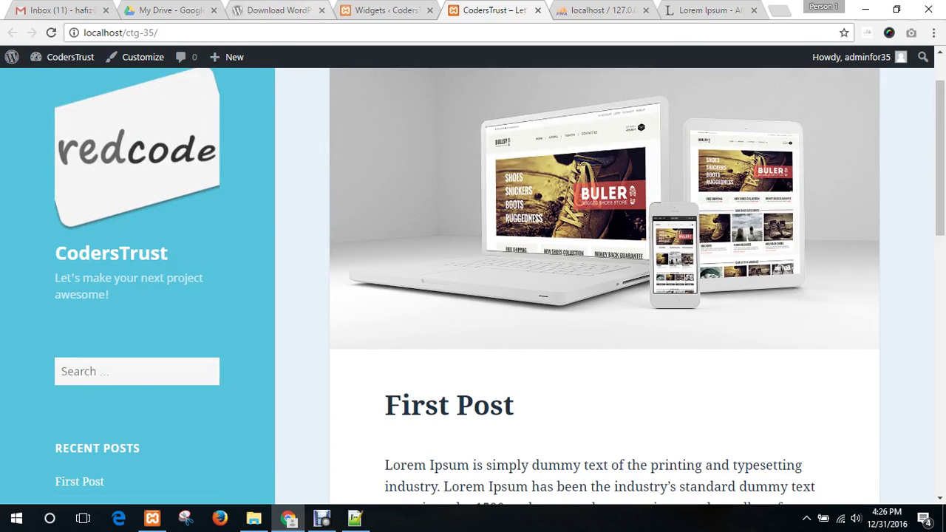
{"action": "key", "text": "ctrl+shift+Tab"}
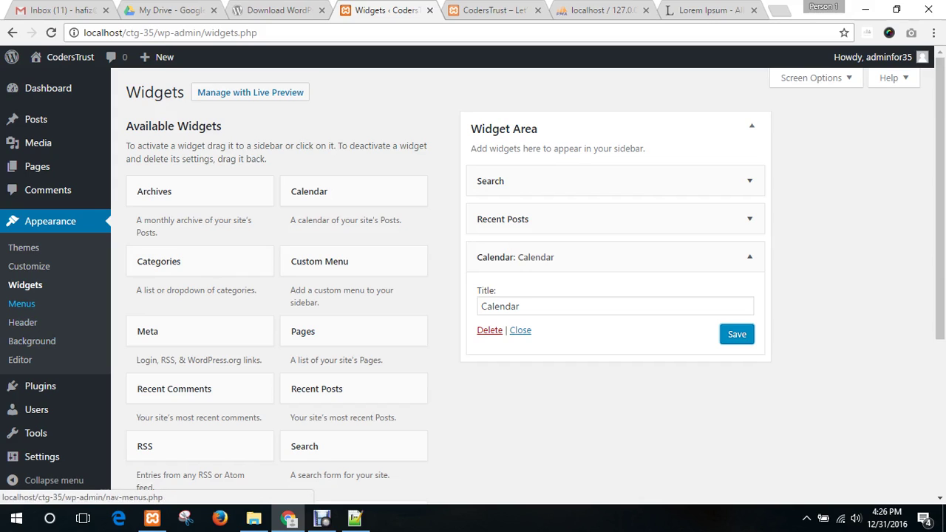
- Open Appearance > Menus and compare it against the live site's front page
{"action": "left_click", "coordinate": [21, 303]}
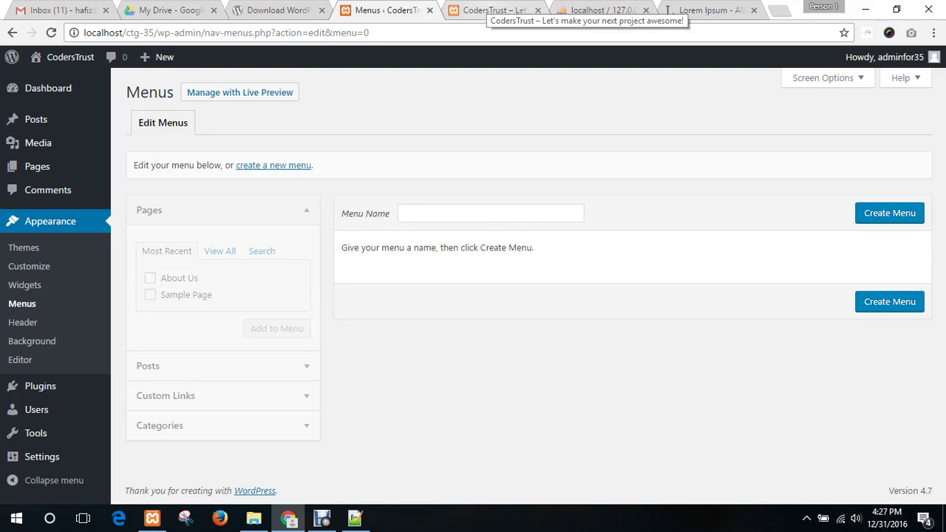
{"action": "left_click", "coordinate": [491, 11]}
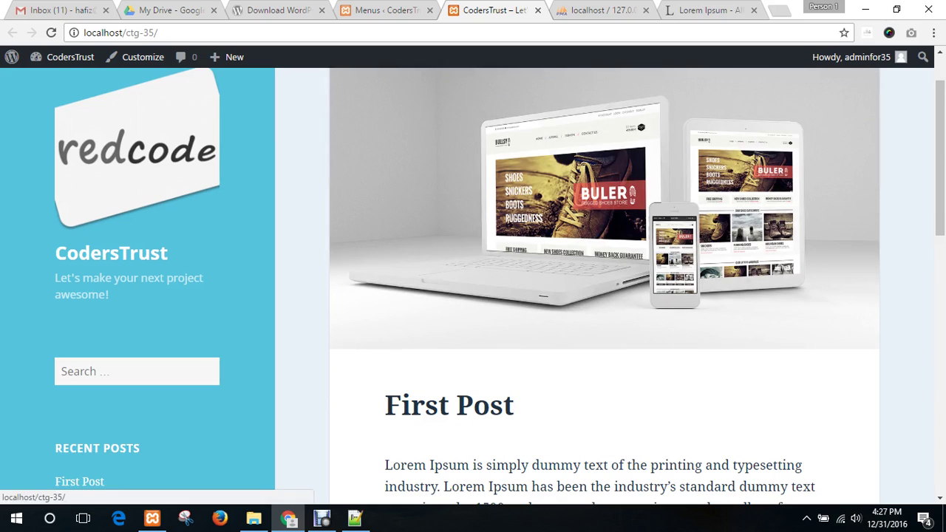
{"action": "scroll", "coordinate": [500, 287], "scroll_direction": "down", "scroll_amount": 3}
{"action": "scroll", "coordinate": [137, 207], "scroll_direction": "up", "scroll_amount": 4}
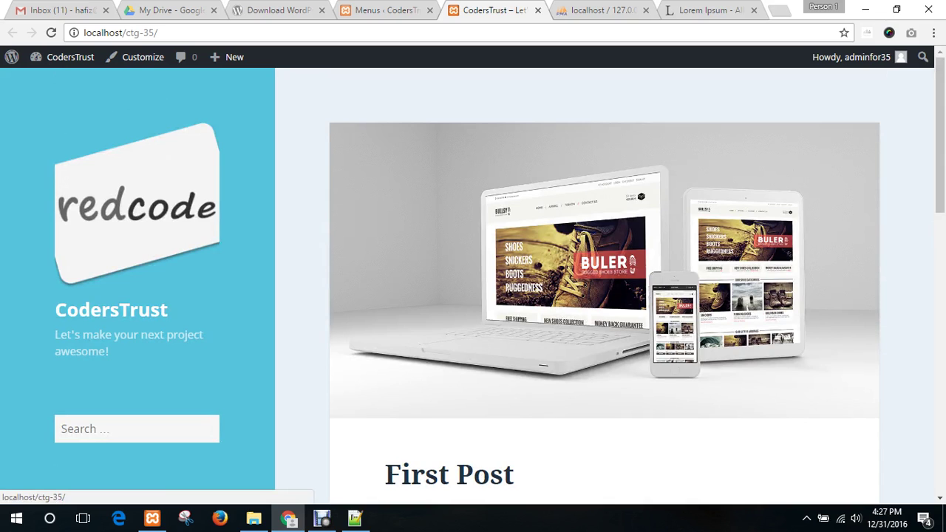
{"action": "scroll", "coordinate": [473, 281], "scroll_direction": "down", "scroll_amount": 4}
{"action": "scroll", "coordinate": [473, 280], "scroll_direction": "up", "scroll_amount": 4}
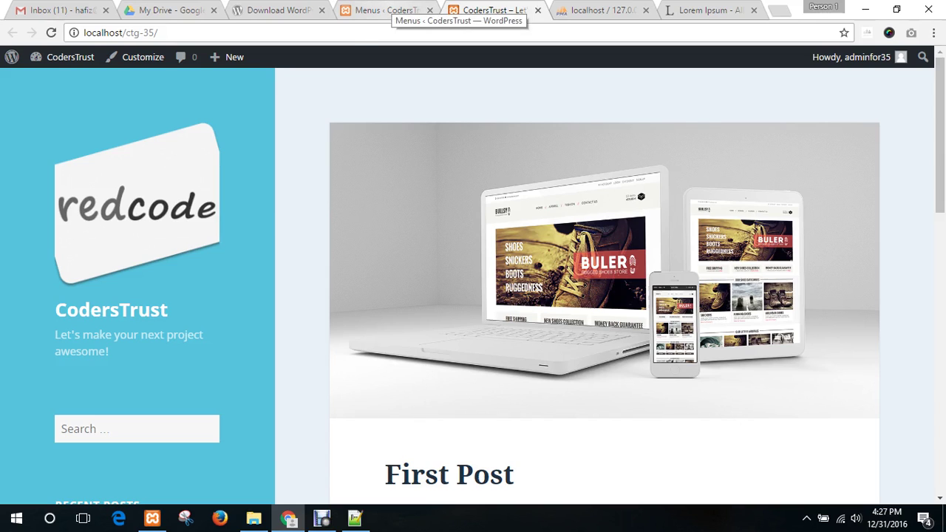
{"action": "left_click", "coordinate": [388, 10]}
{"action": "left_click", "coordinate": [491, 11]}
{"action": "left_click", "coordinate": [387, 10]}
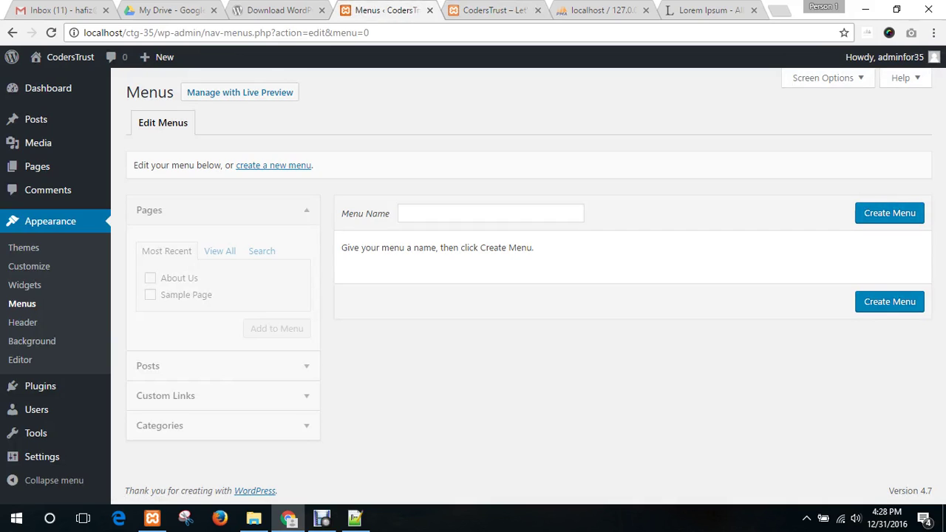
- Create a new menu named 'Main Nav'
{"action": "left_click", "coordinate": [472, 213]}
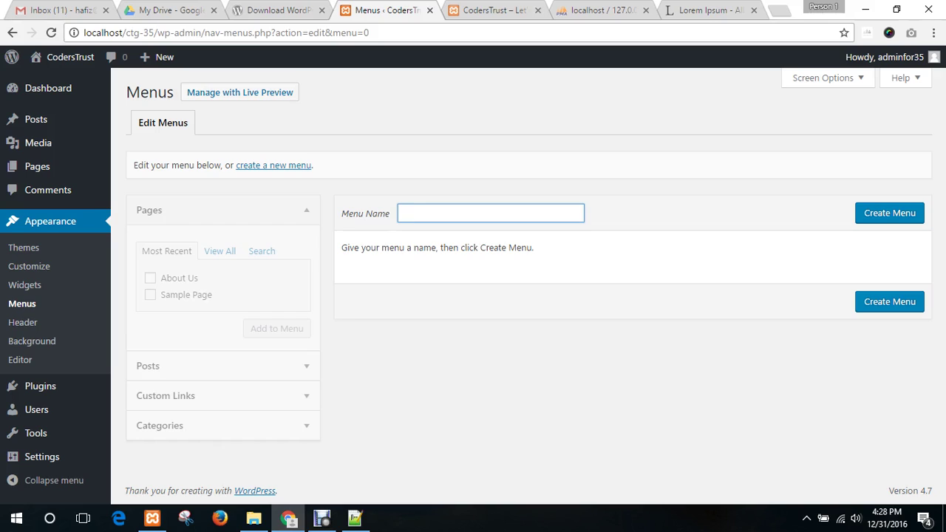
{"action": "type", "text": "Main nAV"}
{"action": "key", "text": "BackSpace"}
{"action": "key", "text": "BackSpace"}
{"action": "key", "text": "BackSpace"}
{"action": "type", "text": "Nav"}
{"action": "left_click", "coordinate": [889, 213]}
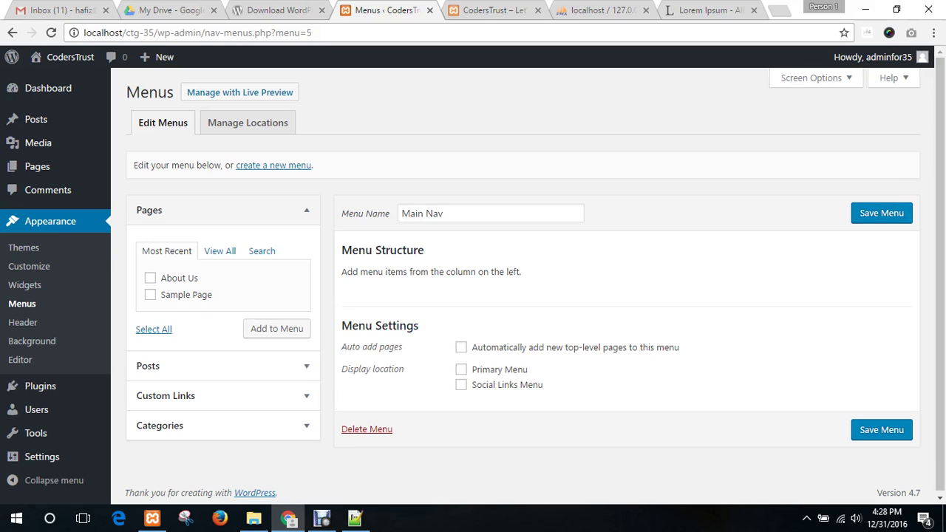
- Add the About Us and Sample Page pages to Main Nav
{"action": "left_click", "coordinate": [150, 278]}
{"action": "left_click", "coordinate": [150, 295]}
{"action": "left_click", "coordinate": [276, 329]}
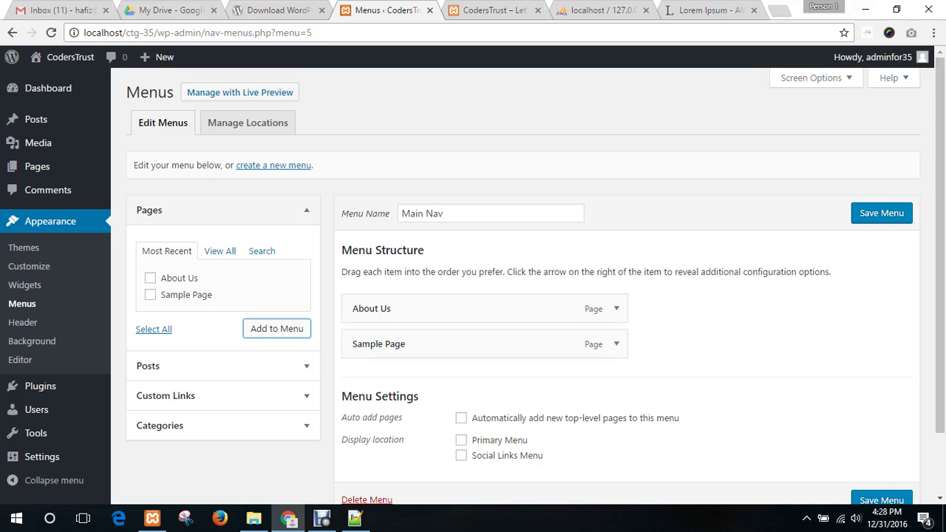
{"action": "scroll", "coordinate": [535, 281], "scroll_direction": "down", "scroll_amount": 2}
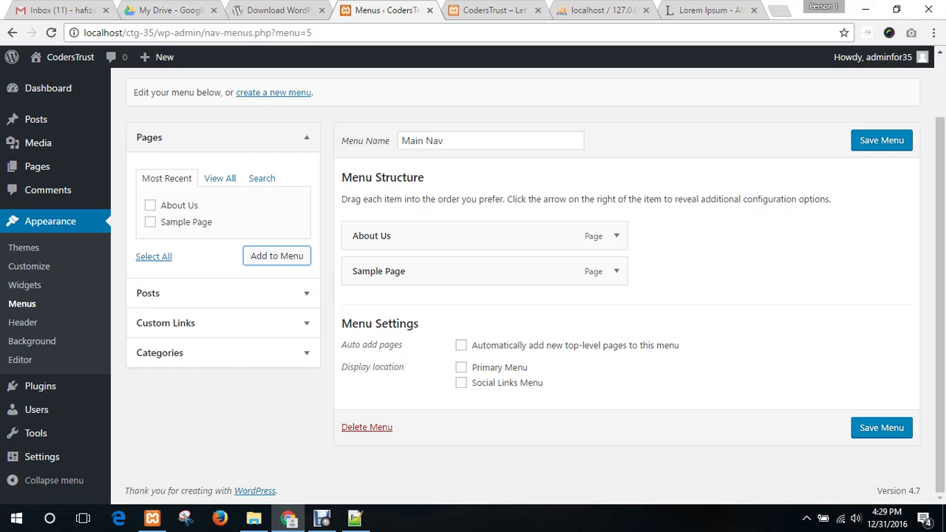
- Assign Main Nav to the Primary Menu location, save it, and view the site's front page
{"action": "left_click", "coordinate": [461, 367]}
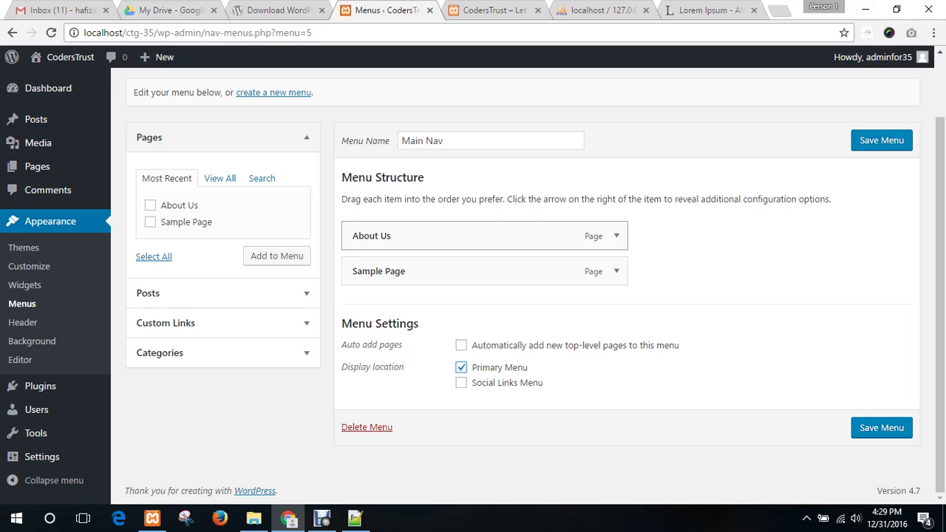
{"action": "left_click", "coordinate": [880, 427]}
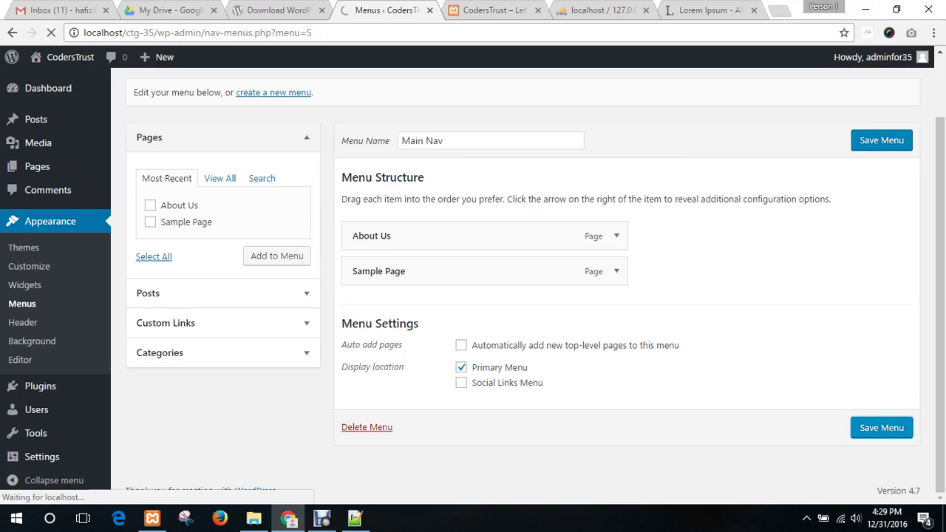
{"action": "key", "text": "ctrl+Tab"}
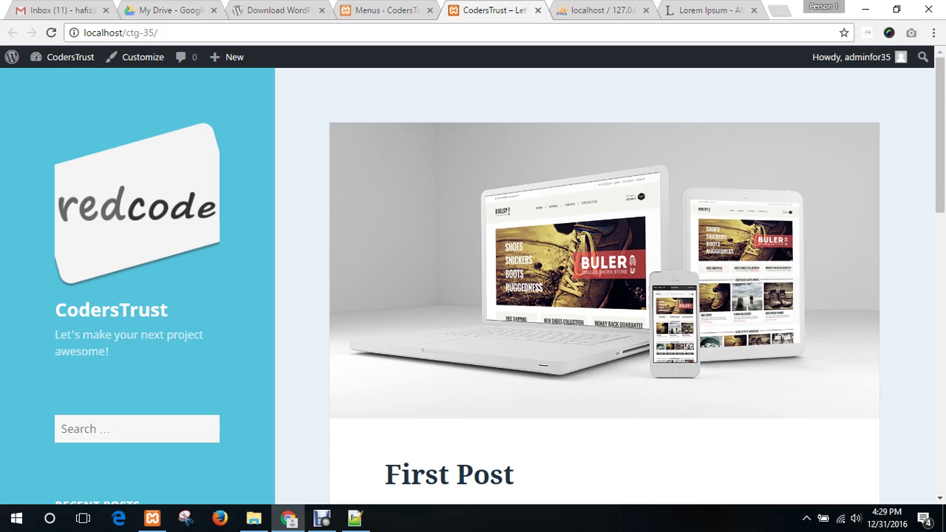
- Reload the live site to check the About Us and Sample Page sidebar links, then return to Menus
{"action": "left_click", "coordinate": [51, 33]}
{"action": "scroll", "coordinate": [74, 222], "scroll_direction": "down", "scroll_amount": 3}
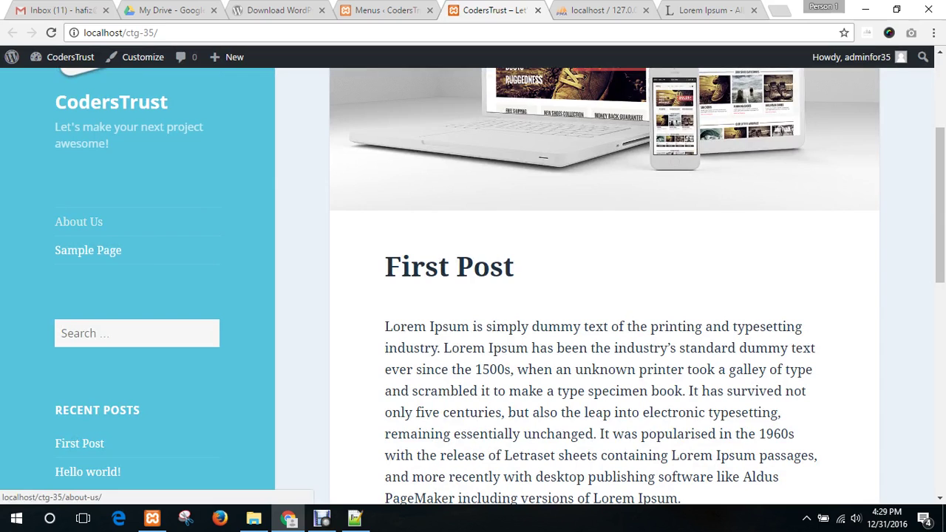
{"action": "scroll", "coordinate": [79, 222], "scroll_direction": "up", "scroll_amount": 1}
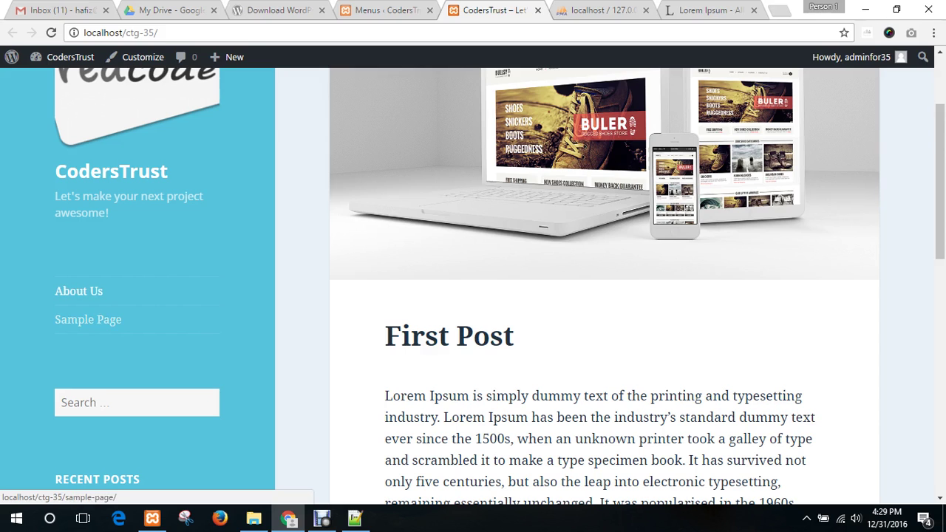
{"action": "scroll", "coordinate": [473, 281], "scroll_direction": "down", "scroll_amount": 1}
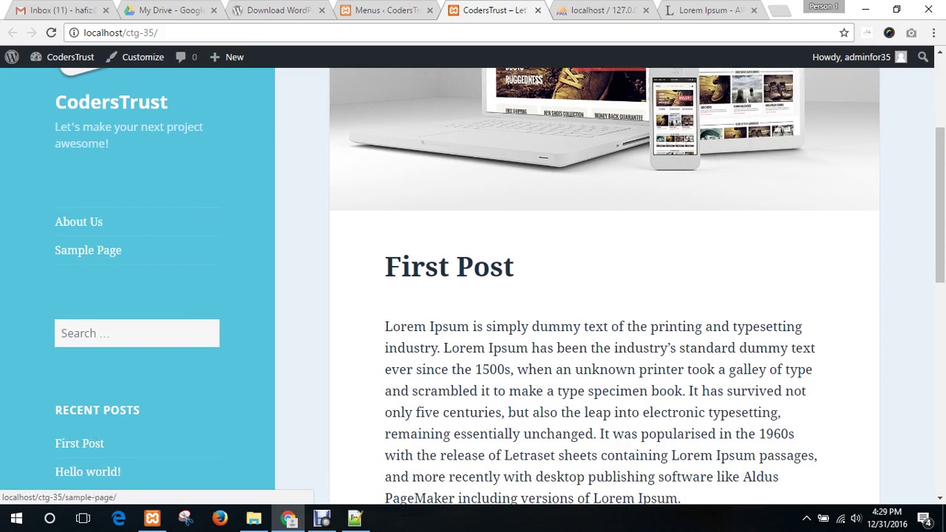
{"action": "scroll", "coordinate": [472, 281], "scroll_direction": "up", "scroll_amount": 3}
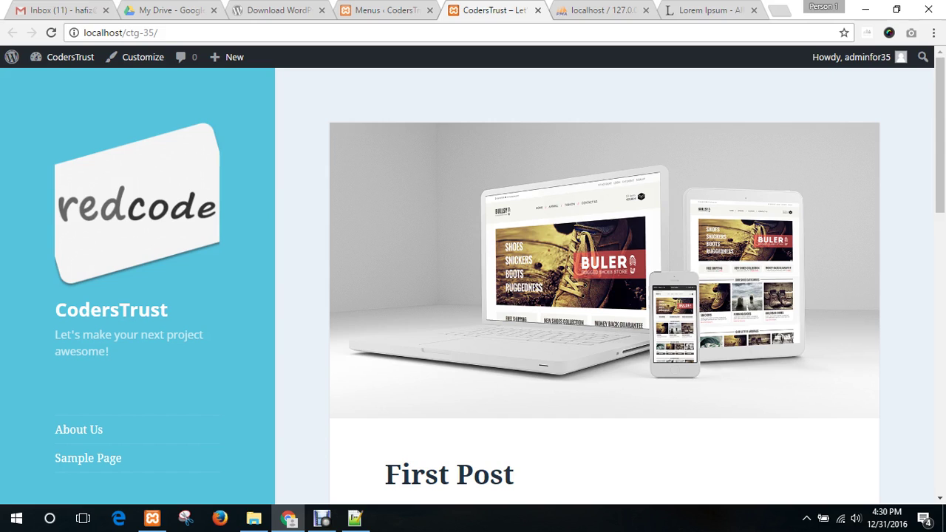
{"action": "scroll", "coordinate": [74, 428], "scroll_direction": "down", "scroll_amount": 1}
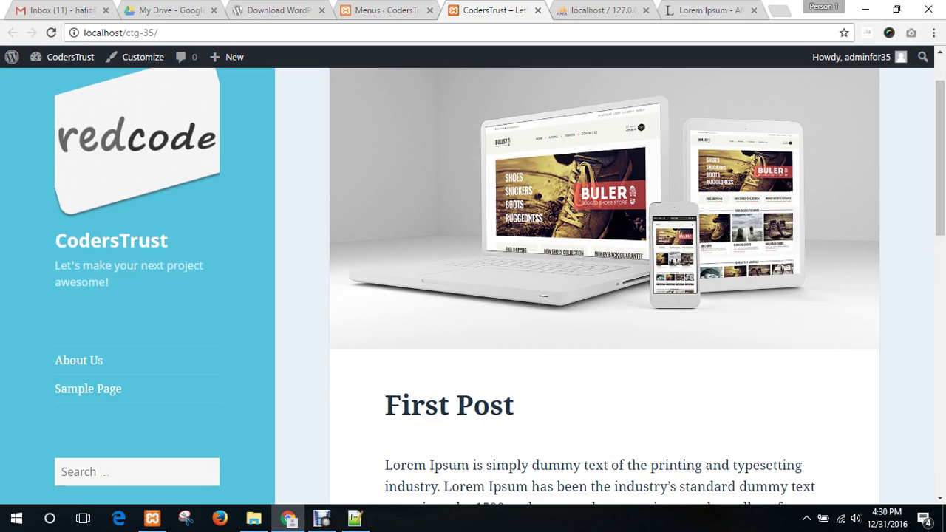
{"action": "scroll", "coordinate": [499, 286], "scroll_direction": "up", "scroll_amount": 1}
{"action": "scroll", "coordinate": [111, 309], "scroll_direction": "down", "scroll_amount": 1}
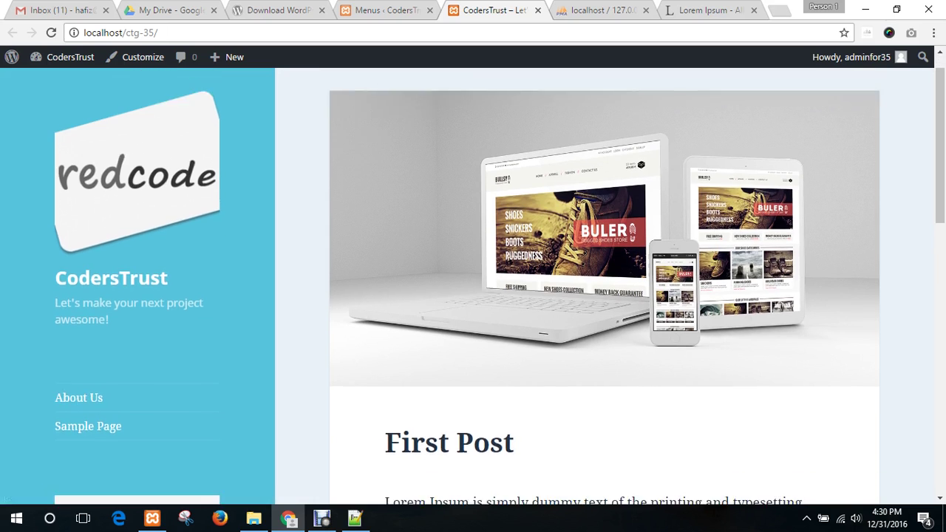
{"action": "key", "text": "ctrl+shift+Tab"}
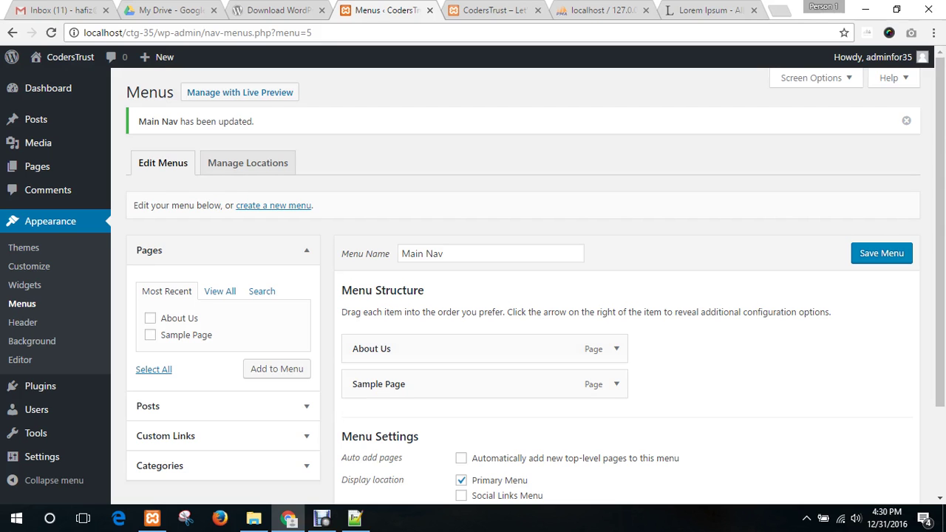
- Open the Pages > Add New editor in a separate tab beside the Menus page
{"action": "scroll", "coordinate": [517, 296], "scroll_direction": "down", "scroll_amount": 2}
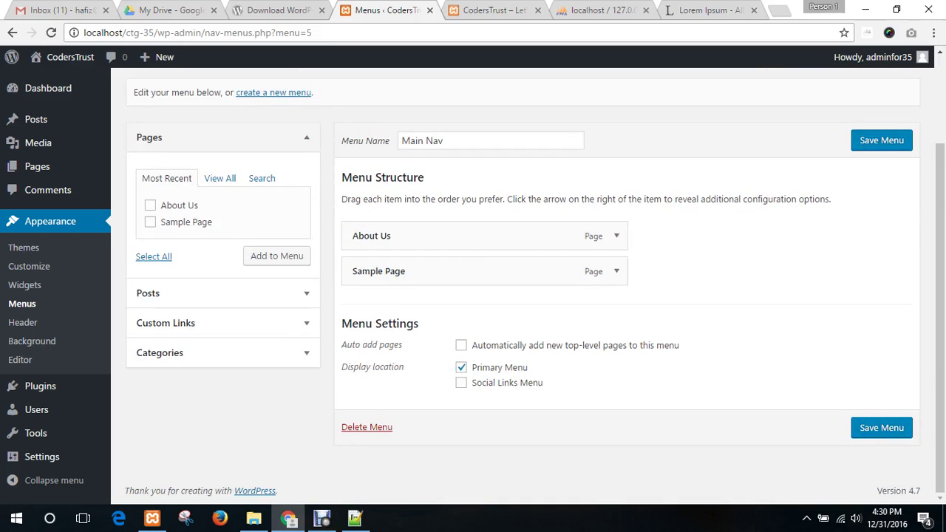
{"action": "scroll", "coordinate": [517, 295], "scroll_direction": "up", "scroll_amount": 2}
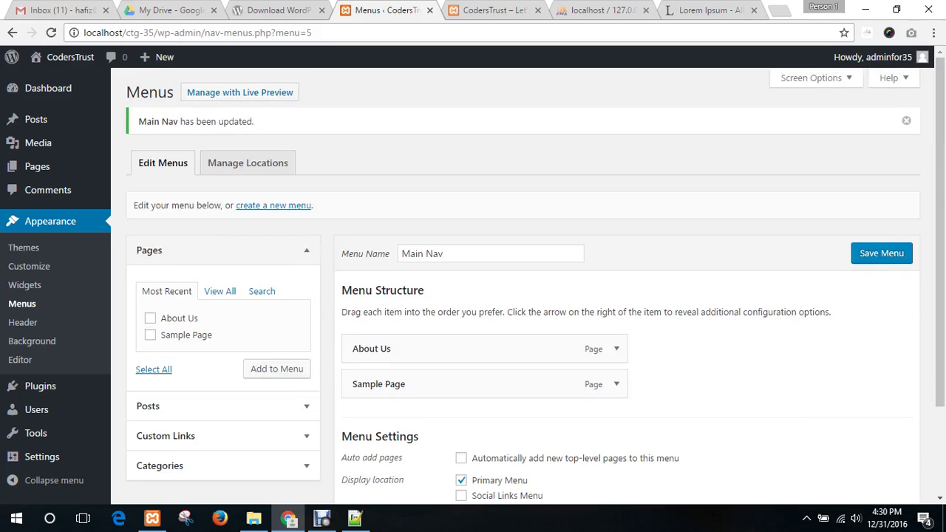
{"action": "left_click", "coordinate": [510, 11]}
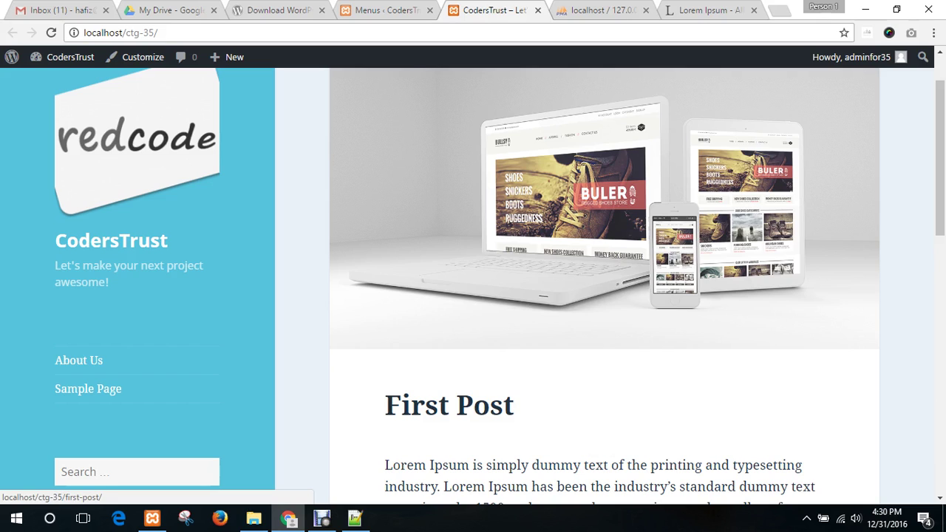
{"action": "left_click", "coordinate": [388, 10]}
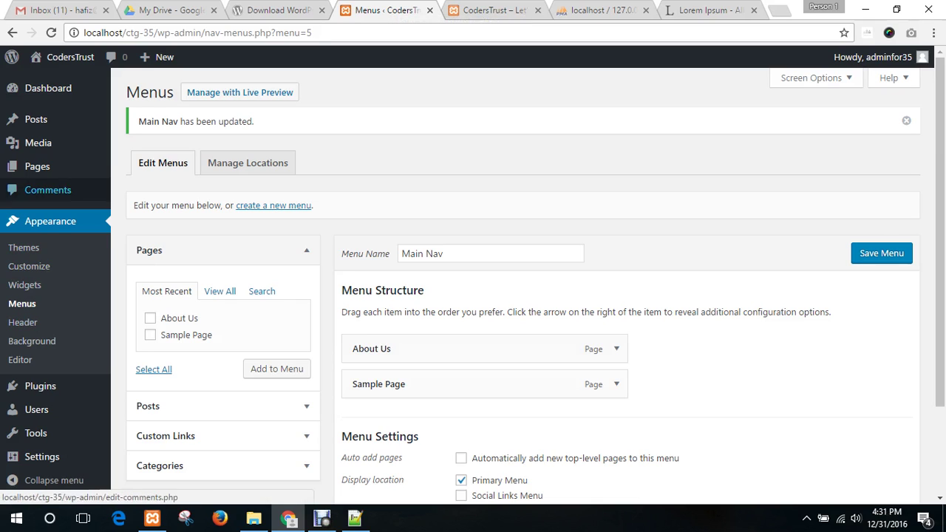
{"action": "mouse_move", "coordinate": [37, 166]}
{"action": "middle_click", "coordinate": [138, 187]}
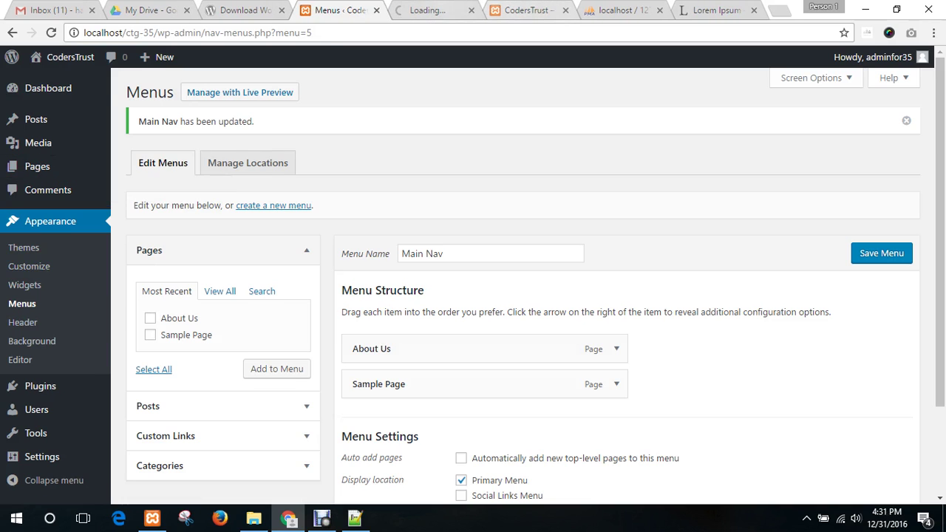
- Publish a new page titled 'Home'
{"action": "left_click", "coordinate": [436, 10]}
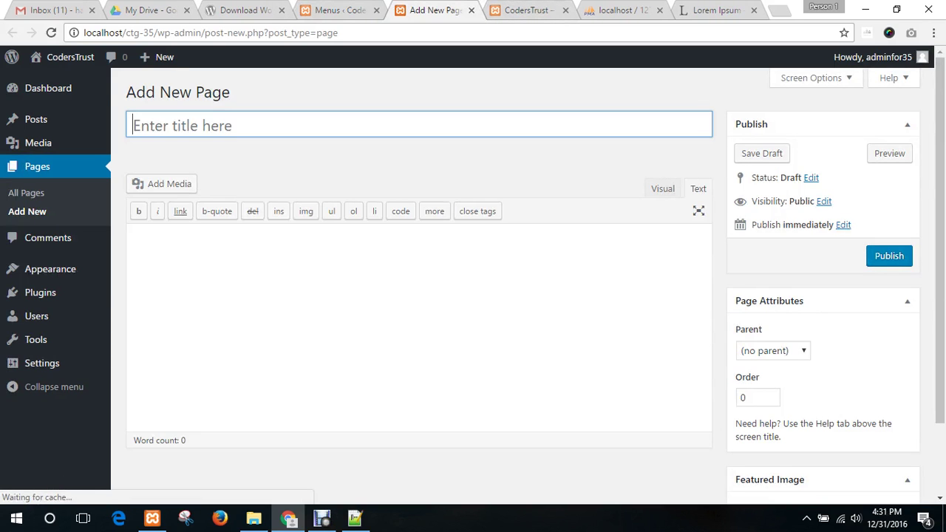
{"action": "type", "text": "Home"}
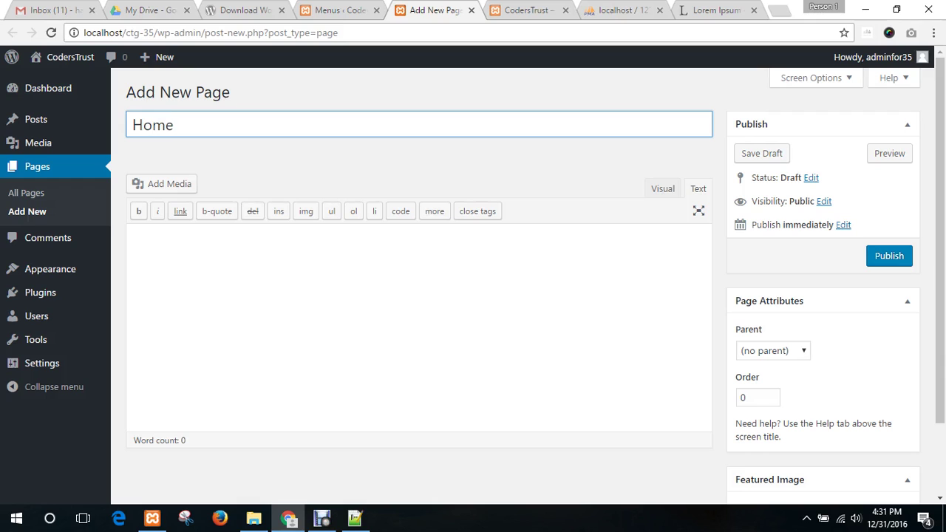
{"action": "key", "text": "Tab"}
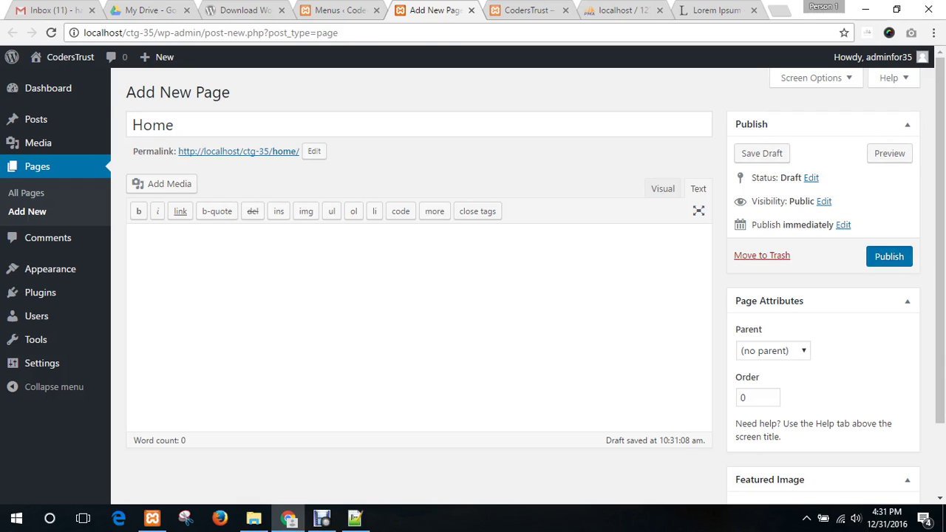
{"action": "left_click", "coordinate": [888, 256]}
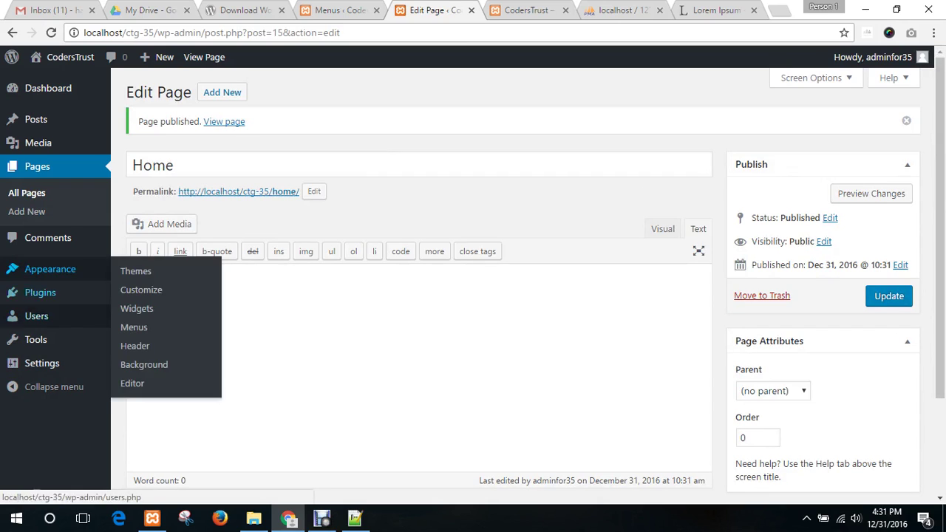
{"action": "mouse_move", "coordinate": [42, 363]}
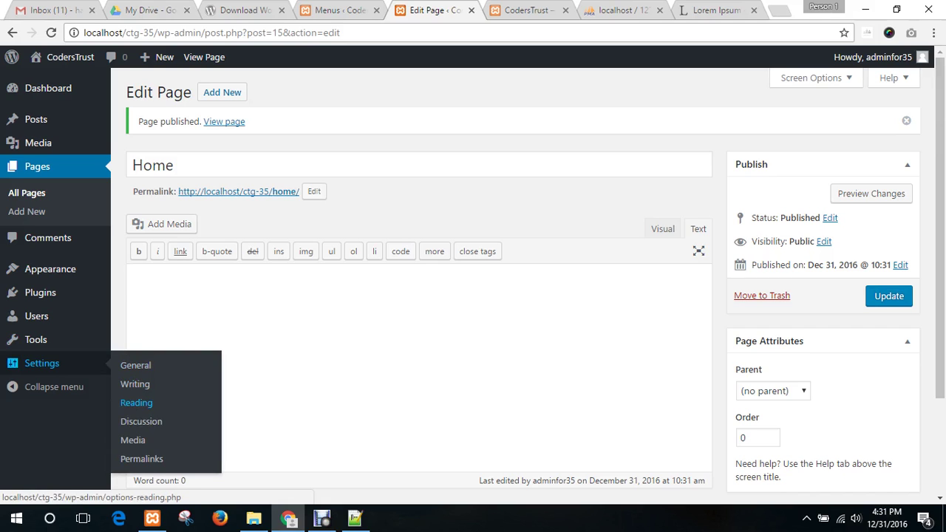
- Open Settings > Reading and look over the live site's current front page
{"action": "left_click", "coordinate": [136, 402]}
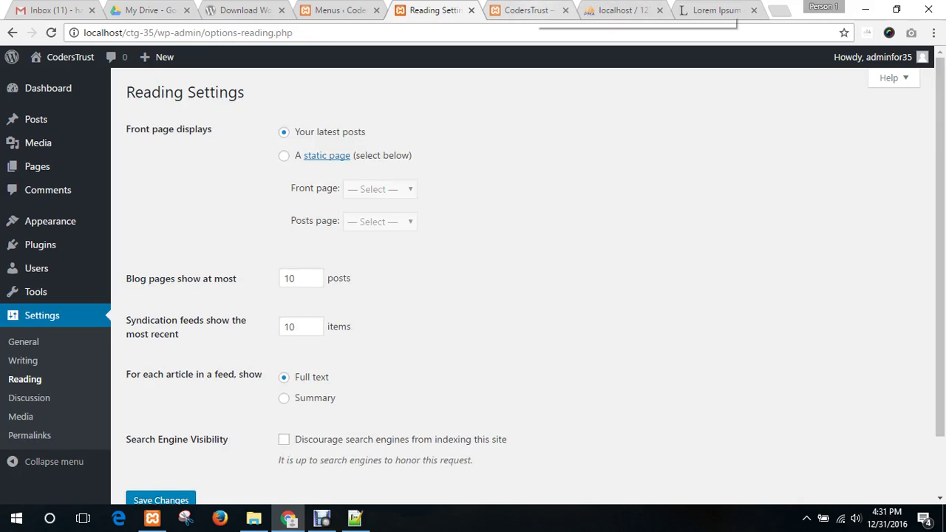
{"action": "left_click", "coordinate": [524, 10]}
{"action": "scroll", "coordinate": [473, 287], "scroll_direction": "down", "scroll_amount": 4}
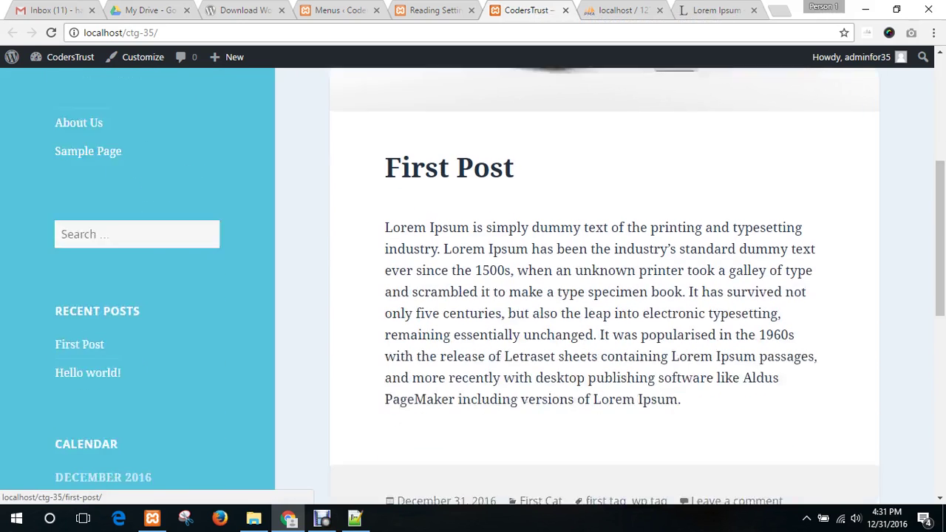
{"action": "scroll", "coordinate": [472, 287], "scroll_direction": "up", "scroll_amount": 3}
{"action": "scroll", "coordinate": [604, 284], "scroll_direction": "down", "scroll_amount": 3}
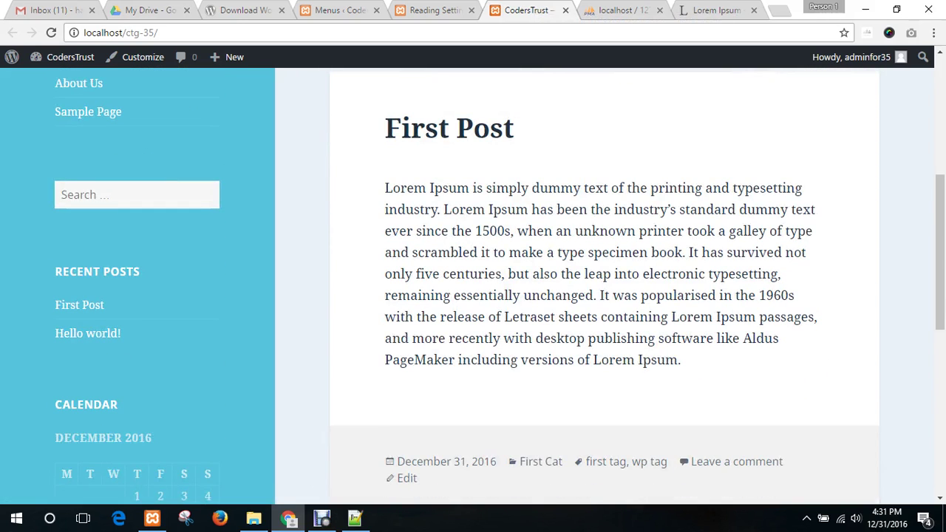
{"action": "scroll", "coordinate": [604, 283], "scroll_direction": "down", "scroll_amount": 6}
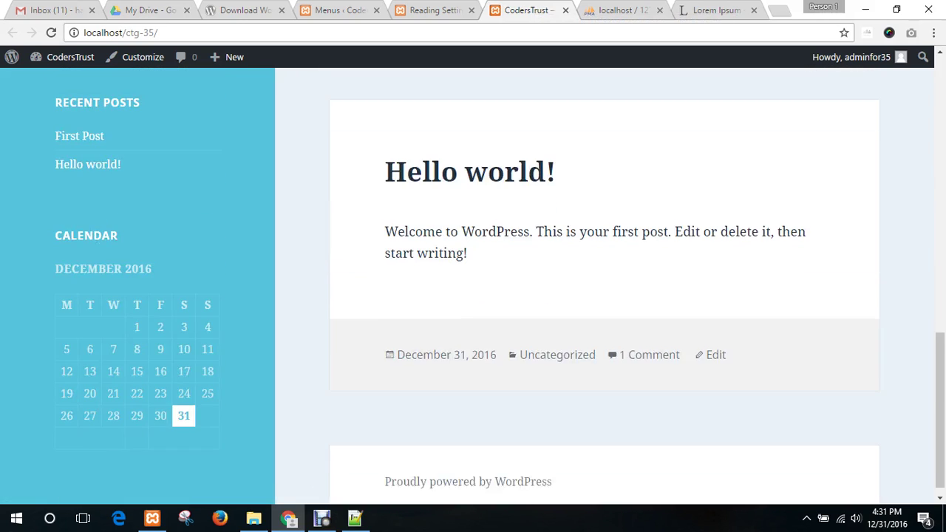
{"action": "scroll", "coordinate": [604, 284], "scroll_direction": "up", "scroll_amount": 10}
- Change 'Front page displays' to 'A static page' in Reading Settings
{"action": "left_click", "coordinate": [338, 11]}
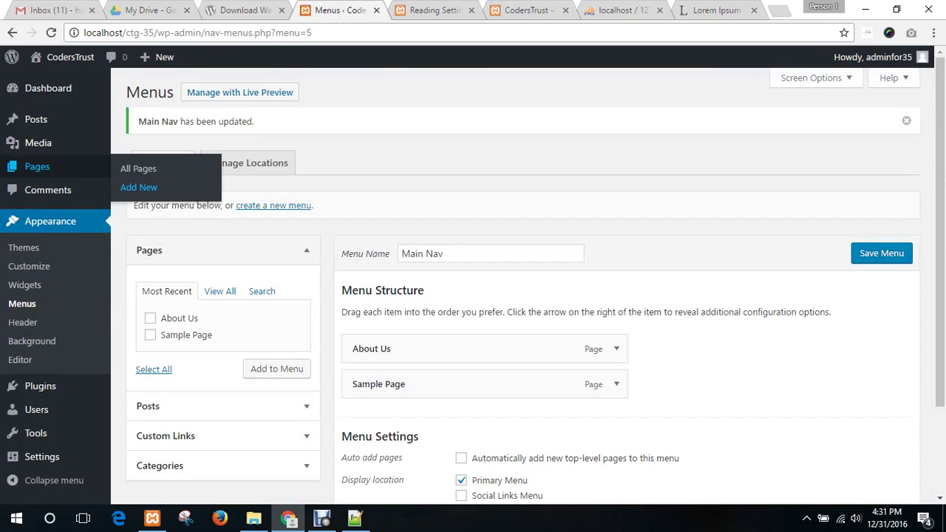
{"action": "left_click", "coordinate": [433, 10]}
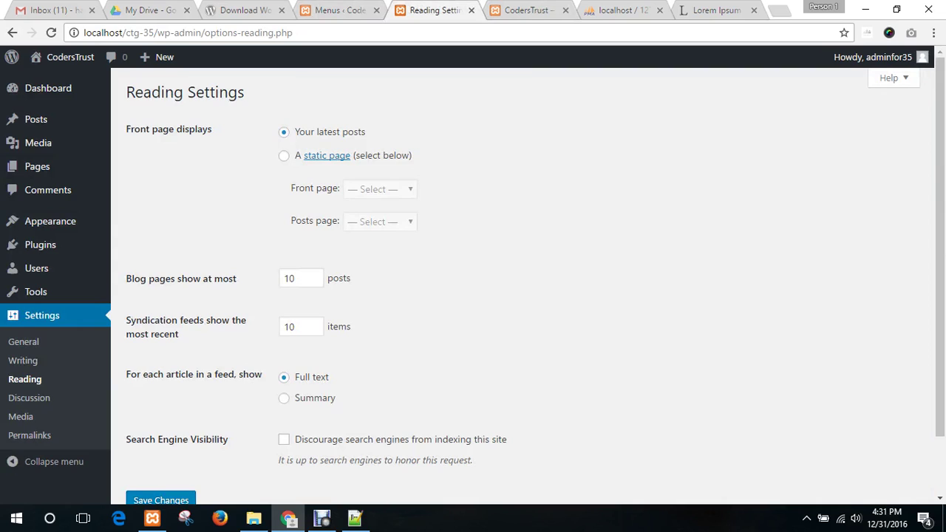
{"action": "left_click_drag", "start_coordinate": [295, 132], "coordinate": [367, 132]}
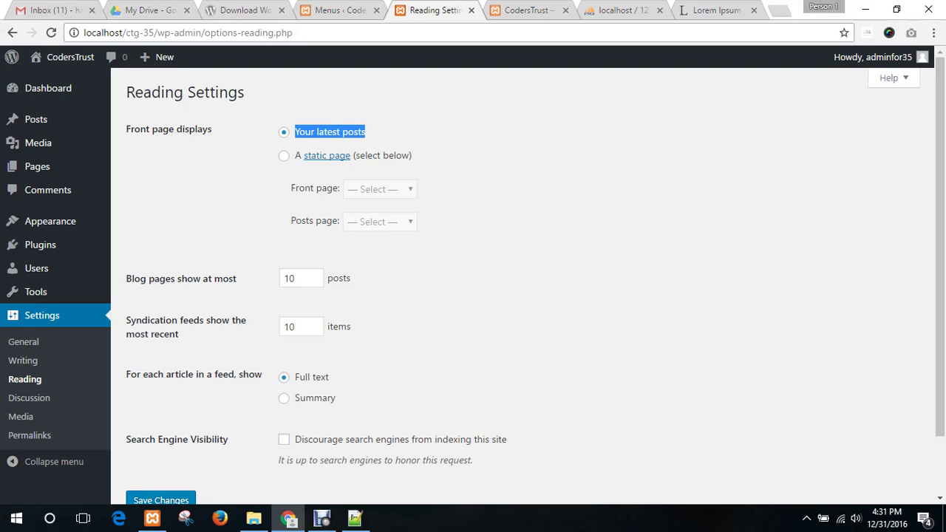
{"action": "left_click", "coordinate": [423, 135]}
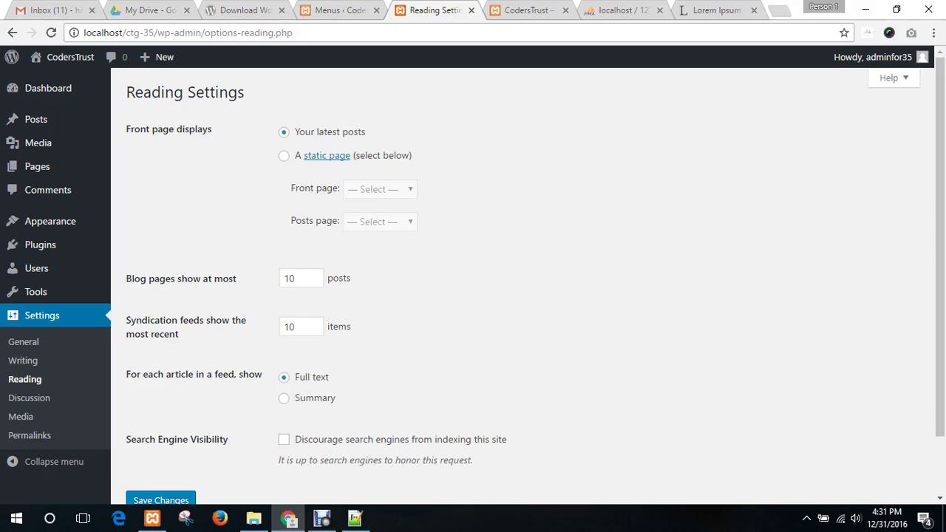
{"action": "left_click", "coordinate": [284, 156]}
- Set Home as the front page and Sample Page as the posts page, save, and view the site
{"action": "left_click", "coordinate": [380, 190]}
{"action": "key", "text": "Down"}
{"action": "key", "text": "Down"}
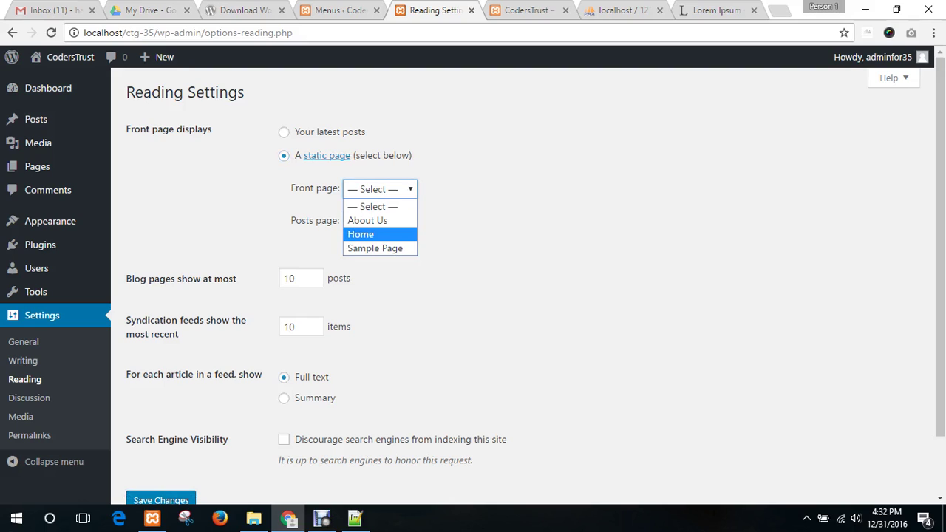
{"action": "left_click", "coordinate": [378, 234]}
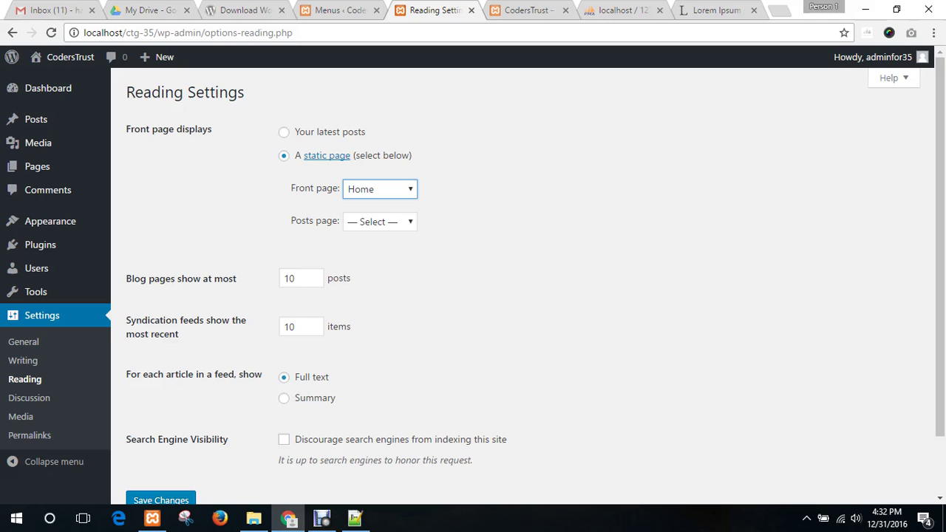
{"action": "left_click", "coordinate": [380, 222]}
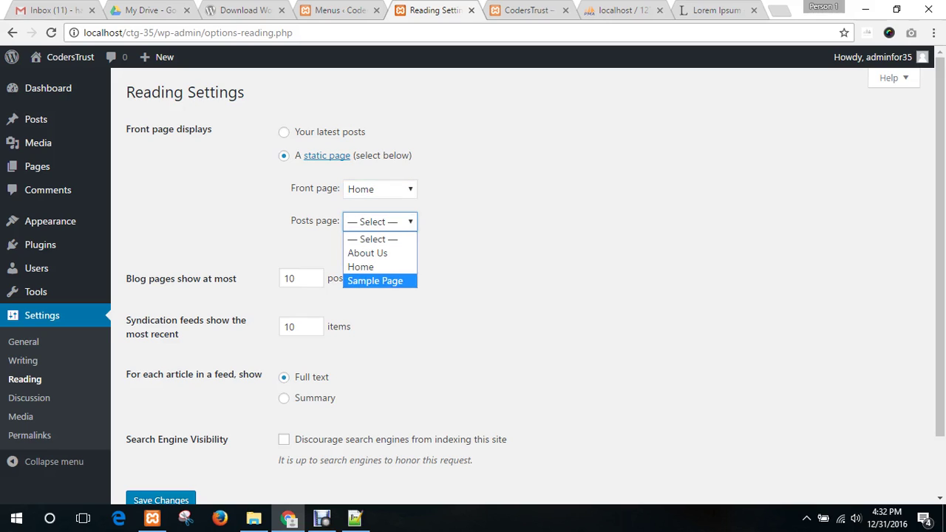
{"action": "key", "text": "Return"}
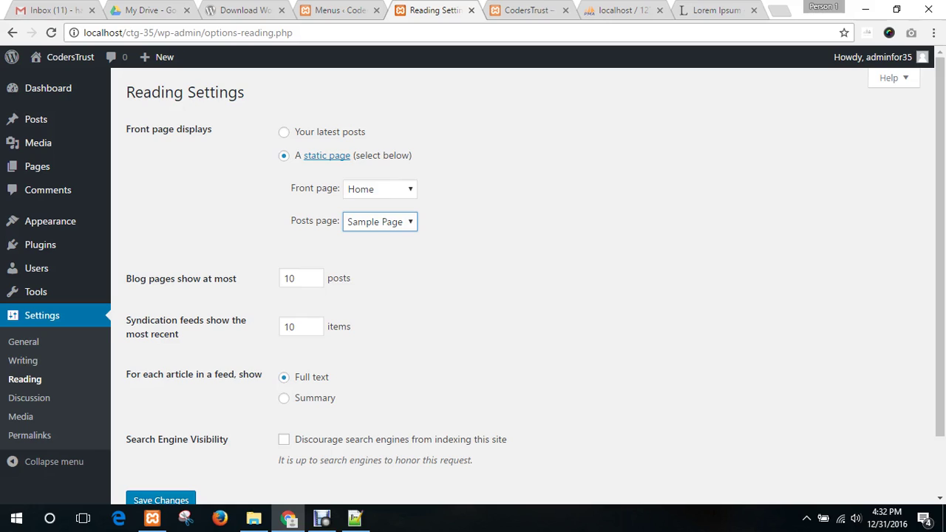
{"action": "triple_click", "coordinate": [314, 189]}
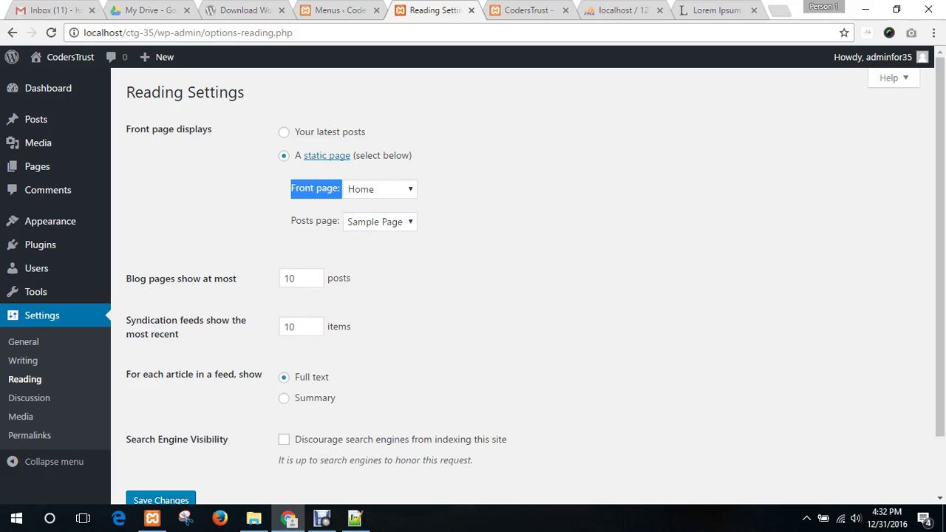
{"action": "triple_click", "coordinate": [315, 221]}
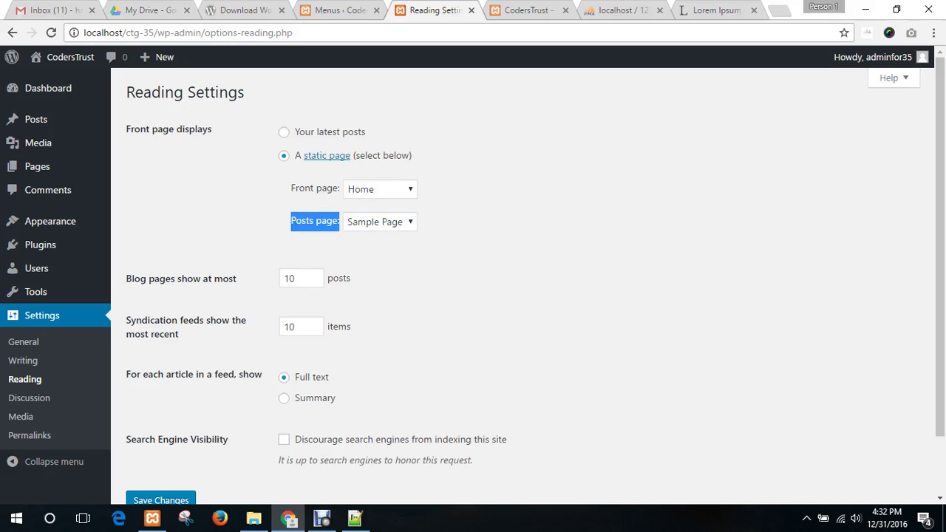
{"action": "left_click", "coordinate": [315, 221]}
{"action": "scroll", "coordinate": [314, 221], "scroll_direction": "down", "scroll_amount": 1}
{"action": "left_click", "coordinate": [160, 432]}
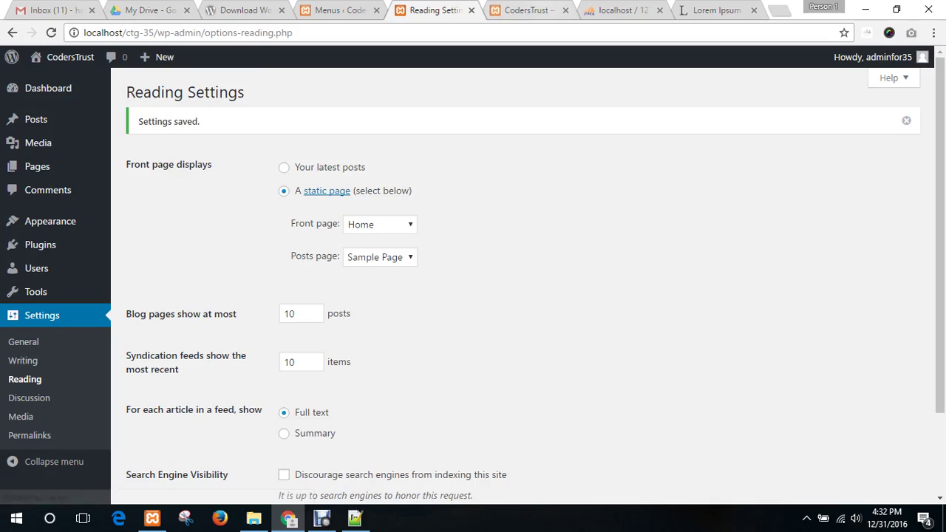
{"action": "left_click", "coordinate": [524, 10]}
{"action": "mouse_move", "coordinate": [12, 56]}
{"action": "left_click", "coordinate": [51, 33]}
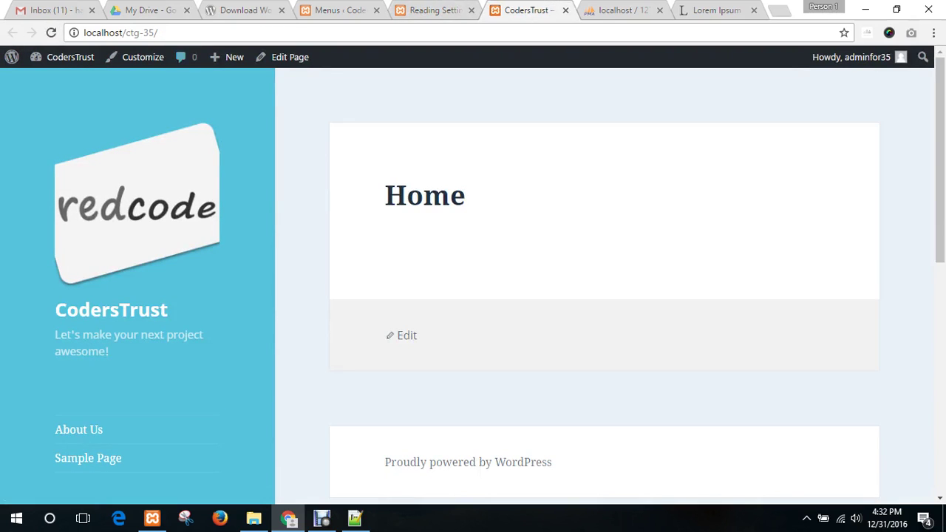
{"action": "left_click", "coordinate": [158, 32]}
{"action": "key", "text": "Return"}
{"action": "scroll", "coordinate": [604, 295], "scroll_direction": "down", "scroll_amount": 2}
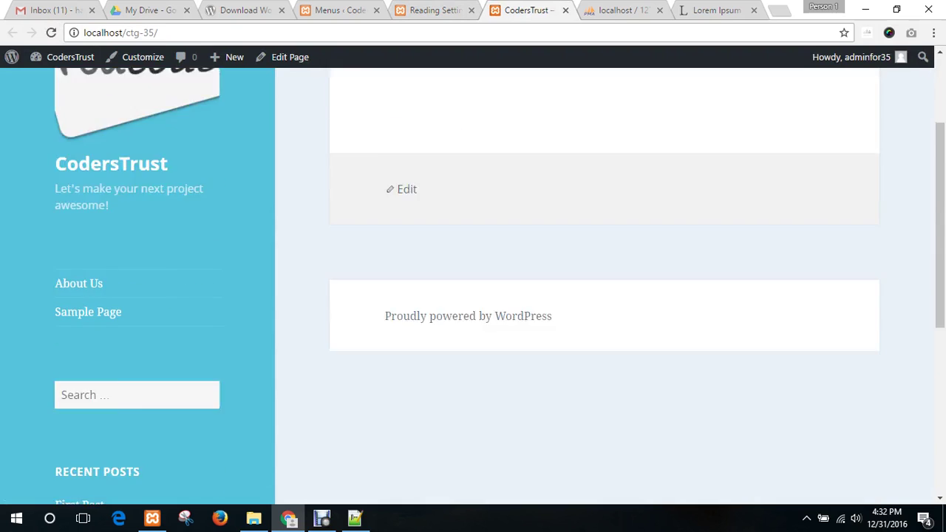
{"action": "scroll", "coordinate": [604, 296], "scroll_direction": "up", "scroll_amount": 2}
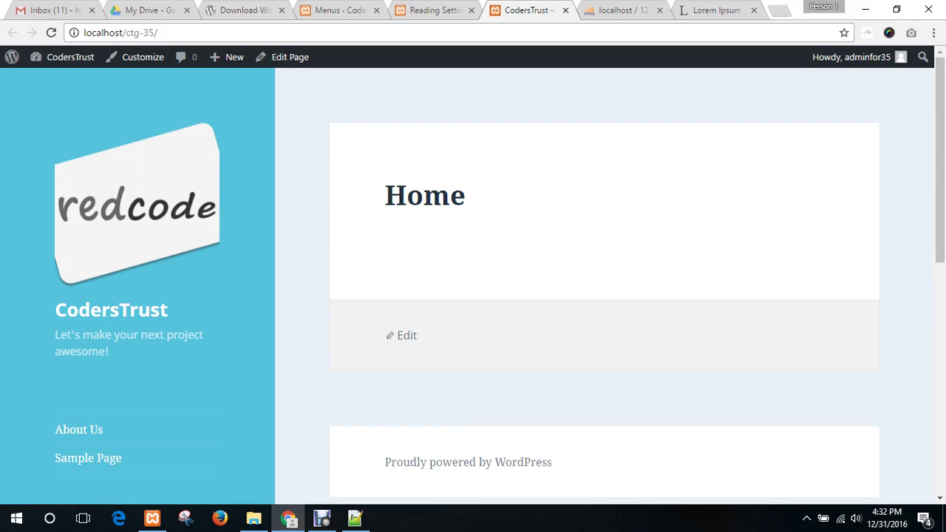
{"action": "scroll", "coordinate": [499, 284], "scroll_direction": "down", "scroll_amount": 1}
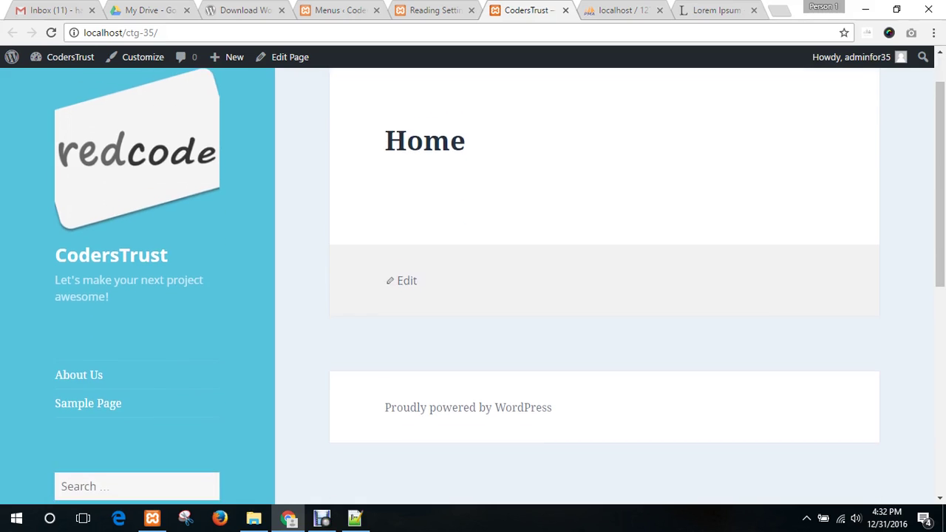
{"action": "scroll", "coordinate": [88, 389], "scroll_direction": "up", "scroll_amount": 1}
{"action": "scroll", "coordinate": [88, 389], "scroll_direction": "down", "scroll_amount": 1}
{"action": "left_click", "coordinate": [88, 388]}
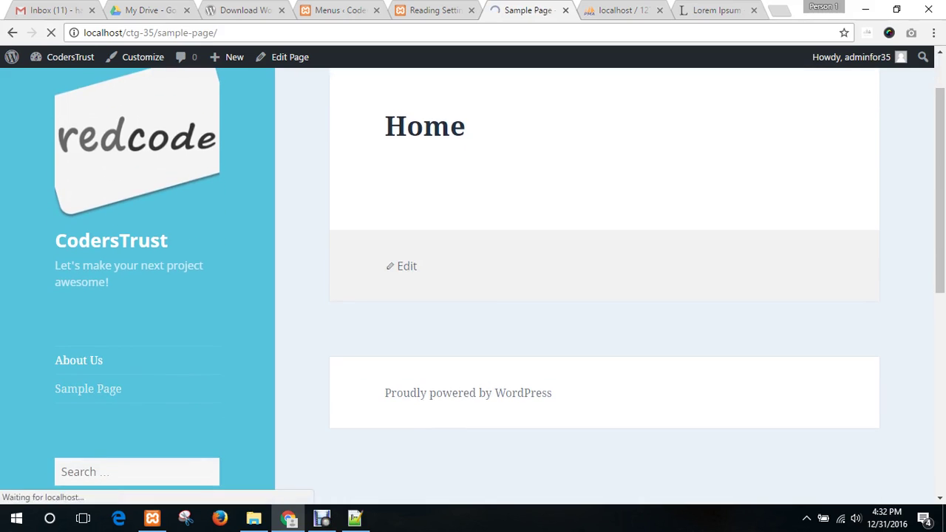
{"action": "scroll", "coordinate": [605, 284], "scroll_direction": "down", "scroll_amount": 9}
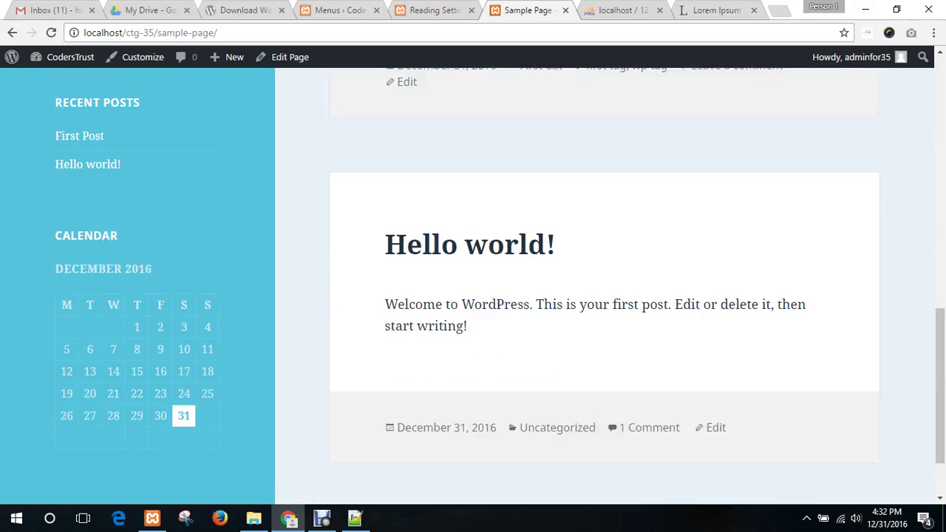
{"action": "scroll", "coordinate": [604, 283], "scroll_direction": "down", "scroll_amount": 1}
{"action": "scroll", "coordinate": [604, 284], "scroll_direction": "up", "scroll_amount": 8}
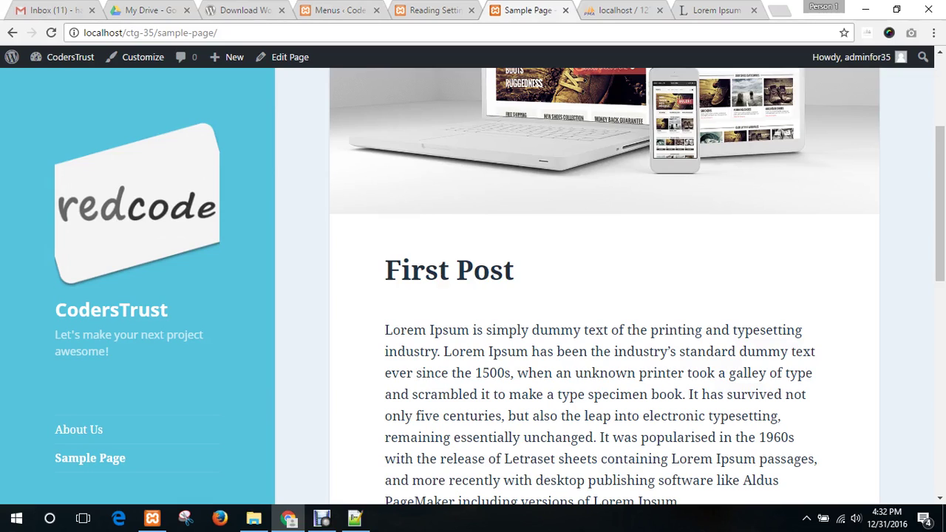
{"action": "scroll", "coordinate": [604, 281], "scroll_direction": "up", "scroll_amount": 3}
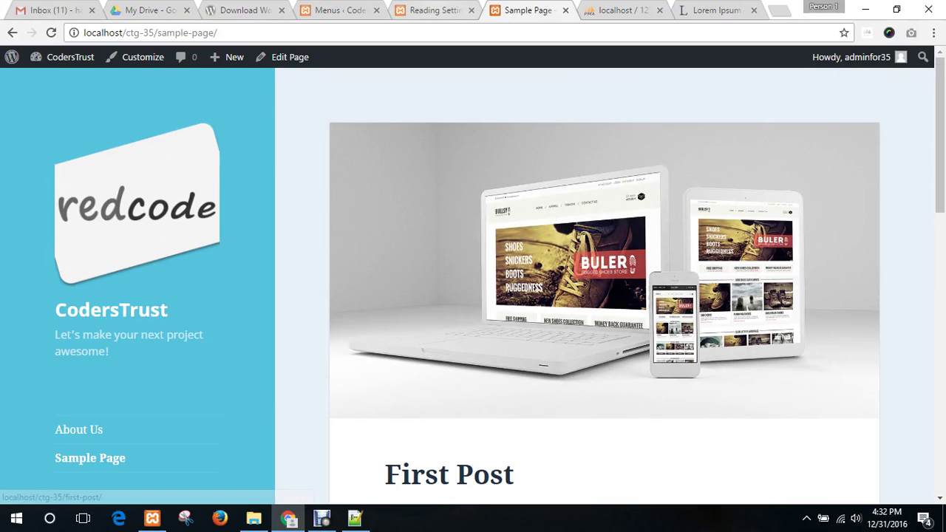
{"action": "left_click", "coordinate": [434, 9]}
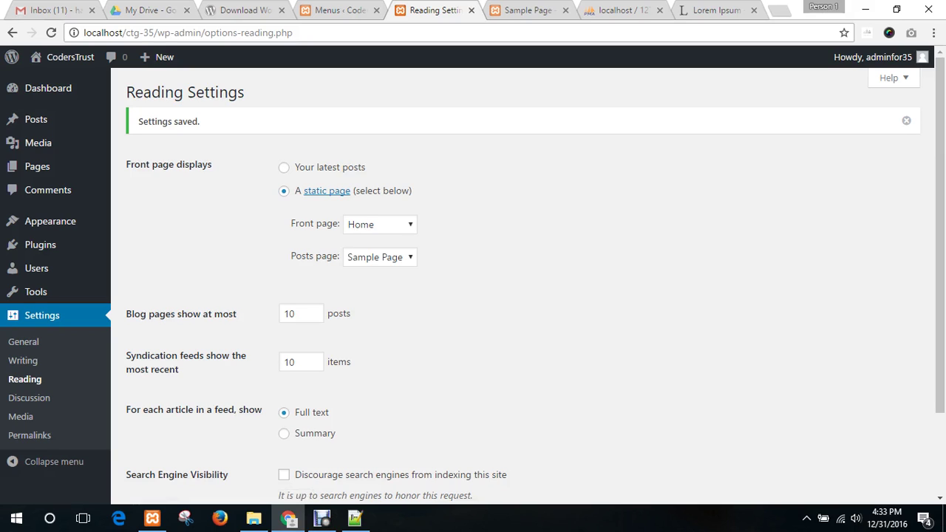
- Toggle 'Front page displays' to 'Your latest posts' and back to 'A static page'
{"action": "left_click_drag", "start_coordinate": [134, 164], "coordinate": [213, 165]}
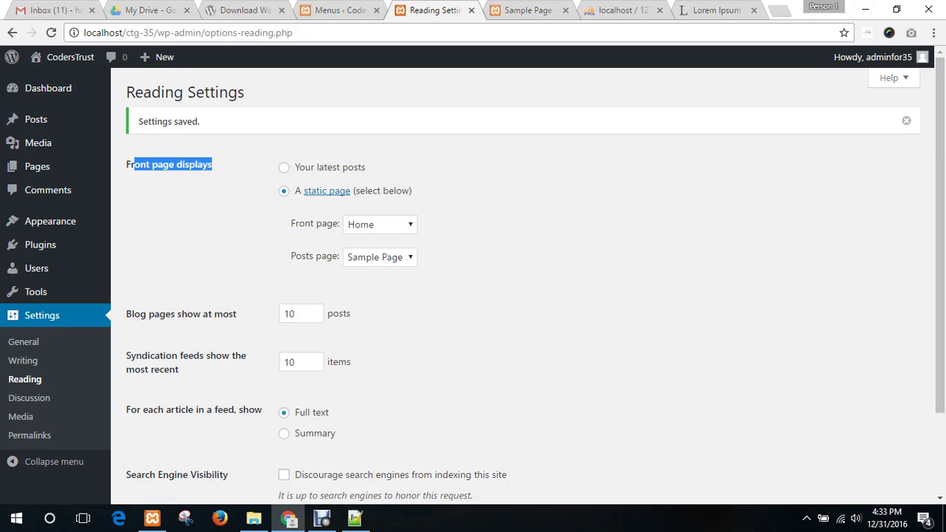
{"action": "left_click", "coordinate": [284, 167]}
{"action": "left_click", "coordinate": [458, 207]}
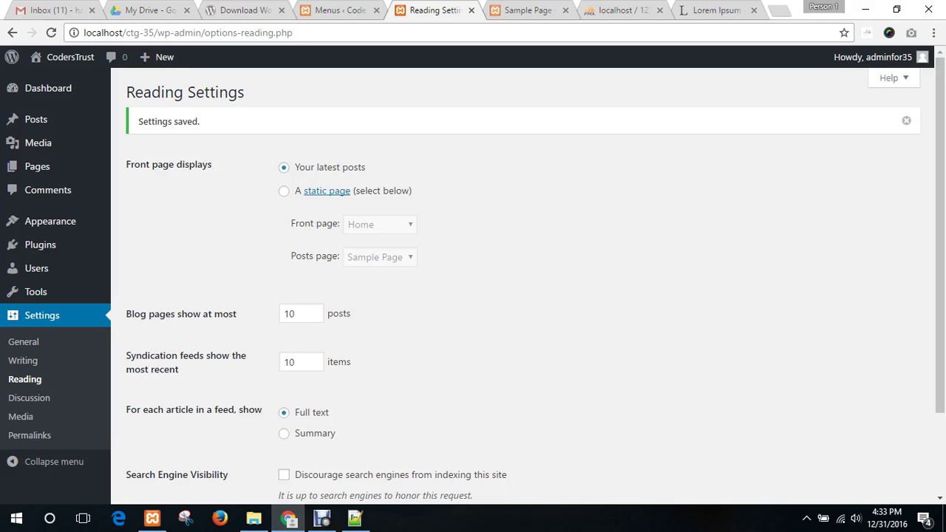
{"action": "left_click", "coordinate": [284, 191]}
- Keep Home as the front page and Sample Page as the posts page, then view the Sample Page tab
{"action": "left_click_drag", "start_coordinate": [290, 223], "coordinate": [338, 223]}
{"action": "left_click", "coordinate": [362, 224]}
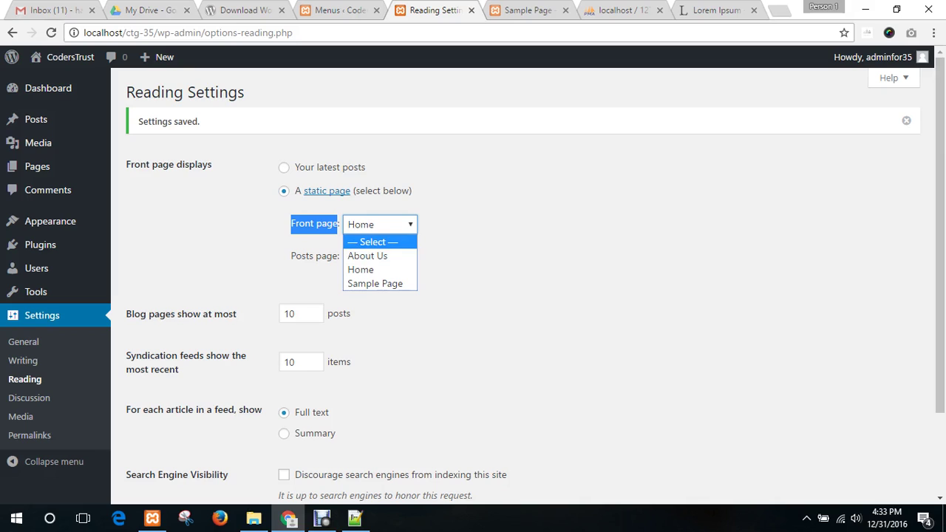
{"action": "key", "text": "Down"}
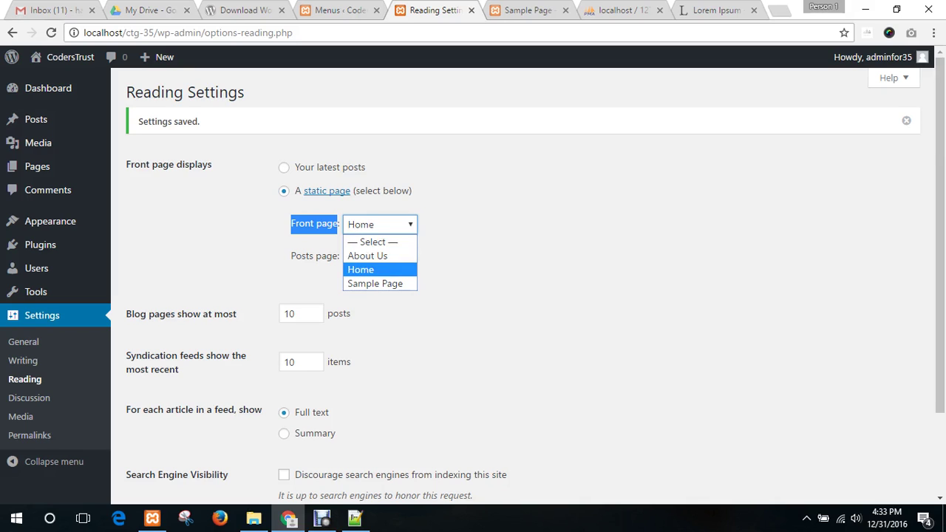
{"action": "key", "text": "Return"}
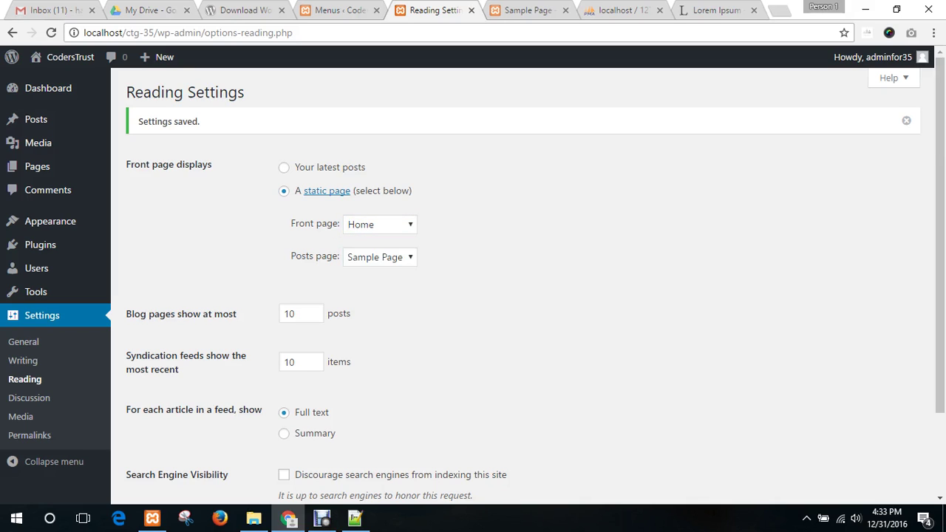
{"action": "left_click_drag", "start_coordinate": [291, 256], "coordinate": [332, 256]}
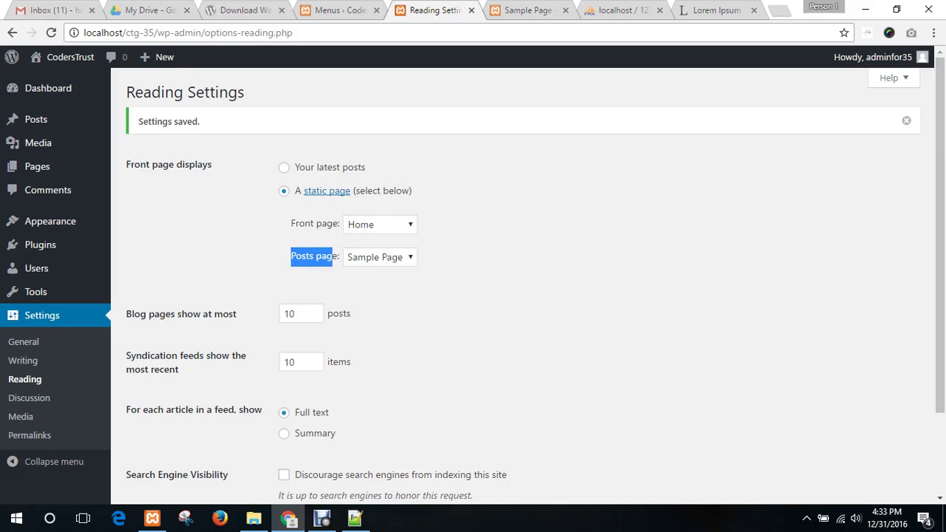
{"action": "left_click", "coordinate": [379, 256]}
{"action": "key", "text": "Down"}
{"action": "key", "text": "Return"}
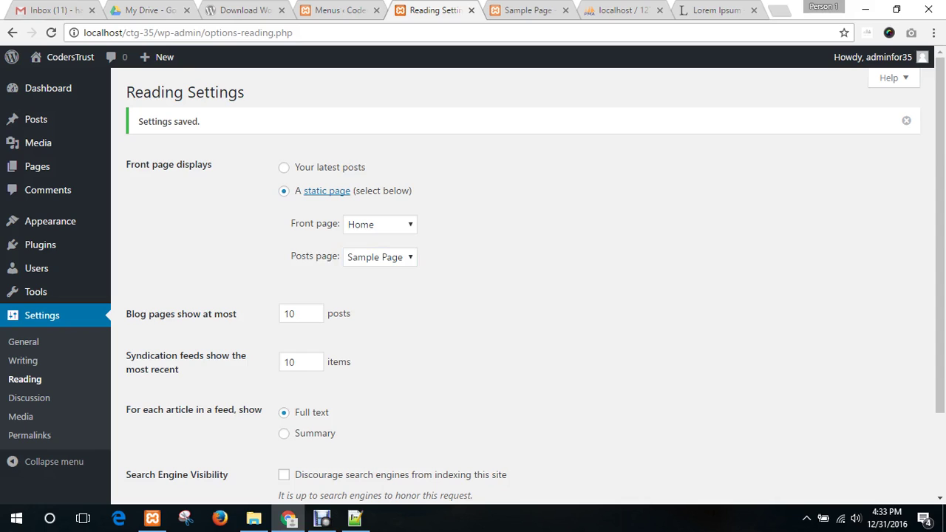
{"action": "scroll", "coordinate": [525, 296], "scroll_direction": "down", "scroll_amount": 3}
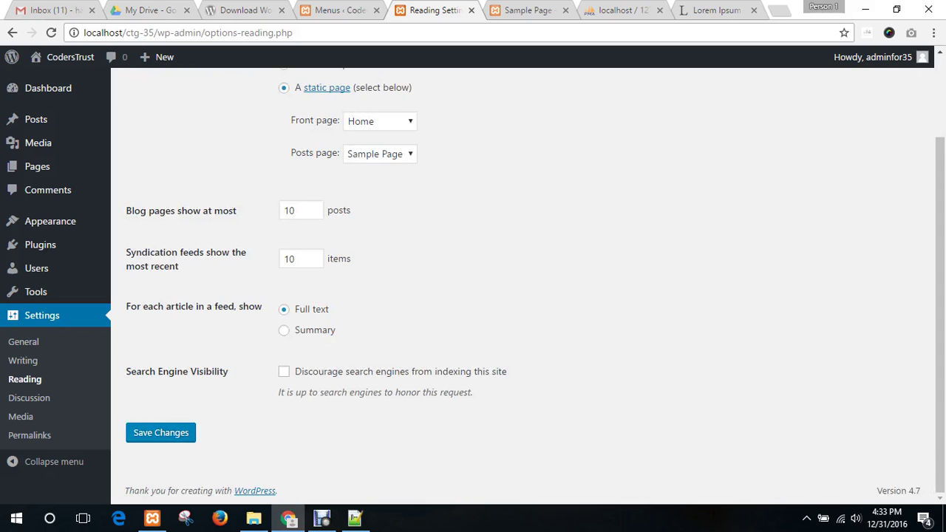
{"action": "key", "text": "ctrl+Tab"}
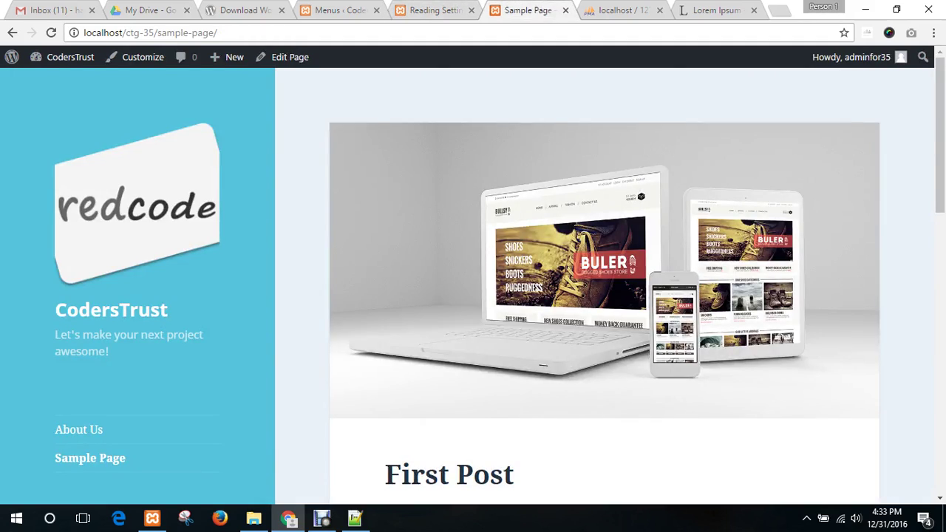
- Browse the Sample Page showing First Post, load the site's Home page, then go back to Reading Settings
{"action": "scroll", "coordinate": [605, 295], "scroll_direction": "down", "scroll_amount": 4}
{"action": "scroll", "coordinate": [604, 295], "scroll_direction": "up", "scroll_amount": 3}
{"action": "scroll", "coordinate": [604, 296], "scroll_direction": "down", "scroll_amount": 4}
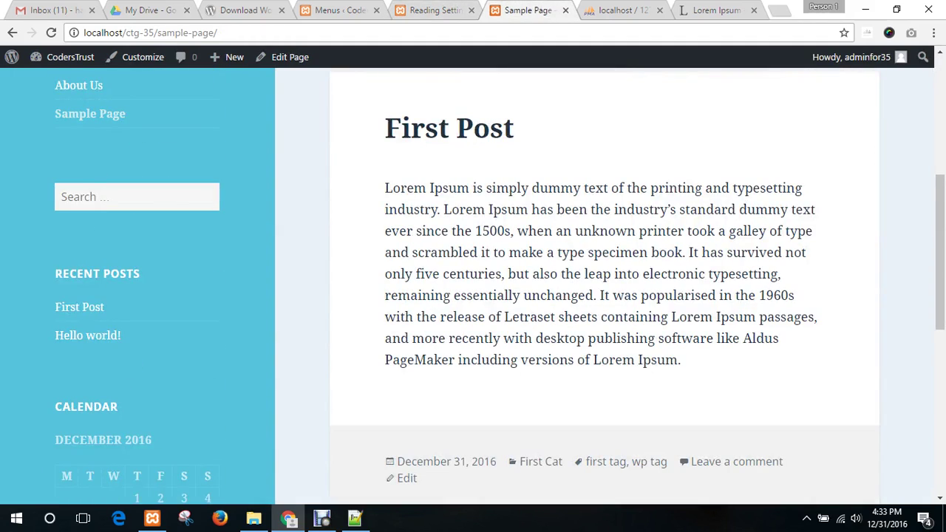
{"action": "scroll", "coordinate": [82, 126], "scroll_direction": "up", "scroll_amount": 4}
{"action": "scroll", "coordinate": [81, 126], "scroll_direction": "down", "scroll_amount": 9}
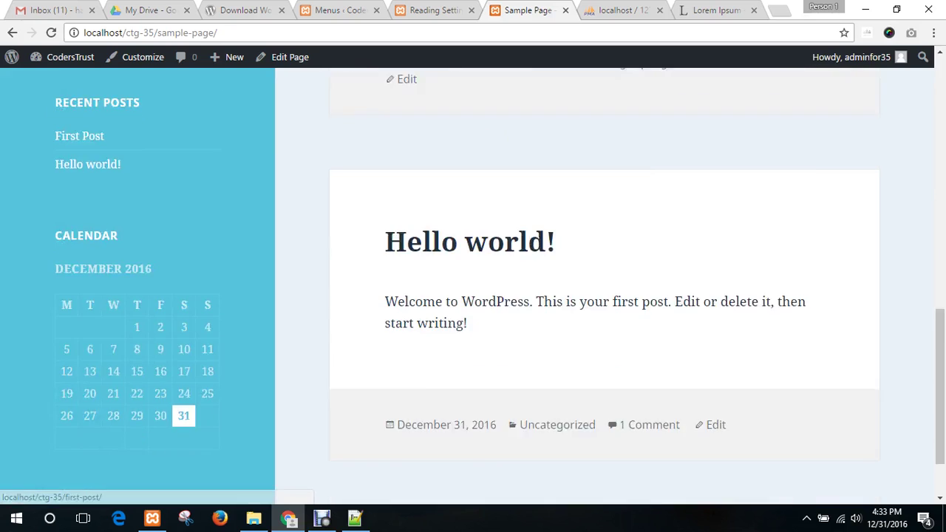
{"action": "scroll", "coordinate": [79, 135], "scroll_direction": "up", "scroll_amount": 9}
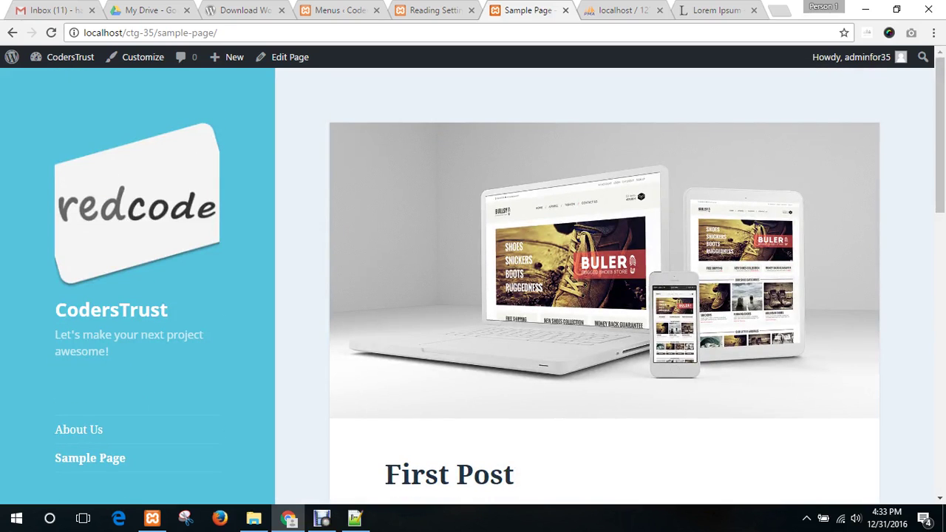
{"action": "left_click", "coordinate": [81, 140]}
{"action": "scroll", "coordinate": [81, 140], "scroll_direction": "down", "scroll_amount": 2}
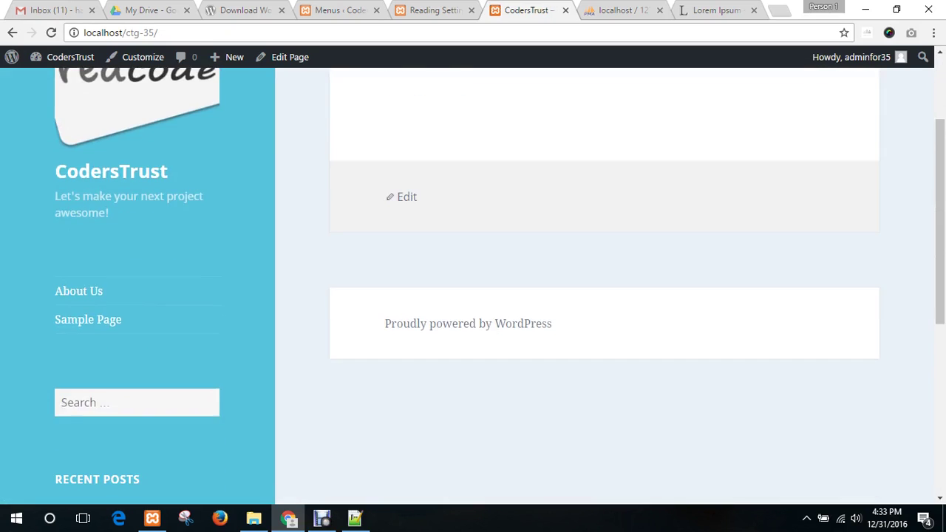
{"action": "scroll", "coordinate": [473, 281], "scroll_direction": "up", "scroll_amount": 2}
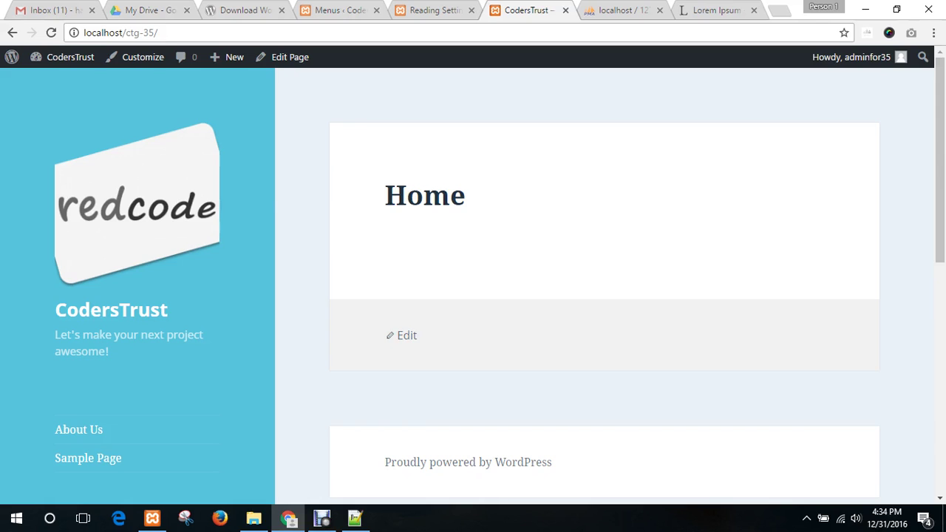
{"action": "left_click", "coordinate": [337, 11]}
{"action": "left_click", "coordinate": [434, 11]}
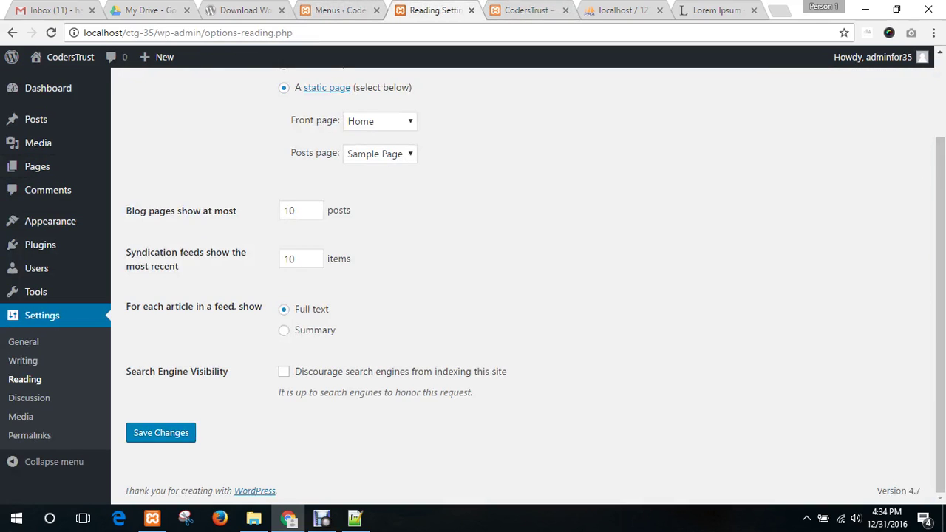
- Set the front page to show 'Your latest posts' and save the reading settings
{"action": "scroll", "coordinate": [522, 285], "scroll_direction": "up", "scroll_amount": 2}
{"action": "left_click", "coordinate": [283, 167]}
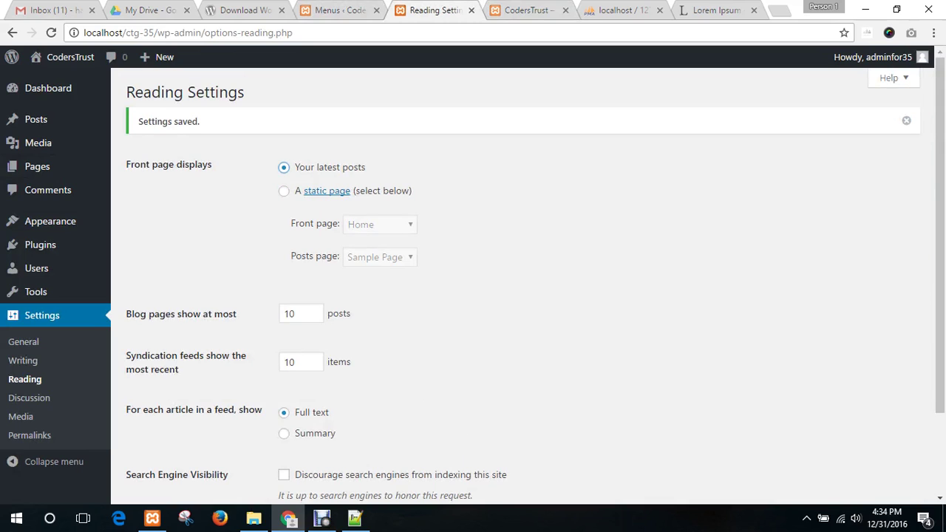
{"action": "scroll", "coordinate": [284, 167], "scroll_direction": "down", "scroll_amount": 1}
{"action": "scroll", "coordinate": [522, 285], "scroll_direction": "down", "scroll_amount": 1}
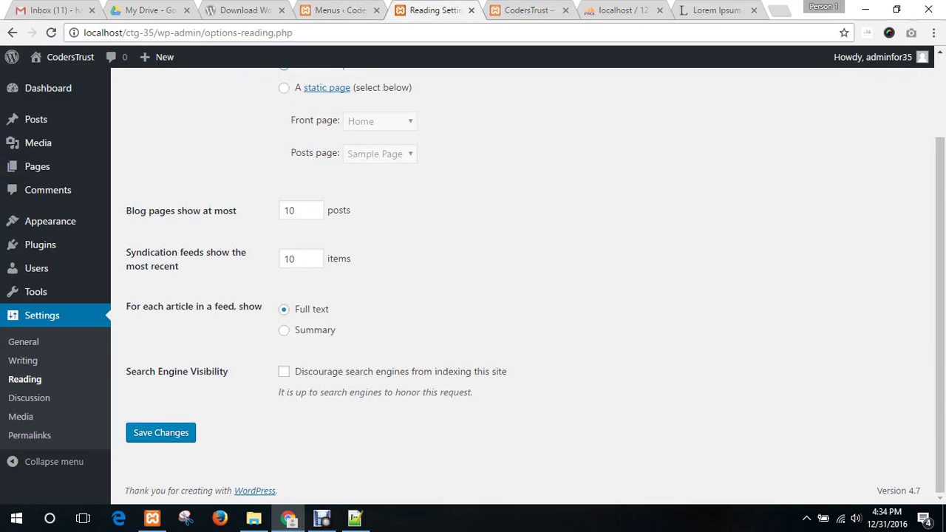
{"action": "left_click", "coordinate": [161, 432]}
{"action": "scroll", "coordinate": [522, 285], "scroll_direction": "down", "scroll_amount": 1}
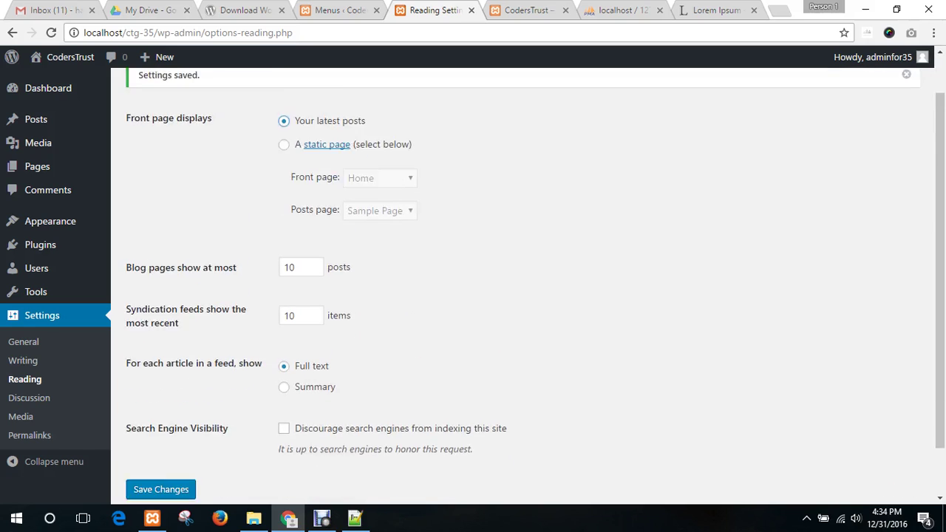
{"action": "scroll", "coordinate": [522, 285], "scroll_direction": "down", "scroll_amount": 1}
{"action": "left_click", "coordinate": [160, 433]}
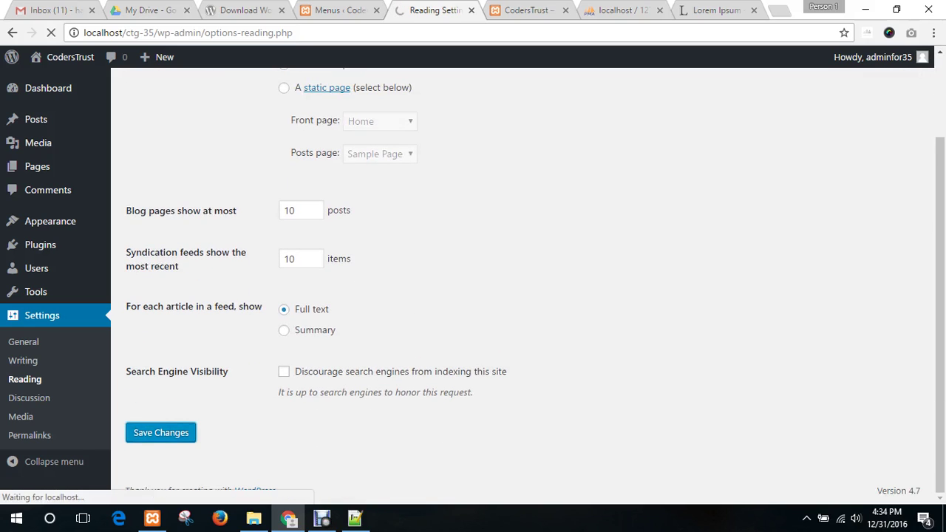
- Reload the live site to check the latest-posts front page and copy its address
{"action": "key", "text": "ctrl+Tab"}
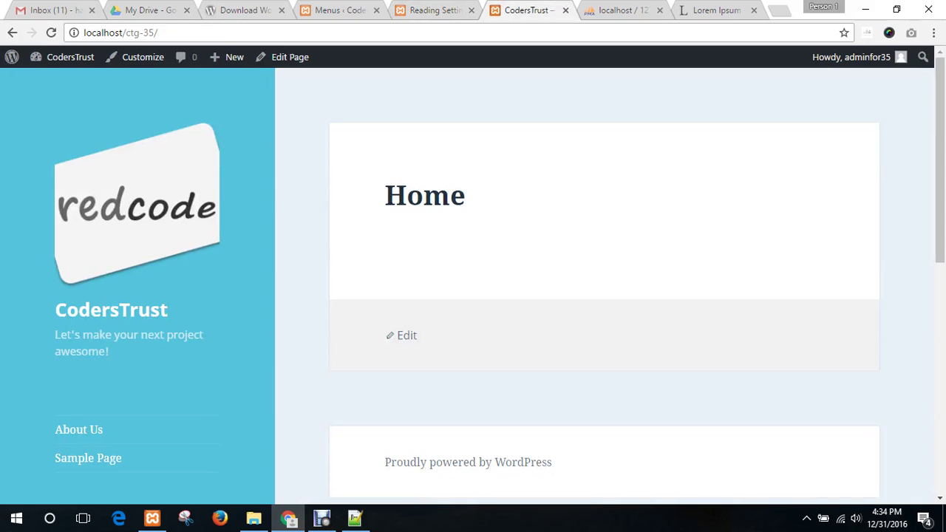
{"action": "key", "text": "F5"}
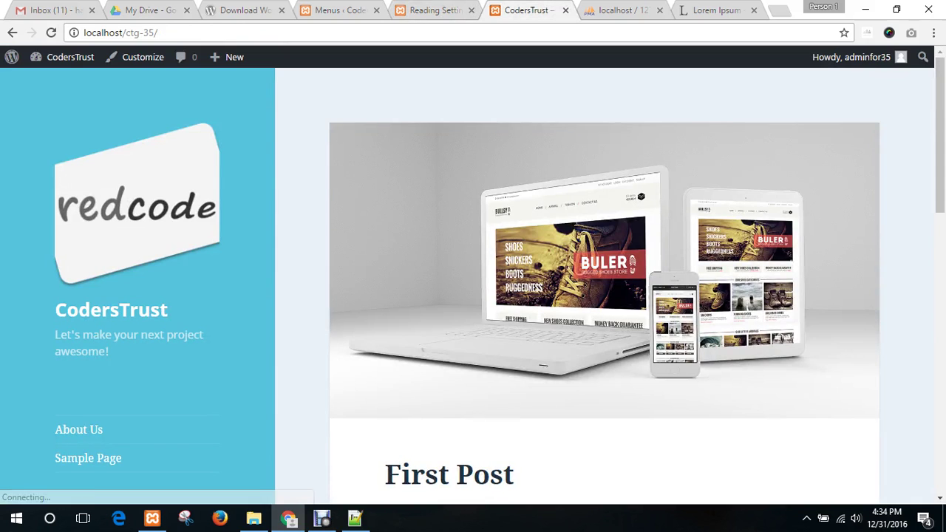
{"action": "scroll", "coordinate": [605, 295], "scroll_direction": "down", "scroll_amount": 7}
{"action": "scroll", "coordinate": [605, 296], "scroll_direction": "down", "scroll_amount": 3}
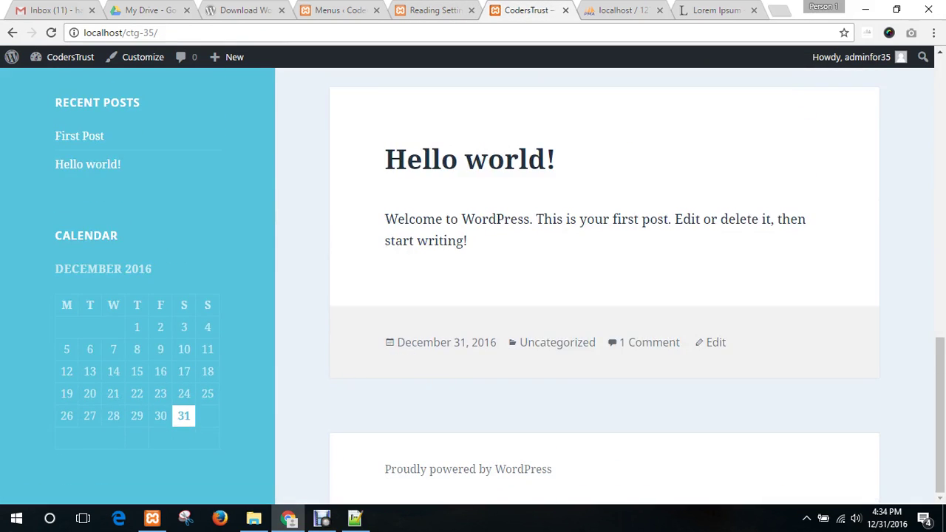
{"action": "scroll", "coordinate": [604, 296], "scroll_direction": "up", "scroll_amount": 10}
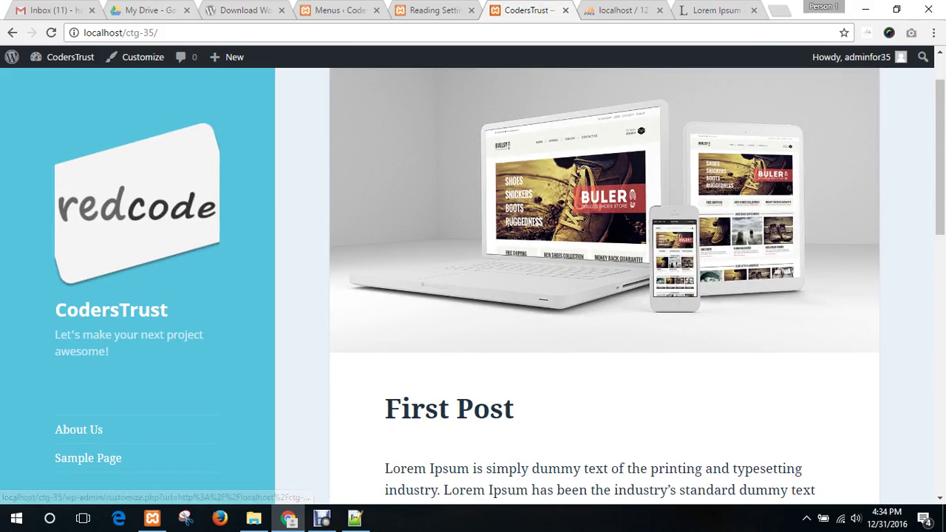
{"action": "left_click", "coordinate": [120, 32]}
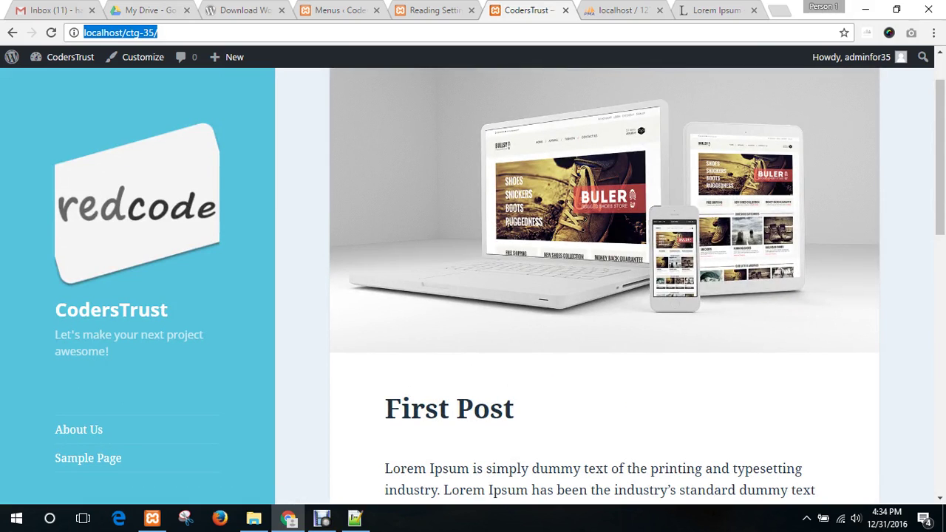
{"action": "key", "text": "ctrl+shift+Tab"}
{"action": "key", "text": "ctrl+shift+Tab"}
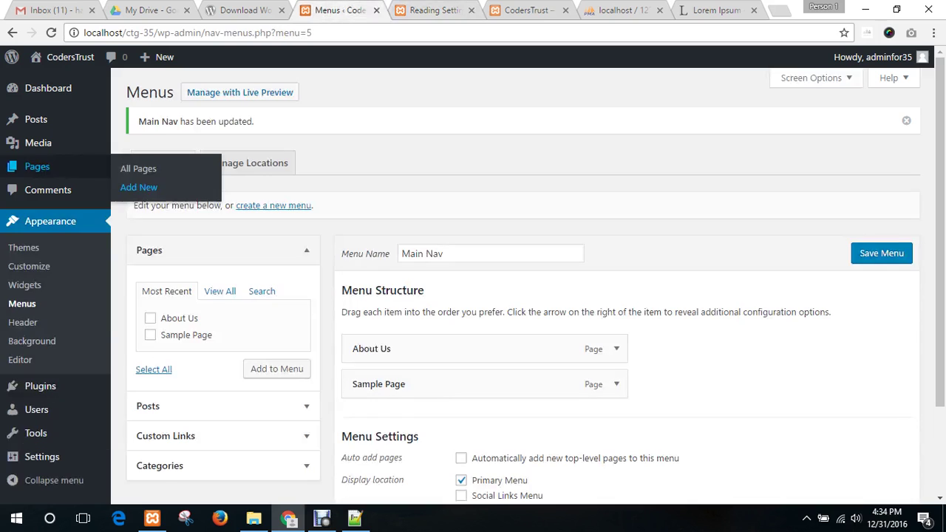
- Add a 'Home' custom link with the pasted site URL at the top of Main Nav and save
{"action": "scroll", "coordinate": [517, 295], "scroll_direction": "down", "scroll_amount": 3}
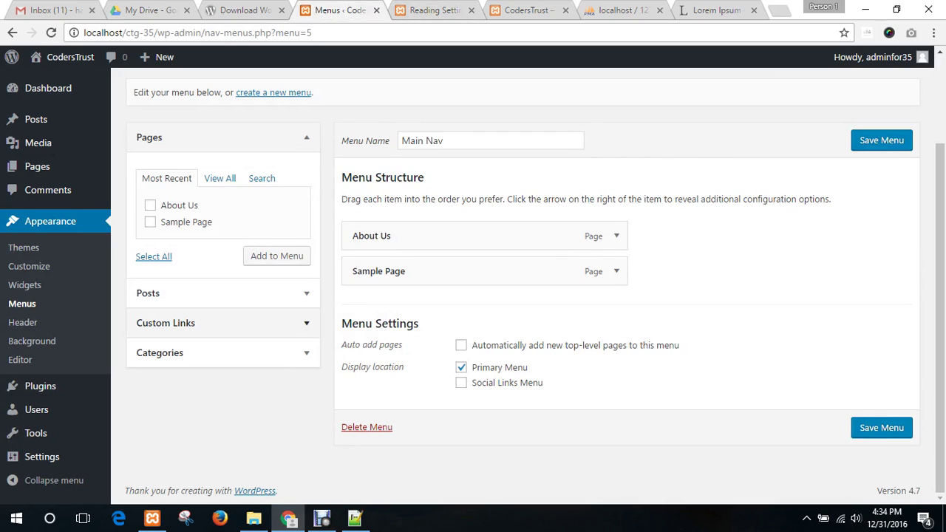
{"action": "left_click", "coordinate": [307, 322]}
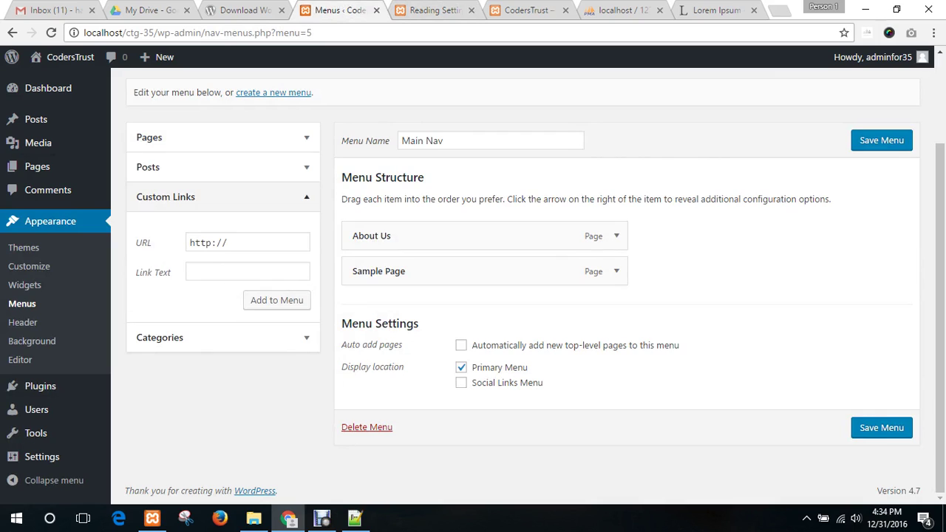
{"action": "left_click", "coordinate": [248, 243]}
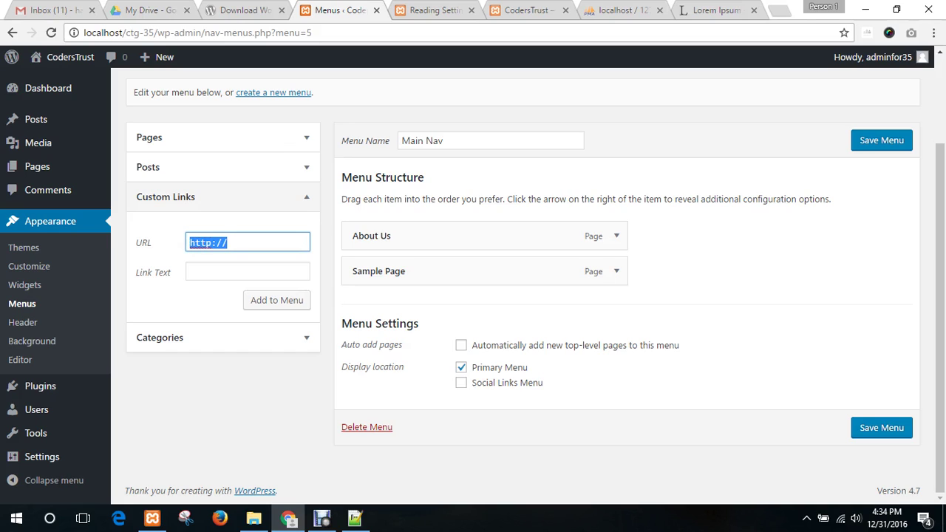
{"action": "key", "text": "ctrl+v"}
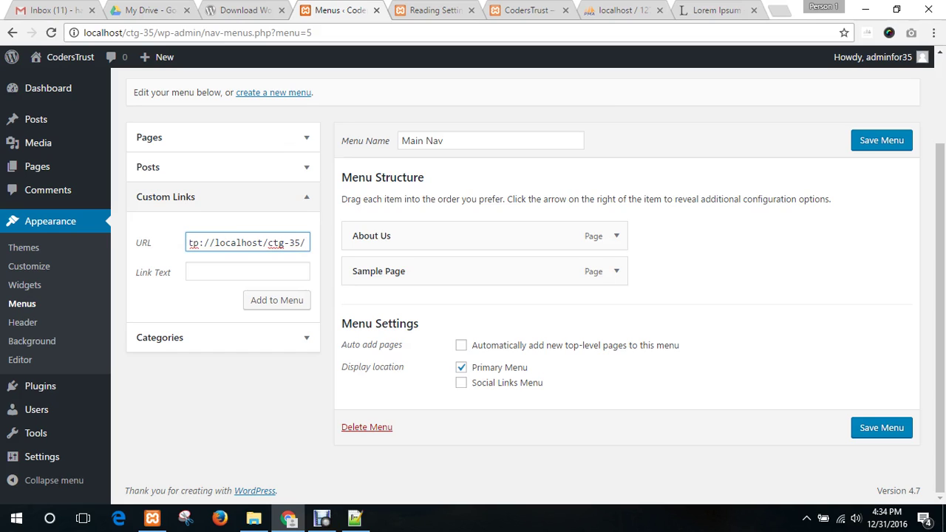
{"action": "left_click_drag", "start_coordinate": [232, 242], "coordinate": [185, 243]}
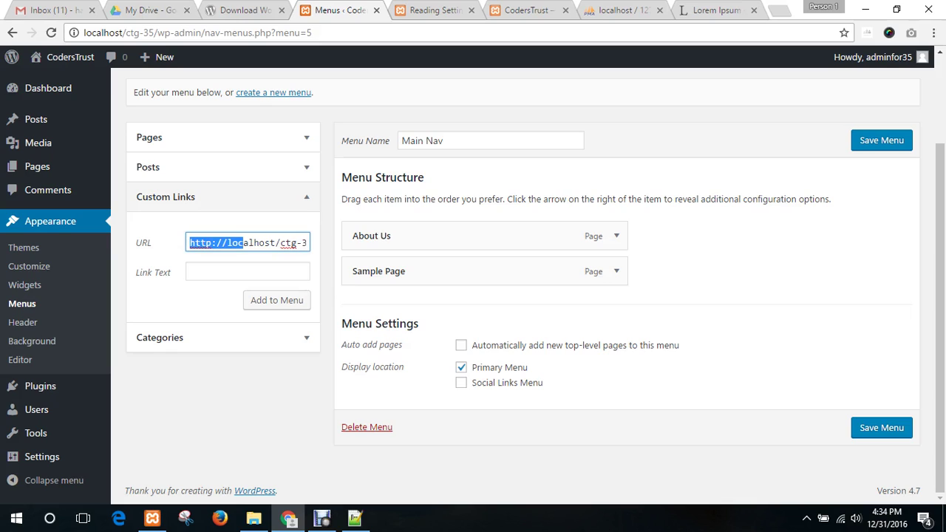
{"action": "left_click", "coordinate": [247, 272]}
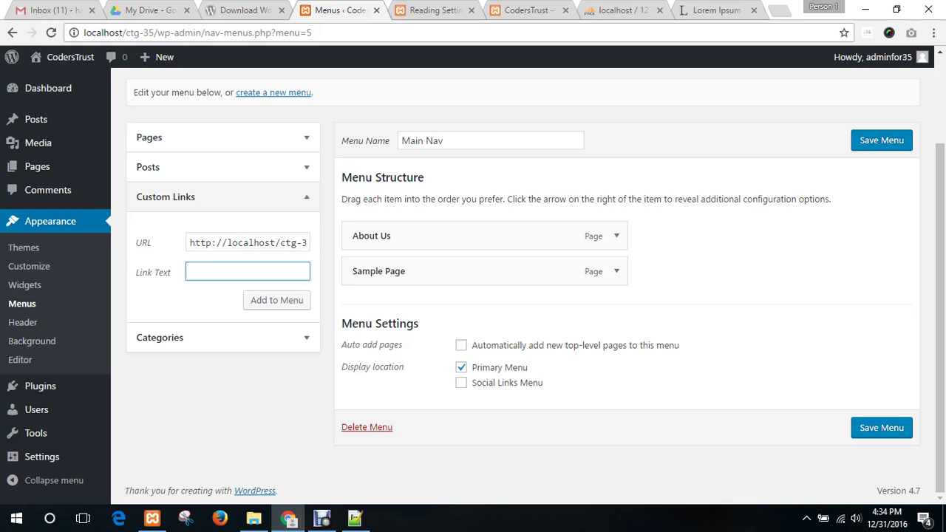
{"action": "type", "text": "Home"}
{"action": "left_click", "coordinate": [276, 300]}
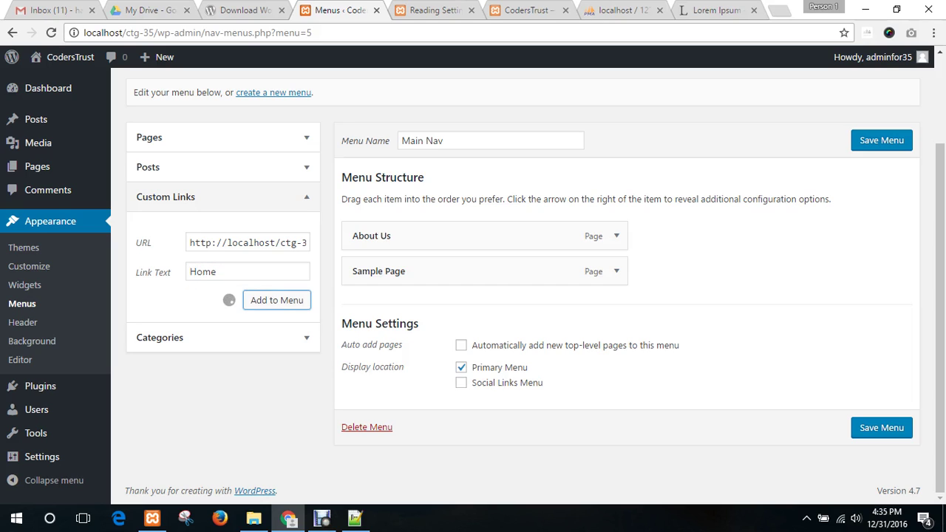
{"action": "left_click_drag", "start_coordinate": [414, 304], "coordinate": [412, 235]}
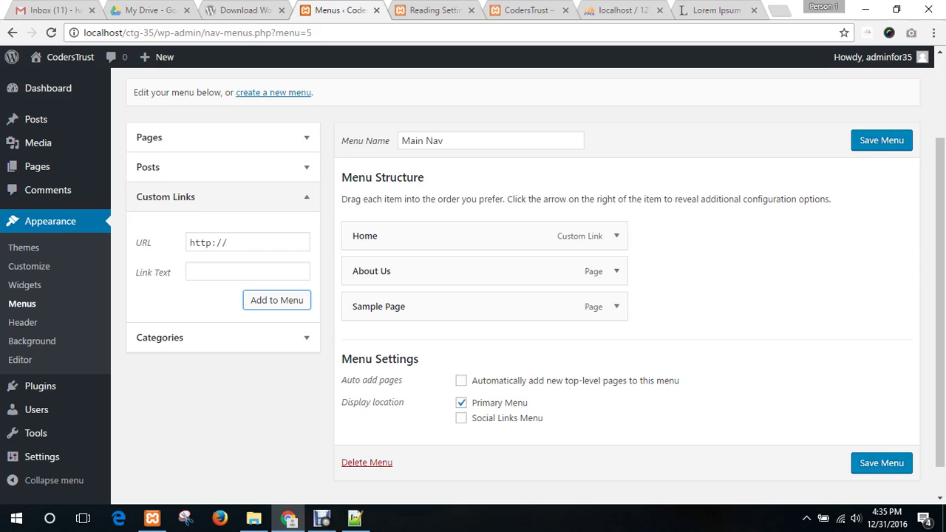
{"action": "left_click", "coordinate": [881, 463]}
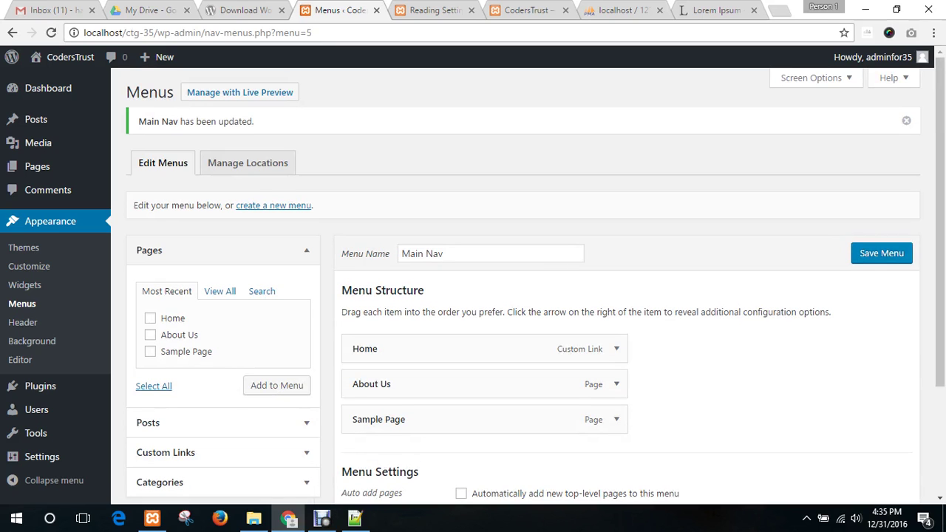
{"action": "left_click", "coordinate": [521, 10]}
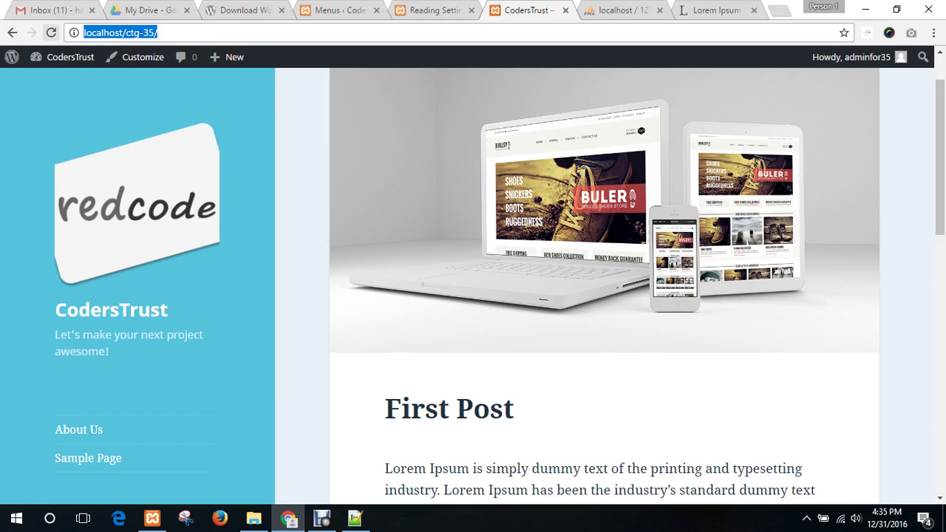
{"action": "key", "text": "Return"}
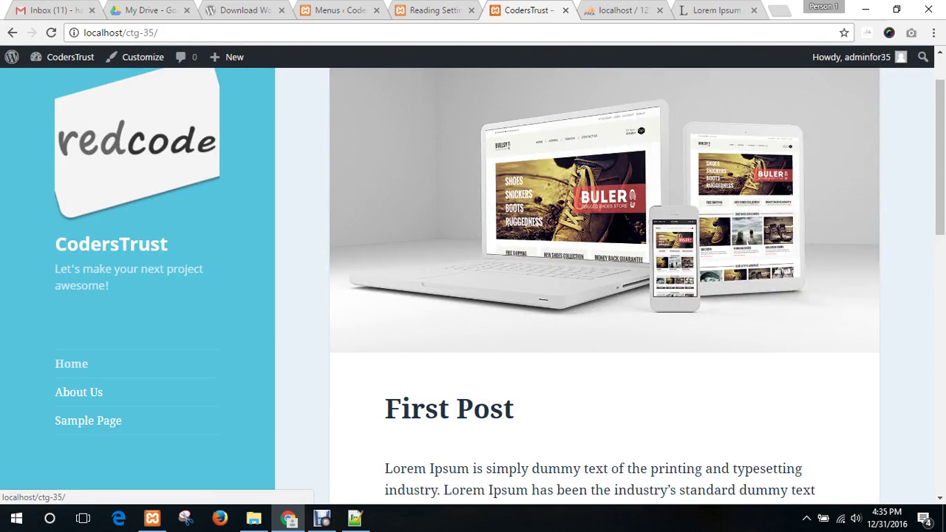
{"action": "left_click", "coordinate": [71, 363]}
{"action": "scroll", "coordinate": [88, 210], "scroll_direction": "down", "scroll_amount": 4}
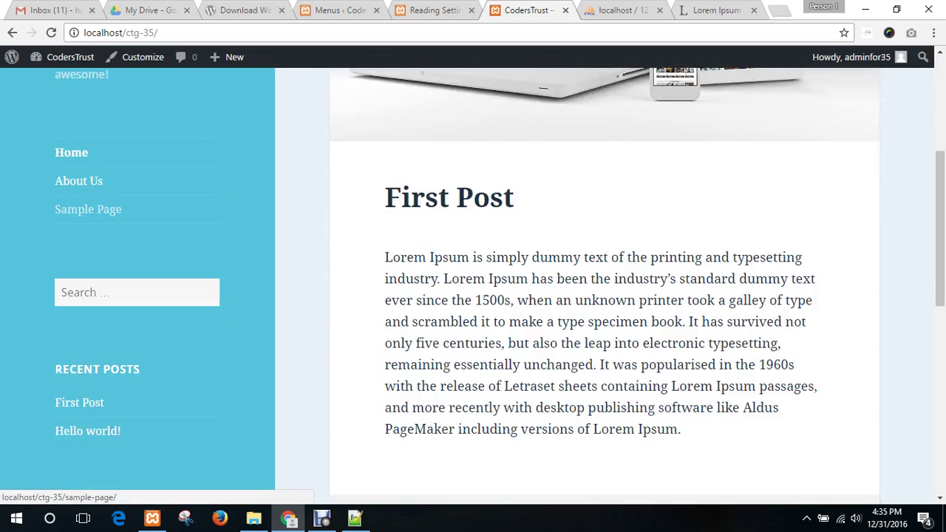
{"action": "left_click", "coordinate": [71, 153]}
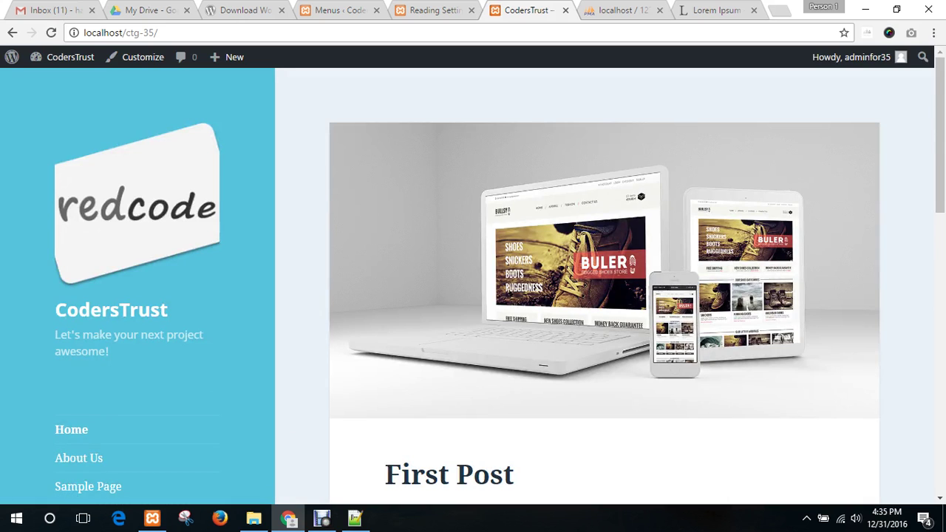
{"action": "scroll", "coordinate": [71, 153], "scroll_direction": "down", "scroll_amount": 5}
{"action": "scroll", "coordinate": [473, 281], "scroll_direction": "down", "scroll_amount": 3}
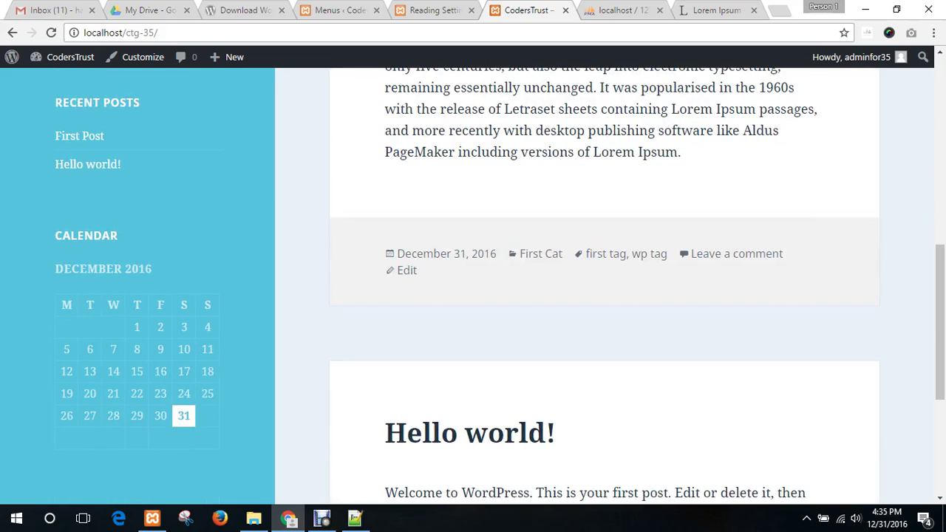
{"action": "scroll", "coordinate": [604, 281], "scroll_direction": "up", "scroll_amount": 8}
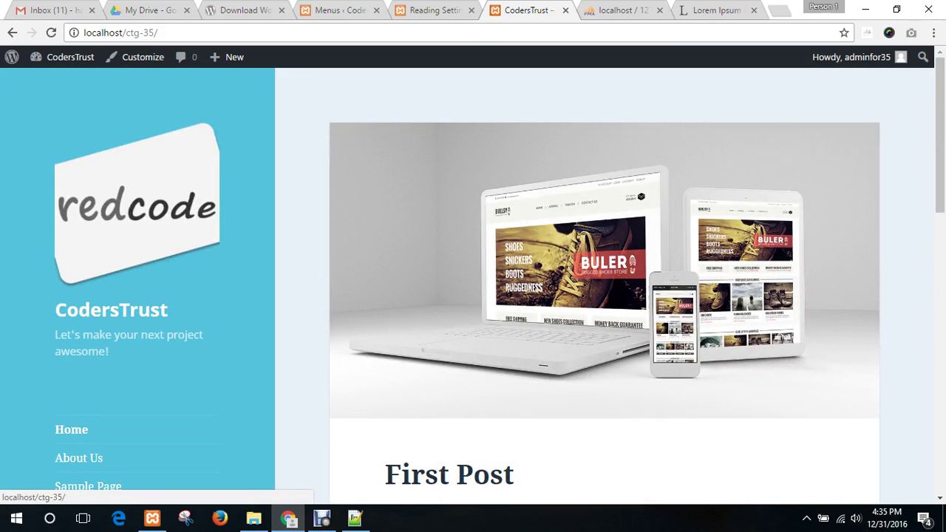
{"action": "left_click", "coordinate": [340, 9]}
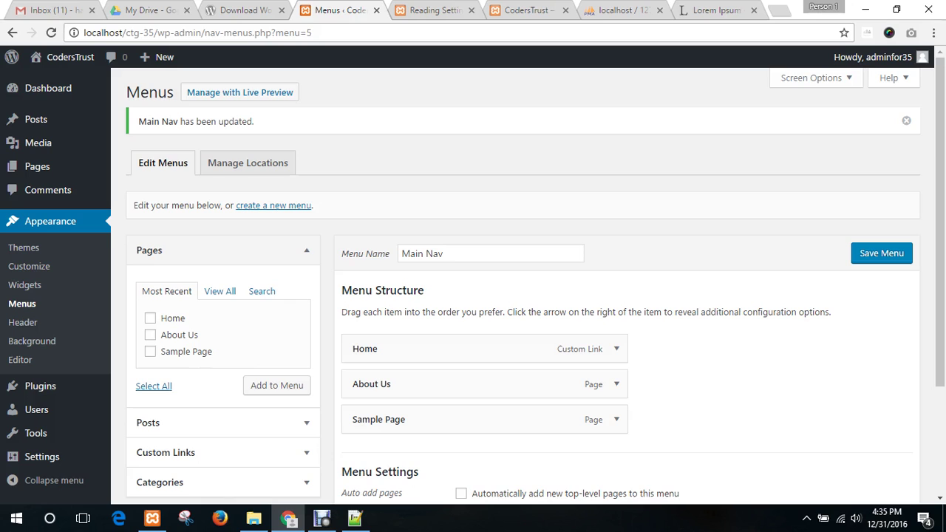
{"action": "scroll", "coordinate": [473, 295], "scroll_direction": "down", "scroll_amount": 2}
{"action": "scroll", "coordinate": [473, 295], "scroll_direction": "up", "scroll_amount": 1}
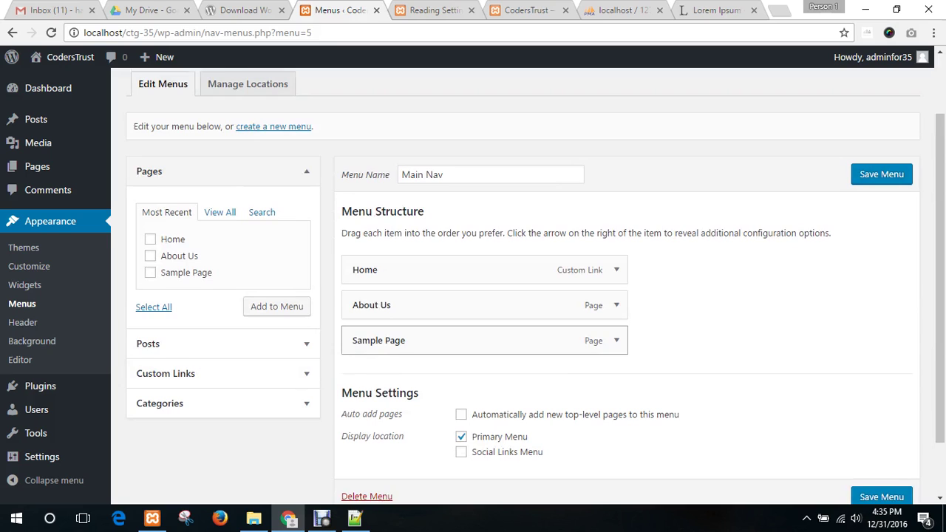
{"action": "scroll", "coordinate": [480, 340], "scroll_direction": "down", "scroll_amount": 1}
{"action": "left_click", "coordinate": [159, 334]}
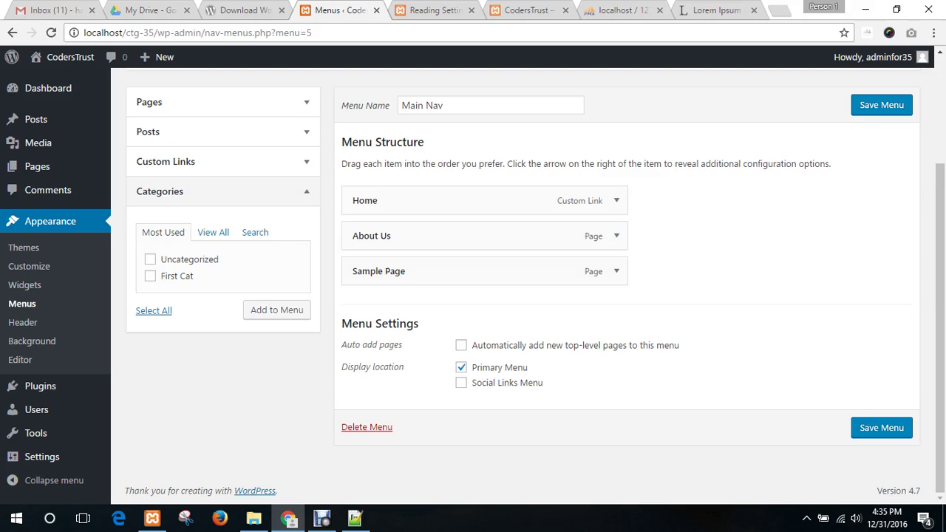
{"action": "left_click", "coordinate": [223, 191]}
{"action": "left_click", "coordinate": [223, 191]}
{"action": "left_click", "coordinate": [150, 276]}
{"action": "left_click", "coordinate": [277, 309]}
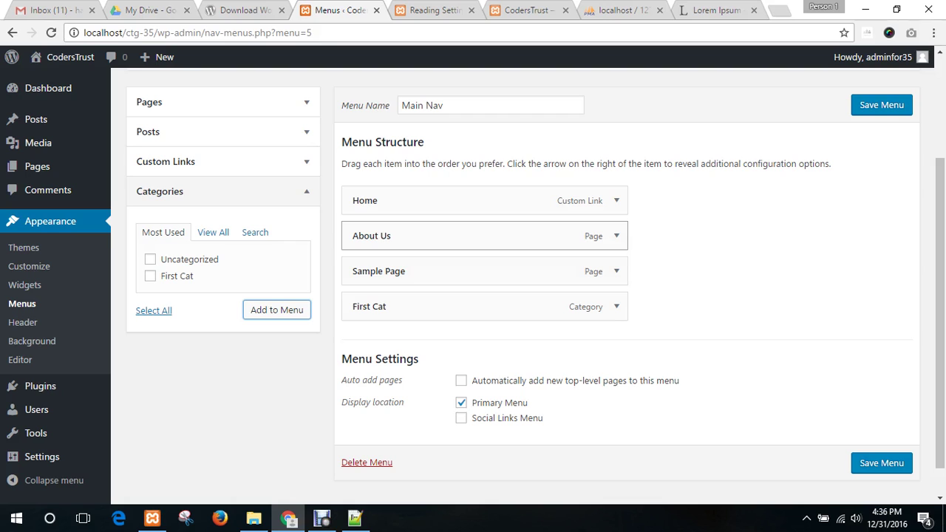
{"action": "left_click", "coordinate": [616, 306]}
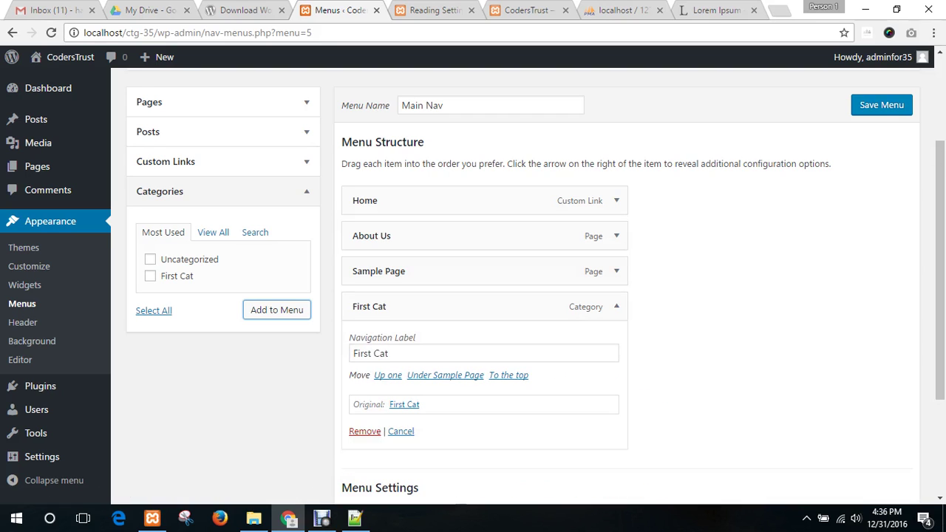
{"action": "left_click", "coordinate": [363, 431]}
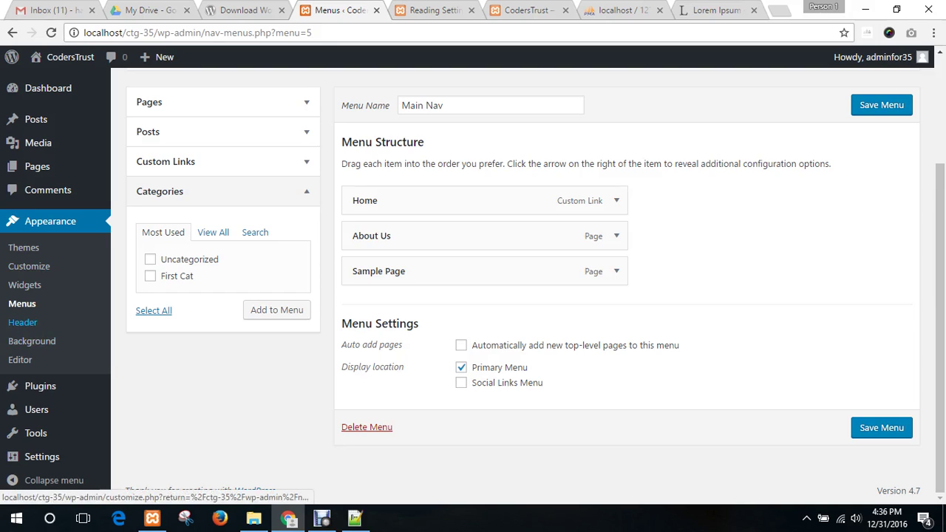
- Leave the Customizer's Header page and open Twenty Fifteen's style.css in the theme editor
{"action": "left_click", "coordinate": [23, 322]}
{"action": "key", "text": "Return"}
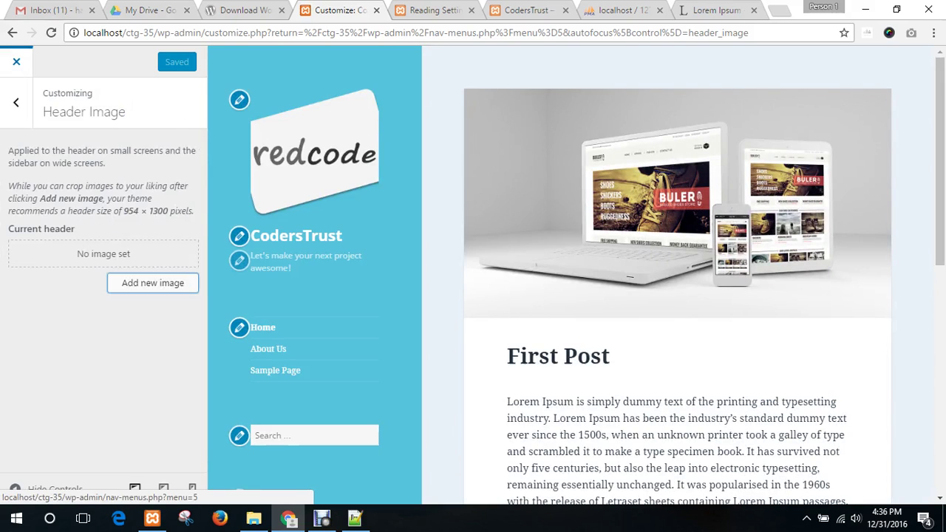
{"action": "left_click", "coordinate": [16, 61]}
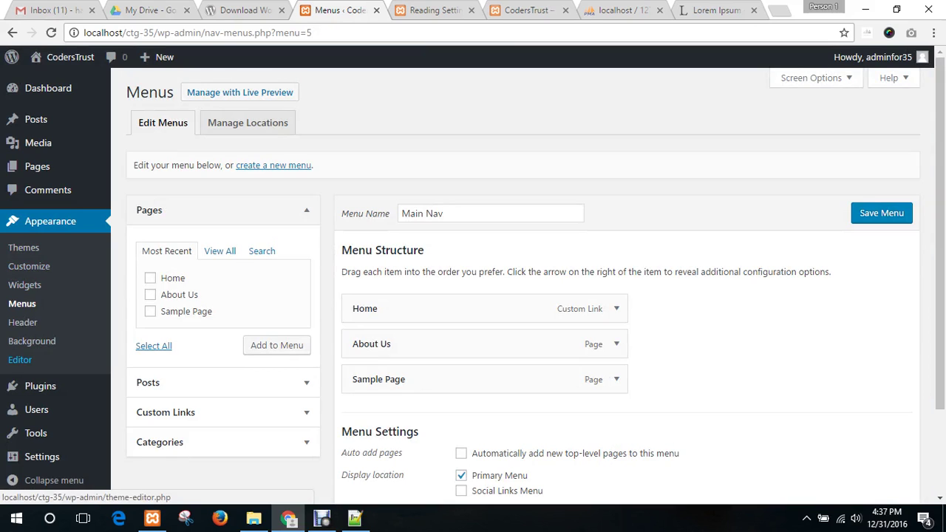
{"action": "left_click", "coordinate": [20, 360]}
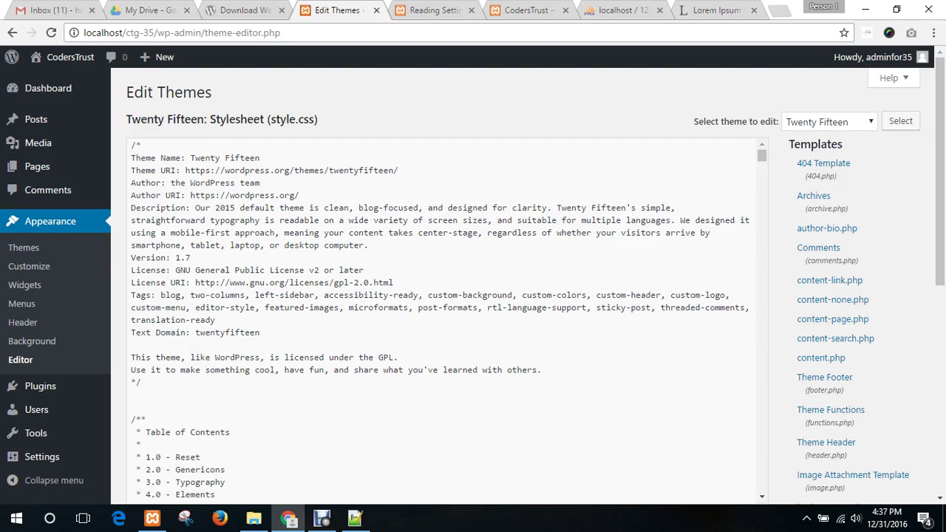
{"action": "left_click", "coordinate": [526, 9]}
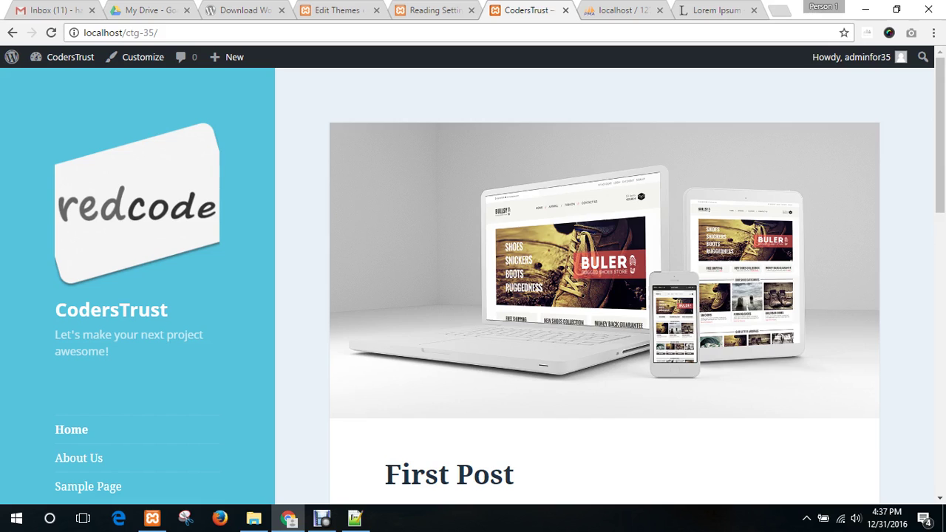
{"action": "scroll", "coordinate": [473, 280], "scroll_direction": "down", "scroll_amount": 5}
{"action": "scroll", "coordinate": [473, 281], "scroll_direction": "down", "scroll_amount": 5}
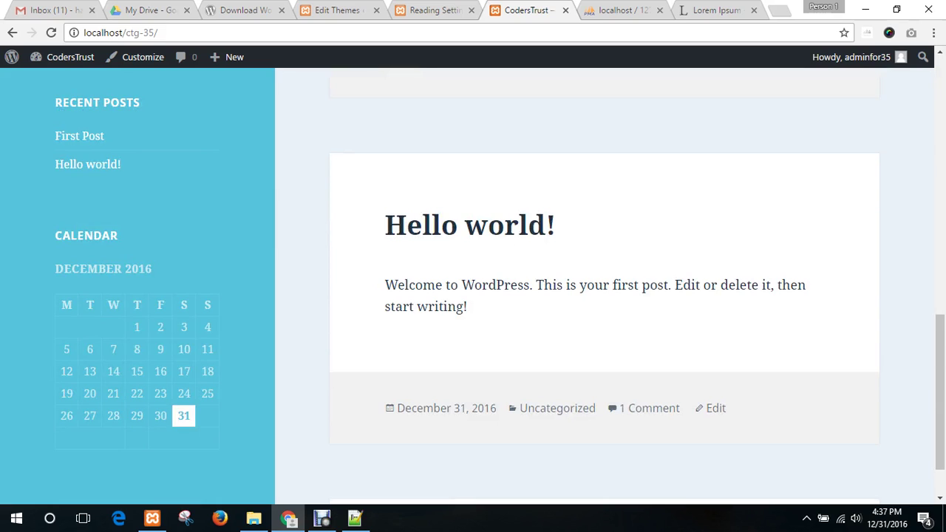
{"action": "scroll", "coordinate": [604, 281], "scroll_direction": "up", "scroll_amount": 3}
{"action": "left_click", "coordinate": [336, 10]}
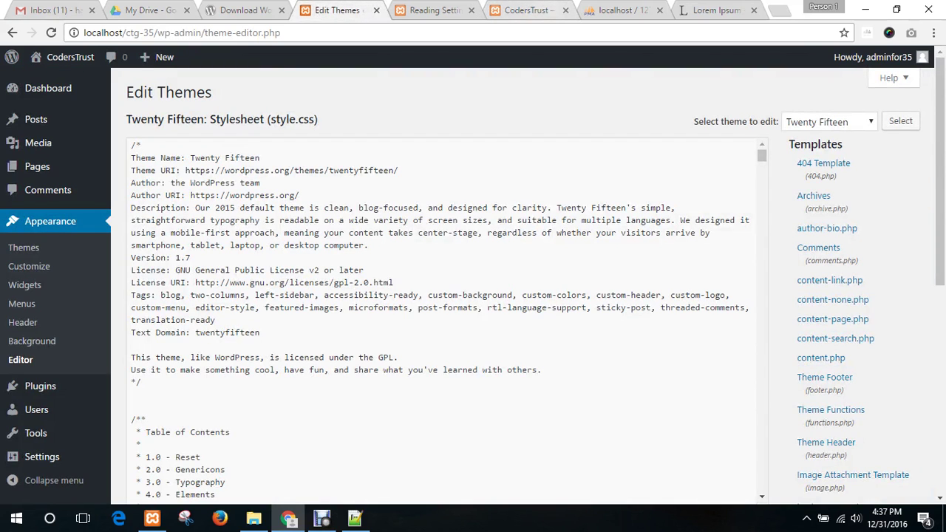
{"action": "scroll", "coordinate": [842, 164], "scroll_direction": "down", "scroll_amount": 3}
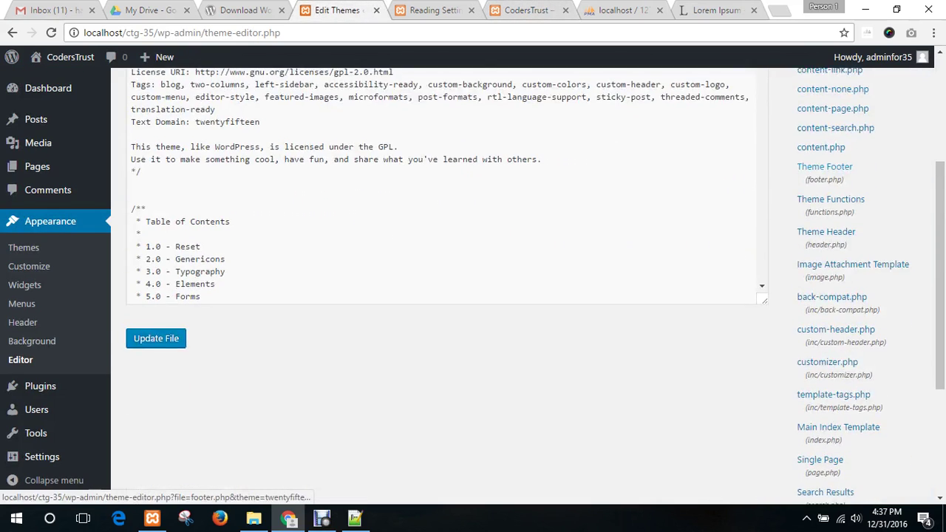
{"action": "scroll", "coordinate": [827, 167], "scroll_direction": "down", "scroll_amount": 3}
{"action": "scroll", "coordinate": [812, 399], "scroll_direction": "up", "scroll_amount": 1}
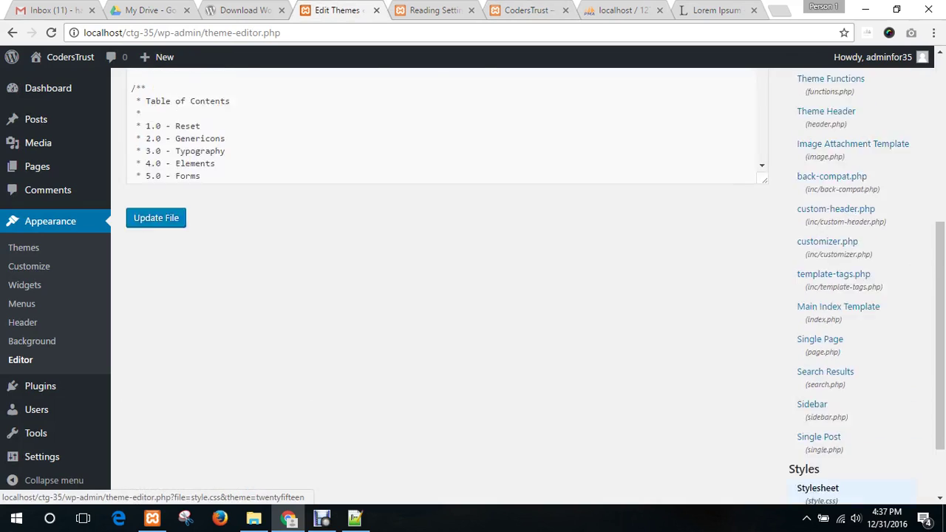
{"action": "scroll", "coordinate": [824, 428], "scroll_direction": "up", "scroll_amount": 5}
{"action": "scroll", "coordinate": [823, 428], "scroll_direction": "down", "scroll_amount": 5}
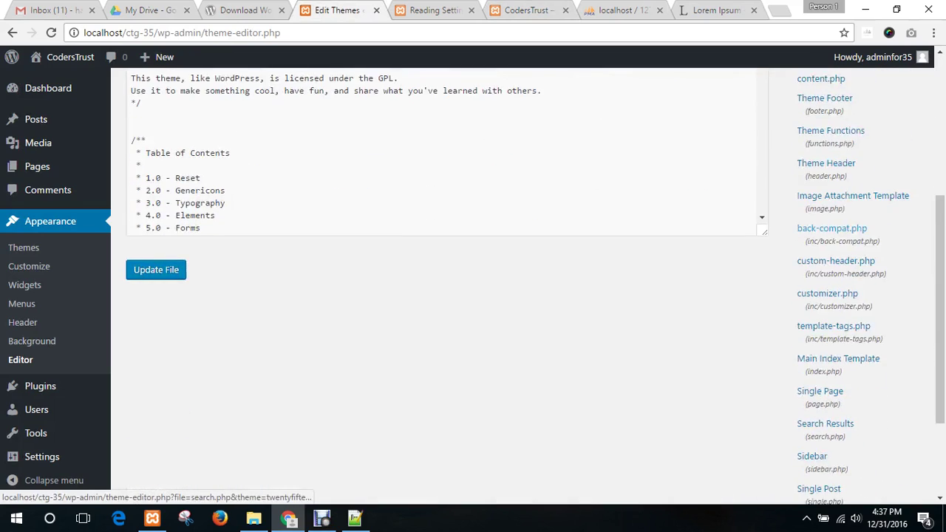
{"action": "scroll", "coordinate": [823, 432], "scroll_direction": "down", "scroll_amount": 2}
{"action": "scroll", "coordinate": [824, 432], "scroll_direction": "up", "scroll_amount": 6}
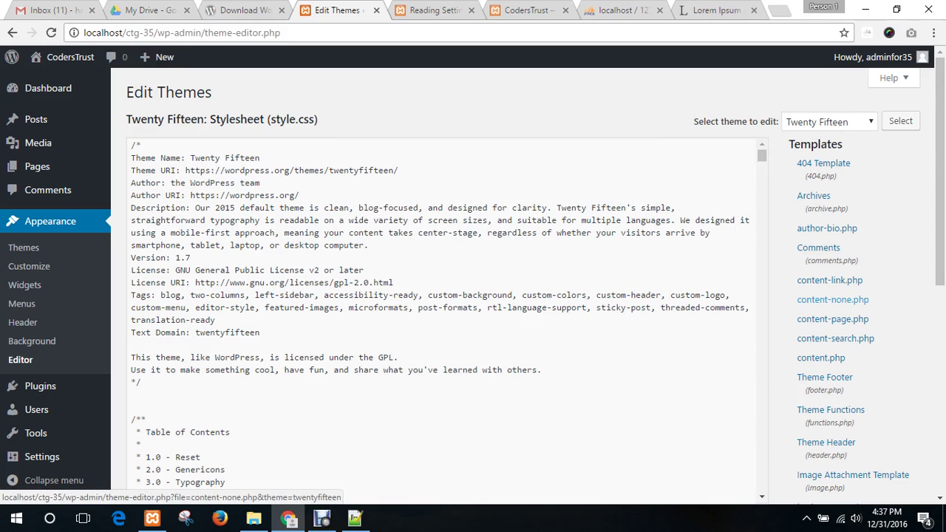
{"action": "scroll", "coordinate": [828, 292], "scroll_direction": "down", "scroll_amount": 6}
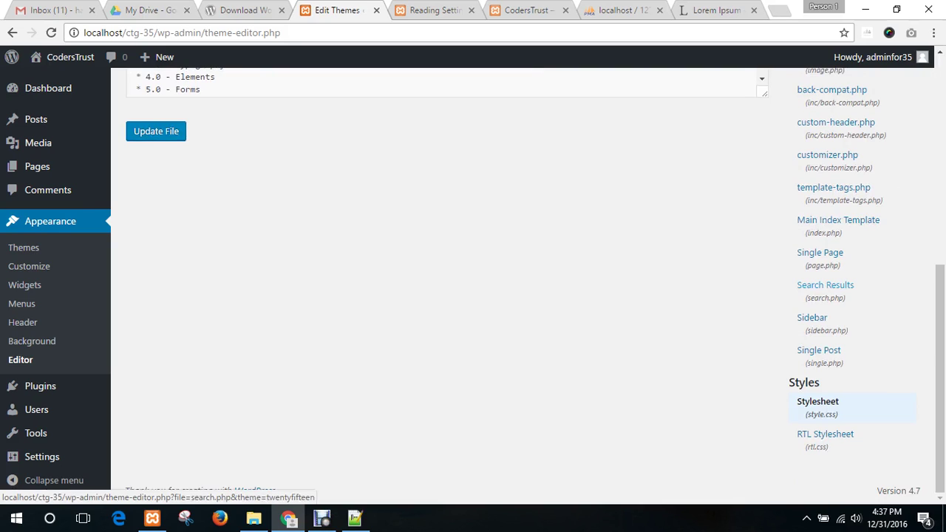
{"action": "scroll", "coordinate": [820, 325], "scroll_direction": "up", "scroll_amount": 1}
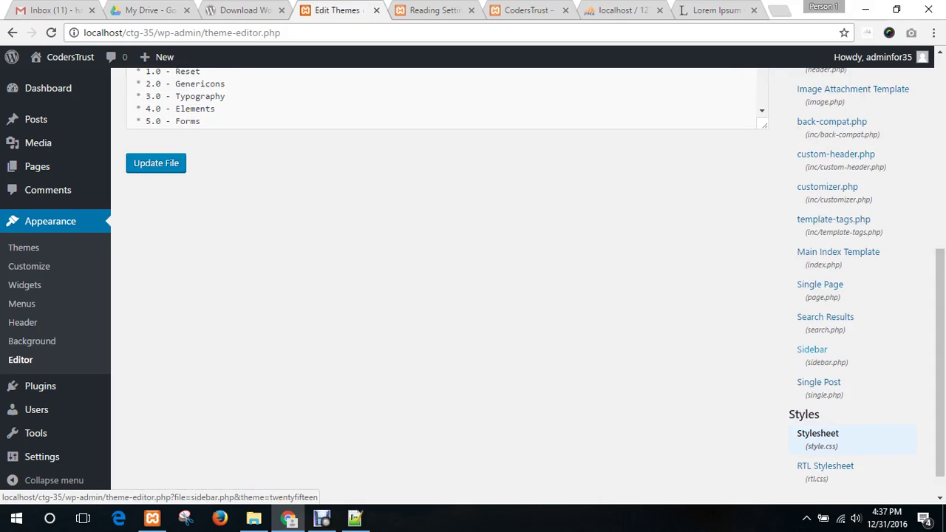
{"action": "scroll", "coordinate": [820, 354], "scroll_direction": "up", "scroll_amount": 5}
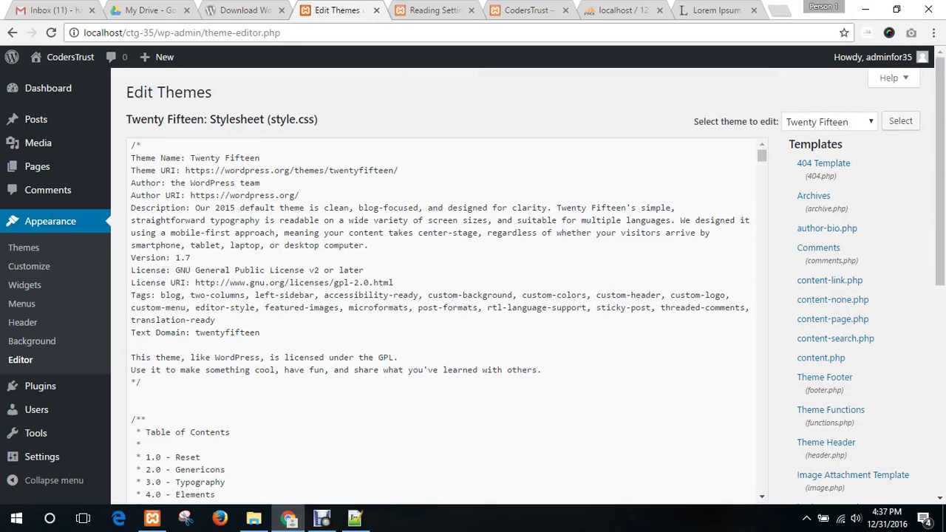
- Scroll through the Twenty Fifteen style.css stylesheet in the editor without changing it
{"action": "left_click", "coordinate": [216, 320]}
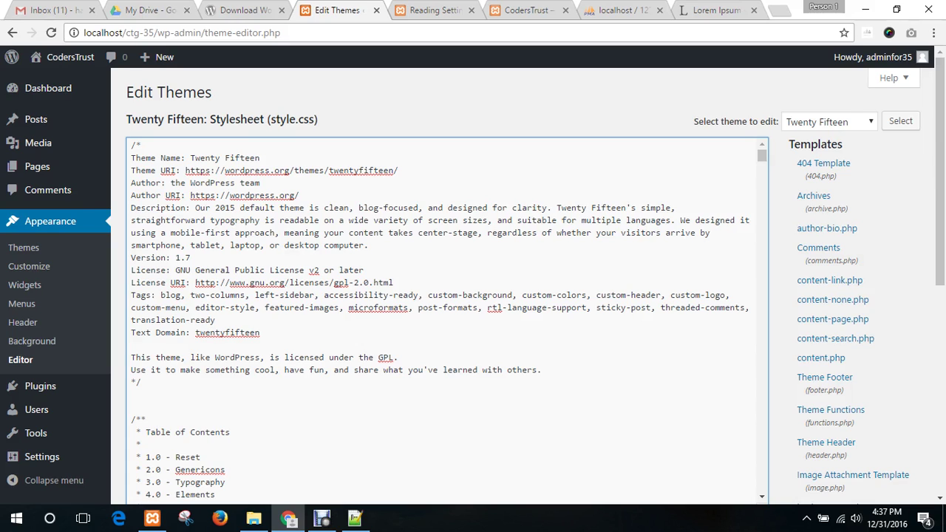
{"action": "left_click", "coordinate": [304, 232]}
{"action": "left_click", "coordinate": [526, 10]}
{"action": "left_click", "coordinate": [337, 9]}
{"action": "scroll", "coordinate": [444, 317], "scroll_direction": "down", "scroll_amount": 12}
{"action": "scroll", "coordinate": [443, 318], "scroll_direction": "down", "scroll_amount": 20}
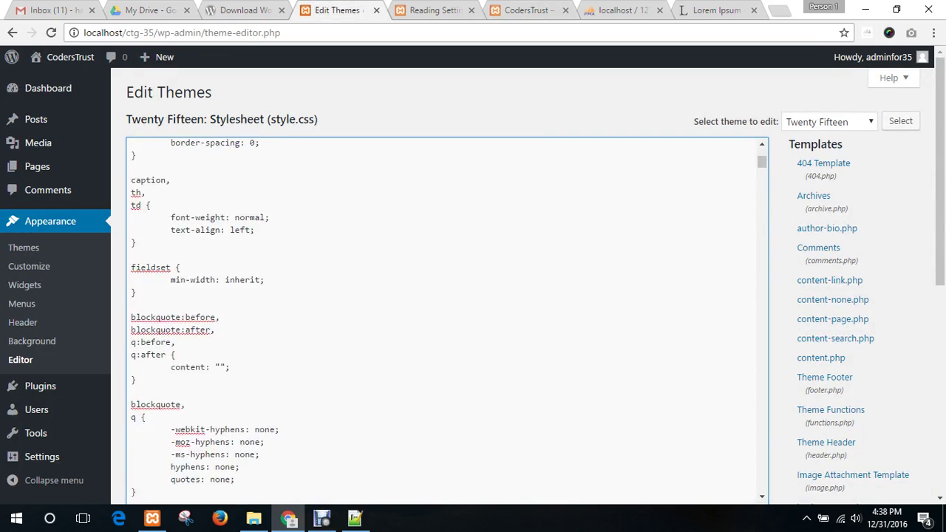
{"action": "scroll", "coordinate": [443, 318], "scroll_direction": "down", "scroll_amount": 20}
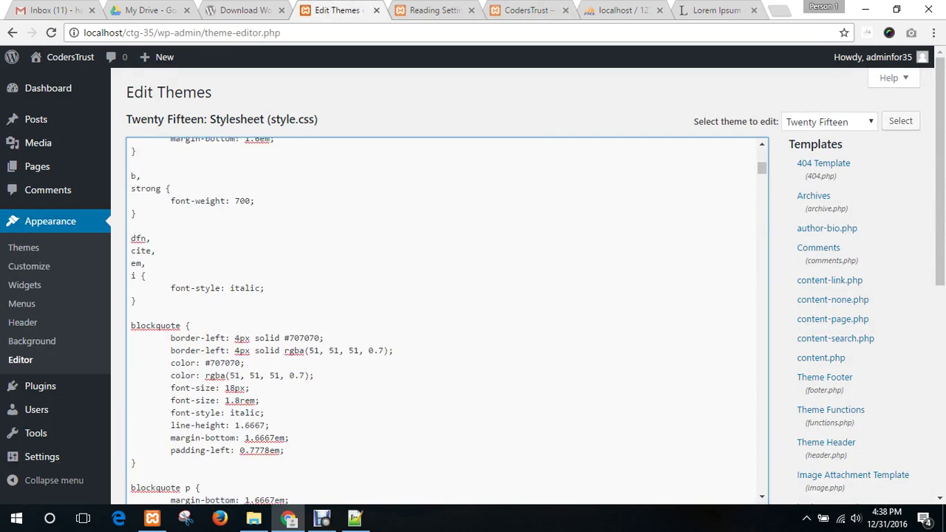
{"action": "scroll", "coordinate": [443, 317], "scroll_direction": "down", "scroll_amount": 5}
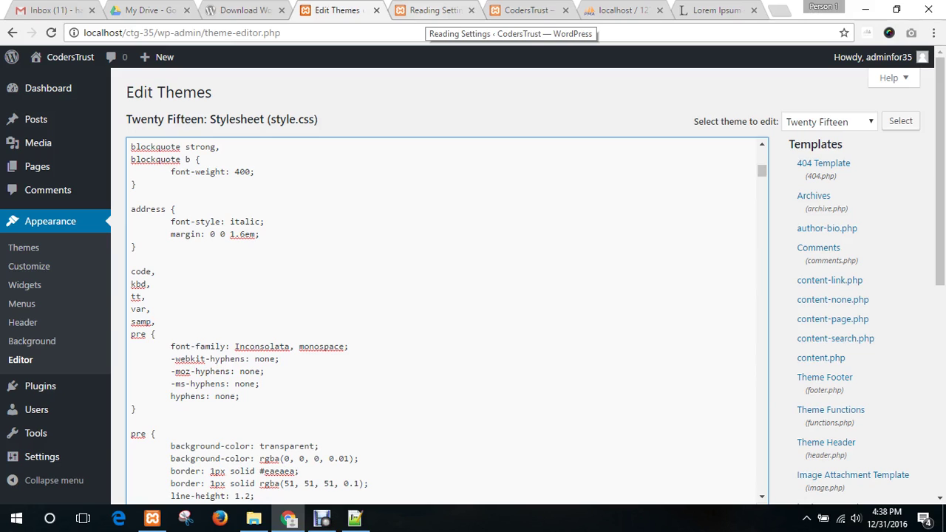
- Move via the Reading Settings tab to the CodersTrust front page with the Hello world! post
{"action": "left_click", "coordinate": [435, 9]}
{"action": "left_click", "coordinate": [526, 10]}
{"action": "scroll", "coordinate": [518, 296], "scroll_direction": "down", "scroll_amount": 3}
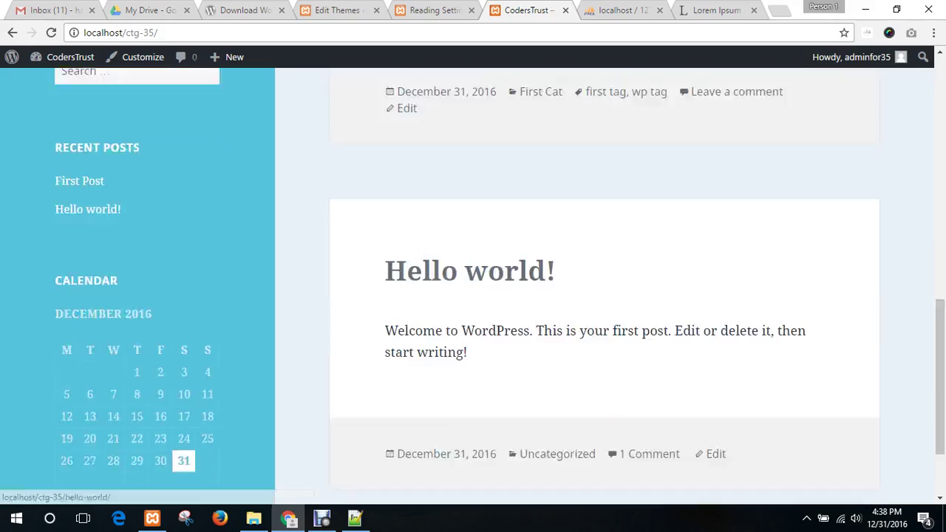
{"action": "scroll", "coordinate": [517, 295], "scroll_direction": "up", "scroll_amount": 5}
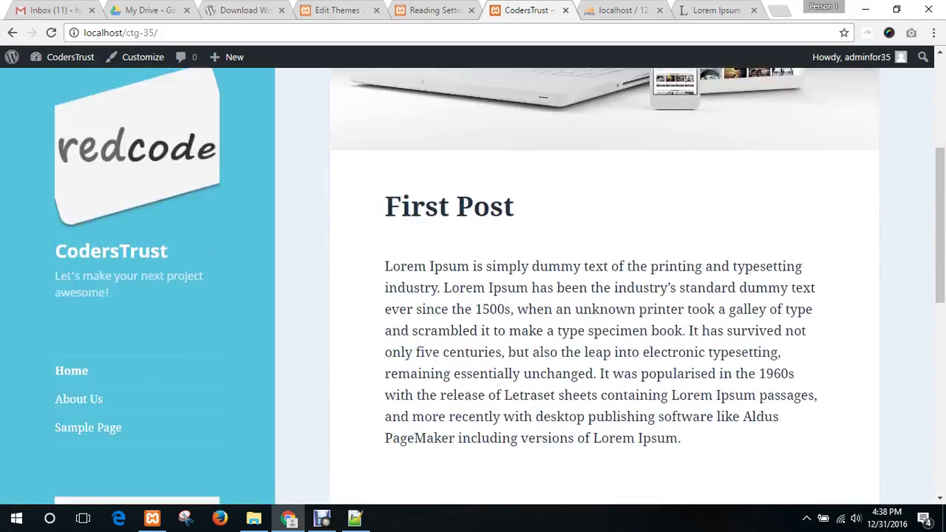
{"action": "scroll", "coordinate": [469, 310], "scroll_direction": "down", "scroll_amount": 5}
{"action": "scroll", "coordinate": [458, 296], "scroll_direction": "up", "scroll_amount": 6}
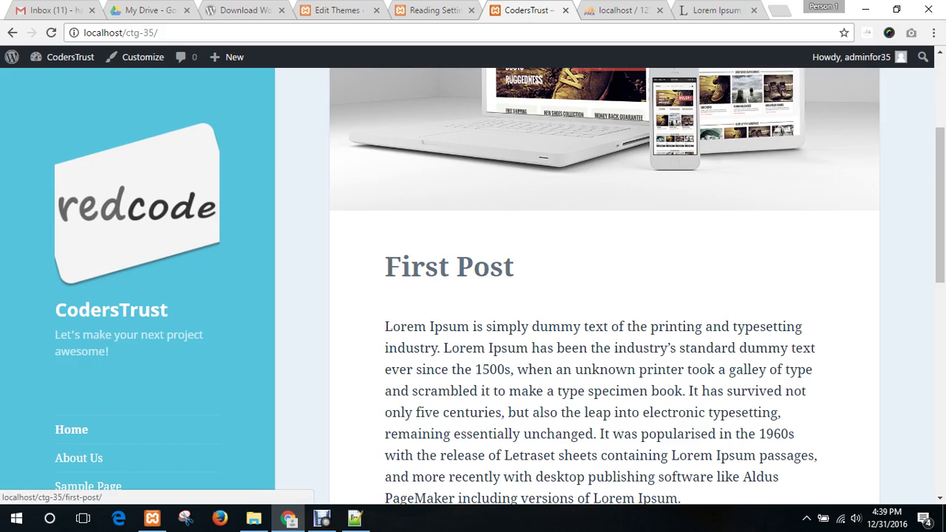
- Inspect the First Post title and dock DevTools to the bottom of the page
{"action": "right_click", "coordinate": [412, 263]}
{"action": "key", "text": "Escape"}
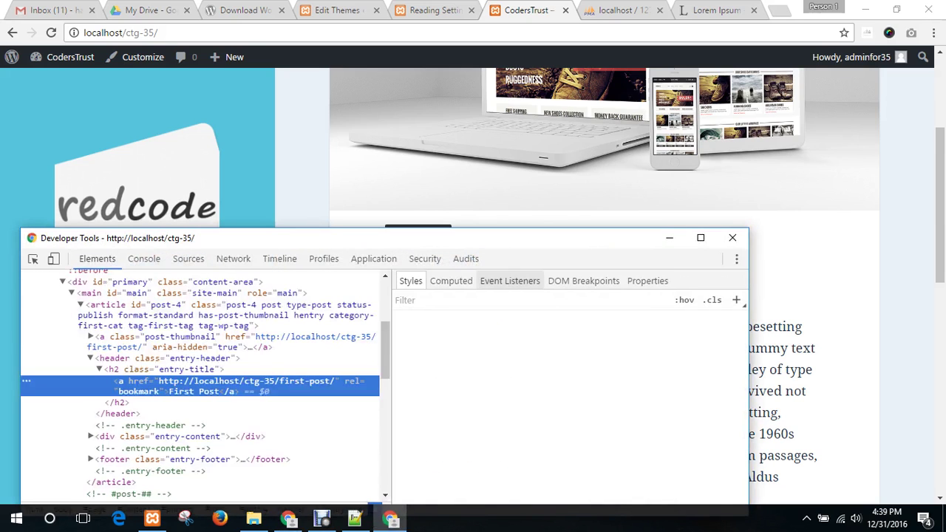
{"action": "left_click", "coordinate": [736, 258]}
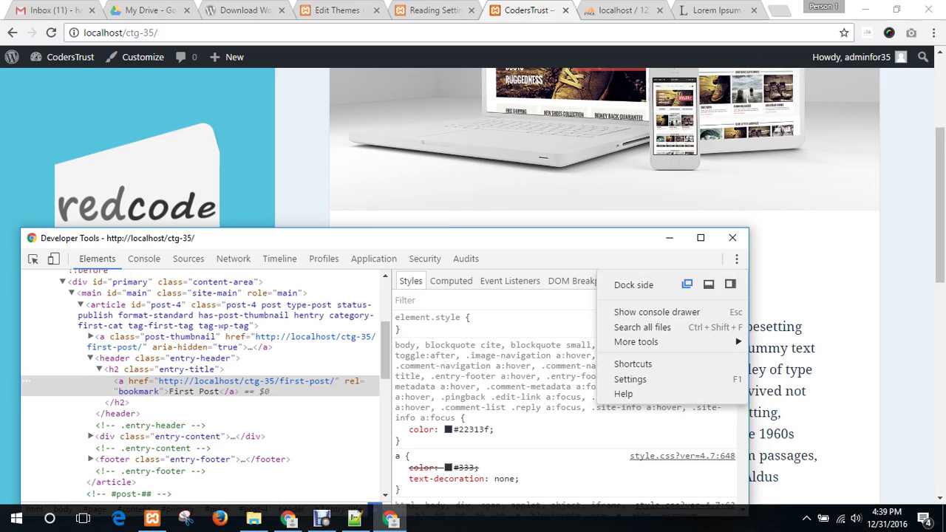
{"action": "left_click", "coordinate": [708, 283]}
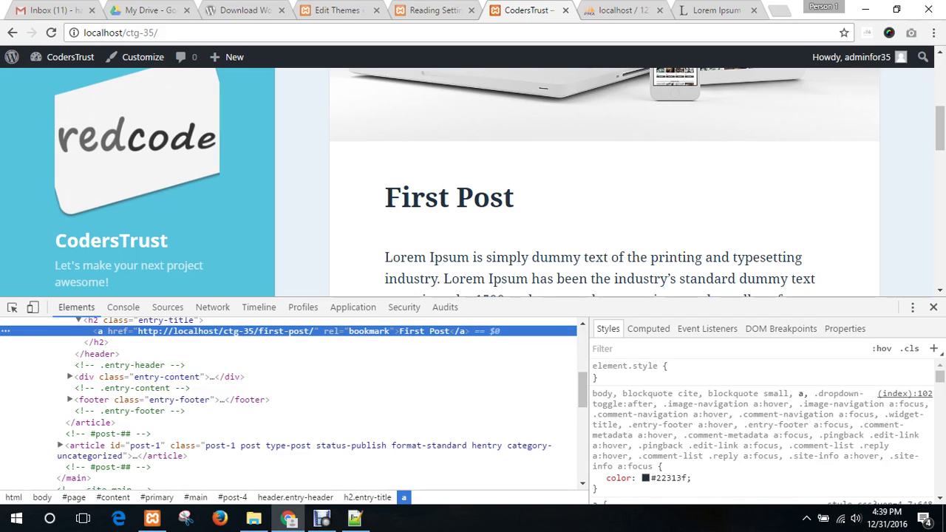
- Select the h2.entry-title node and toggle its 3.9rem font-size off and back on
{"action": "scroll", "coordinate": [289, 403], "scroll_direction": "up", "scroll_amount": 2}
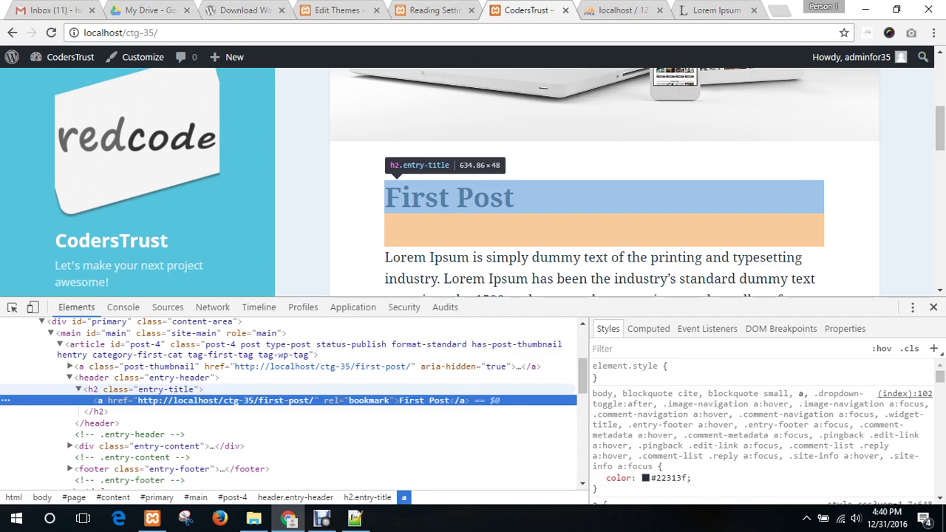
{"action": "left_click", "coordinate": [140, 388]}
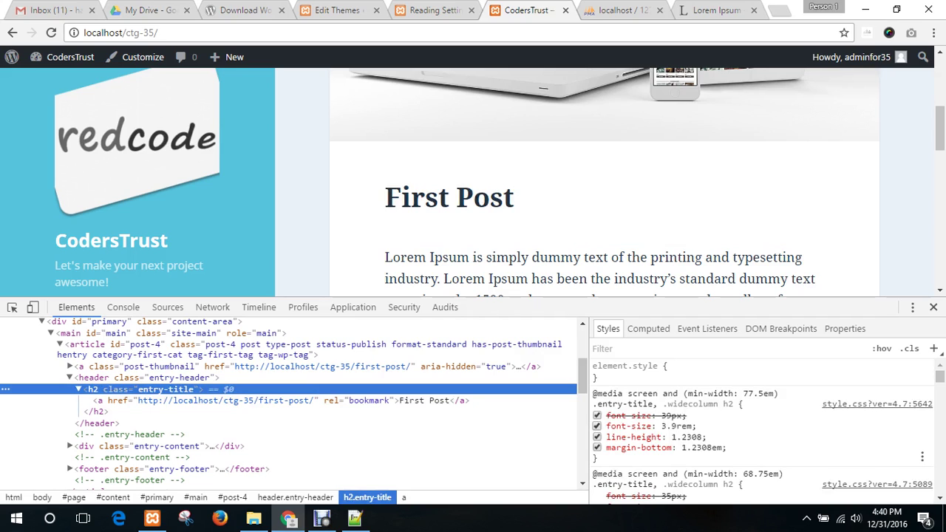
{"action": "scroll", "coordinate": [761, 429], "scroll_direction": "down", "scroll_amount": 3}
{"action": "scroll", "coordinate": [761, 429], "scroll_direction": "up", "scroll_amount": 3}
{"action": "left_click", "coordinate": [597, 426]}
{"action": "left_click", "coordinate": [597, 426]}
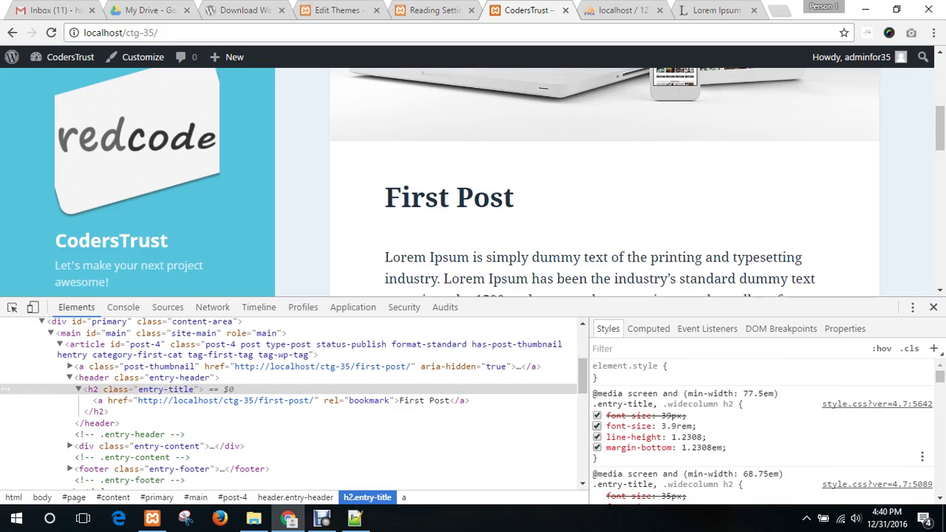
{"action": "scroll", "coordinate": [761, 428], "scroll_direction": "down", "scroll_amount": 2}
{"action": "scroll", "coordinate": [761, 429], "scroll_direction": "up", "scroll_amount": 2}
- Toggle the heading's margin and line-height, then try and discard a color: red property
{"action": "left_click", "coordinate": [597, 448]}
{"action": "left_click", "coordinate": [597, 437]}
{"action": "left_click", "coordinate": [597, 437]}
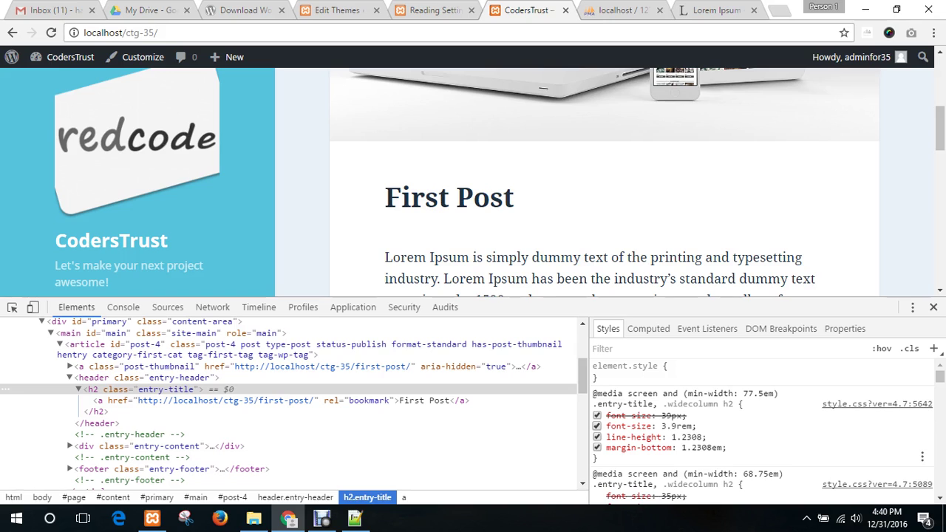
{"action": "left_click", "coordinate": [606, 443]}
{"action": "type", "text": "color: "}
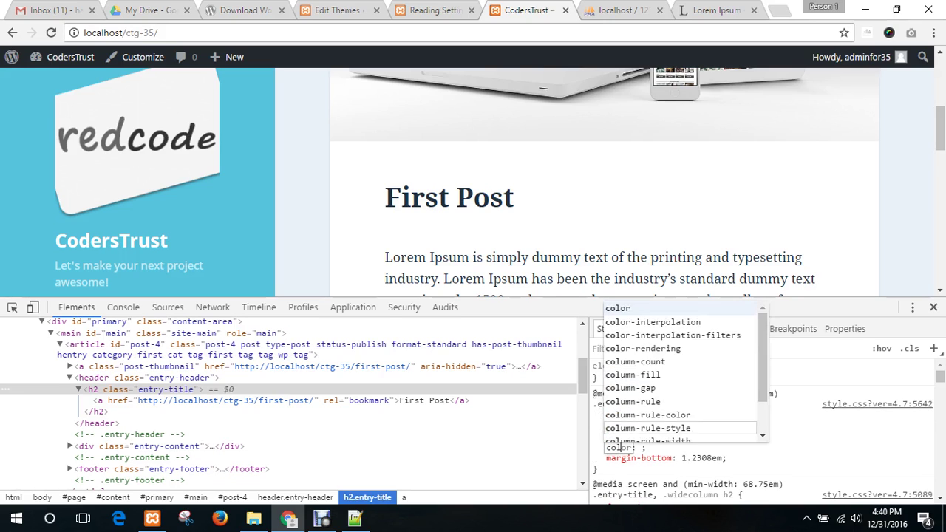
{"action": "type", "text": "re"}
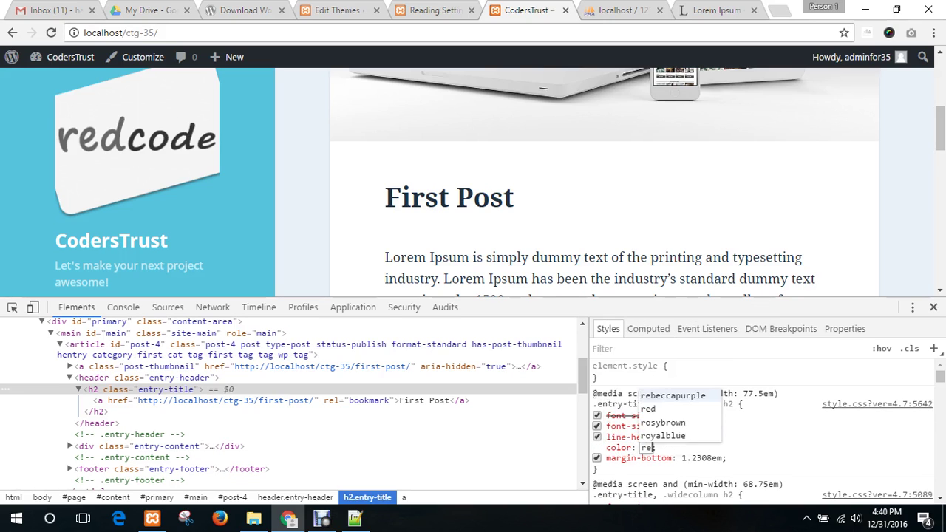
{"action": "type", "text": "d"}
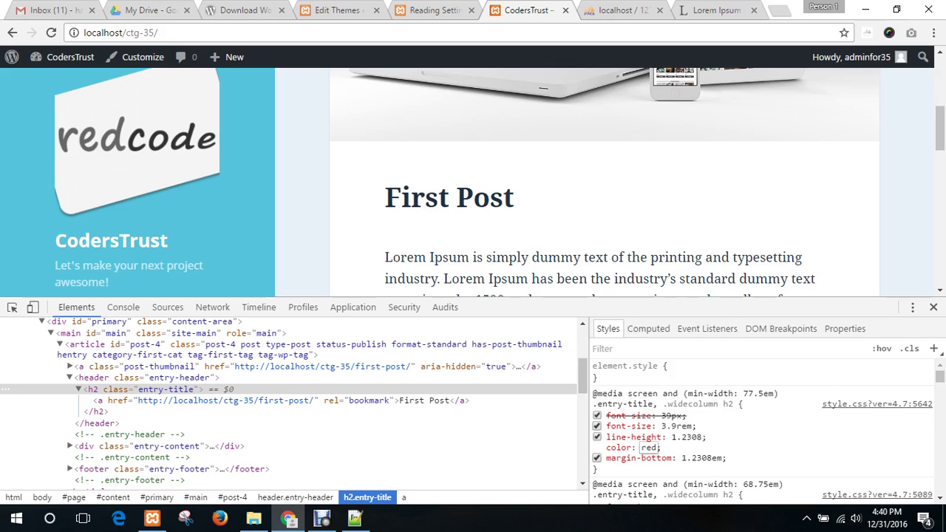
{"action": "key", "text": "ctrl+a"}
{"action": "key", "text": "BackSpace"}
{"action": "left_click", "coordinate": [805, 437]}
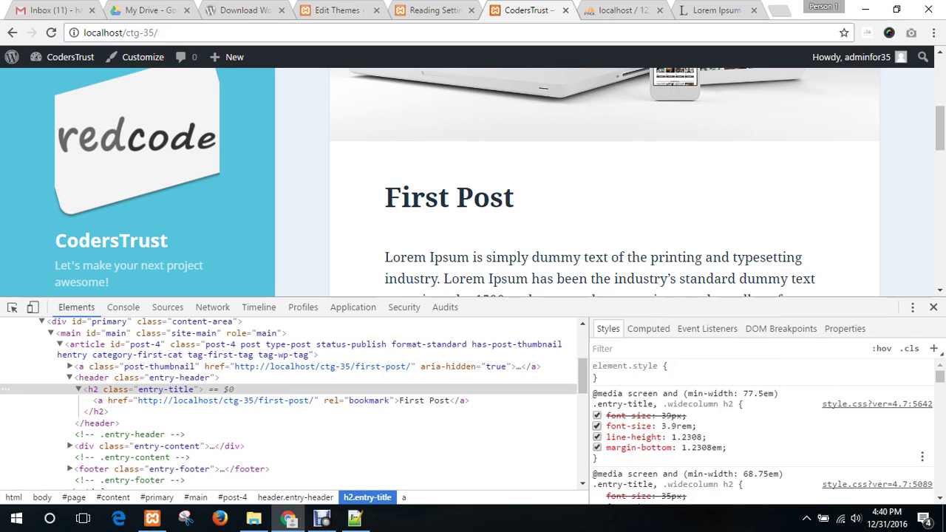
- Turn the heading rule's bold font-weight off and back on
{"action": "scroll", "coordinate": [805, 437], "scroll_direction": "down", "scroll_amount": 1}
{"action": "scroll", "coordinate": [761, 428], "scroll_direction": "down", "scroll_amount": 5}
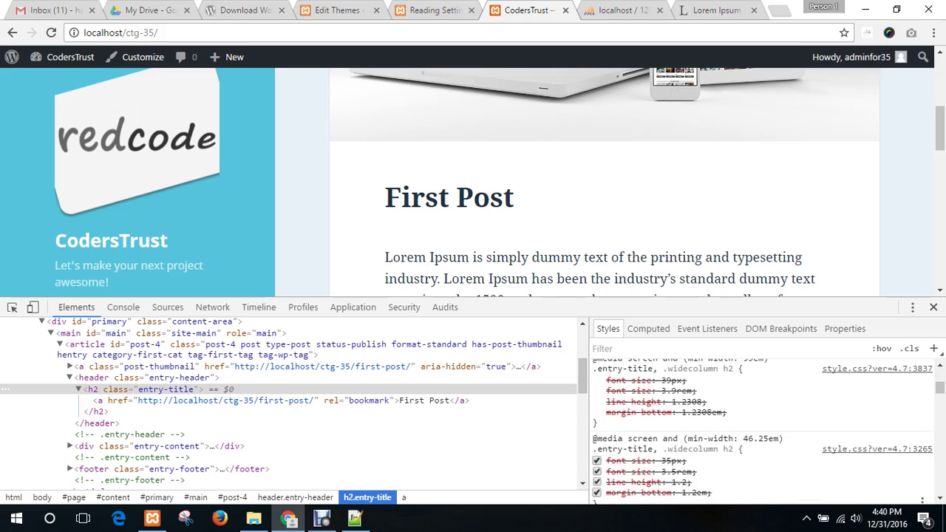
{"action": "scroll", "coordinate": [761, 429], "scroll_direction": "down", "scroll_amount": 5}
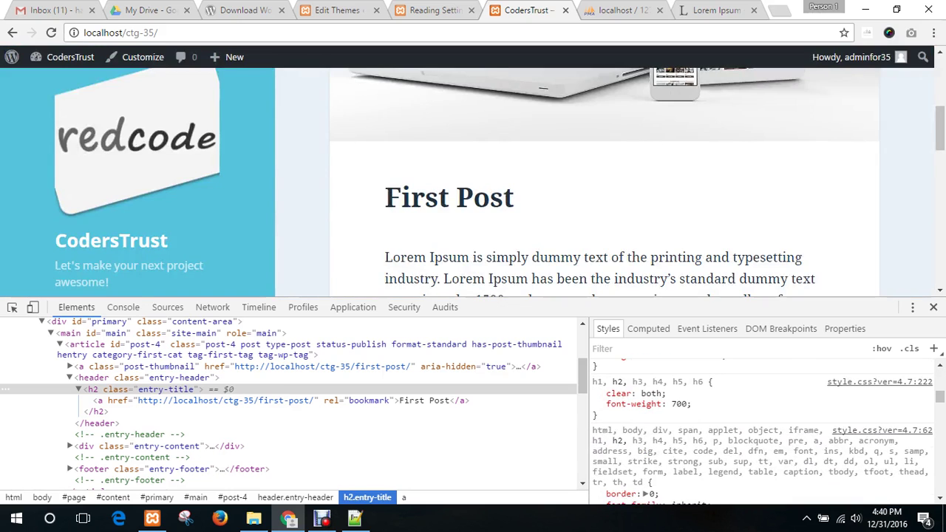
{"action": "left_click", "coordinate": [596, 404]}
{"action": "left_click", "coordinate": [596, 404]}
- Add color: red to the h1–h6 heading rule and check the title on the page
{"action": "left_click", "coordinate": [606, 415]}
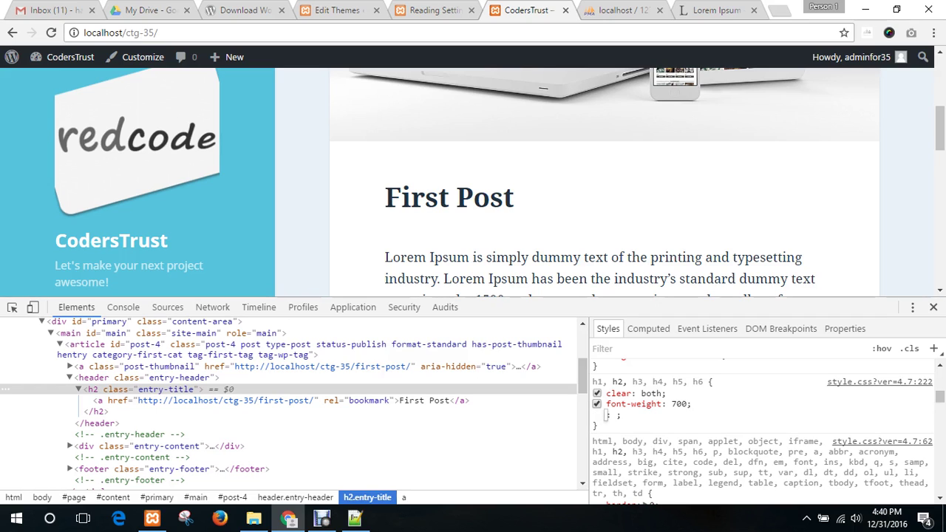
{"action": "type", "text": "color"}
{"action": "key", "text": "Tab"}
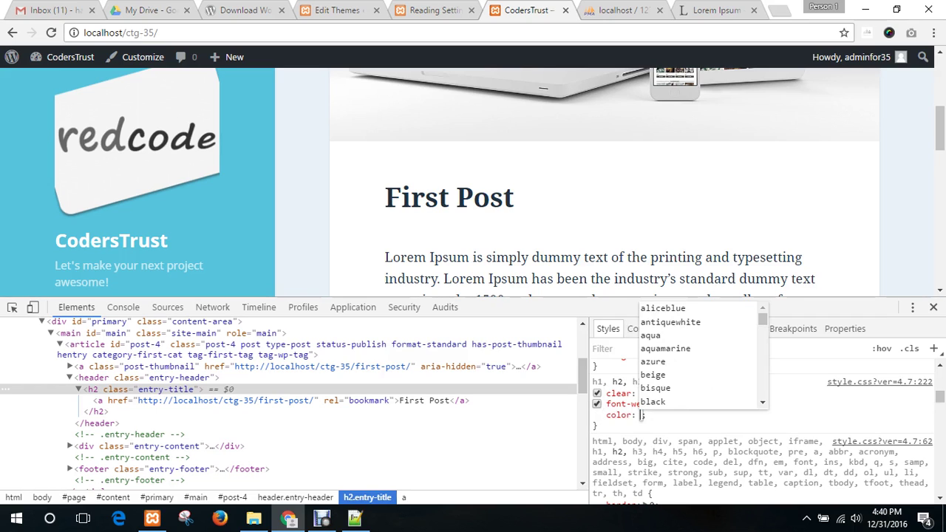
{"action": "type", "text": "red"}
{"action": "key", "text": "Return"}
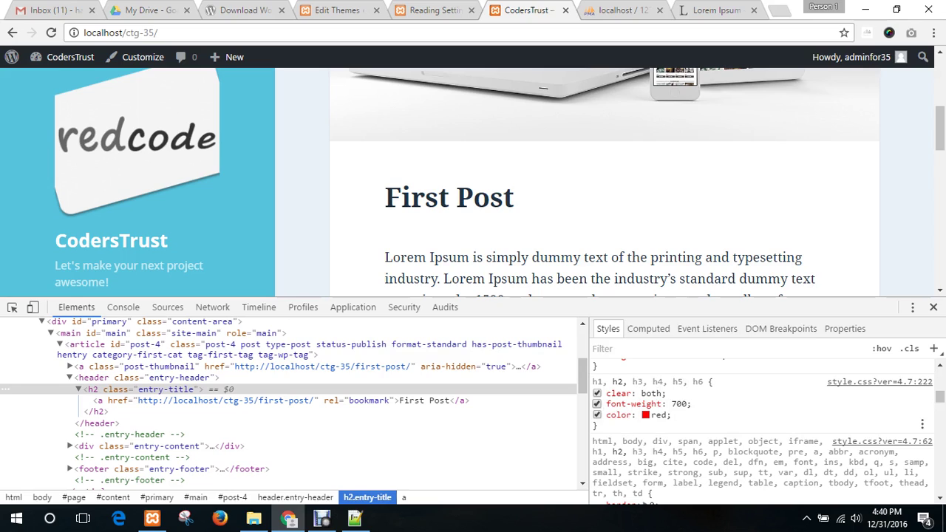
{"action": "scroll", "coordinate": [604, 181], "scroll_direction": "down", "scroll_amount": 5}
{"action": "scroll", "coordinate": [604, 181], "scroll_direction": "up", "scroll_amount": 10}
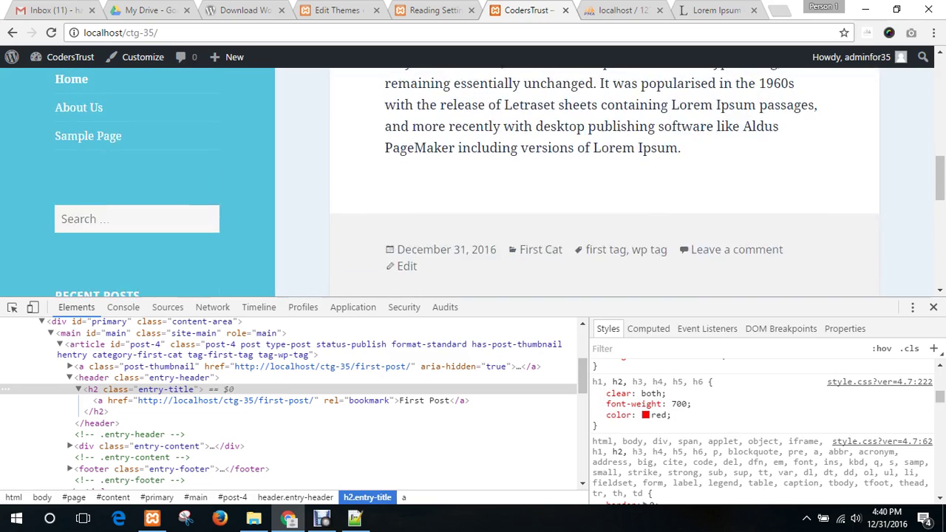
{"action": "scroll", "coordinate": [604, 181], "scroll_direction": "down", "scroll_amount": 5}
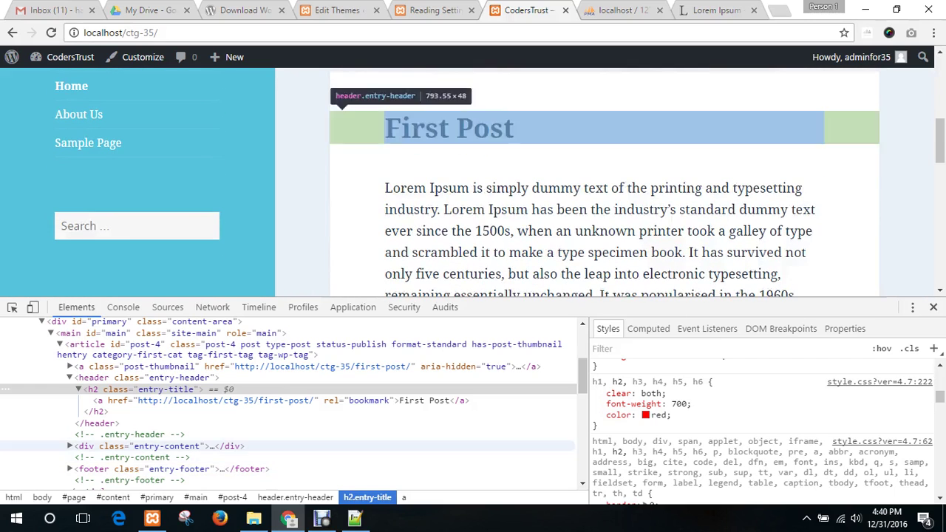
{"action": "left_click", "coordinate": [236, 389]}
{"action": "scroll", "coordinate": [761, 429], "scroll_direction": "down", "scroll_amount": 4}
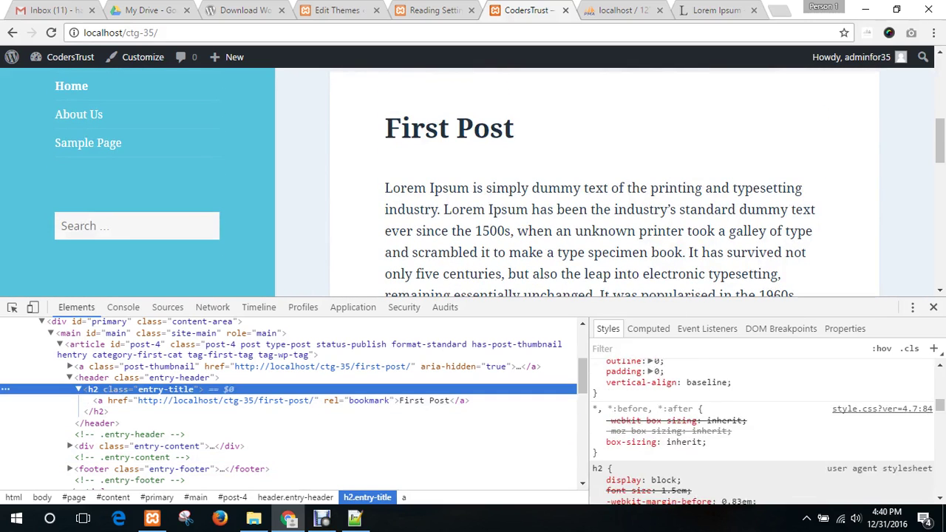
{"action": "scroll", "coordinate": [761, 428], "scroll_direction": "up", "scroll_amount": 3}
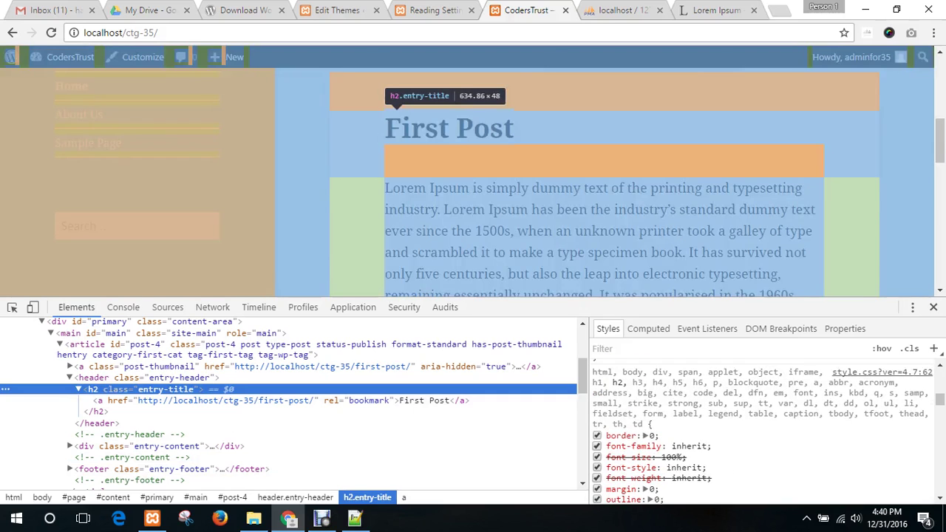
{"action": "scroll", "coordinate": [761, 428], "scroll_direction": "down", "scroll_amount": 5}
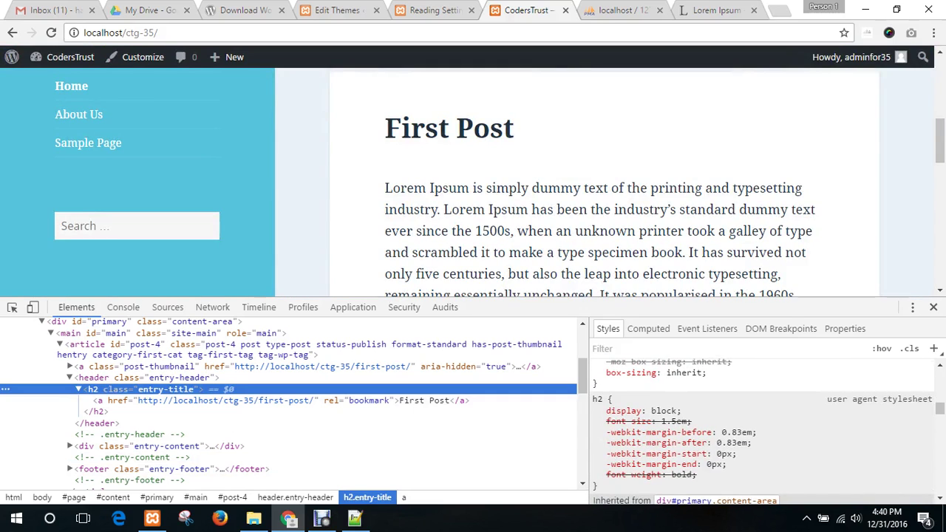
{"action": "scroll", "coordinate": [761, 428], "scroll_direction": "down", "scroll_amount": 3}
{"action": "scroll", "coordinate": [761, 429], "scroll_direction": "up", "scroll_amount": 4}
{"action": "scroll", "coordinate": [761, 428], "scroll_direction": "down", "scroll_amount": 5}
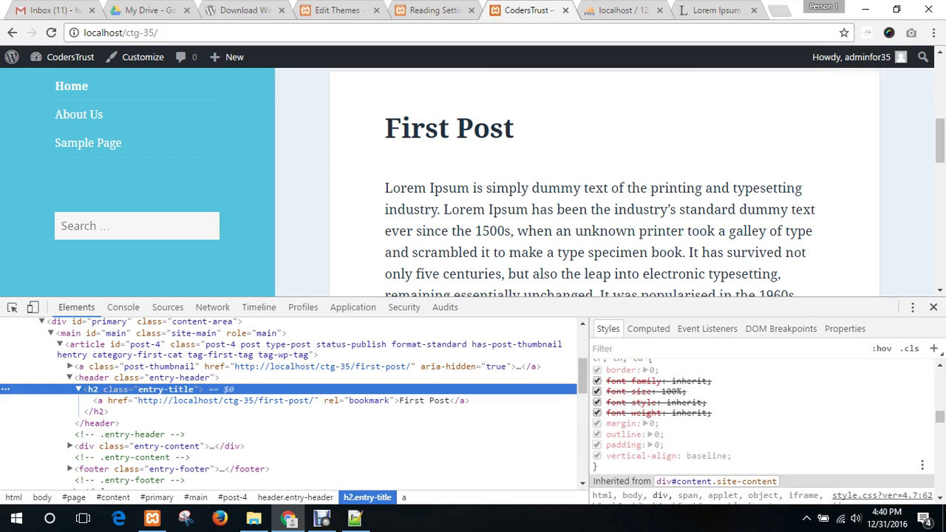
{"action": "scroll", "coordinate": [761, 428], "scroll_direction": "down", "scroll_amount": 4}
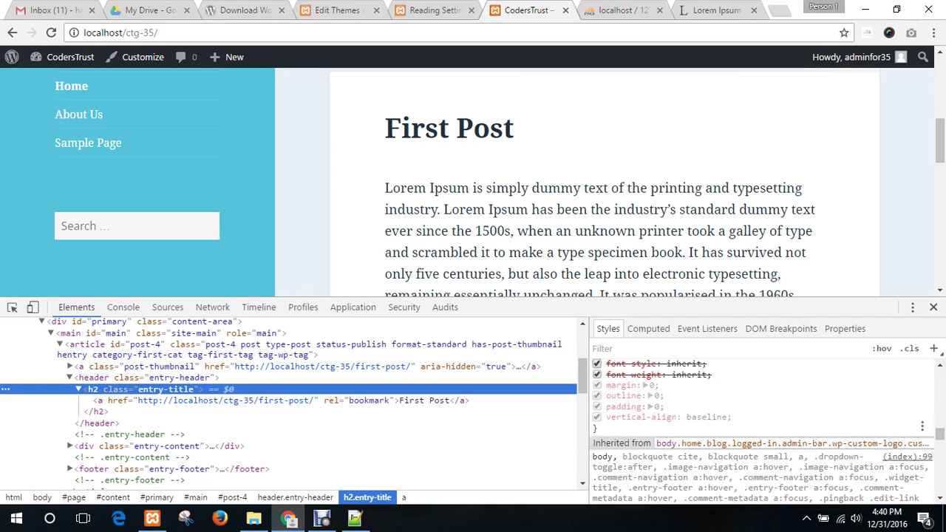
{"action": "scroll", "coordinate": [760, 429], "scroll_direction": "up", "scroll_amount": 13}
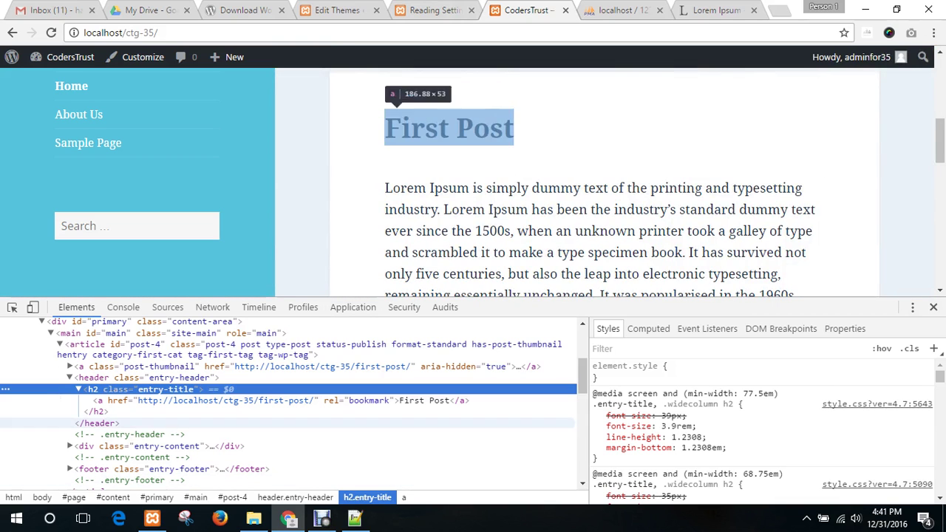
- Add an inline color: red to the First Post heading's element.style
{"action": "left_click", "coordinate": [628, 376]}
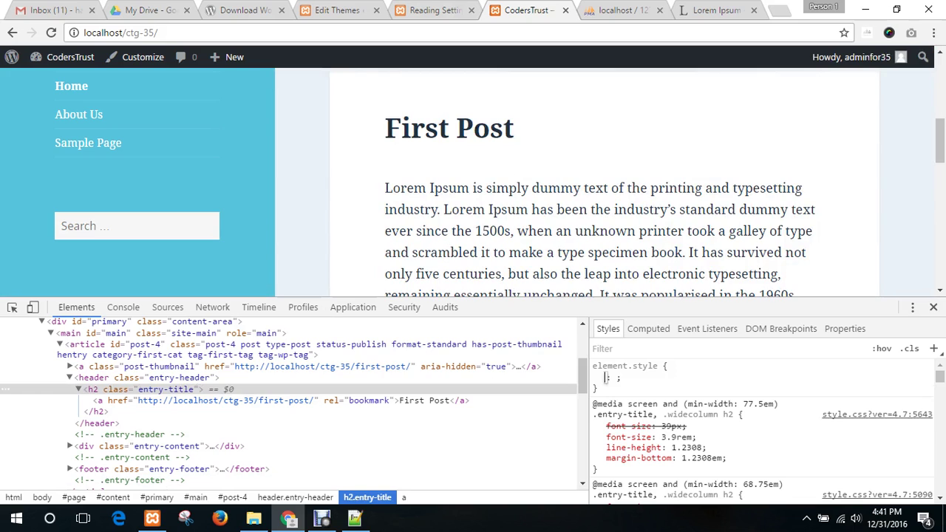
{"action": "type", "text": "co"}
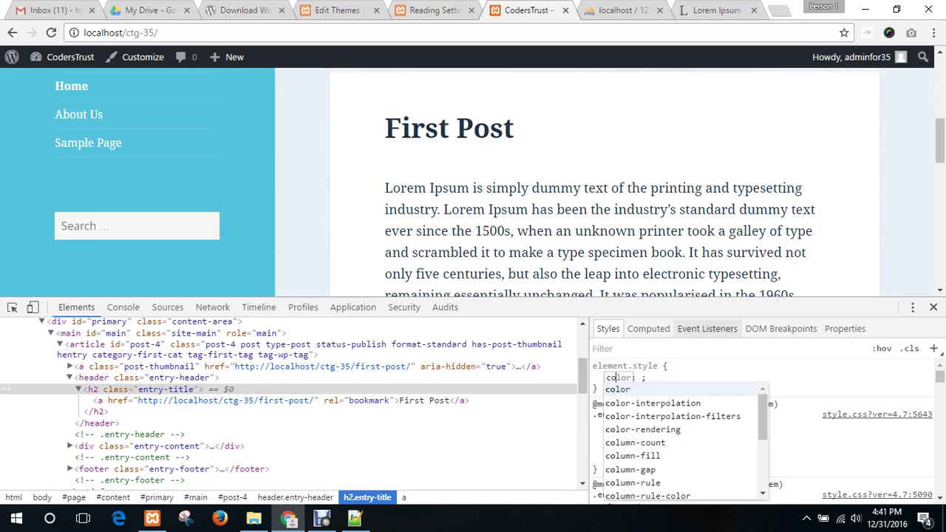
{"action": "key", "text": "Tab"}
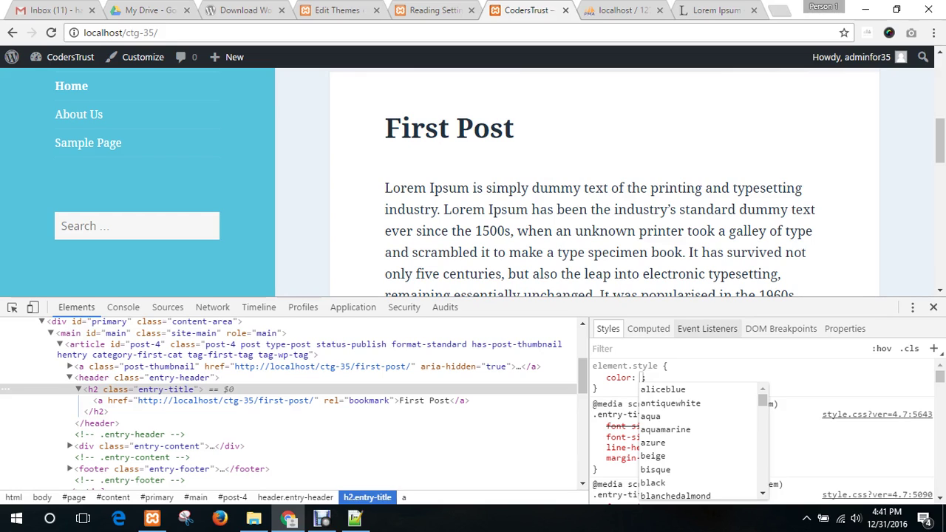
{"action": "type", "text": "red"}
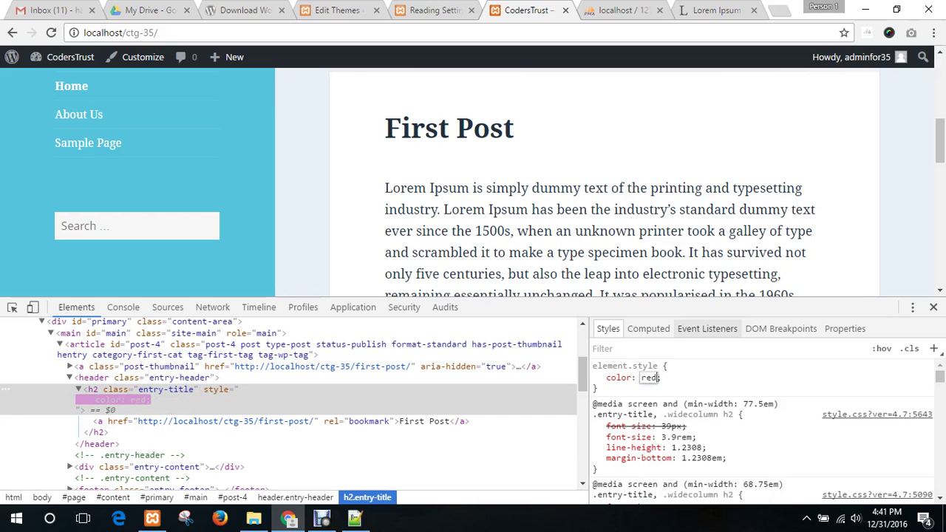
{"action": "key", "text": "Return"}
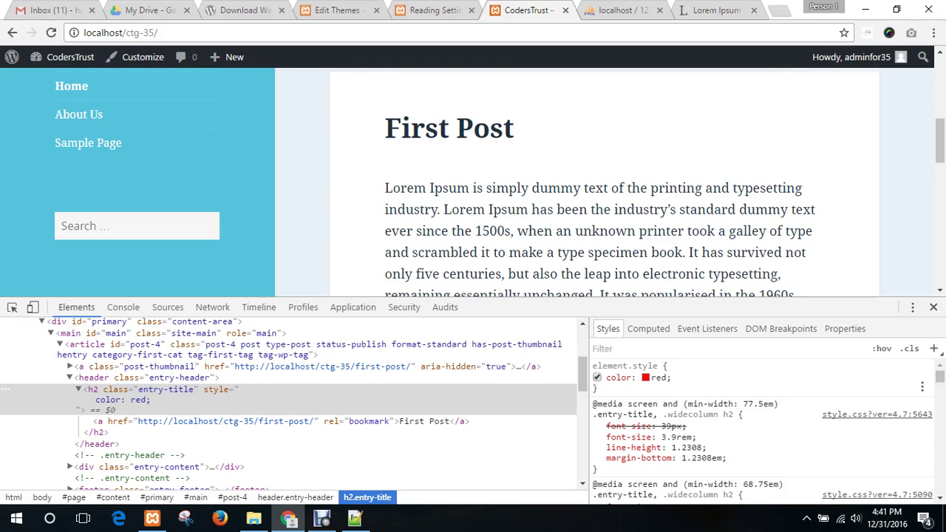
- Append !important to the inline red colour value
{"action": "left_click", "coordinate": [650, 378]}
{"action": "left_click", "coordinate": [662, 377]}
{"action": "type", "text": "!important"}
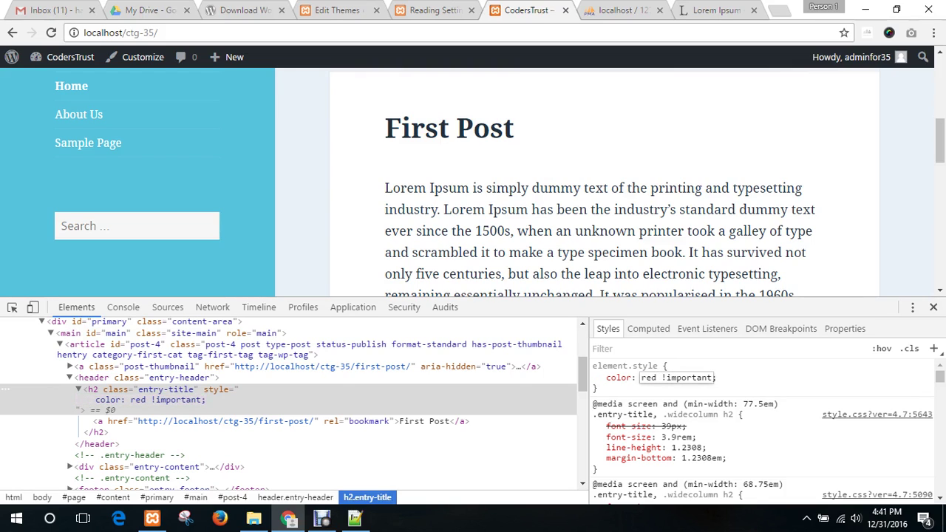
{"action": "key", "text": "Return"}
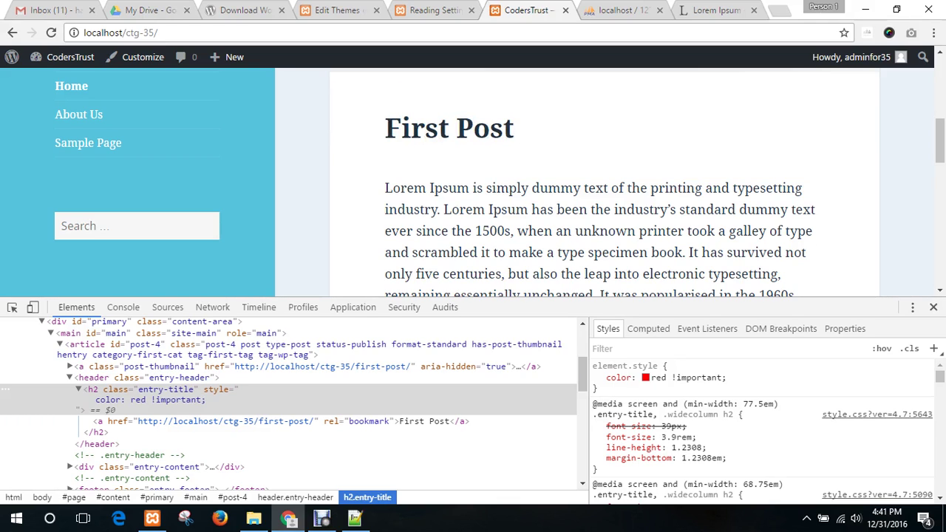
- Inspect the First Post title link and toggle its #22313f colour off and on
{"action": "right_click", "coordinate": [430, 127]}
{"action": "key", "text": "Escape"}
{"action": "right_click", "coordinate": [420, 124]}
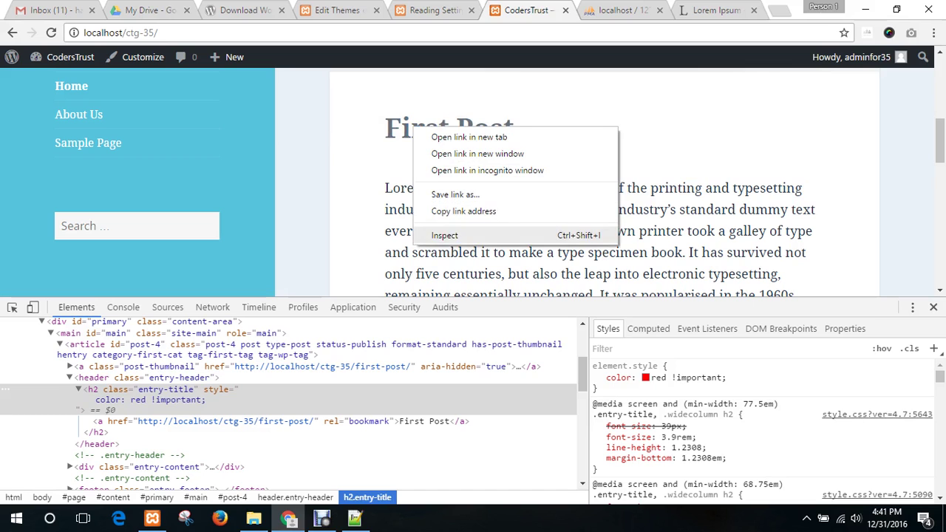
{"action": "left_click", "coordinate": [458, 235]}
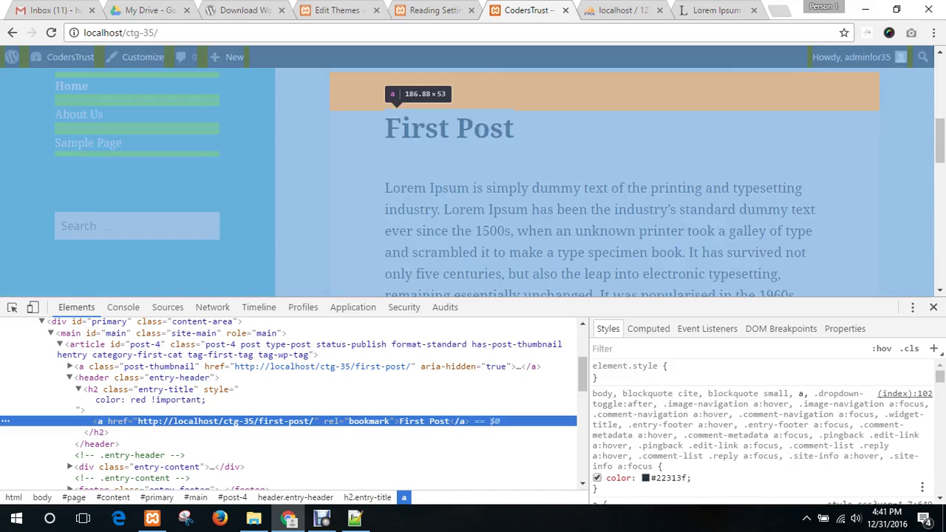
{"action": "scroll", "coordinate": [765, 429], "scroll_direction": "down", "scroll_amount": 1}
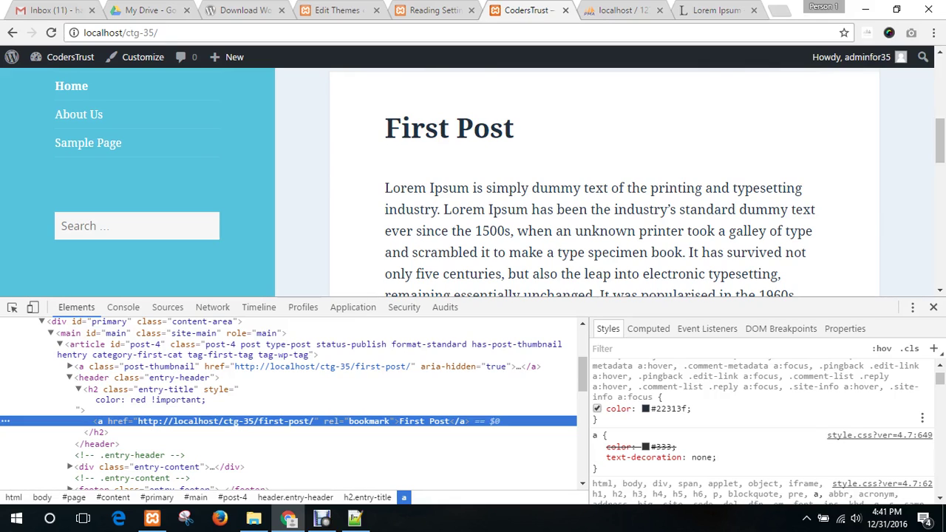
{"action": "left_click", "coordinate": [596, 407]}
{"action": "left_click", "coordinate": [596, 408]}
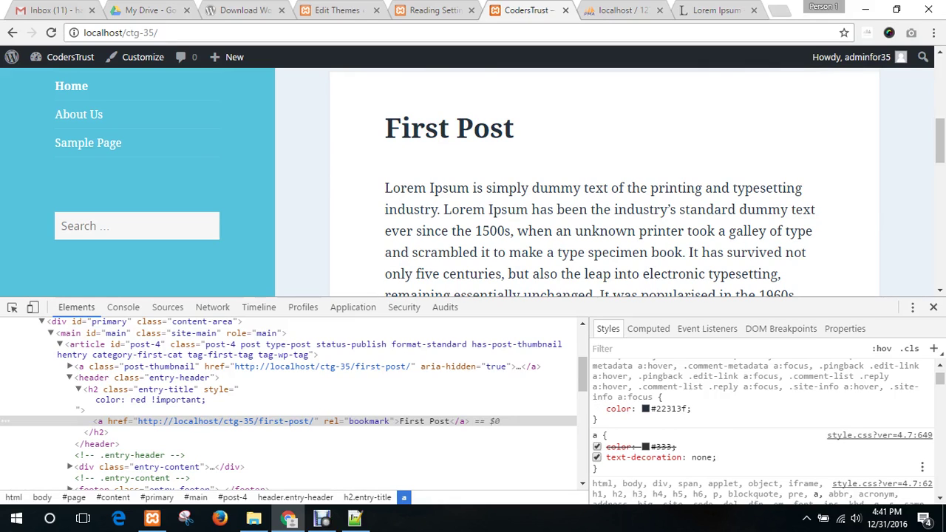
- Change the link rule's #333 colour to red
{"action": "left_click", "coordinate": [596, 446]}
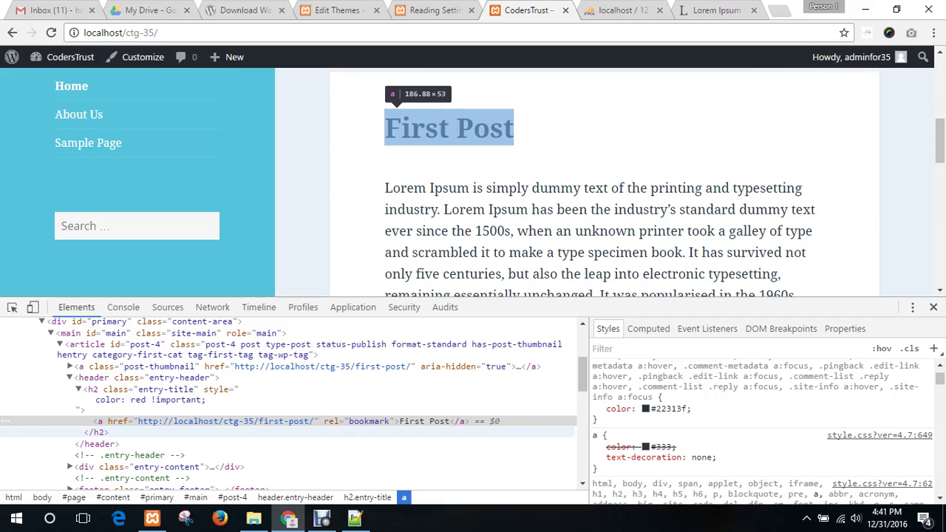
{"action": "scroll", "coordinate": [761, 429], "scroll_direction": "down", "scroll_amount": 3}
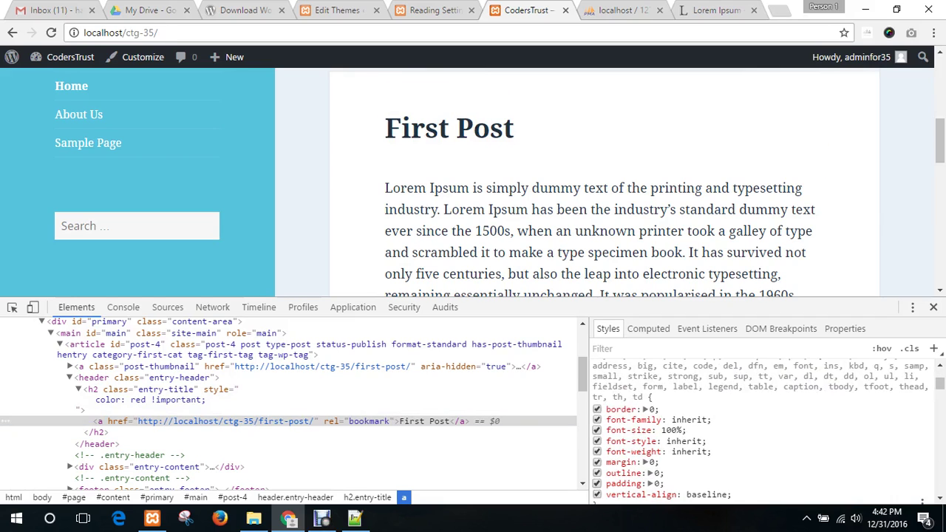
{"action": "scroll", "coordinate": [761, 428], "scroll_direction": "up", "scroll_amount": 3}
{"action": "left_click", "coordinate": [663, 447]}
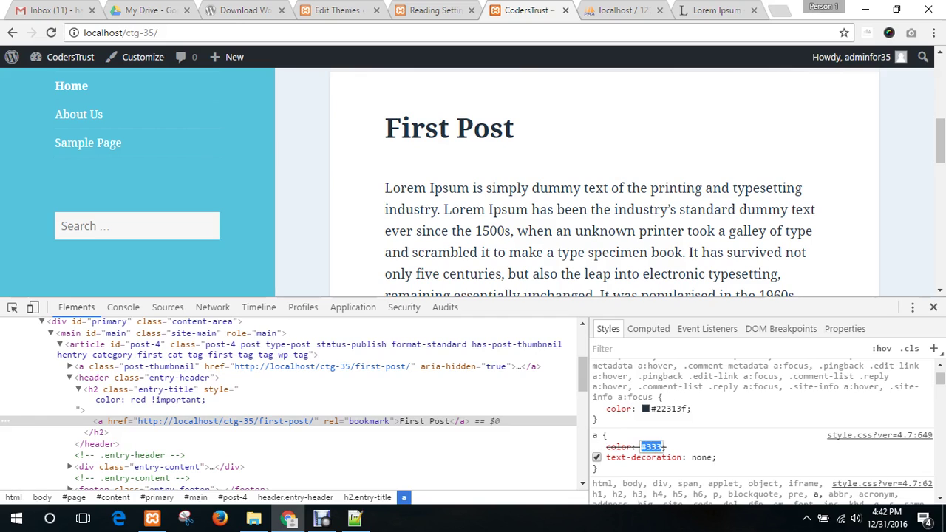
{"action": "type", "text": "red"}
{"action": "key", "text": "Return"}
- Replace #22313f with red and disable the .site-info a:focus colour
{"action": "left_click", "coordinate": [670, 409]}
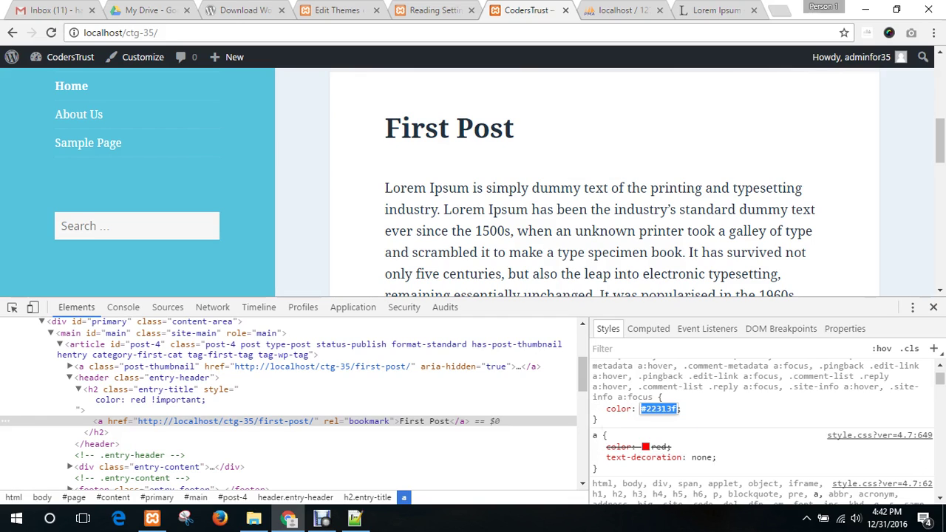
{"action": "type", "text": "red"}
{"action": "key", "text": "Return"}
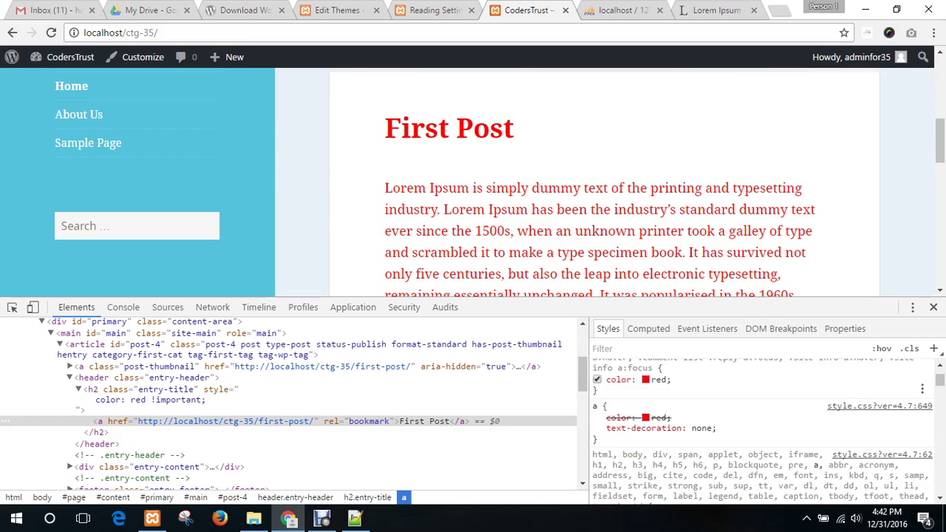
{"action": "scroll", "coordinate": [761, 421], "scroll_direction": "down", "scroll_amount": 3}
{"action": "scroll", "coordinate": [761, 421], "scroll_direction": "up", "scroll_amount": 4}
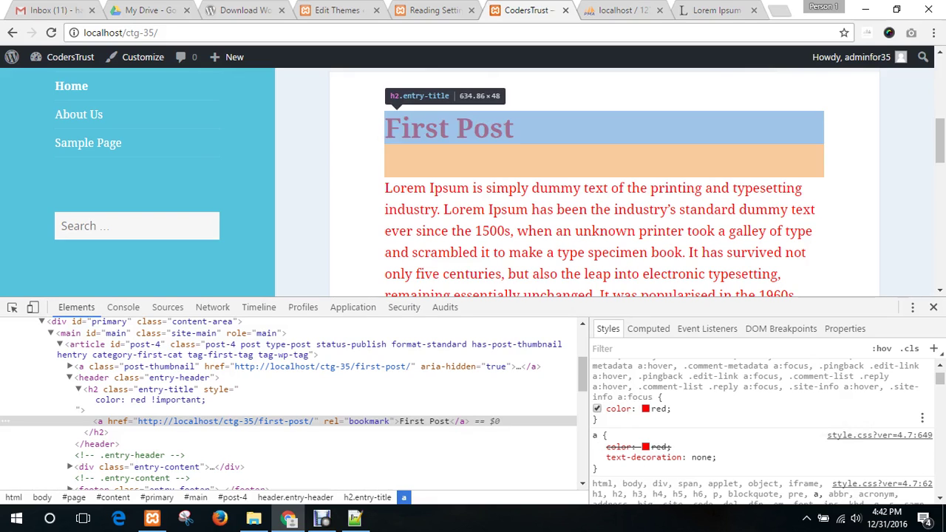
{"action": "left_click", "coordinate": [596, 407]}
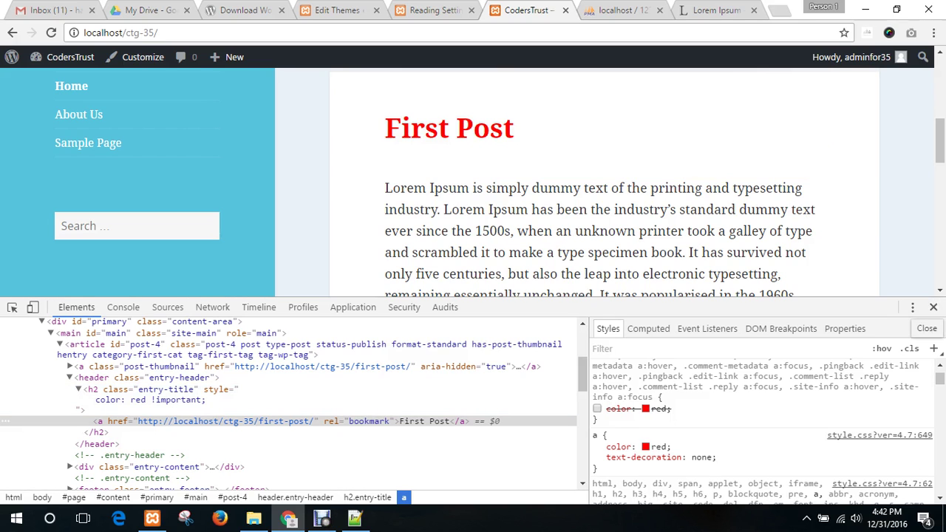
- Close DevTools and click off the First Post heading, now shown in red
{"action": "left_click", "coordinate": [932, 307]}
{"action": "scroll", "coordinate": [932, 307], "scroll_direction": "down", "scroll_amount": 6}
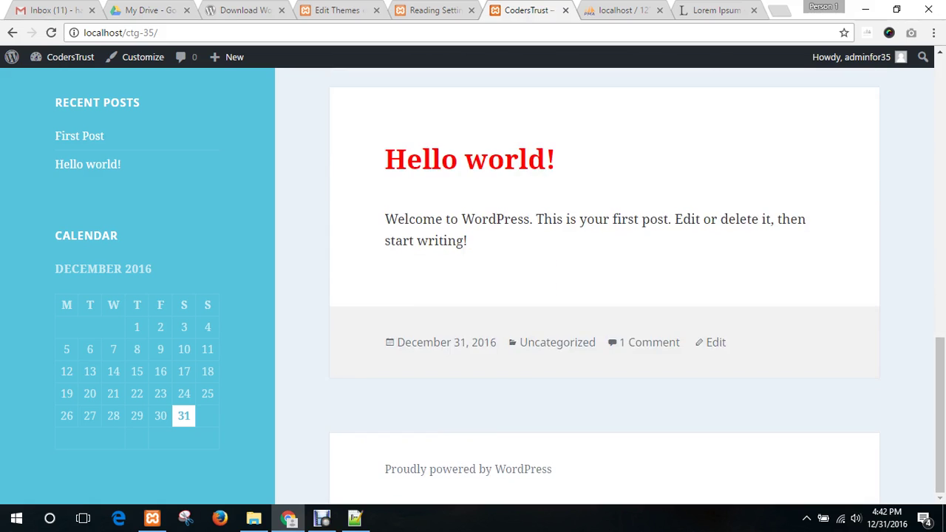
{"action": "scroll", "coordinate": [604, 295], "scroll_direction": "up", "scroll_amount": 6}
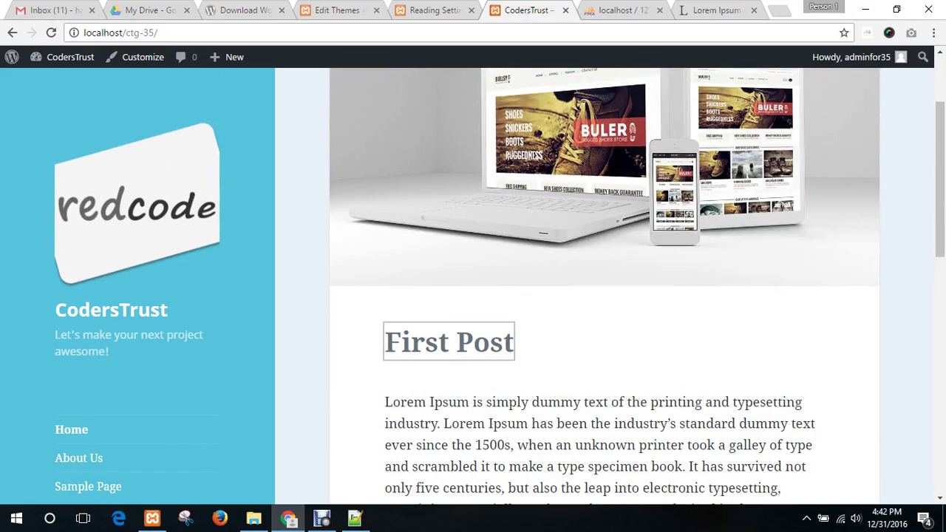
{"action": "scroll", "coordinate": [604, 295], "scroll_direction": "up", "scroll_amount": 2}
{"action": "scroll", "coordinate": [605, 295], "scroll_direction": "down", "scroll_amount": 4}
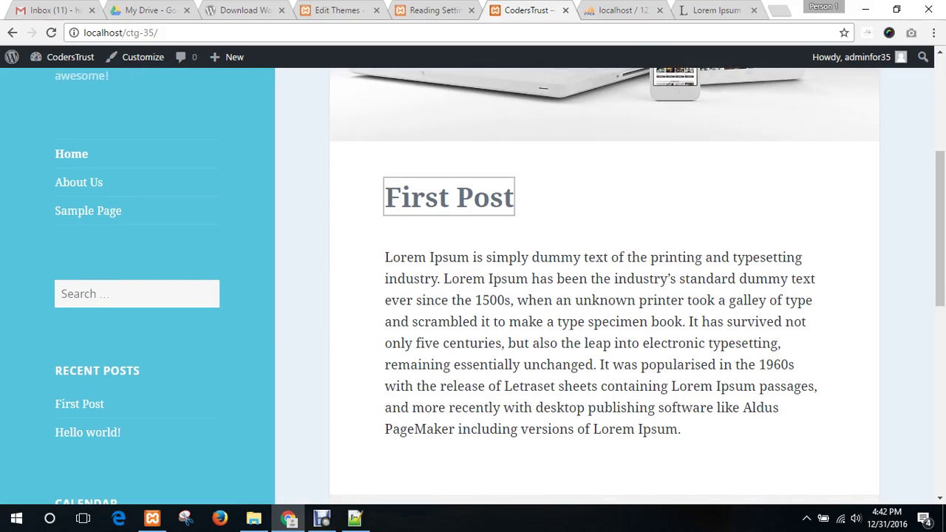
{"action": "left_click", "coordinate": [604, 198]}
- Cycle through the Reading Settings and Edit Themes tabs, then return to the site page's top
{"action": "left_click", "coordinate": [435, 10]}
{"action": "left_click", "coordinate": [523, 11]}
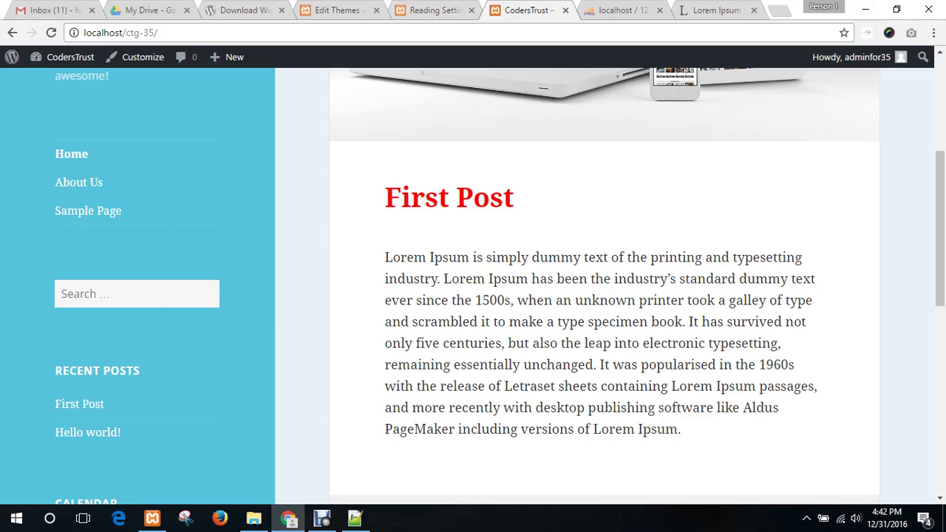
{"action": "scroll", "coordinate": [605, 296], "scroll_direction": "up", "scroll_amount": 1}
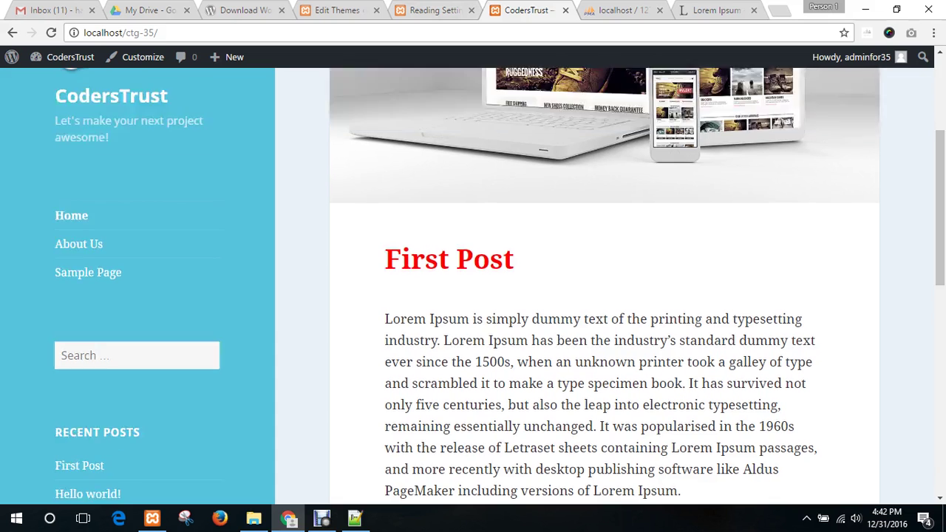
{"action": "scroll", "coordinate": [604, 295], "scroll_direction": "down", "scroll_amount": 2}
{"action": "key", "text": "ctrl+shift+Tab"}
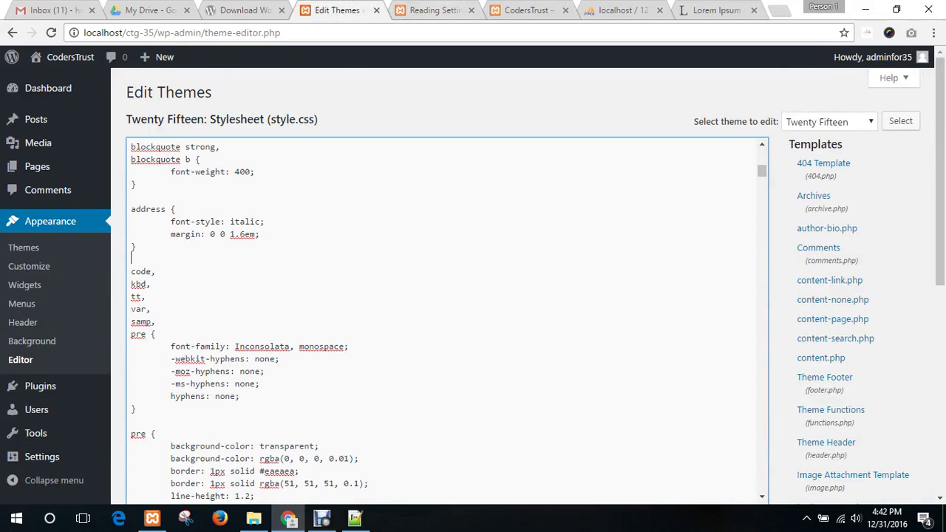
{"action": "key", "text": "ctrl+Tab"}
{"action": "key", "text": "ctrl+Tab"}
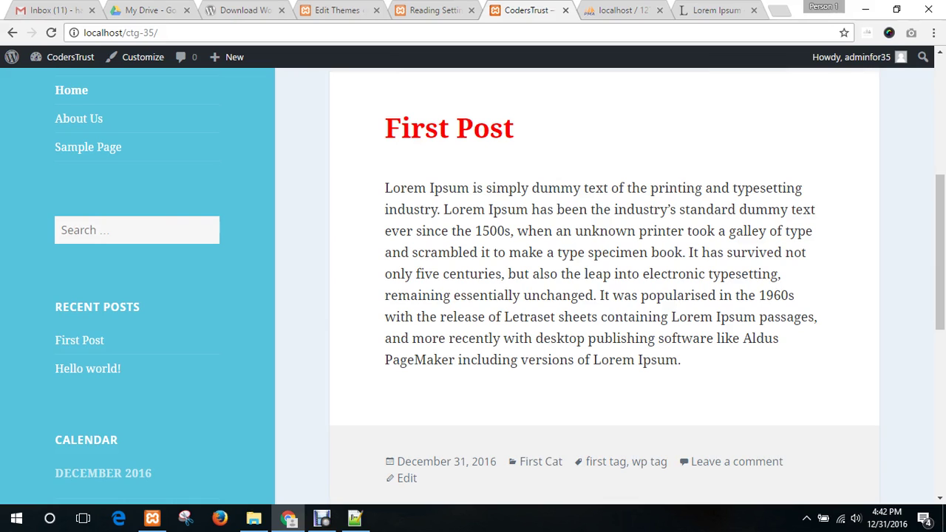
{"action": "key", "text": "Home"}
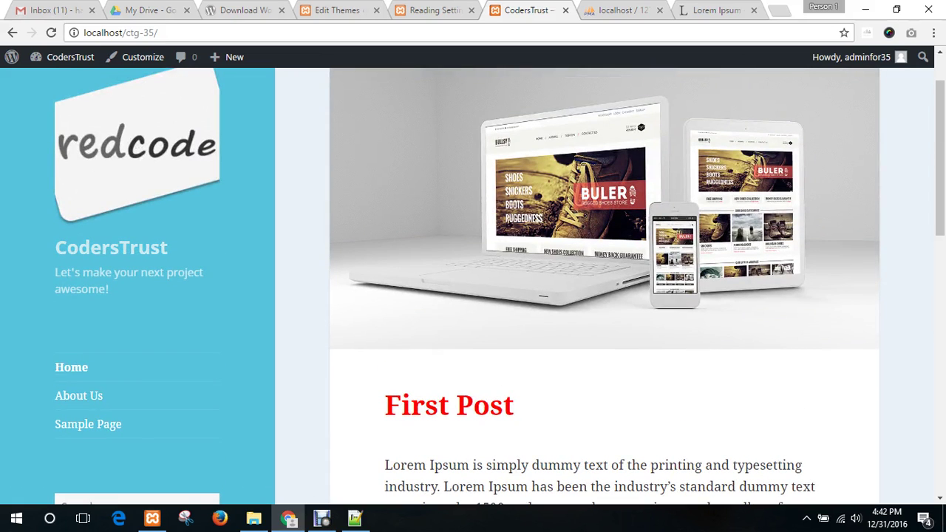
- Inspect the site title's h1, highlight its site-title class, and return to the style.css editor
{"action": "right_click", "coordinate": [89, 248]}
{"action": "key", "text": "Escape"}
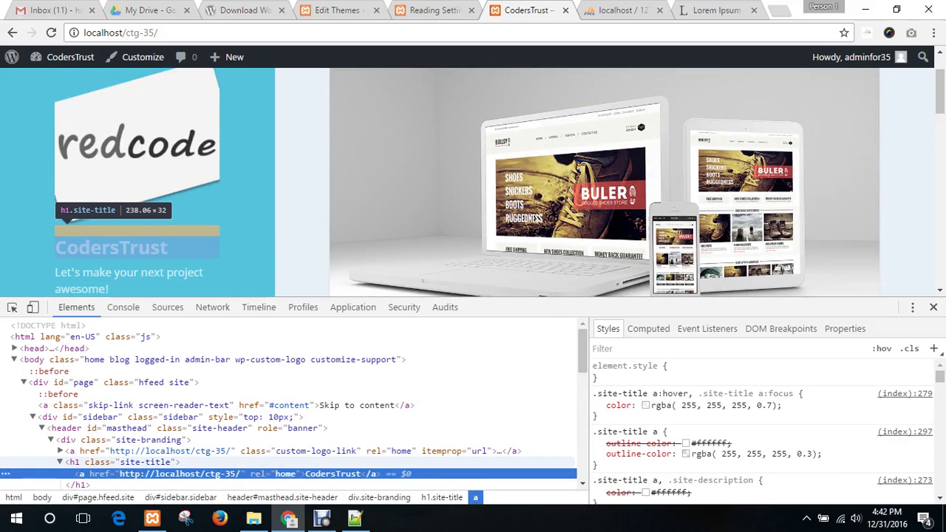
{"action": "left_click", "coordinate": [111, 462]}
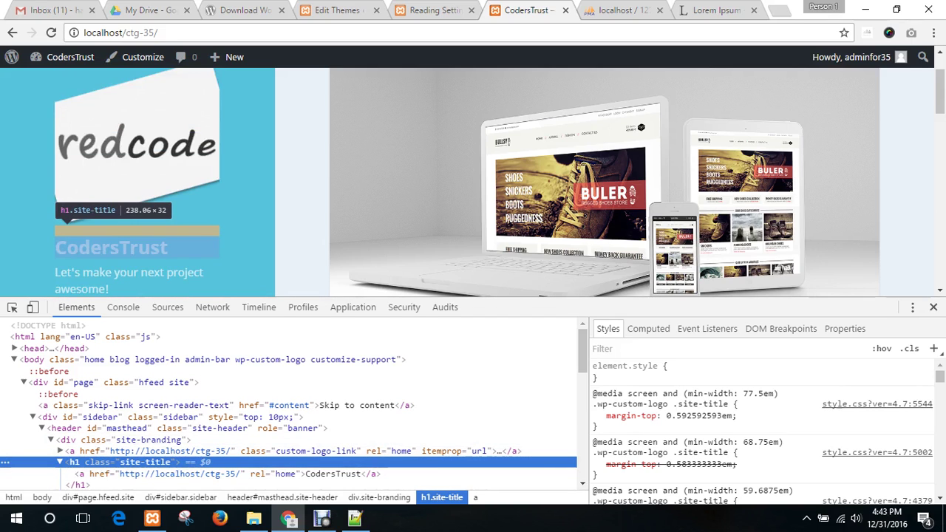
{"action": "double_click", "coordinate": [144, 462]}
{"action": "key", "text": "ctrl+c"}
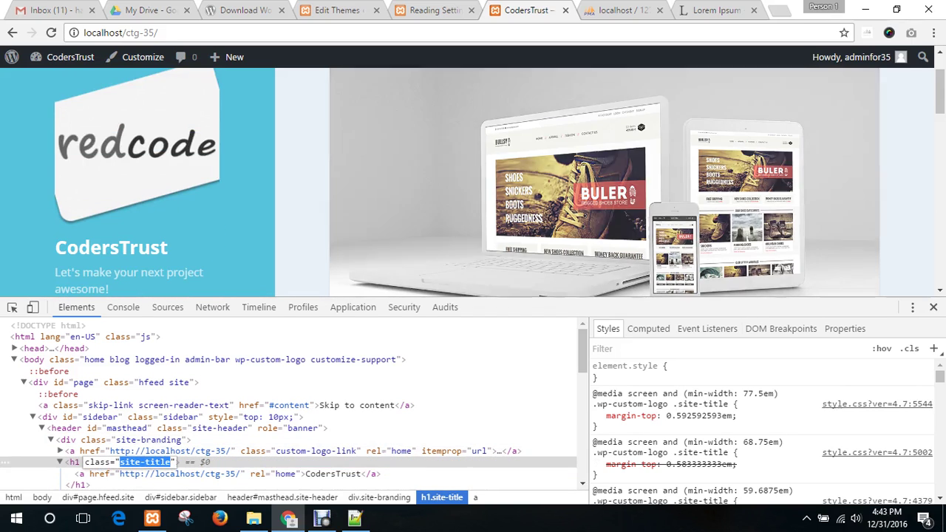
{"action": "left_click", "coordinate": [337, 10]}
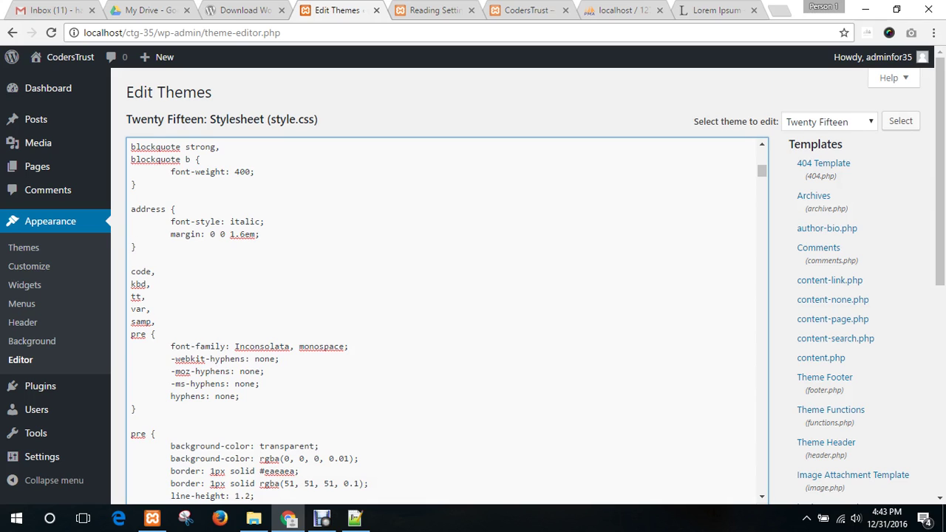
- Search style.css for site-title and select the .site-title rule's six declarations
{"action": "key", "text": "ctrl+f"}
{"action": "key", "text": "ctrl+v"}
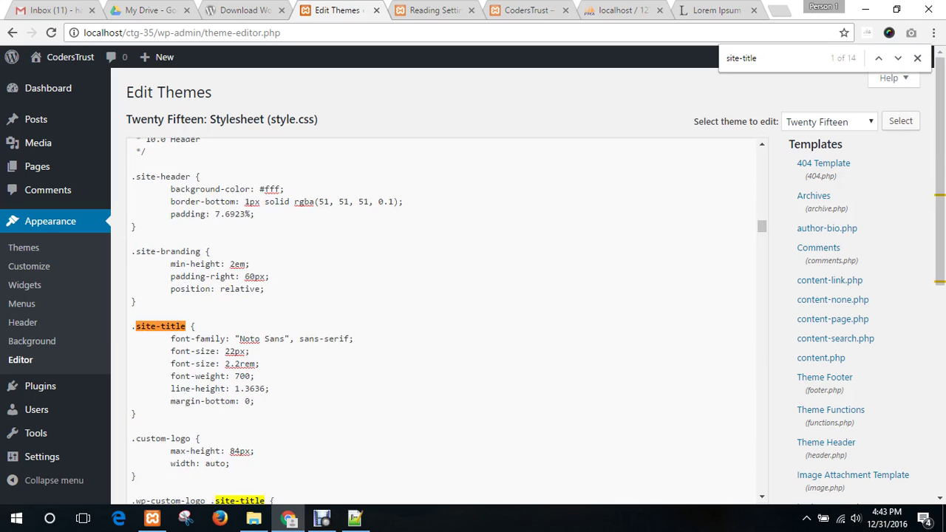
{"action": "left_click", "coordinate": [163, 326]}
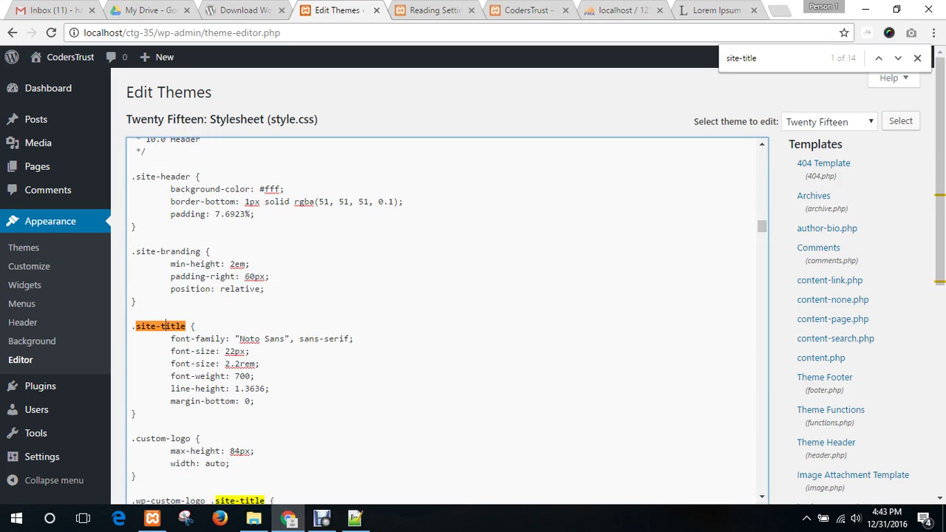
{"action": "scroll", "coordinate": [163, 326], "scroll_direction": "down", "scroll_amount": 2}
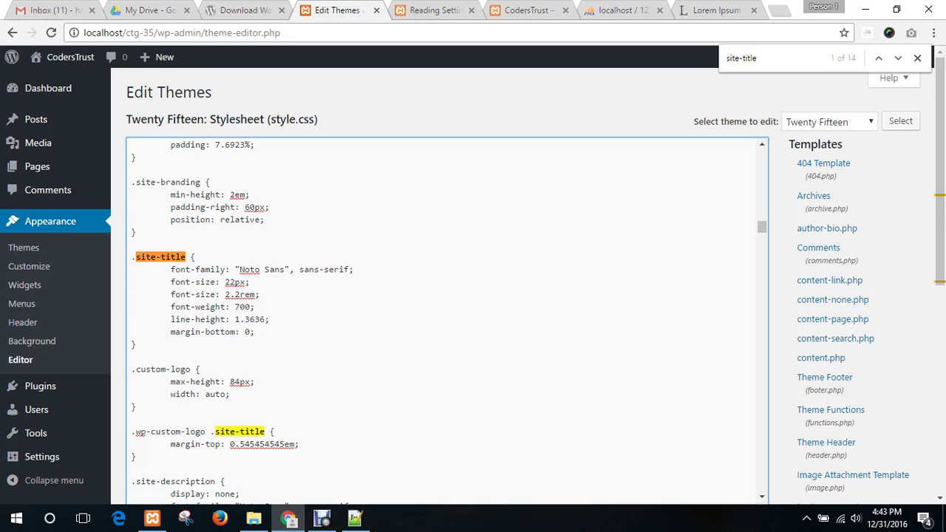
{"action": "left_click", "coordinate": [196, 319]}
{"action": "left_click_drag", "start_coordinate": [254, 332], "coordinate": [133, 269]}
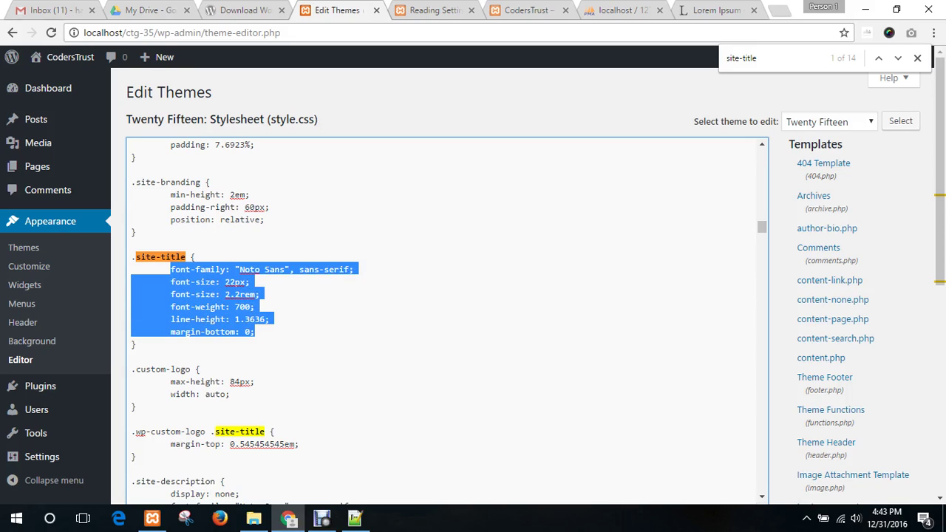
{"action": "left_click", "coordinate": [239, 332]}
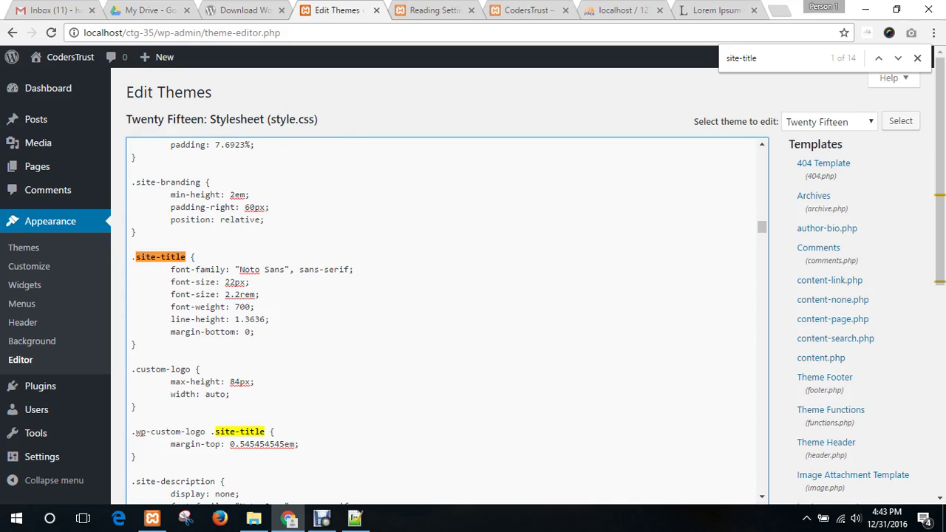
{"action": "left_click", "coordinate": [526, 10]}
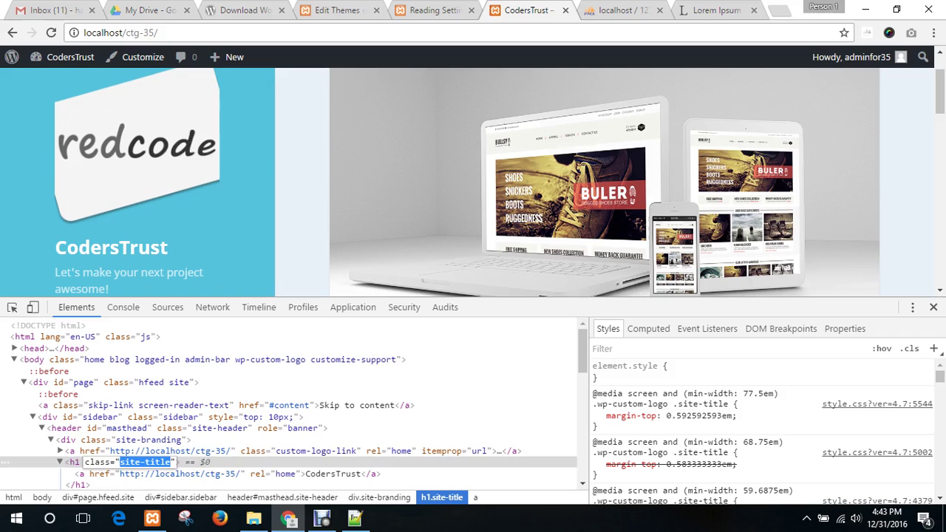
- Inspect the redcode logo through div.site-branding, a.custom-logo-link and its img element
{"action": "right_click", "coordinate": [111, 109]}
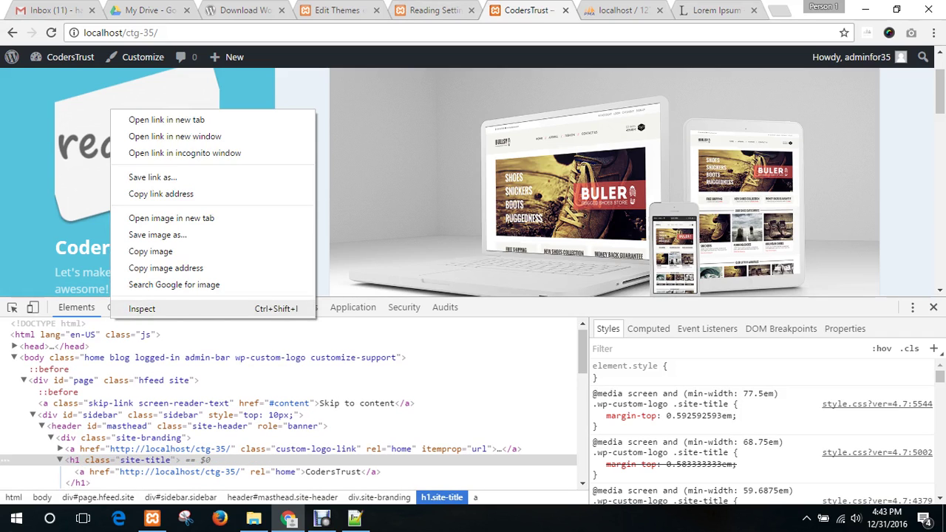
{"action": "left_click", "coordinate": [142, 308]}
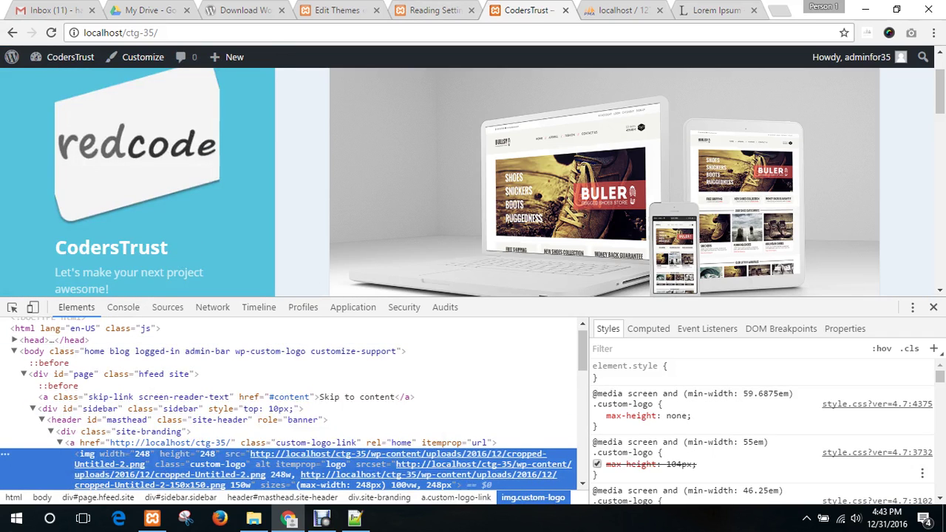
{"action": "scroll", "coordinate": [761, 429], "scroll_direction": "down", "scroll_amount": 4}
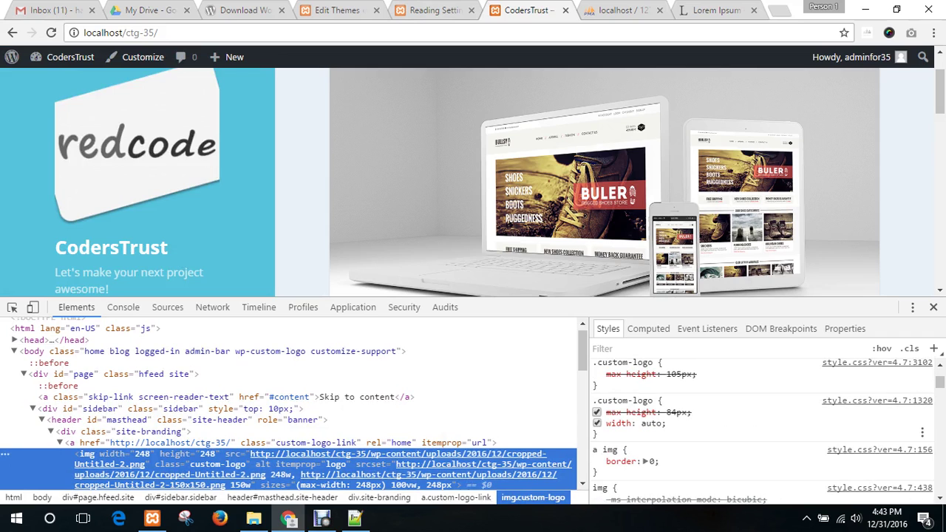
{"action": "left_click", "coordinate": [111, 431]}
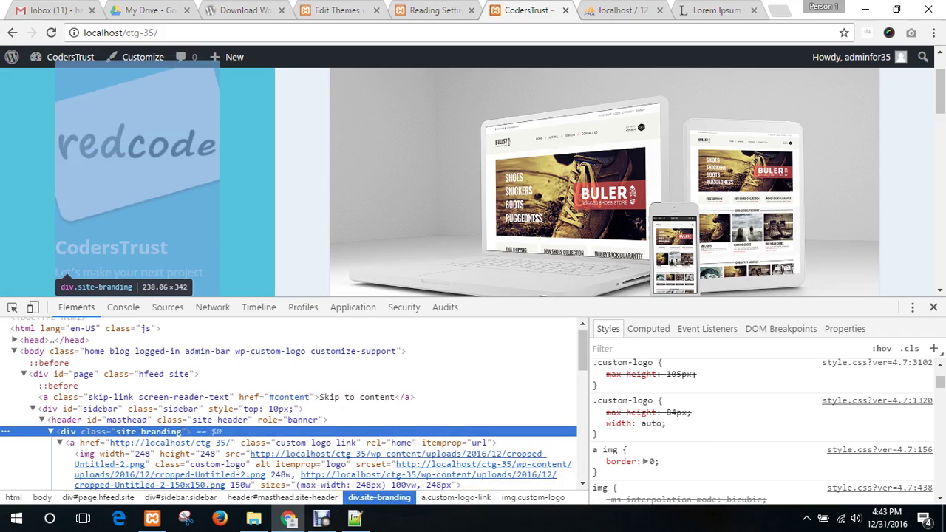
{"action": "scroll", "coordinate": [761, 429], "scroll_direction": "down", "scroll_amount": 3}
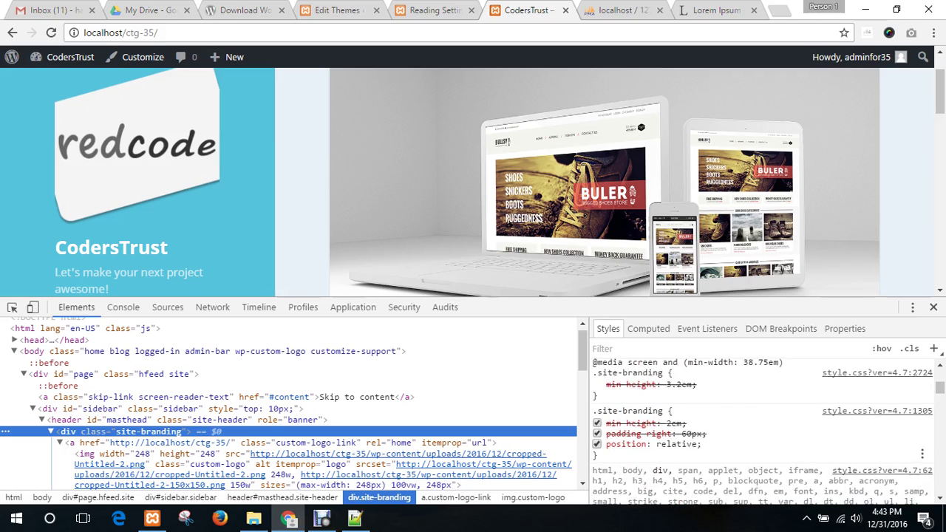
{"action": "scroll", "coordinate": [761, 429], "scroll_direction": "down", "scroll_amount": 3}
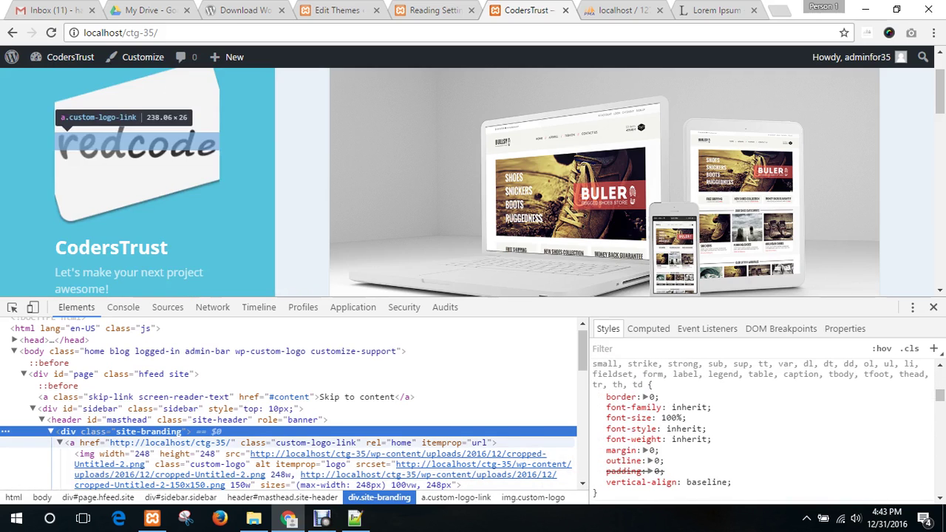
{"action": "left_click", "coordinate": [111, 442]}
{"action": "left_click", "coordinate": [111, 458]}
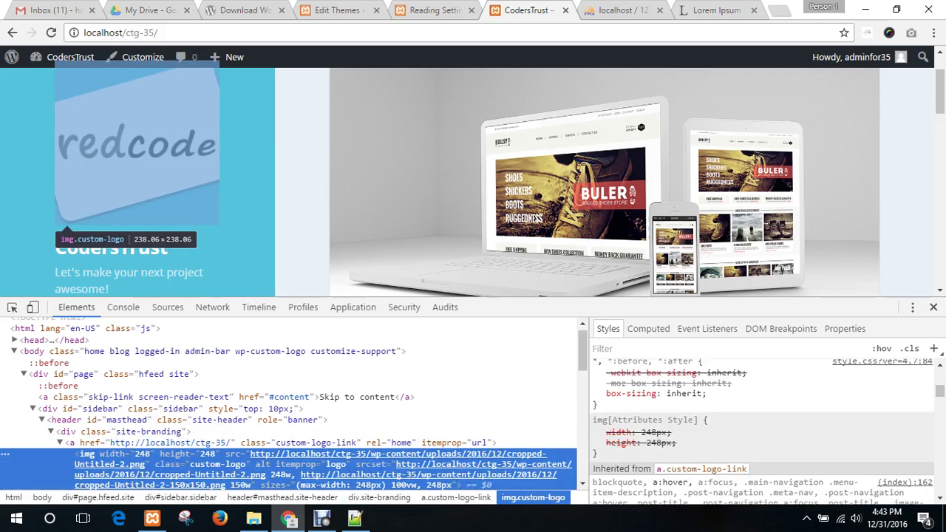
- Reselect div.site-branding and return to the style.css editor at the .site-title rule
{"action": "scroll", "coordinate": [760, 428], "scroll_direction": "up", "scroll_amount": 5}
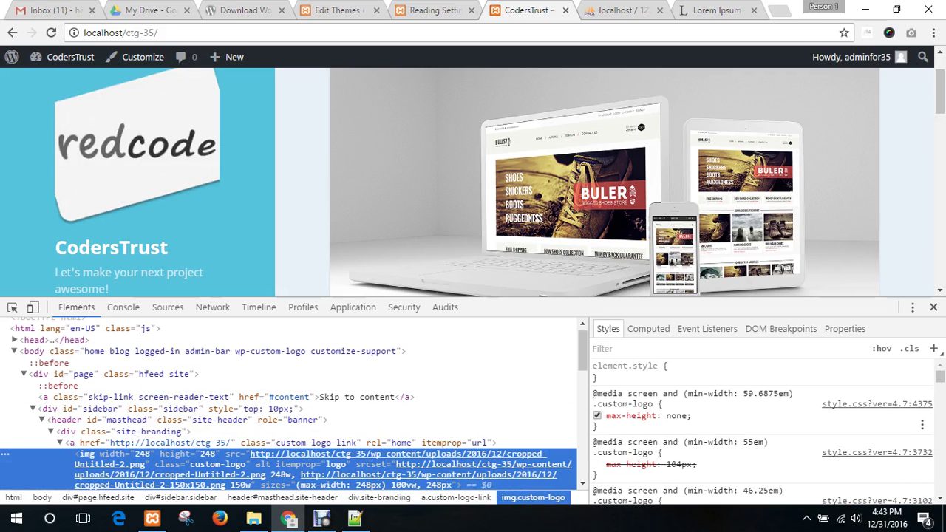
{"action": "scroll", "coordinate": [761, 421], "scroll_direction": "down", "scroll_amount": 5}
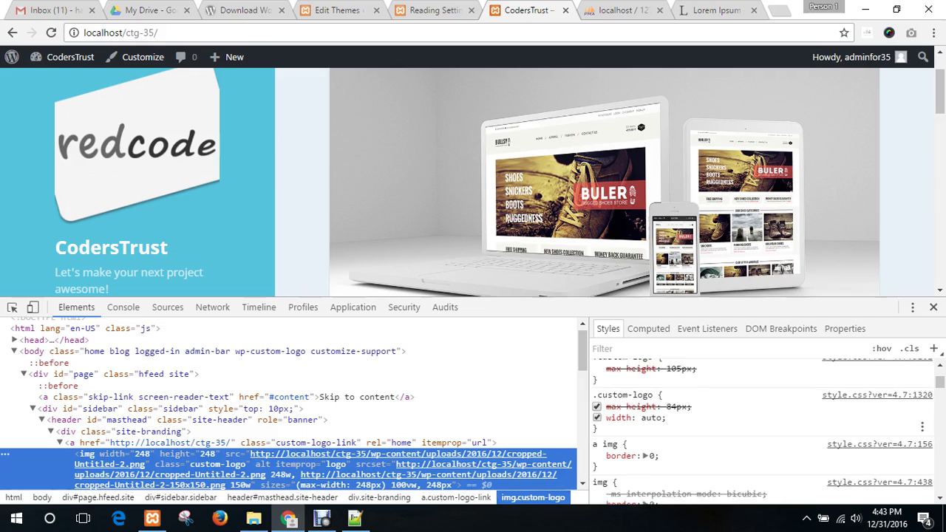
{"action": "scroll", "coordinate": [761, 429], "scroll_direction": "down", "scroll_amount": 6}
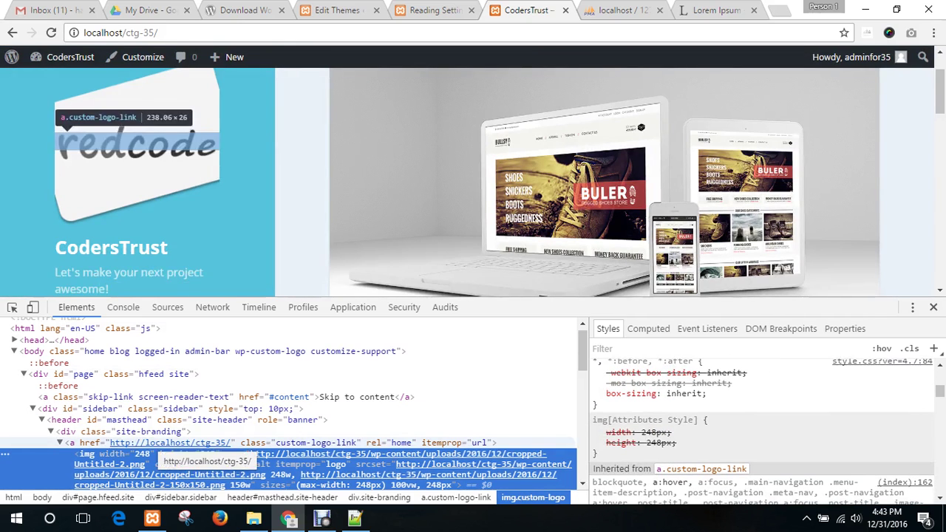
{"action": "left_click", "coordinate": [153, 432]}
{"action": "left_click", "coordinate": [337, 10]}
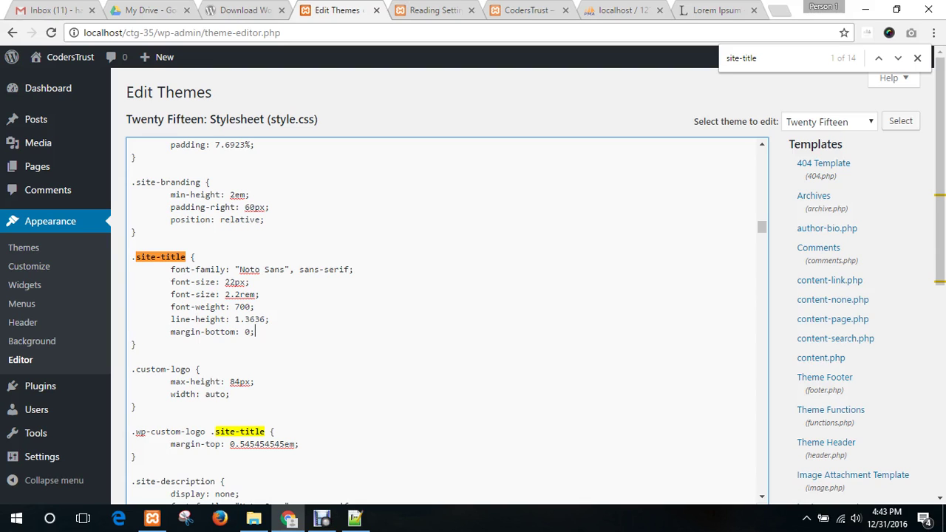
- Clear the .site-title selection and close the find bar in style.css, leaving the file unchanged
{"action": "left_click_drag", "start_coordinate": [255, 332], "coordinate": [37, 268]}
{"action": "left_click", "coordinate": [226, 318]}
{"action": "left_click", "coordinate": [917, 58]}
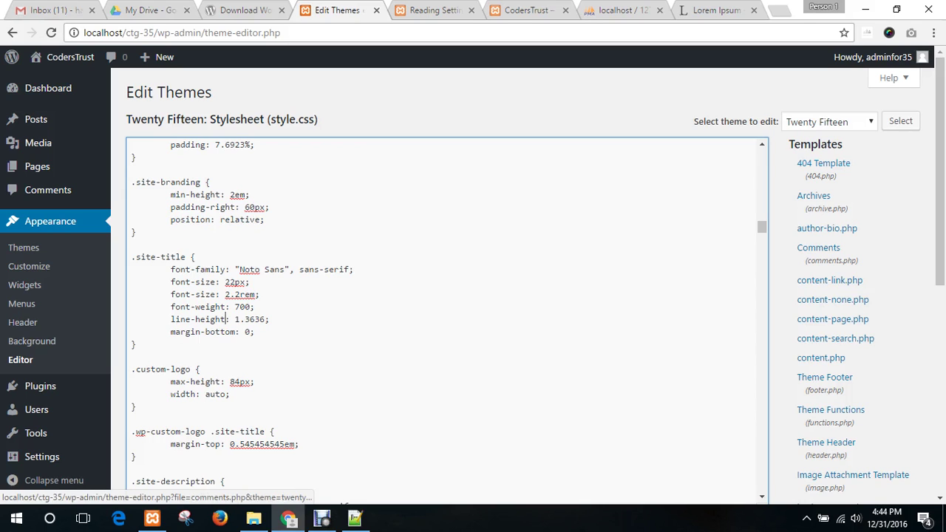
{"action": "scroll", "coordinate": [443, 318], "scroll_direction": "down", "scroll_amount": 8}
{"action": "scroll", "coordinate": [443, 317], "scroll_direction": "down", "scroll_amount": 5}
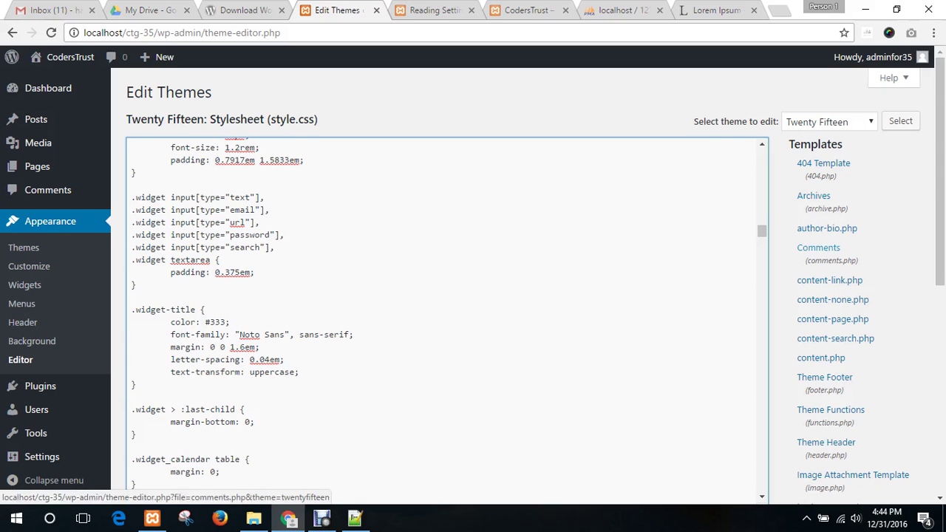
{"action": "scroll", "coordinate": [817, 248], "scroll_direction": "down", "scroll_amount": 4}
{"action": "scroll", "coordinate": [816, 247], "scroll_direction": "up", "scroll_amount": 4}
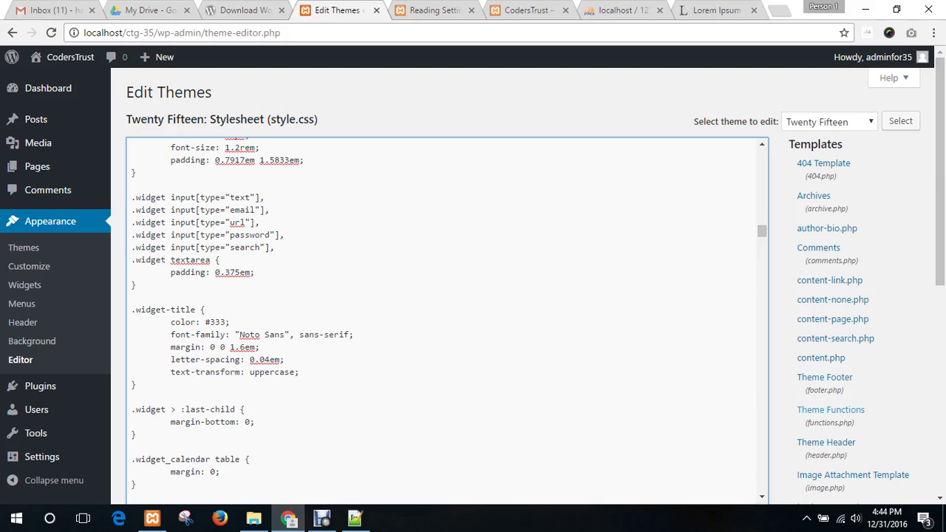
{"action": "left_click_drag", "start_coordinate": [300, 372], "coordinate": [130, 309]}
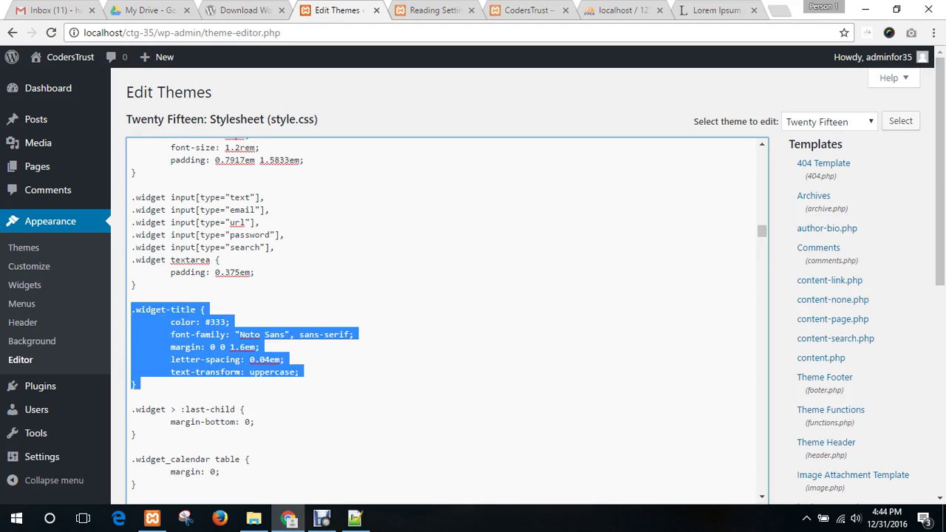
{"action": "left_click", "coordinate": [170, 347]}
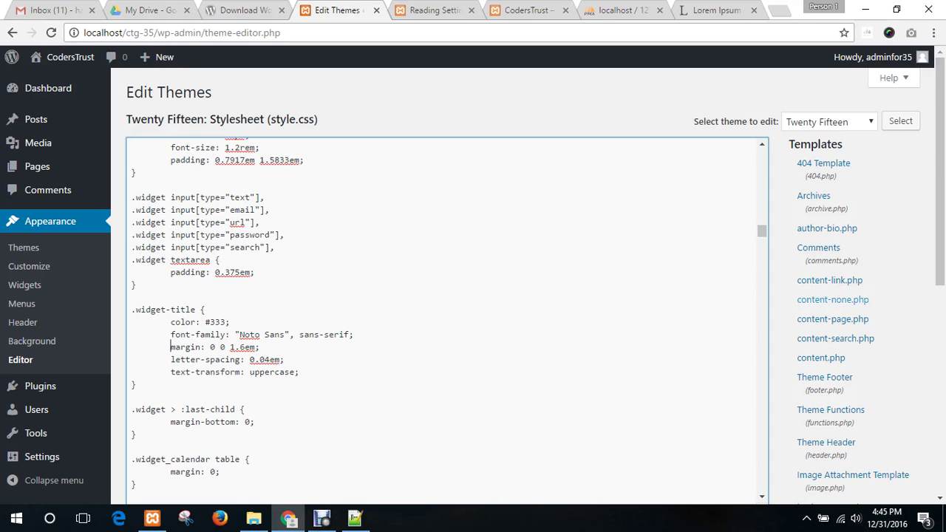
{"action": "scroll", "coordinate": [813, 299], "scroll_direction": "down", "scroll_amount": 3}
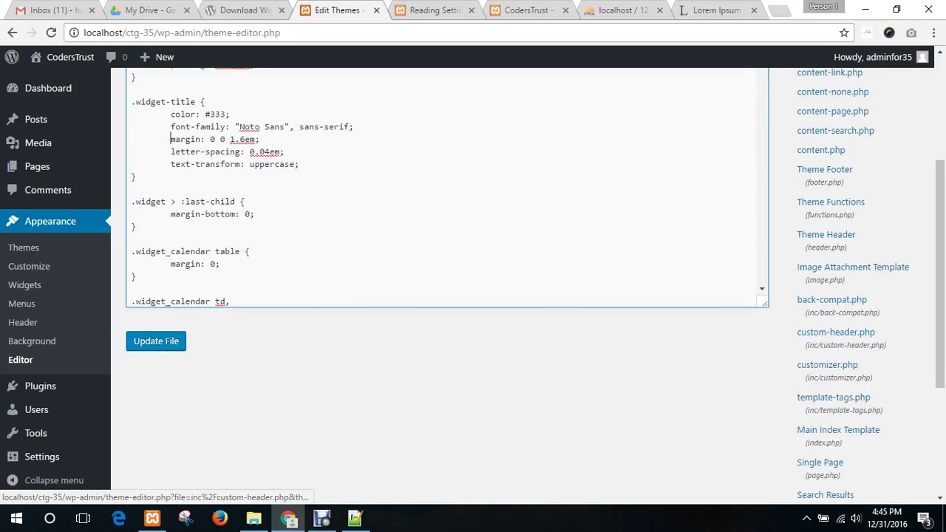
- Add an empty line after style.css's final closing brace, then bring up phpMyAdmin for ctg35
{"action": "scroll", "coordinate": [447, 184], "scroll_direction": "up", "scroll_amount": 2}
{"action": "scroll", "coordinate": [447, 222], "scroll_direction": "up", "scroll_amount": 4}
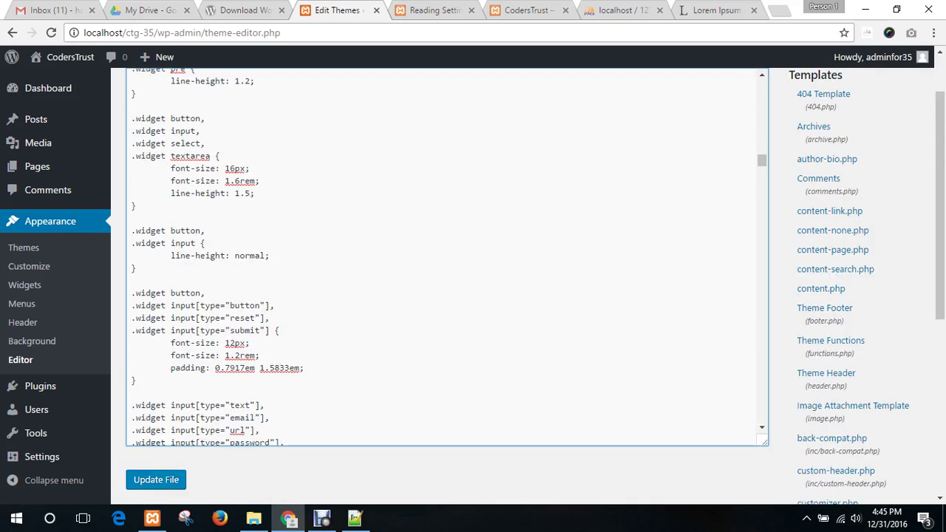
{"action": "left_click_drag", "start_coordinate": [761, 159], "coordinate": [761, 416]}
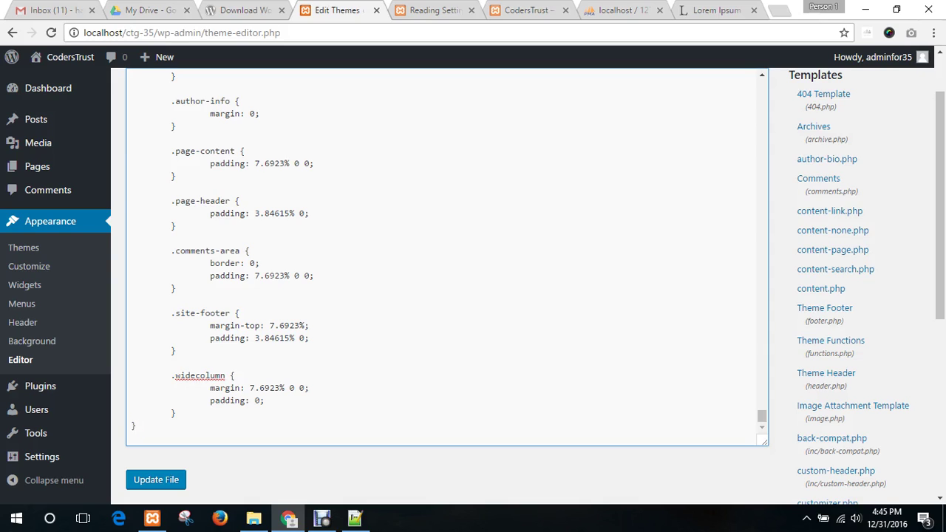
{"action": "key", "text": "Return"}
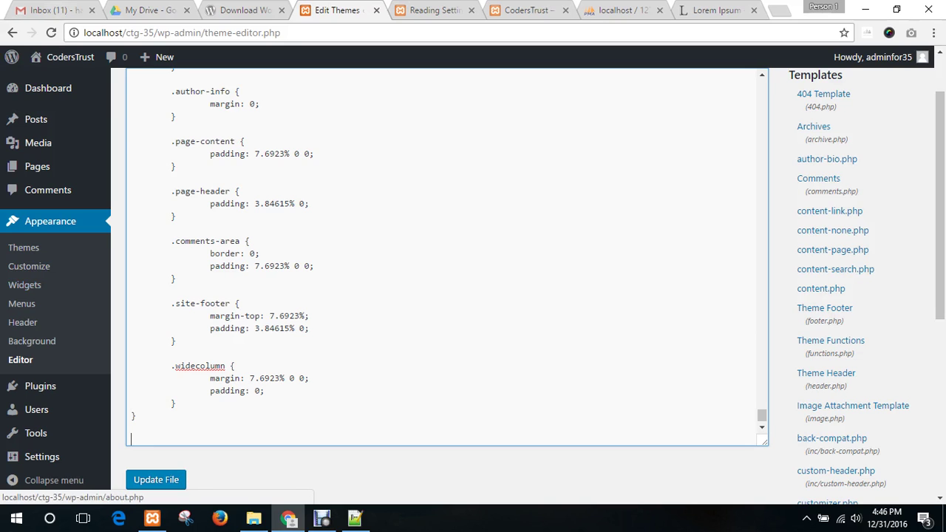
{"action": "left_click", "coordinate": [617, 11]}
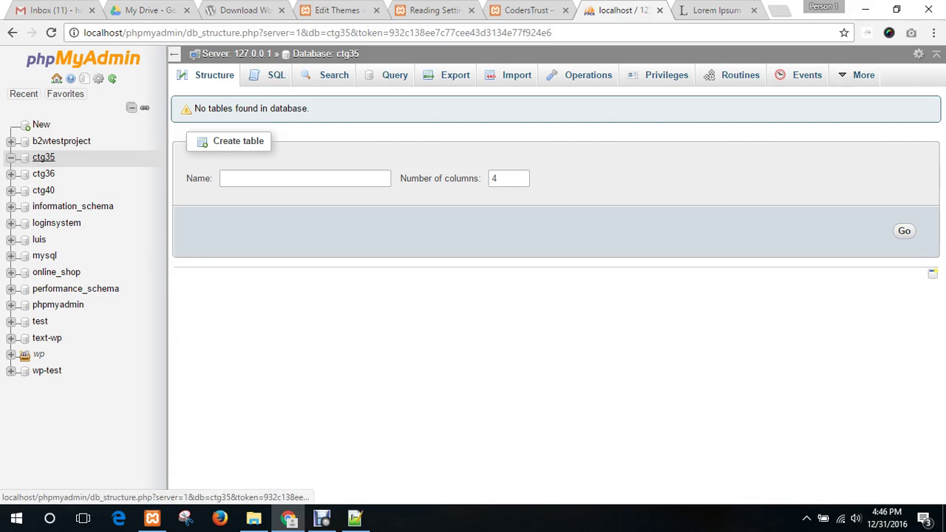
- List the 12 tables of the ctg35 database in phpMyAdmin
{"action": "left_click", "coordinate": [44, 157]}
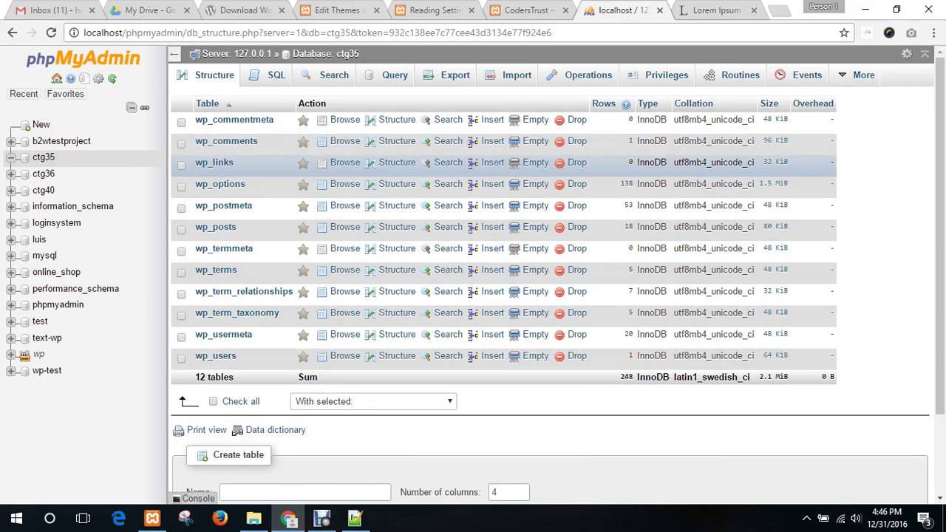
{"action": "scroll", "coordinate": [397, 162], "scroll_direction": "down", "scroll_amount": 2}
{"action": "scroll", "coordinate": [397, 163], "scroll_direction": "up", "scroll_amount": 2}
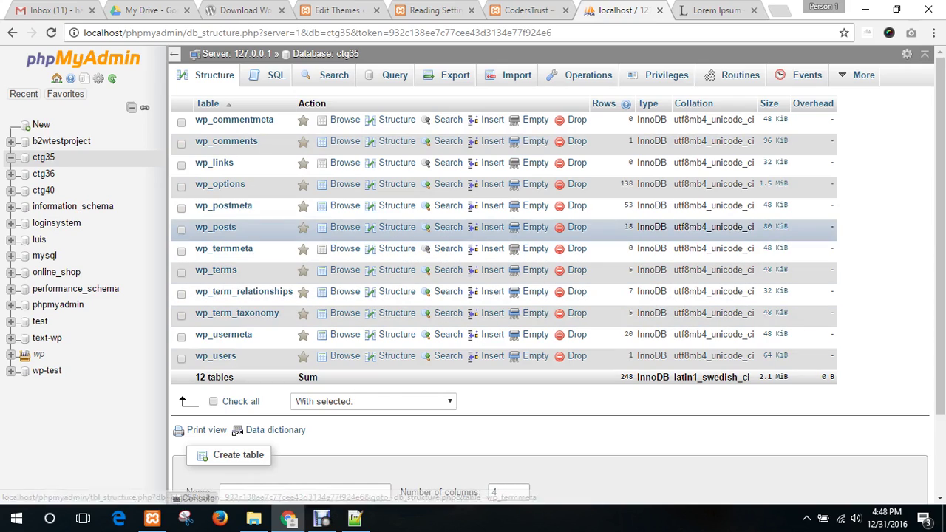
- Close the phpMyAdmin tab and the front page's developer tools, returning to the theme editor
{"action": "left_click", "coordinate": [529, 10]}
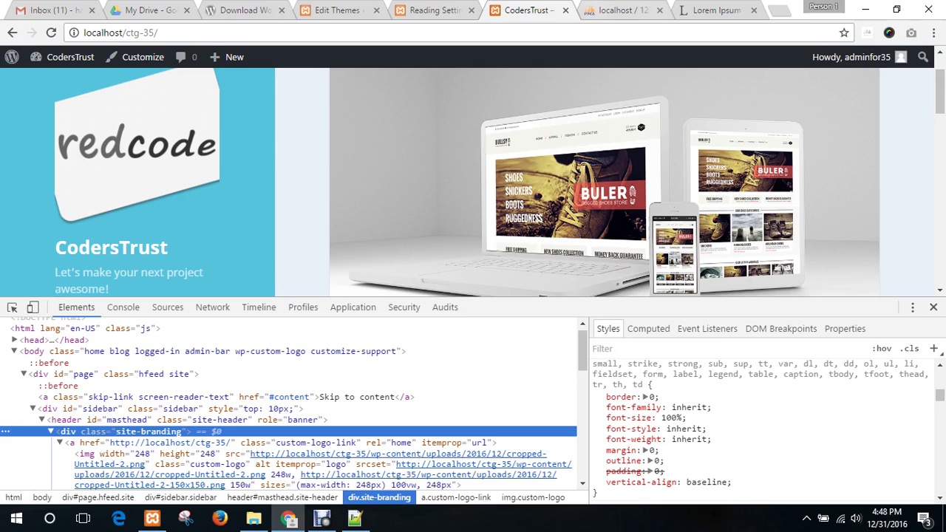
{"action": "left_click", "coordinate": [602, 9]}
{"action": "left_click", "coordinate": [660, 10]}
{"action": "left_click", "coordinate": [548, 10]}
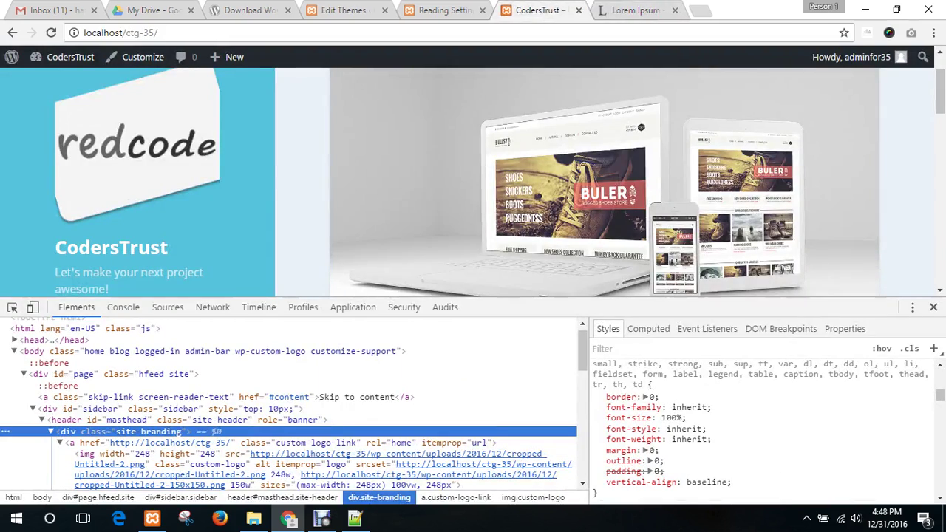
{"action": "left_click", "coordinate": [934, 308]}
{"action": "left_click", "coordinate": [380, 10]}
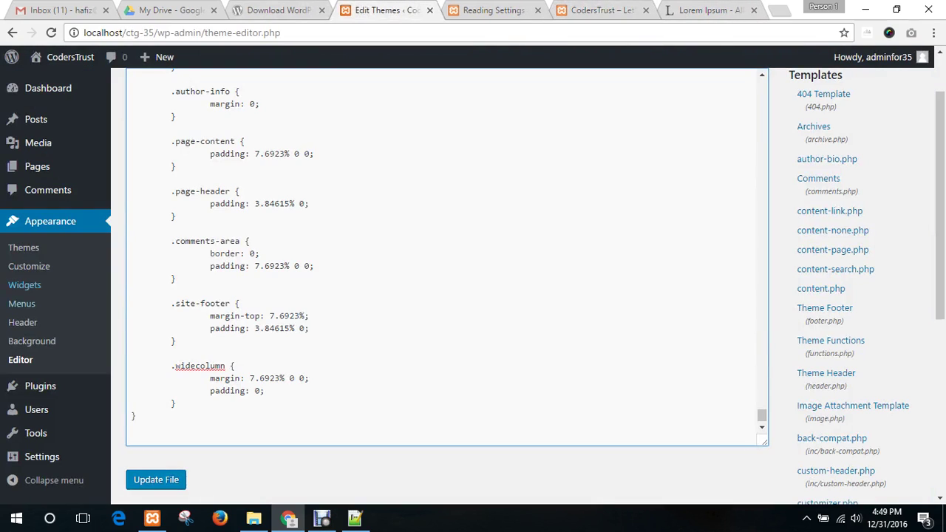
- Look over style.css, then go to Installed Plugins listing inactive Akismet 3.2 and Hello Dolly 1.6
{"action": "scroll", "coordinate": [444, 259], "scroll_direction": "up", "scroll_amount": 3}
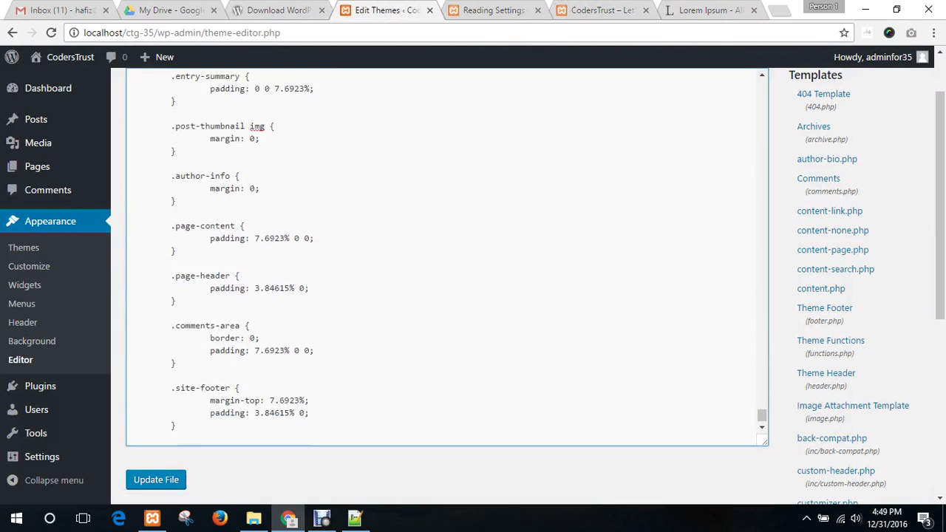
{"action": "scroll", "coordinate": [833, 328], "scroll_direction": "down", "scroll_amount": 3}
{"action": "scroll", "coordinate": [833, 329], "scroll_direction": "up", "scroll_amount": 3}
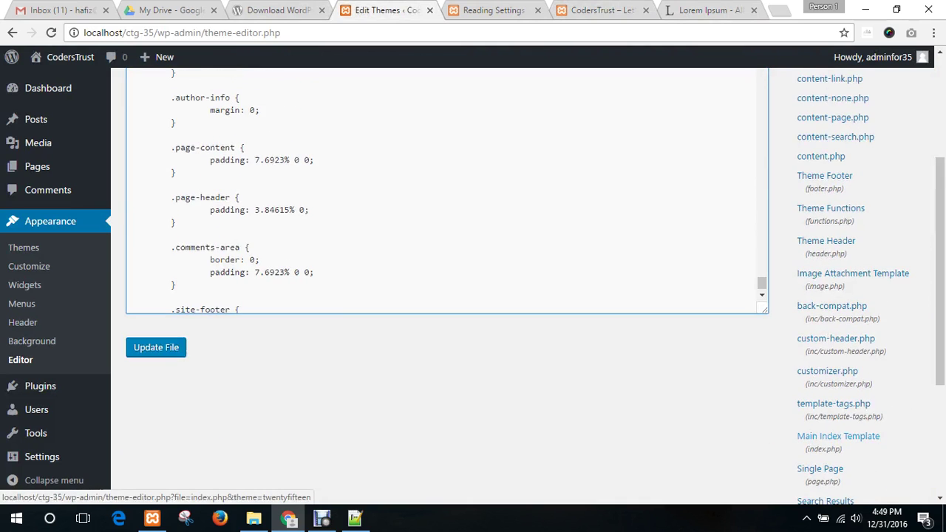
{"action": "scroll", "coordinate": [831, 255], "scroll_direction": "down", "scroll_amount": 4}
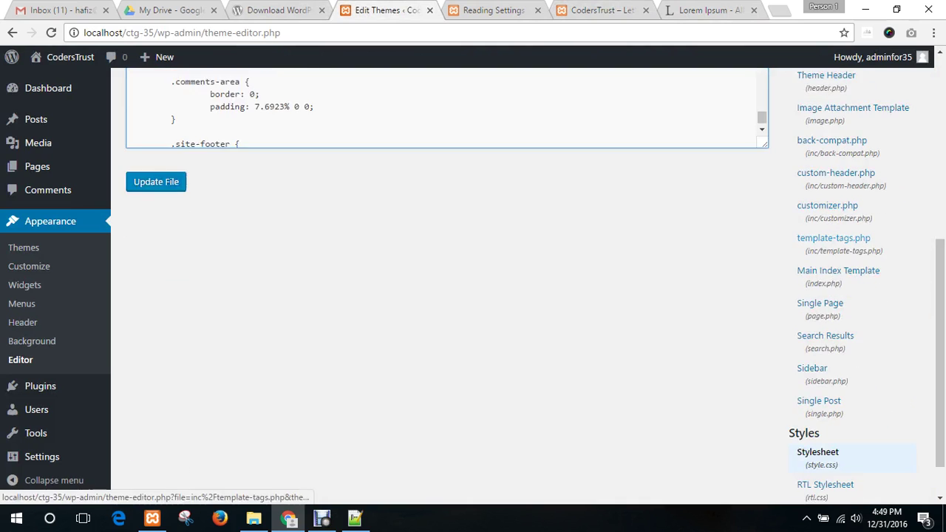
{"action": "scroll", "coordinate": [831, 266], "scroll_direction": "up", "scroll_amount": 3}
{"action": "scroll", "coordinate": [444, 221], "scroll_direction": "up", "scroll_amount": 12}
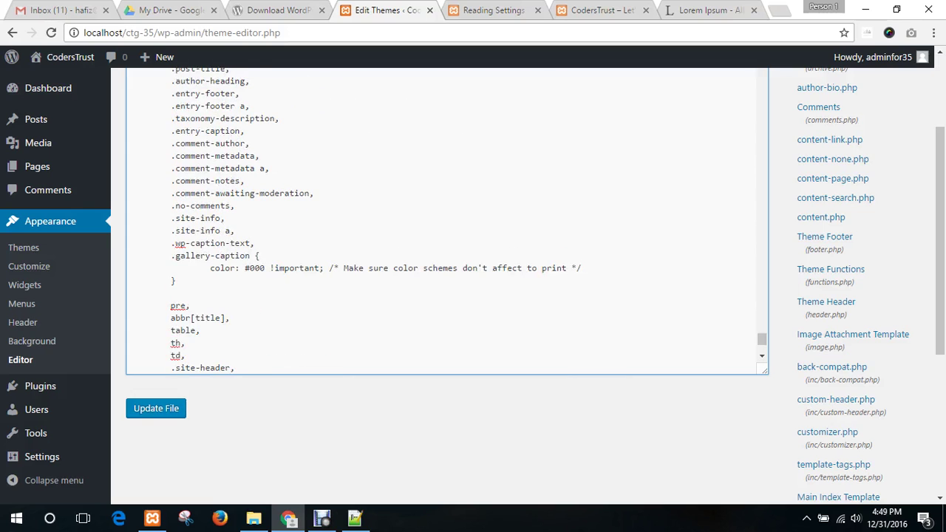
{"action": "scroll", "coordinate": [835, 197], "scroll_direction": "down", "scroll_amount": 1}
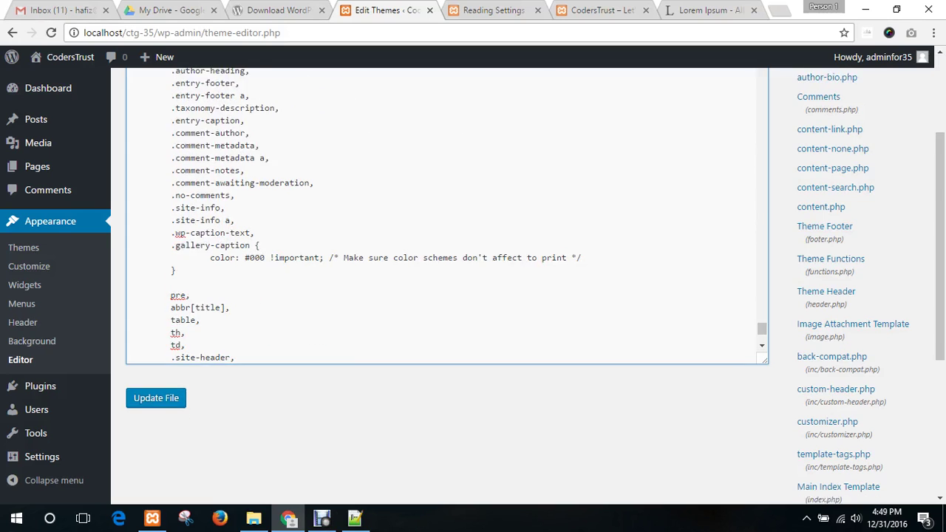
{"action": "scroll", "coordinate": [835, 197], "scroll_direction": "up", "scroll_amount": 1}
{"action": "scroll", "coordinate": [44, 436], "scroll_direction": "down", "scroll_amount": 4}
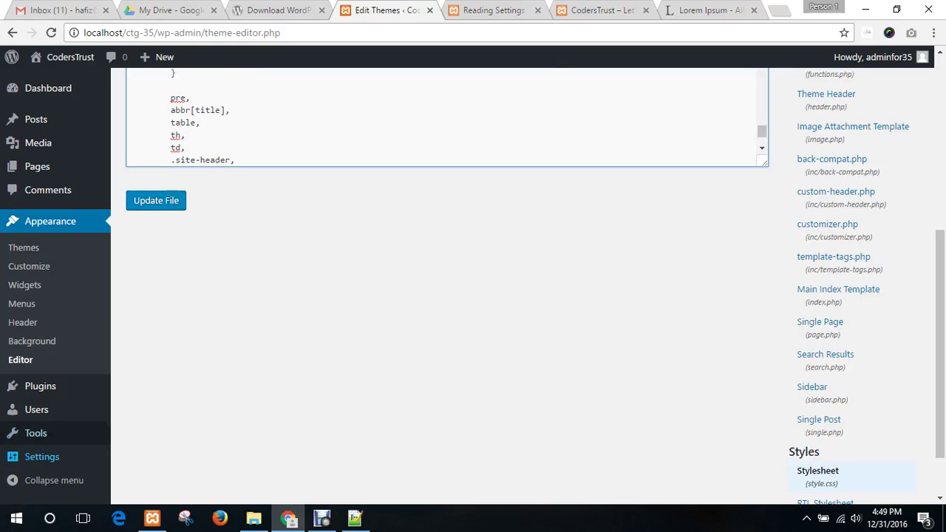
{"action": "left_click", "coordinate": [40, 385]}
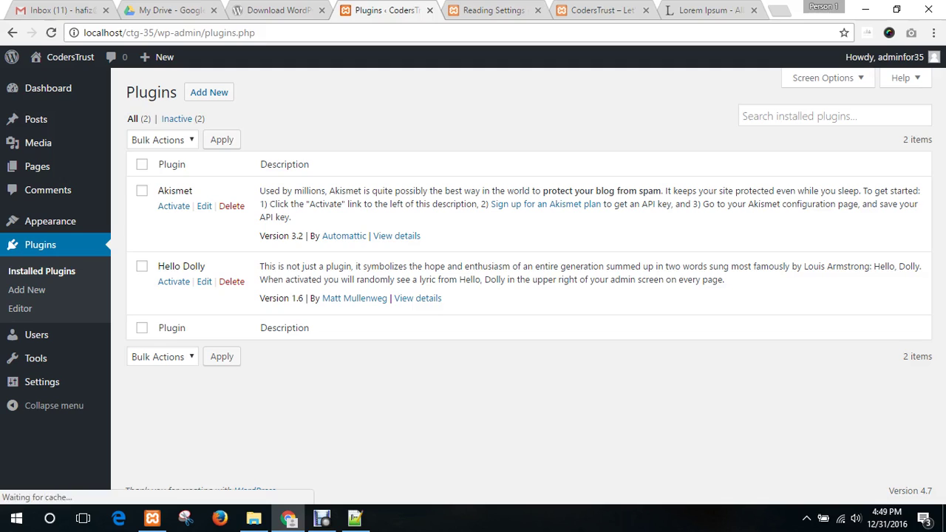
- Reveal the Settings menu in the admin sidebar once the plugins list has loaded
{"action": "mouse_move", "coordinate": [41, 382]}
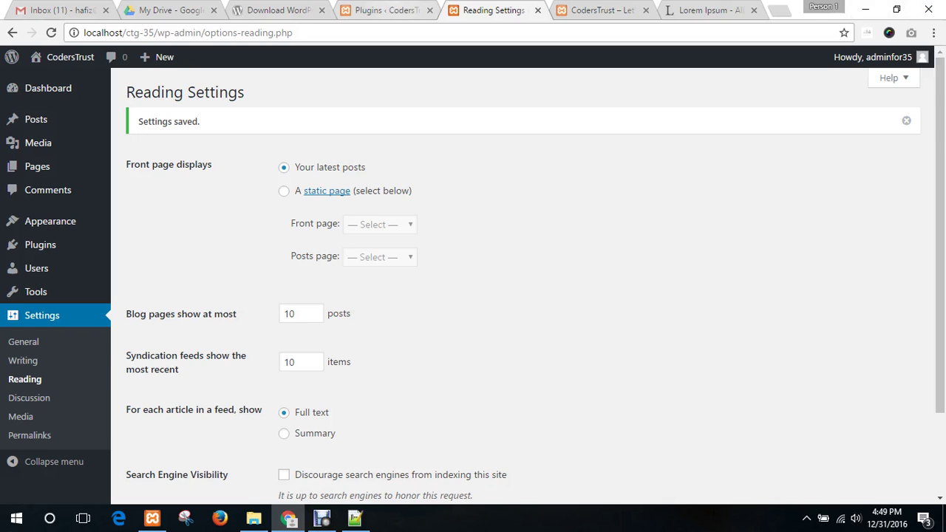
- Return from Reading Settings to the Plugins tab listing Akismet and Hello Dolly
{"action": "key", "text": "ctrl+shift+Tab"}
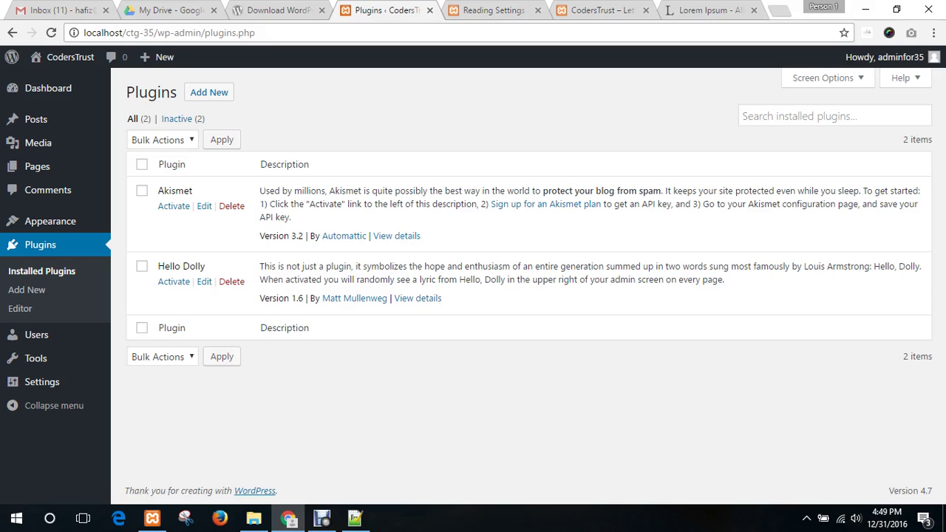
- Open the Add Plugins page, browse the featured plugins, and start a new blank browser tab
{"action": "left_click_drag", "start_coordinate": [266, 185], "coordinate": [441, 204]}
{"action": "left_click", "coordinate": [441, 204]}
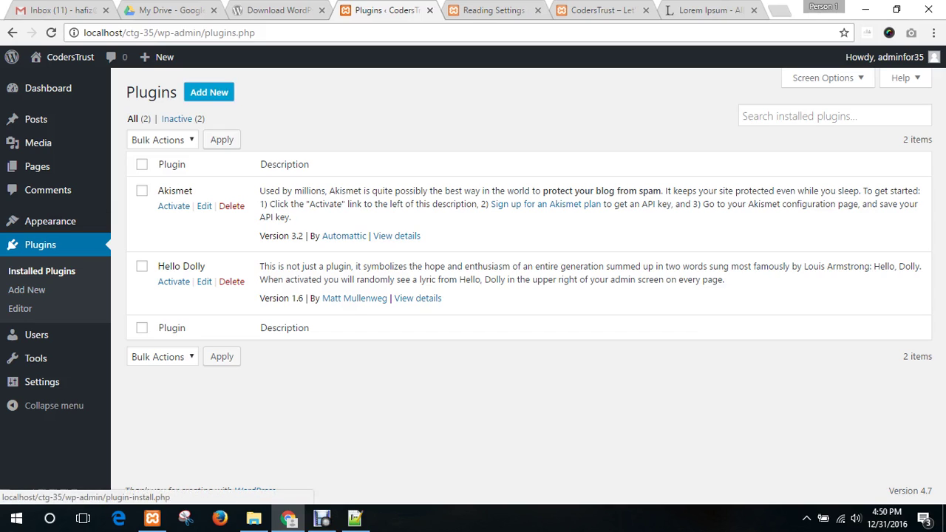
{"action": "left_click", "coordinate": [209, 92]}
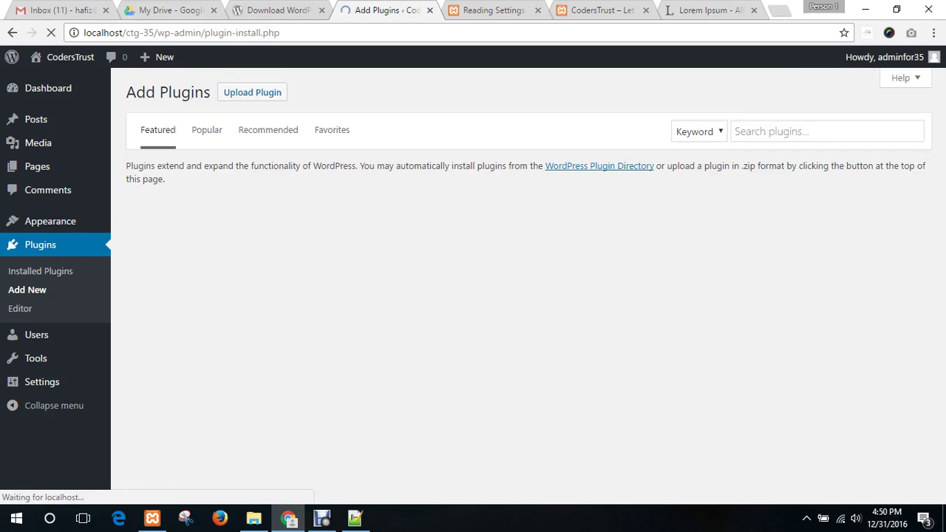
{"action": "scroll", "coordinate": [472, 281], "scroll_direction": "down", "scroll_amount": 7}
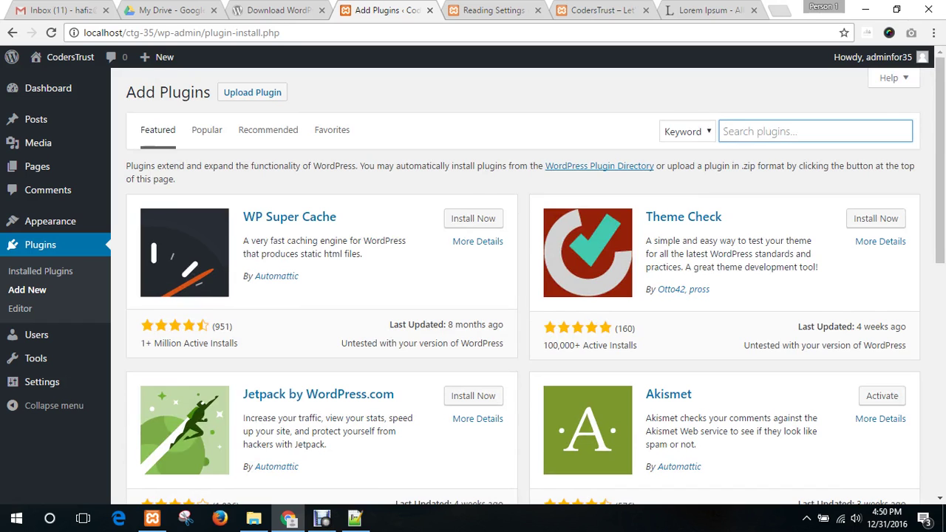
{"action": "key", "text": "ctrl+t"}
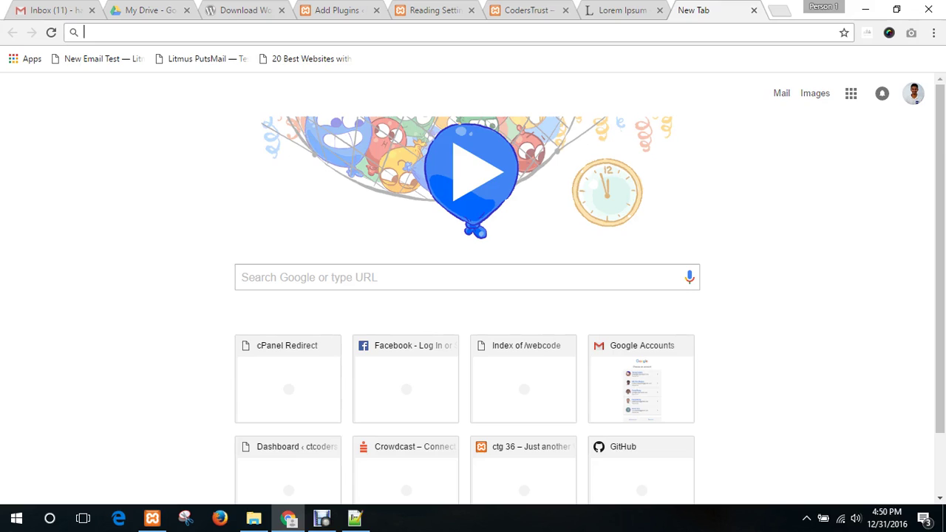
- Google 'contact form plugin for wordpress' and open the Contact Form 7 and BestWebSoft results in background tabs
{"action": "type", "text": "contact"}
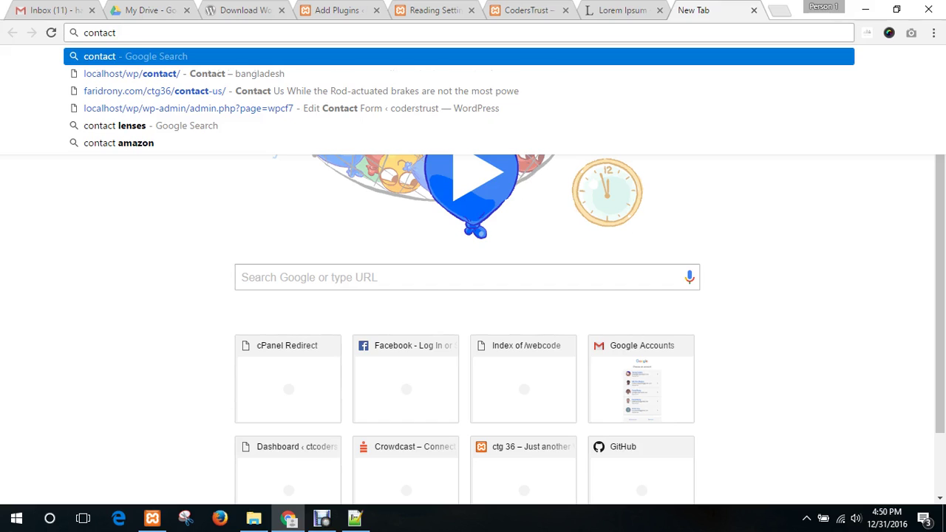
{"action": "type", "text": " form p"}
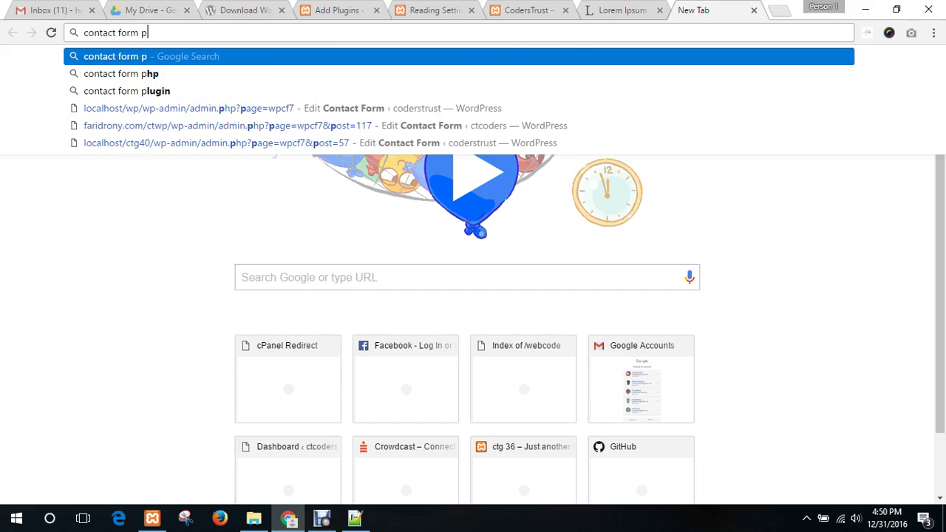
{"action": "type", "text": "lugin"}
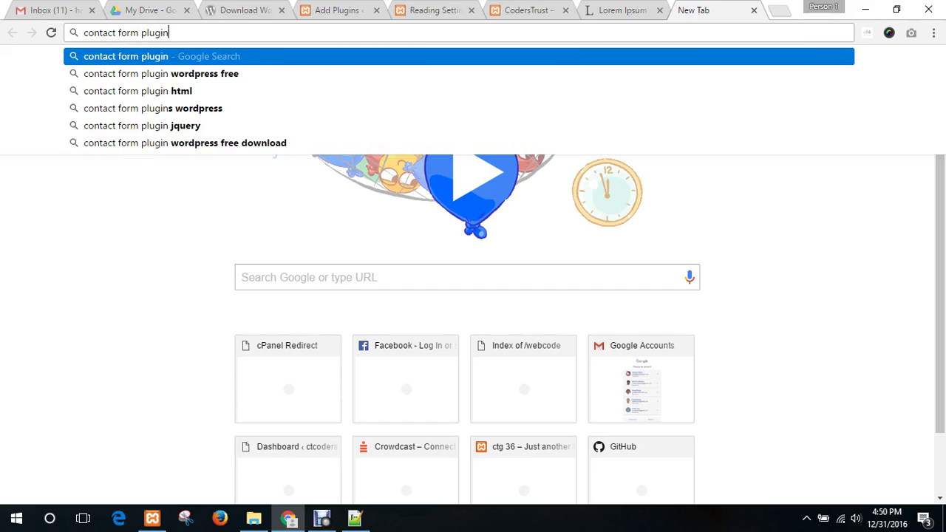
{"action": "type", "text": " for wordpre"}
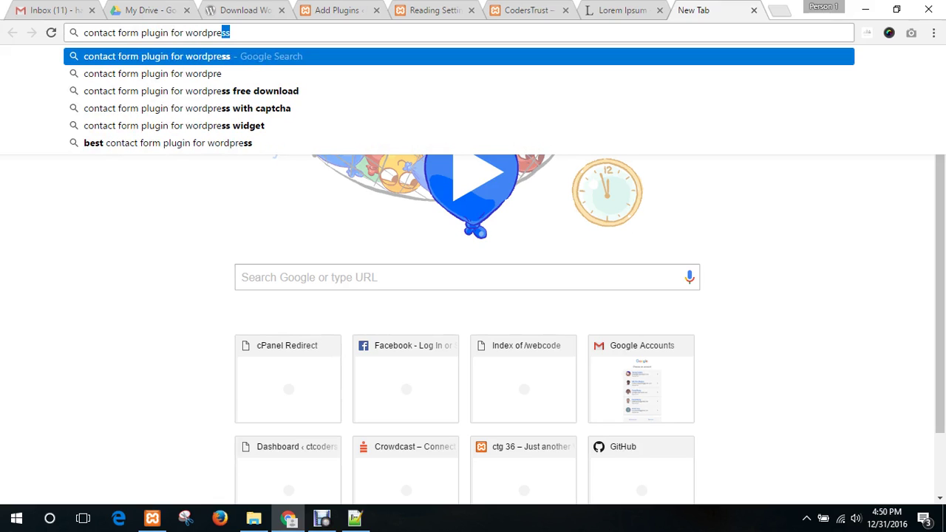
{"action": "type", "text": "ss"}
{"action": "key", "text": "Return"}
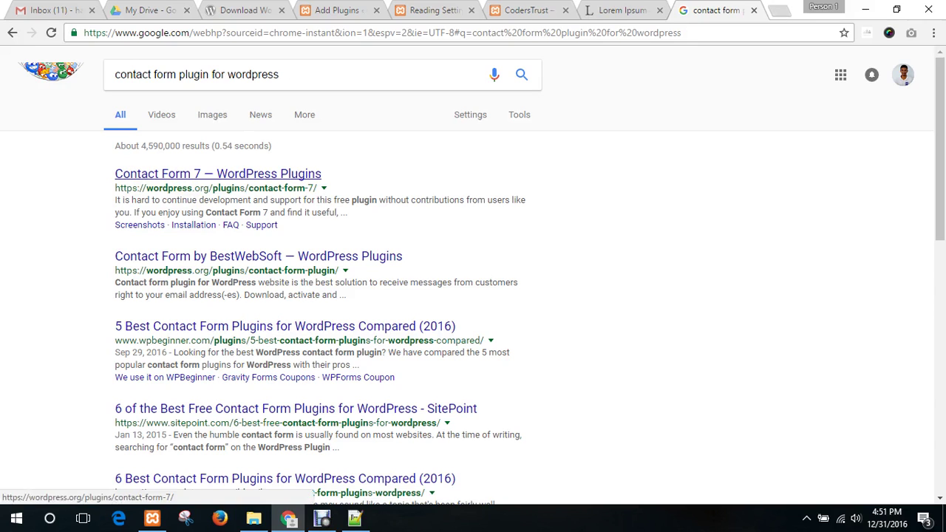
{"action": "middle_click", "coordinate": [218, 173]}
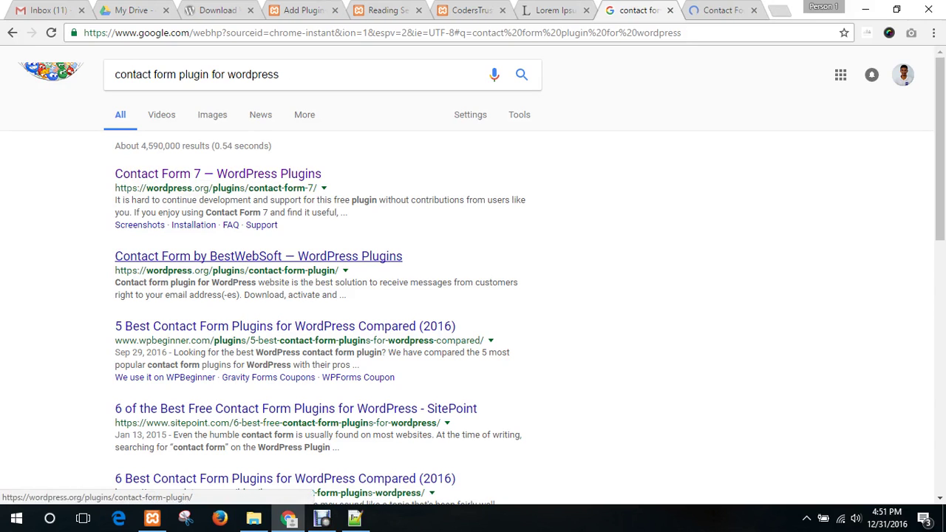
{"action": "middle_click", "coordinate": [259, 255]}
- Also open the '5 Best Contact Form Plugins' article, then view the Contact Form 7 plugin page
{"action": "scroll", "coordinate": [284, 259], "scroll_direction": "down", "scroll_amount": 1}
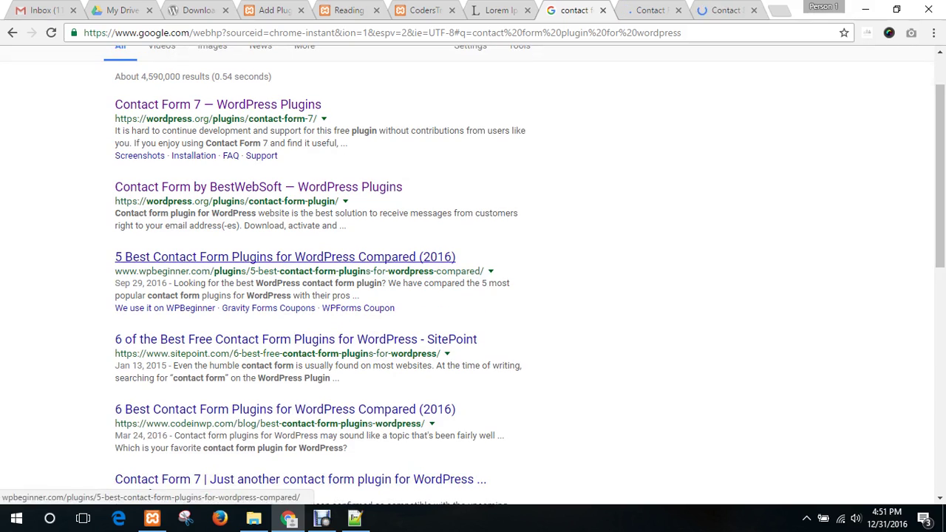
{"action": "middle_click", "coordinate": [284, 257]}
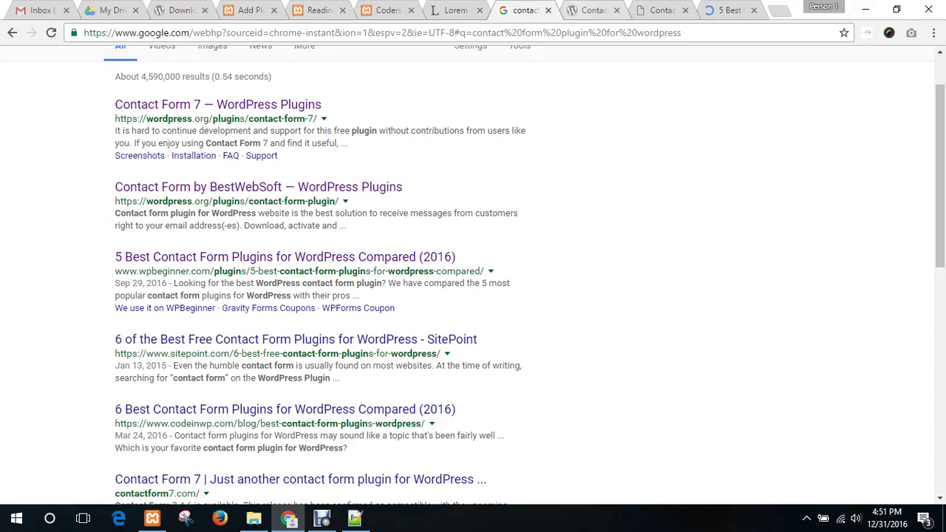
{"action": "key", "text": "ctrl+Tab"}
{"action": "scroll", "coordinate": [473, 266], "scroll_direction": "down", "scroll_amount": 3}
- Open the Screenshots section of Contact Form 7's wordpress.org page
{"action": "scroll", "coordinate": [473, 273], "scroll_direction": "down", "scroll_amount": 1}
{"action": "scroll", "coordinate": [473, 273], "scroll_direction": "up", "scroll_amount": 1}
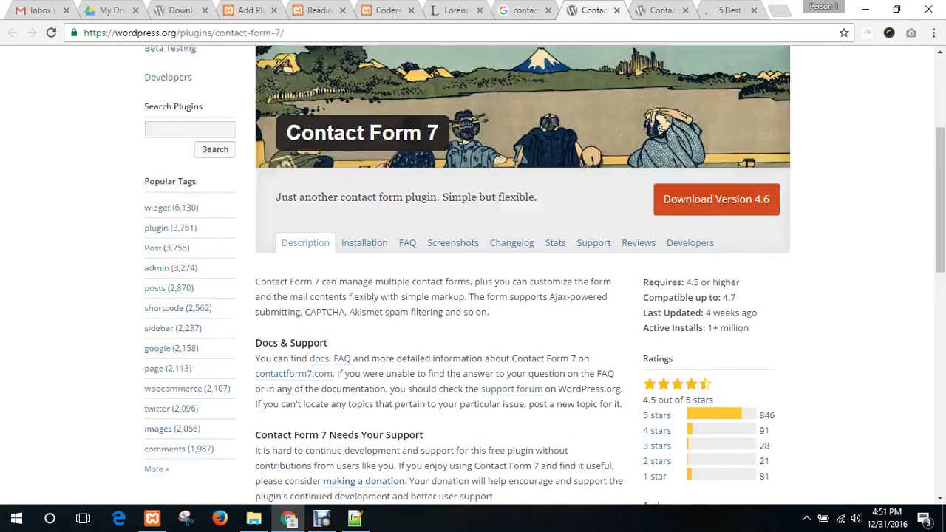
{"action": "scroll", "coordinate": [472, 273], "scroll_direction": "down", "scroll_amount": 3}
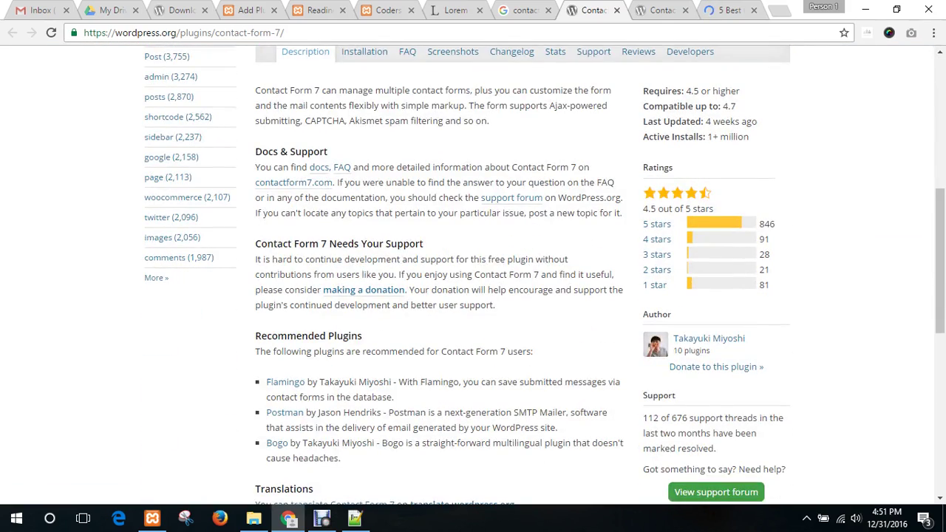
{"action": "scroll", "coordinate": [473, 273], "scroll_direction": "up", "scroll_amount": 1}
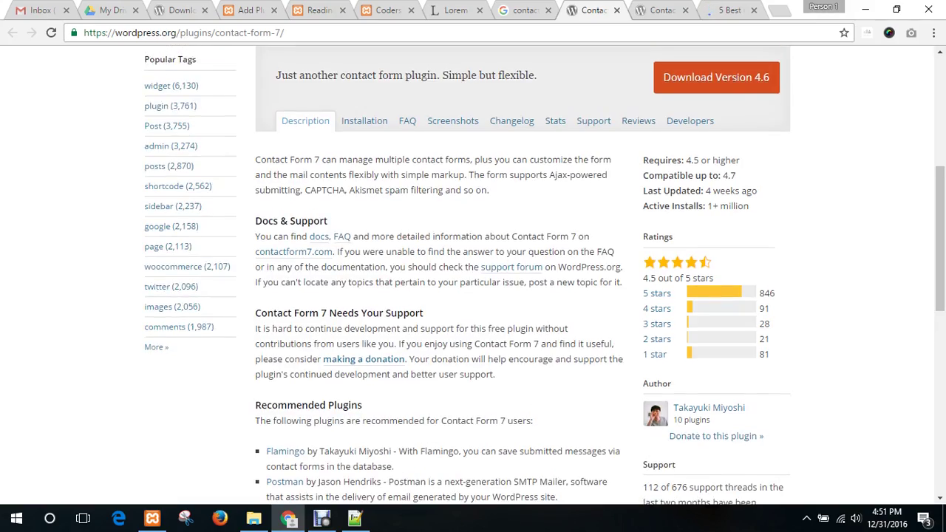
{"action": "scroll", "coordinate": [473, 274], "scroll_direction": "down", "scroll_amount": 4}
{"action": "scroll", "coordinate": [473, 273], "scroll_direction": "up", "scroll_amount": 5}
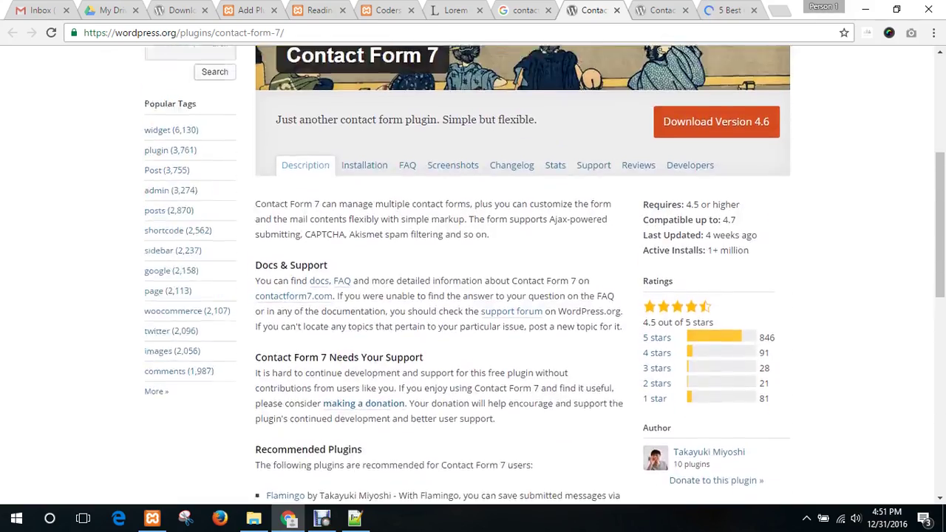
{"action": "left_click", "coordinate": [452, 164]}
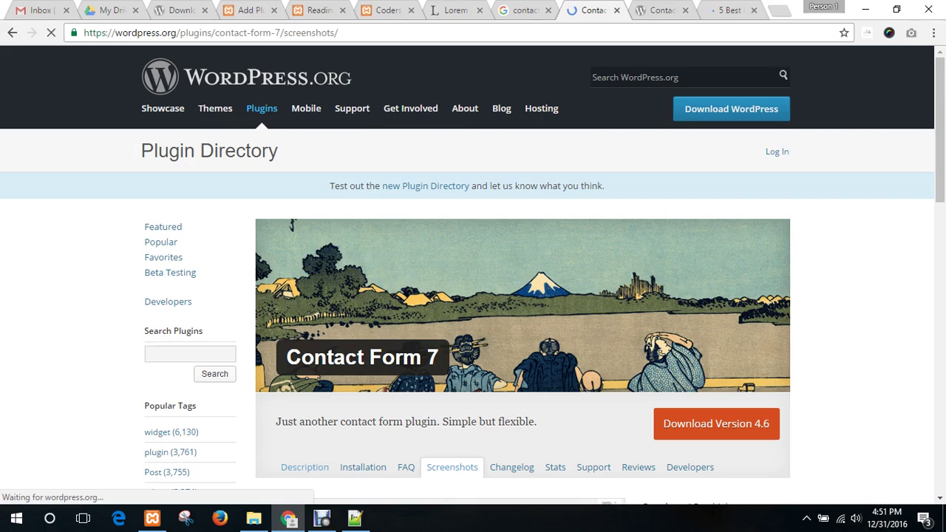
{"action": "scroll", "coordinate": [473, 273], "scroll_direction": "down", "scroll_amount": 6}
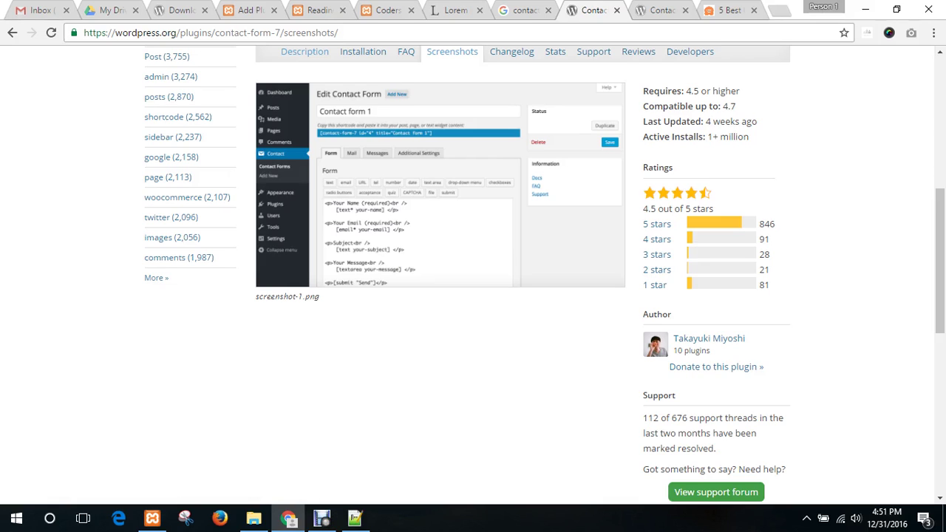
- Highlight the 4.5-star rating, 'Compatible up to 4.7' and 'Last Updated 4 weeks ago' details
{"action": "left_click_drag", "start_coordinate": [643, 209], "coordinate": [704, 208]}
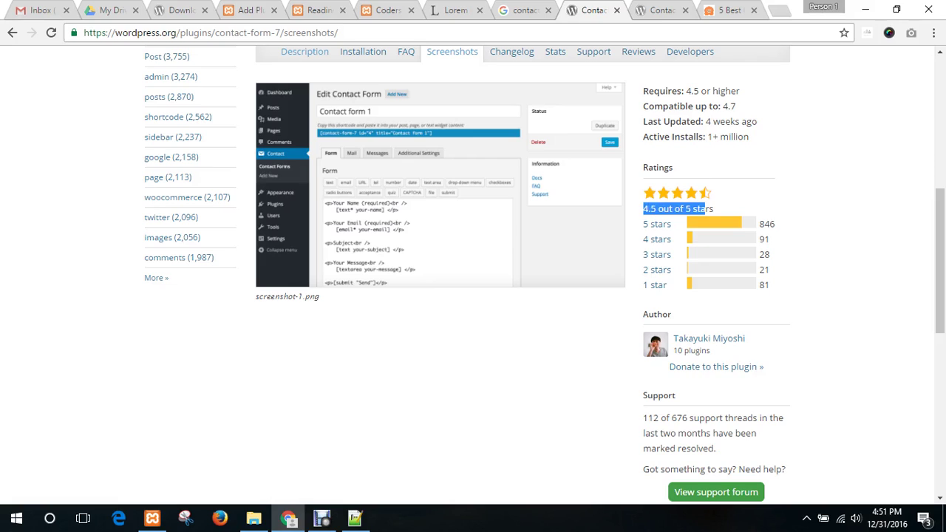
{"action": "left_click", "coordinate": [705, 209]}
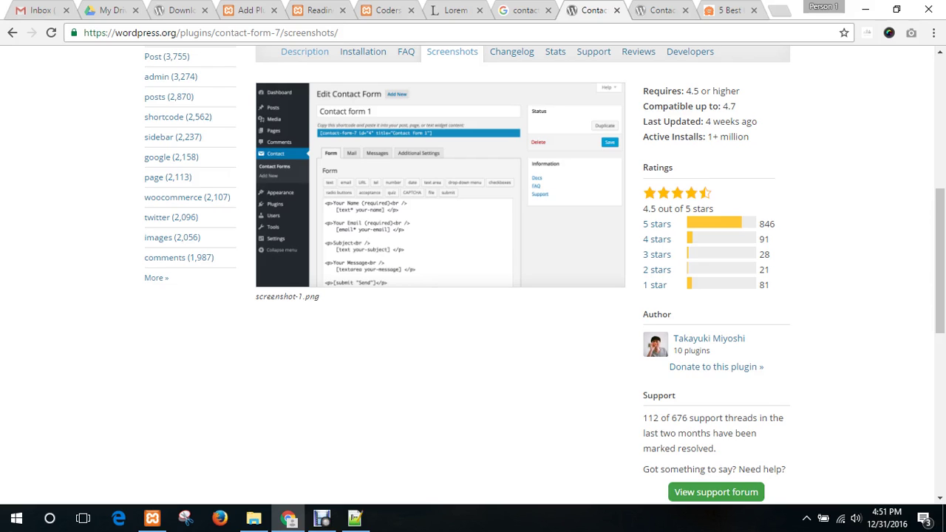
{"action": "scroll", "coordinate": [739, 222], "scroll_direction": "down", "scroll_amount": 1}
{"action": "scroll", "coordinate": [739, 221], "scroll_direction": "up", "scroll_amount": 2}
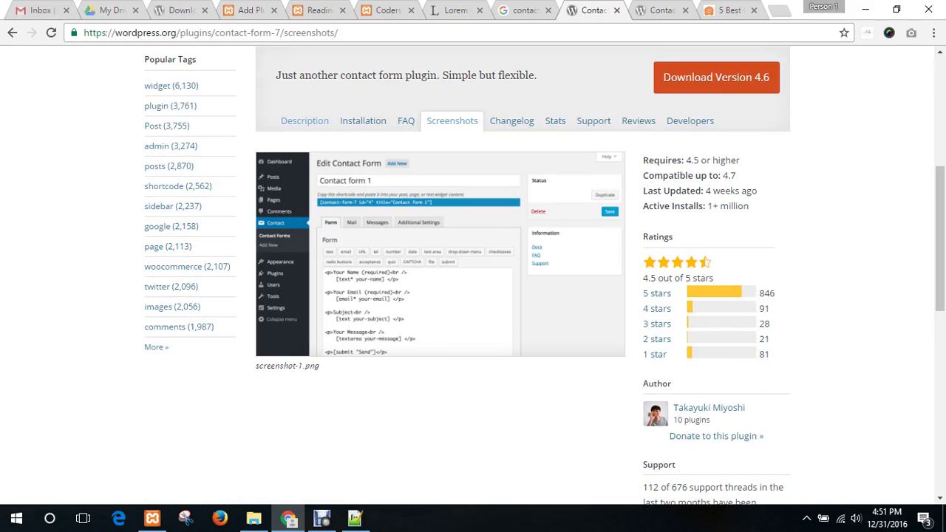
{"action": "left_click_drag", "start_coordinate": [699, 175], "coordinate": [735, 176]}
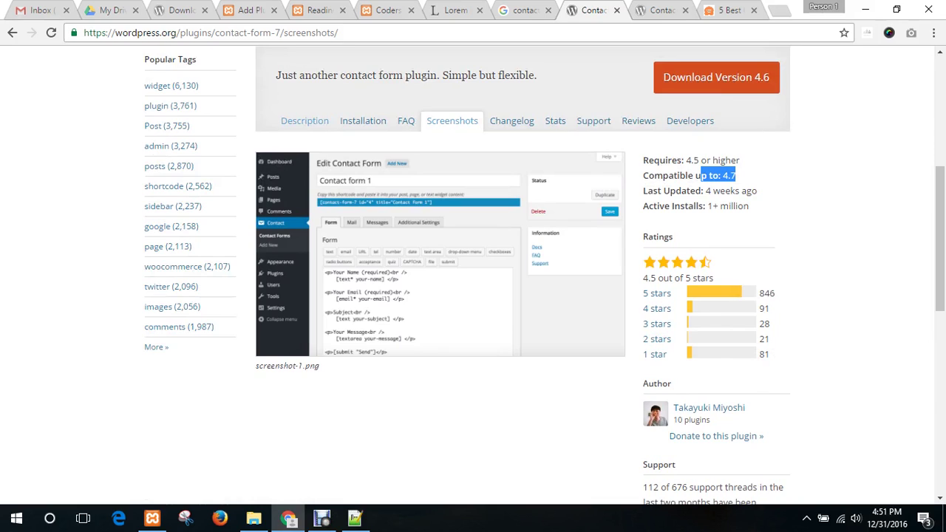
{"action": "left_click", "coordinate": [735, 175]}
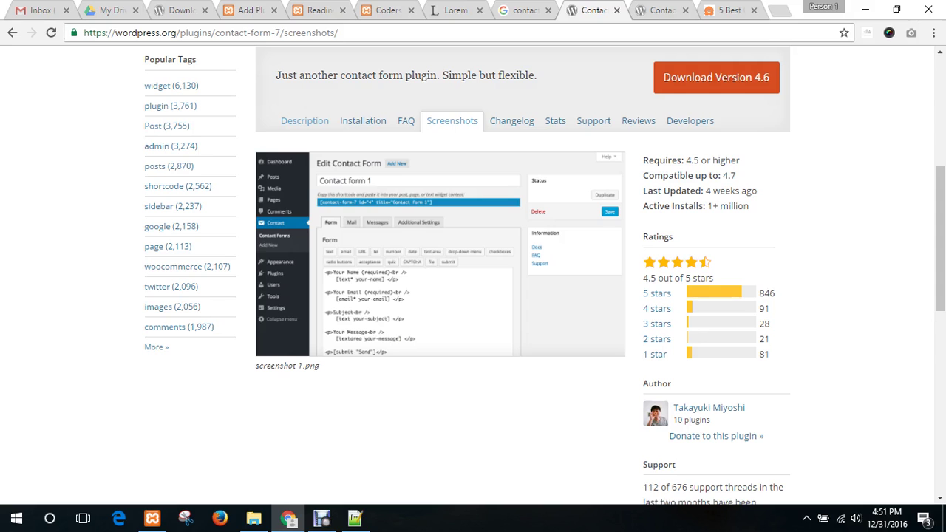
{"action": "left_click_drag", "start_coordinate": [663, 191], "coordinate": [720, 190]}
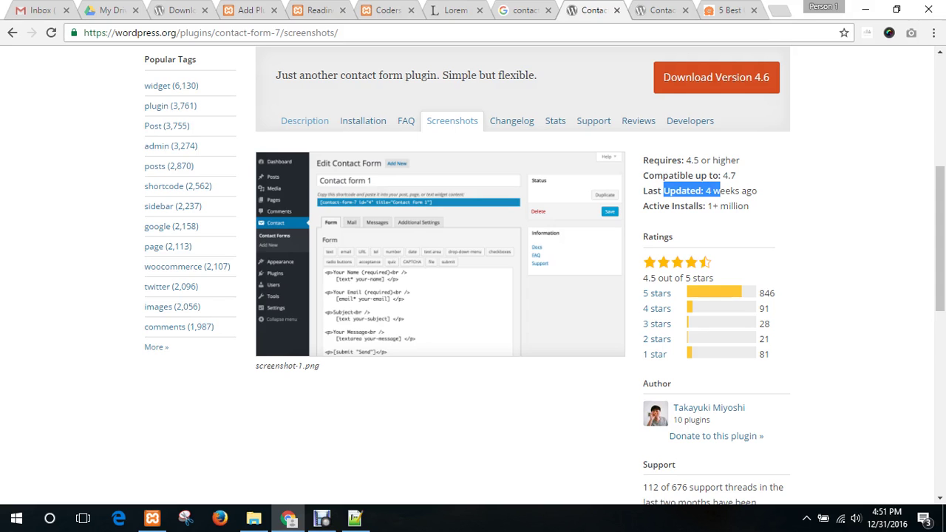
{"action": "left_click", "coordinate": [720, 191]}
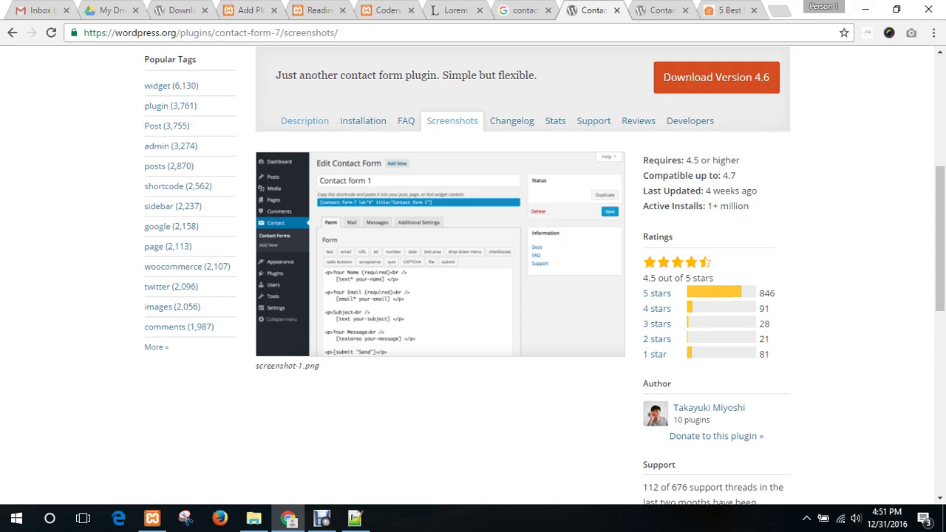
{"action": "scroll", "coordinate": [544, 275], "scroll_direction": "down", "scroll_amount": 4}
{"action": "scroll", "coordinate": [544, 275], "scroll_direction": "up", "scroll_amount": 6}
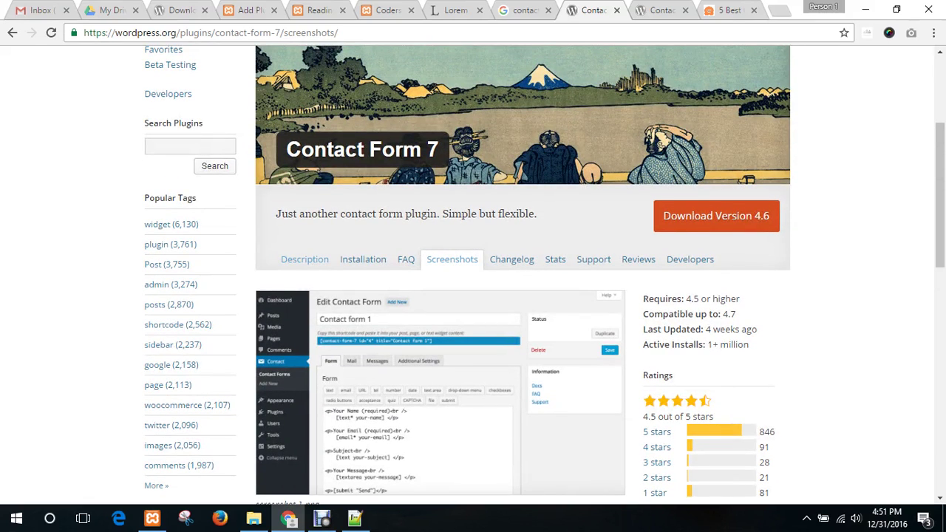
{"action": "left_click", "coordinate": [305, 259]}
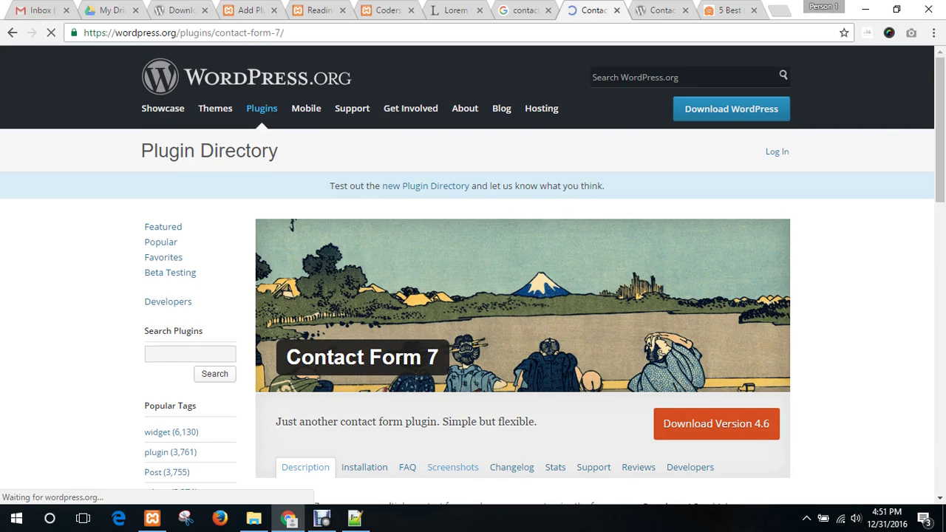
{"action": "scroll", "coordinate": [472, 275], "scroll_direction": "down", "scroll_amount": 4}
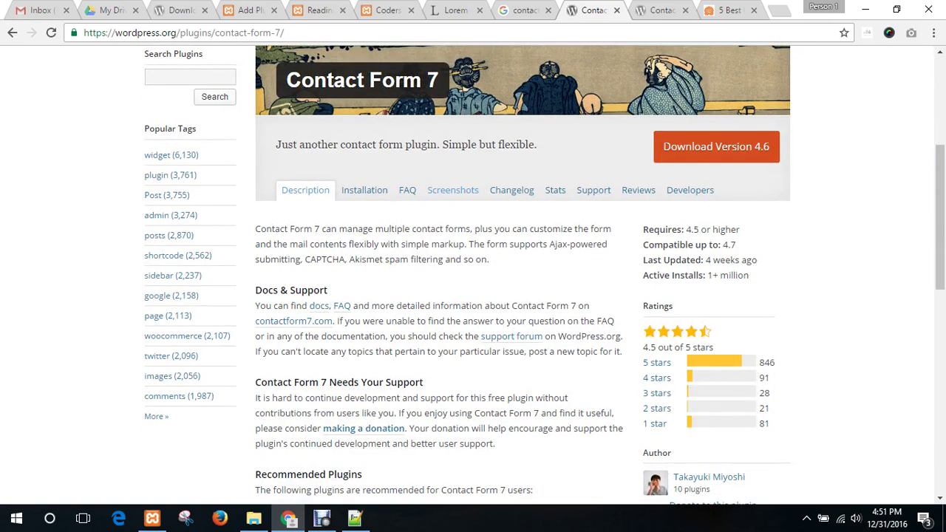
{"action": "scroll", "coordinate": [473, 273], "scroll_direction": "down", "scroll_amount": 2}
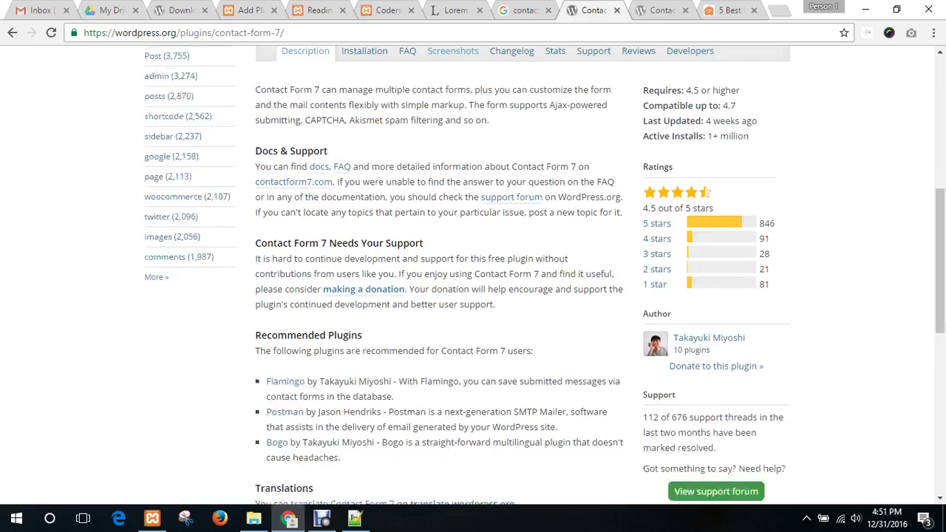
{"action": "scroll", "coordinate": [472, 273], "scroll_direction": "down", "scroll_amount": 3}
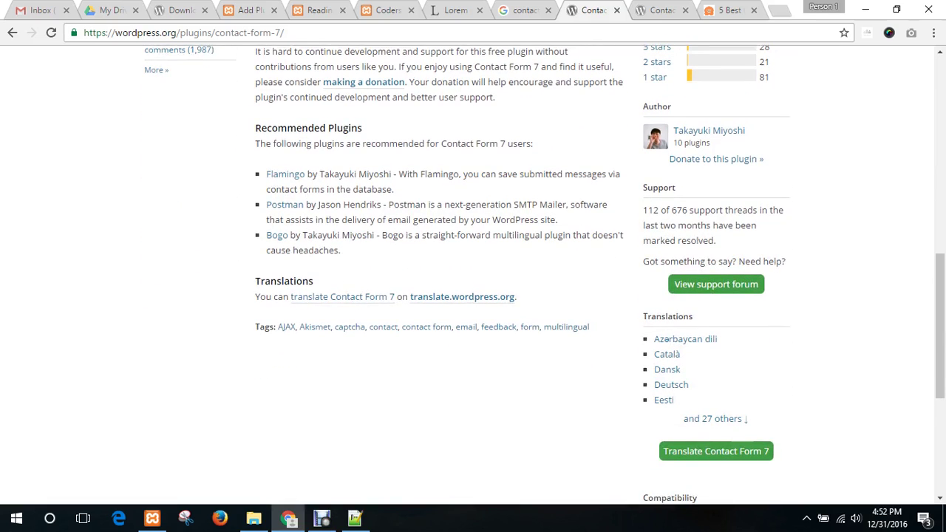
{"action": "scroll", "coordinate": [453, 260], "scroll_direction": "up", "scroll_amount": 6}
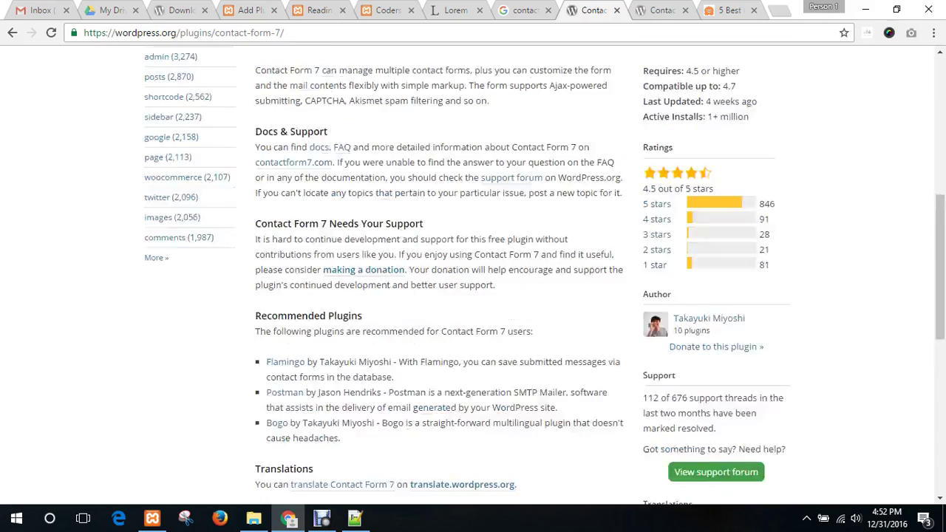
{"action": "left_click", "coordinate": [452, 259]}
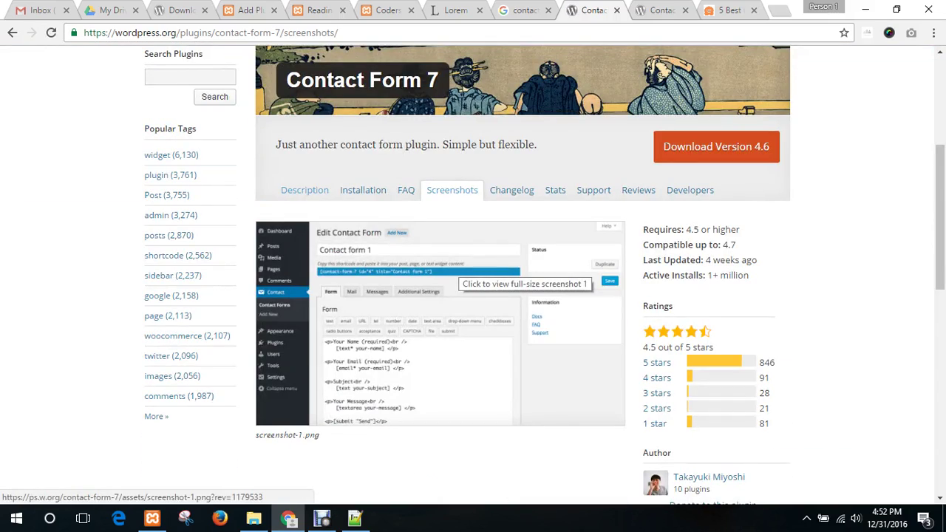
{"action": "scroll", "coordinate": [458, 273], "scroll_direction": "down", "scroll_amount": 6}
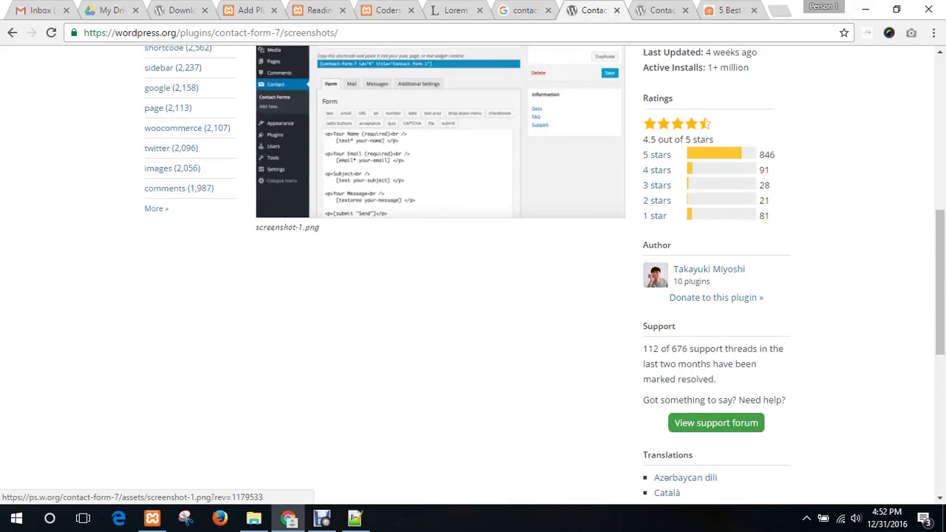
{"action": "scroll", "coordinate": [458, 273], "scroll_direction": "up", "scroll_amount": 5}
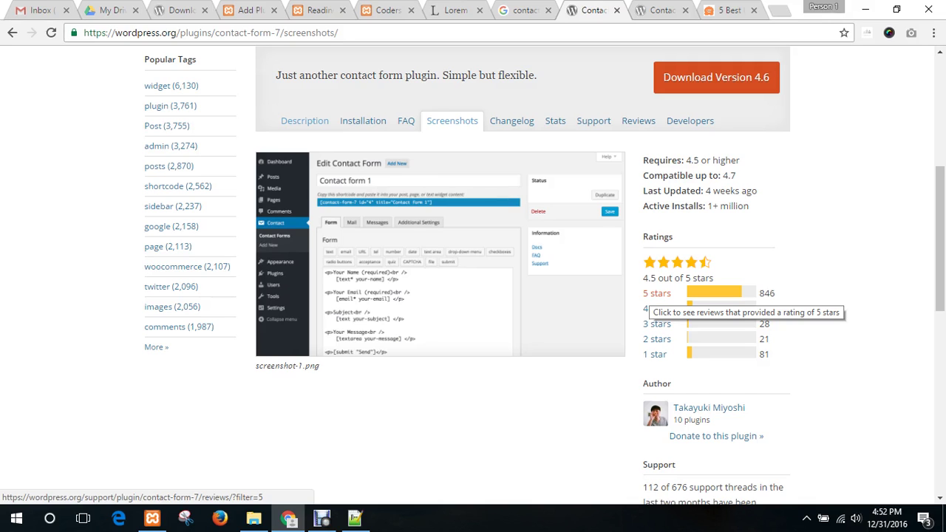
{"action": "scroll", "coordinate": [658, 295], "scroll_direction": "up", "scroll_amount": 3}
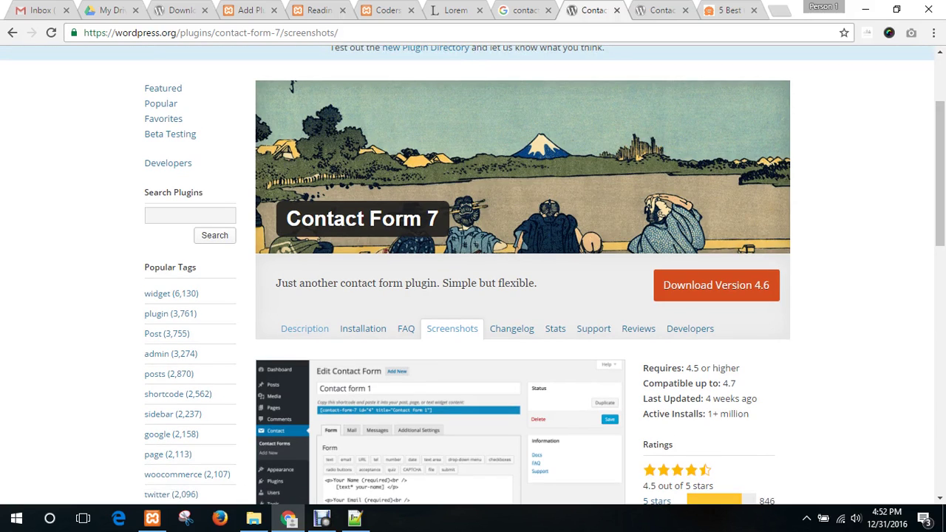
{"action": "left_click_drag", "start_coordinate": [441, 219], "coordinate": [286, 218]}
{"action": "key", "text": "ctrl+c"}
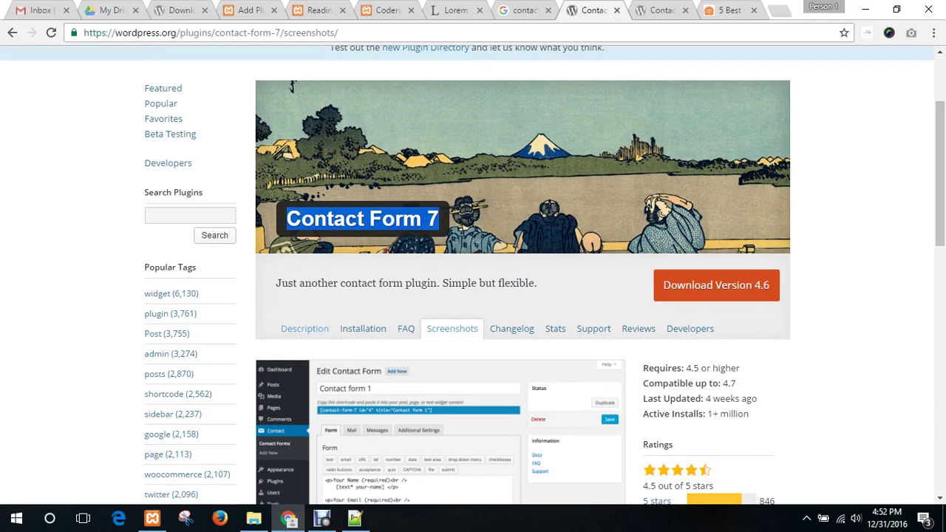
{"action": "left_click", "coordinate": [323, 11]}
- Search Add Plugins for 'Contact Form 7' (2,417 results), then view the BestWebSoft Contact Form page
{"action": "left_click", "coordinate": [249, 11]}
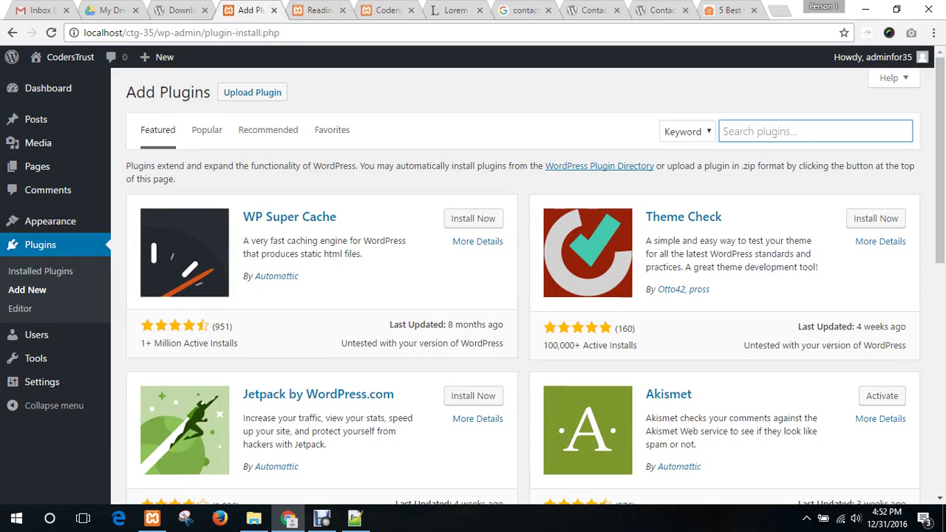
{"action": "key", "text": "ctrl+v"}
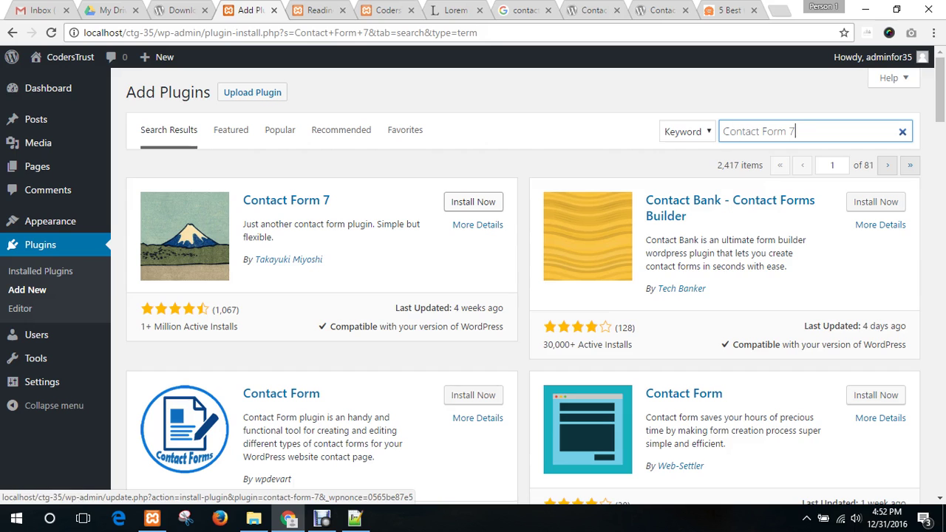
{"action": "left_click", "coordinate": [659, 11]}
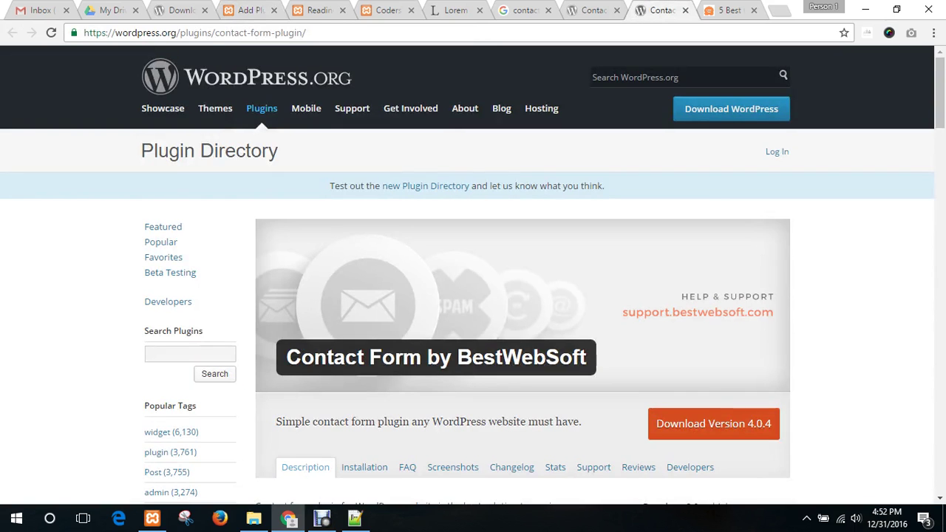
- Return to the WordPress Add Plugins tab and clear the Contact Form 7 search term
{"action": "left_click", "coordinate": [318, 10]}
{"action": "left_click", "coordinate": [251, 11]}
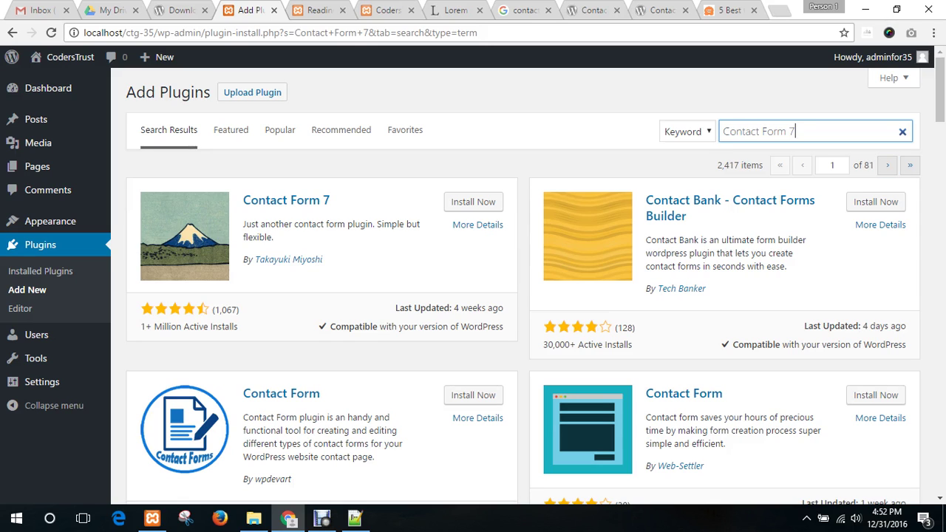
{"action": "key", "text": "ctrl+a"}
{"action": "key", "text": "BackSpace"}
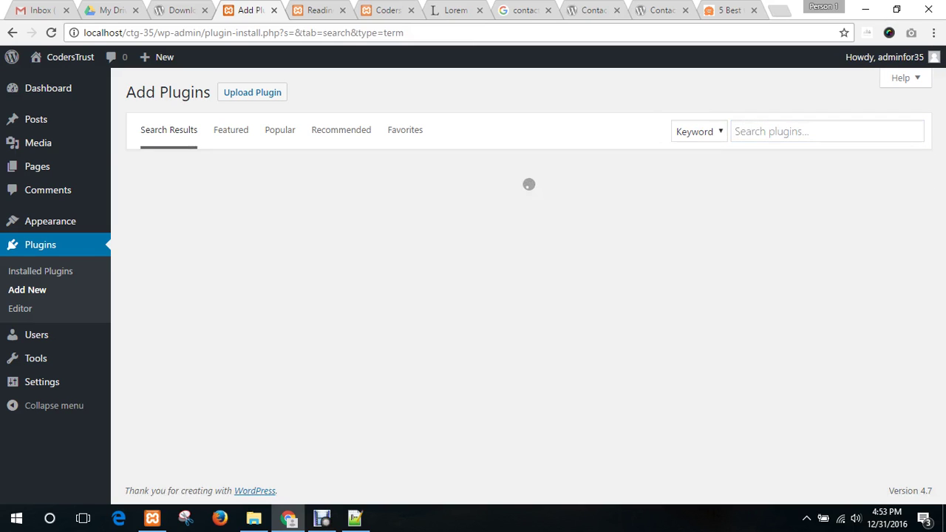
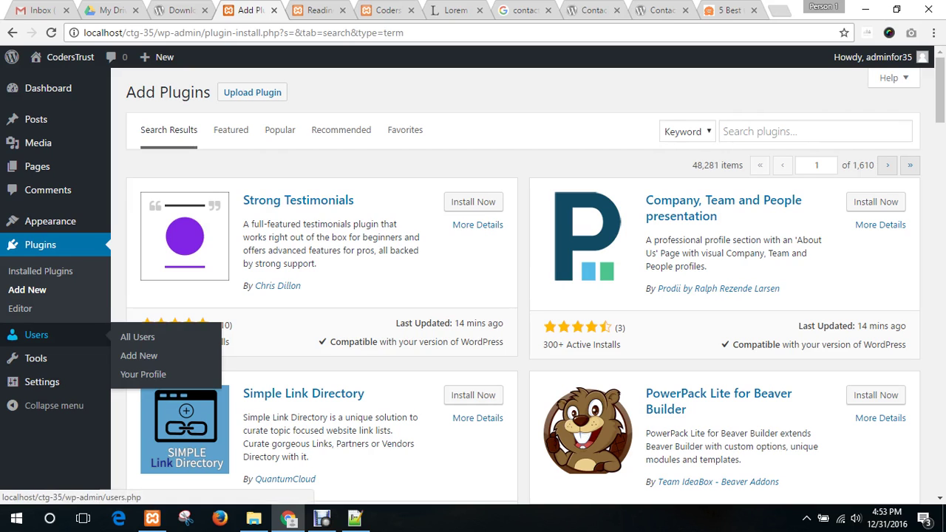
- Open All Users to see the single Administrator account with 2 posts
{"action": "left_click", "coordinate": [36, 334]}
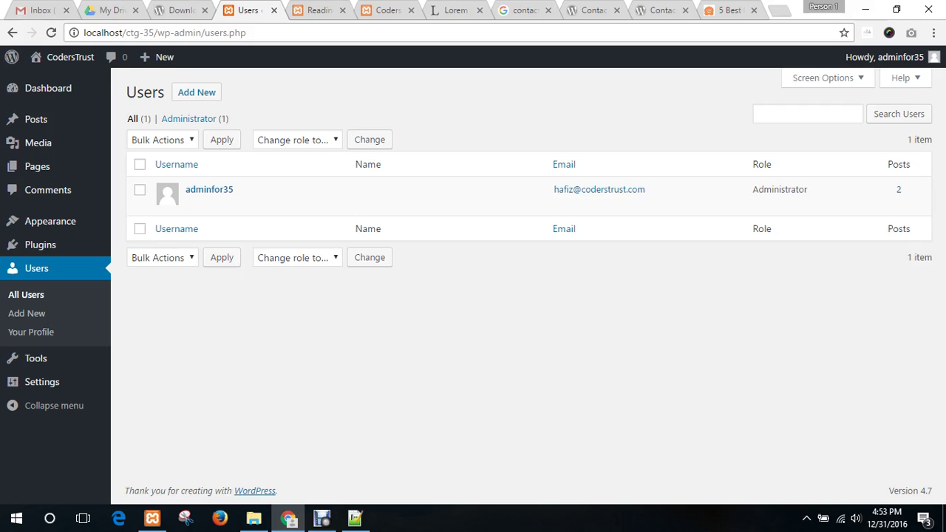
- Open the Add New User form and move through its empty fields
{"action": "left_click", "coordinate": [26, 313]}
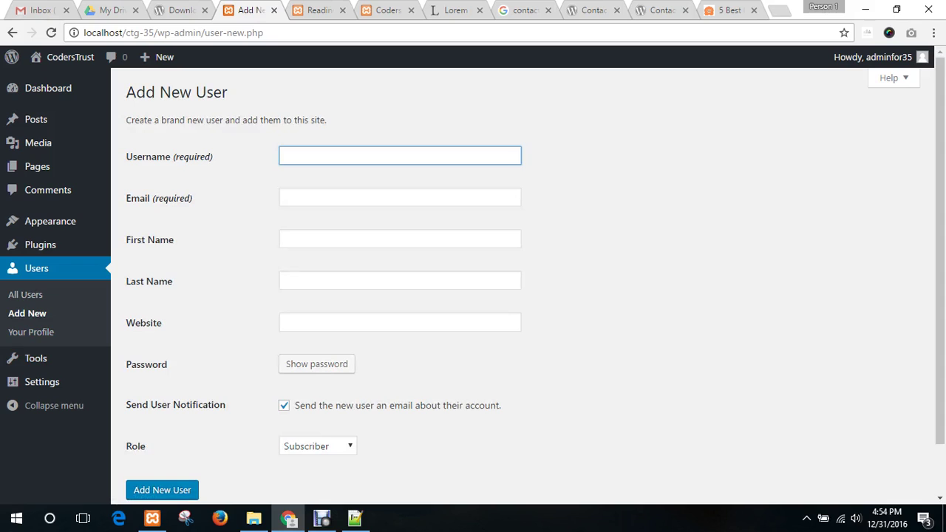
{"action": "left_click", "coordinate": [400, 196]}
{"action": "scroll", "coordinate": [473, 281], "scroll_direction": "down", "scroll_amount": 1}
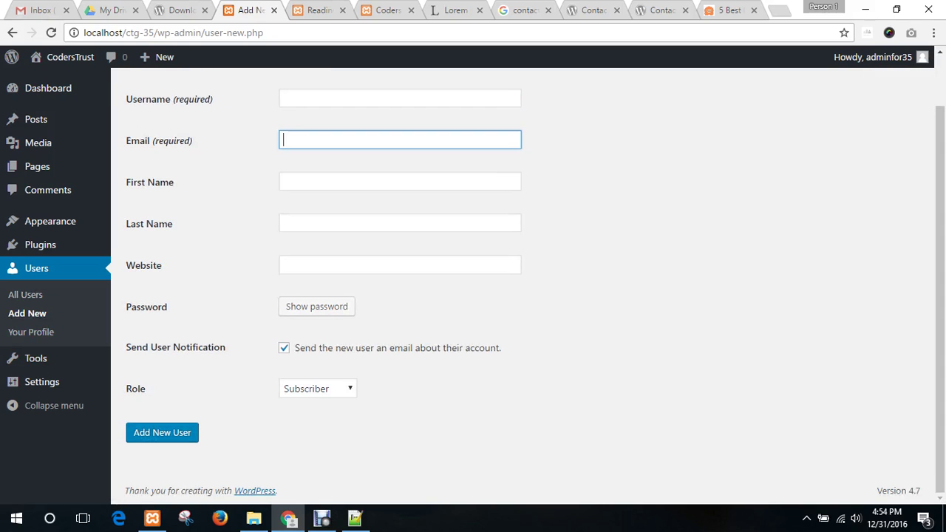
{"action": "key", "text": "Tab"}
{"action": "key", "text": "Tab"}
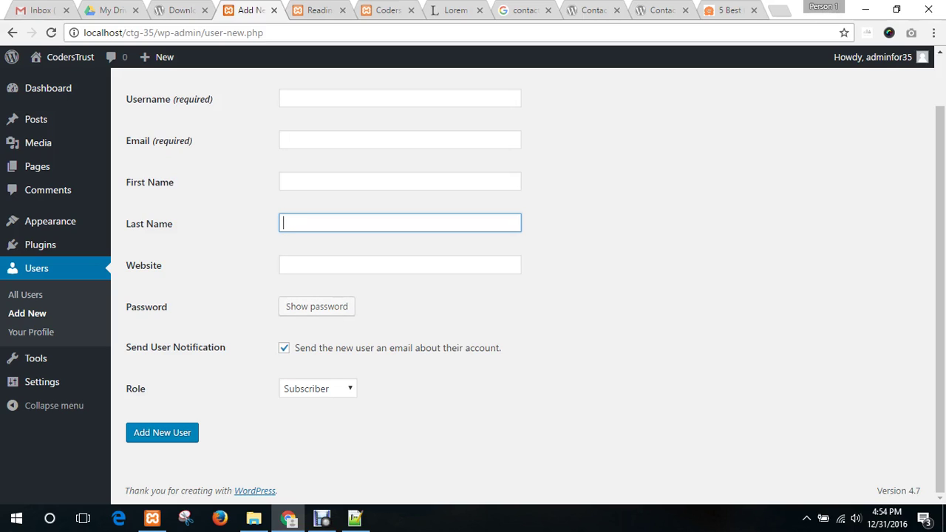
- Set the new user's role to Author, leaving the other fields empty
{"action": "left_click", "coordinate": [317, 389]}
{"action": "left_click", "coordinate": [318, 389]}
{"action": "left_click", "coordinate": [318, 388]}
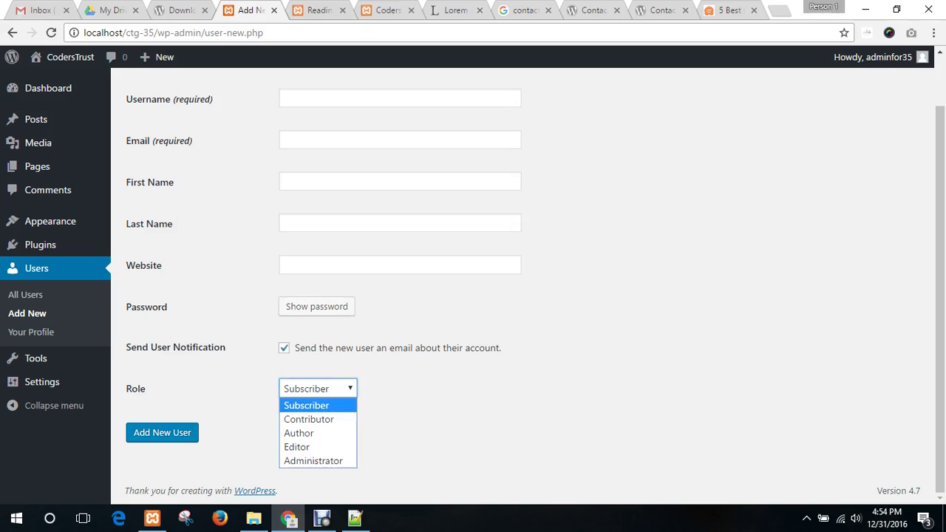
{"action": "key", "text": "Down"}
{"action": "key", "text": "Down"}
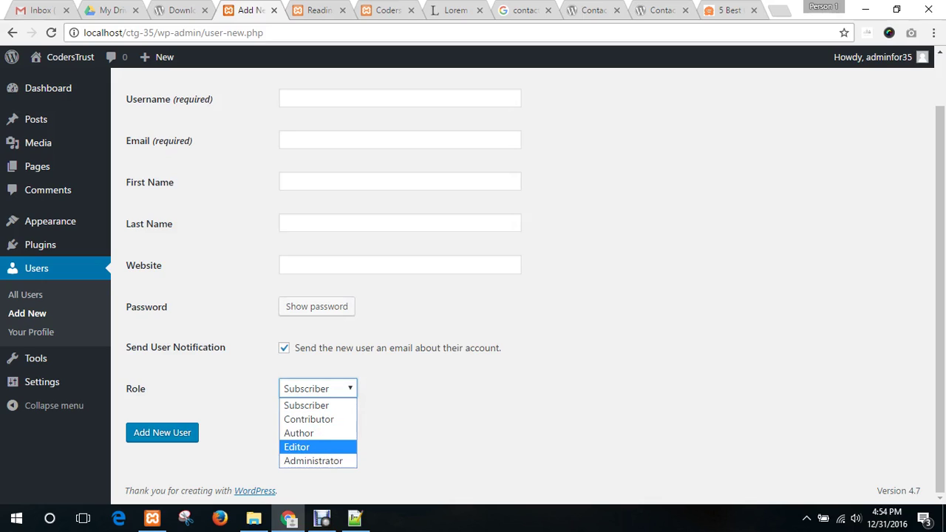
{"action": "key", "text": "Down"}
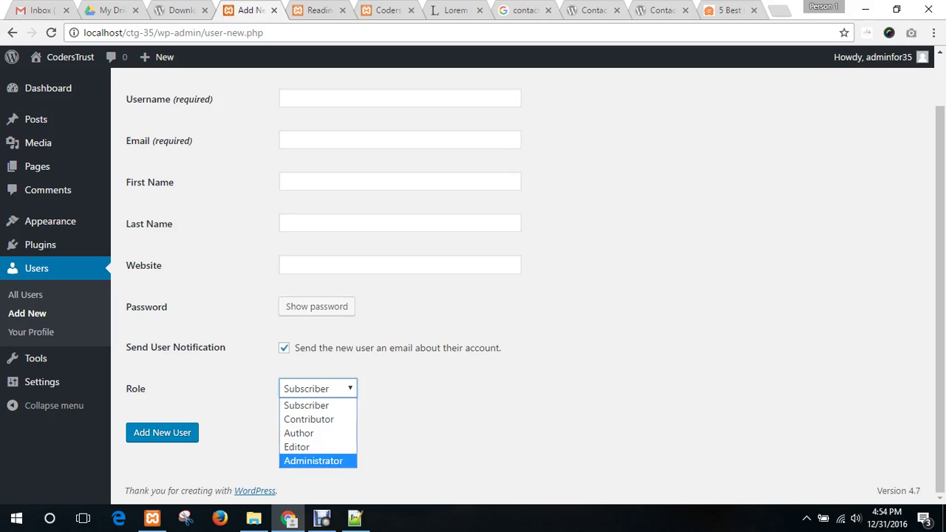
{"action": "key", "text": "Up"}
{"action": "key", "text": "Up"}
{"action": "key", "text": "Up"}
{"action": "key", "text": "Down"}
{"action": "key", "text": "Down"}
{"action": "key", "text": "Up"}
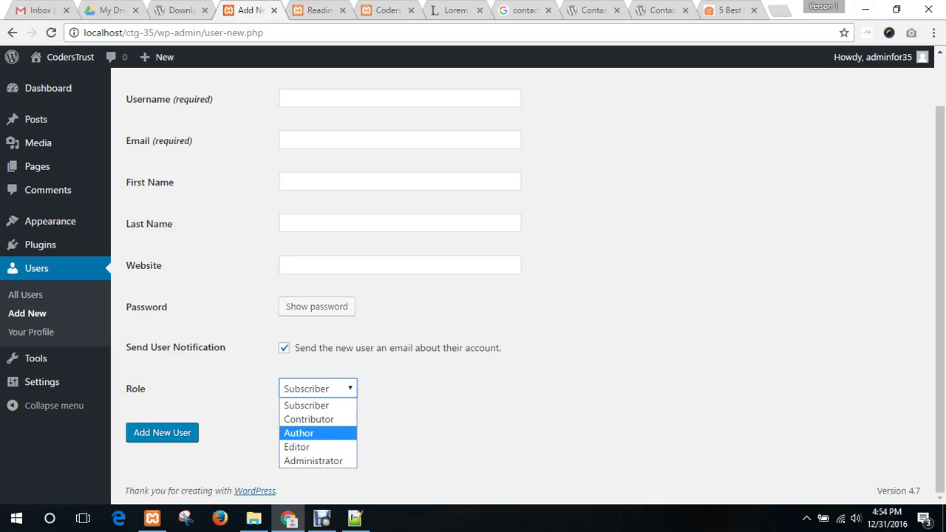
{"action": "key", "text": "Return"}
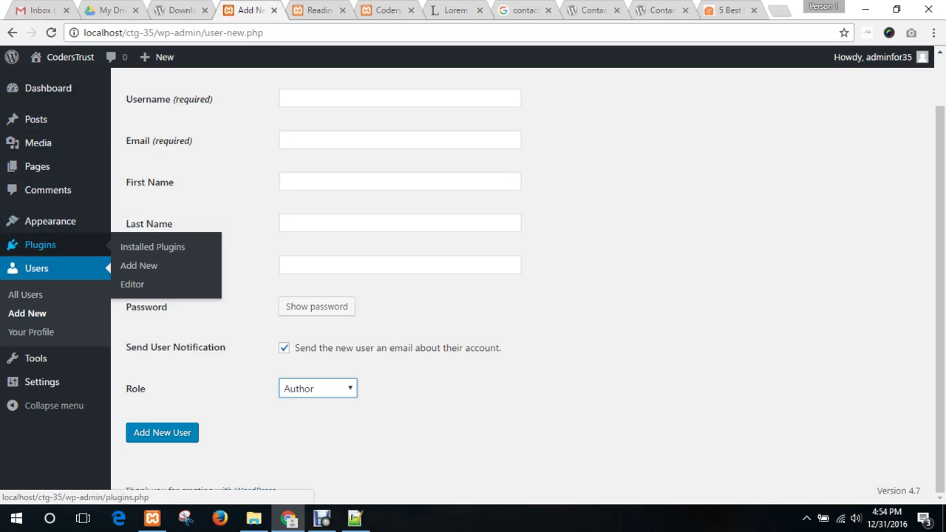
{"action": "mouse_move", "coordinate": [51, 222]}
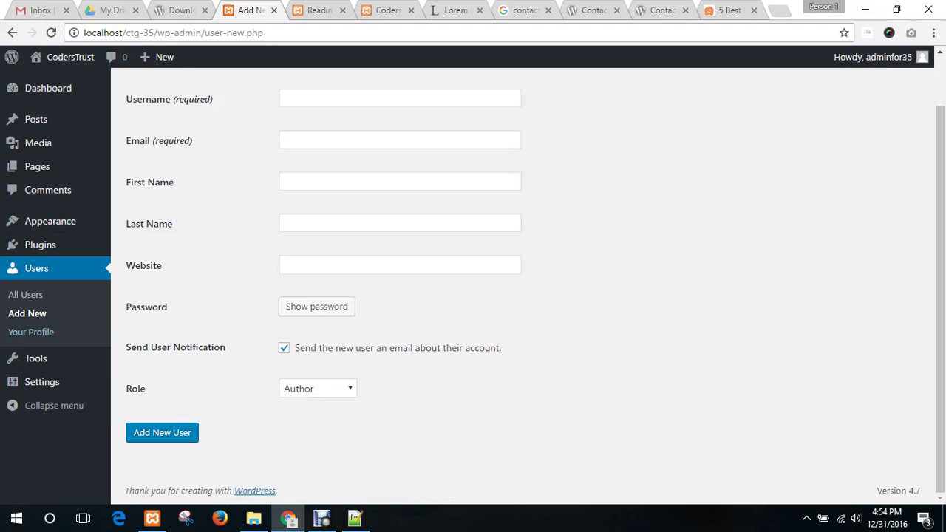
{"action": "left_click", "coordinate": [29, 332]}
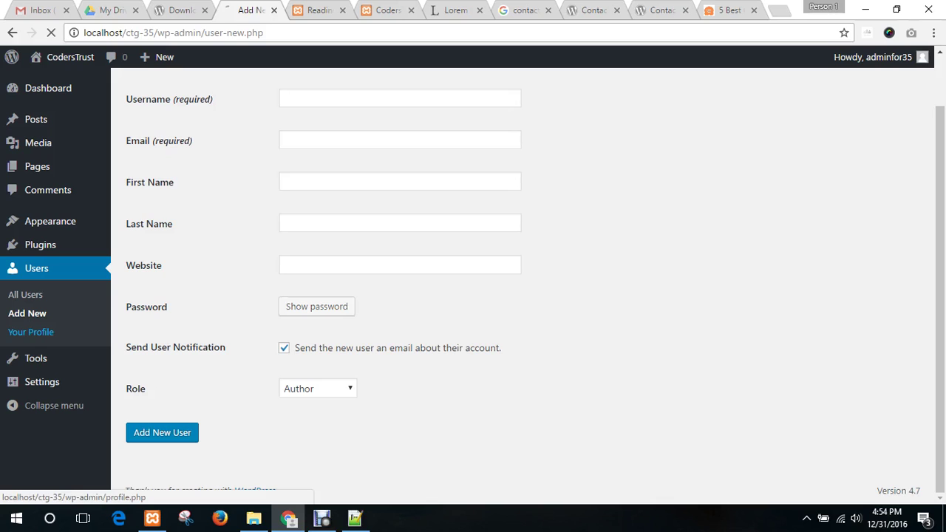
- Look over Your Profile, Available Tools, then the Import page listing Blogger, RSS and Tumblr
{"action": "scroll", "coordinate": [44, 358], "scroll_direction": "down", "scroll_amount": 1}
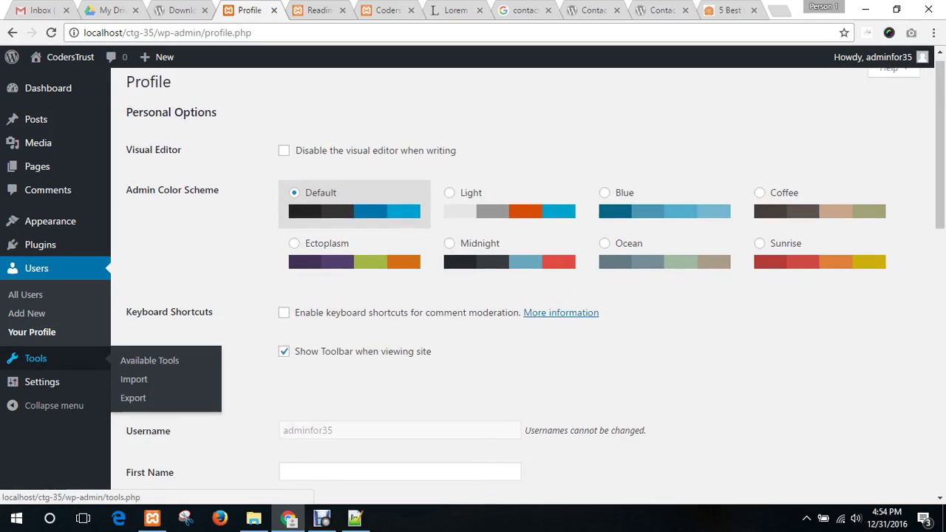
{"action": "scroll", "coordinate": [45, 359], "scroll_direction": "up", "scroll_amount": 1}
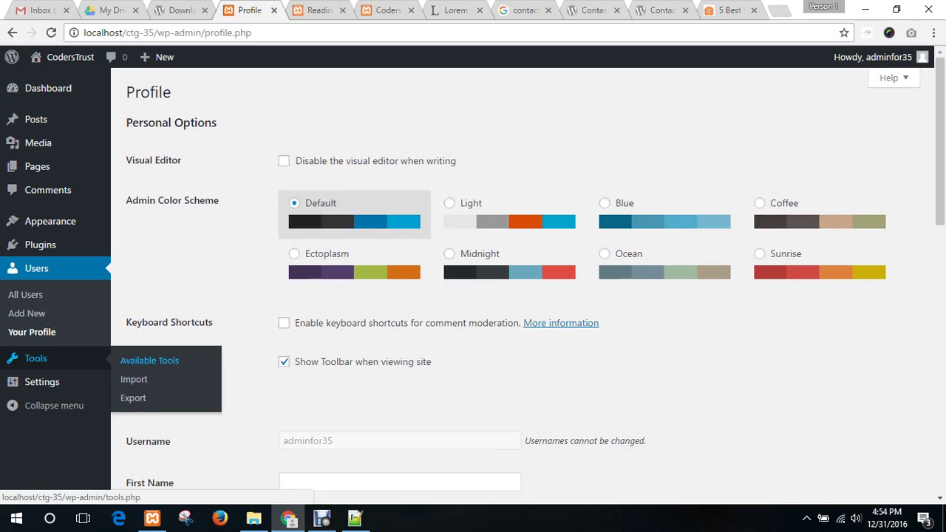
{"action": "left_click", "coordinate": [149, 360]}
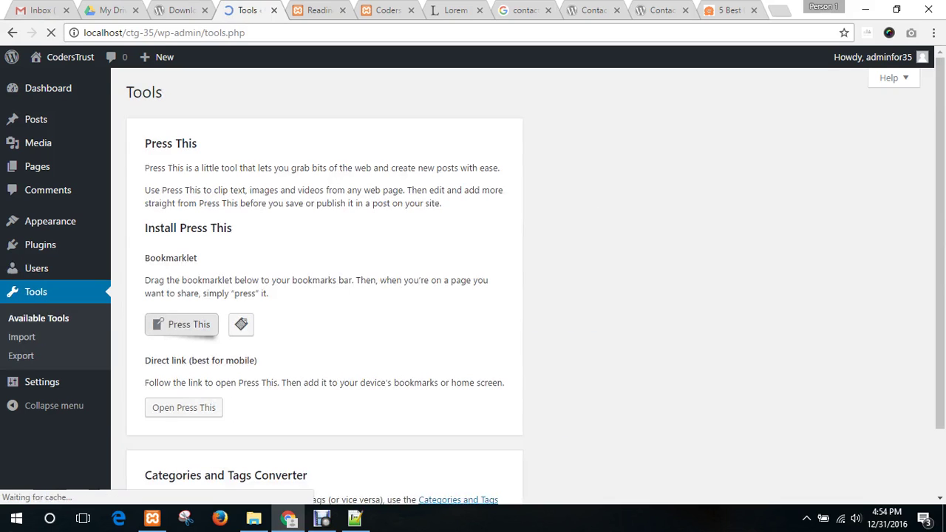
{"action": "scroll", "coordinate": [535, 282], "scroll_direction": "down", "scroll_amount": 1}
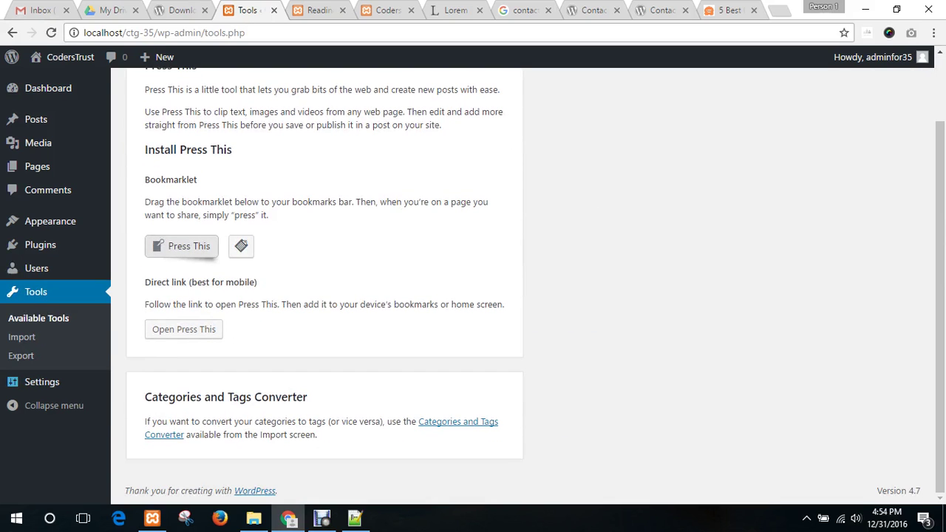
{"action": "left_click", "coordinate": [21, 337]}
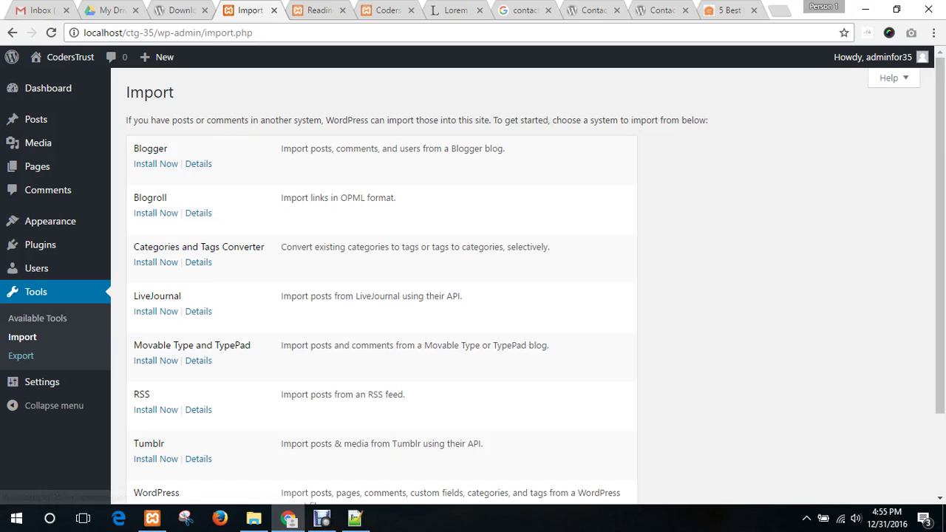
{"action": "scroll", "coordinate": [382, 281], "scroll_direction": "down", "scroll_amount": 2}
{"action": "scroll", "coordinate": [382, 281], "scroll_direction": "up", "scroll_amount": 2}
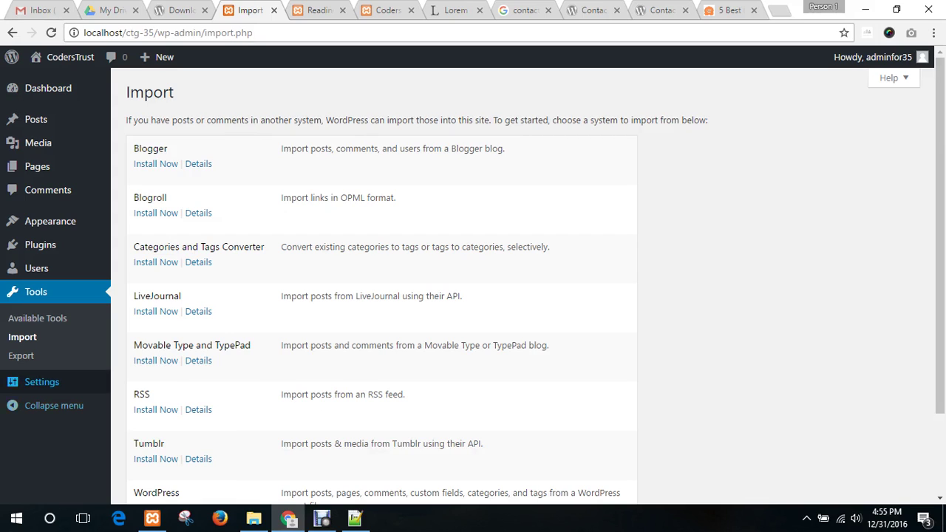
- Review the General settings: the CodersTrust site title, tagline and admin email
{"action": "left_click", "coordinate": [41, 381]}
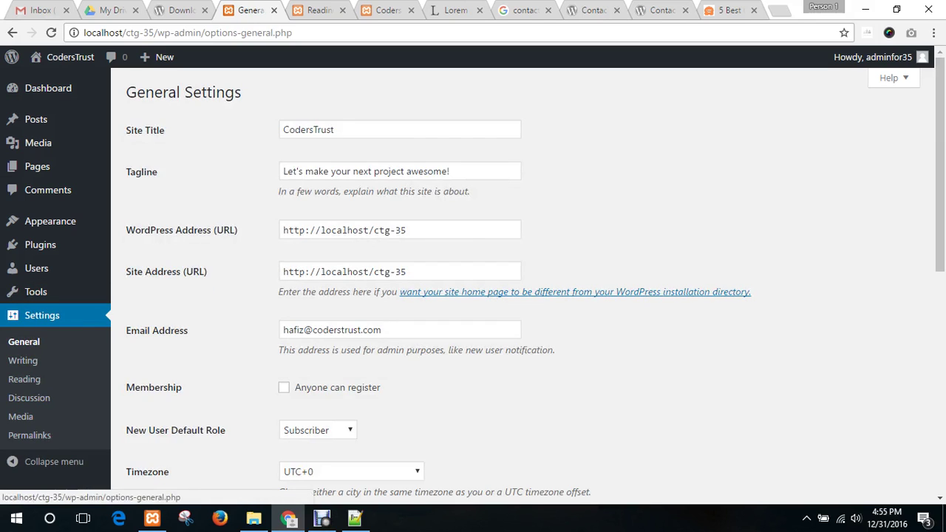
{"action": "double_click", "coordinate": [337, 130]}
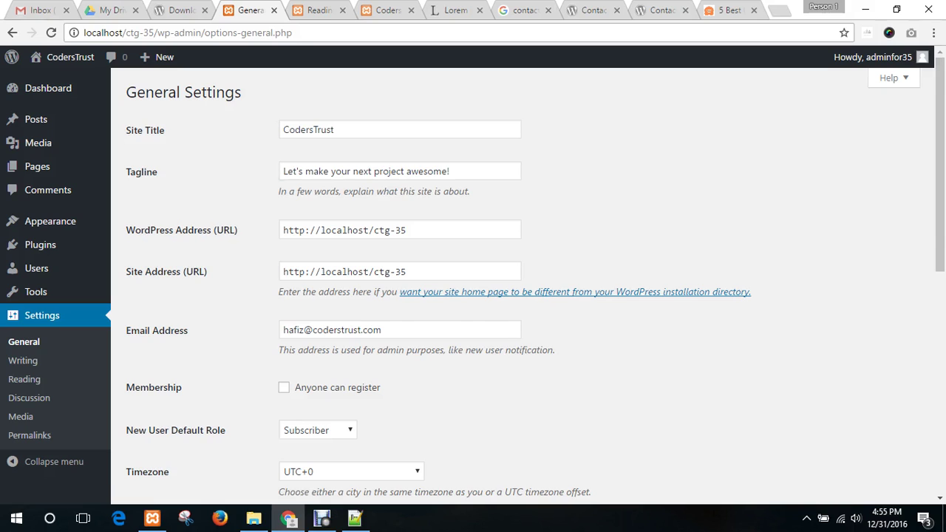
{"action": "left_click_drag", "start_coordinate": [453, 171], "coordinate": [280, 172]}
{"action": "left_click", "coordinate": [255, 201]}
{"action": "scroll", "coordinate": [414, 260], "scroll_direction": "down", "scroll_amount": 1}
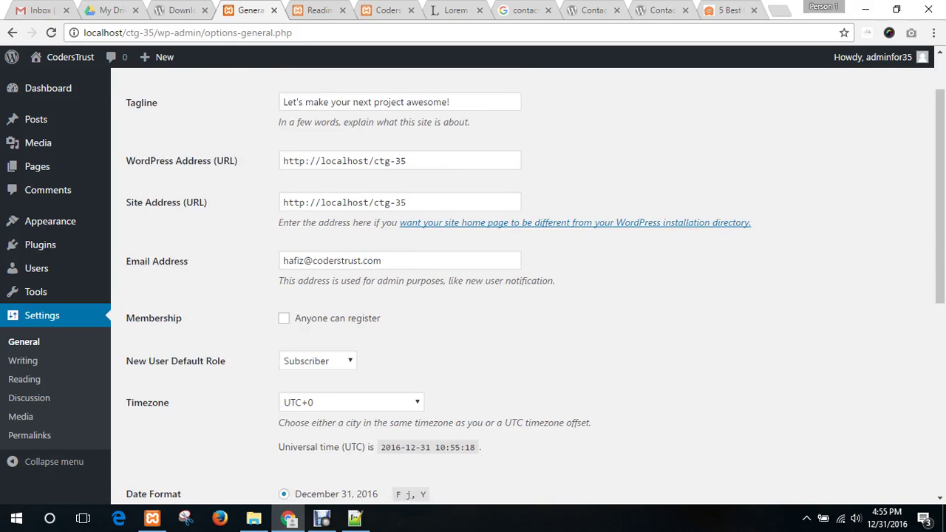
{"action": "left_click", "coordinate": [414, 260]}
{"action": "scroll", "coordinate": [527, 285], "scroll_direction": "down", "scroll_amount": 4}
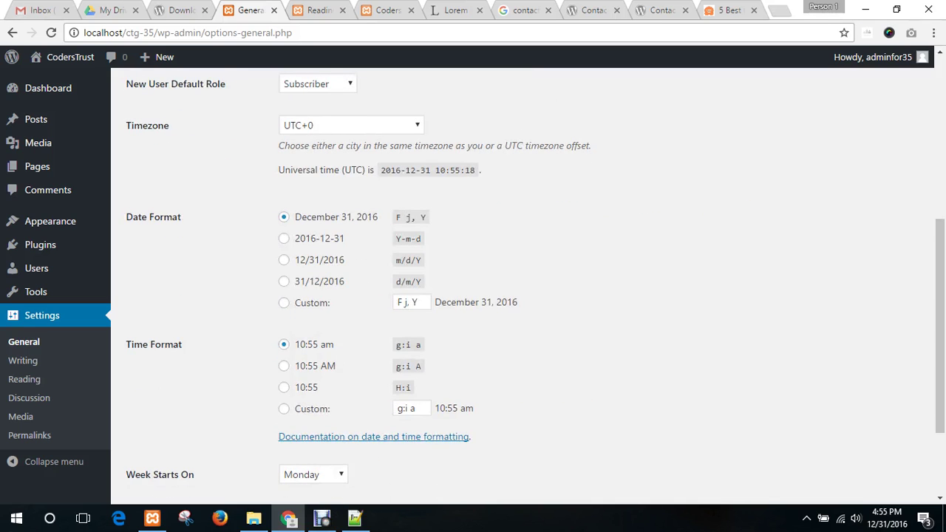
{"action": "scroll", "coordinate": [528, 286], "scroll_direction": "up", "scroll_amount": 4}
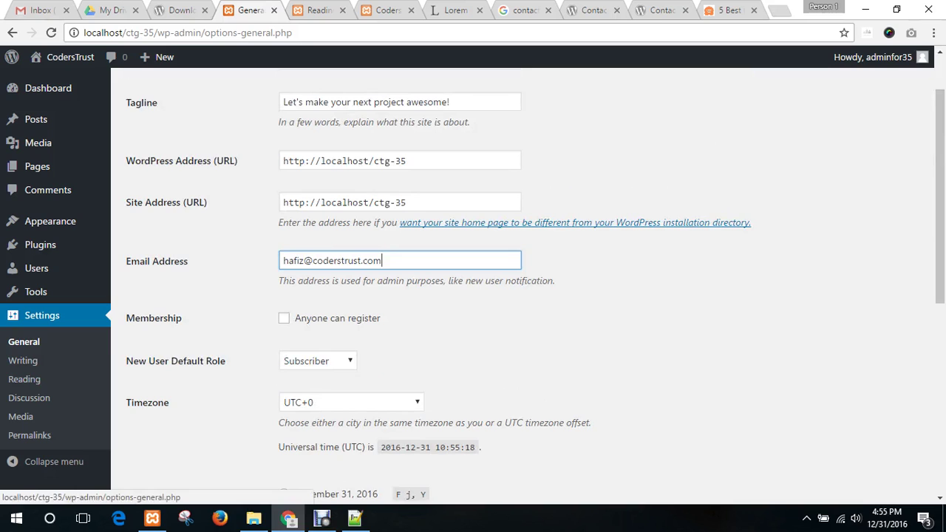
- Look over Writing settings, then view Reading settings showing latest posts, 10 per page
{"action": "left_click", "coordinate": [23, 361]}
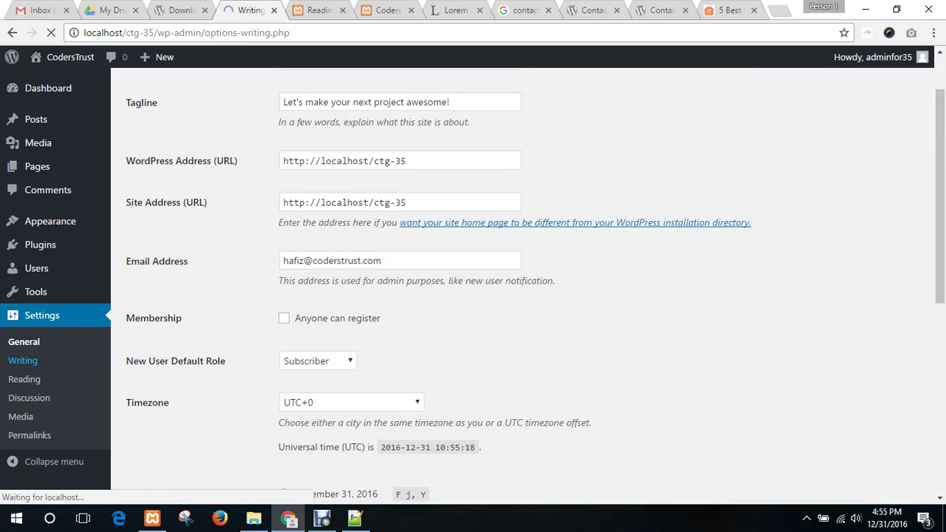
{"action": "scroll", "coordinate": [517, 296], "scroll_direction": "down", "scroll_amount": 2}
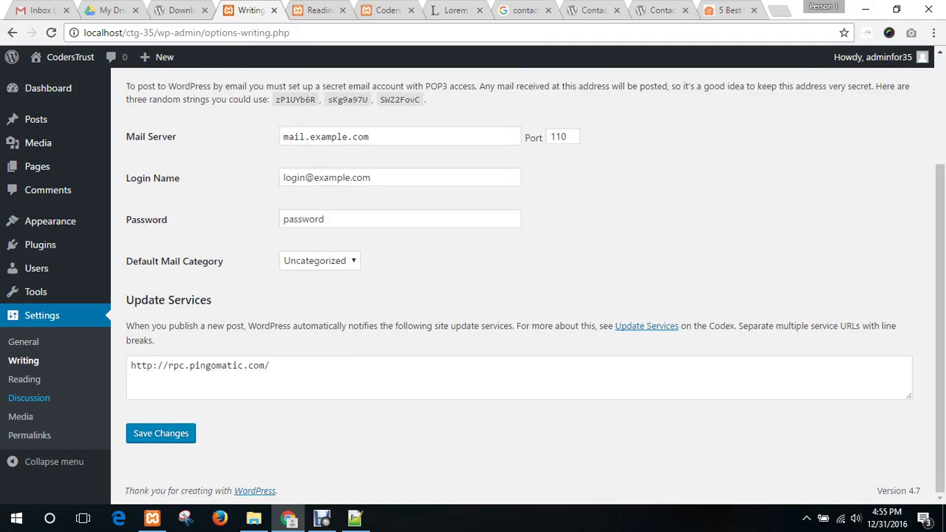
{"action": "left_click", "coordinate": [23, 379]}
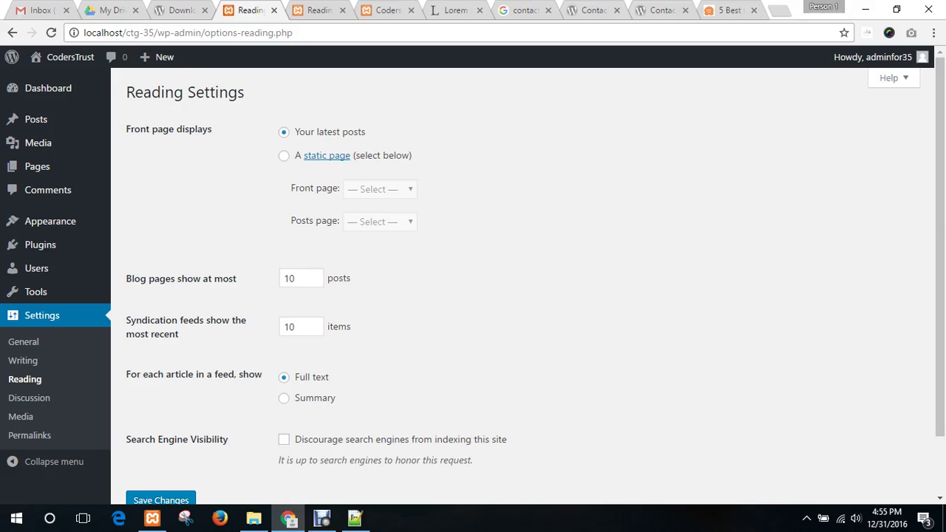
{"action": "scroll", "coordinate": [30, 444], "scroll_direction": "down", "scroll_amount": 2}
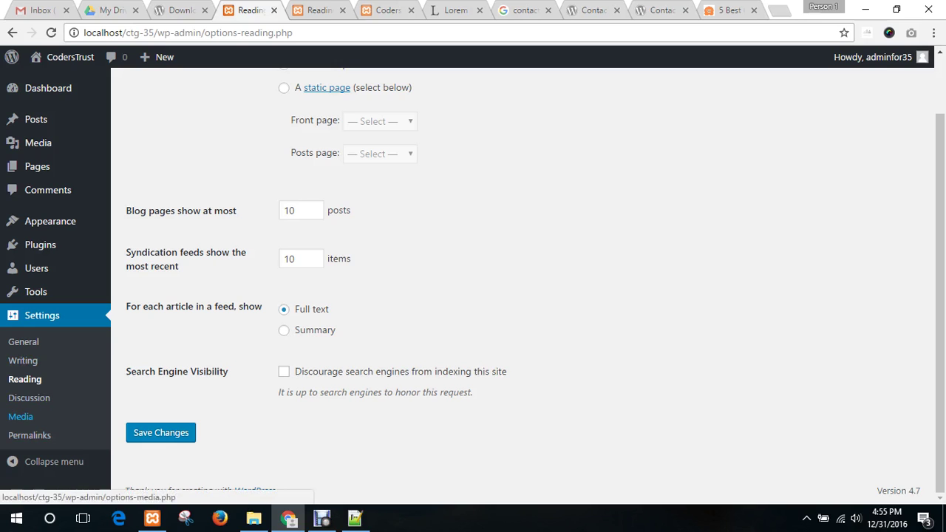
{"action": "left_click", "coordinate": [29, 398]}
{"action": "scroll", "coordinate": [29, 398], "scroll_direction": "down", "scroll_amount": 2}
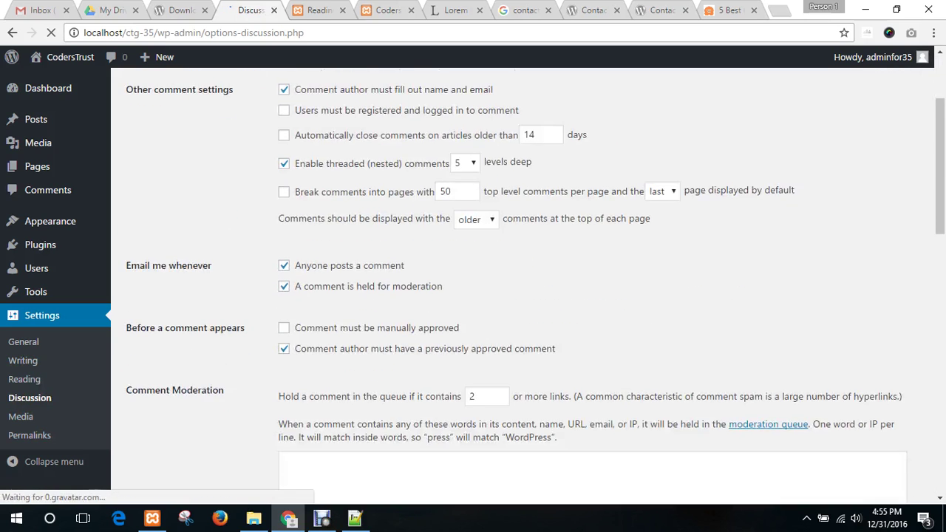
{"action": "scroll", "coordinate": [29, 391], "scroll_direction": "up", "scroll_amount": 2}
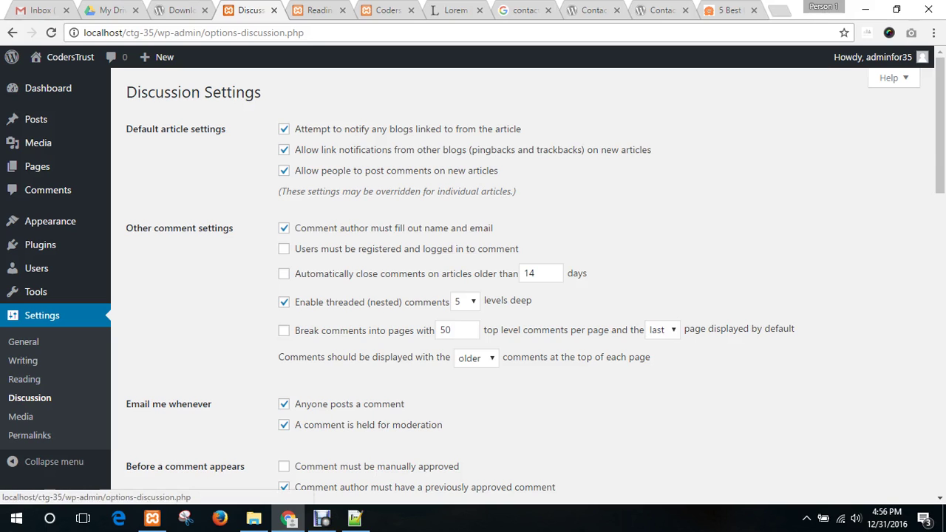
{"action": "scroll", "coordinate": [517, 280], "scroll_direction": "down", "scroll_amount": 1}
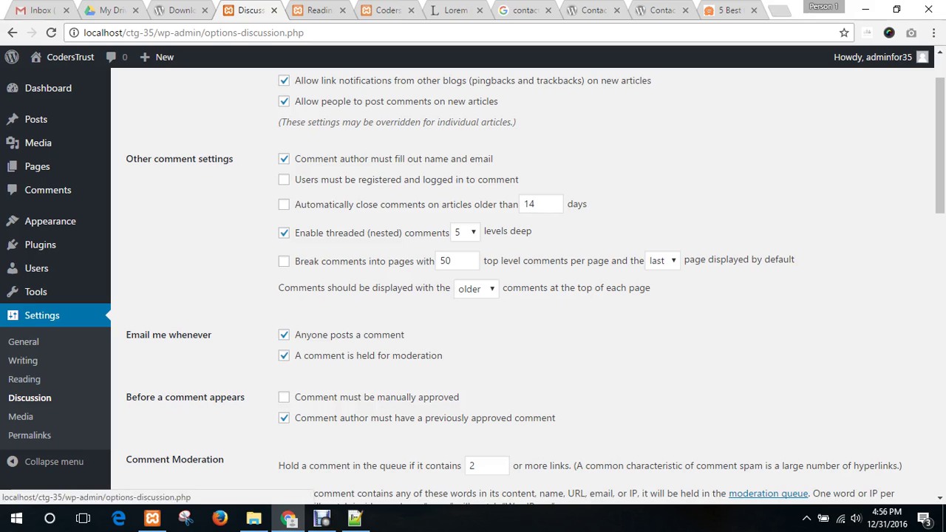
{"action": "left_click", "coordinate": [21, 416]}
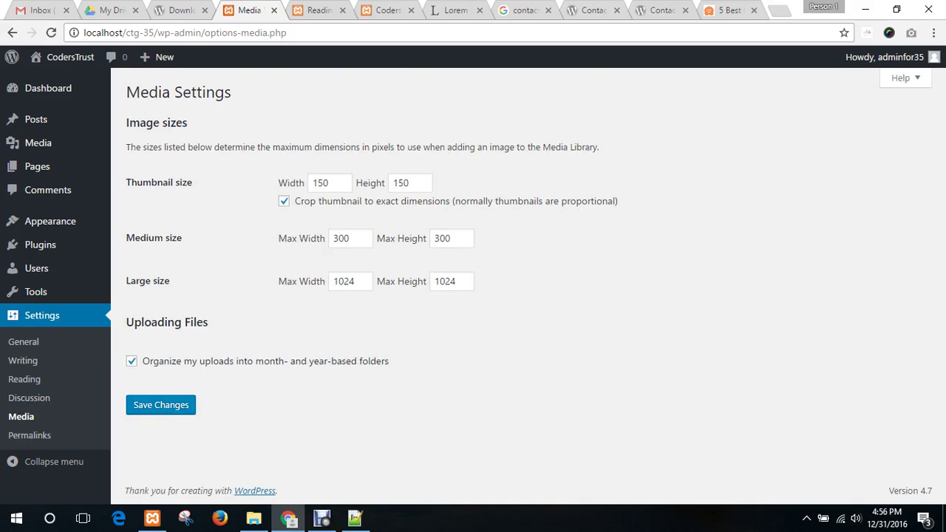
{"action": "left_click_drag", "start_coordinate": [192, 182], "coordinate": [142, 182]}
{"action": "left_click_drag", "start_coordinate": [181, 238], "coordinate": [135, 238]}
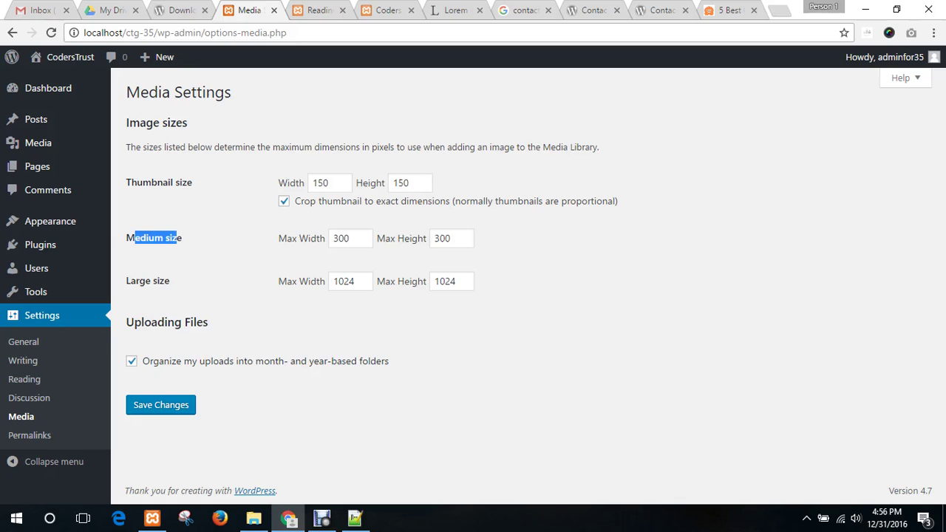
{"action": "left_click_drag", "start_coordinate": [170, 281], "coordinate": [139, 281]}
{"action": "left_click", "coordinate": [140, 282]}
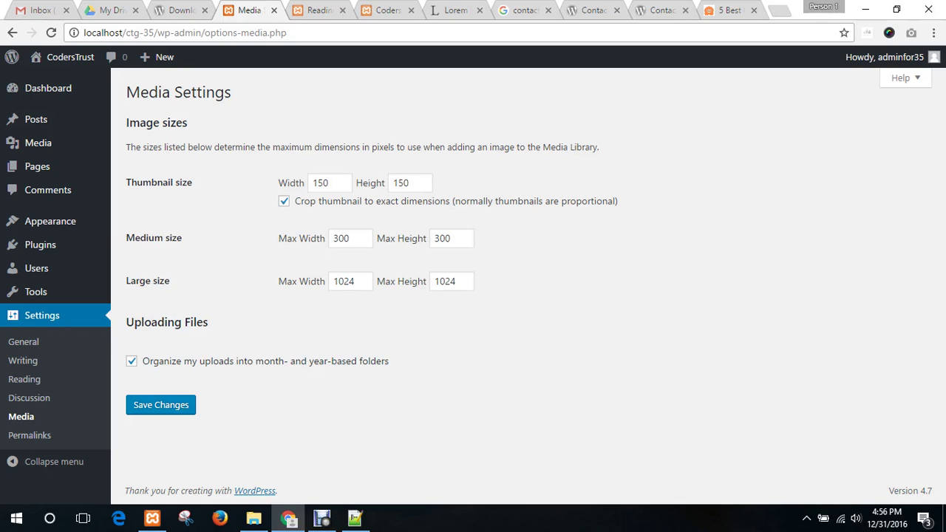
{"action": "left_click_drag", "start_coordinate": [209, 322], "coordinate": [126, 322]}
{"action": "left_click", "coordinate": [128, 322]}
- Review Permalink Settings: Post name (/%postname%/) with blank Category and Tag bases
{"action": "left_click", "coordinate": [30, 435]}
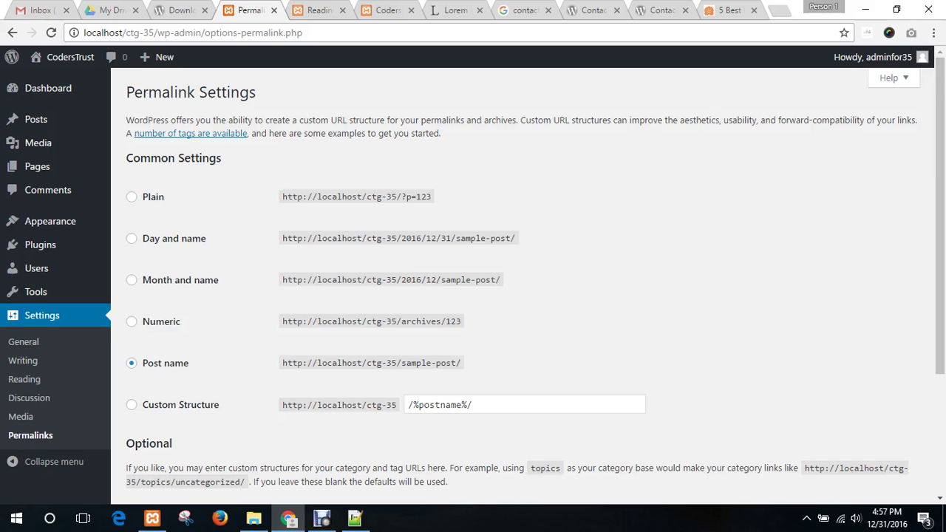
{"action": "scroll", "coordinate": [518, 281], "scroll_direction": "down", "scroll_amount": 3}
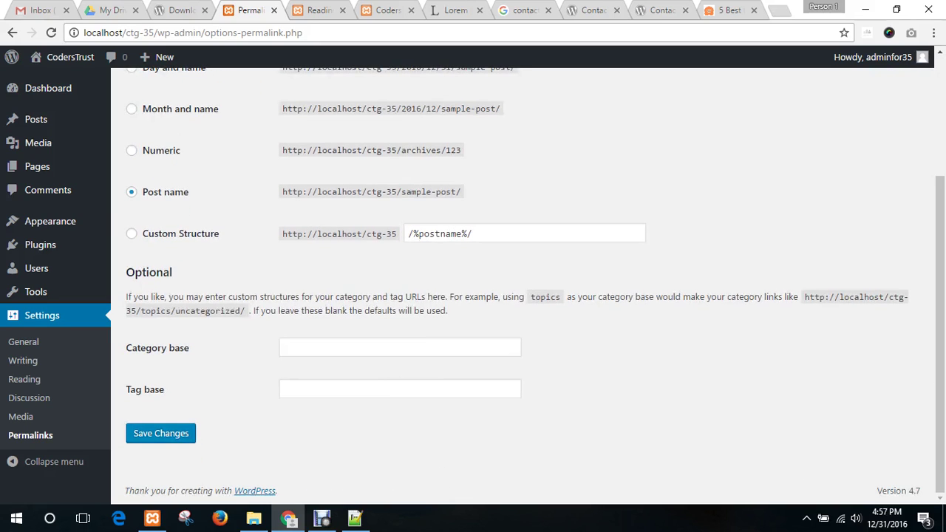
{"action": "scroll", "coordinate": [518, 281], "scroll_direction": "up", "scroll_amount": 1}
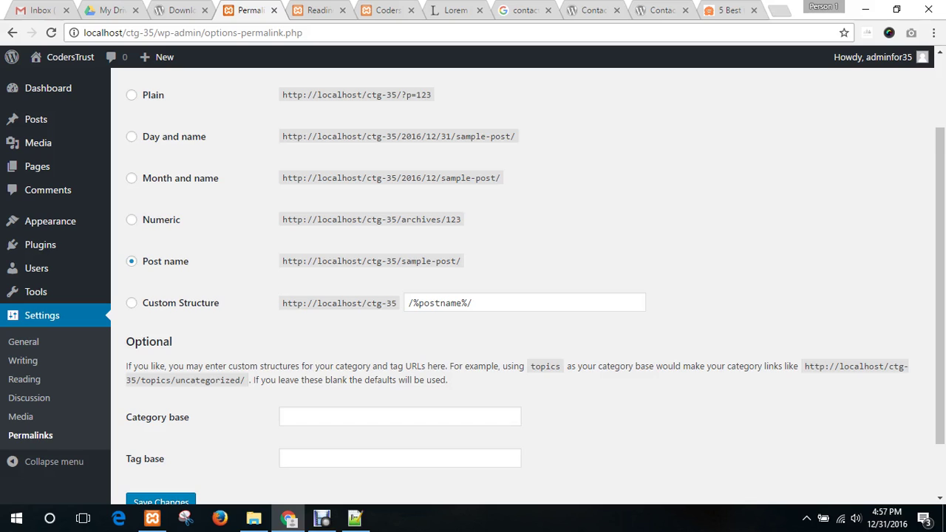
{"action": "scroll", "coordinate": [517, 281], "scroll_direction": "down", "scroll_amount": 1}
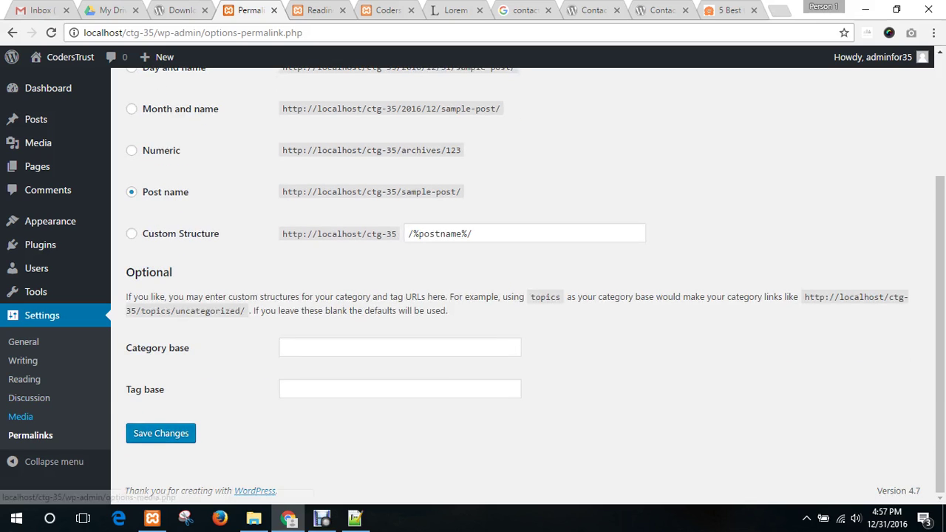
{"action": "scroll", "coordinate": [22, 416], "scroll_direction": "up", "scroll_amount": 3}
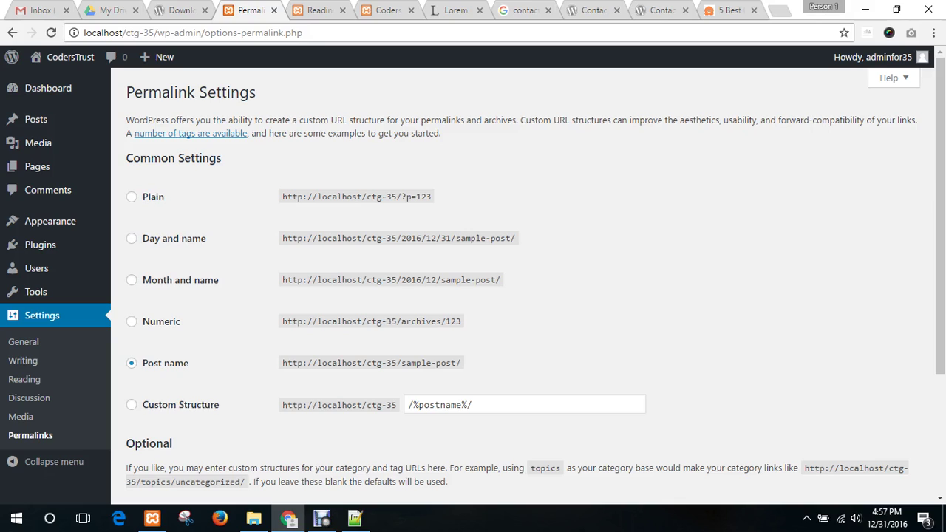
{"action": "mouse_move", "coordinate": [36, 292]}
{"action": "scroll", "coordinate": [535, 281], "scroll_direction": "down", "scroll_amount": 3}
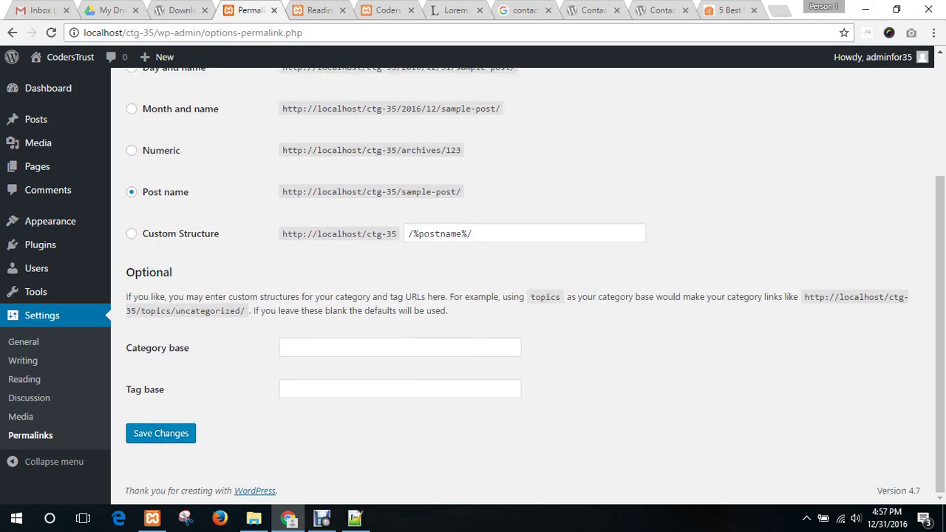
{"action": "scroll", "coordinate": [535, 281], "scroll_direction": "up", "scroll_amount": 3}
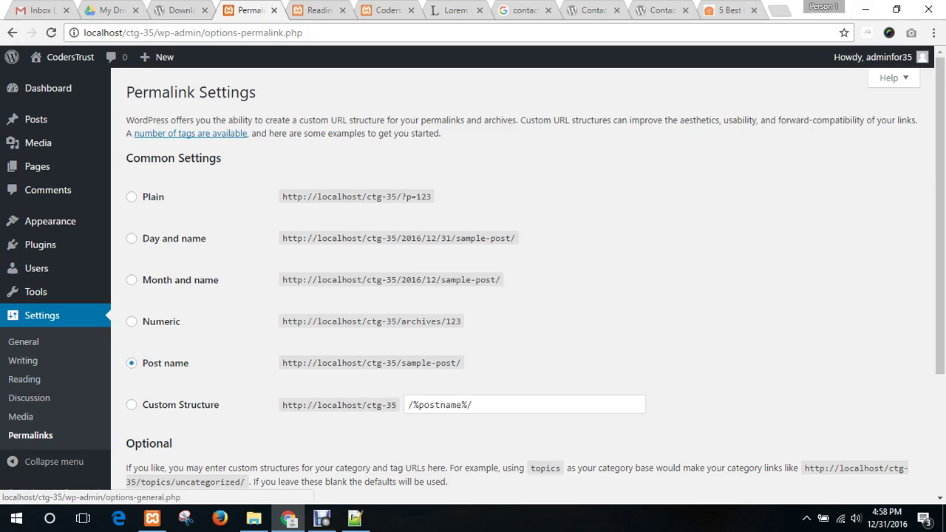
{"action": "mouse_move", "coordinate": [51, 221]}
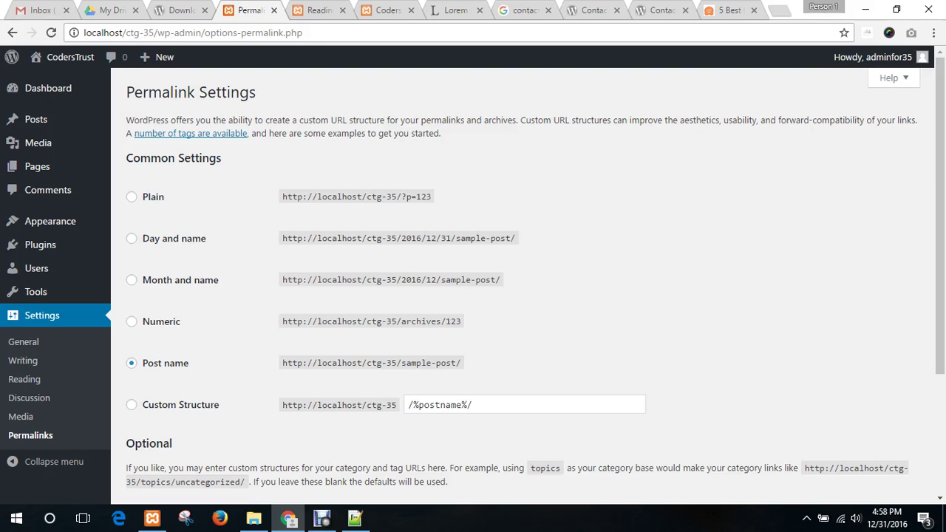
{"action": "scroll", "coordinate": [528, 281], "scroll_direction": "down", "scroll_amount": 1}
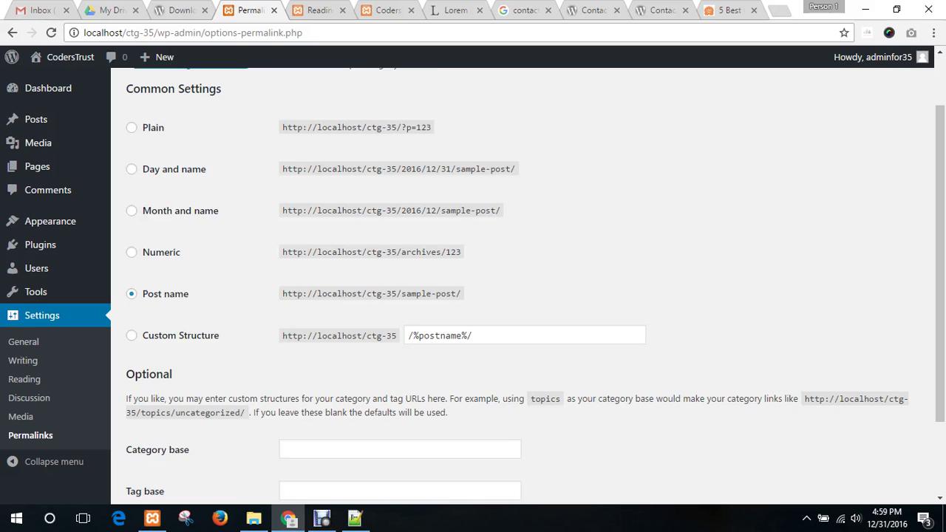
{"action": "scroll", "coordinate": [528, 281], "scroll_direction": "up", "scroll_amount": 1}
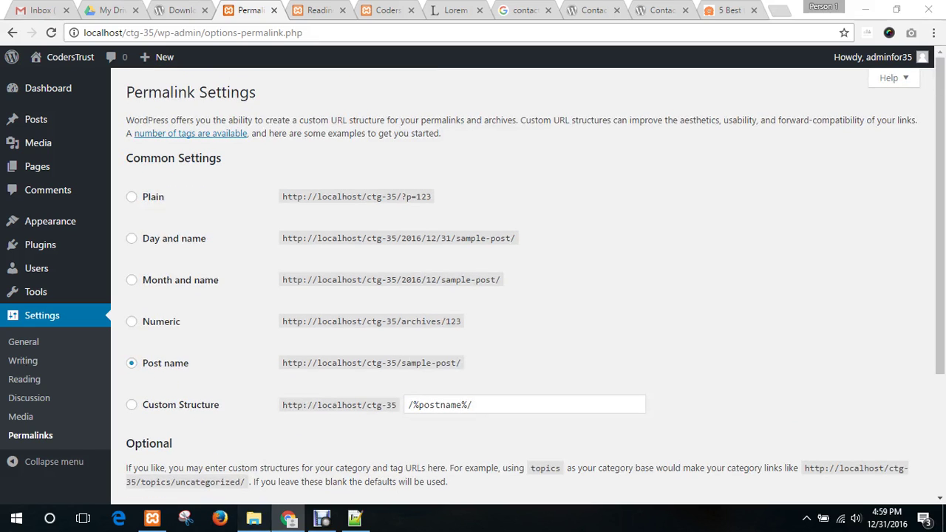
- In File Explorer's ctg-35 site folder, look over its folders and open wp-content
{"action": "left_click", "coordinate": [253, 518]}
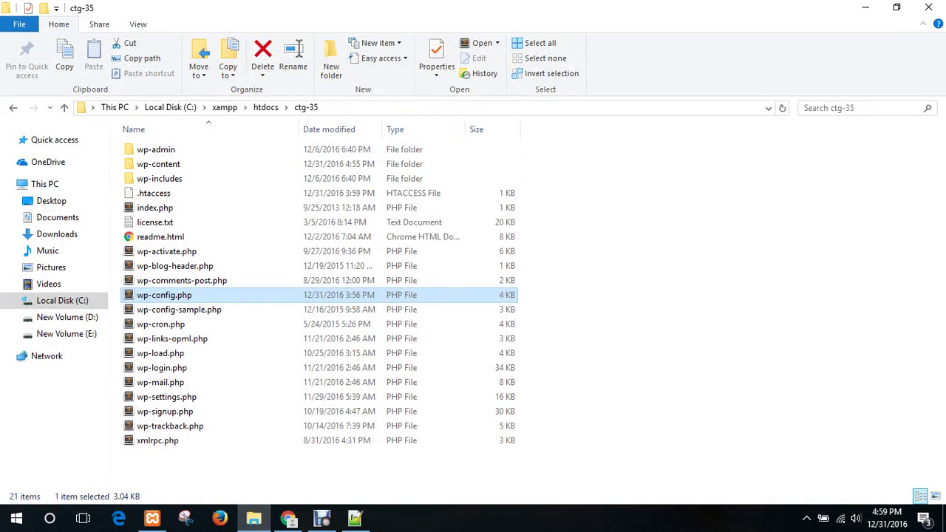
{"action": "key", "text": "ctrl+a"}
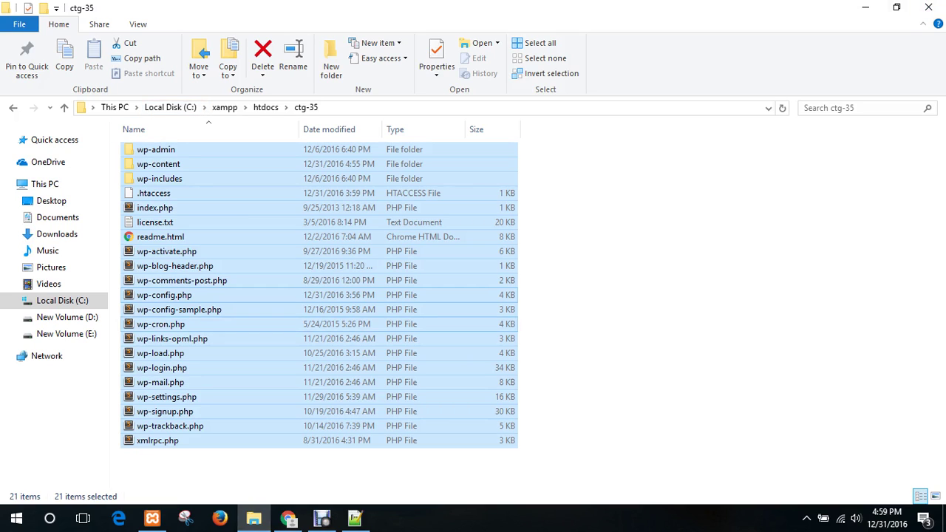
{"action": "left_click", "coordinate": [584, 350]}
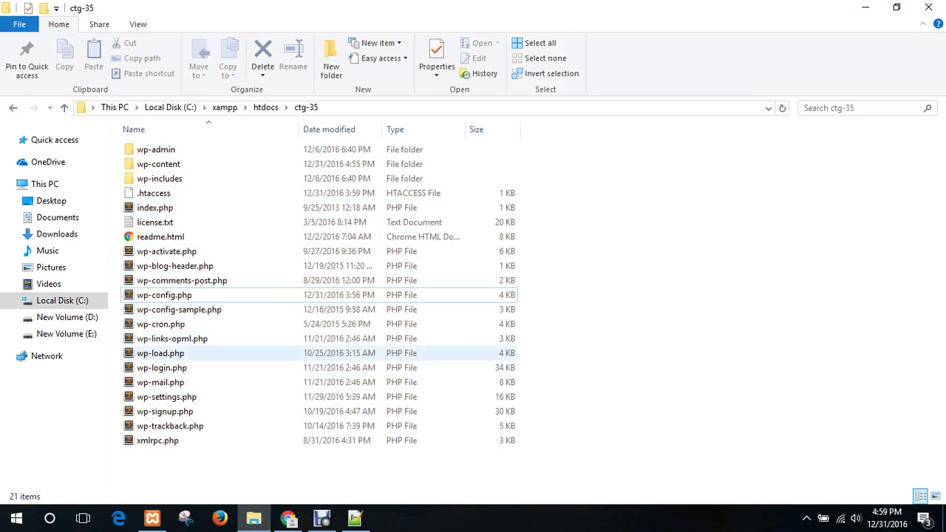
{"action": "left_click", "coordinate": [166, 149]}
{"action": "left_click", "coordinate": [166, 164]}
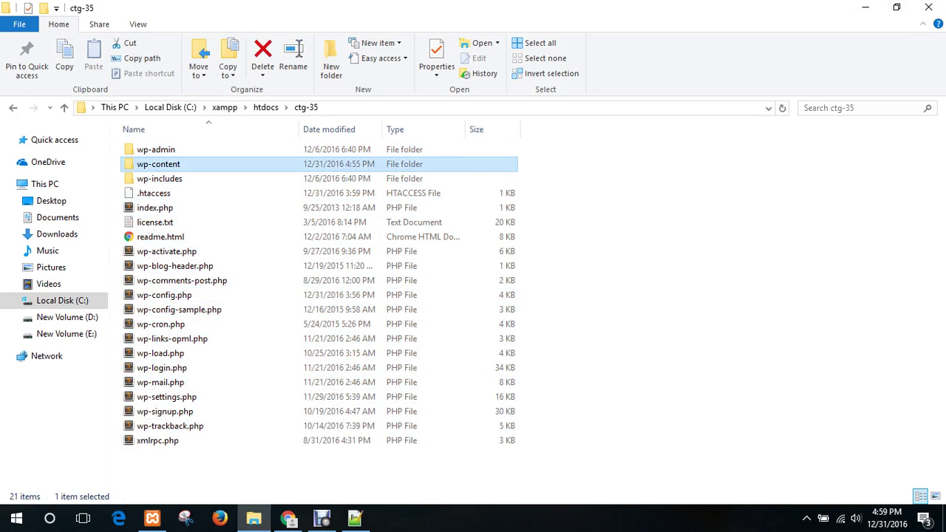
{"action": "left_click", "coordinate": [159, 179]}
{"action": "key", "text": "Return"}
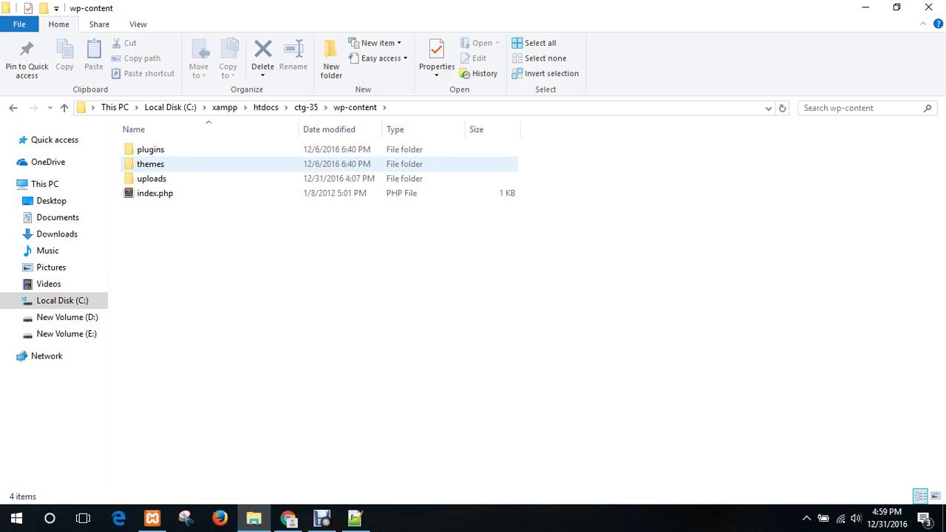
- Browse the themes and plugins folders, ending in themes, then return to the browser
{"action": "left_click", "coordinate": [150, 149]}
{"action": "left_click", "coordinate": [150, 164]}
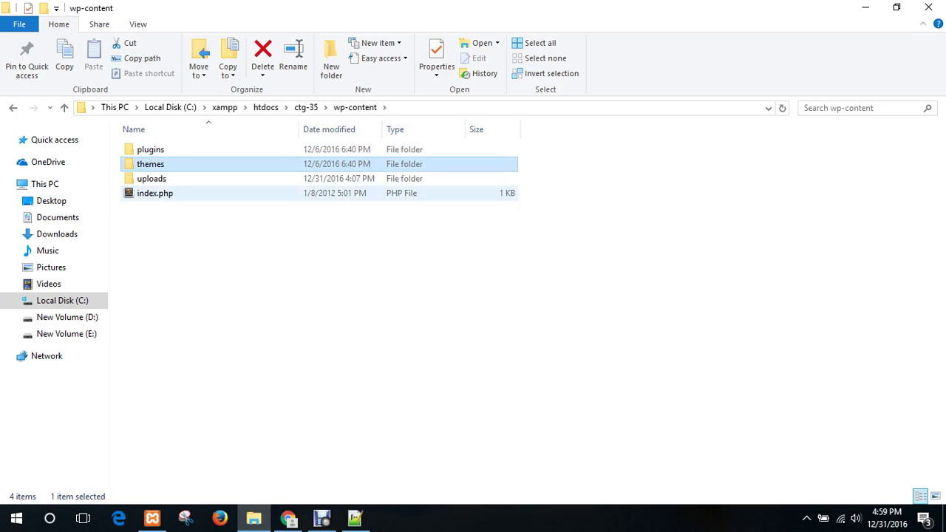
{"action": "left_click", "coordinate": [152, 179]}
{"action": "left_click", "coordinate": [150, 149]}
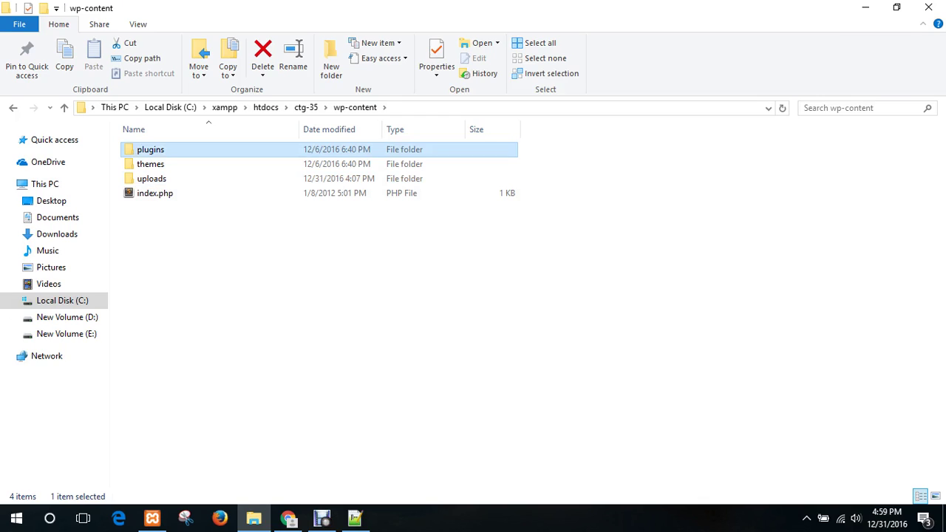
{"action": "double_click", "coordinate": [150, 164]}
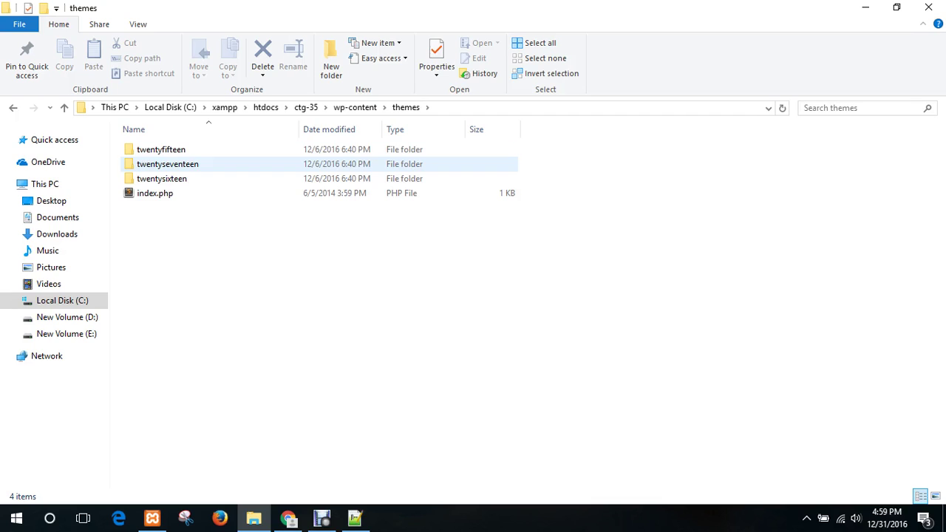
{"action": "left_click", "coordinate": [354, 107]}
{"action": "double_click", "coordinate": [150, 150]}
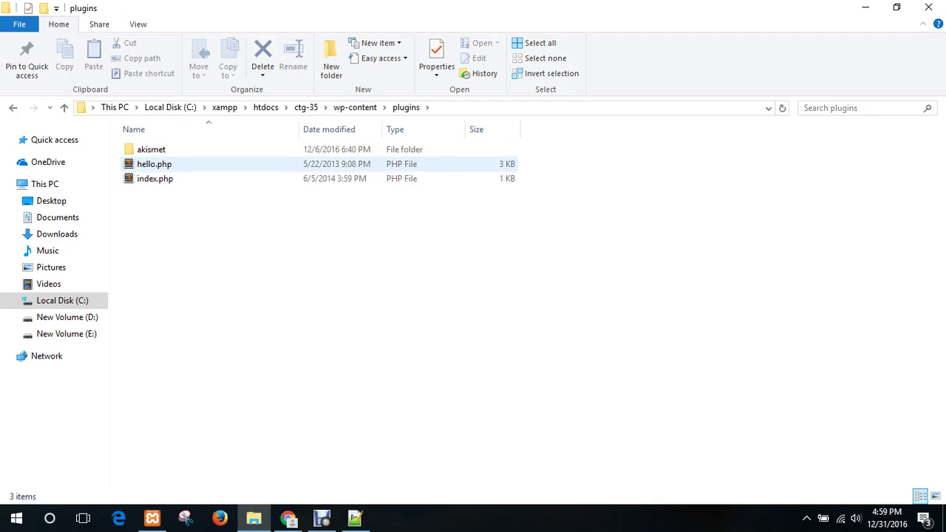
{"action": "left_click", "coordinate": [355, 107]}
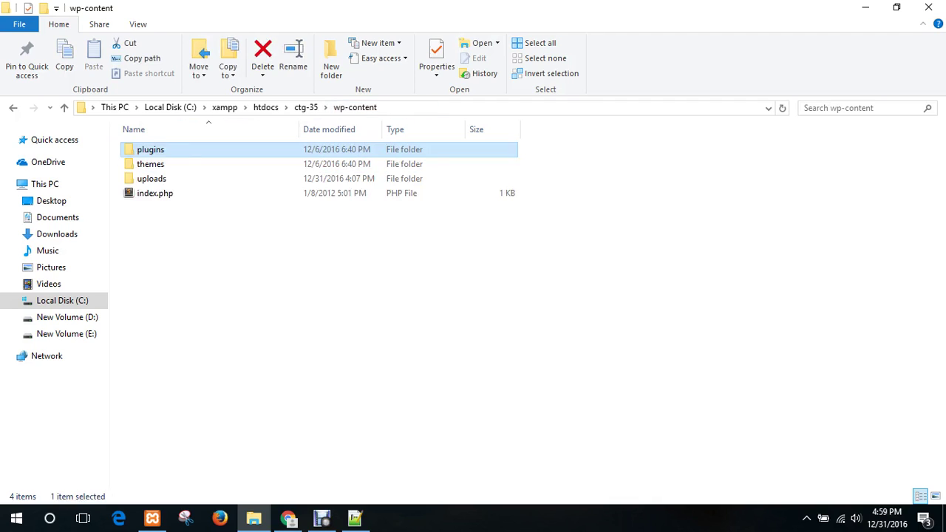
{"action": "double_click", "coordinate": [266, 164]}
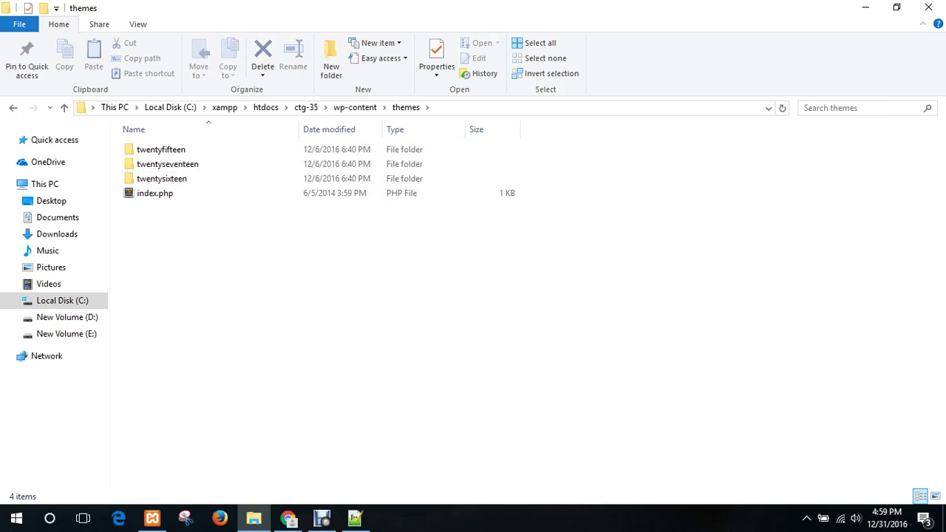
{"action": "left_click", "coordinate": [287, 517]}
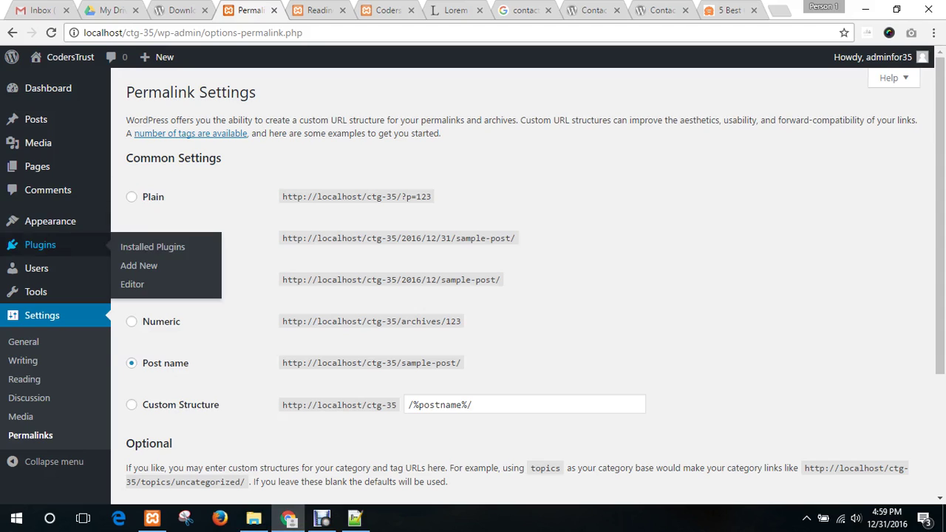
- Compare the Themes page (Twenty Fifteen active) with the themes folder in File Explorer
{"action": "left_click", "coordinate": [135, 223]}
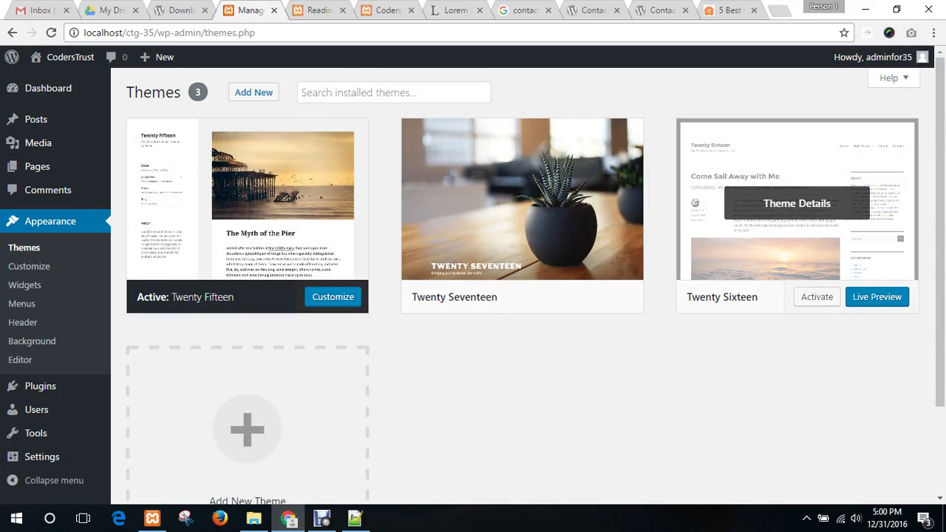
{"action": "left_click", "coordinate": [254, 518]}
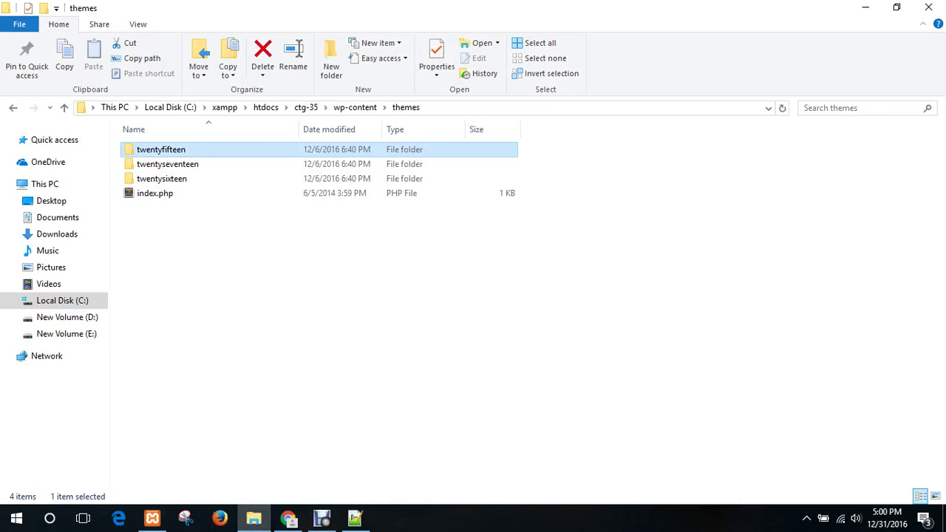
- Browse the uploads folder down through 2016 and its 12 month image folder
{"action": "left_click", "coordinate": [161, 178]}
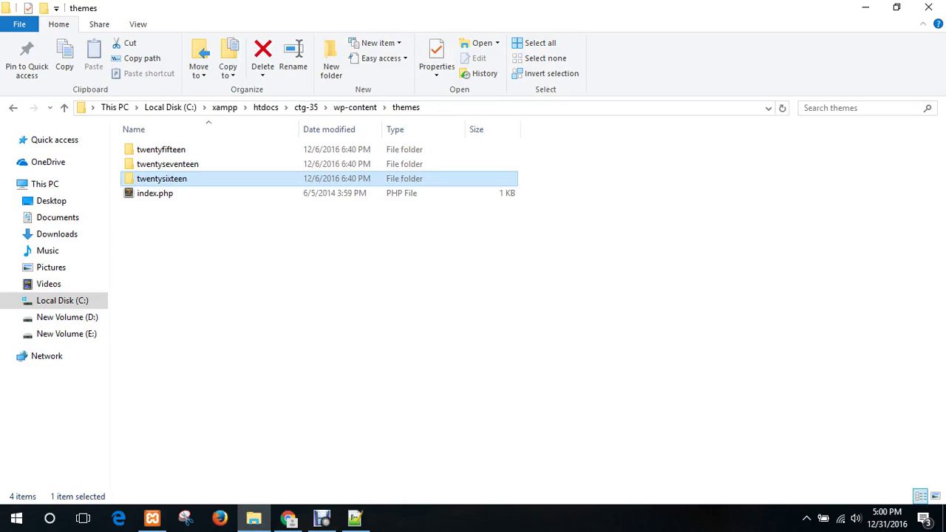
{"action": "left_click", "coordinate": [322, 295]}
{"action": "left_click", "coordinate": [354, 107]}
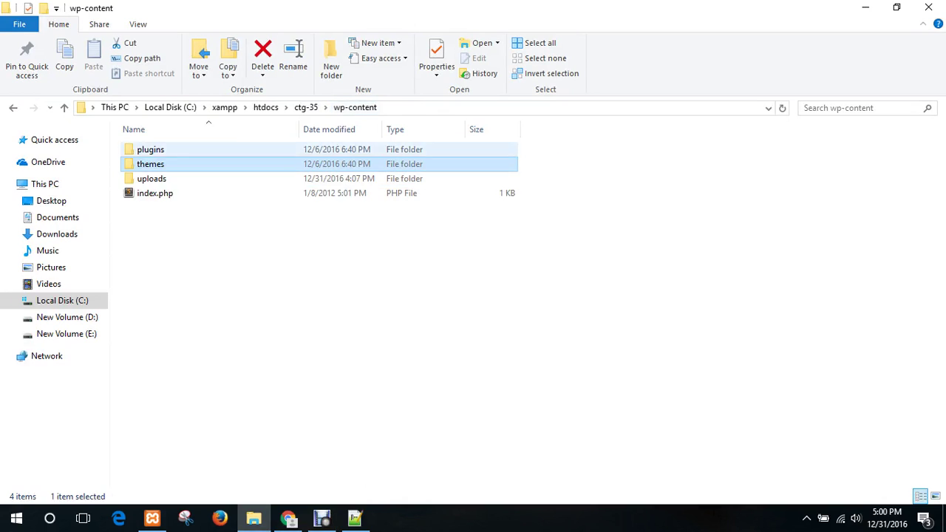
{"action": "double_click", "coordinate": [151, 178]}
{"action": "double_click", "coordinate": [145, 149]}
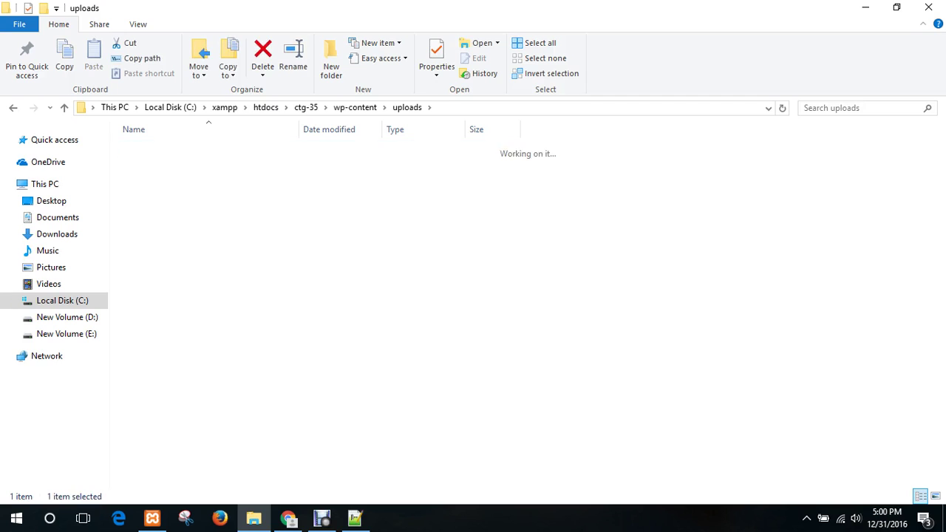
{"action": "double_click", "coordinate": [145, 149]}
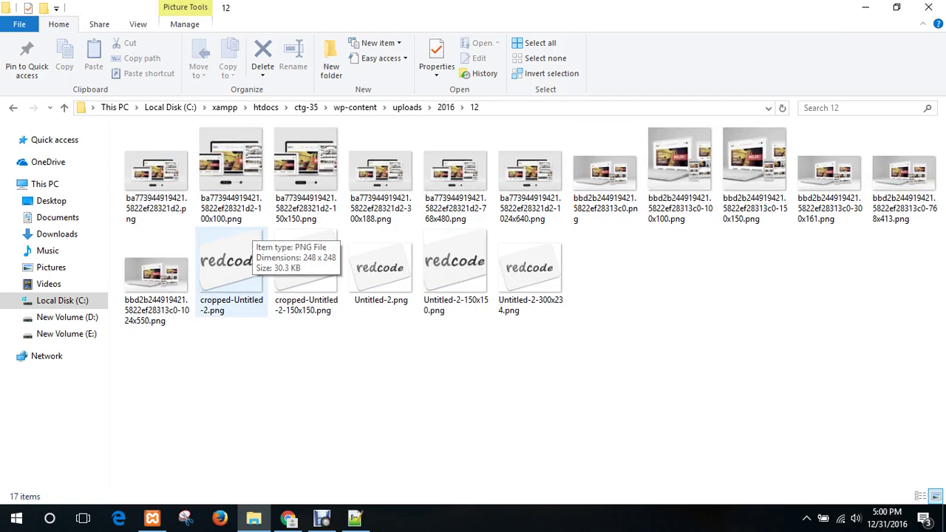
{"action": "left_click", "coordinate": [445, 107]}
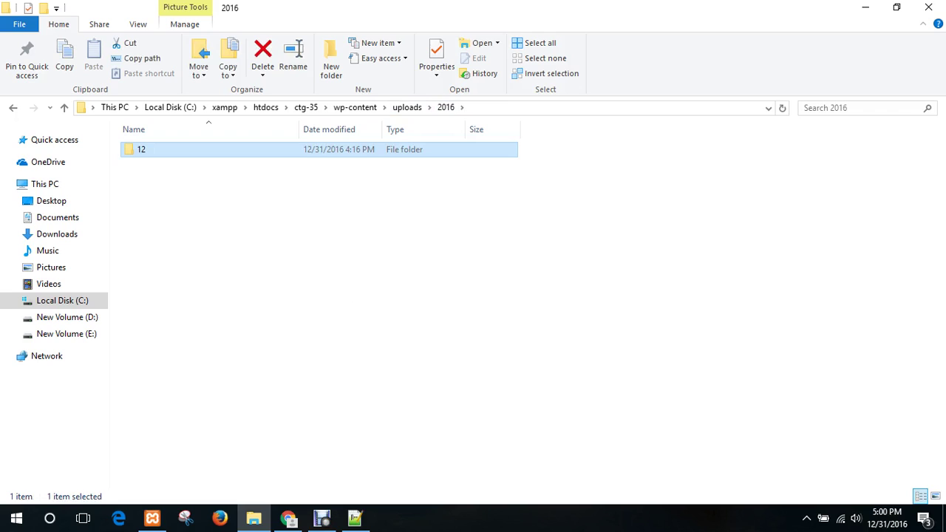
{"action": "left_click", "coordinate": [408, 107]}
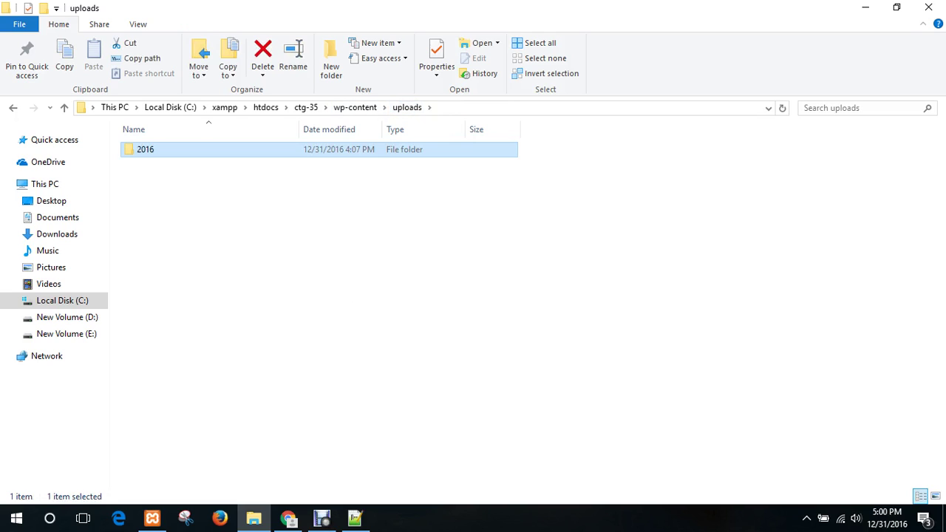
{"action": "key", "text": "Return"}
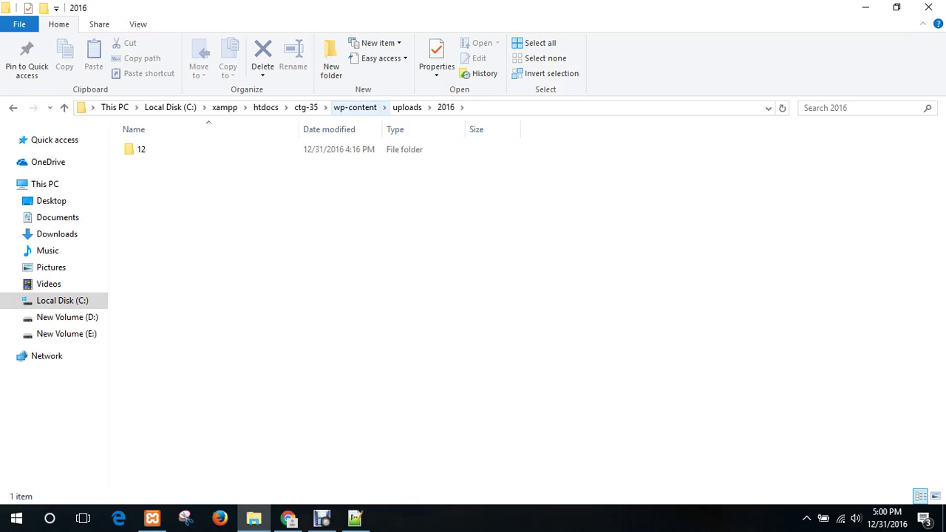
{"action": "left_click", "coordinate": [406, 107]}
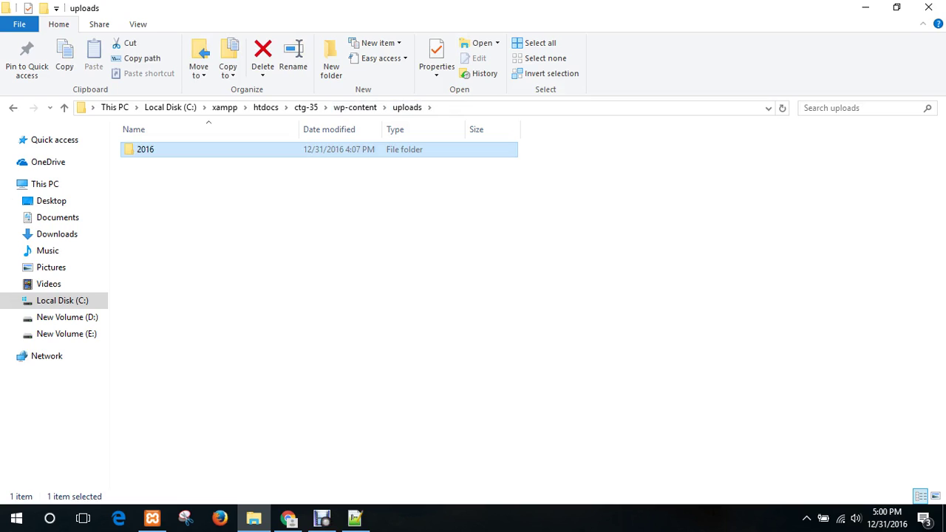
- Check the themes and plugins folders in wp-content, then return to the WordPress Themes page
{"action": "left_click", "coordinate": [355, 107]}
{"action": "left_click", "coordinate": [150, 164]}
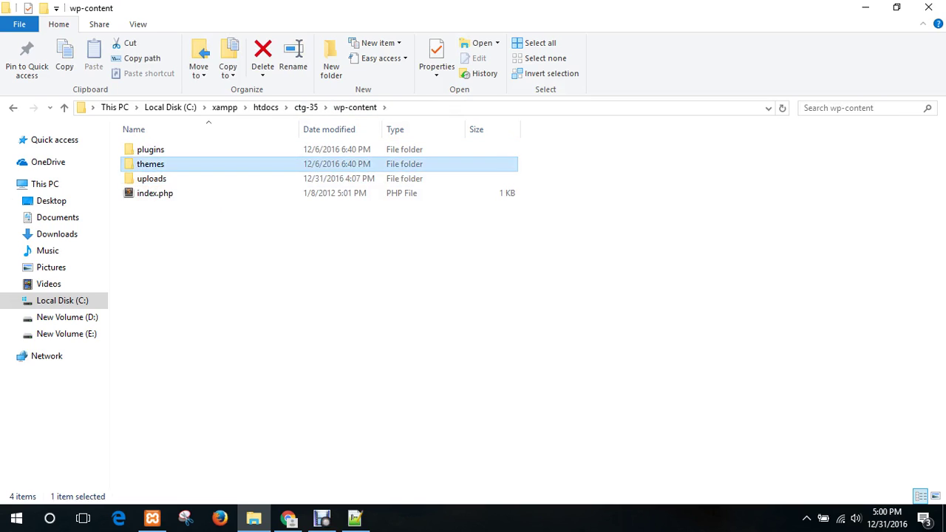
{"action": "double_click", "coordinate": [150, 164]}
{"action": "left_click", "coordinate": [355, 107]}
{"action": "double_click", "coordinate": [150, 149]}
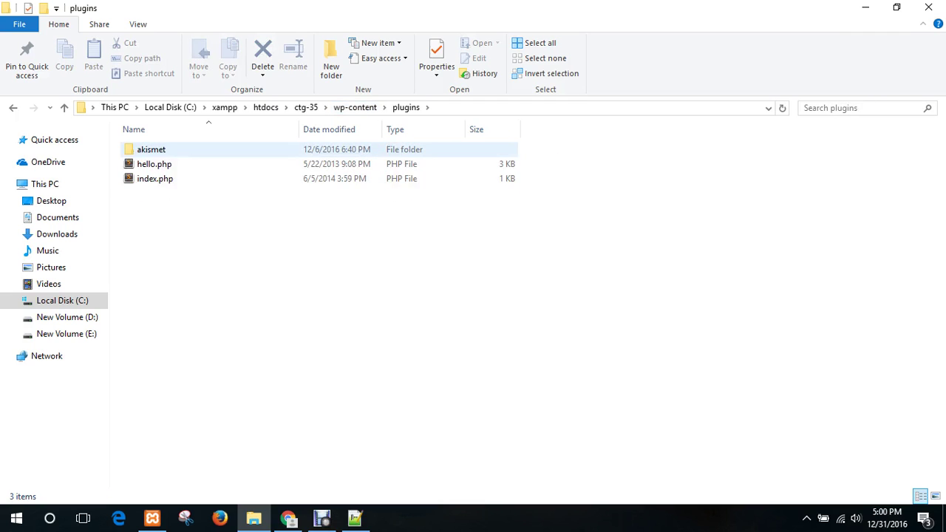
{"action": "left_click", "coordinate": [354, 108]}
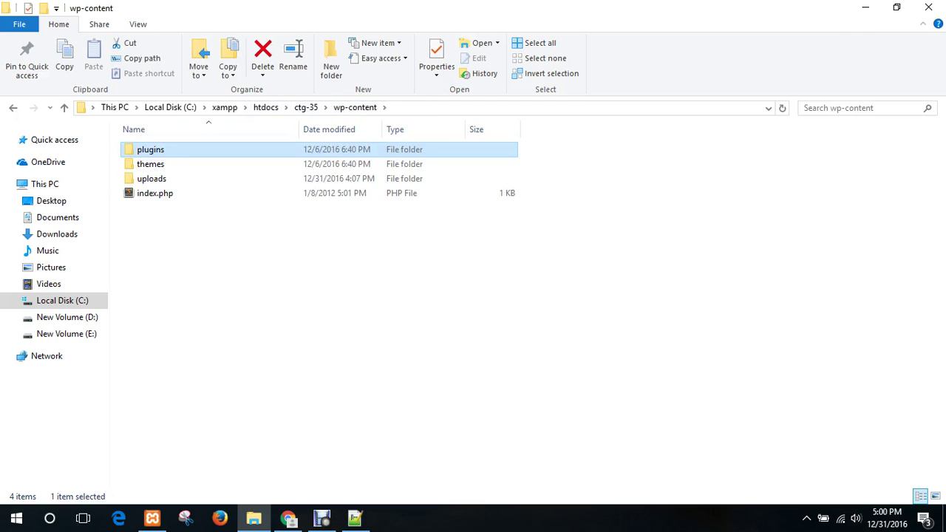
{"action": "left_click", "coordinate": [255, 273]}
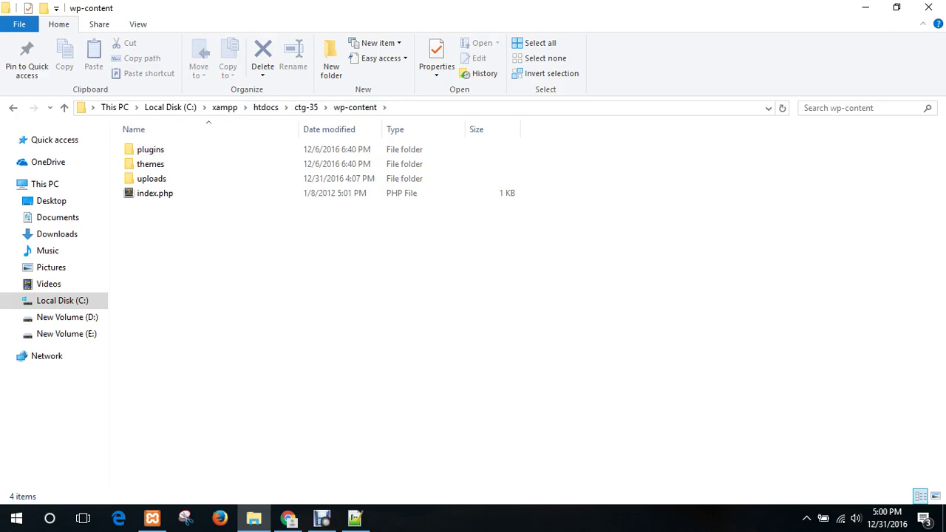
{"action": "left_click", "coordinate": [287, 518]}
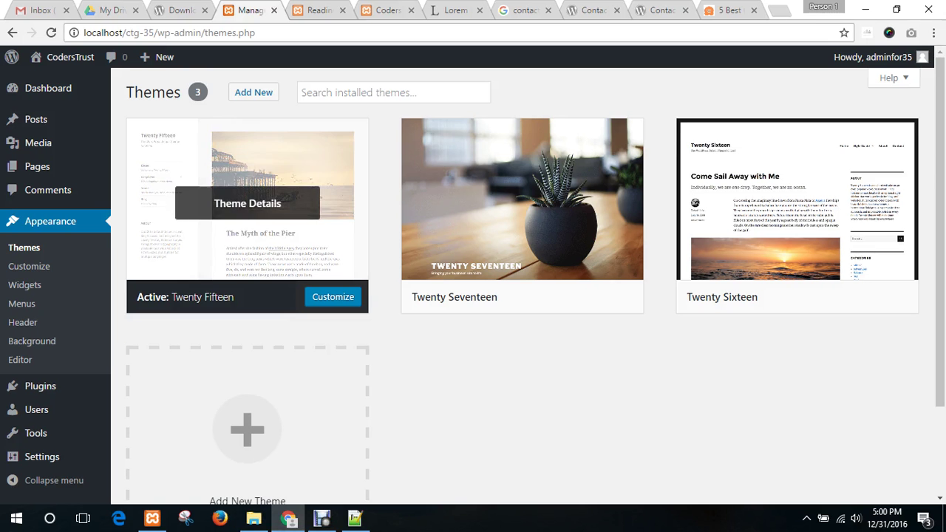
- Search Add Themes for 'enigma' (9 results) and try installing Enigma, which hits an Internal Server Error
{"action": "left_click", "coordinate": [50, 221]}
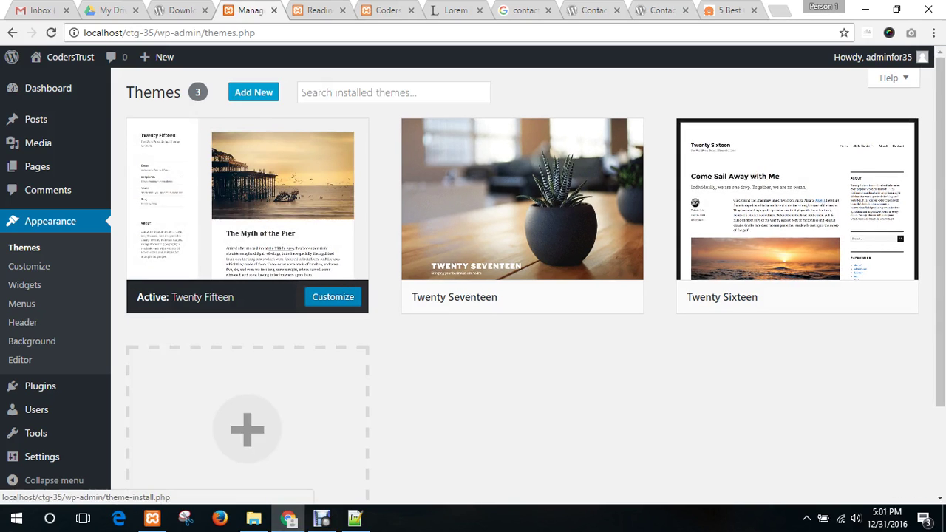
{"action": "left_click", "coordinate": [254, 92]}
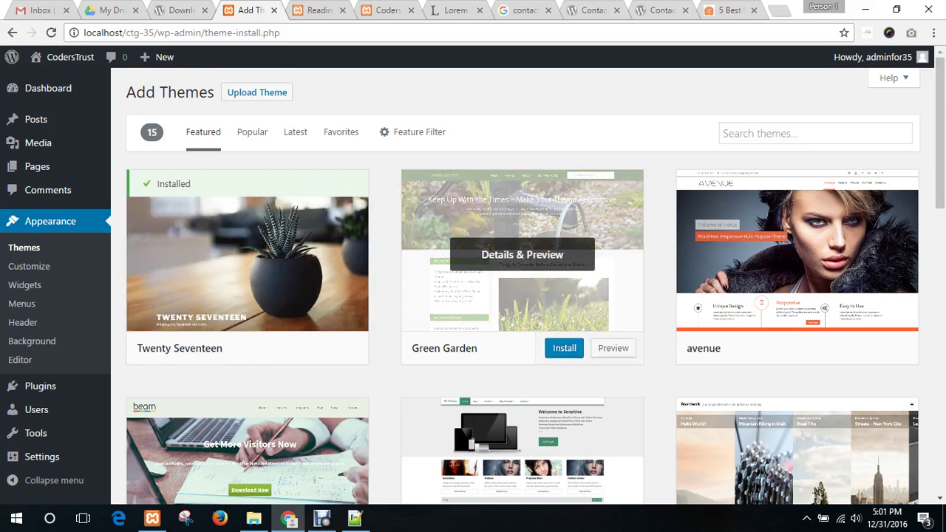
{"action": "scroll", "coordinate": [521, 266], "scroll_direction": "down", "scroll_amount": 3}
{"action": "scroll", "coordinate": [522, 266], "scroll_direction": "up", "scroll_amount": 3}
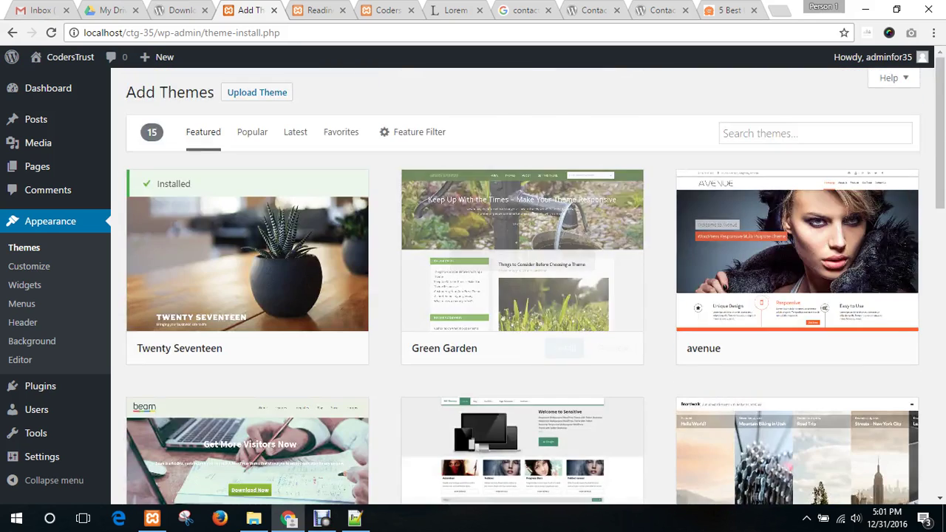
{"action": "left_click", "coordinate": [815, 133]}
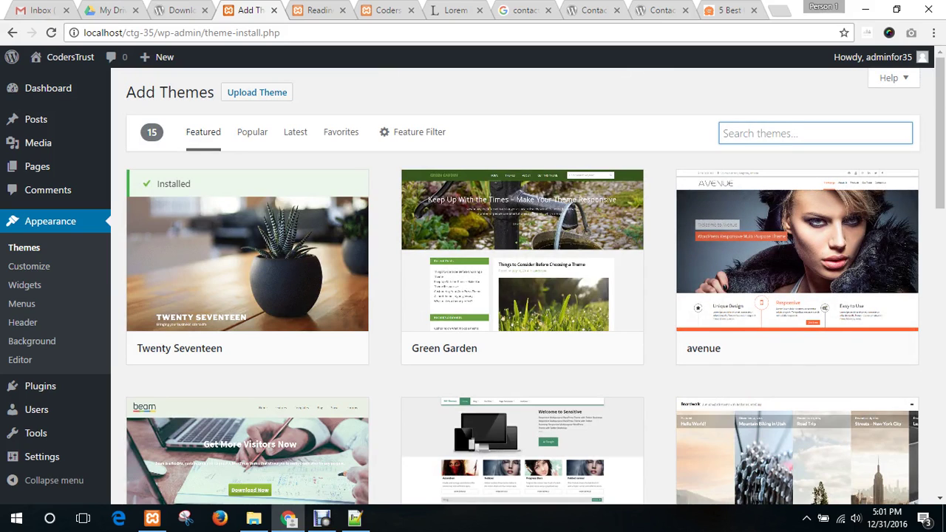
{"action": "type", "text": "enigma"}
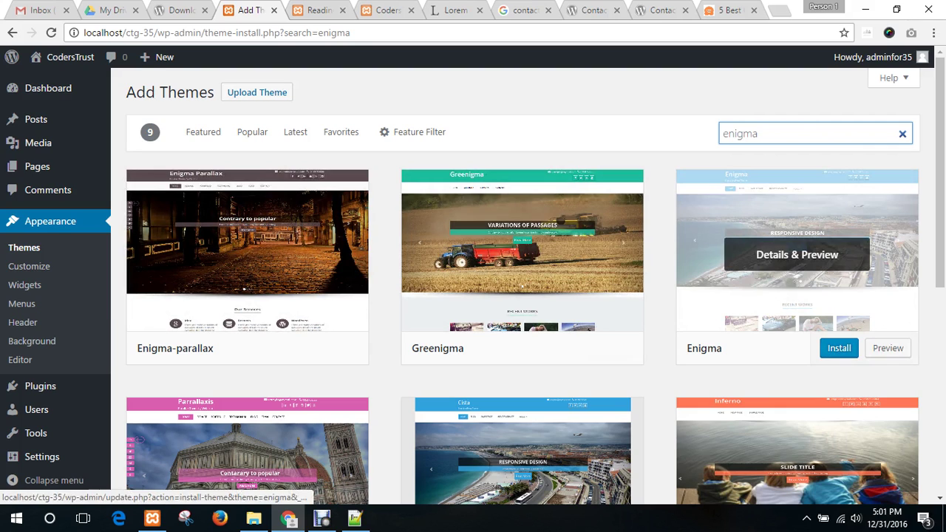
{"action": "left_click", "coordinate": [838, 348]}
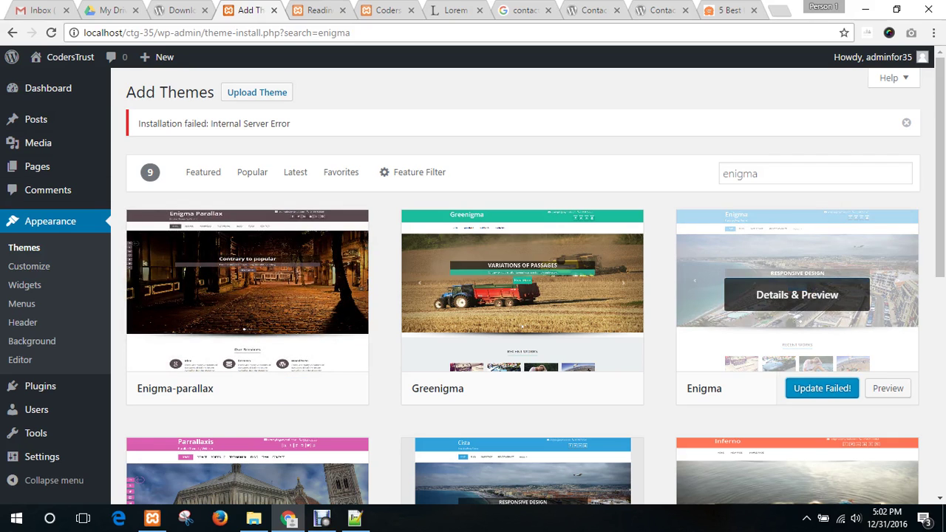
- Install the cista theme, check the install error message, then activate cista
{"action": "scroll", "coordinate": [523, 286], "scroll_direction": "down", "scroll_amount": 3}
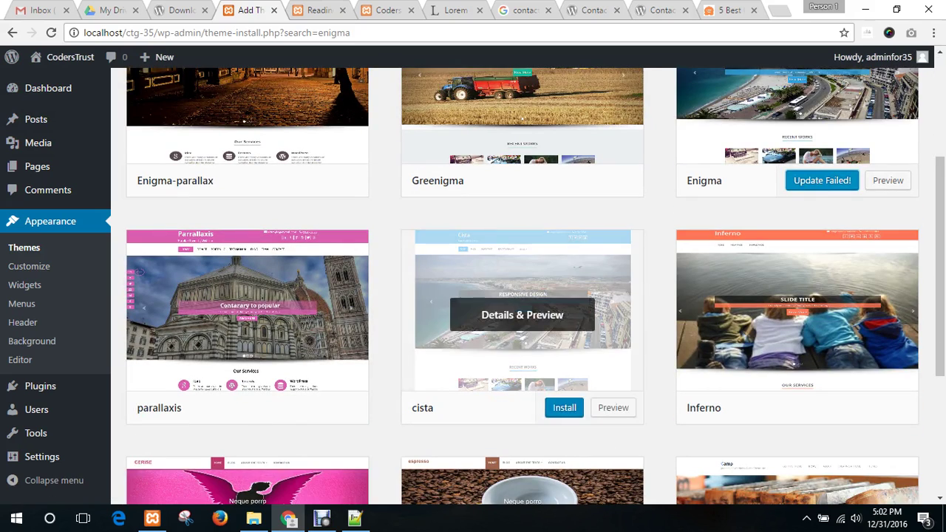
{"action": "left_click", "coordinate": [547, 407]}
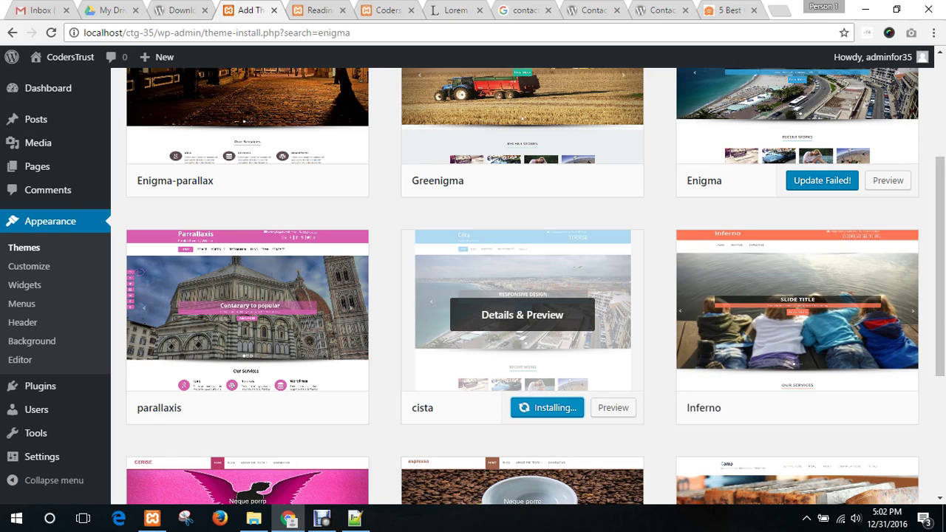
{"action": "scroll", "coordinate": [522, 315], "scroll_direction": "up", "scroll_amount": 1}
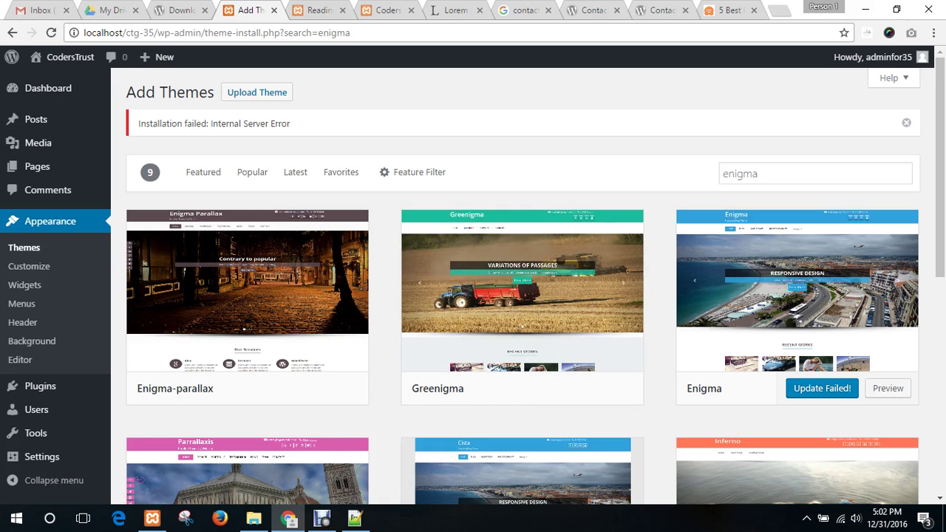
{"action": "triple_click", "coordinate": [214, 124]}
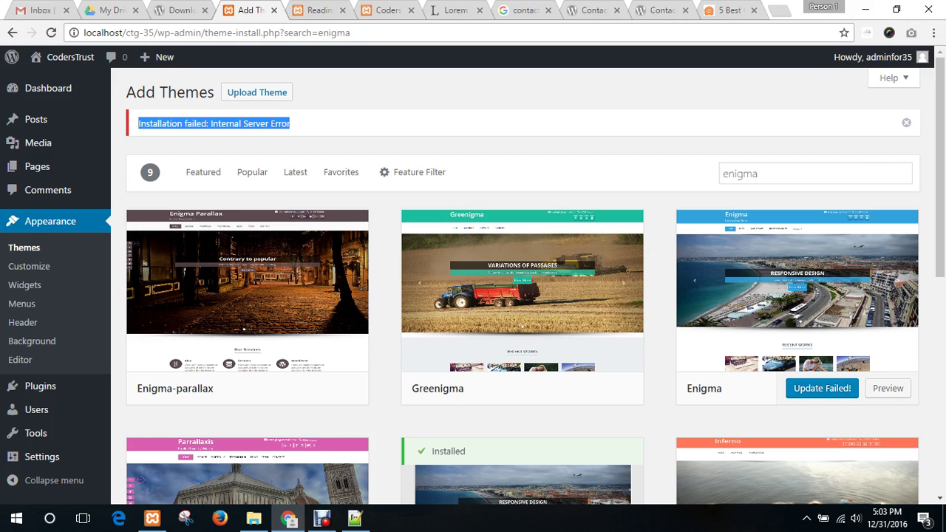
{"action": "scroll", "coordinate": [522, 296], "scroll_direction": "down", "scroll_amount": 3}
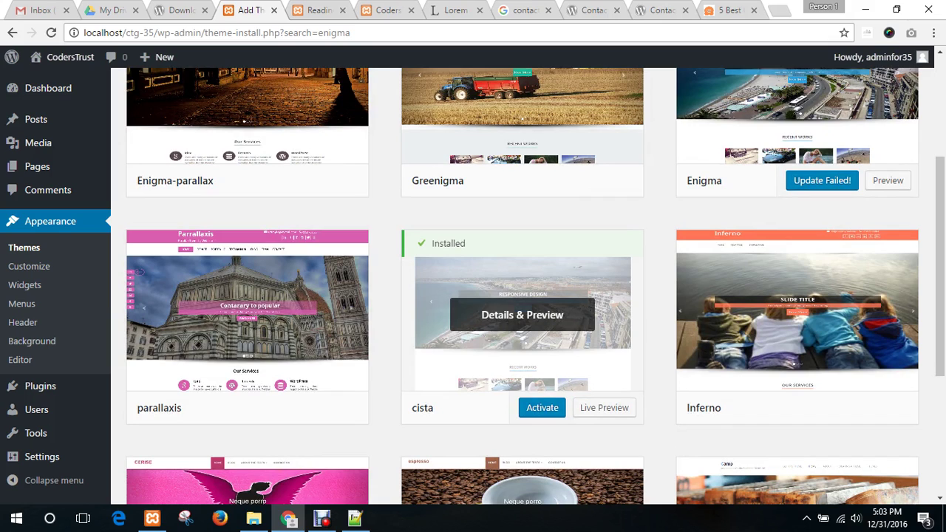
{"action": "left_click", "coordinate": [542, 408]}
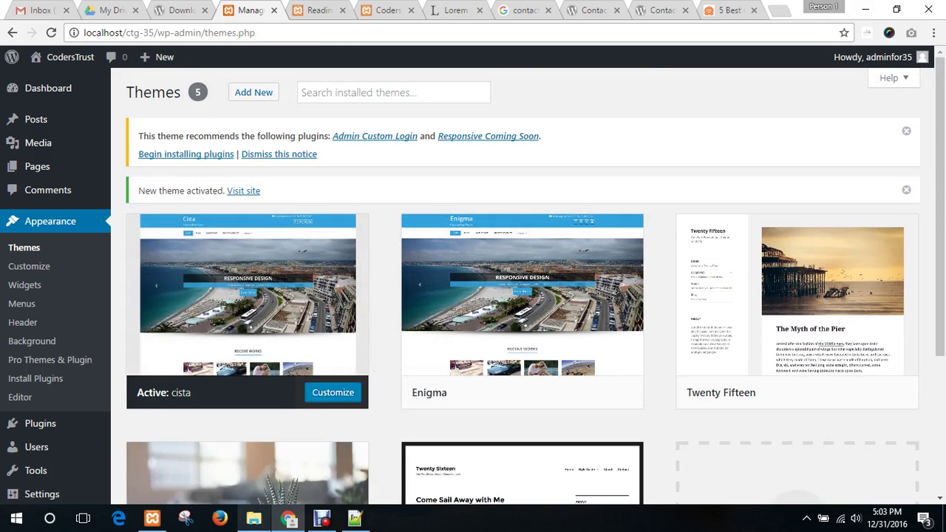
{"action": "key", "text": "alt+Tab"}
{"action": "double_click", "coordinate": [150, 164]}
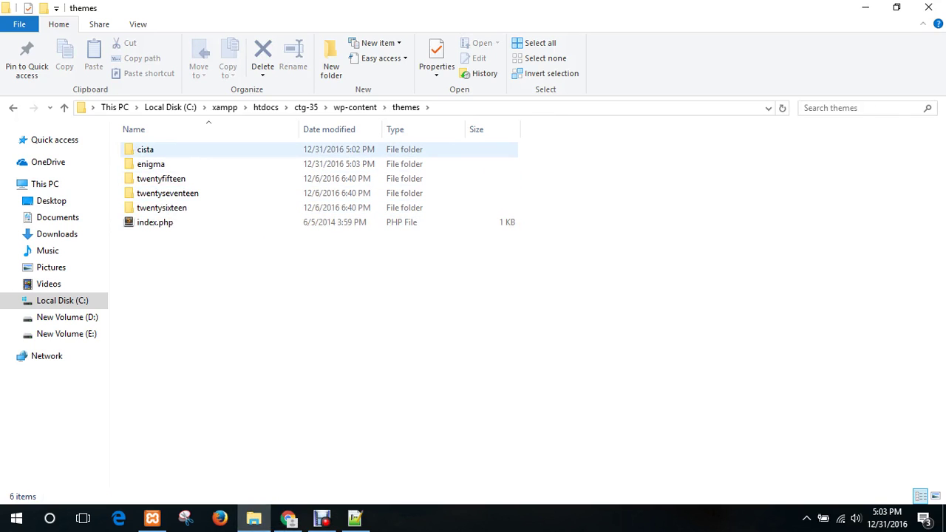
{"action": "left_click", "coordinate": [185, 149]}
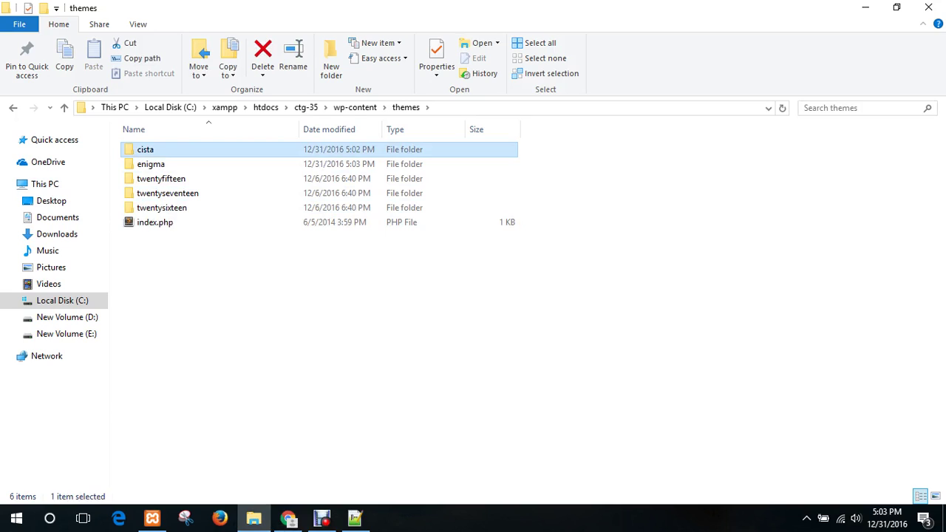
{"action": "left_click", "coordinate": [243, 325]}
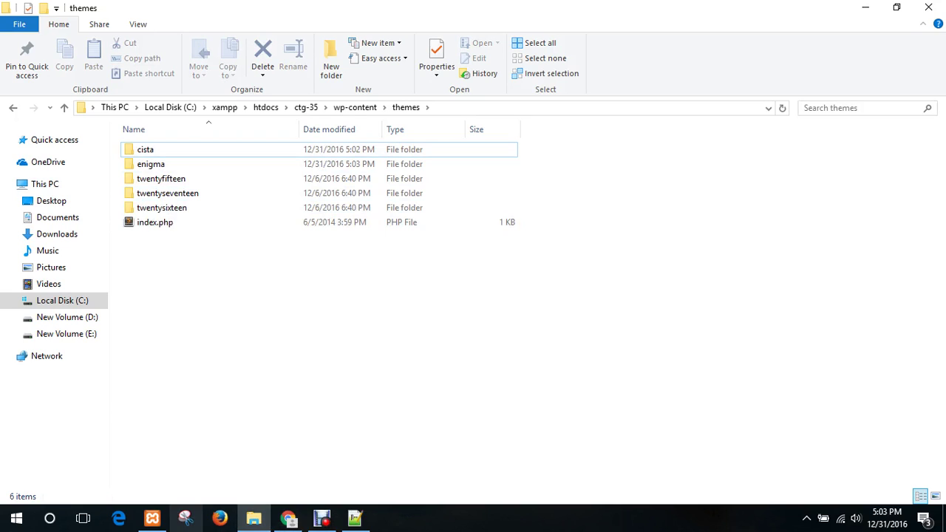
{"action": "left_click", "coordinate": [287, 518]}
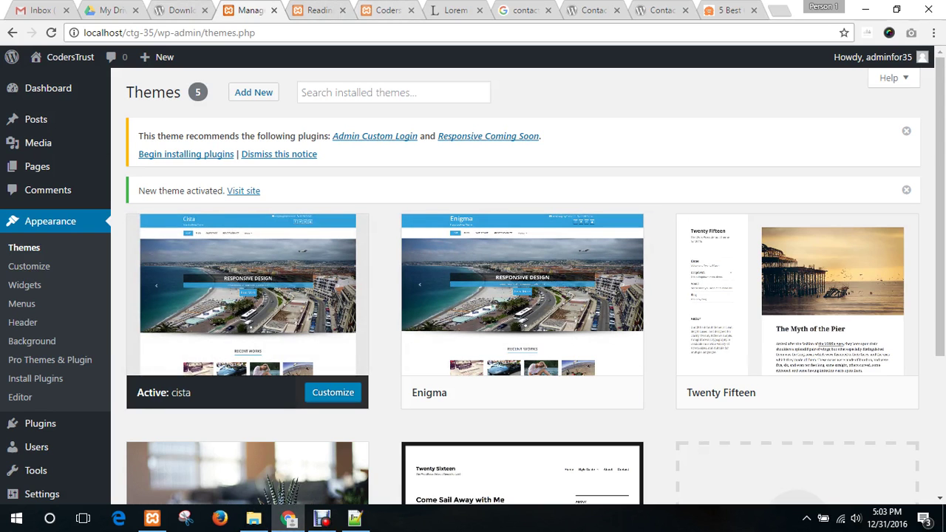
- Reload the CodersTrust site tab to show the new theme and close an unneeded tab
{"action": "left_click", "coordinate": [388, 10]}
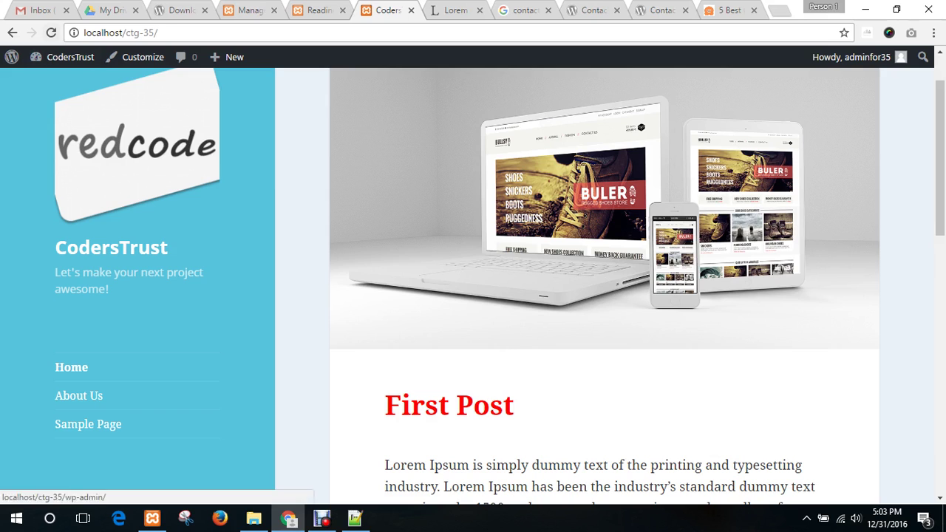
{"action": "left_click", "coordinate": [51, 33]}
{"action": "left_click", "coordinate": [343, 11]}
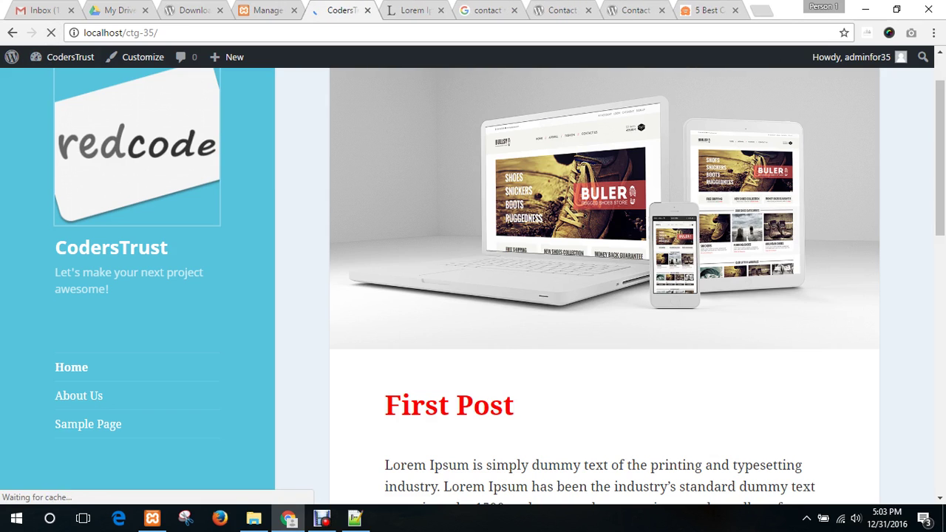
- Scroll through the homepage's services and recent works, then jump back to the top with the arrow
{"action": "scroll", "coordinate": [472, 296], "scroll_direction": "up", "scroll_amount": 2}
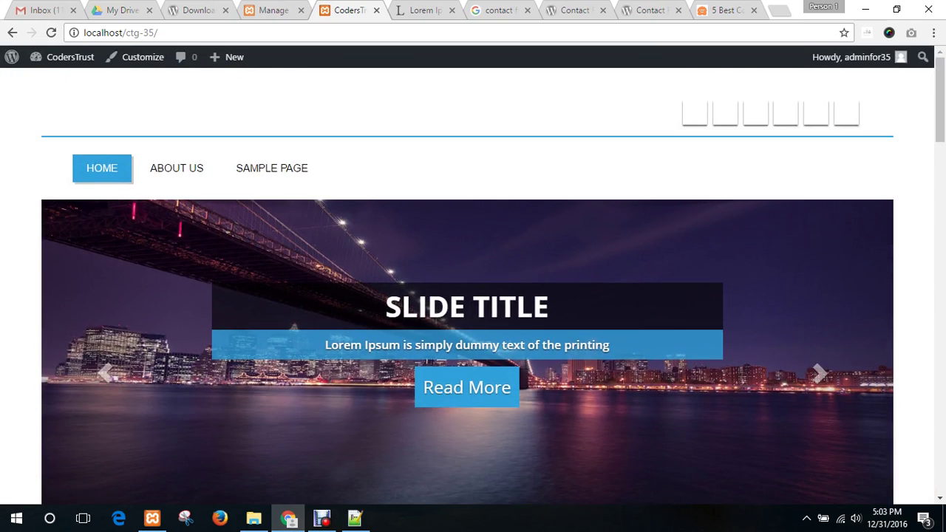
{"action": "scroll", "coordinate": [473, 296], "scroll_direction": "down", "scroll_amount": 4}
{"action": "scroll", "coordinate": [473, 296], "scroll_direction": "down", "scroll_amount": 8}
{"action": "scroll", "coordinate": [473, 296], "scroll_direction": "up", "scroll_amount": 5}
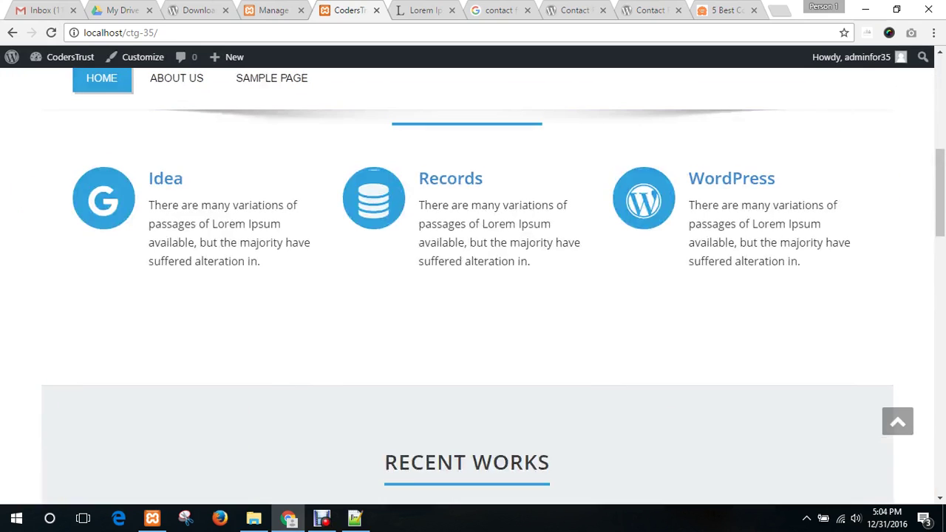
{"action": "scroll", "coordinate": [473, 296], "scroll_direction": "down", "scroll_amount": 10}
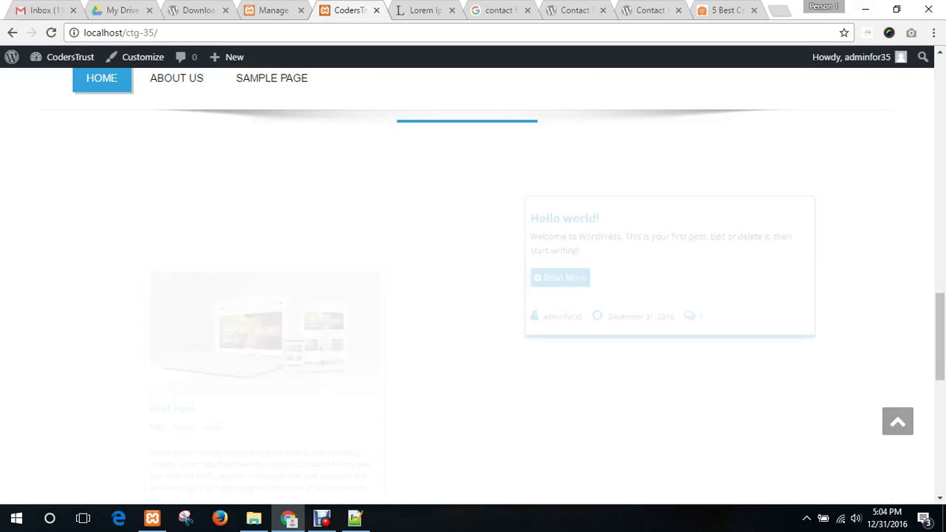
{"action": "scroll", "coordinate": [473, 296], "scroll_direction": "down", "scroll_amount": 7}
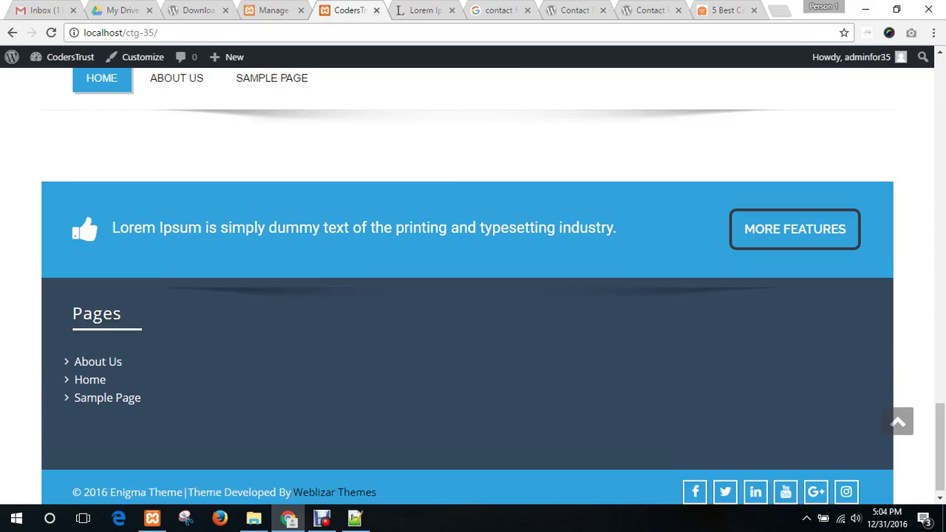
{"action": "left_click", "coordinate": [897, 422]}
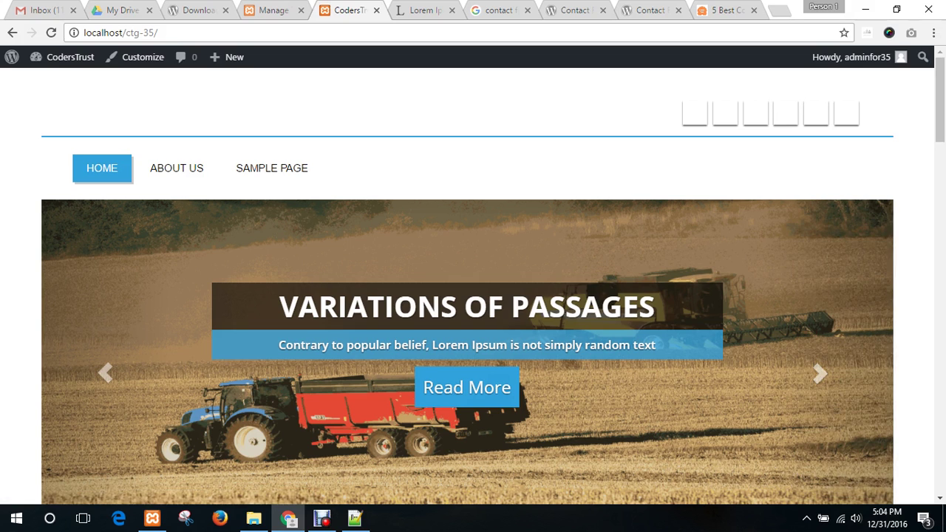
- Scroll down the homepage again past the blog to the footer and return to the top
{"action": "scroll", "coordinate": [472, 296], "scroll_direction": "down", "scroll_amount": 10}
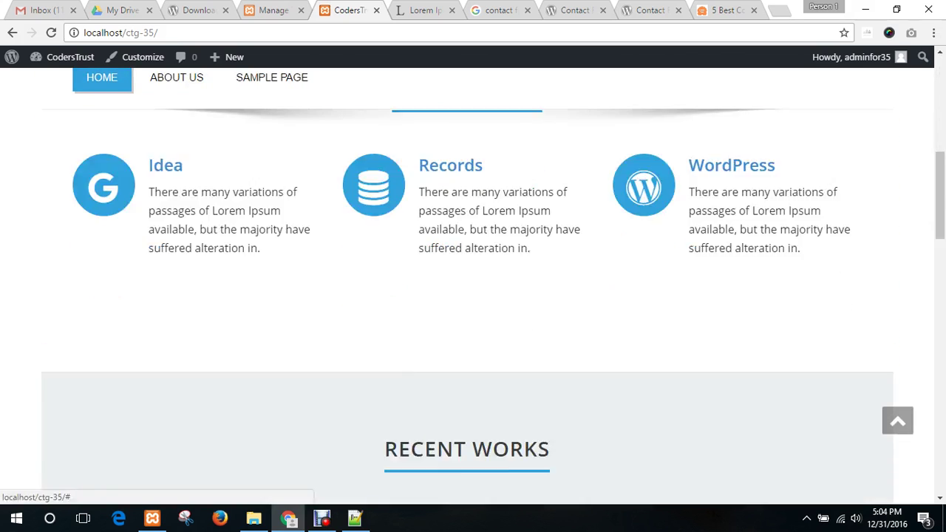
{"action": "scroll", "coordinate": [374, 261], "scroll_direction": "up", "scroll_amount": 3}
{"action": "scroll", "coordinate": [374, 260], "scroll_direction": "down", "scroll_amount": 3}
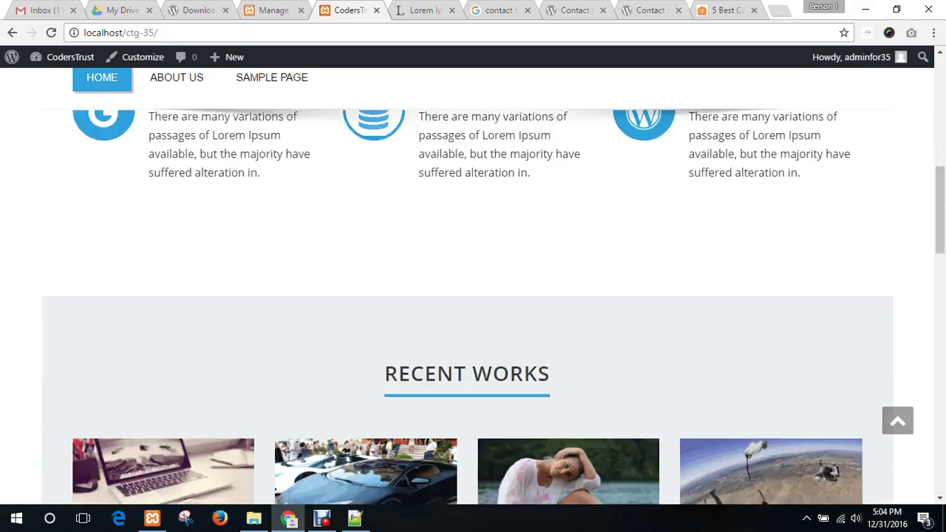
{"action": "scroll", "coordinate": [473, 307], "scroll_direction": "down", "scroll_amount": 8}
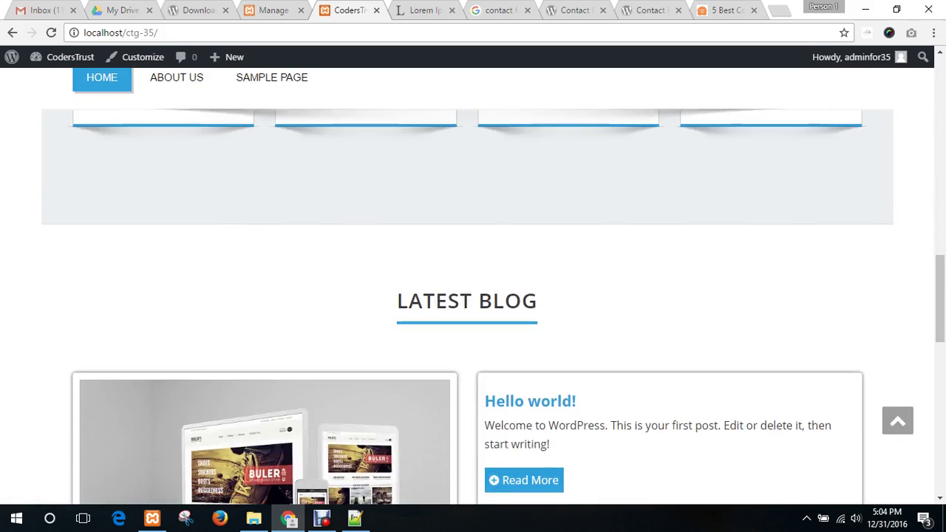
{"action": "scroll", "coordinate": [473, 307], "scroll_direction": "down", "scroll_amount": 7}
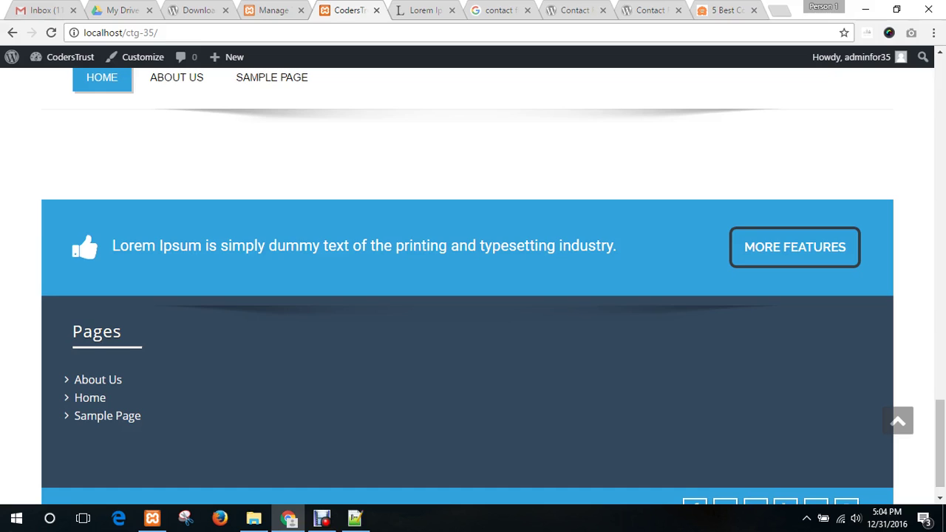
{"action": "scroll", "coordinate": [473, 308], "scroll_direction": "down", "scroll_amount": 1}
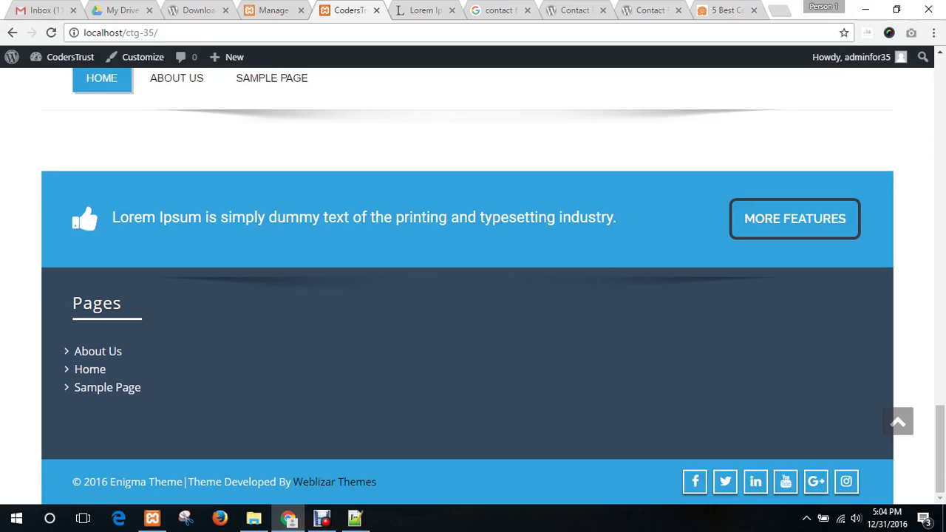
{"action": "left_click", "coordinate": [897, 422]}
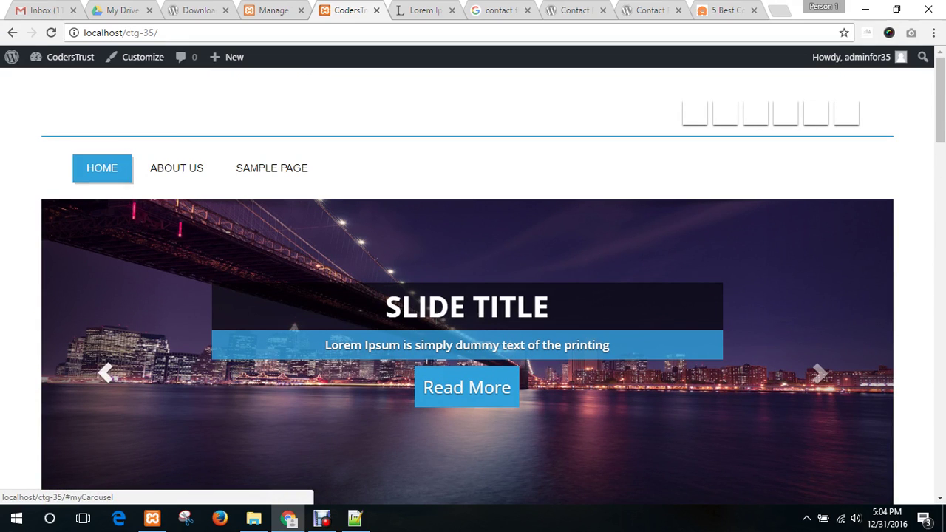
- From the Themes admin page, launch the Customizer for cista and expand its Theme Options
{"action": "left_click", "coordinate": [270, 11]}
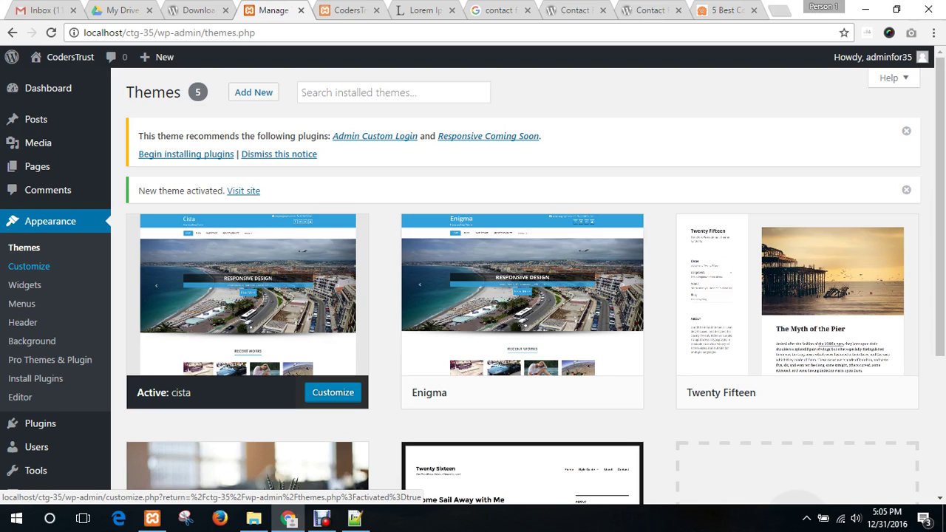
{"action": "left_click", "coordinate": [29, 266]}
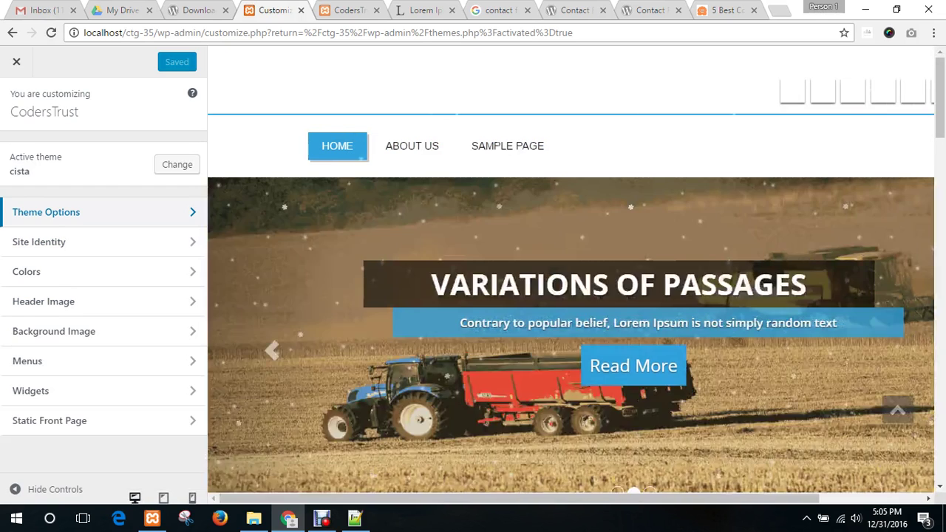
{"action": "left_click", "coordinate": [74, 212]}
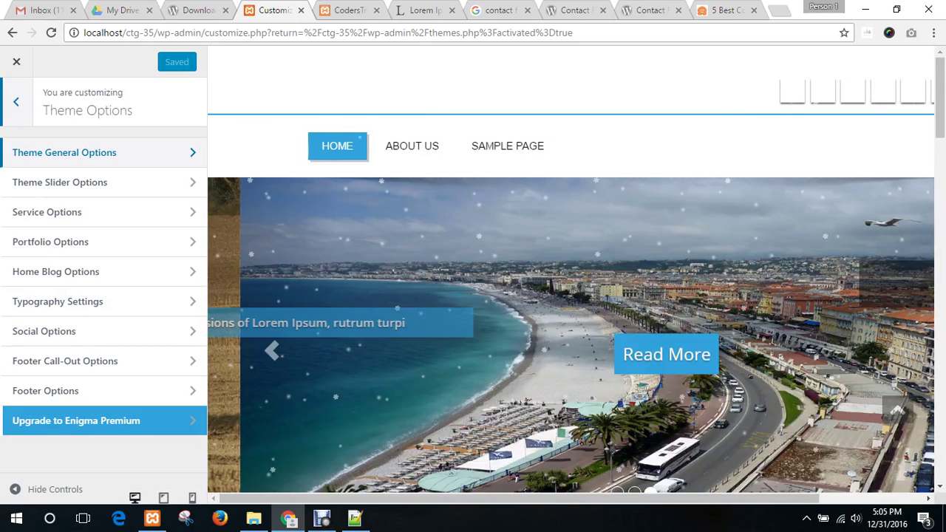
- Review Theme General Options, then inspect the slide title and description fields in Theme Slider Options
{"action": "left_click", "coordinate": [74, 152]}
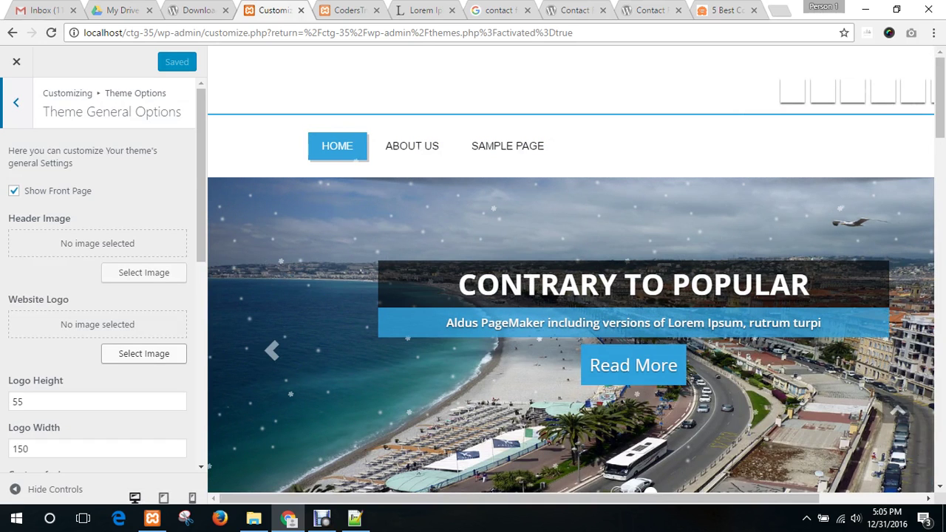
{"action": "left_click", "coordinate": [16, 102]}
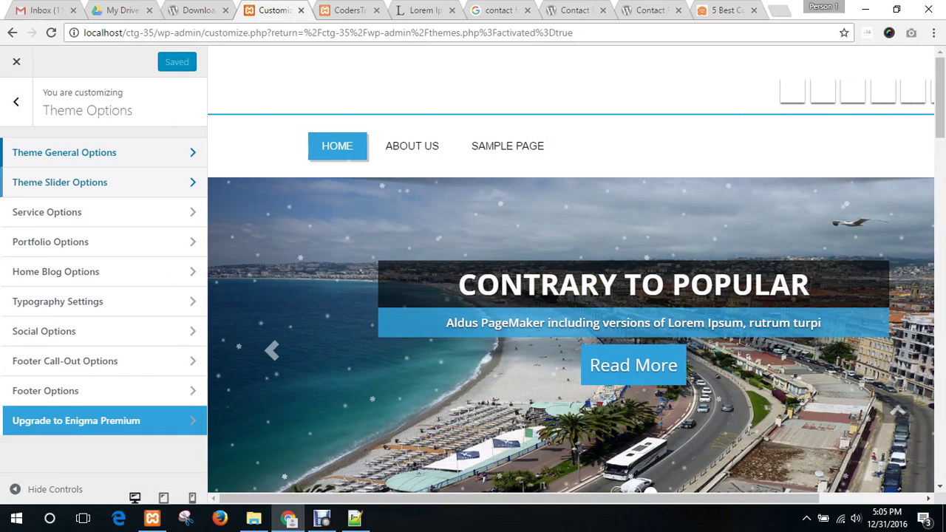
{"action": "left_click", "coordinate": [59, 182]}
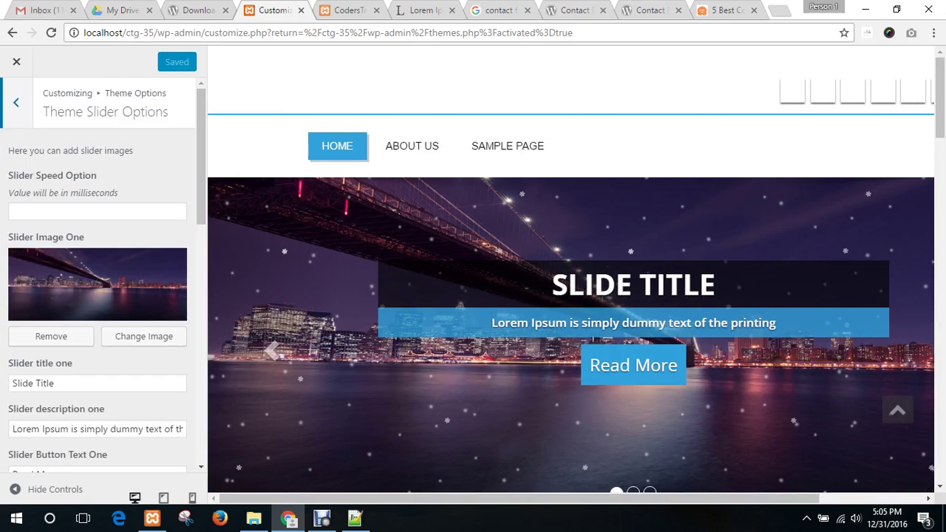
{"action": "scroll", "coordinate": [98, 296], "scroll_direction": "down", "scroll_amount": 2}
{"action": "scroll", "coordinate": [97, 296], "scroll_direction": "down", "scroll_amount": 1}
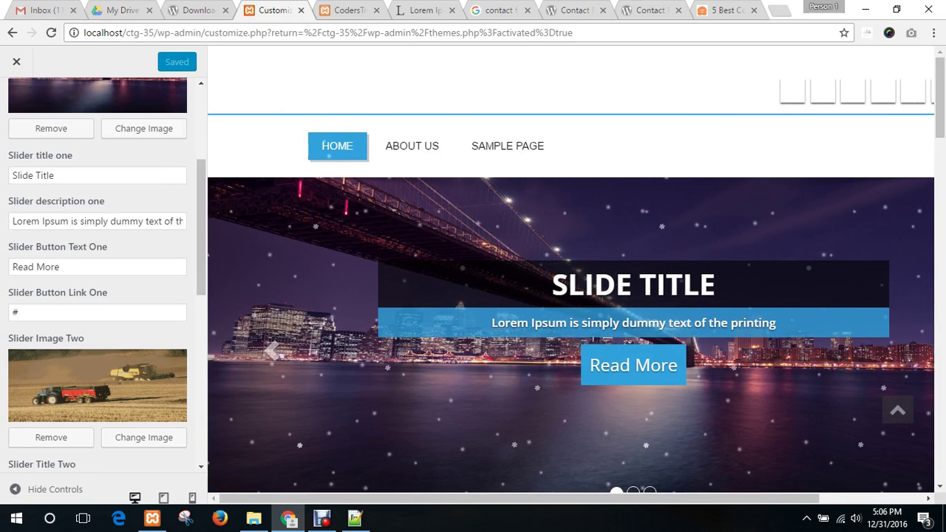
{"action": "triple_click", "coordinate": [34, 175]}
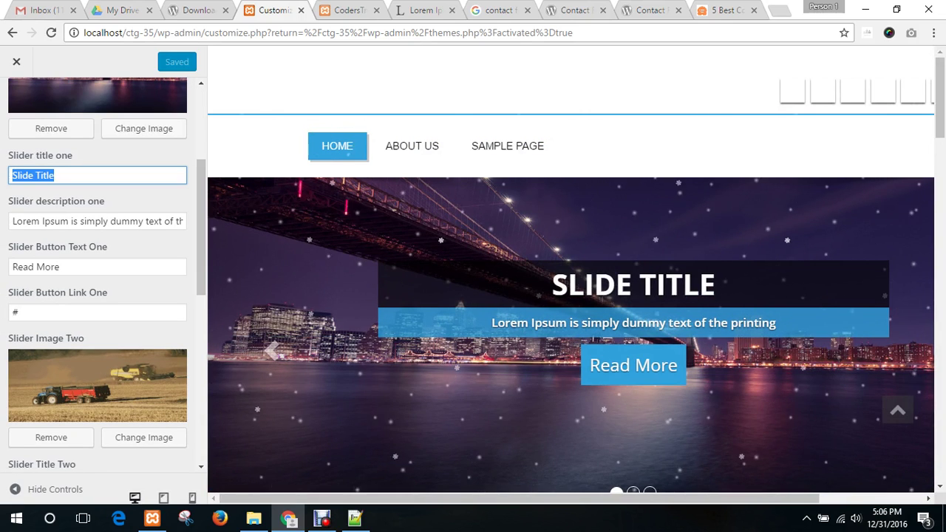
{"action": "left_click_drag", "start_coordinate": [45, 221], "coordinate": [130, 221]}
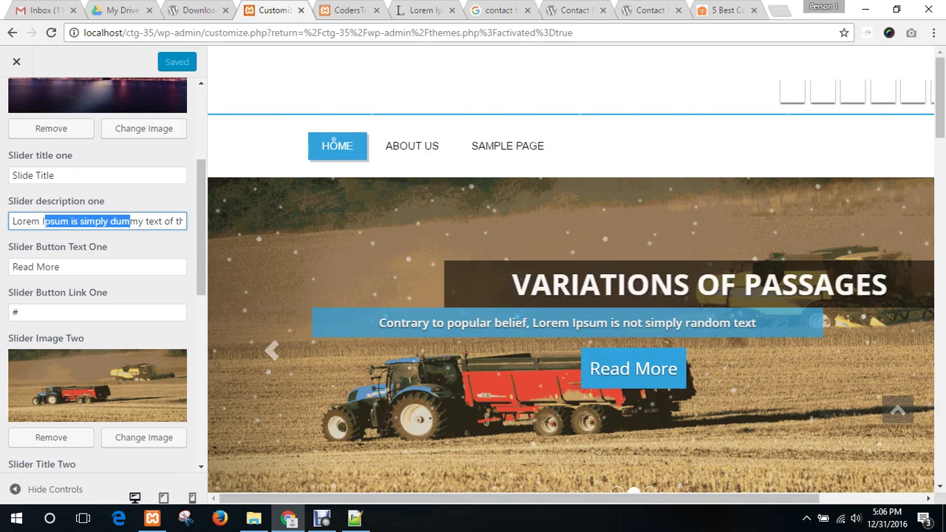
{"action": "scroll", "coordinate": [97, 273], "scroll_direction": "down", "scroll_amount": 6}
{"action": "scroll", "coordinate": [51, 263], "scroll_direction": "up", "scroll_amount": 9}
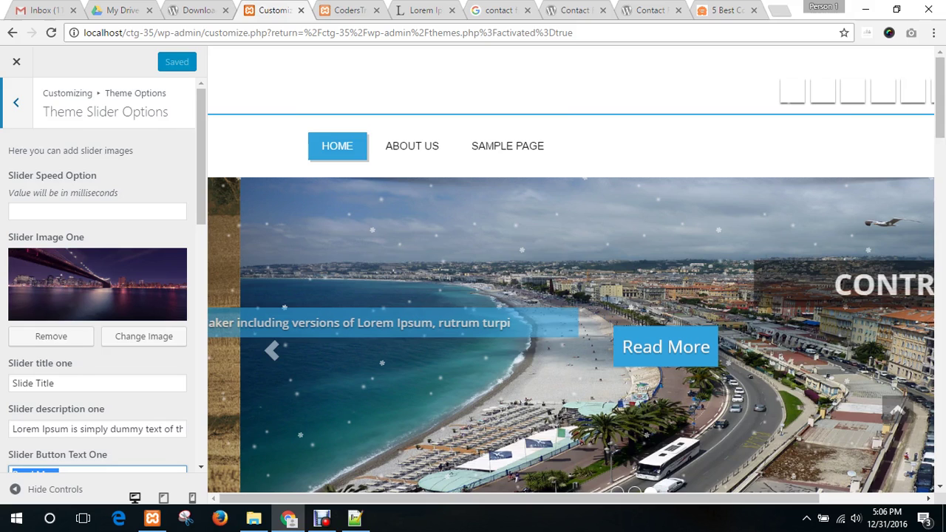
{"action": "left_click", "coordinate": [16, 102]}
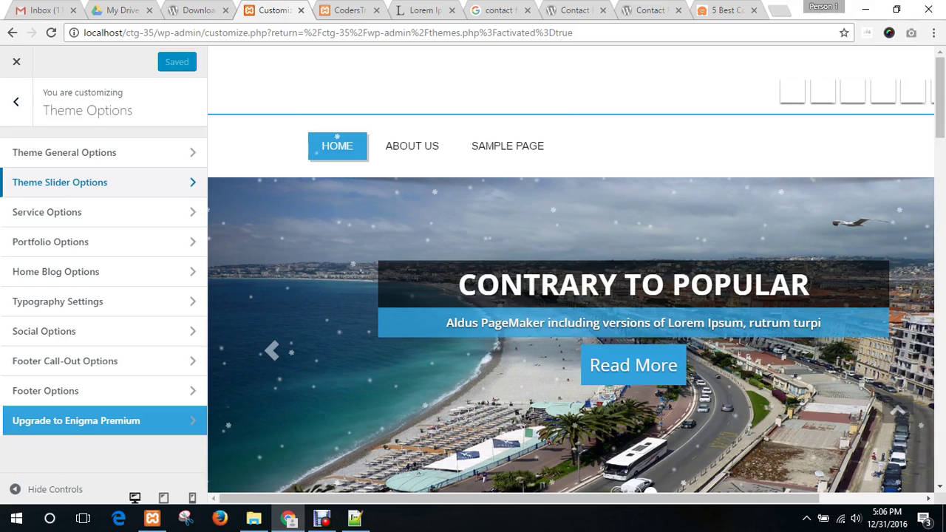
- In Service Options, change the Home Service Title to 'Services we Provide'
{"action": "left_click", "coordinate": [47, 212]}
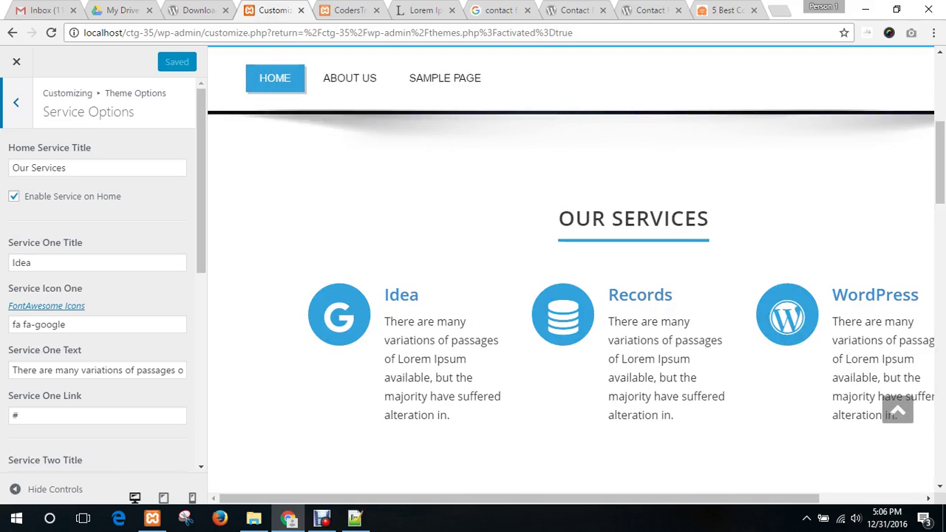
{"action": "key", "text": "Tab"}
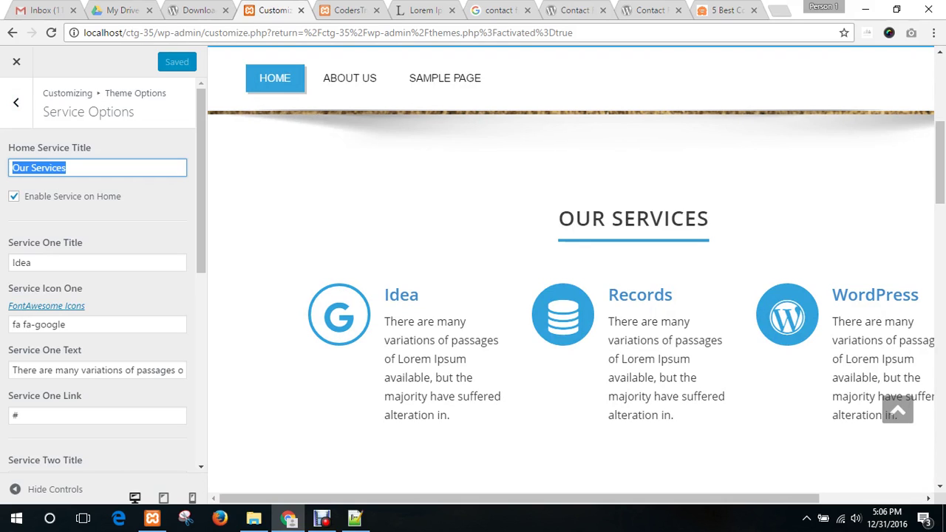
{"action": "type", "text": "Se"}
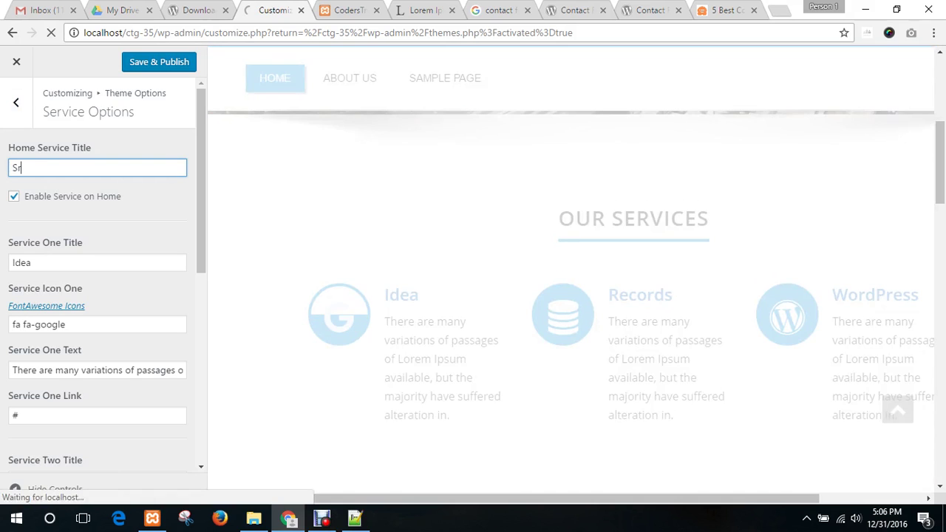
{"action": "type", "text": "rv"}
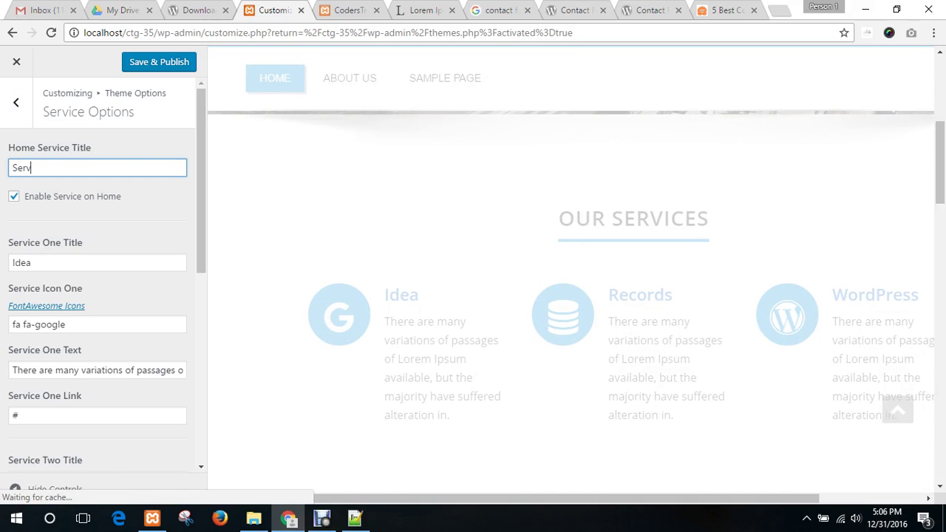
{"action": "type", "text": "ices we P"}
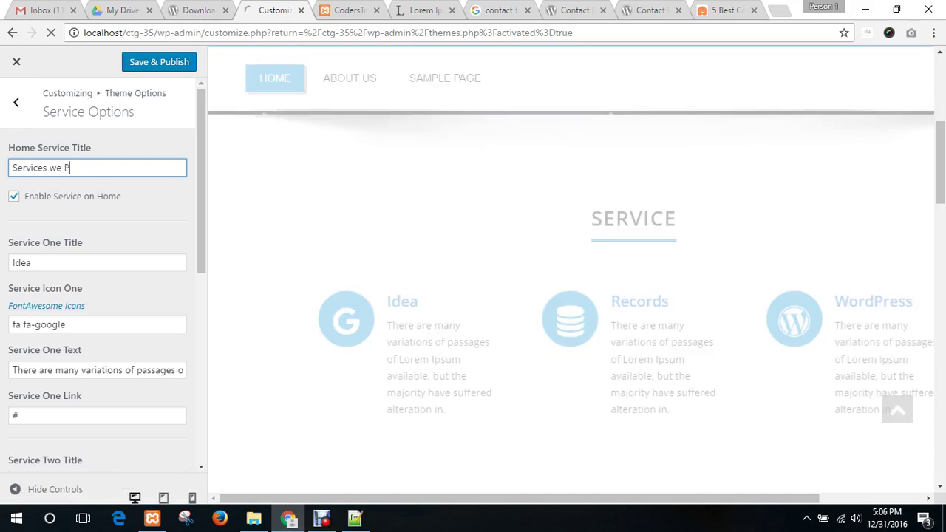
{"action": "type", "text": "rovide"}
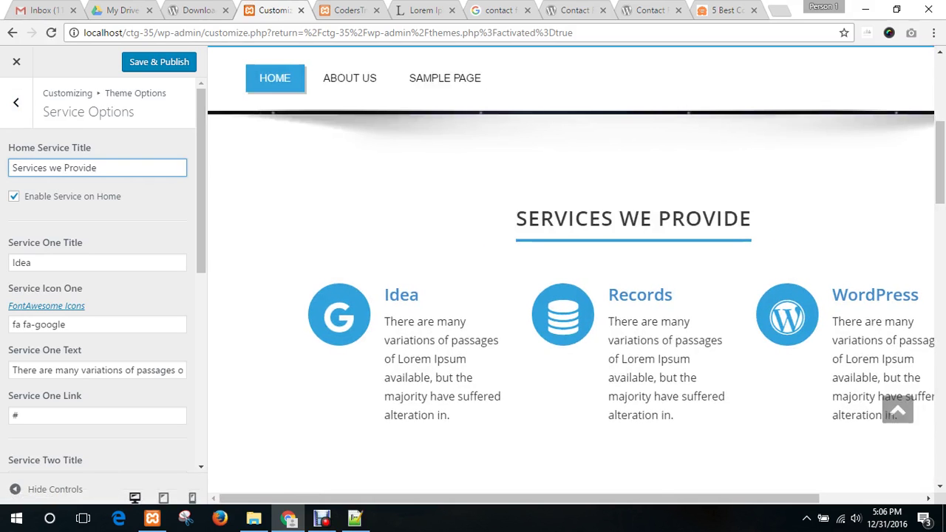
{"action": "key", "text": "ctrl+a"}
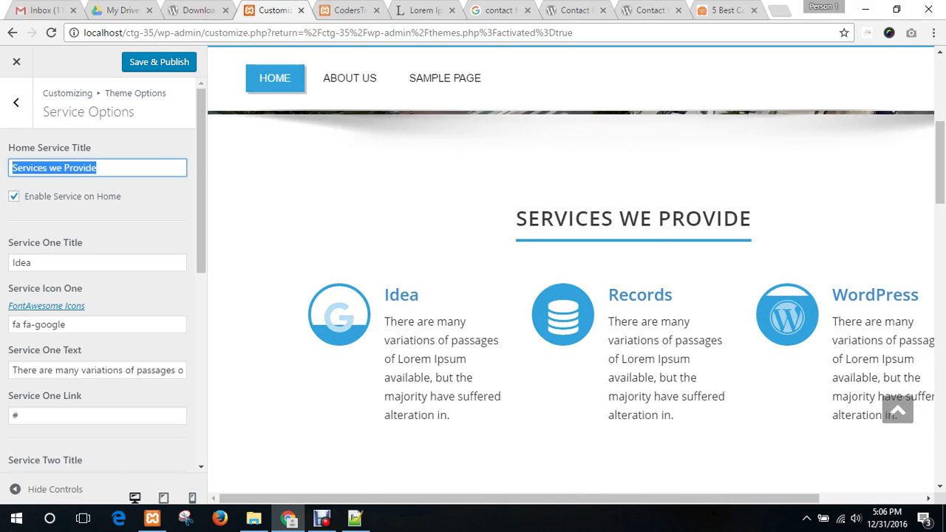
{"action": "scroll", "coordinate": [104, 273], "scroll_direction": "down", "scroll_amount": 2}
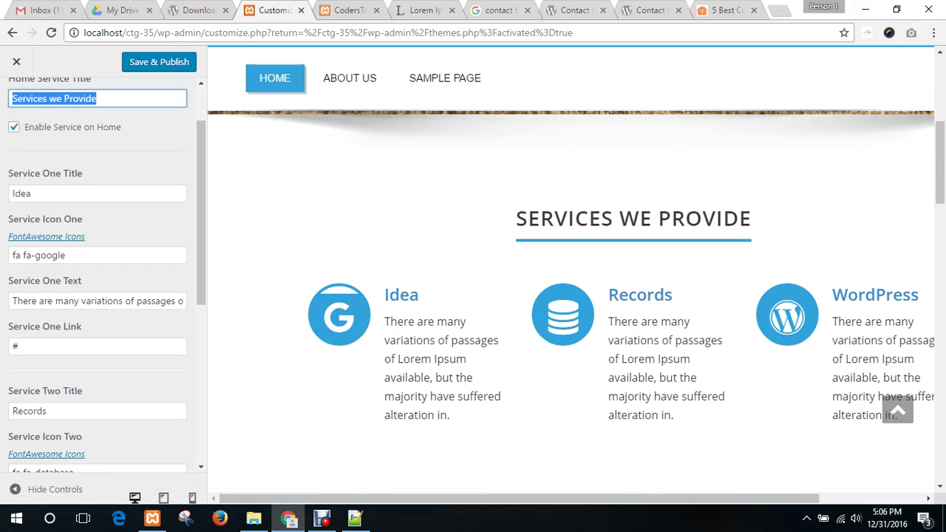
- Look up the Font Awesome icon reference for the Service Icon One value
{"action": "left_click", "coordinate": [34, 255]}
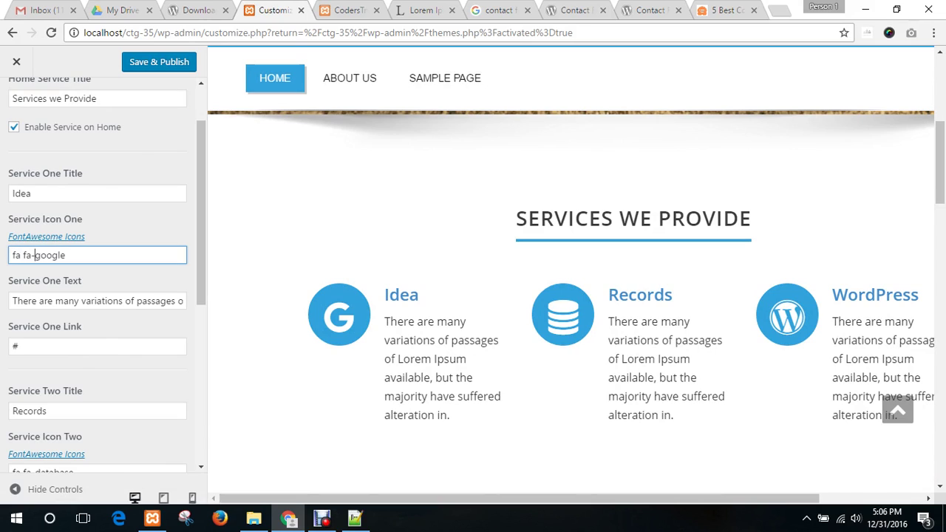
{"action": "key", "text": "ctrl+a"}
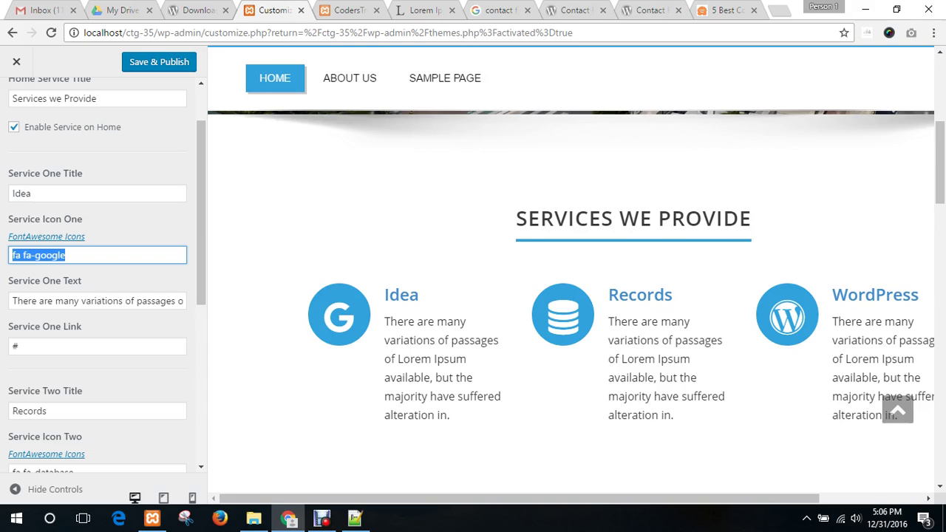
{"action": "left_click", "coordinate": [45, 237]}
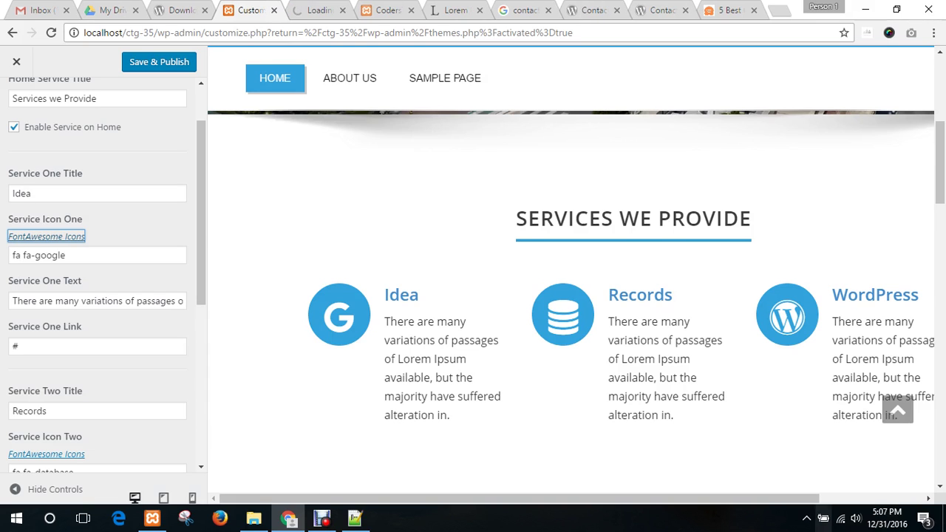
{"action": "left_click", "coordinate": [317, 10]}
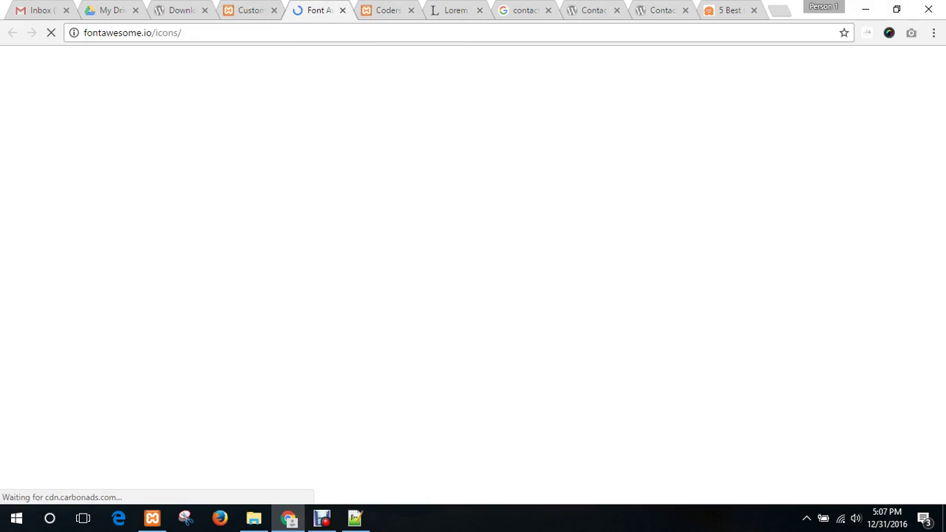
{"action": "key", "text": "ctrl+w"}
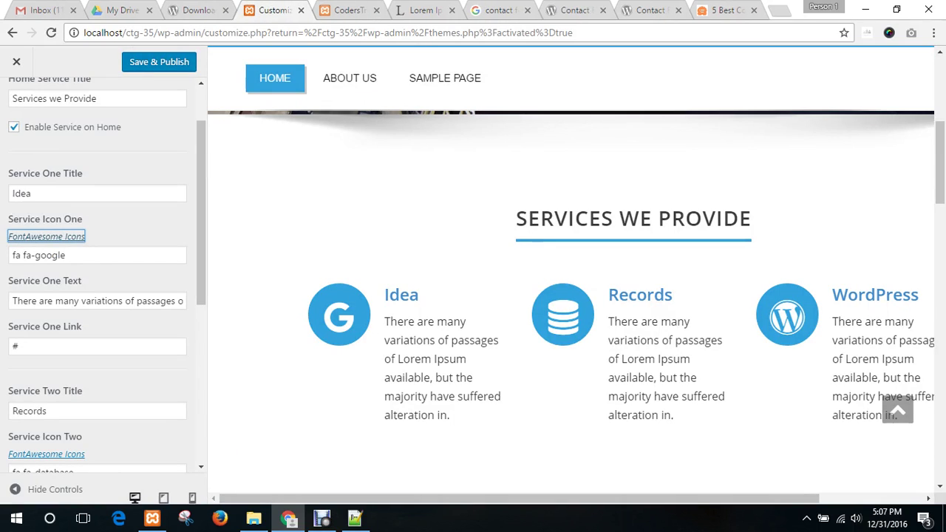
- Enter 'First Service' as the Service One Title
{"action": "key", "text": "shift+Tab"}
{"action": "type", "text": "F"}
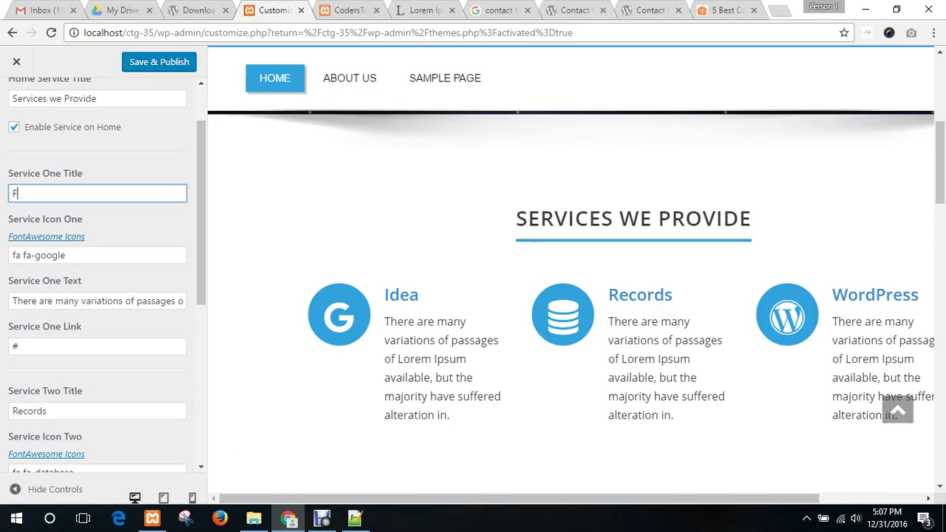
{"action": "type", "text": "irst Service"}
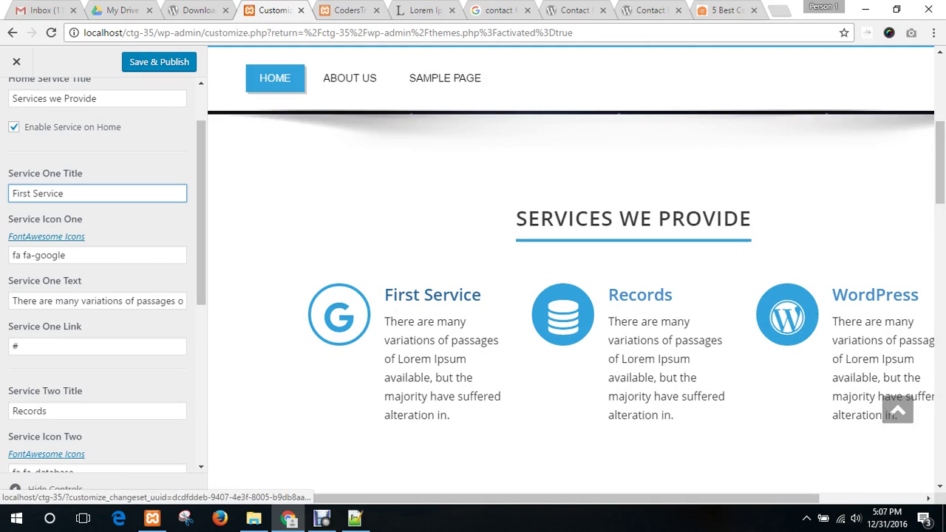
{"action": "scroll", "coordinate": [100, 281], "scroll_direction": "down", "scroll_amount": 3}
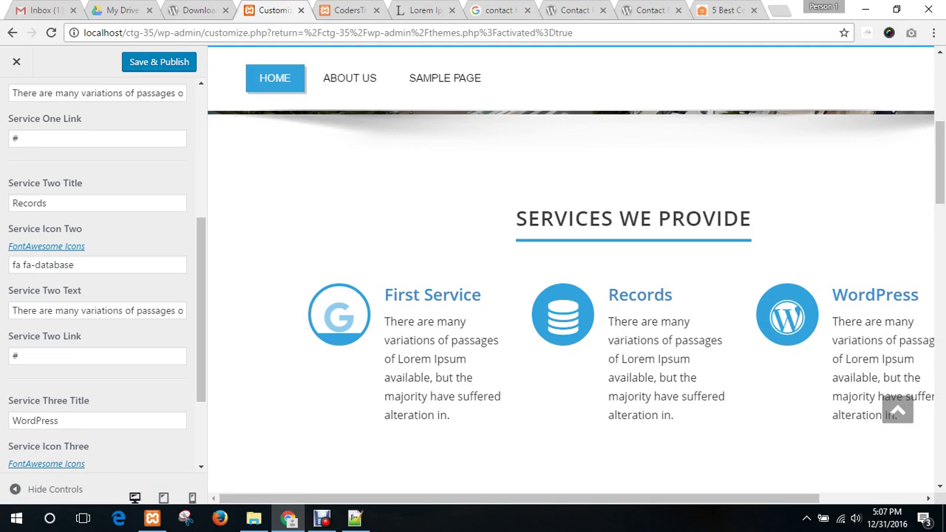
{"action": "left_click", "coordinate": [338, 314], "text": "shift"}
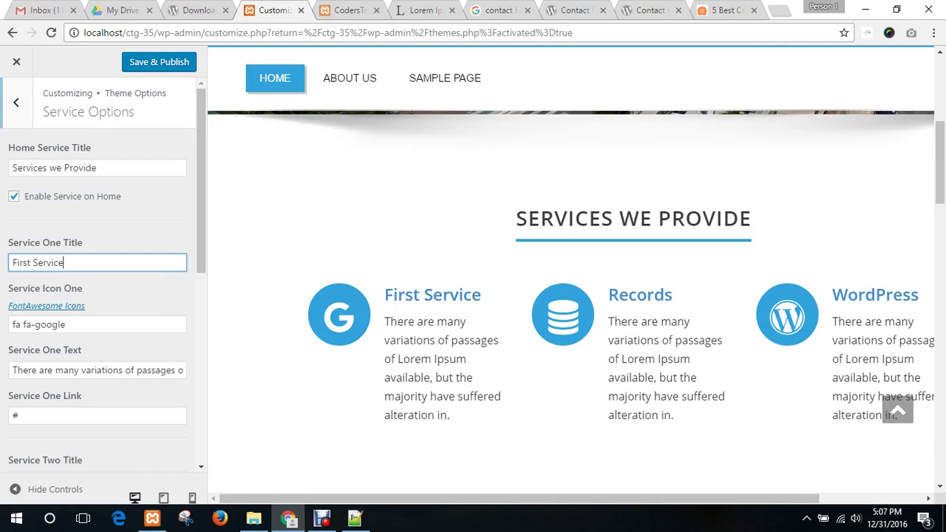
- View the Home Blog Options and Footer Options unchanged, returning to the Theme Options list each time
{"action": "left_click", "coordinate": [16, 103]}
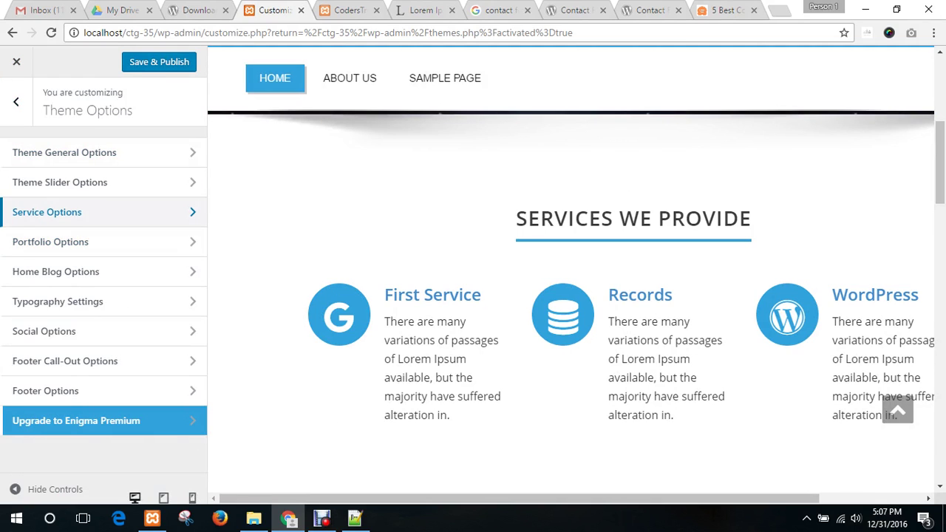
{"action": "scroll", "coordinate": [563, 310], "scroll_direction": "down", "scroll_amount": 2}
{"action": "scroll", "coordinate": [563, 296], "scroll_direction": "down", "scroll_amount": 3}
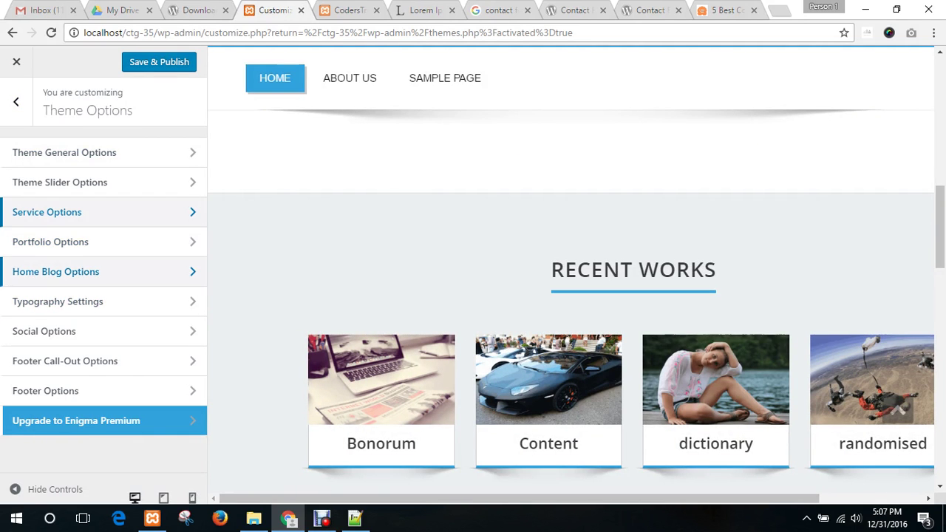
{"action": "left_click", "coordinate": [55, 271]}
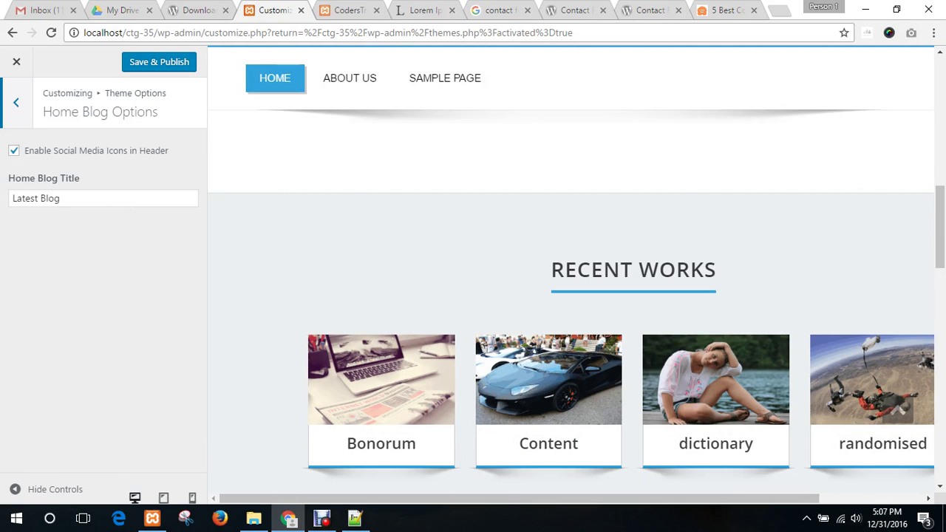
{"action": "key", "text": "Escape"}
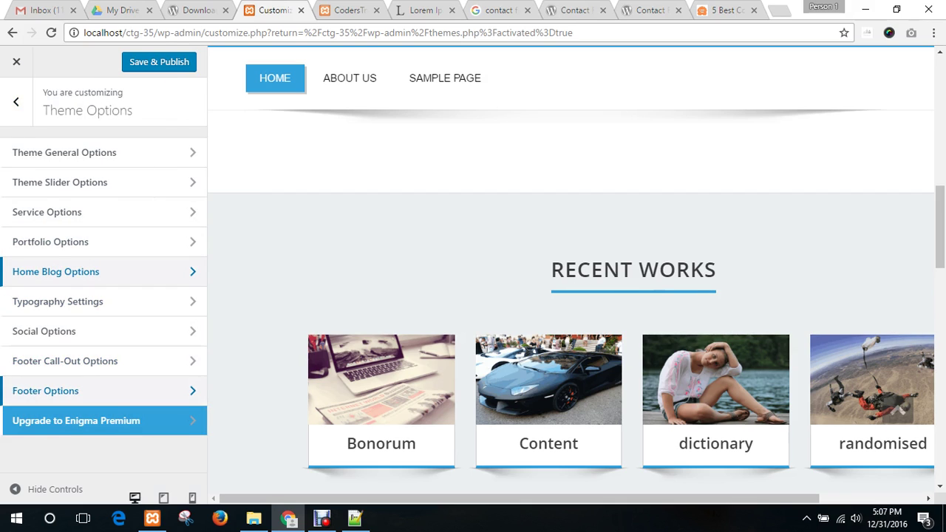
{"action": "left_click", "coordinate": [45, 390]}
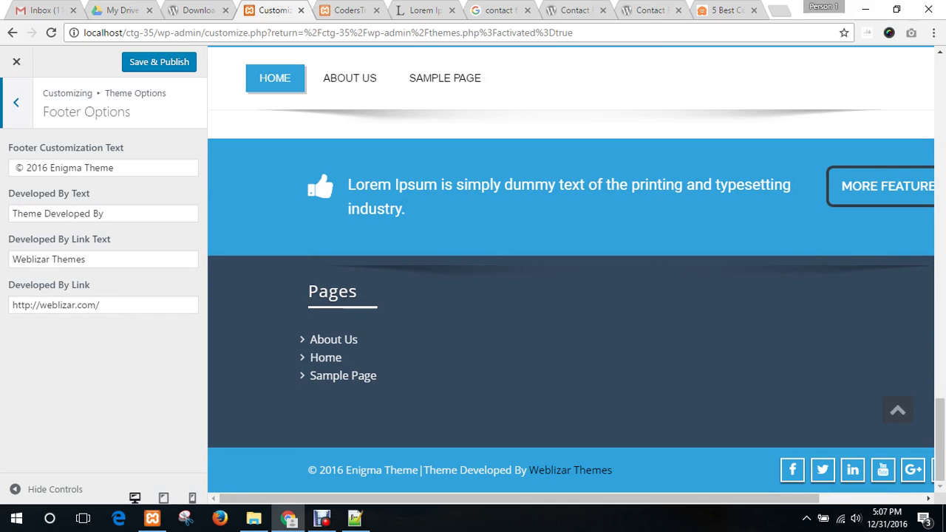
{"action": "key", "text": "Tab"}
{"action": "key", "text": "Tab"}
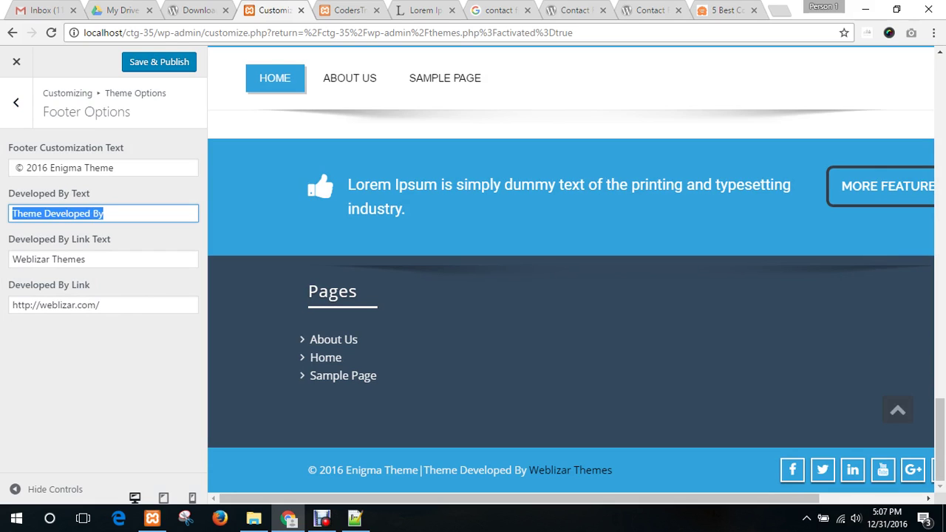
{"action": "left_click", "coordinate": [16, 102]}
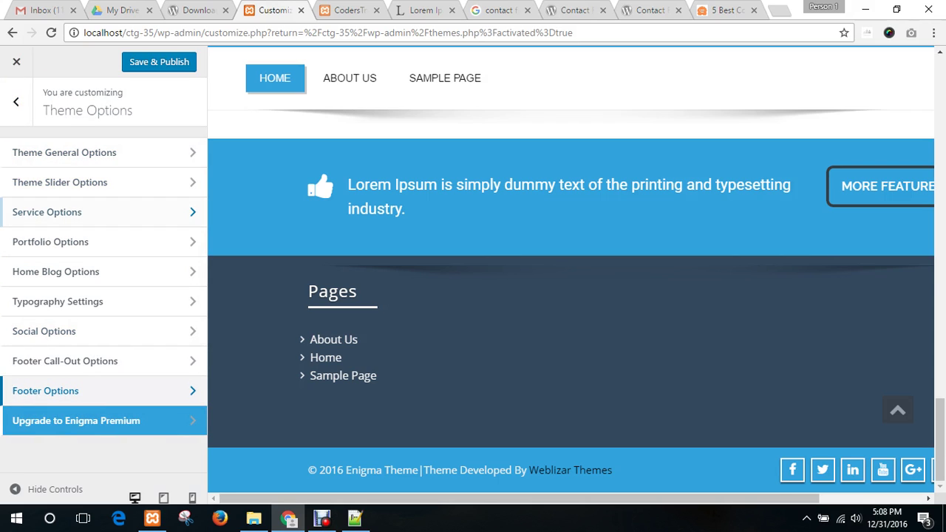
- Go back to the main Customizer panel, briefly reopening Theme Options
{"action": "left_click", "coordinate": [16, 102]}
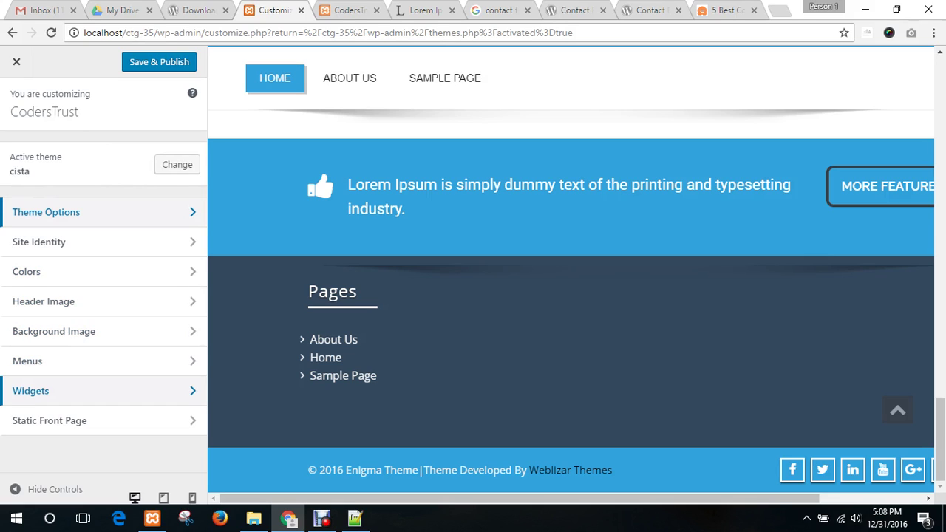
{"action": "left_click", "coordinate": [81, 212]}
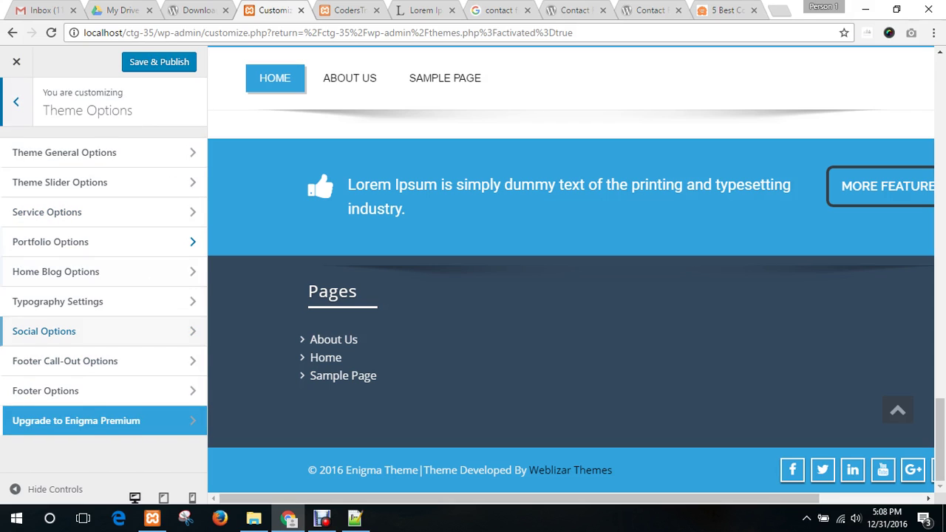
{"action": "key", "text": "Escape"}
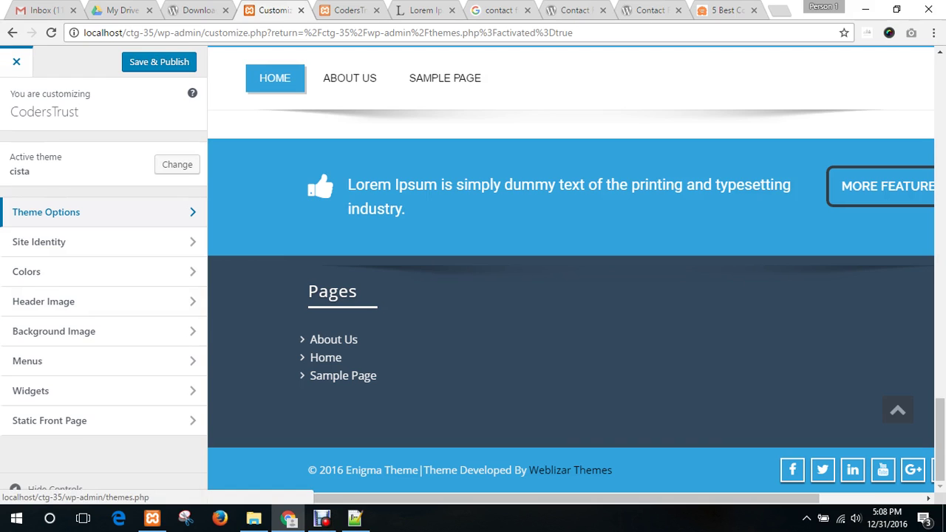
- Glance at the Download WordPress, live CodersTrust and Contact Form plugin tabs, returning to the Customizer
{"action": "left_click", "coordinate": [185, 10]}
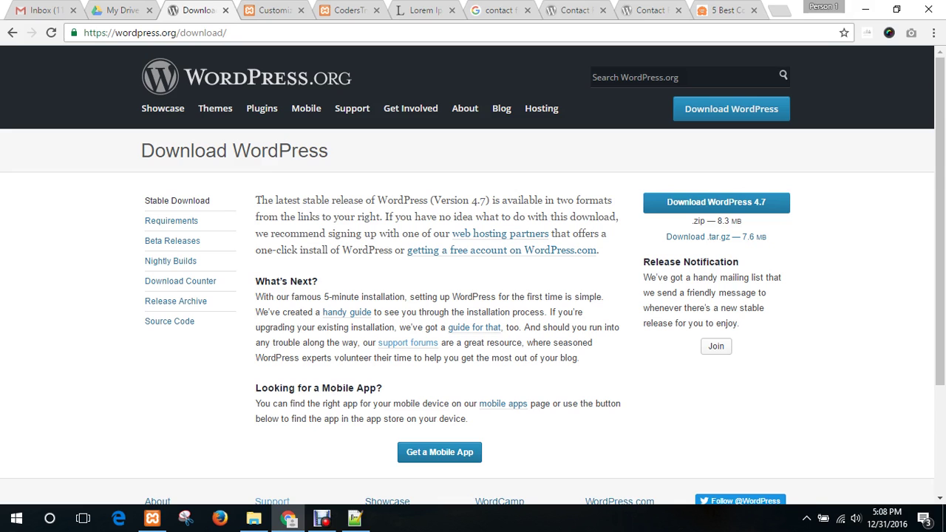
{"action": "left_click", "coordinate": [266, 10]}
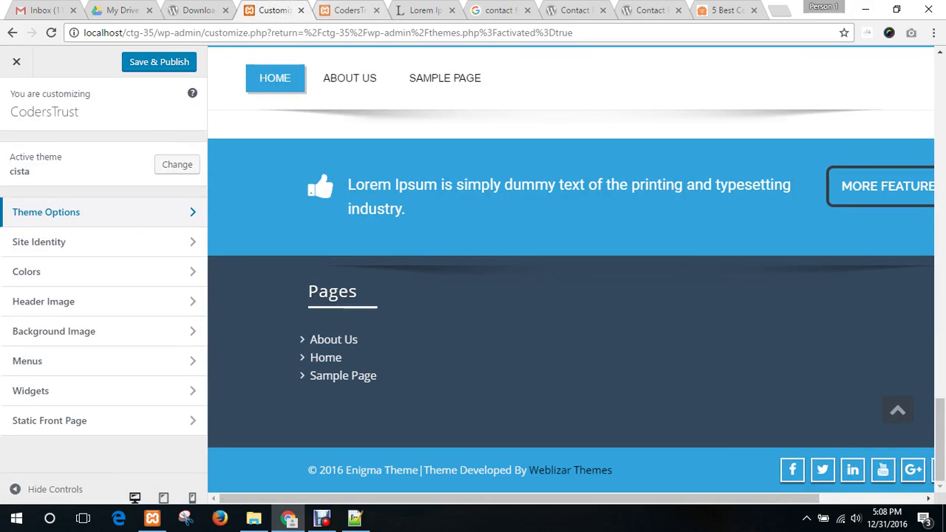
{"action": "left_click", "coordinate": [343, 10]}
{"action": "key", "text": "ctrl+shift+Tab"}
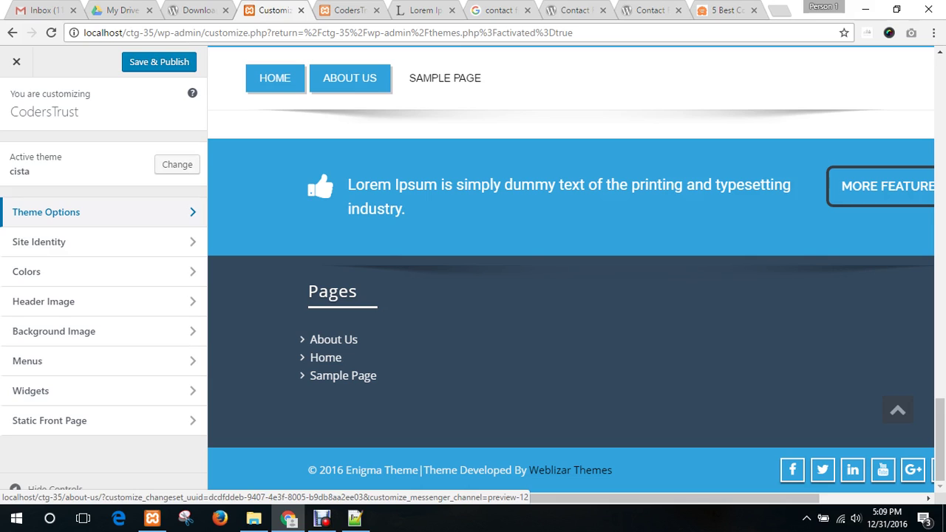
{"action": "scroll", "coordinate": [570, 299], "scroll_direction": "up", "scroll_amount": 5}
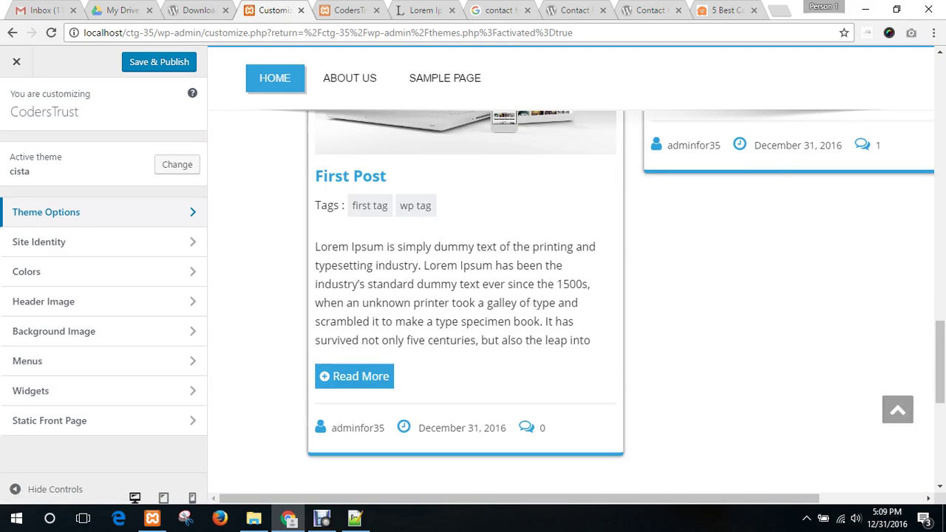
{"action": "scroll", "coordinate": [570, 298], "scroll_direction": "up", "scroll_amount": 5}
{"action": "left_click", "coordinate": [647, 10]}
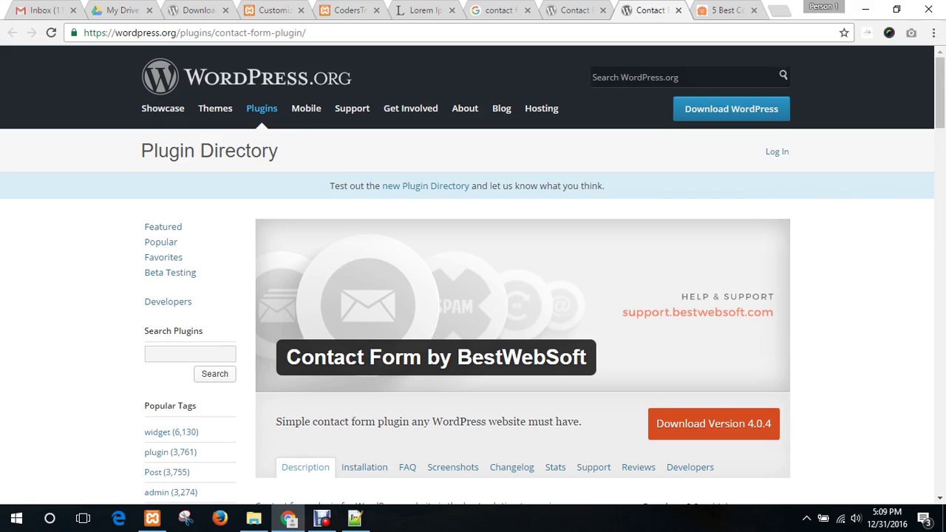
{"action": "left_click", "coordinate": [275, 11]}
{"action": "left_click", "coordinate": [348, 10]}
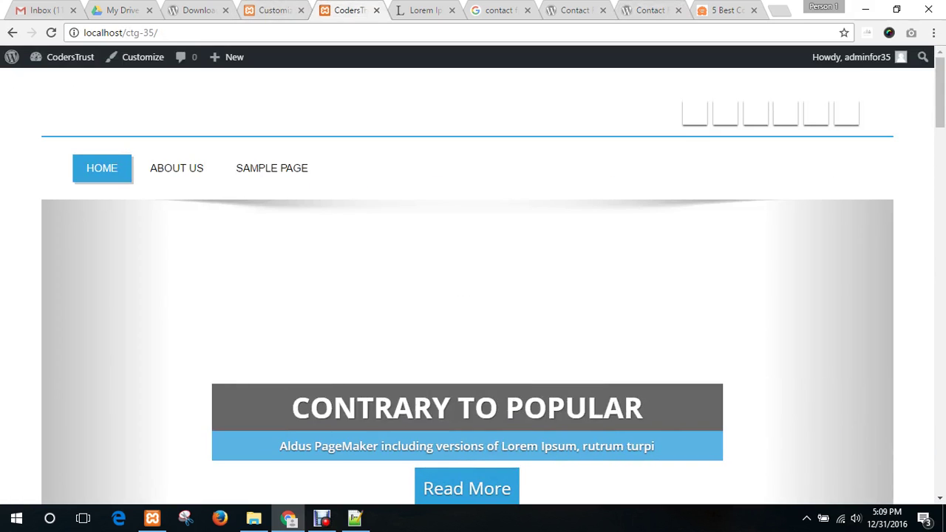
{"action": "left_click", "coordinate": [275, 10]}
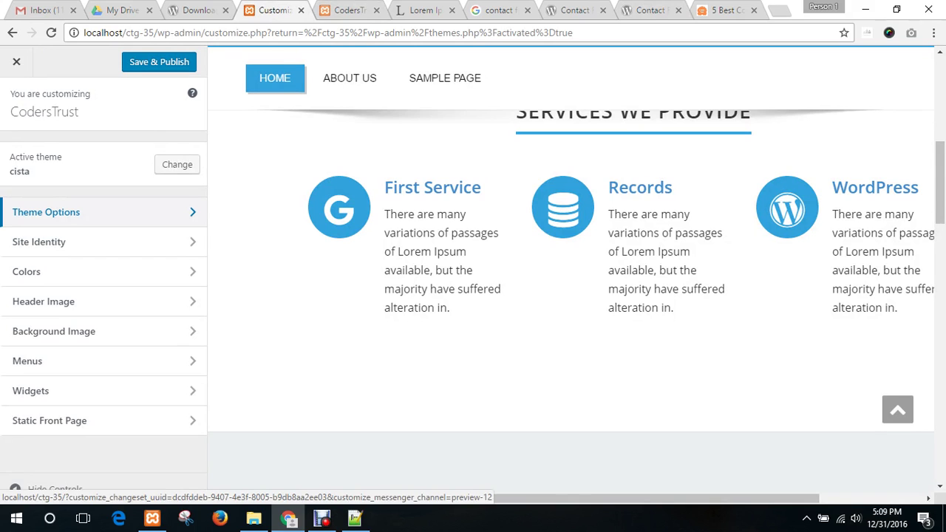
- Leave the Customizer without saving and open the Add Themes page
{"action": "left_click", "coordinate": [16, 62]}
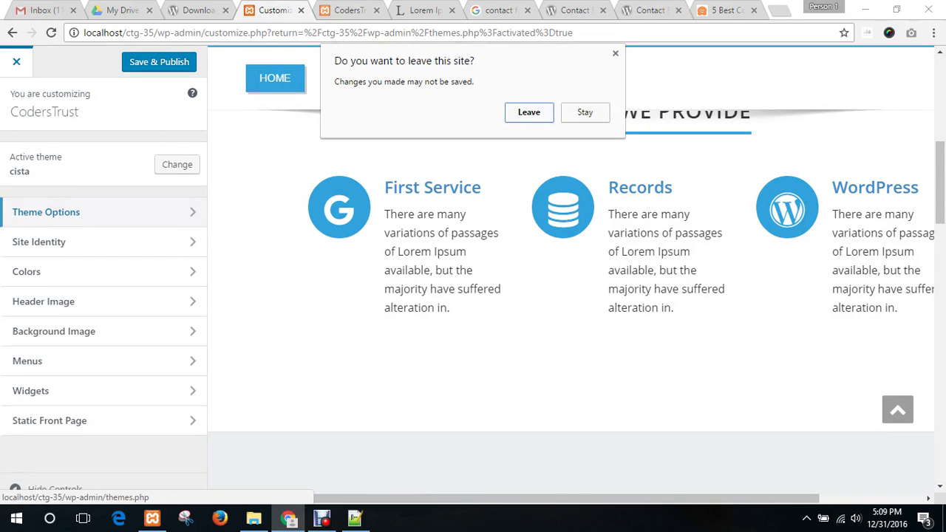
{"action": "key", "text": "Return"}
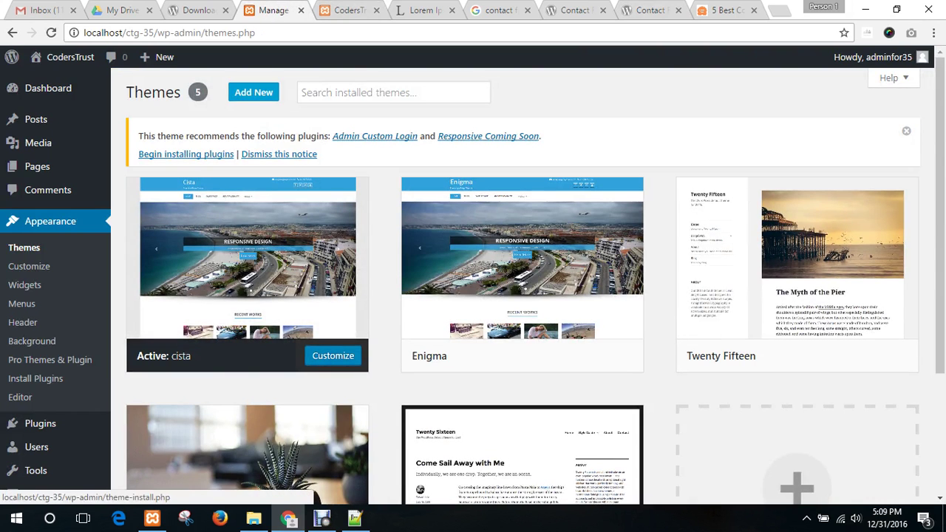
{"action": "left_click", "coordinate": [253, 92]}
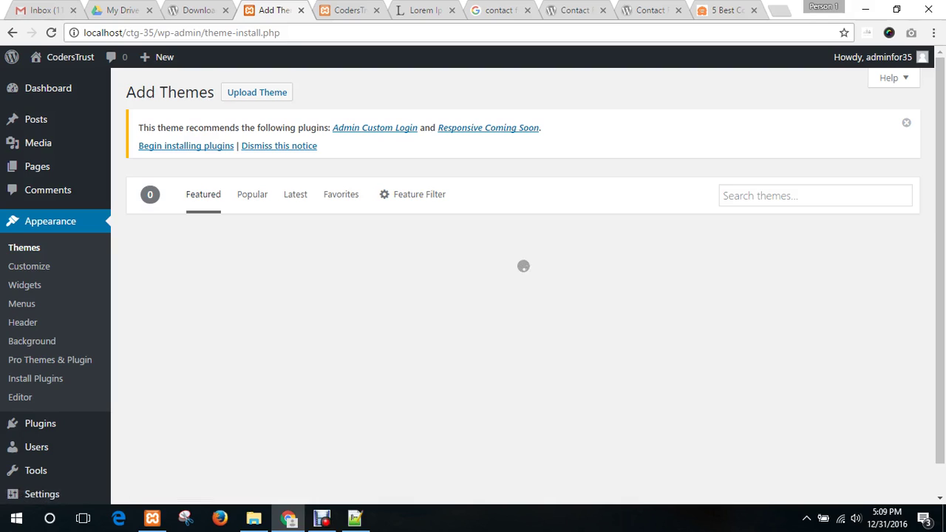
{"action": "scroll", "coordinate": [523, 295], "scroll_direction": "down", "scroll_amount": 6}
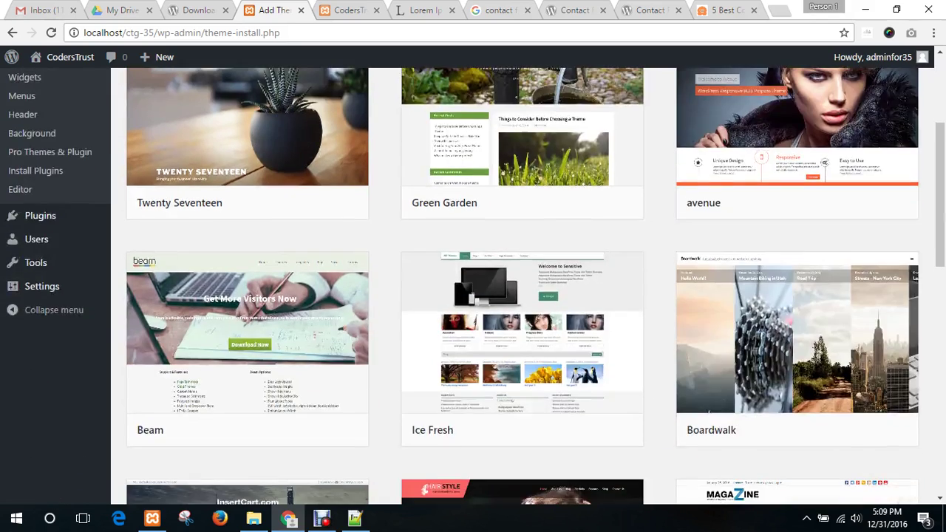
{"action": "scroll", "coordinate": [522, 296], "scroll_direction": "down", "scroll_amount": 5}
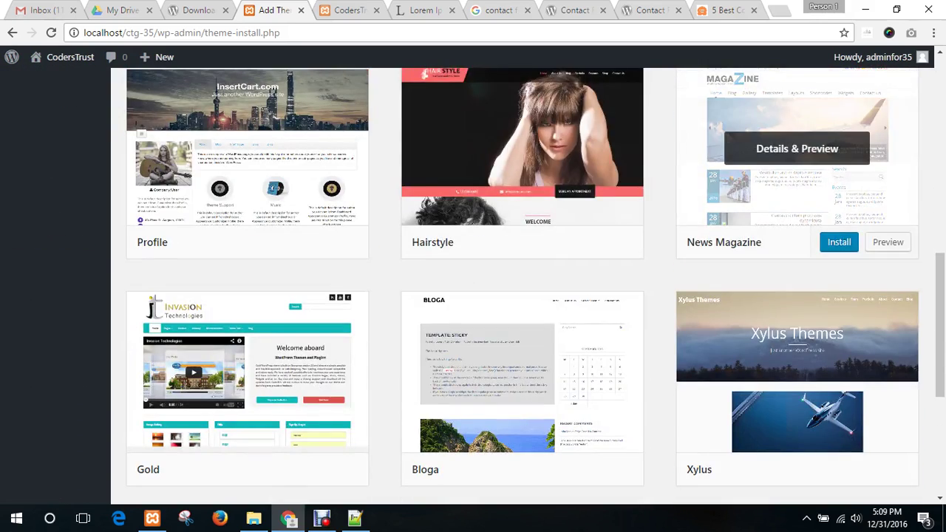
{"action": "scroll", "coordinate": [522, 170], "scroll_direction": "down", "scroll_amount": 1}
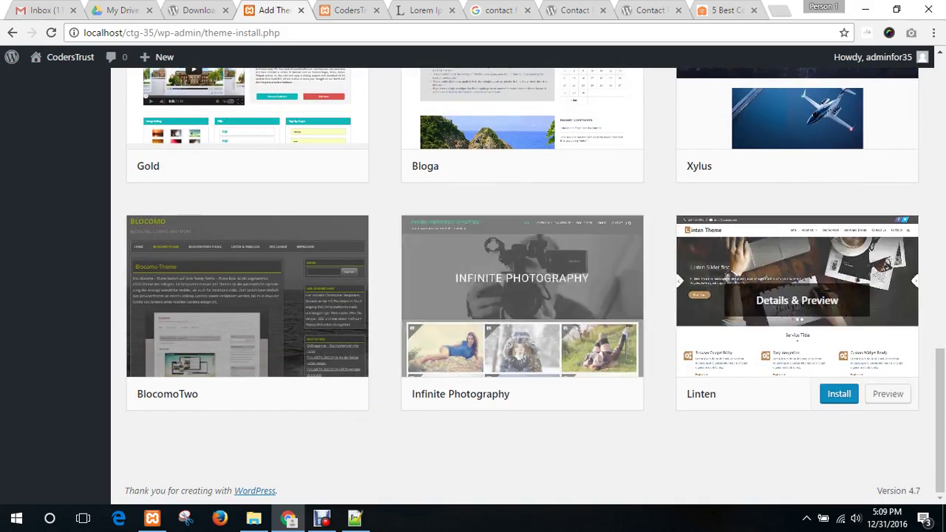
{"action": "scroll", "coordinate": [522, 295], "scroll_direction": "up", "scroll_amount": 5}
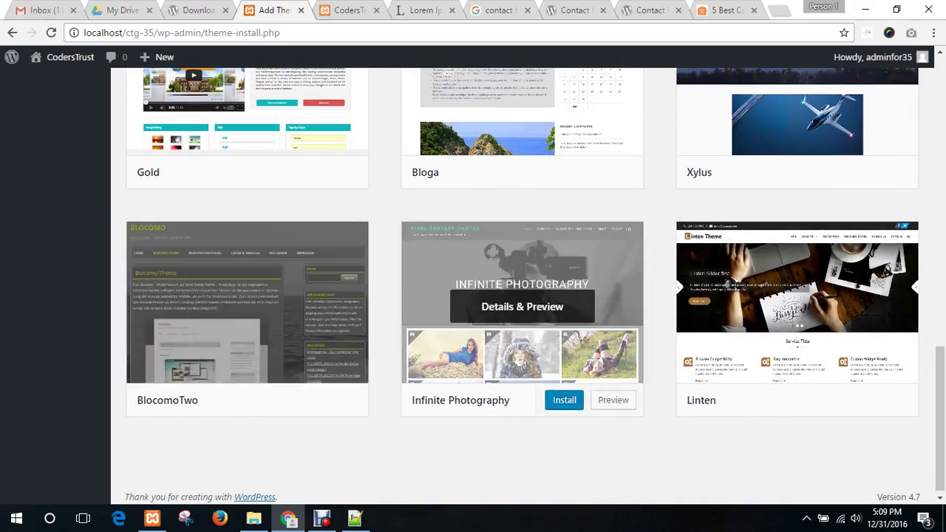
{"action": "scroll", "coordinate": [522, 295], "scroll_direction": "up", "scroll_amount": 8}
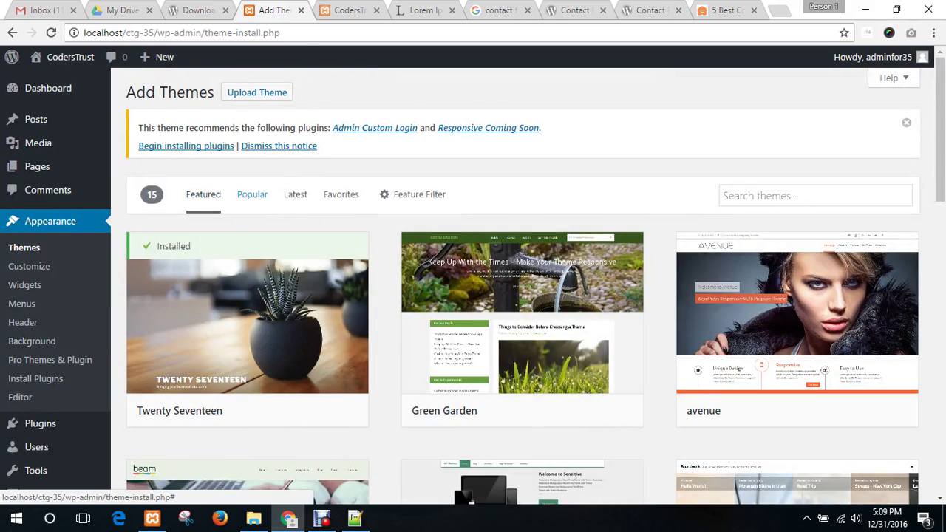
- Browse the Popular and then Latest theme lists
{"action": "left_click", "coordinate": [252, 194]}
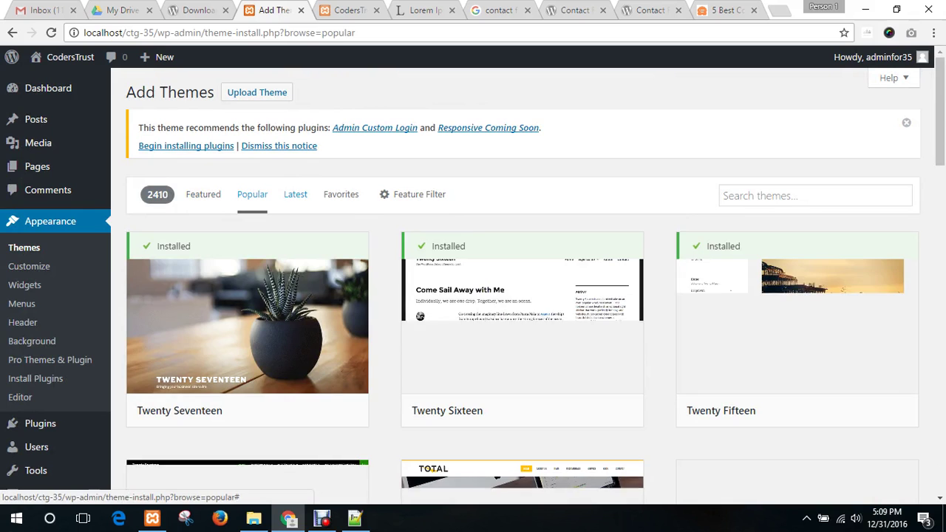
{"action": "left_click", "coordinate": [296, 195]}
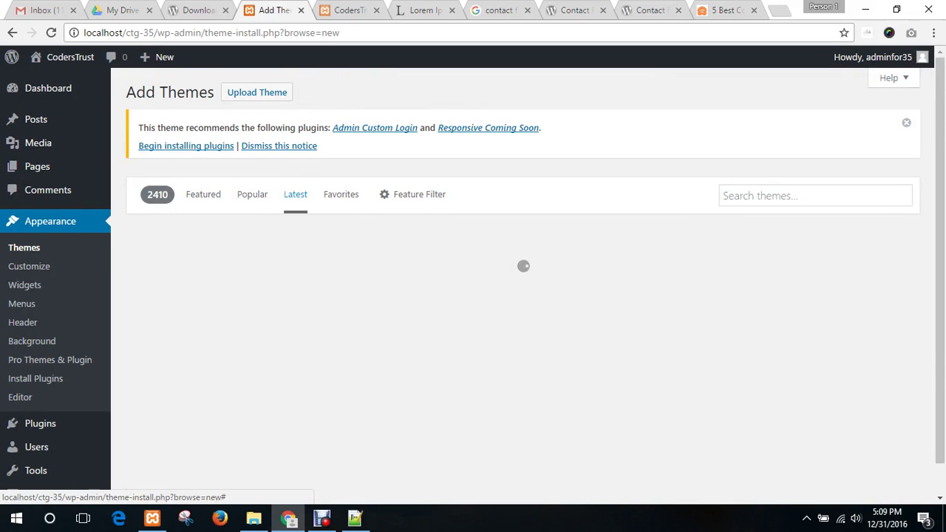
{"action": "scroll", "coordinate": [419, 170], "scroll_direction": "down", "scroll_amount": 1}
{"action": "scroll", "coordinate": [522, 295], "scroll_direction": "down", "scroll_amount": 6}
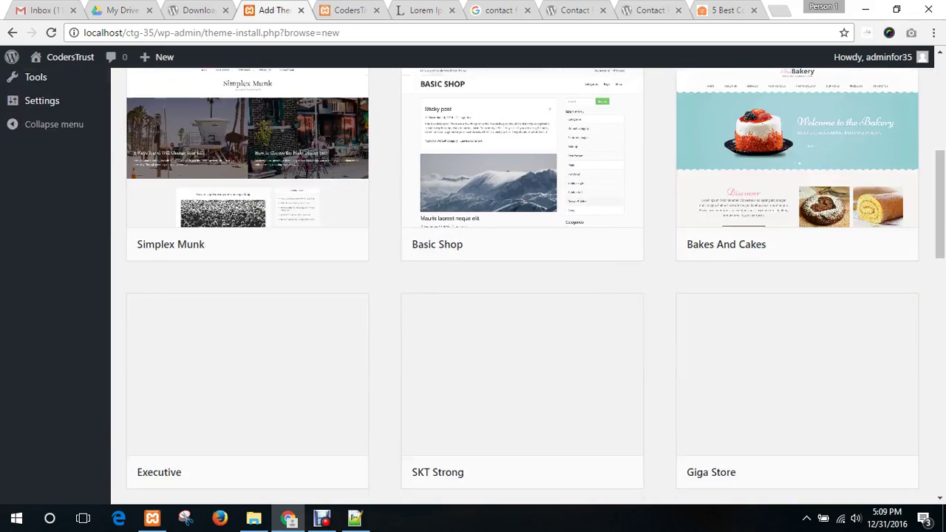
{"action": "scroll", "coordinate": [522, 296], "scroll_direction": "up", "scroll_amount": 7}
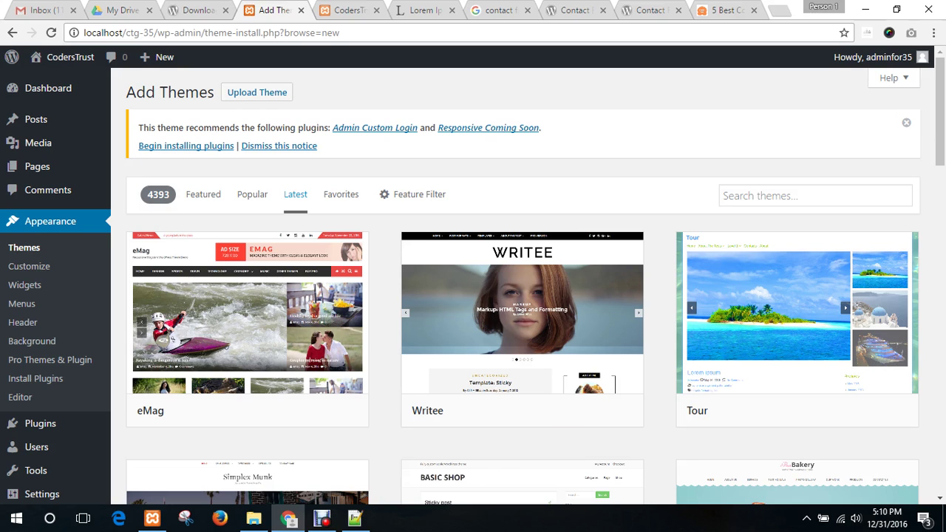
{"action": "left_click", "coordinate": [425, 10]}
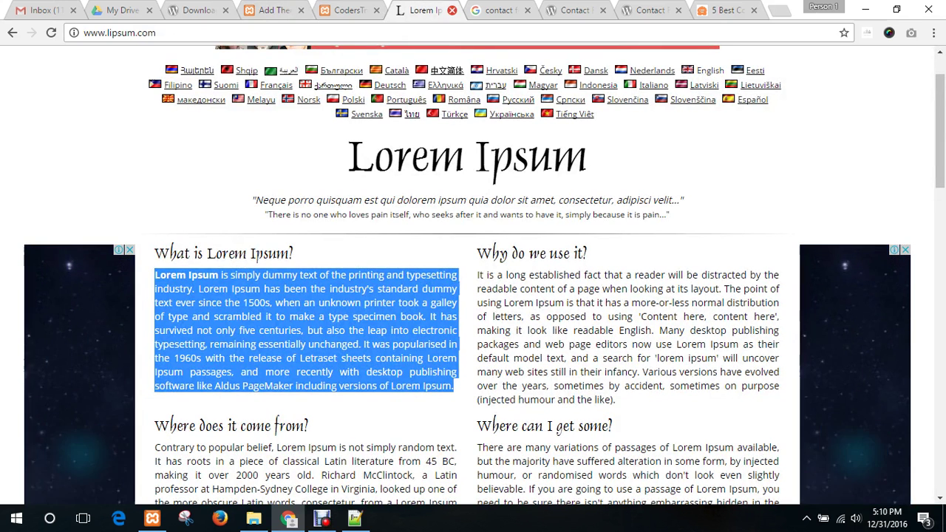
- Close the Lorem Ipsum, Google contact results, contact form screenshots and BestWebSoft plugin tabs
{"action": "left_click", "coordinate": [452, 11]}
{"action": "left_click", "coordinate": [452, 11]}
{"action": "left_click", "coordinate": [452, 11]}
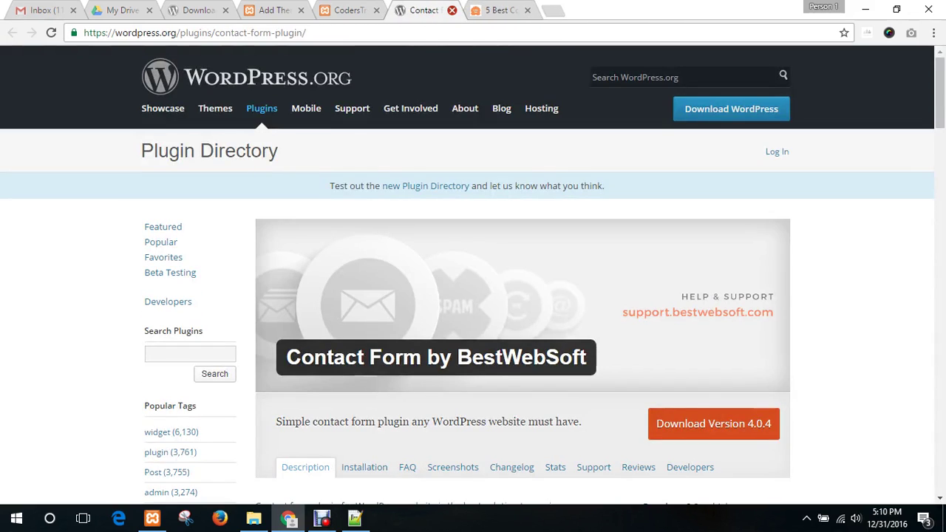
{"action": "left_click", "coordinate": [452, 11]}
- Reopen the accidentally closed CodersTrust homepage with Ctrl+Shift+T and scroll through it
{"action": "left_click", "coordinate": [346, 10]}
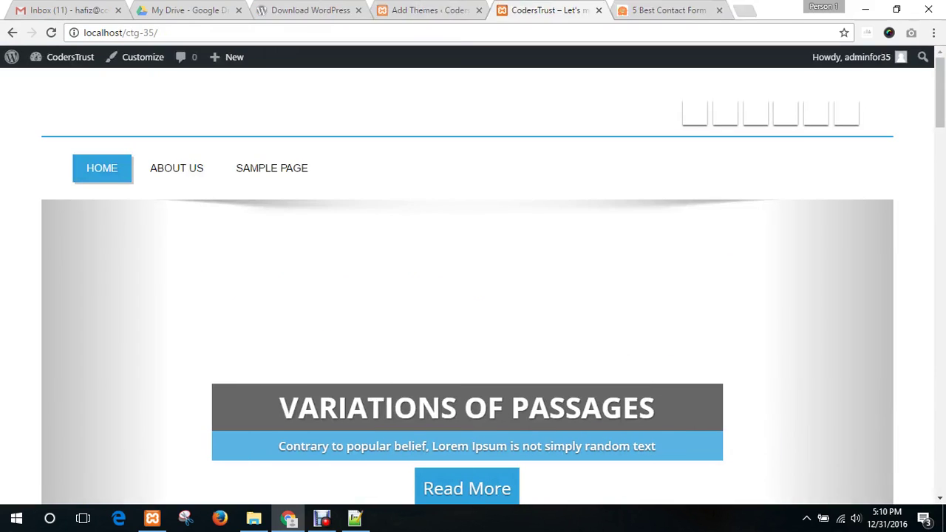
{"action": "left_click", "coordinate": [627, 11]}
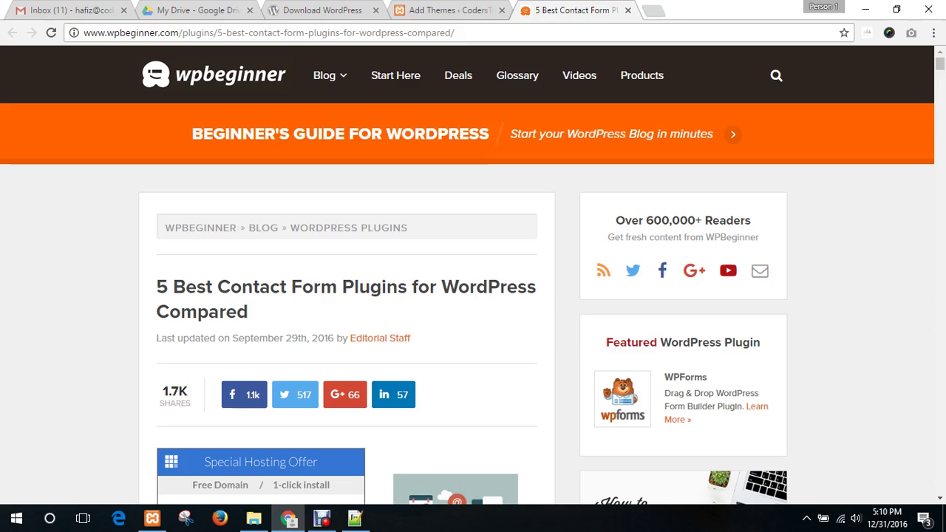
{"action": "key", "text": "ctrl+shift+t"}
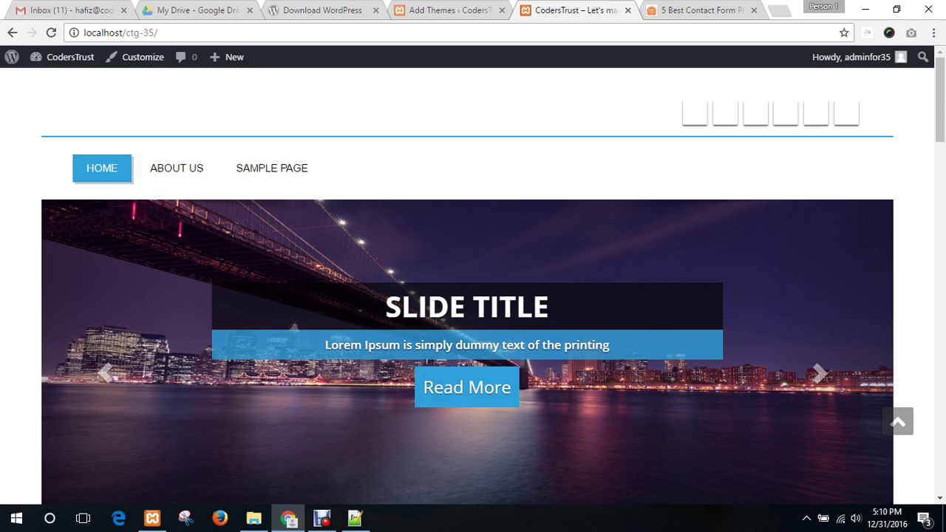
{"action": "scroll", "coordinate": [473, 333], "scroll_direction": "down", "scroll_amount": 2}
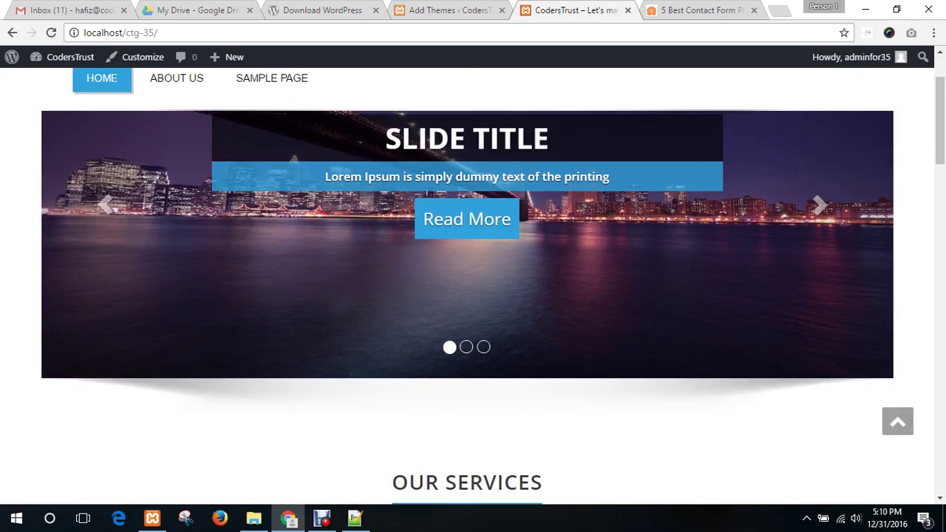
{"action": "scroll", "coordinate": [473, 332], "scroll_direction": "up", "scroll_amount": 2}
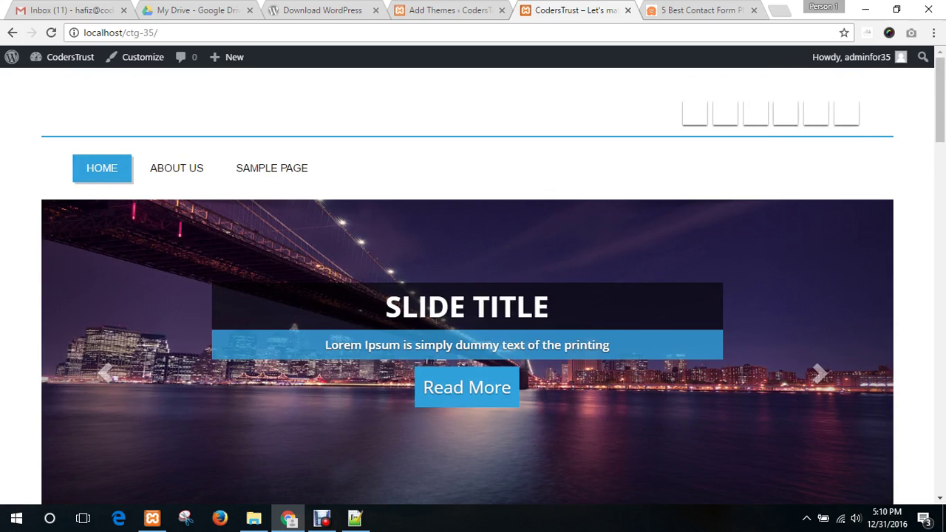
{"action": "scroll", "coordinate": [473, 333], "scroll_direction": "down", "scroll_amount": 1}
{"action": "scroll", "coordinate": [472, 295], "scroll_direction": "down", "scroll_amount": 15}
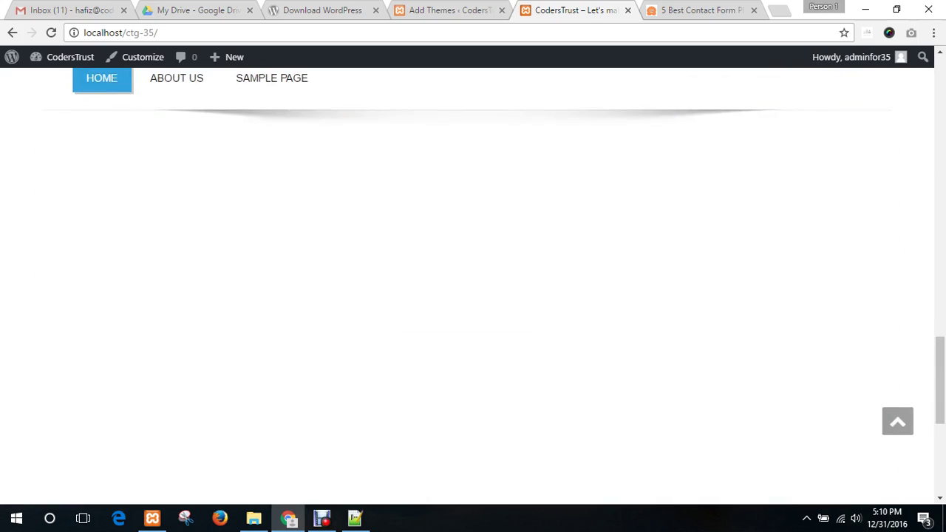
{"action": "scroll", "coordinate": [473, 296], "scroll_direction": "up", "scroll_amount": 15}
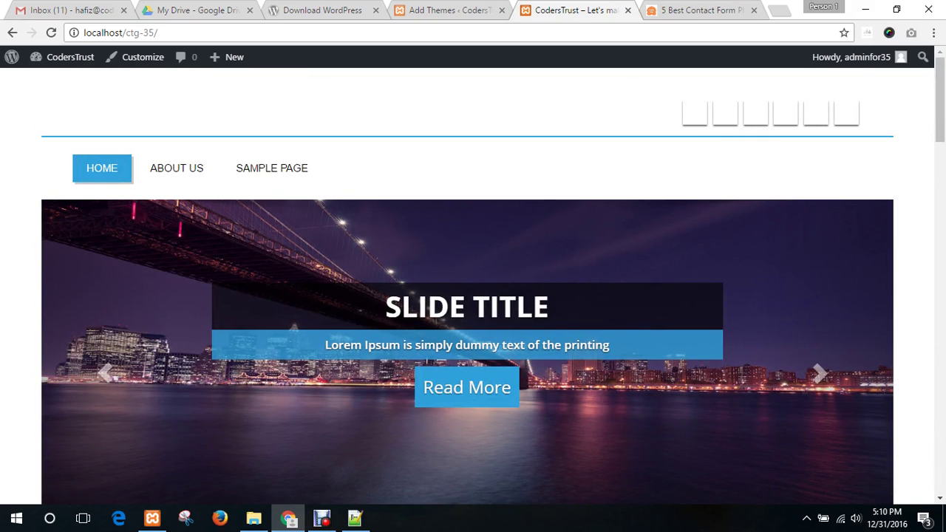
- Search Google in a new tab for 'full page screenshot addon'
{"action": "key", "text": "ctrl+t"}
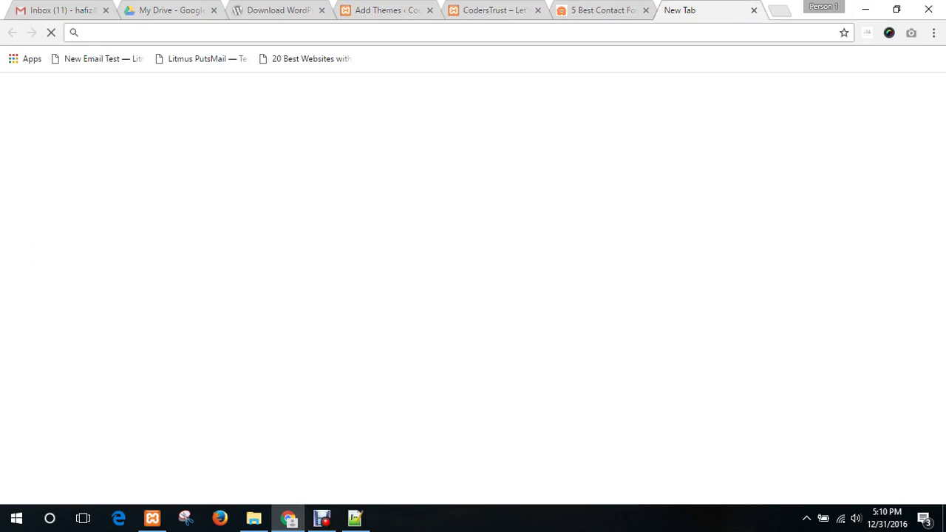
{"action": "type", "text": "full page"}
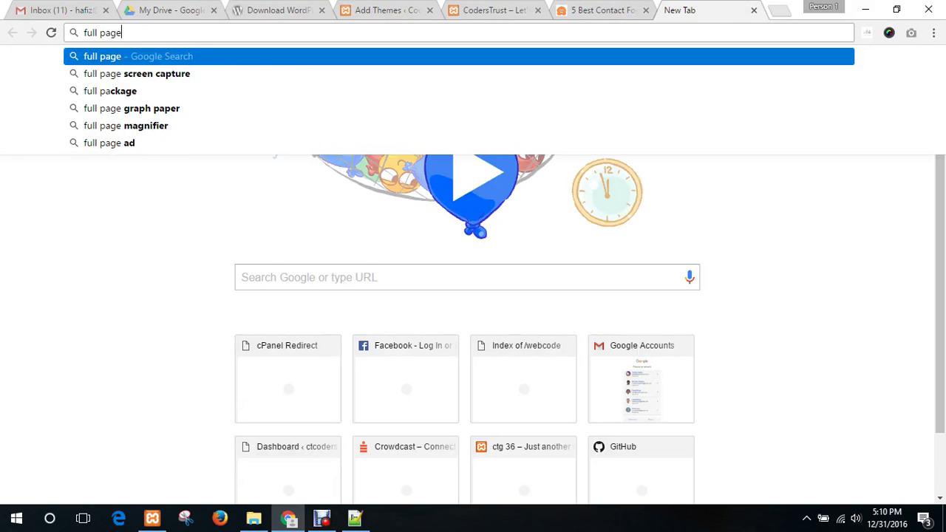
{"action": "type", "text": " screensht"}
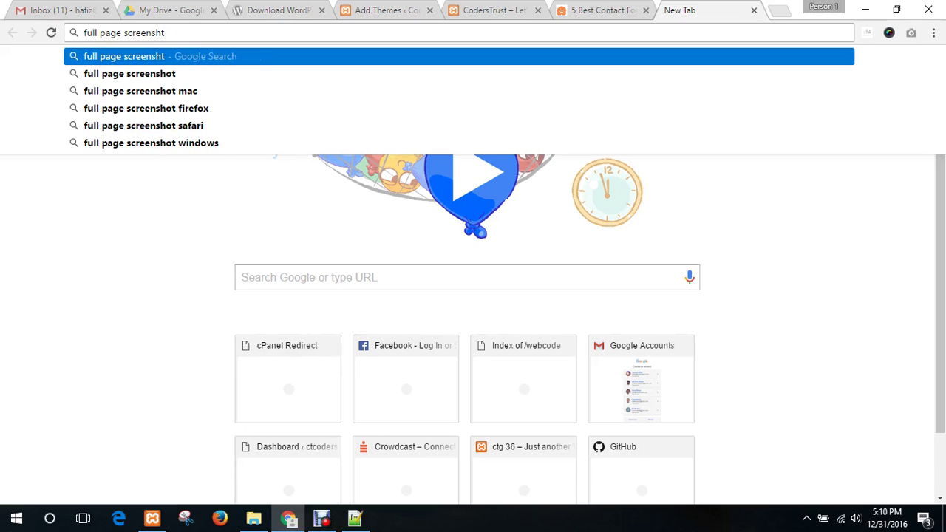
{"action": "key", "text": "BackSpace"}
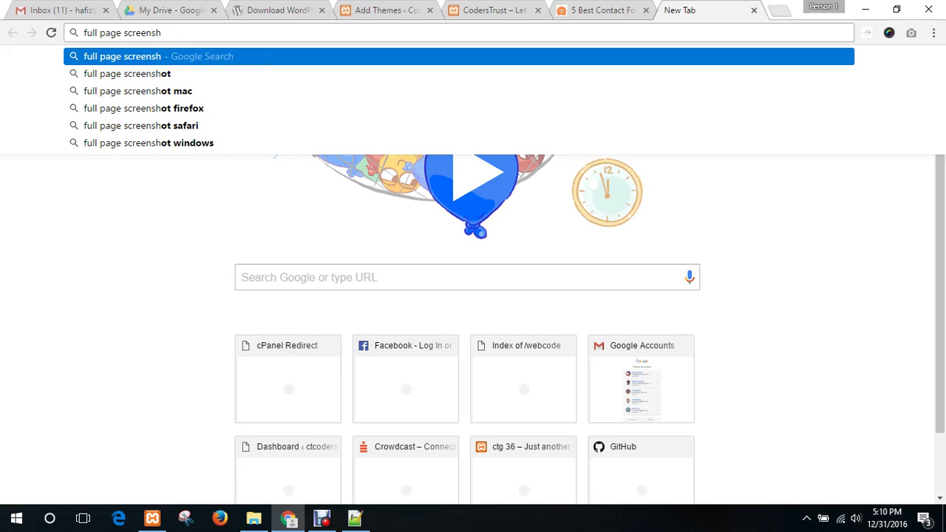
{"action": "type", "text": "ot a"}
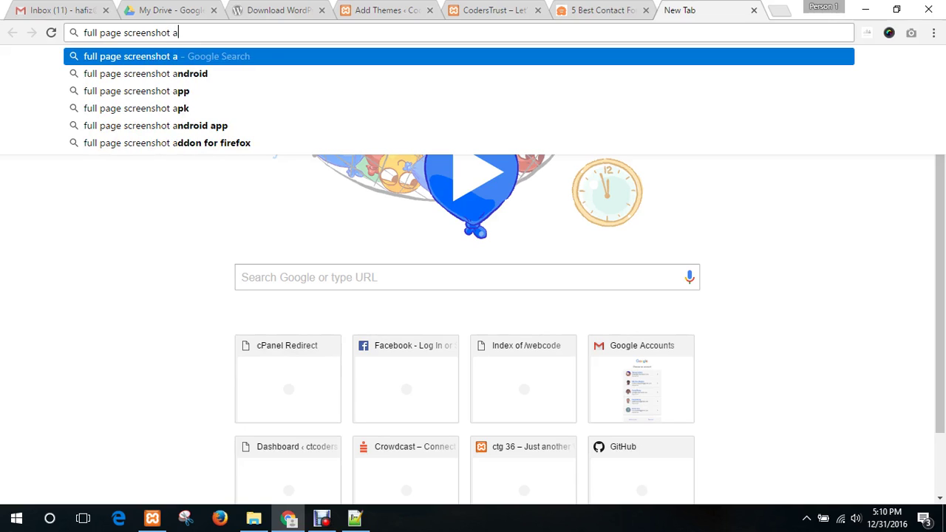
{"action": "type", "text": "ddon"}
{"action": "key", "text": "Return"}
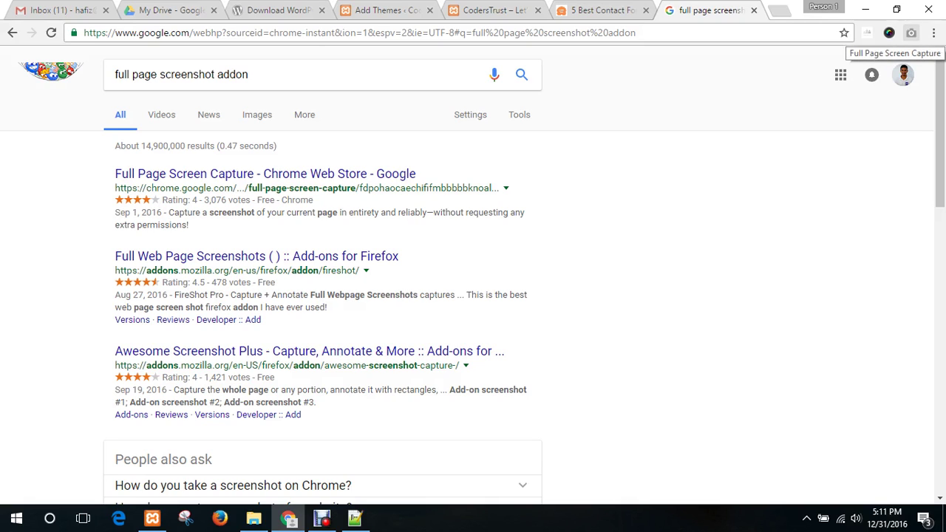
- Try the Full Page Screen Capture extension, then cycle through tabs back to the CodersTrust homepage
{"action": "left_click", "coordinate": [911, 33]}
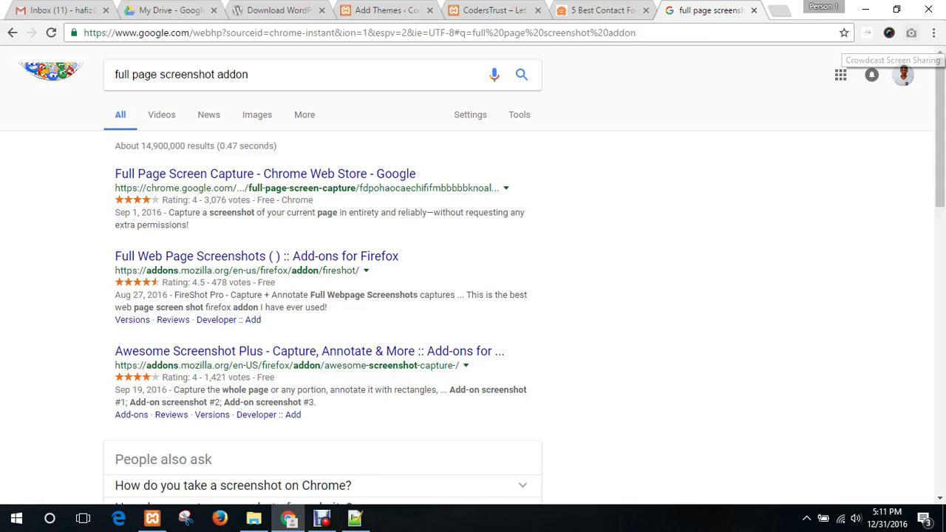
{"action": "left_click", "coordinate": [487, 10]}
{"action": "left_click", "coordinate": [277, 10]}
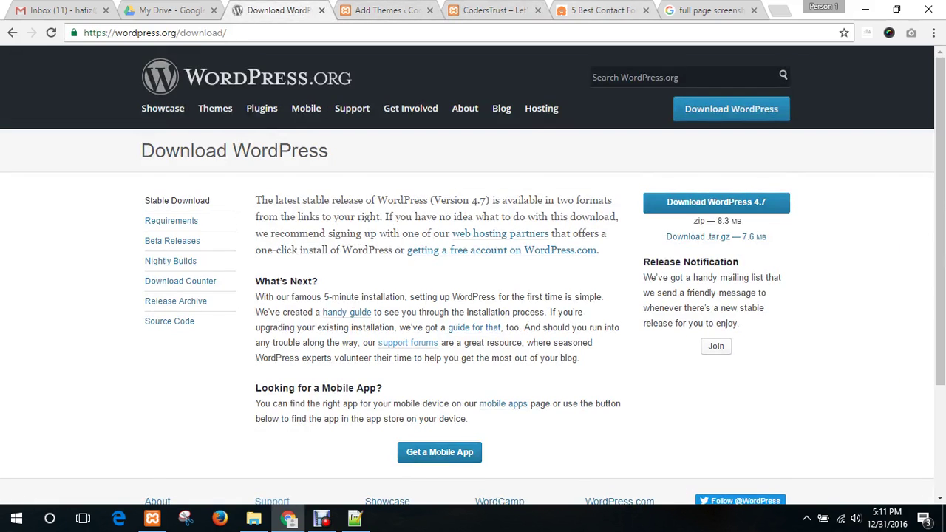
{"action": "left_click", "coordinate": [602, 10]}
{"action": "left_click", "coordinate": [387, 10]}
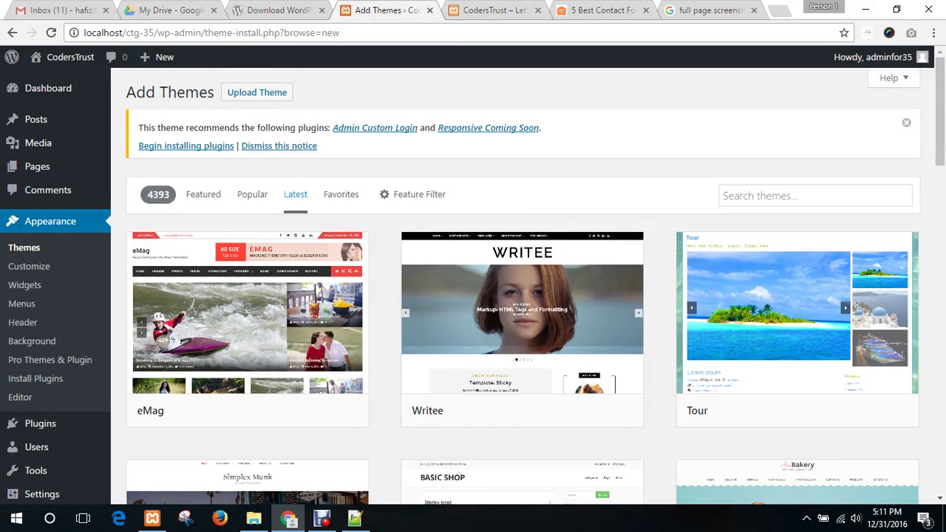
{"action": "key", "text": "ctrl+Tab"}
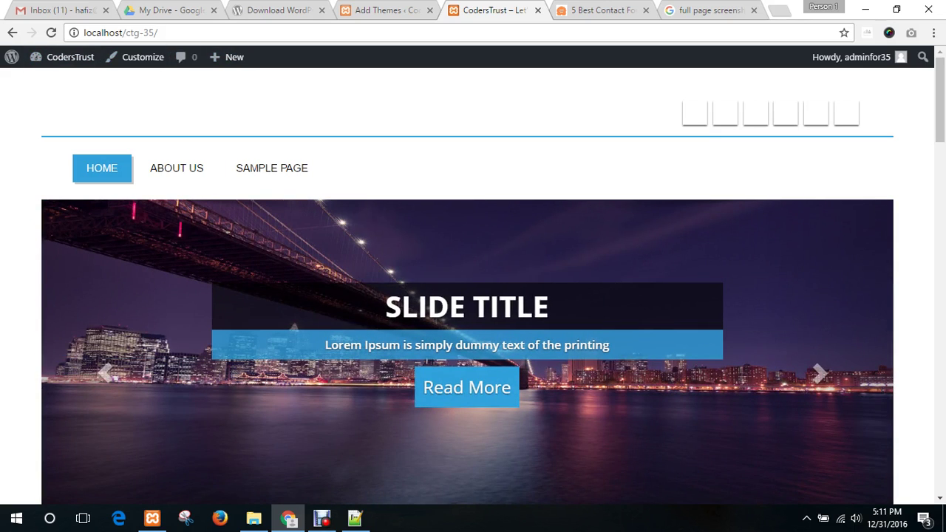
- Capture the entire CodersTrust homepage with Full Page Screen Capture and open it full size
{"action": "mouse_move", "coordinate": [851, 57]}
{"action": "left_click", "coordinate": [911, 33]}
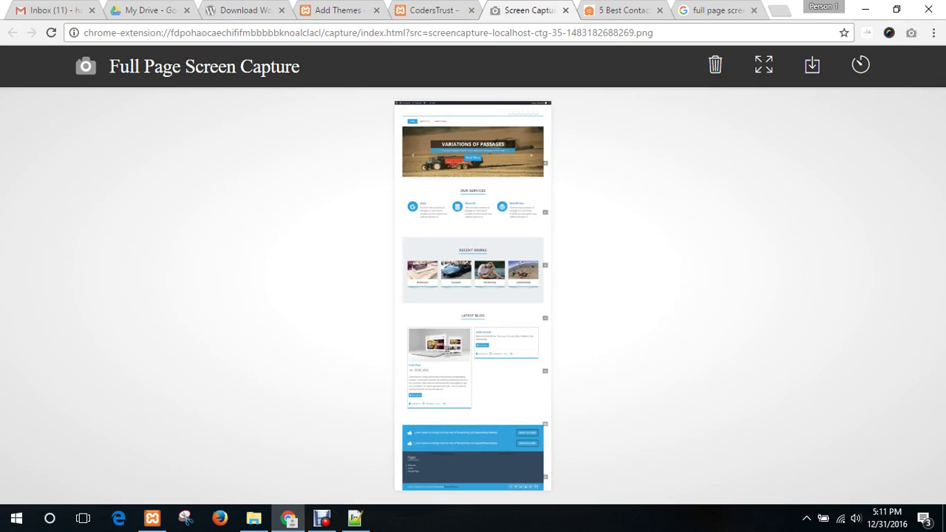
{"action": "left_click", "coordinate": [469, 235]}
- Scroll through the captured homepage image, then bring the screen recorder window forward
{"action": "scroll", "coordinate": [470, 235], "scroll_direction": "up", "scroll_amount": 9}
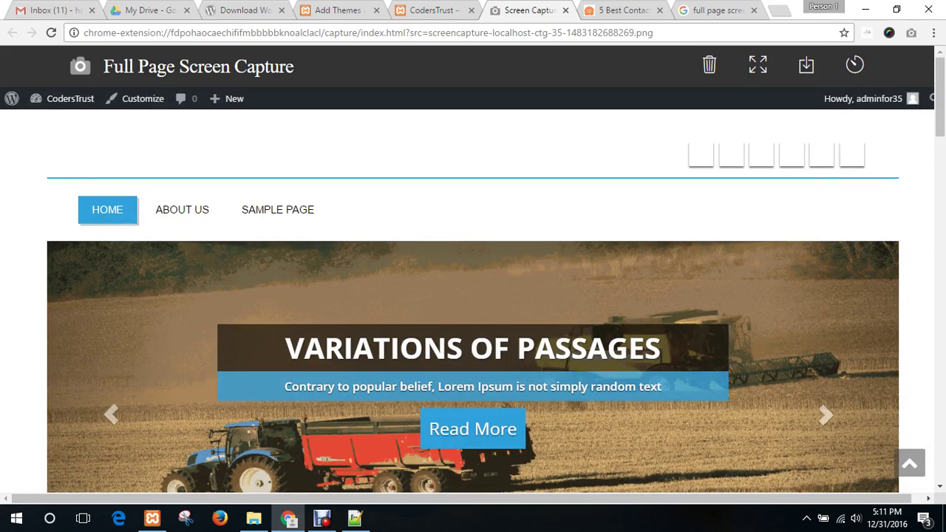
{"action": "scroll", "coordinate": [472, 296], "scroll_direction": "down", "scroll_amount": 10}
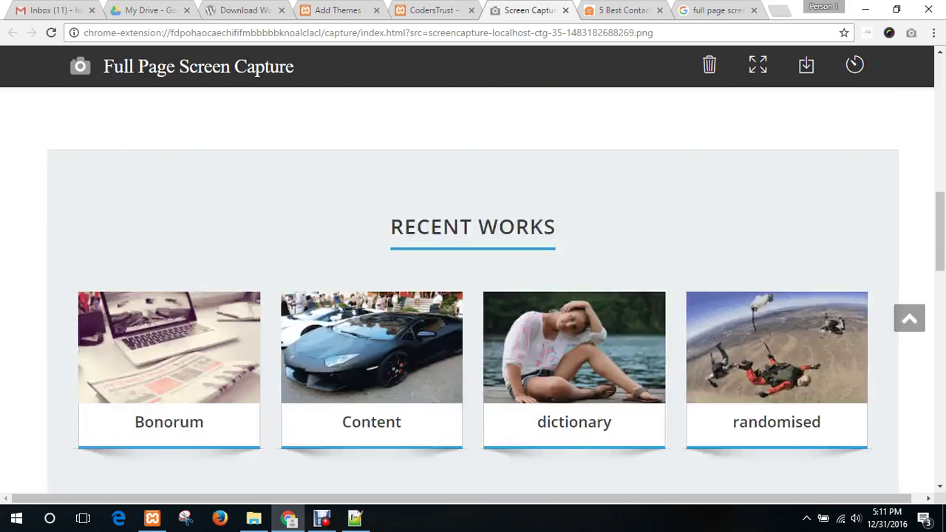
{"action": "scroll", "coordinate": [472, 296], "scroll_direction": "down", "scroll_amount": 8}
{"action": "scroll", "coordinate": [473, 296], "scroll_direction": "up", "scroll_amount": 10}
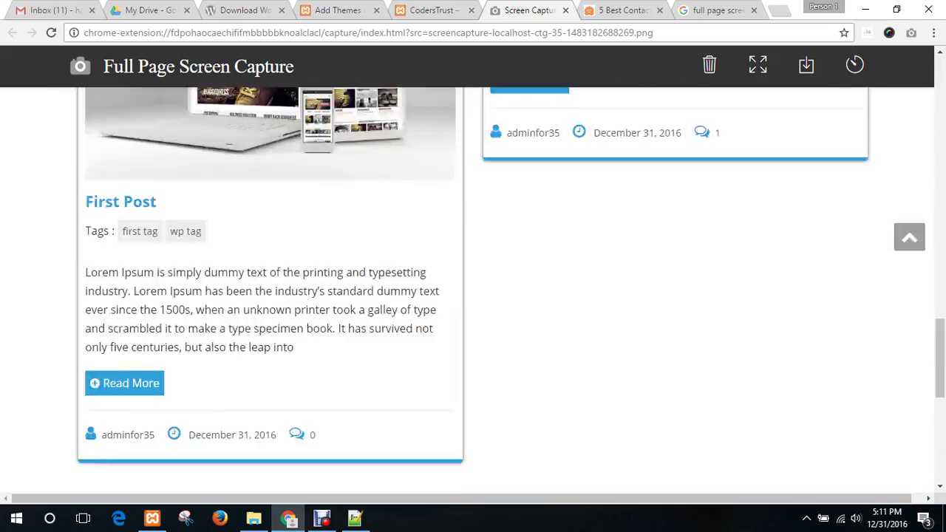
{"action": "scroll", "coordinate": [473, 296], "scroll_direction": "up", "scroll_amount": 10}
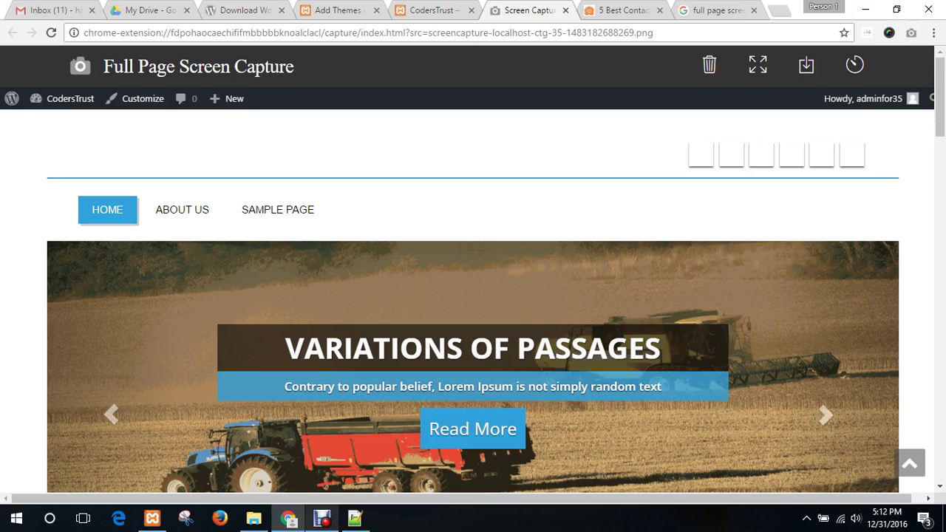
{"action": "left_click", "coordinate": [321, 518]}
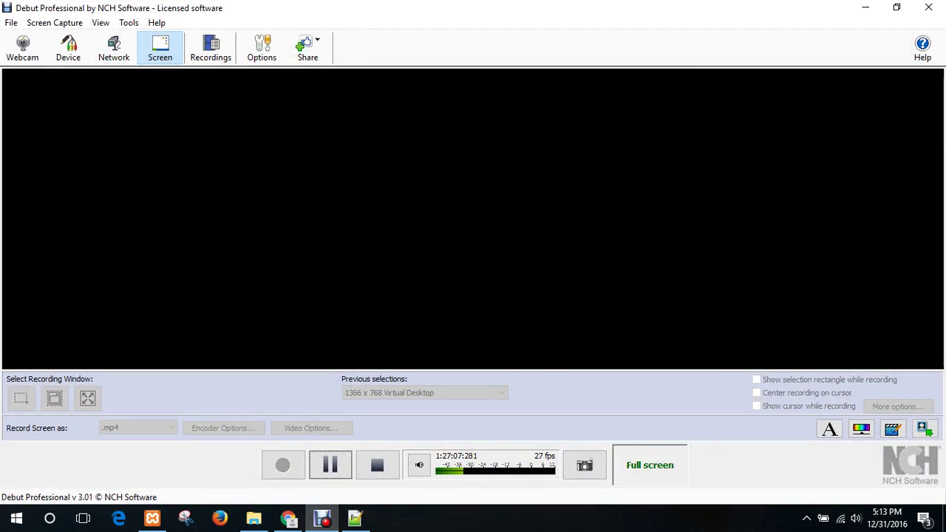